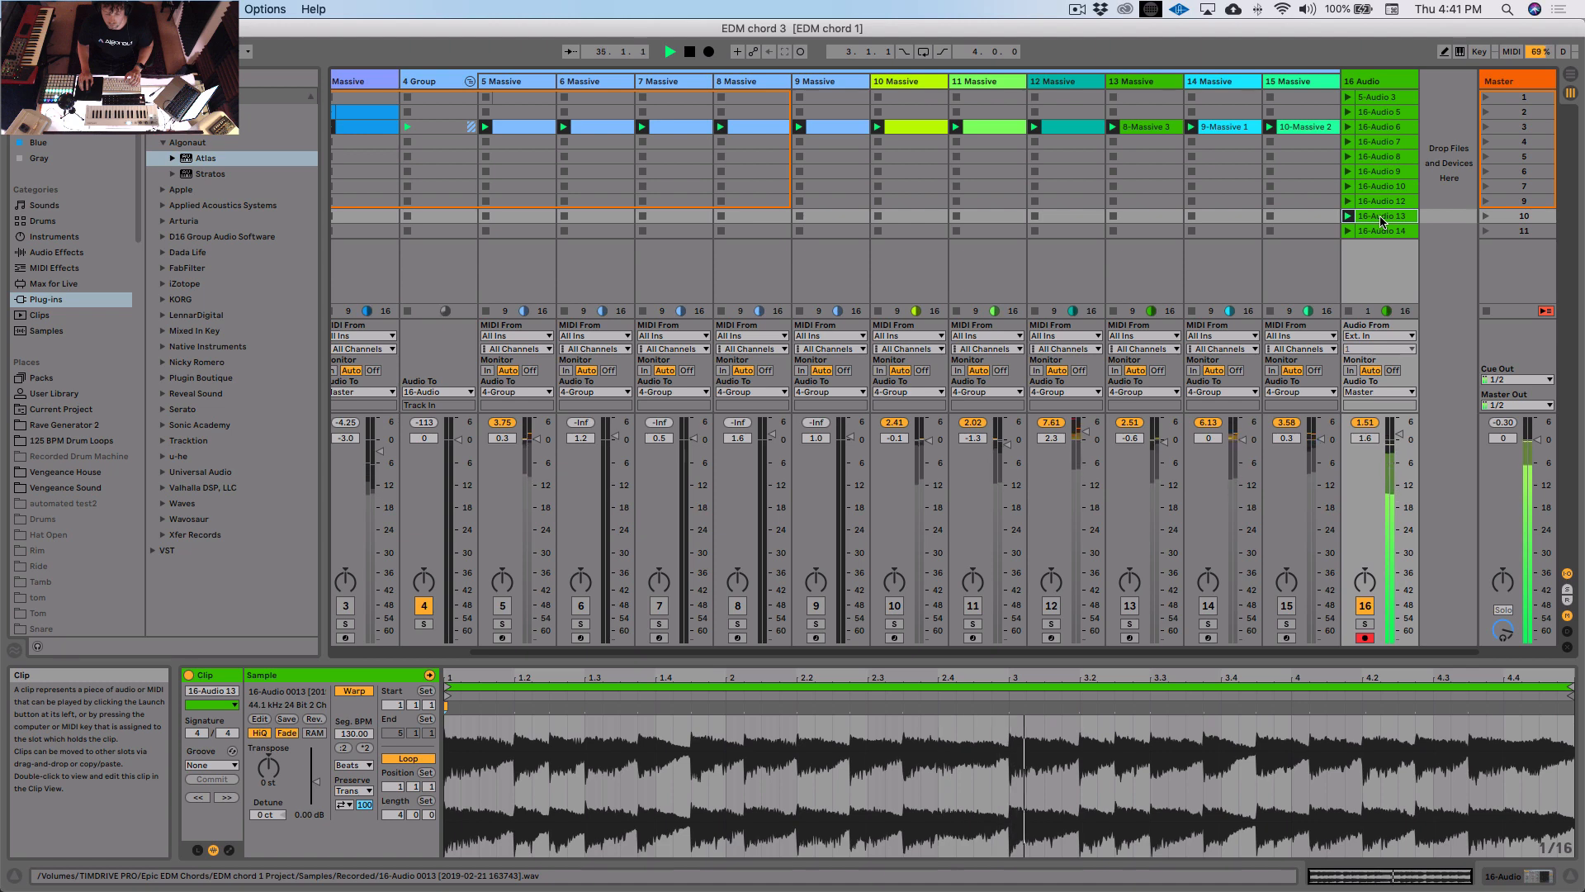
Step: Select the 16-Audio 14 clip on the 16 Audio track to preview it
left_click(1386, 232)
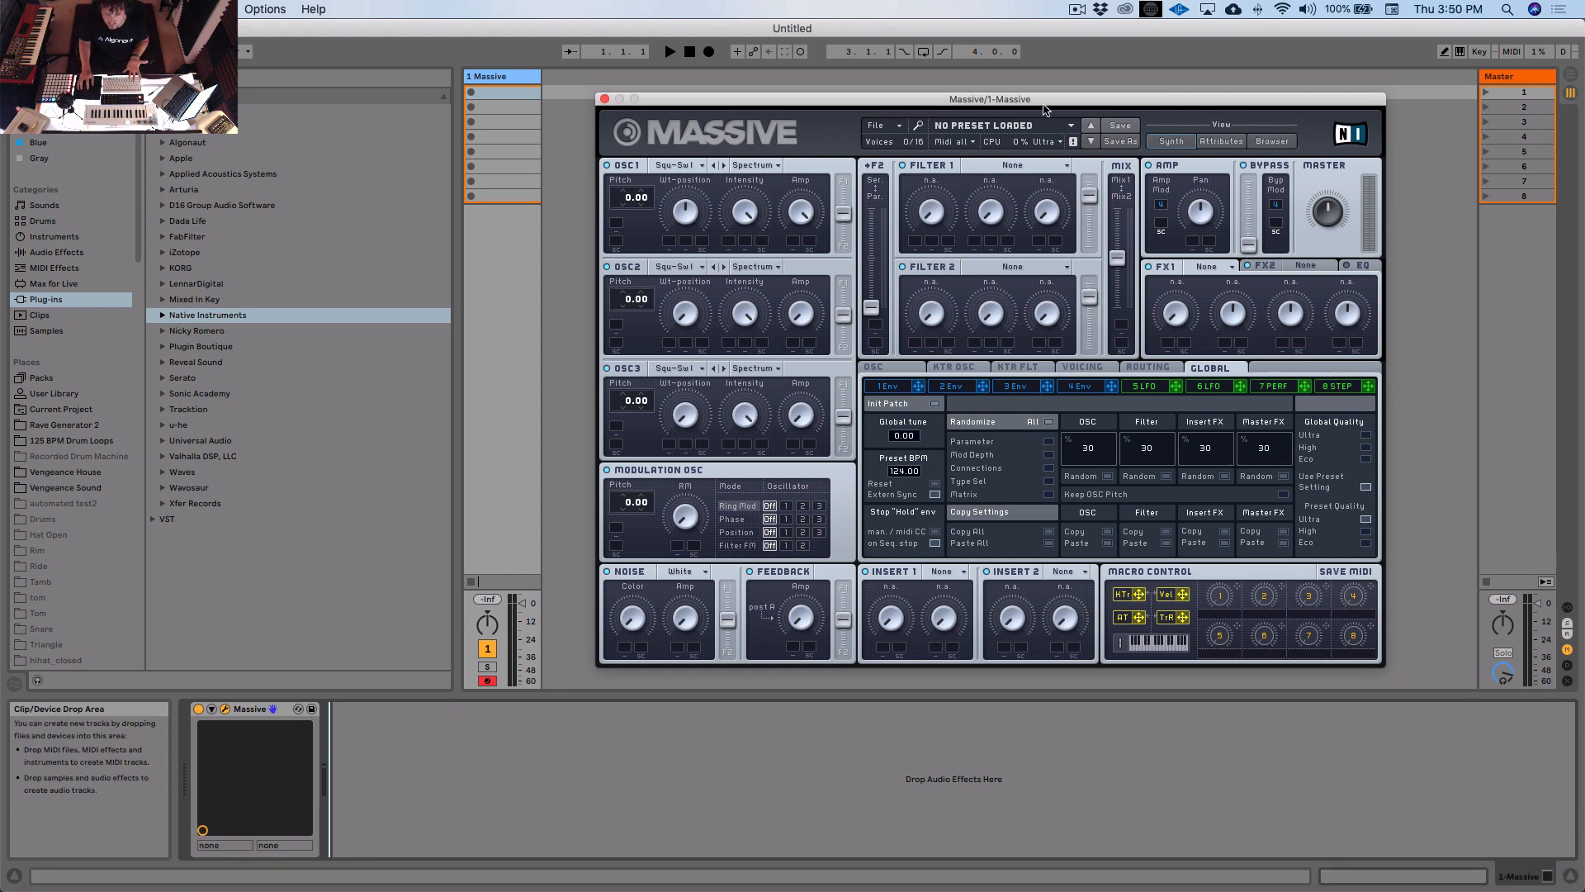
Step: Reposition the Massive window slightly and enlarge the track mixer section to show taller level meters
left_click_drag(1054, 99, 1046, 97)
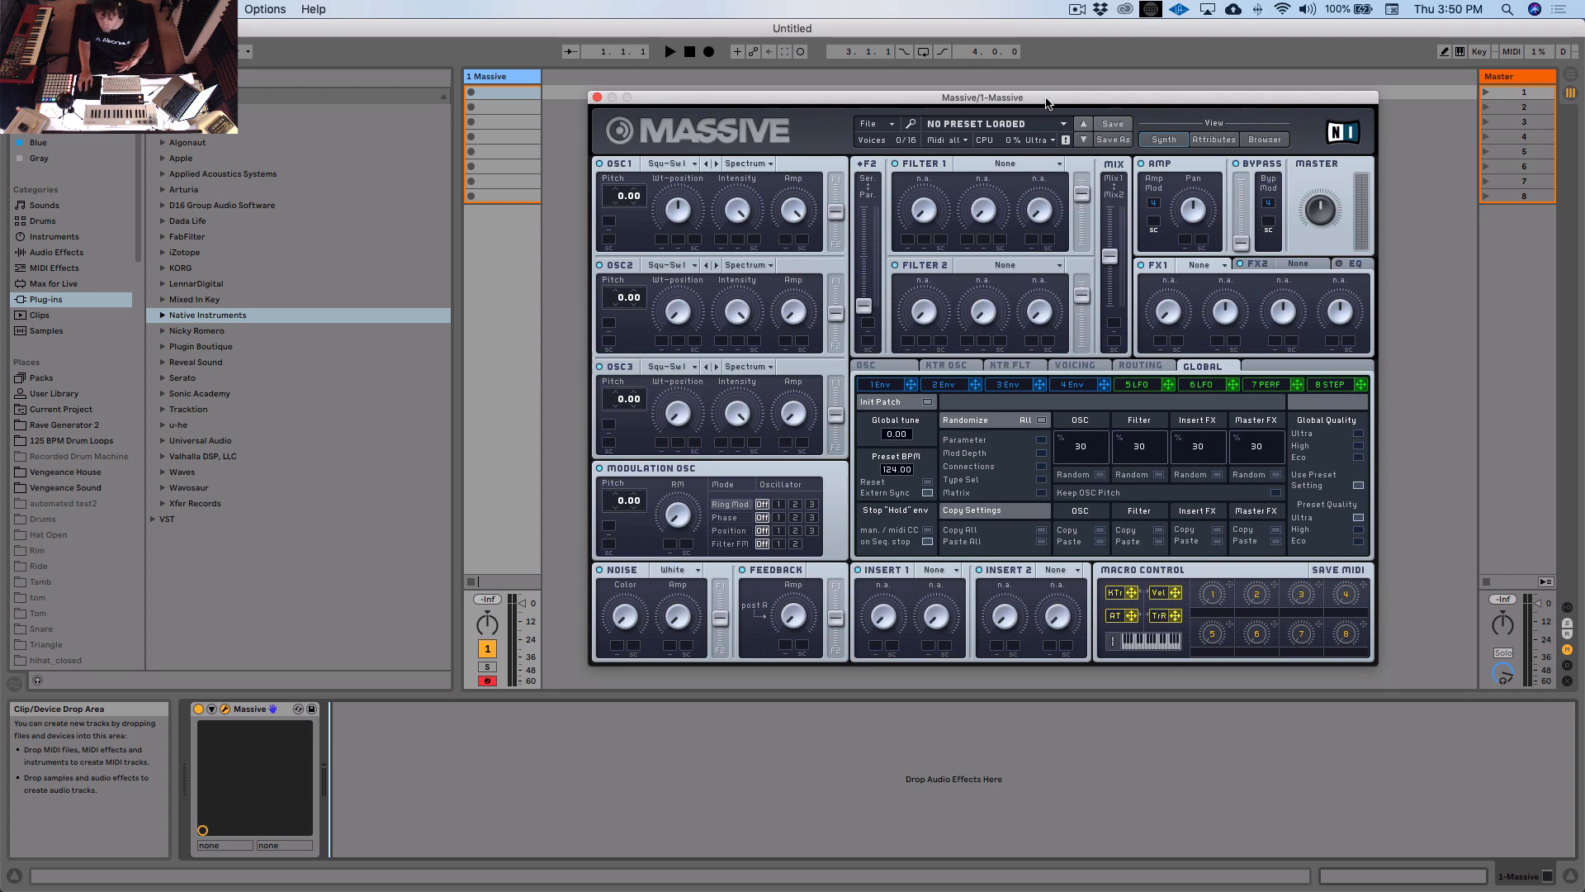
left_click_drag(1046, 103, 1070, 101)
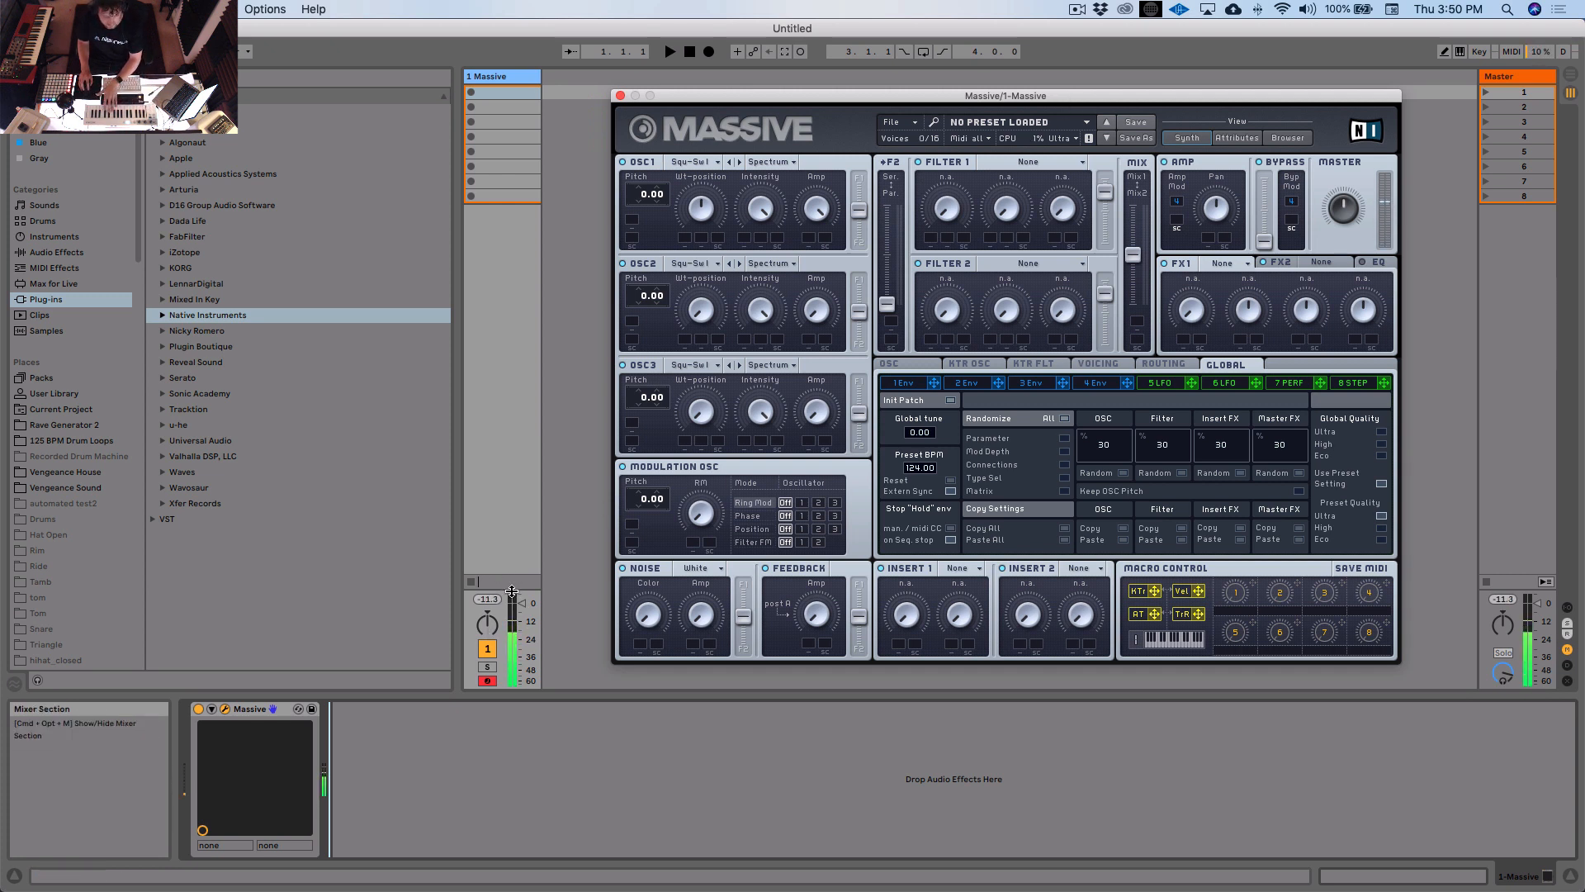
left_click_drag(512, 585, 514, 448)
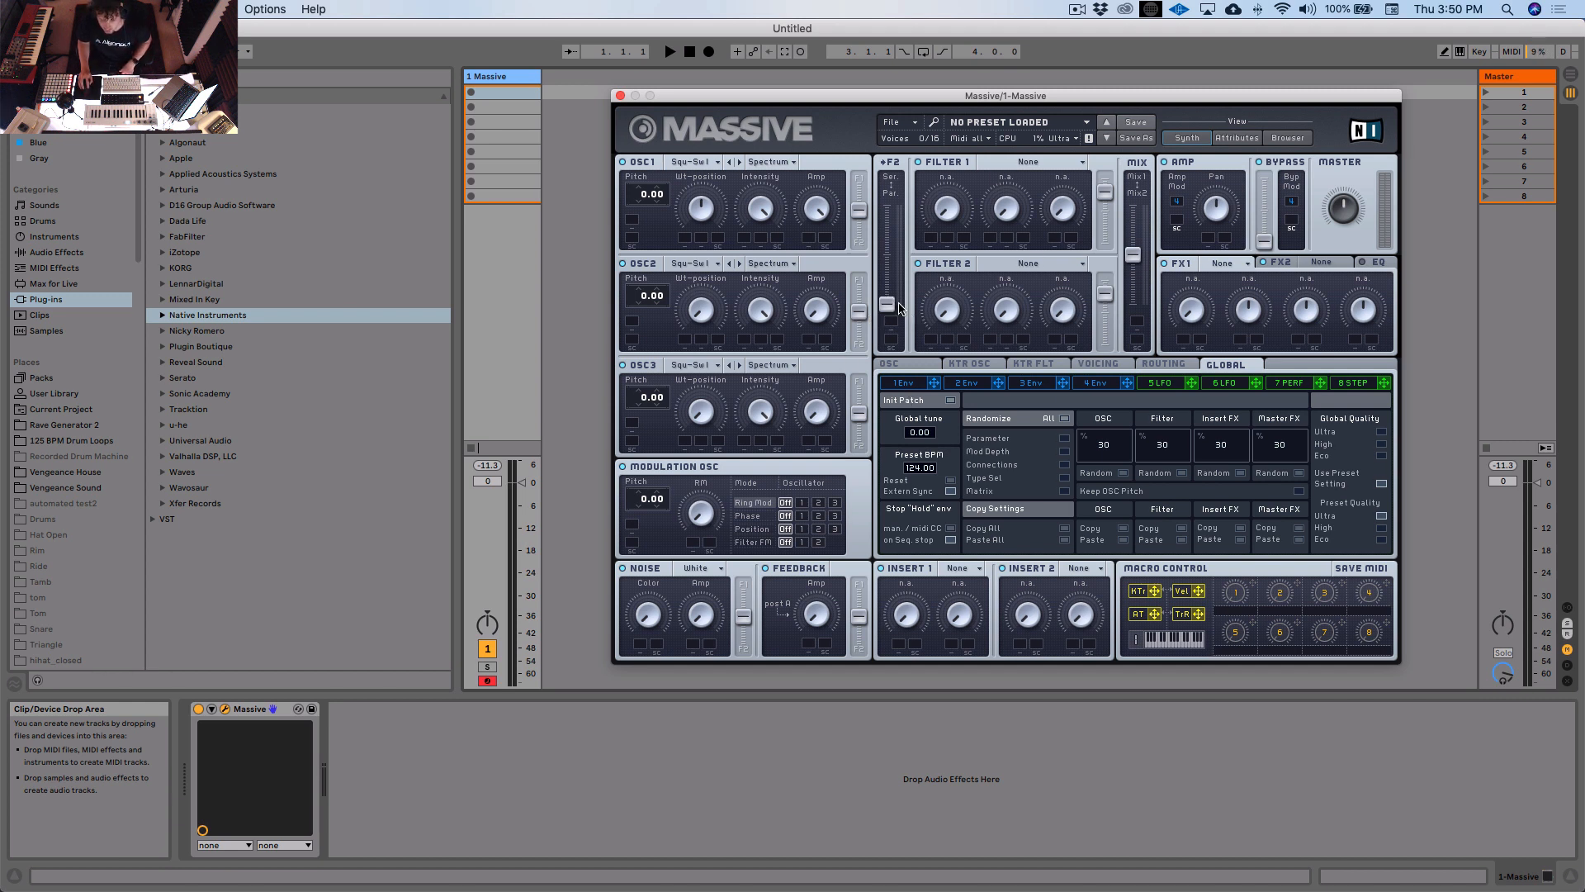
Step: Route the two filters in series and detune OSC2 to 0.07 and OSC3 to -0.08
left_click_drag(887, 305, 912, 136)
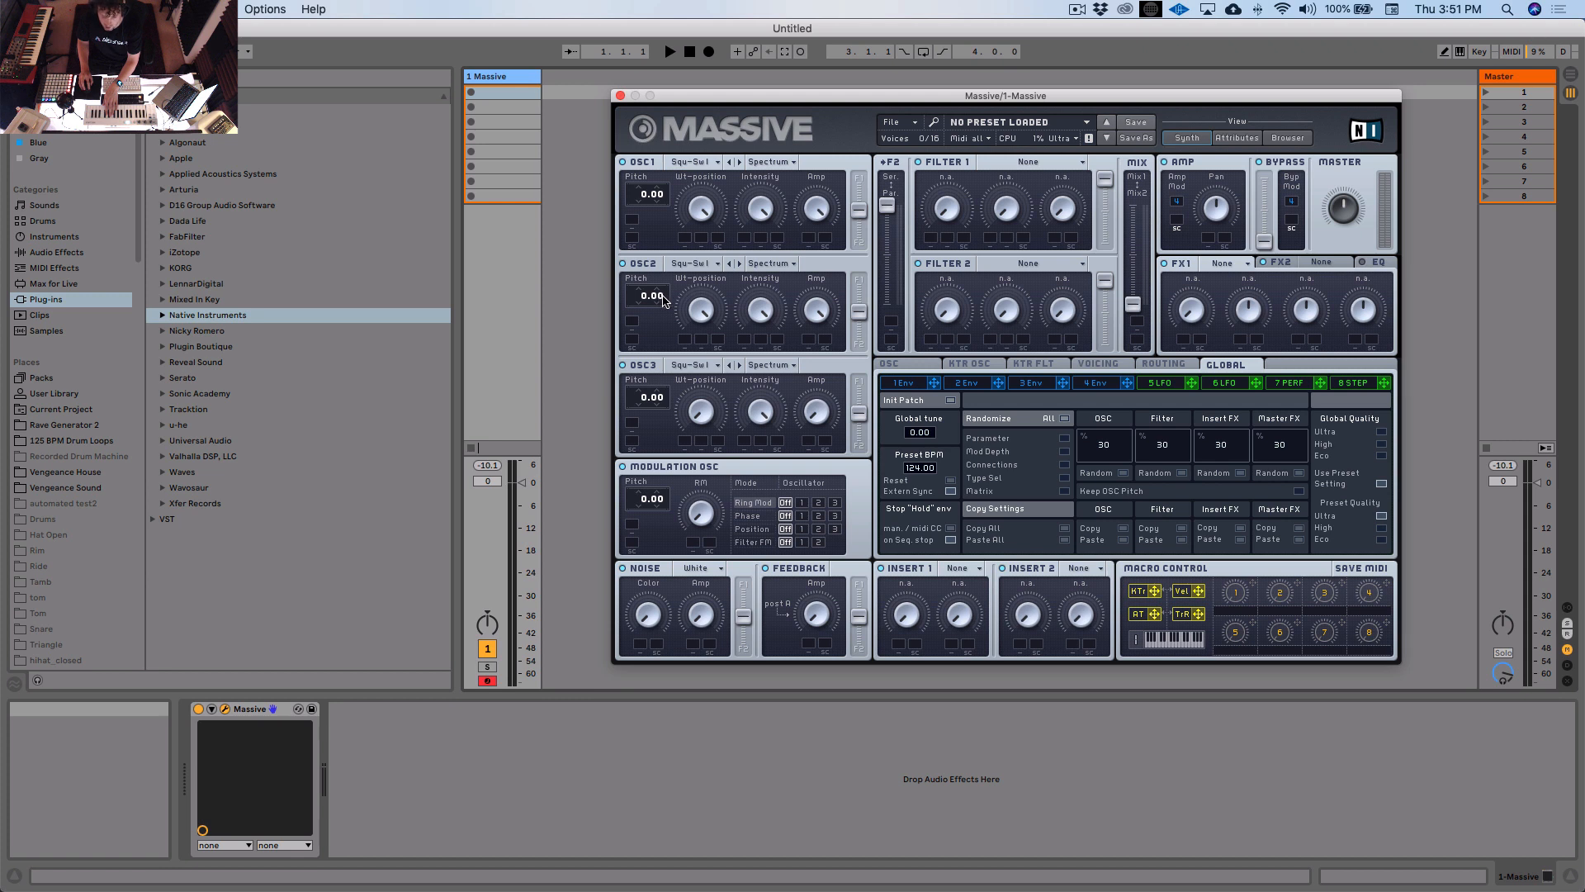
left_click_drag(666, 301, 667, 298)
left_click_drag(661, 399, 662, 411)
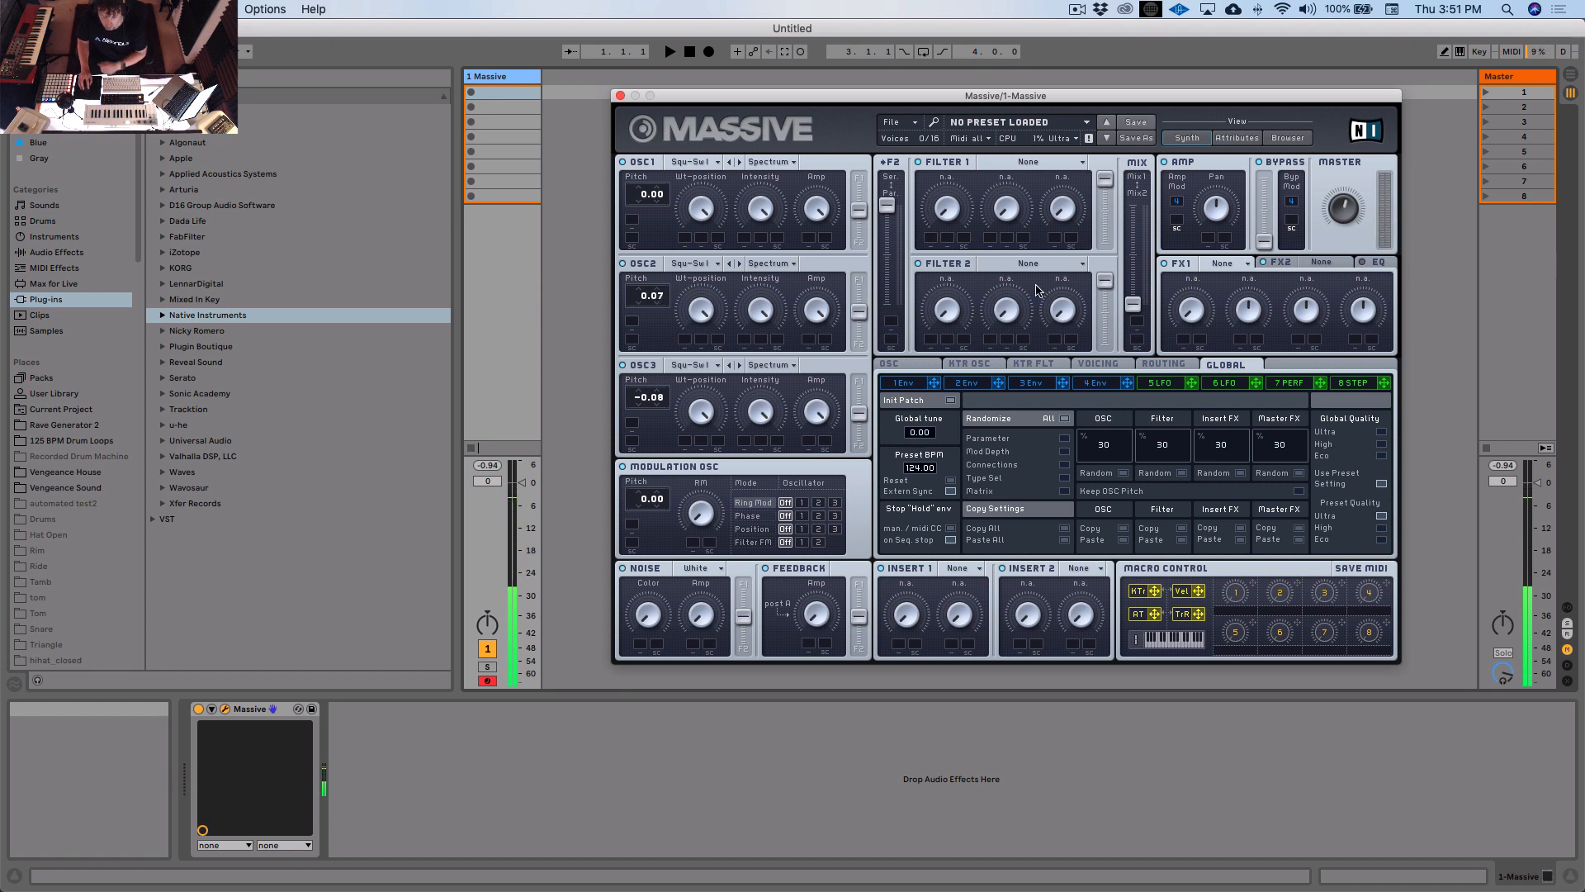
Step: Set Filter 1 to Daft with slightly raised resonance, and set Filter 2 to Highpass 2
left_click(1043, 165)
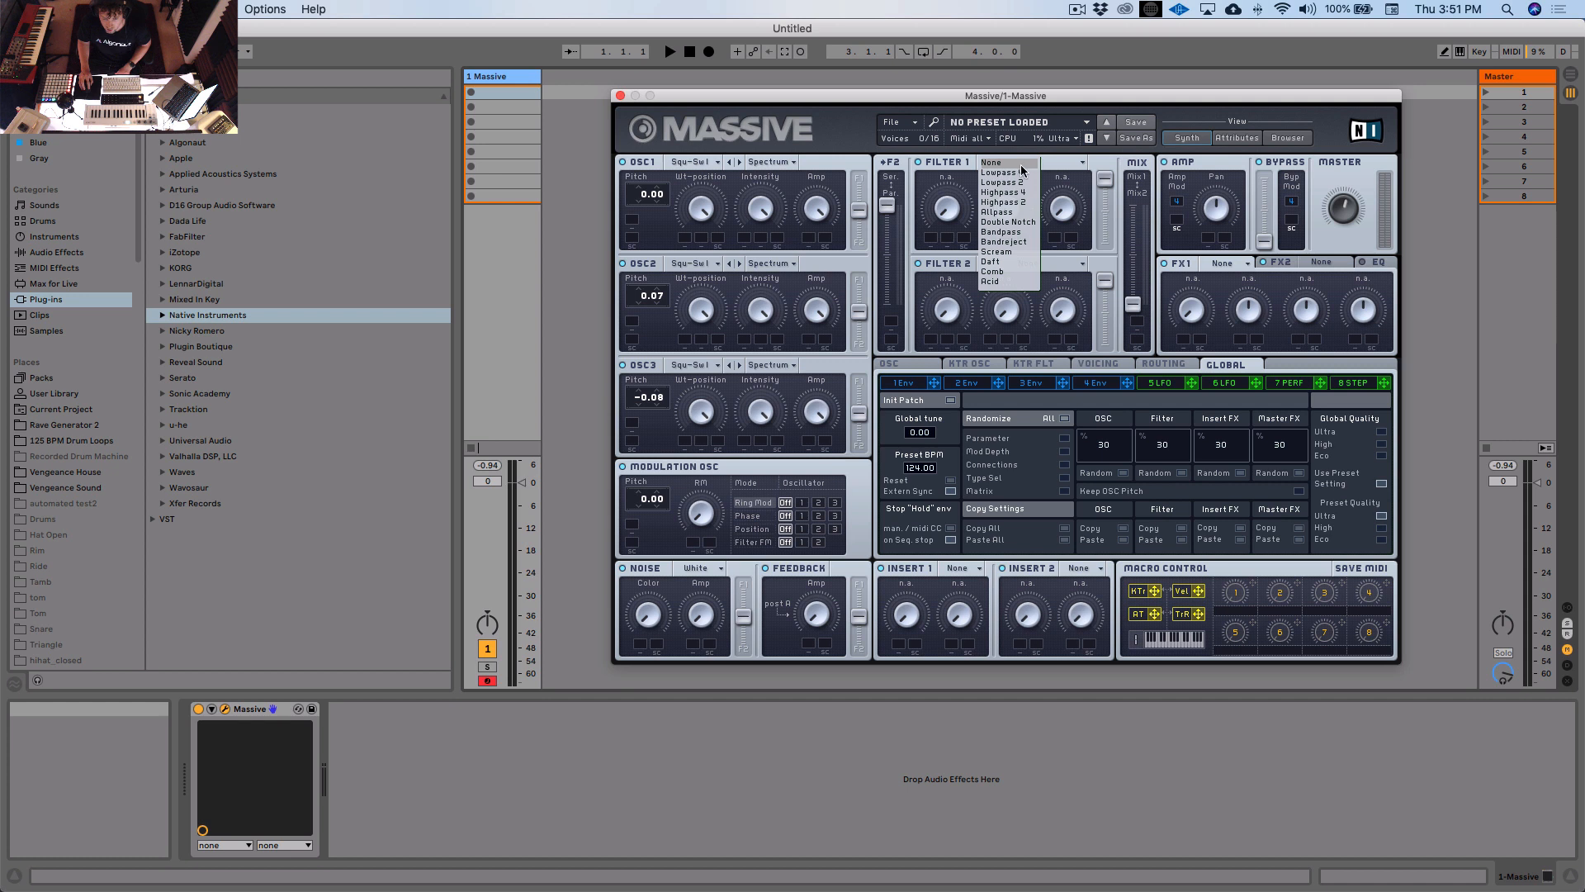
left_click(984, 262)
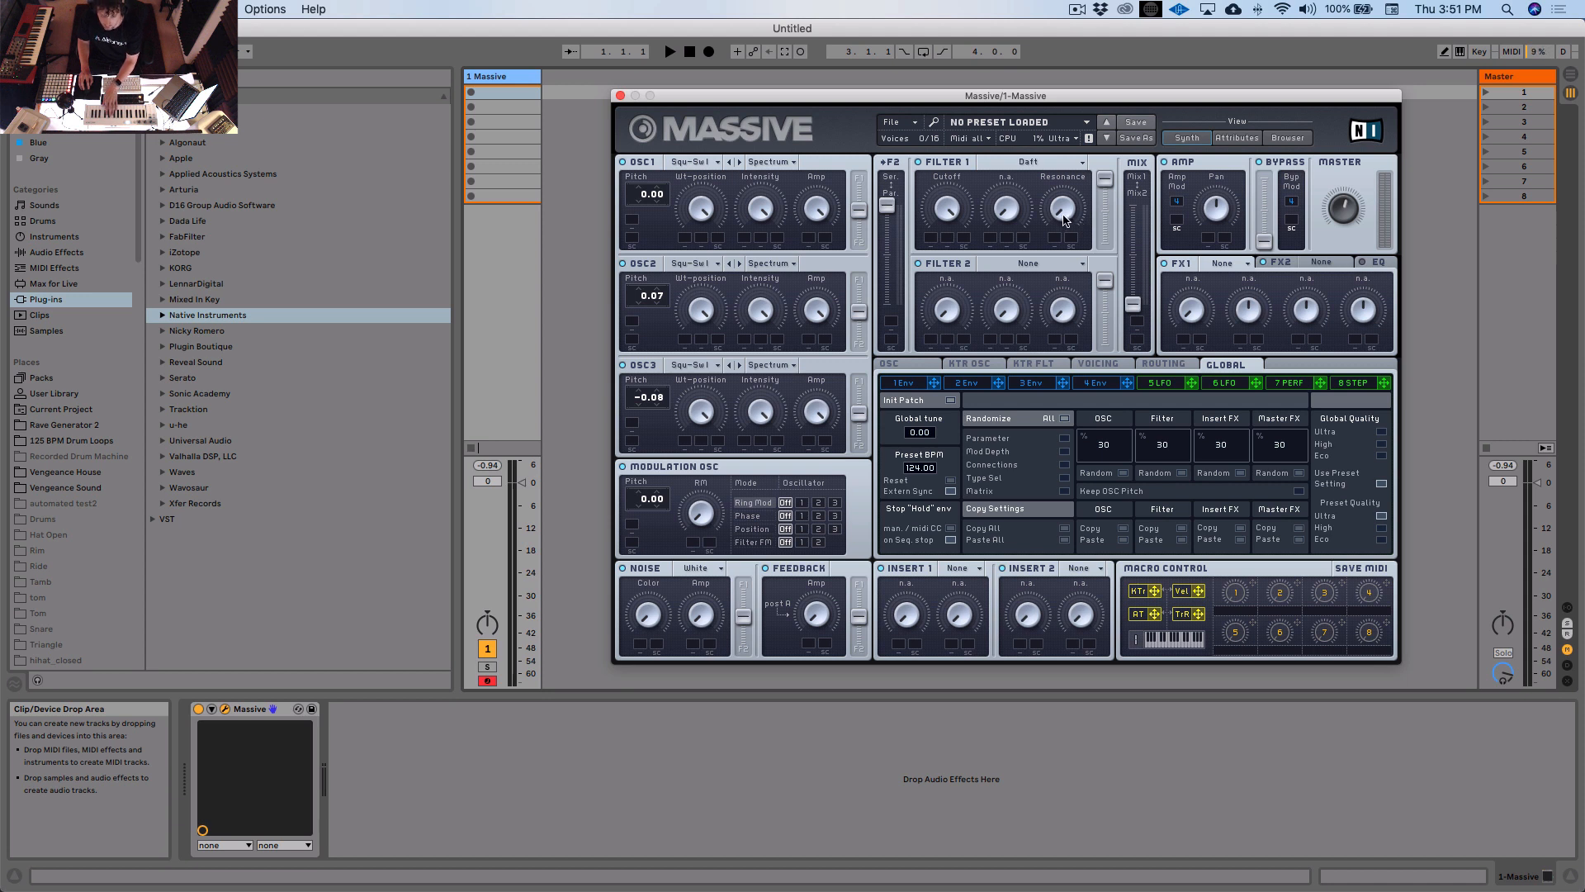
left_click_drag(1066, 220, 1072, 199)
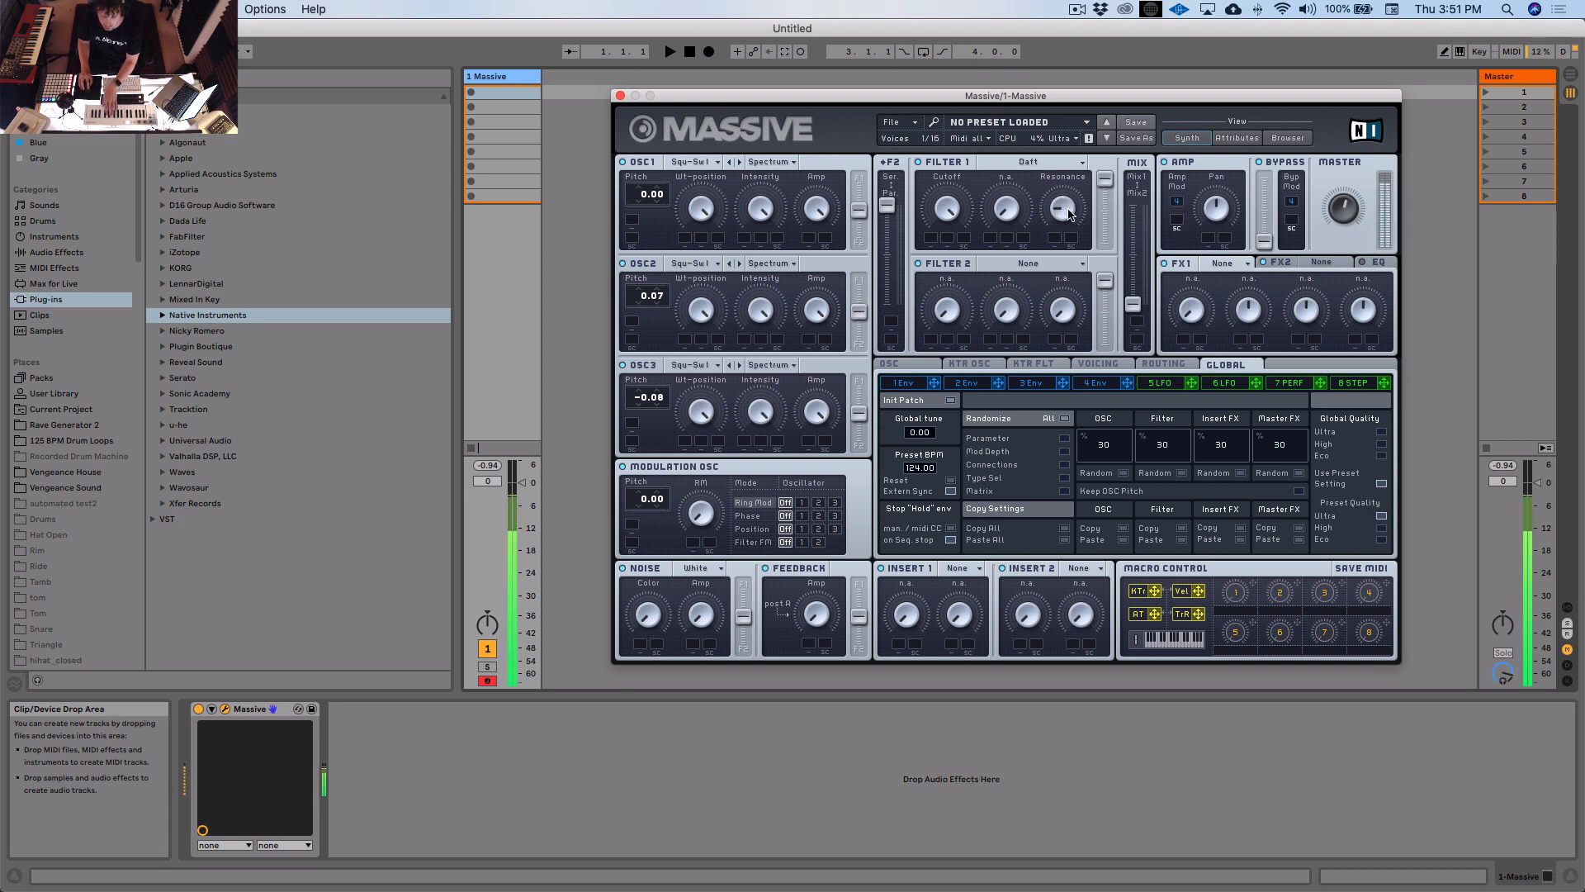
left_click(1045, 265)
left_click(1020, 303)
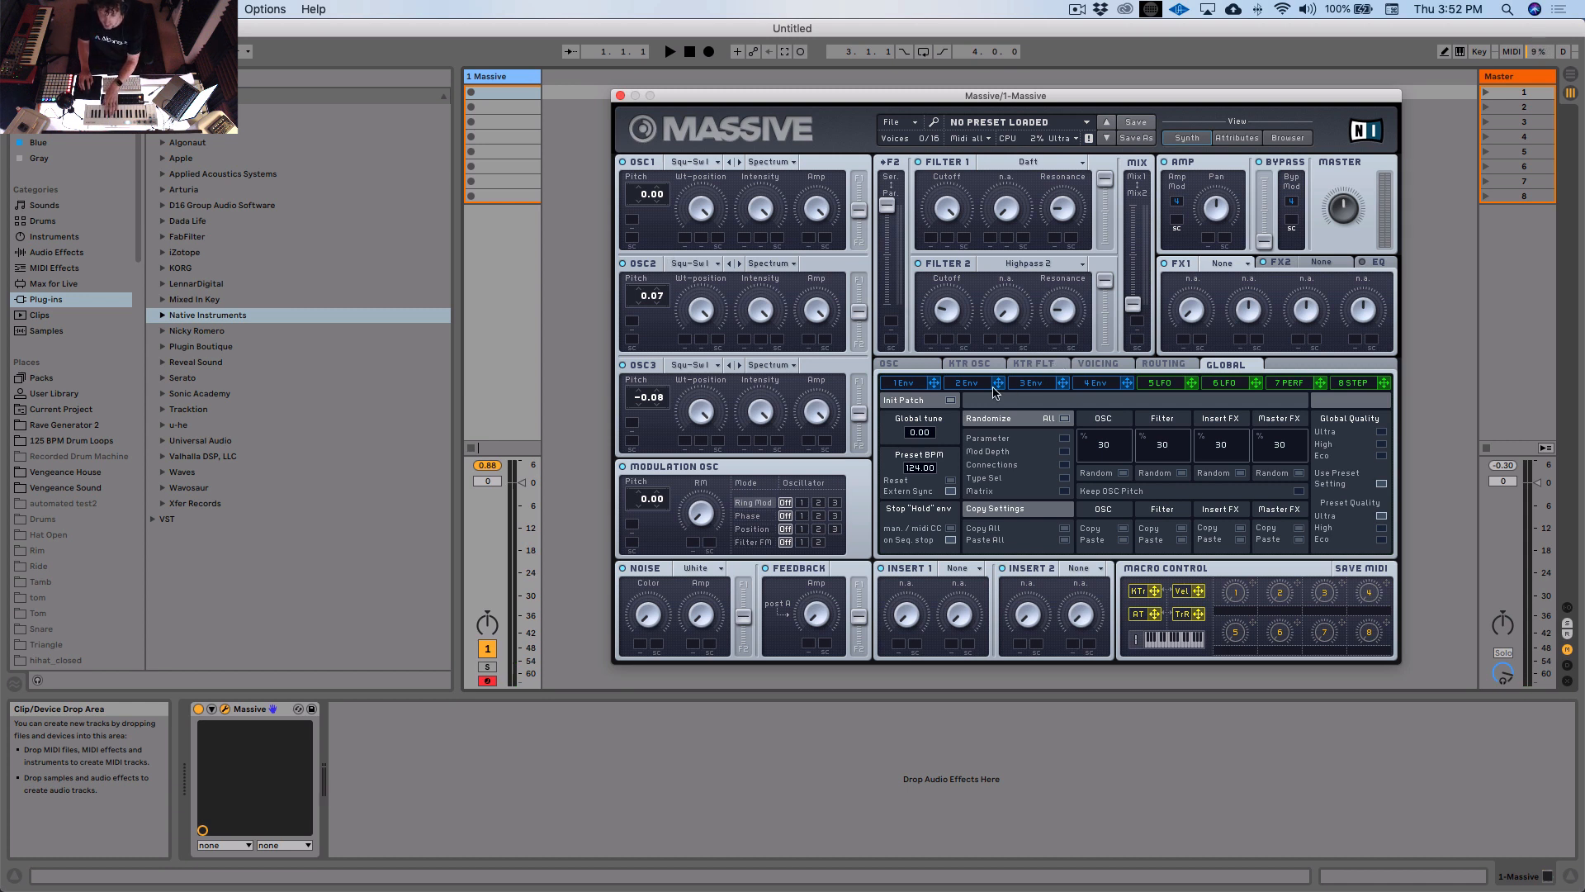
Step: Set the voicing to 40 maximum voices with 8 unisono voices, and set the global quality to High
left_click(1111, 369)
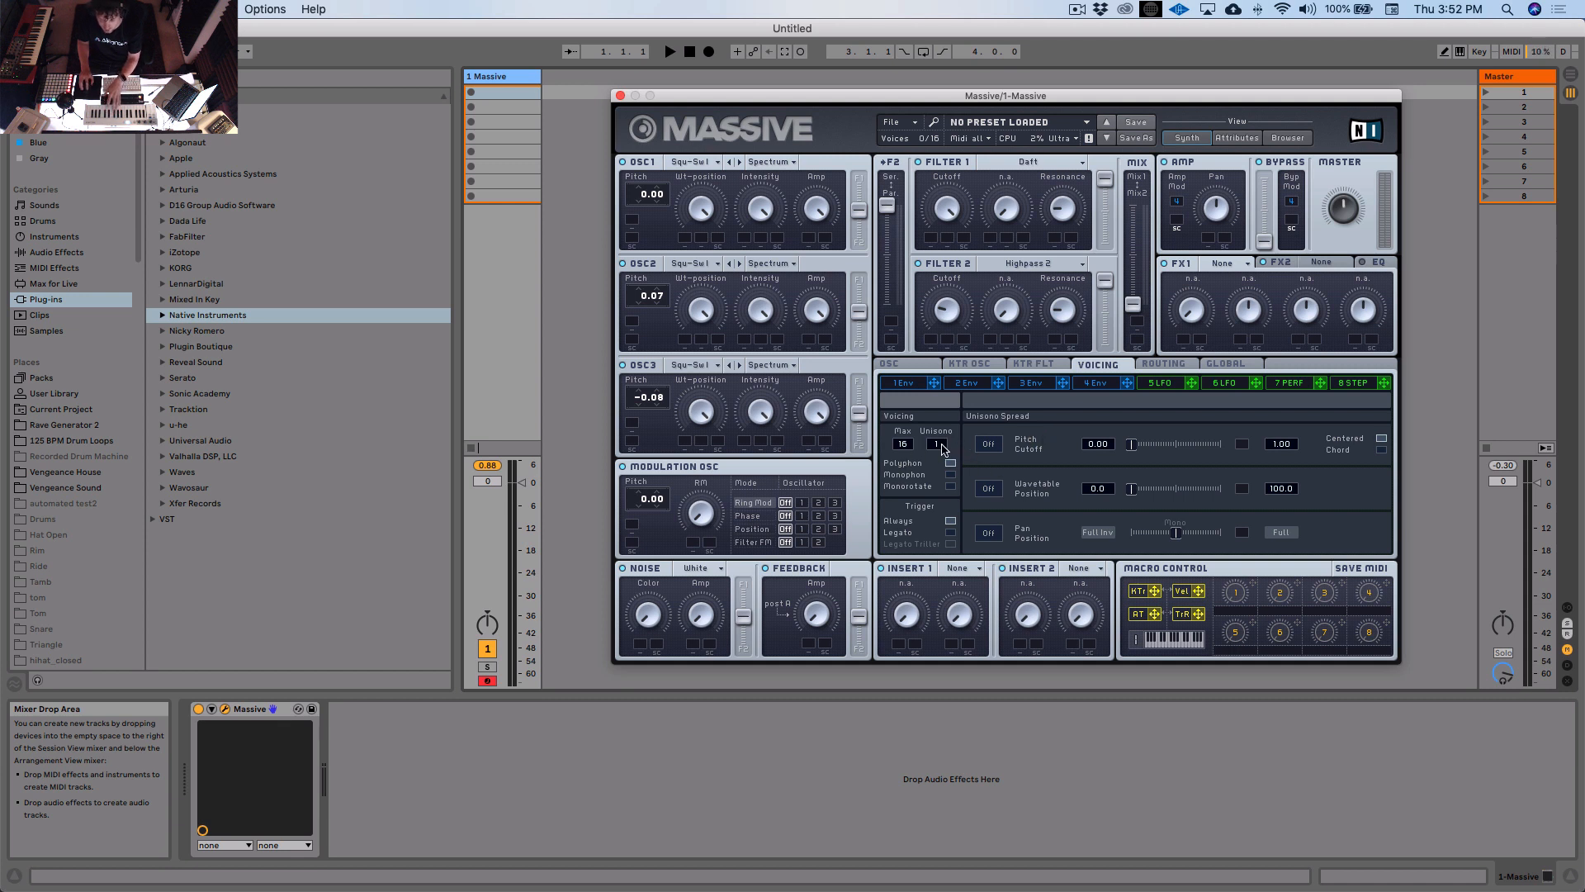
left_click_drag(944, 448, 954, 419)
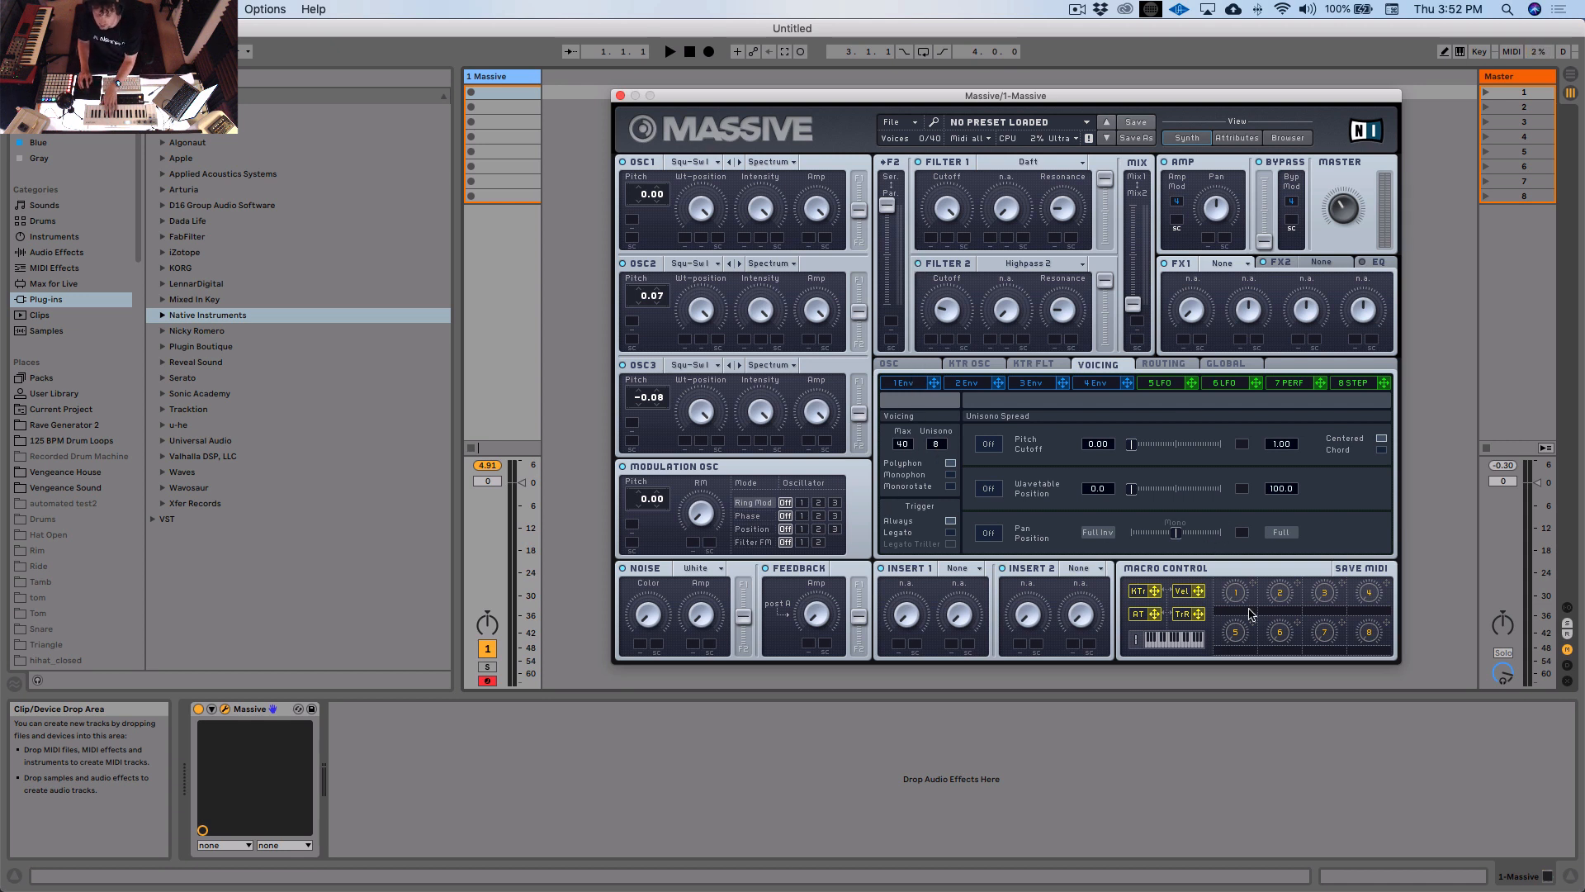
left_click(1228, 365)
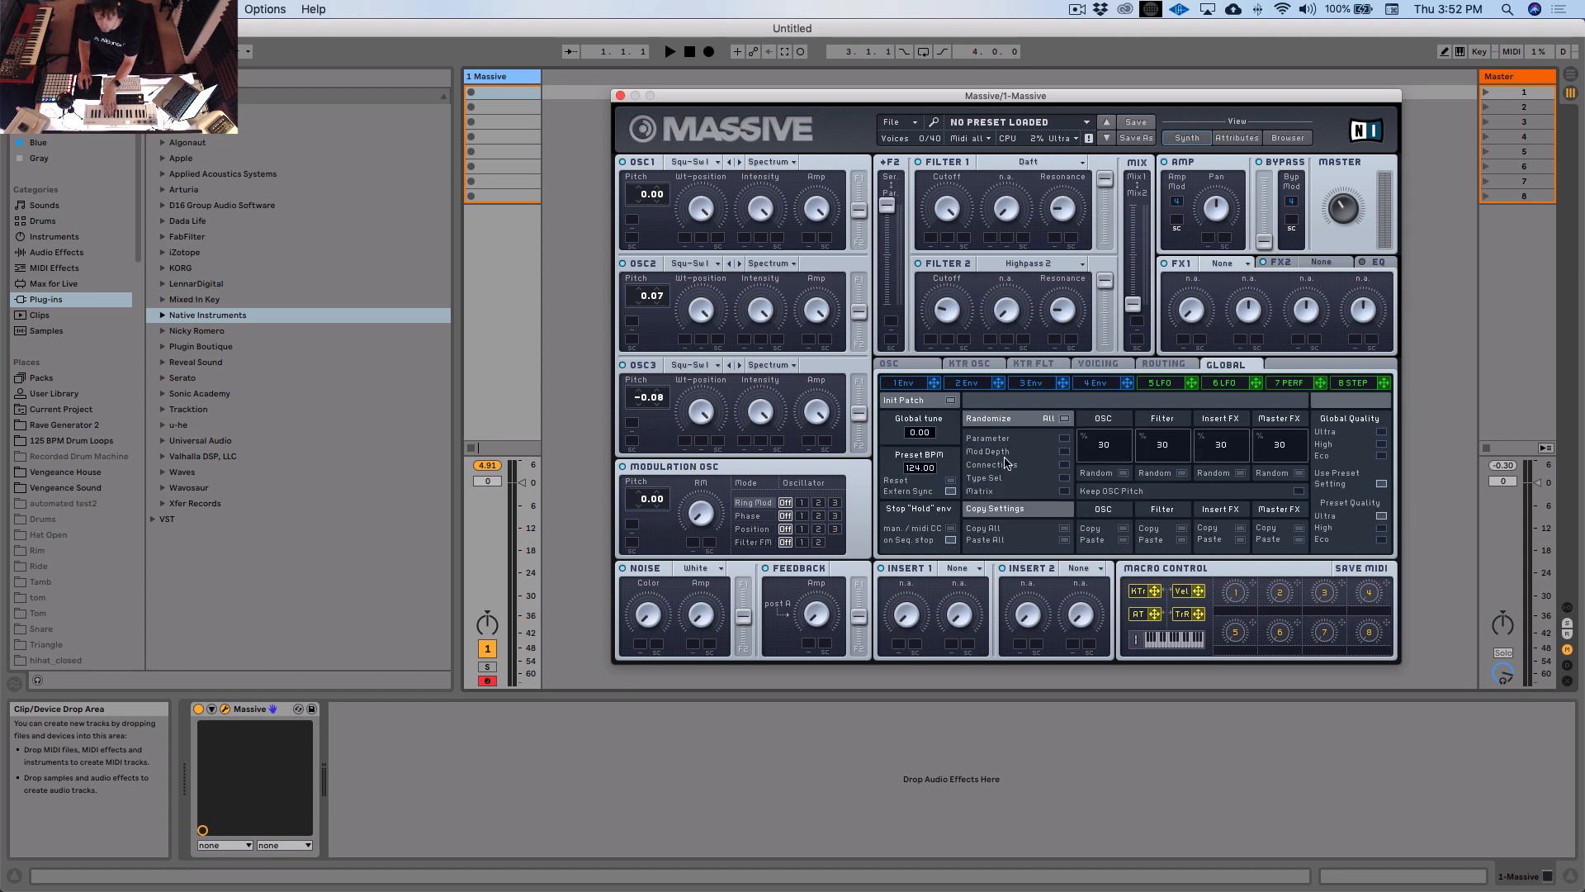
left_click(1382, 456)
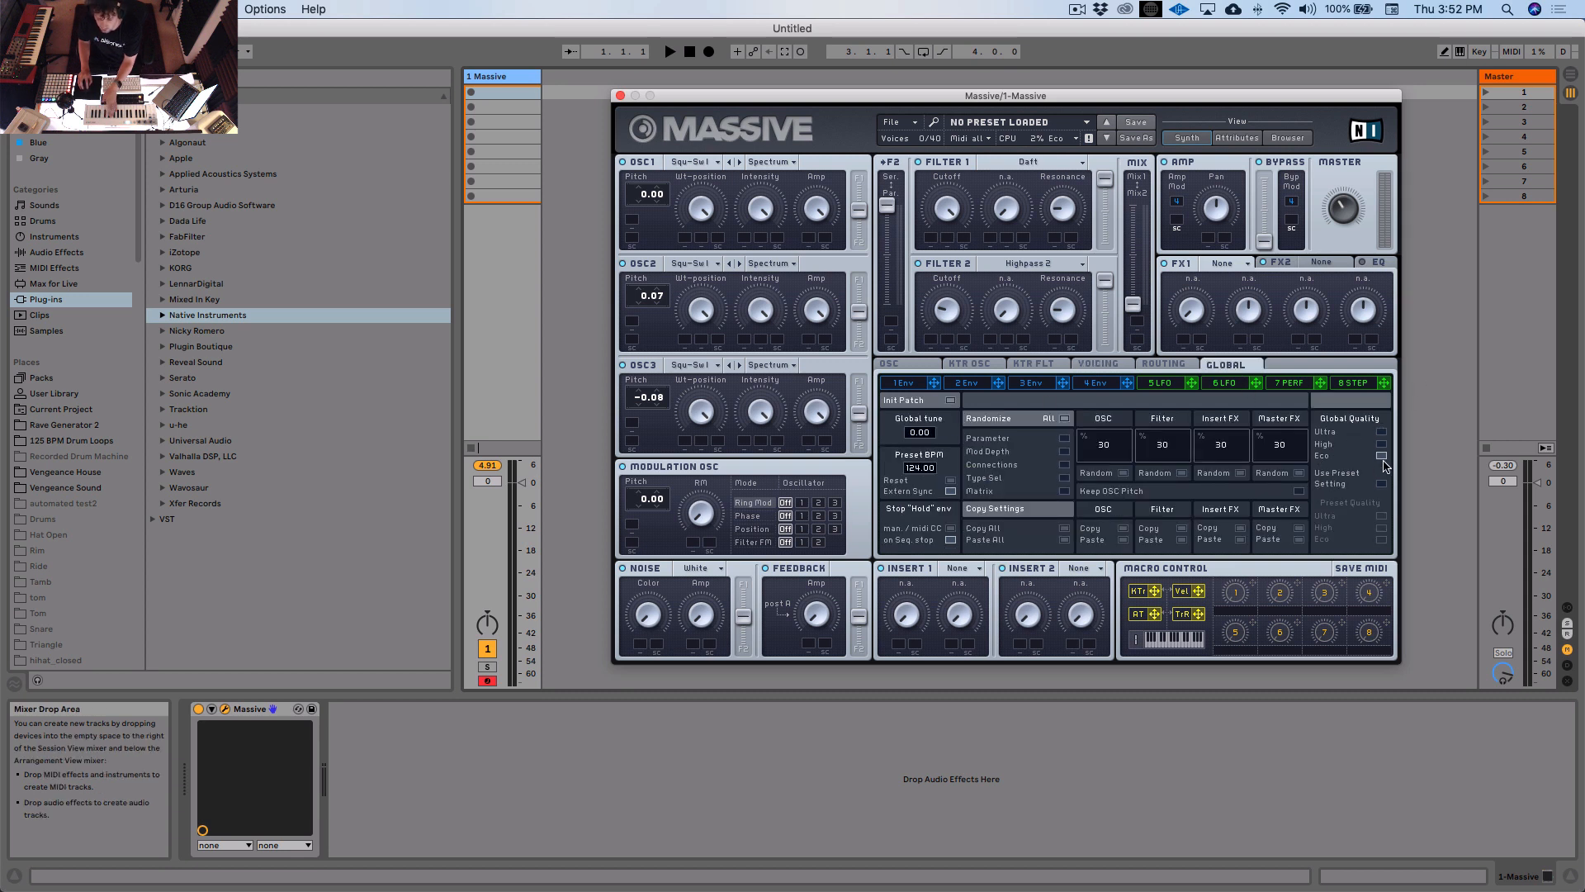
left_click(1381, 444)
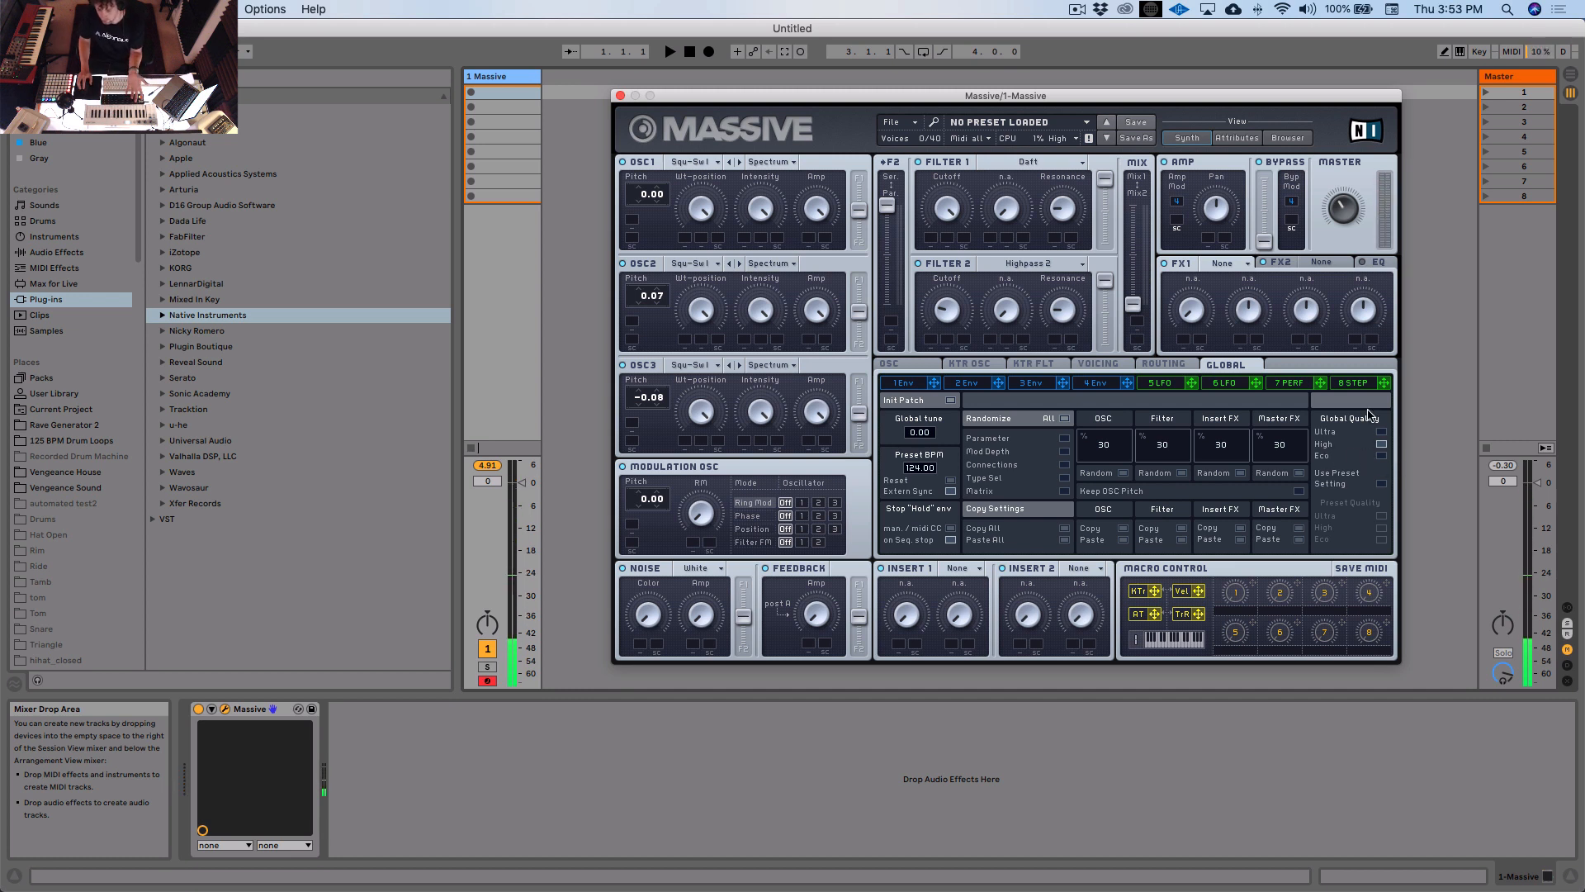
Step: Enable the unisono pitch spread at 0.10 and the pan position spread, shifting the pan amount partway from mono towards Full
left_click(1098, 364)
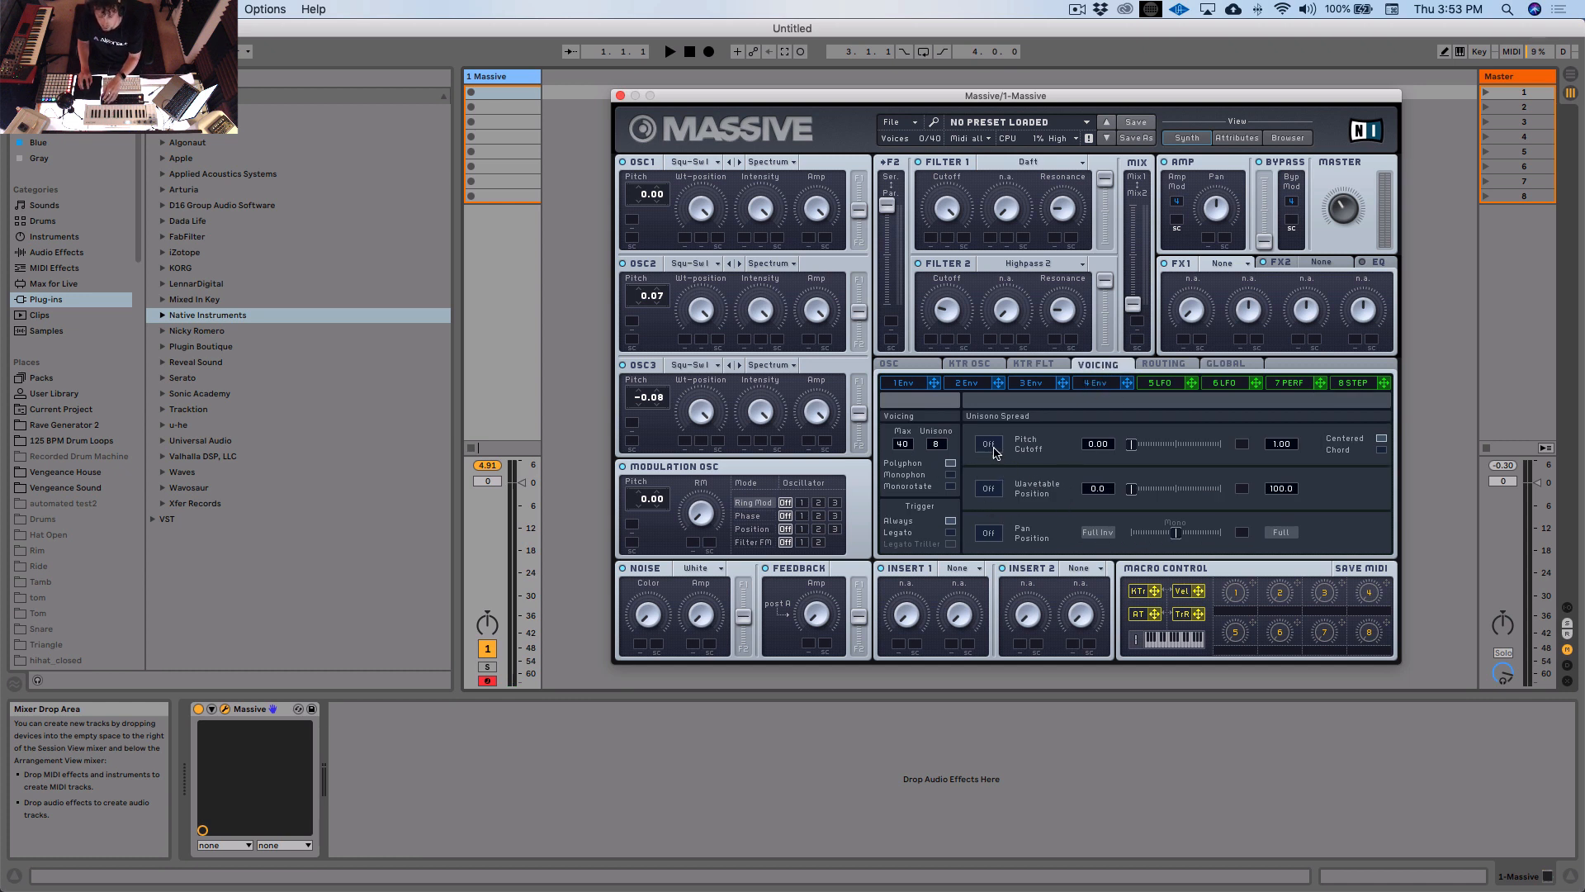
left_click(989, 444)
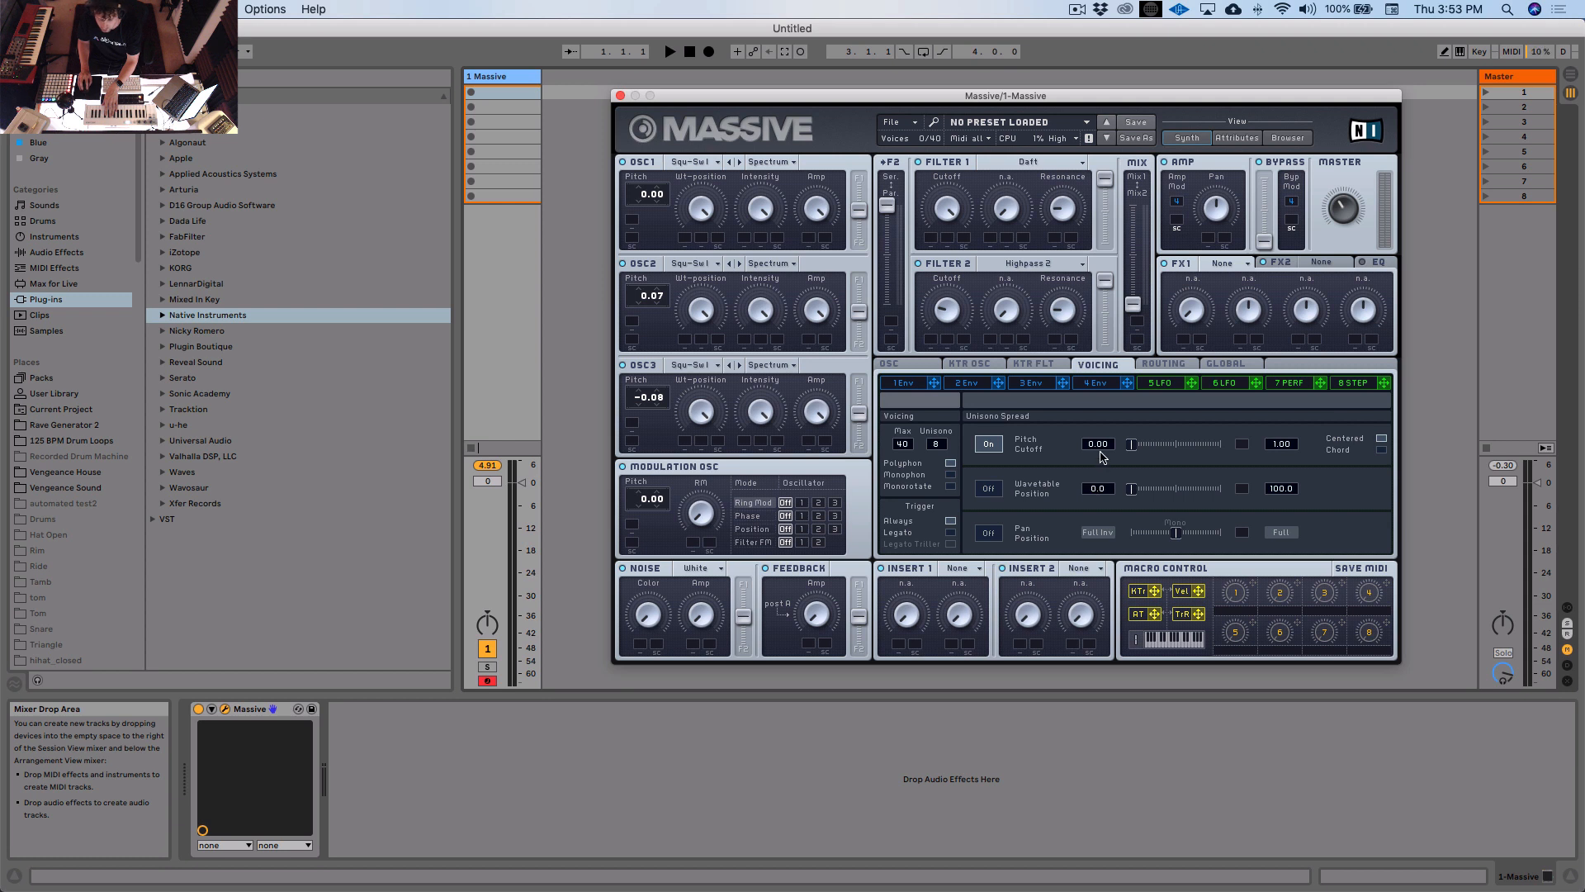
left_click_drag(1107, 450, 1113, 432)
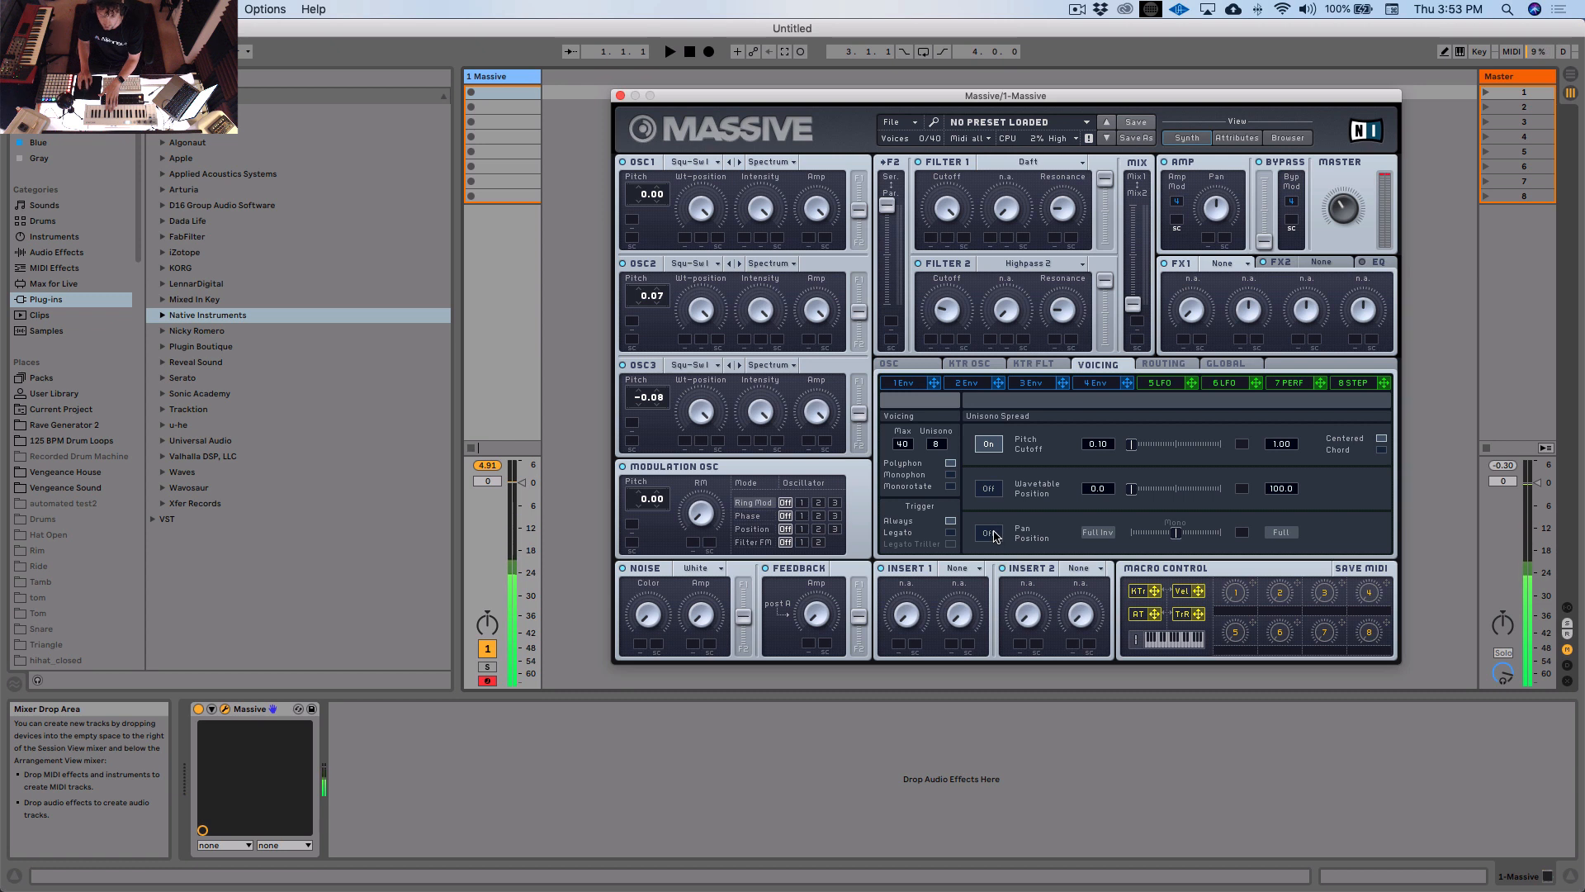
left_click(995, 535)
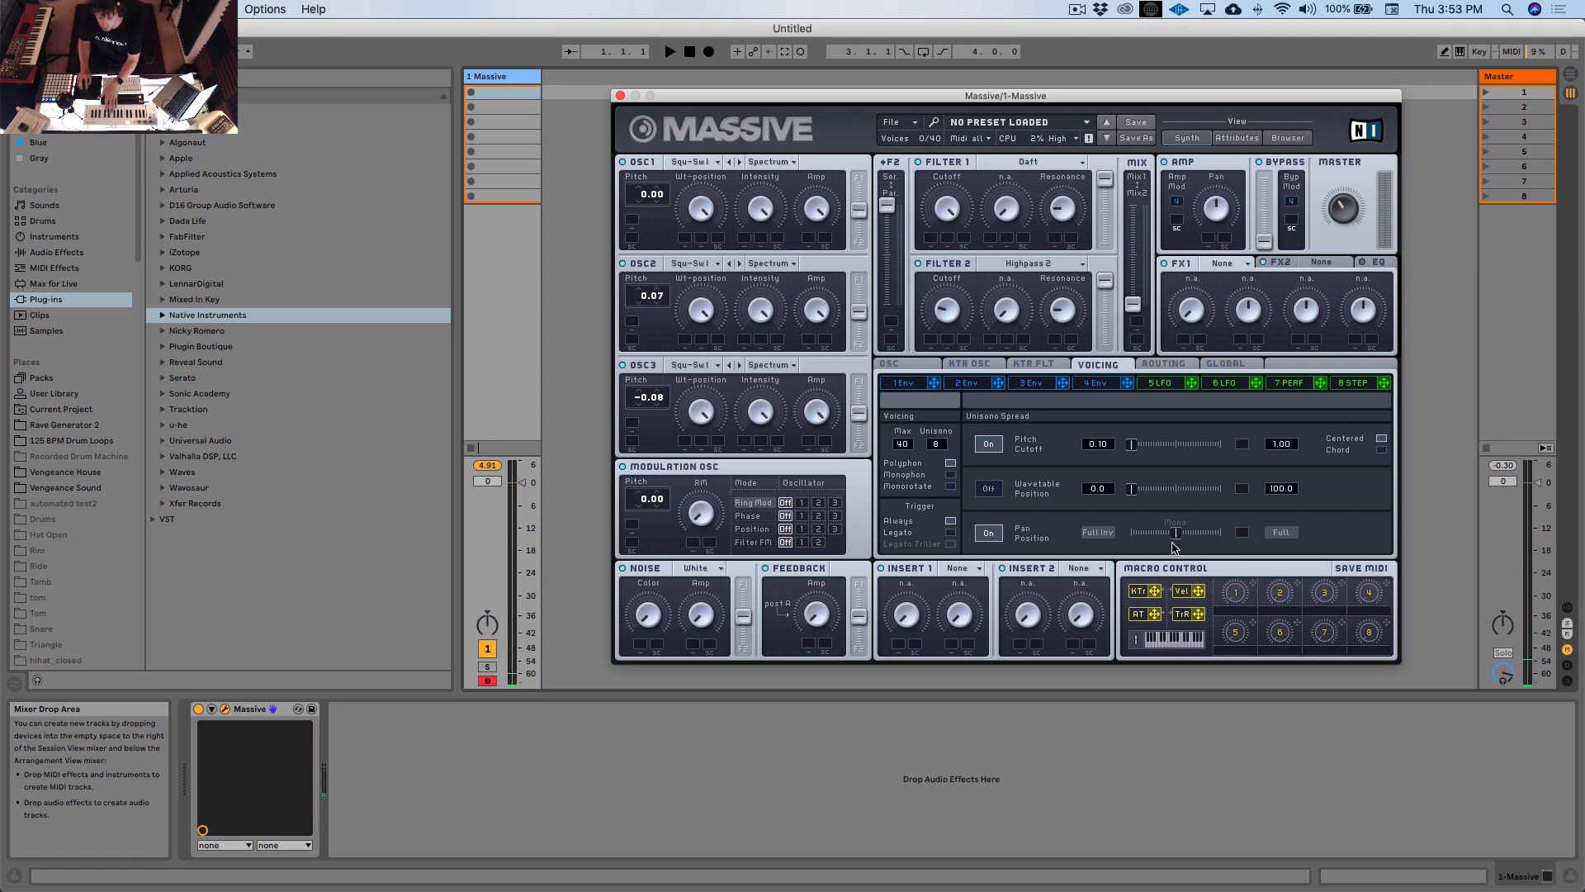
left_click_drag(1178, 539, 1203, 540)
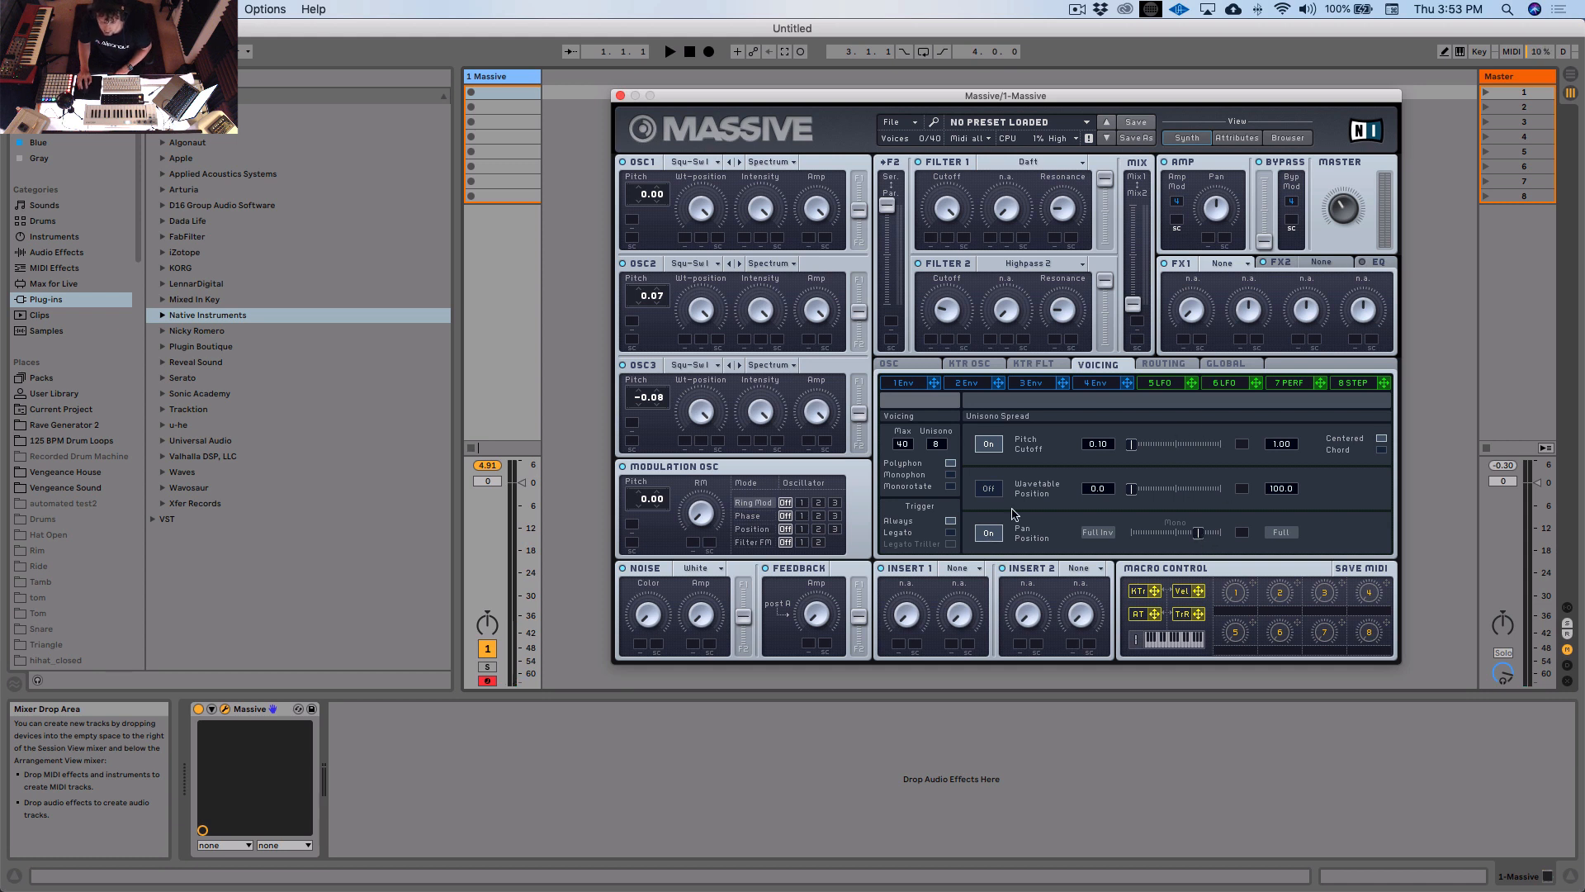
Step: Shorten the attack and lengthen the release of envelope 4
left_click(1094, 383)
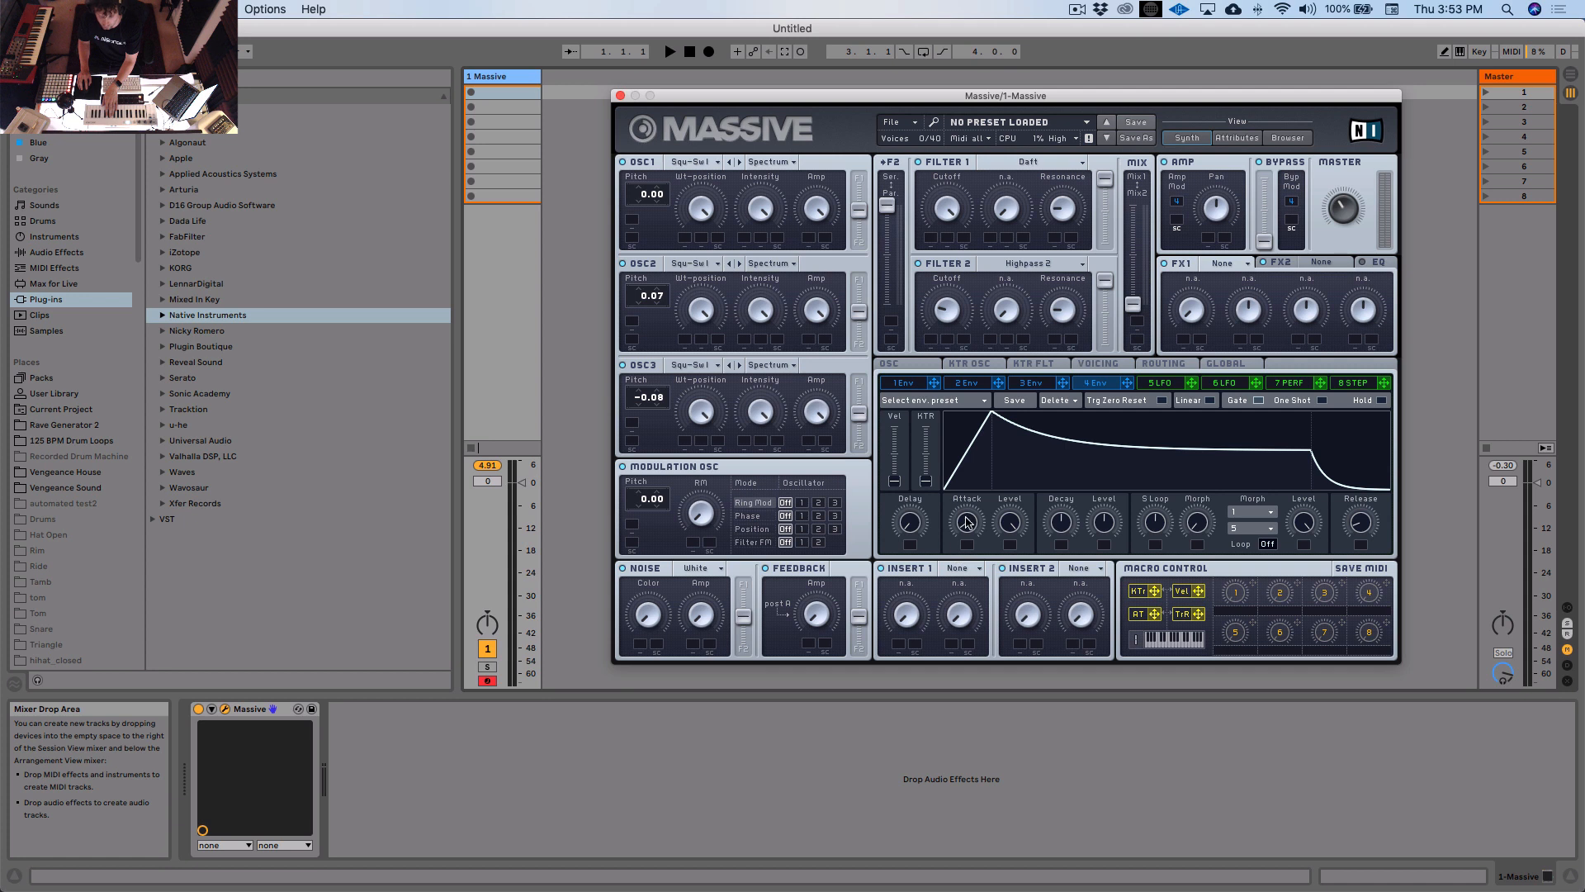
left_click_drag(968, 522, 975, 618)
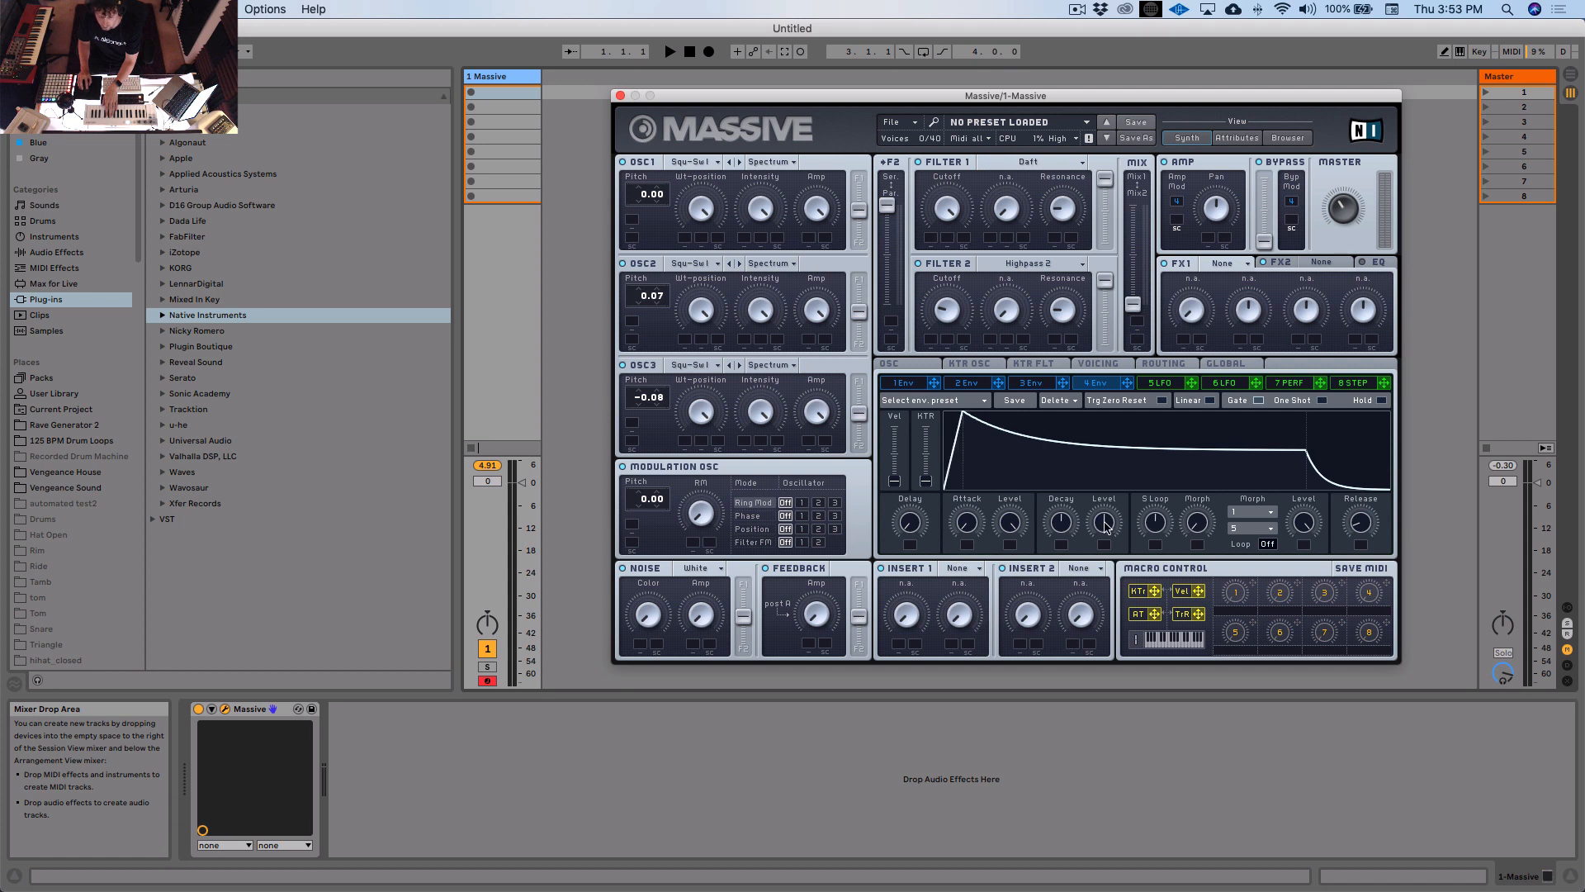
mouse_move(1366, 531)
left_mouse_down()
mouse_move(1373, 516)
mouse_move(1362, 550)
left_mouse_up()
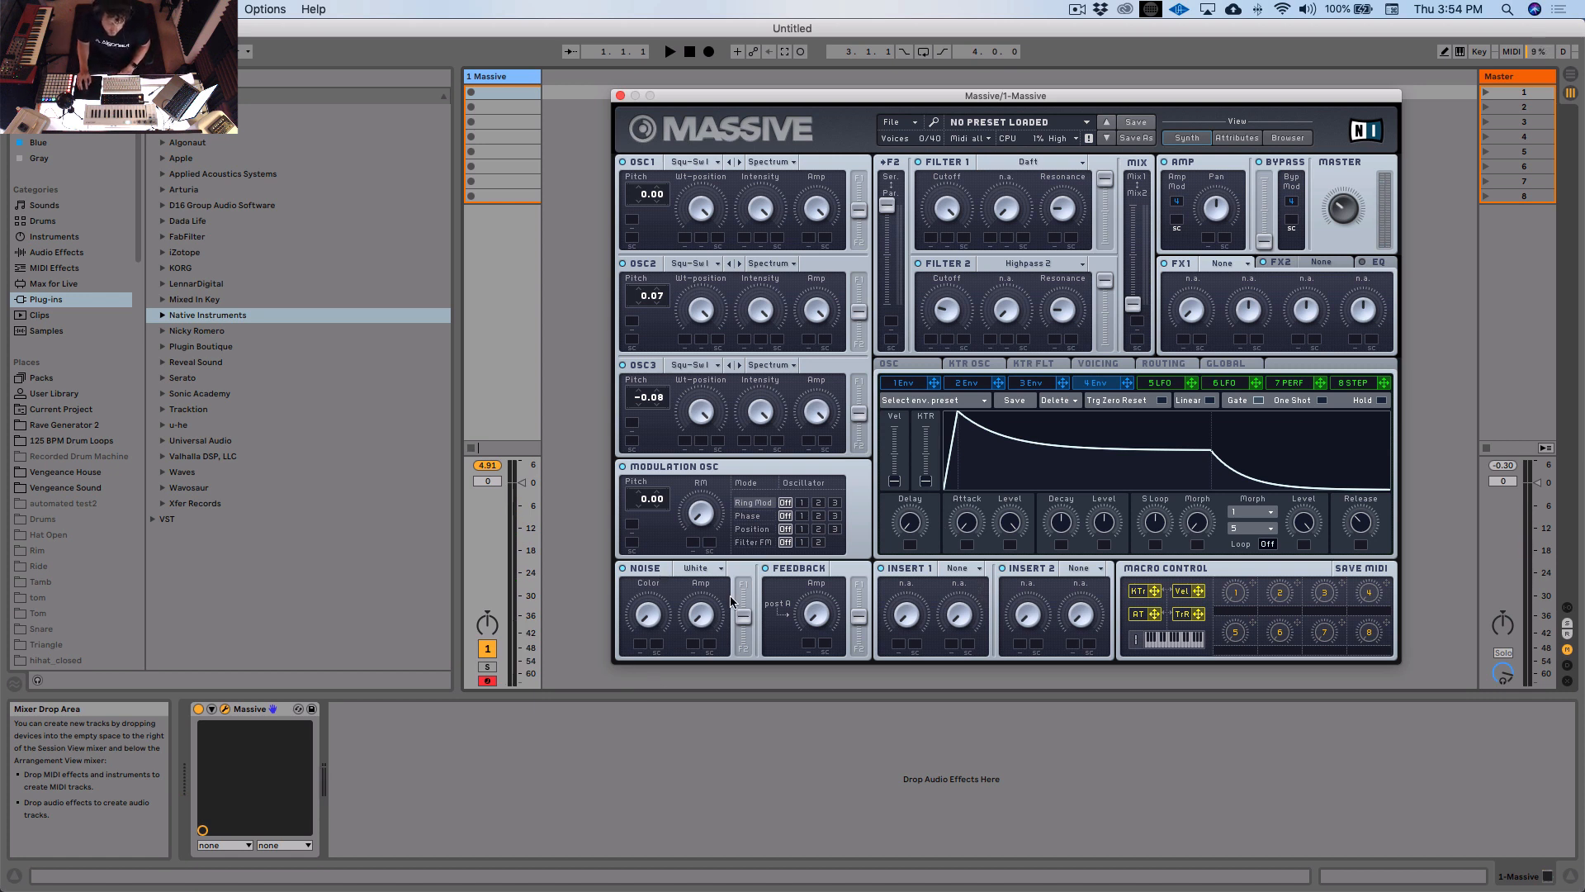
Step: Keep the noise generator on White and turn its color fully up
left_click(717, 573)
left_click(702, 573)
left_click_drag(652, 596, 666, 382)
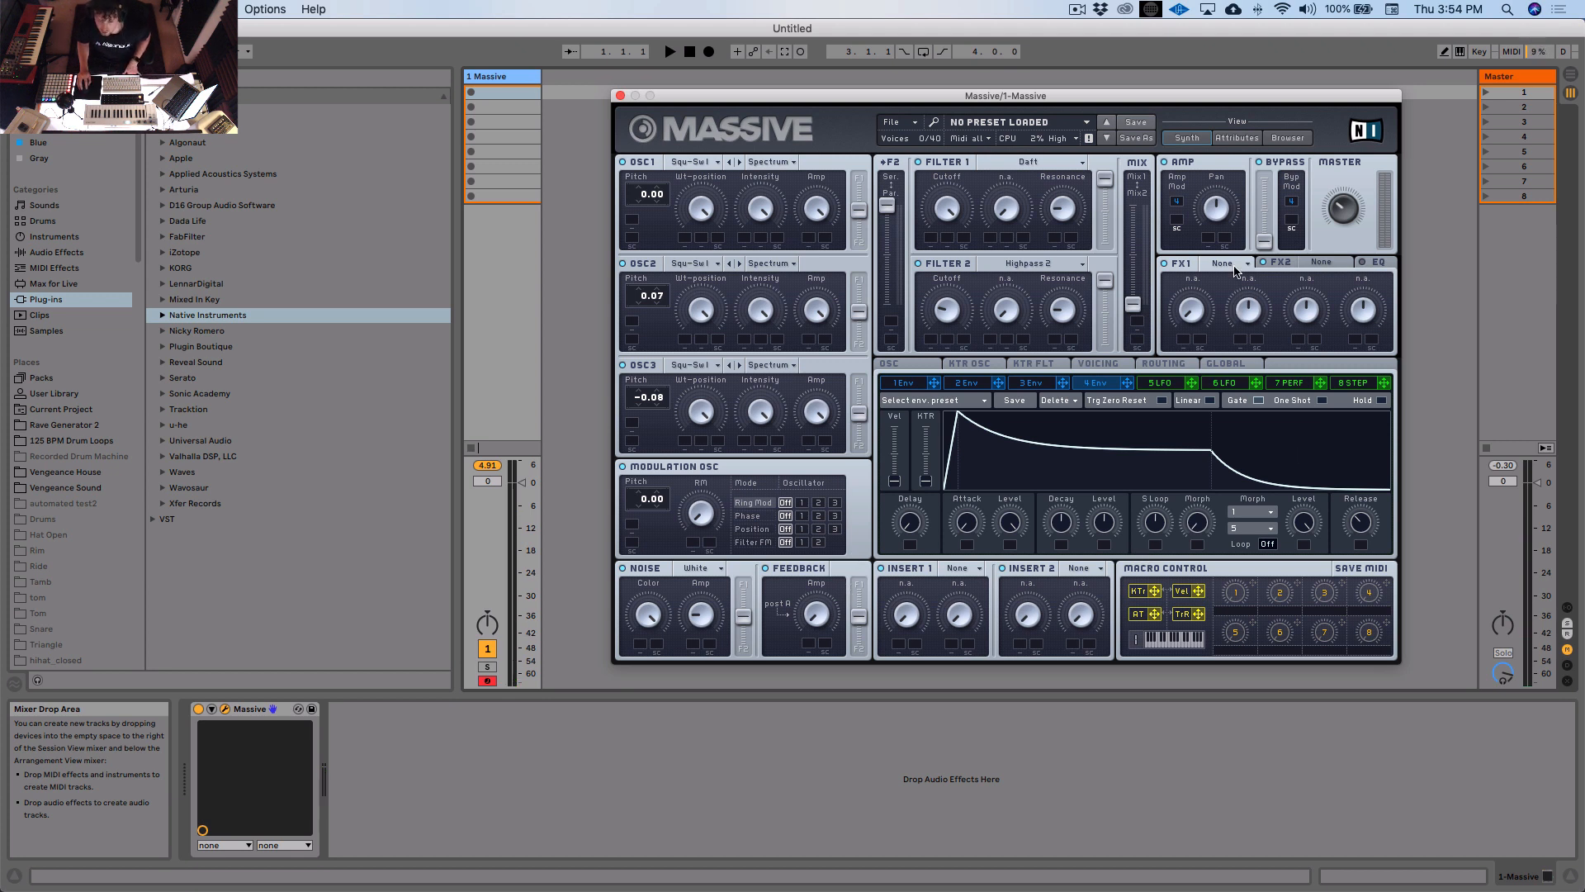
Step: Load Chorus in the FX1 slot and adjust its dry/wet amount
left_click(1226, 263)
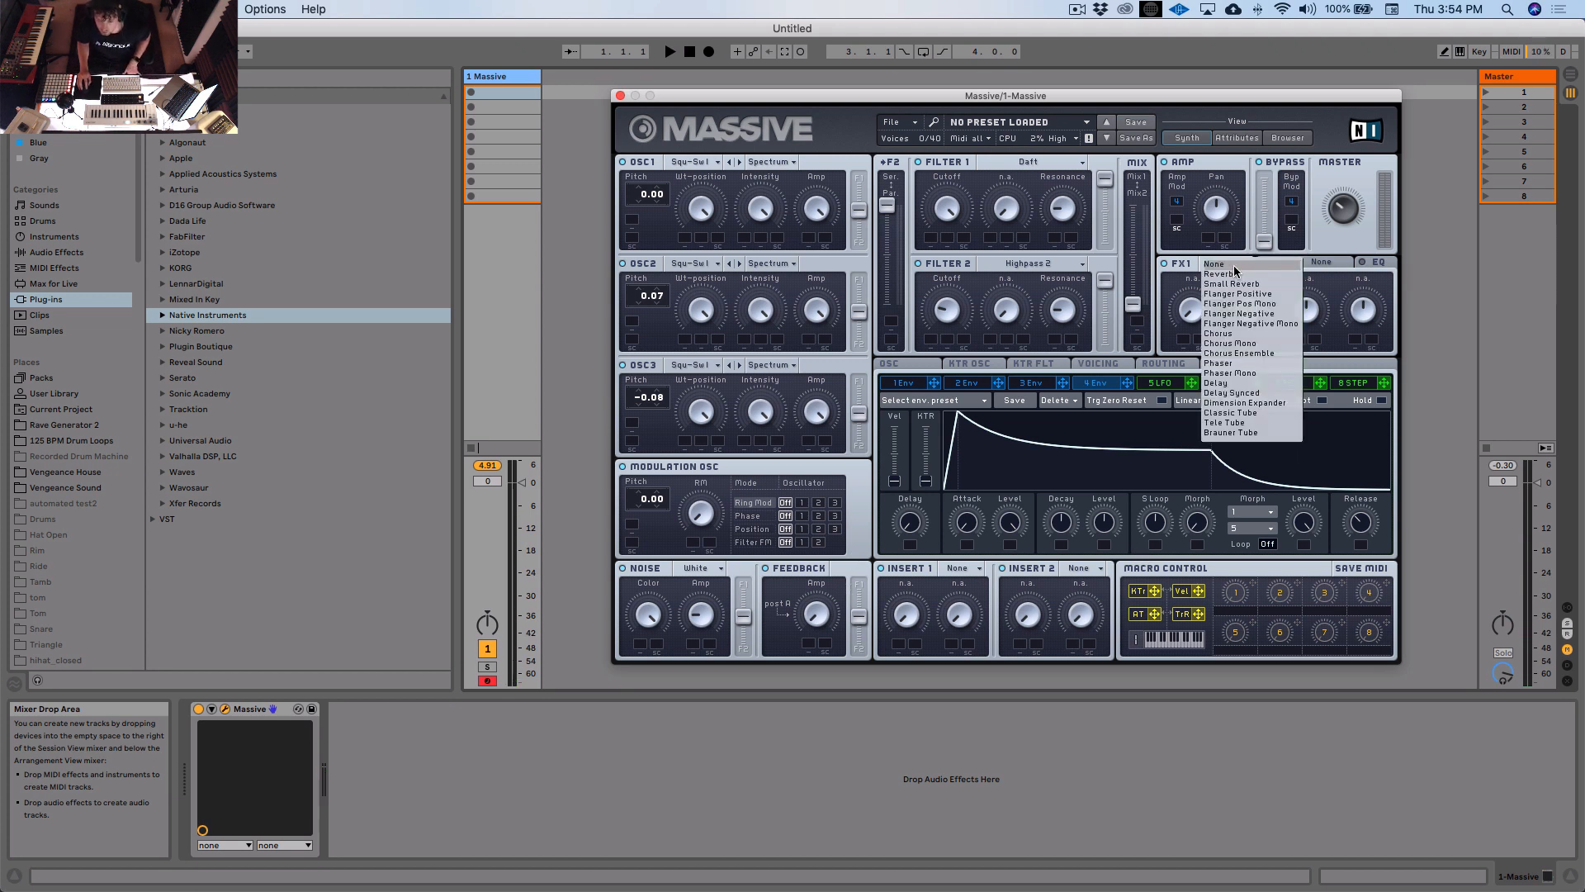
left_click(1220, 334)
left_click_drag(1200, 301, 1201, 279)
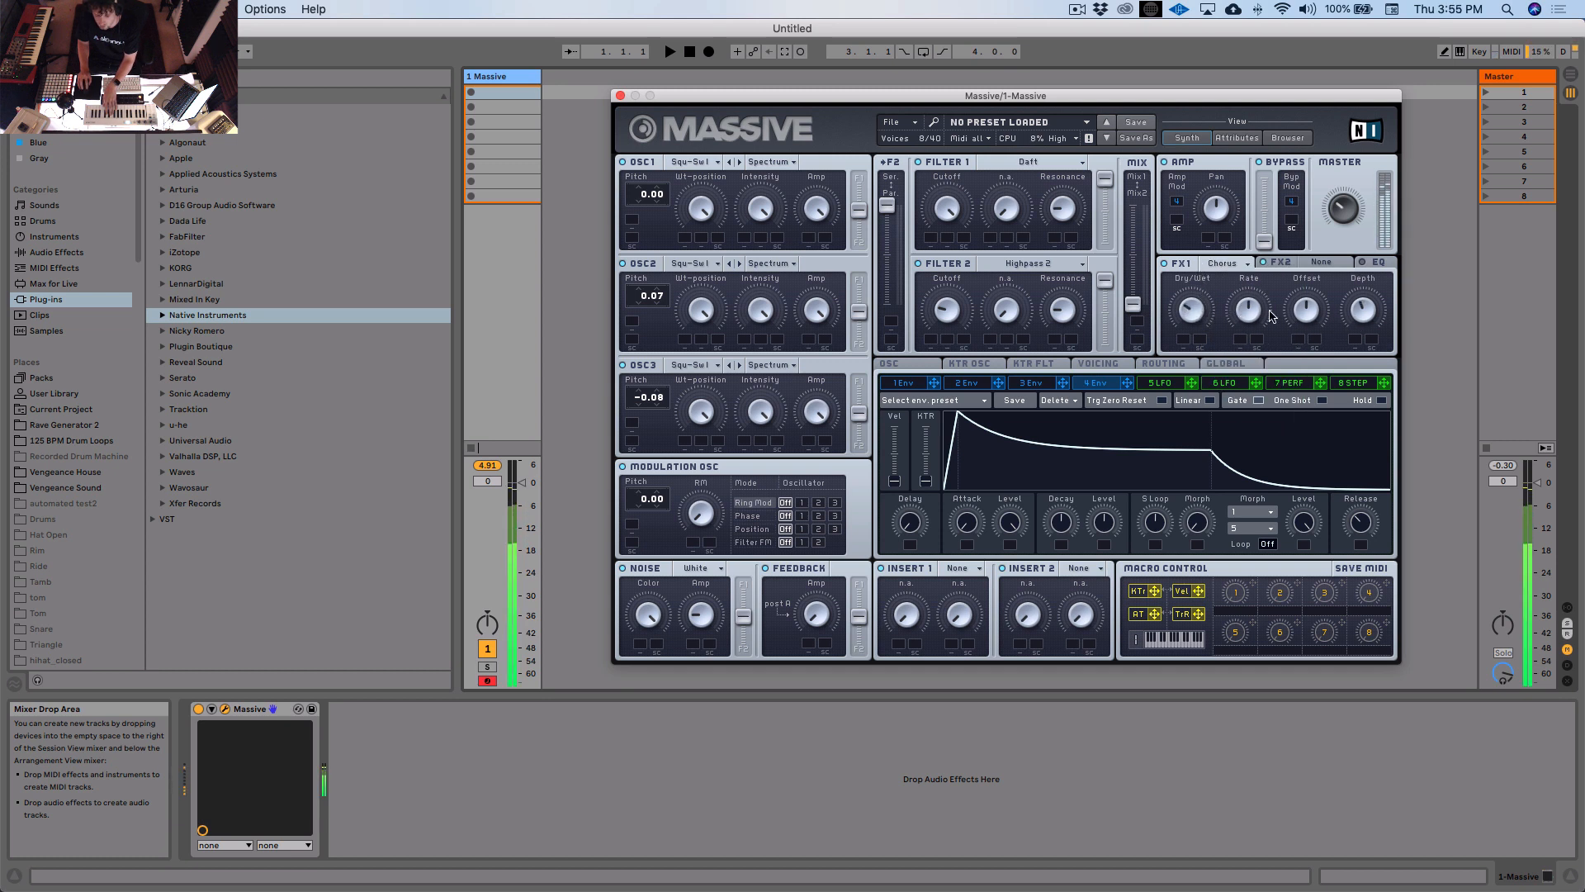
Step: Load Reverb in the FX2 slot and show the EQ settings
left_click(1346, 264)
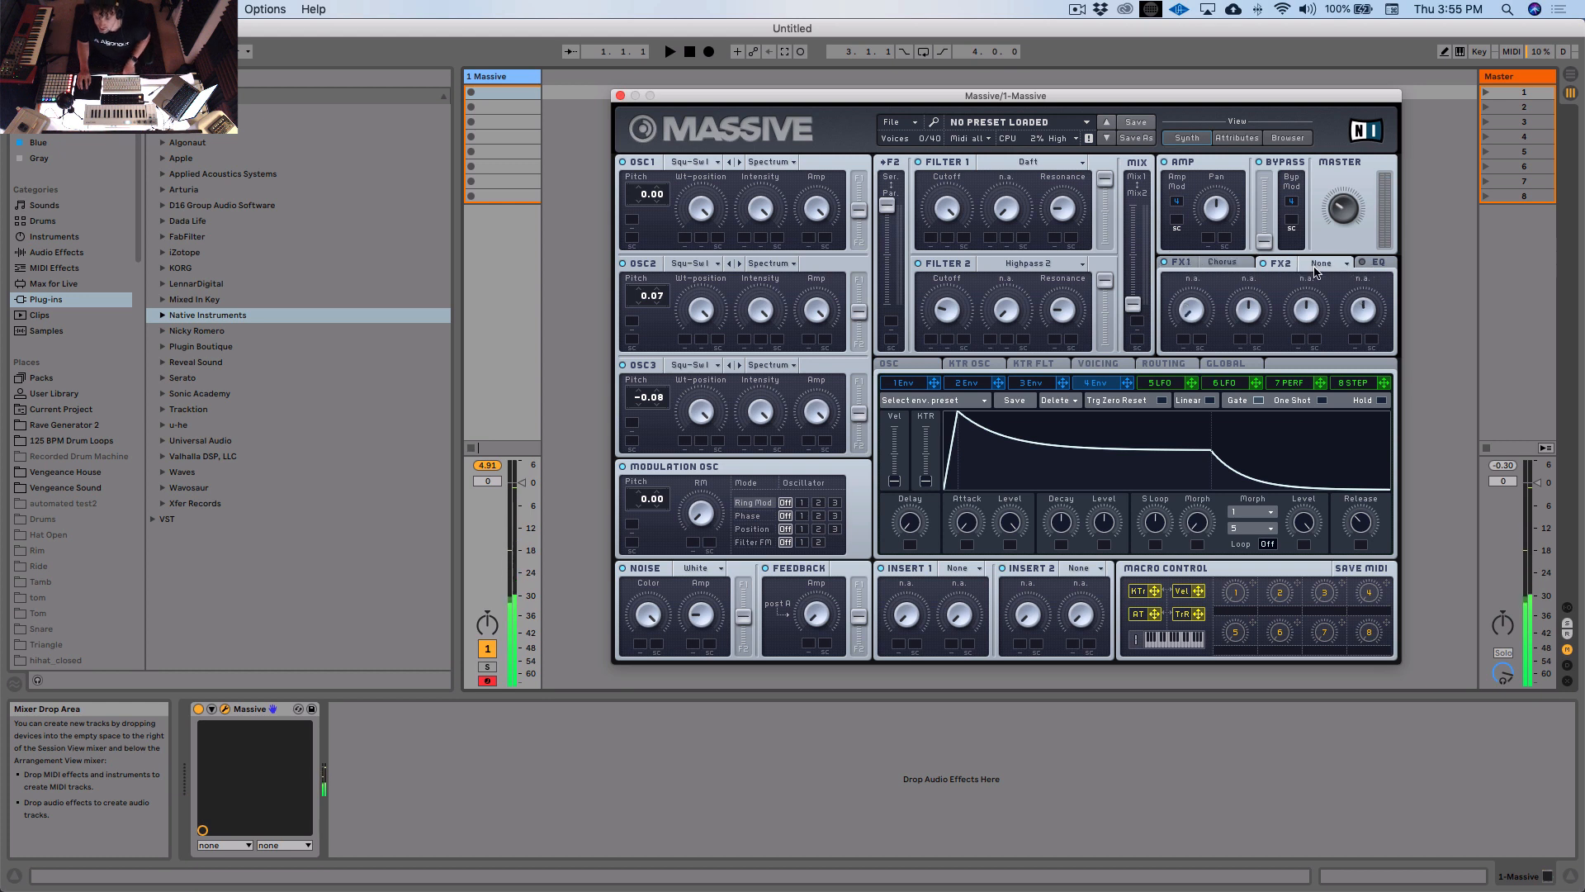
left_click(1348, 266)
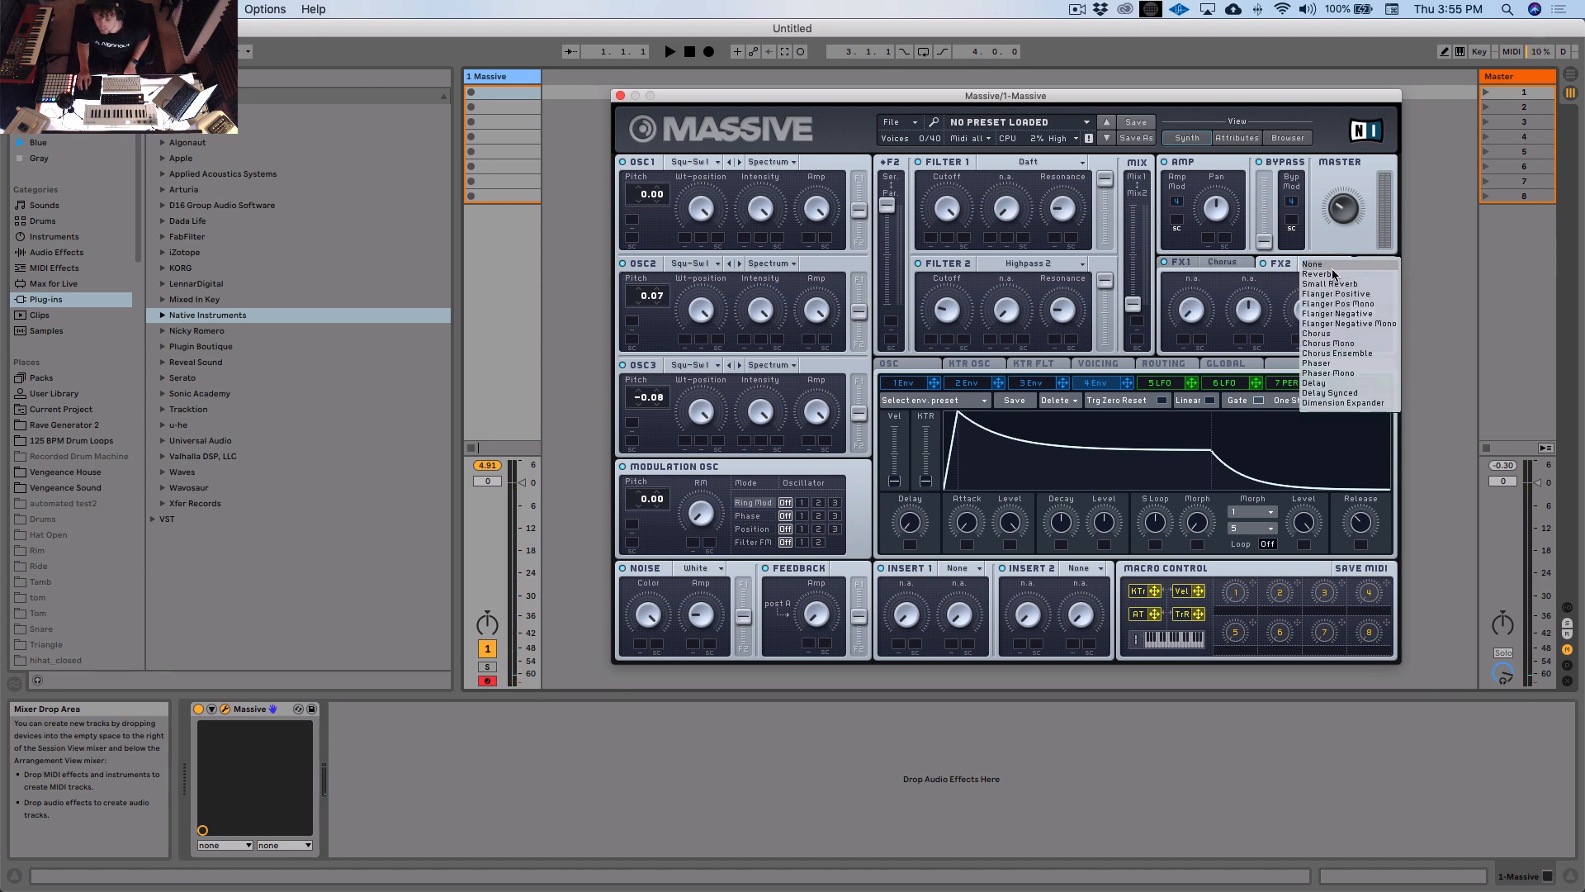
left_click(1327, 275)
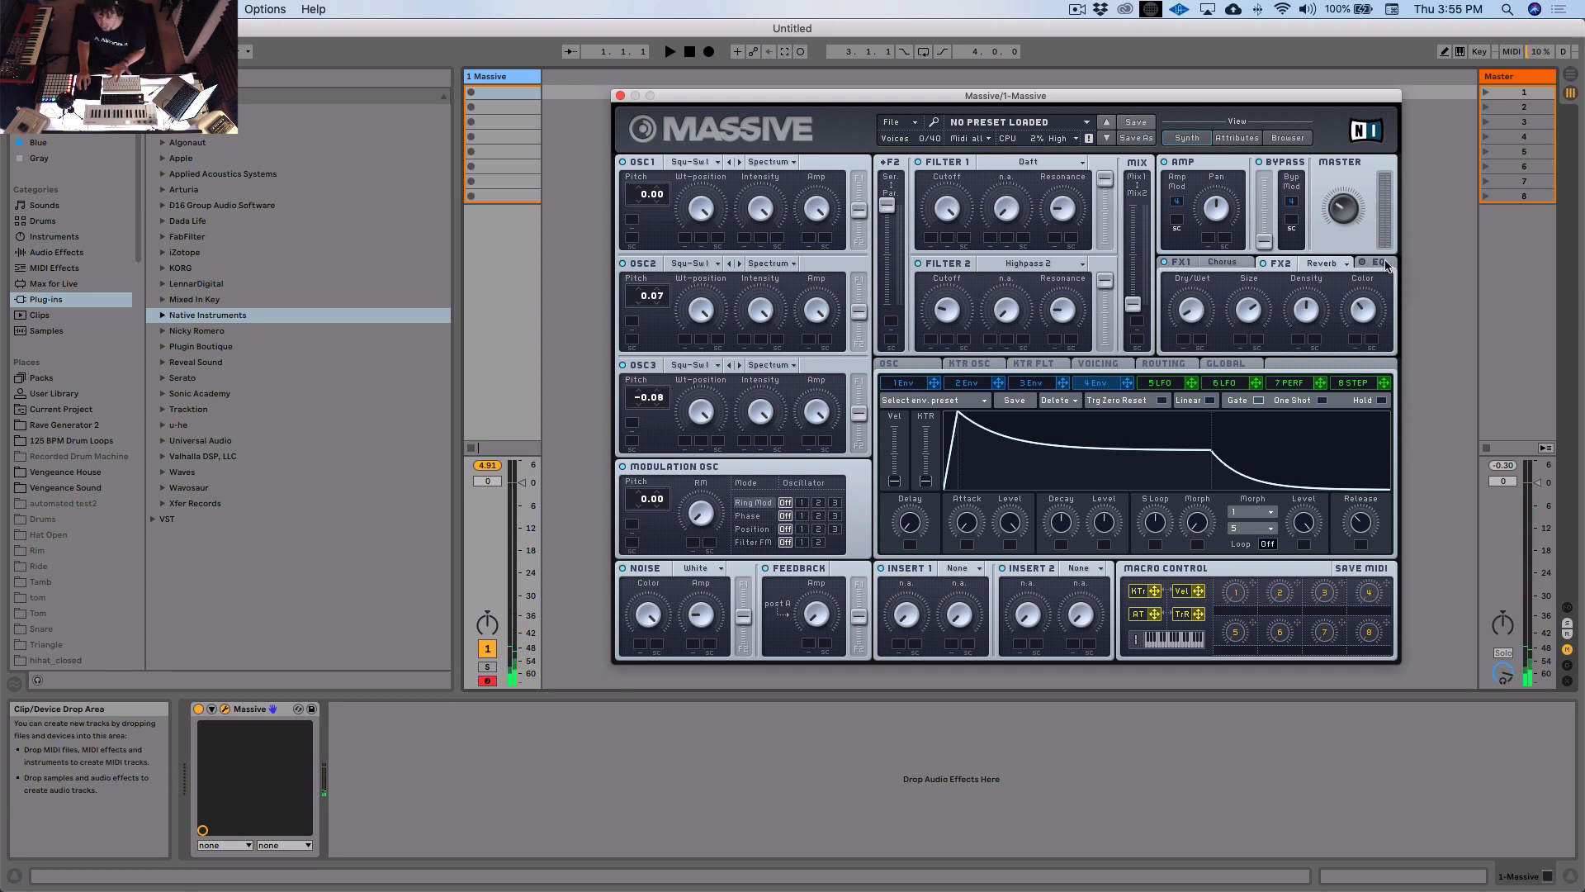
left_click(1385, 264)
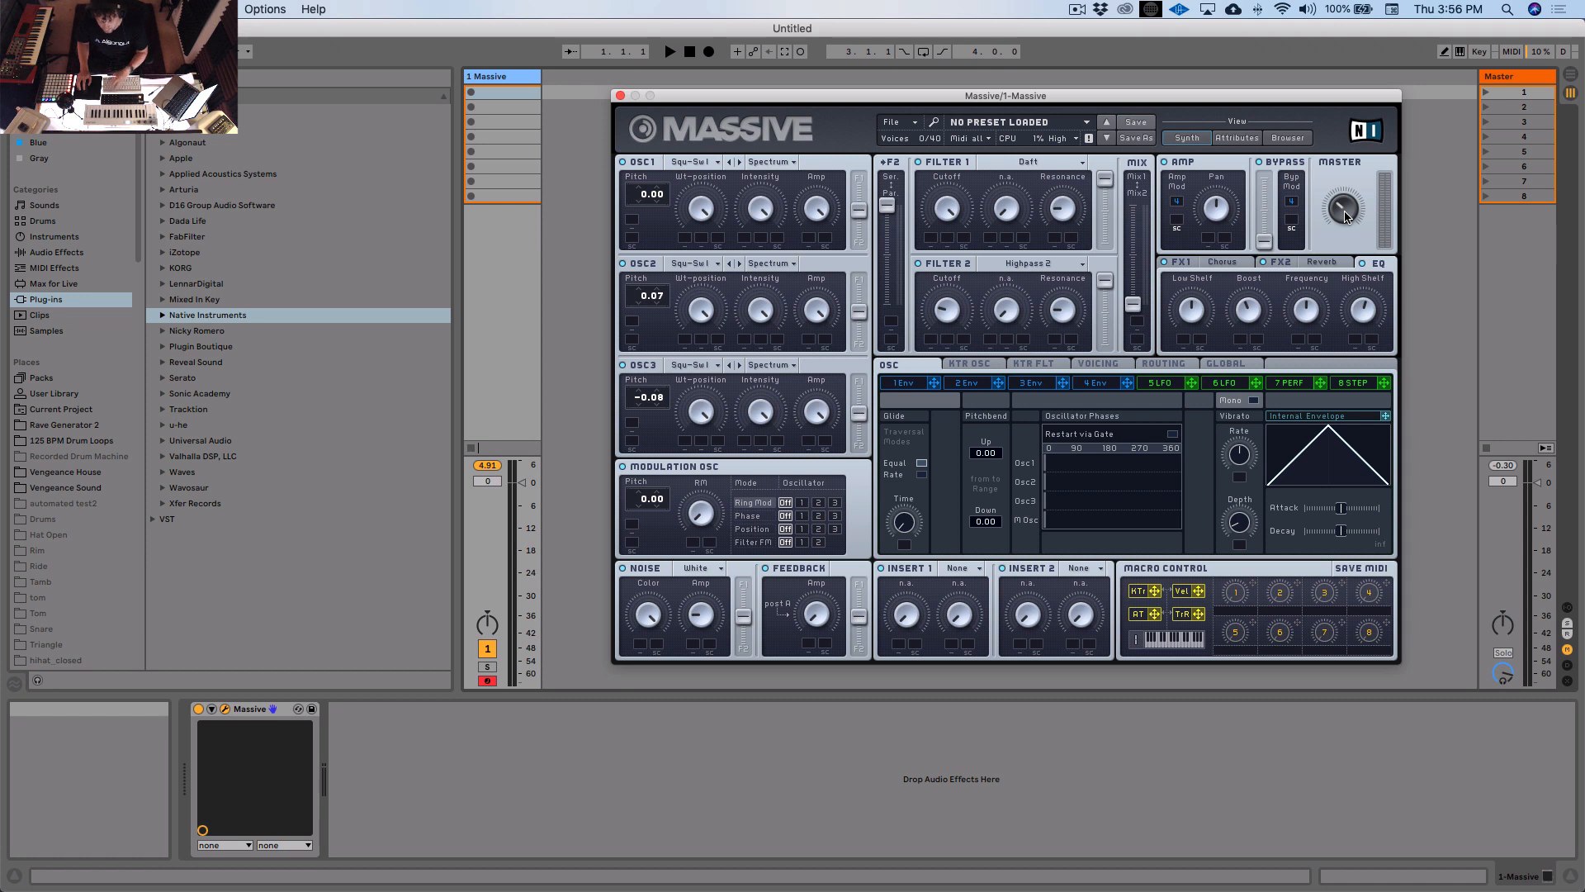
mouse_move(1177, 101)
left_mouse_down()
mouse_move(1250, 102)
mouse_move(1196, 102)
left_mouse_up()
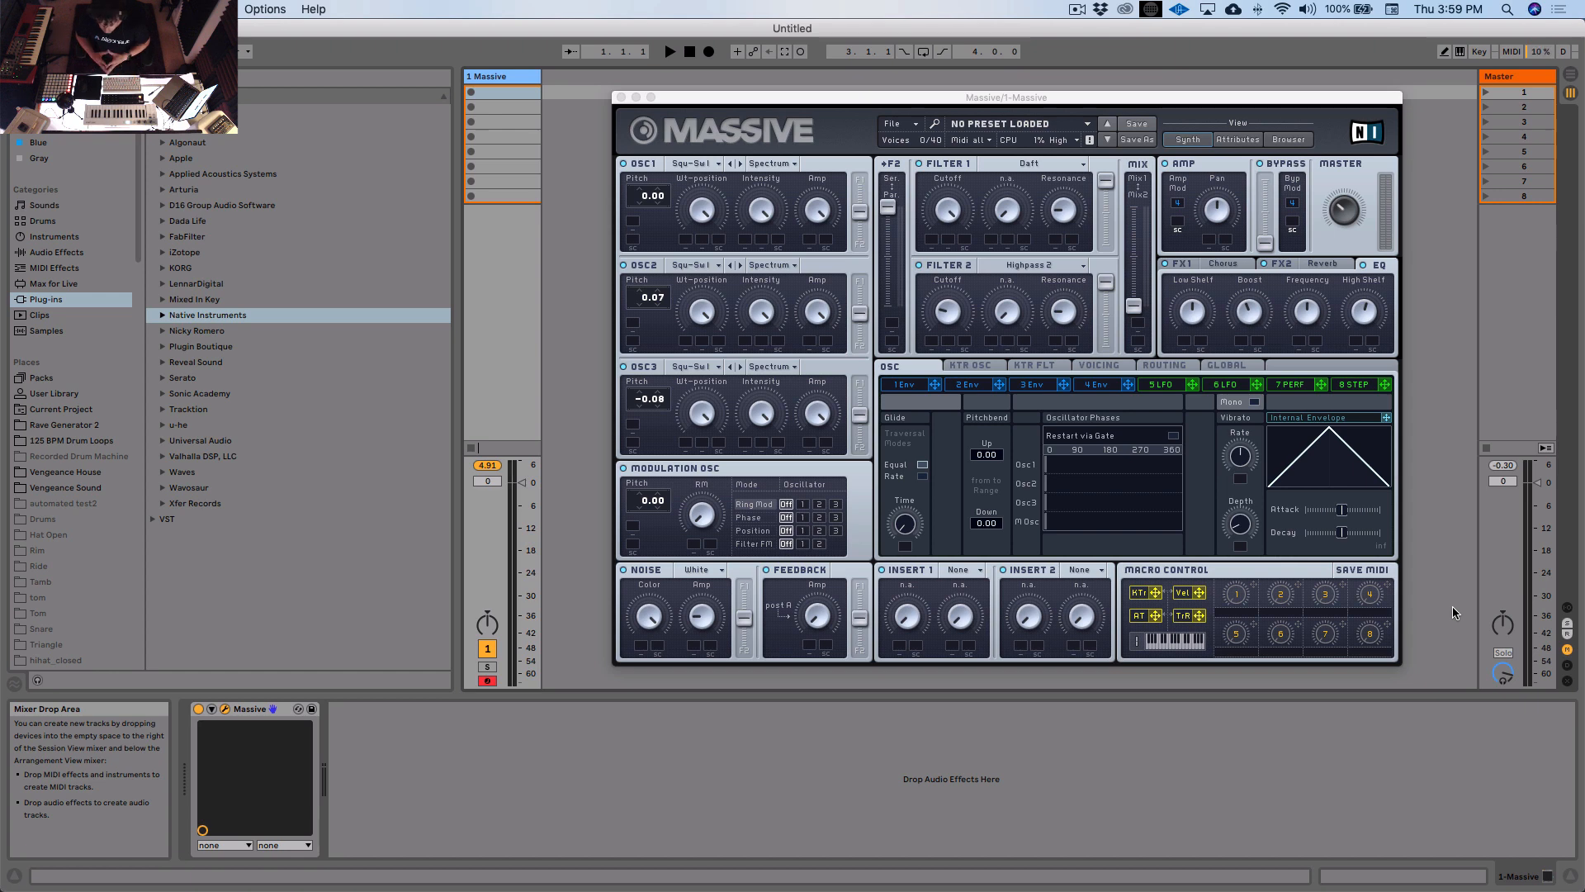
Step: Switch to the browser and open the Minor Scales chart from the Los Senderos Studio Charts & Graphs list
left_click_drag(702, 890, 1062, 100)
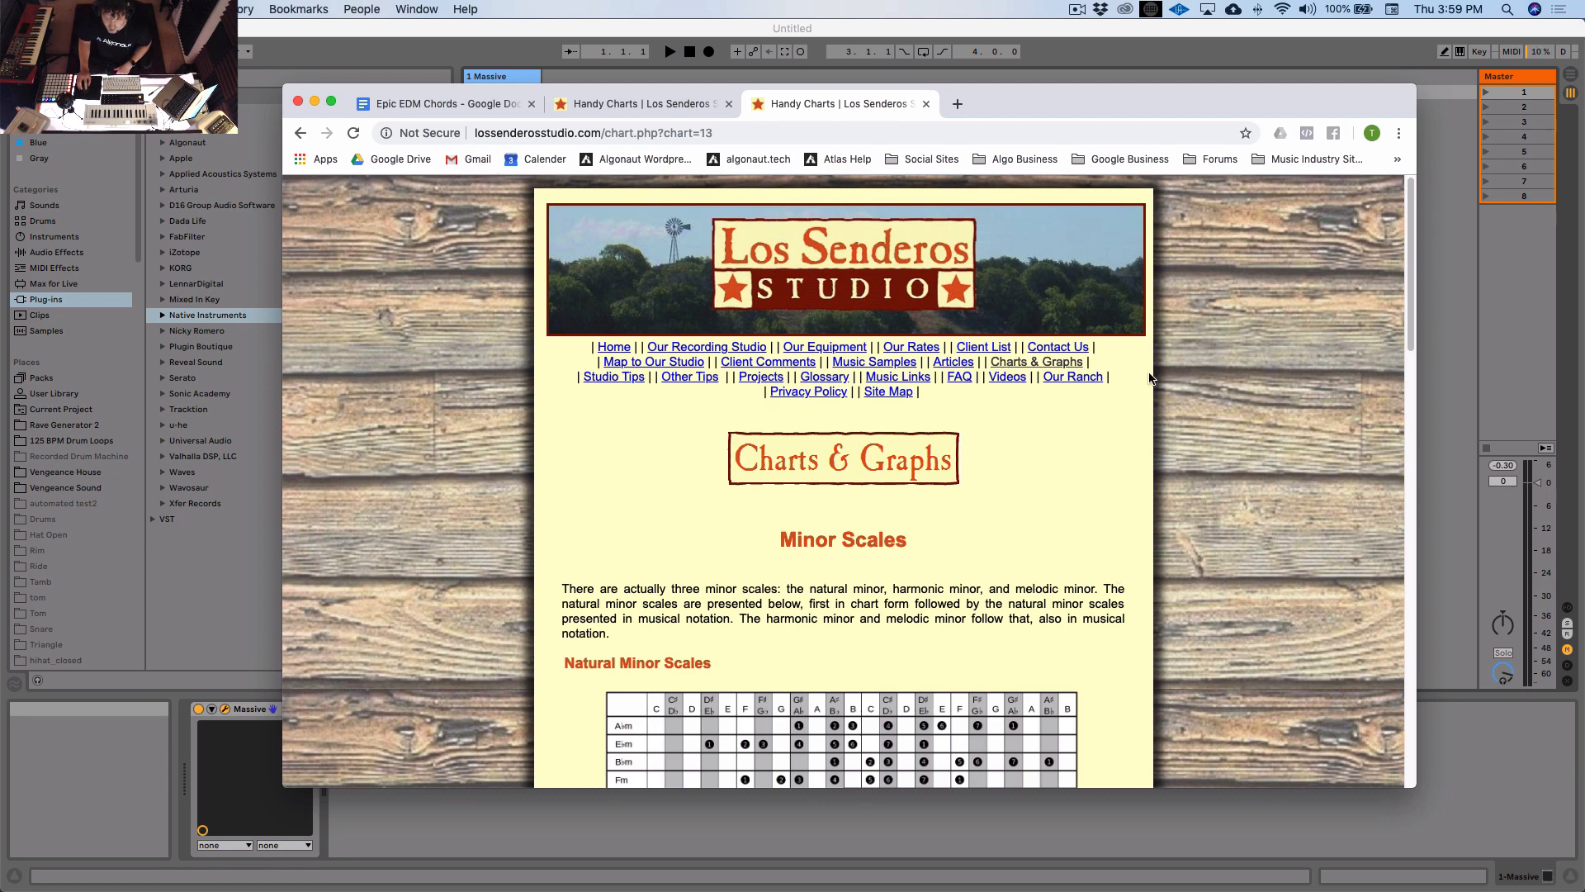
left_click(1012, 365)
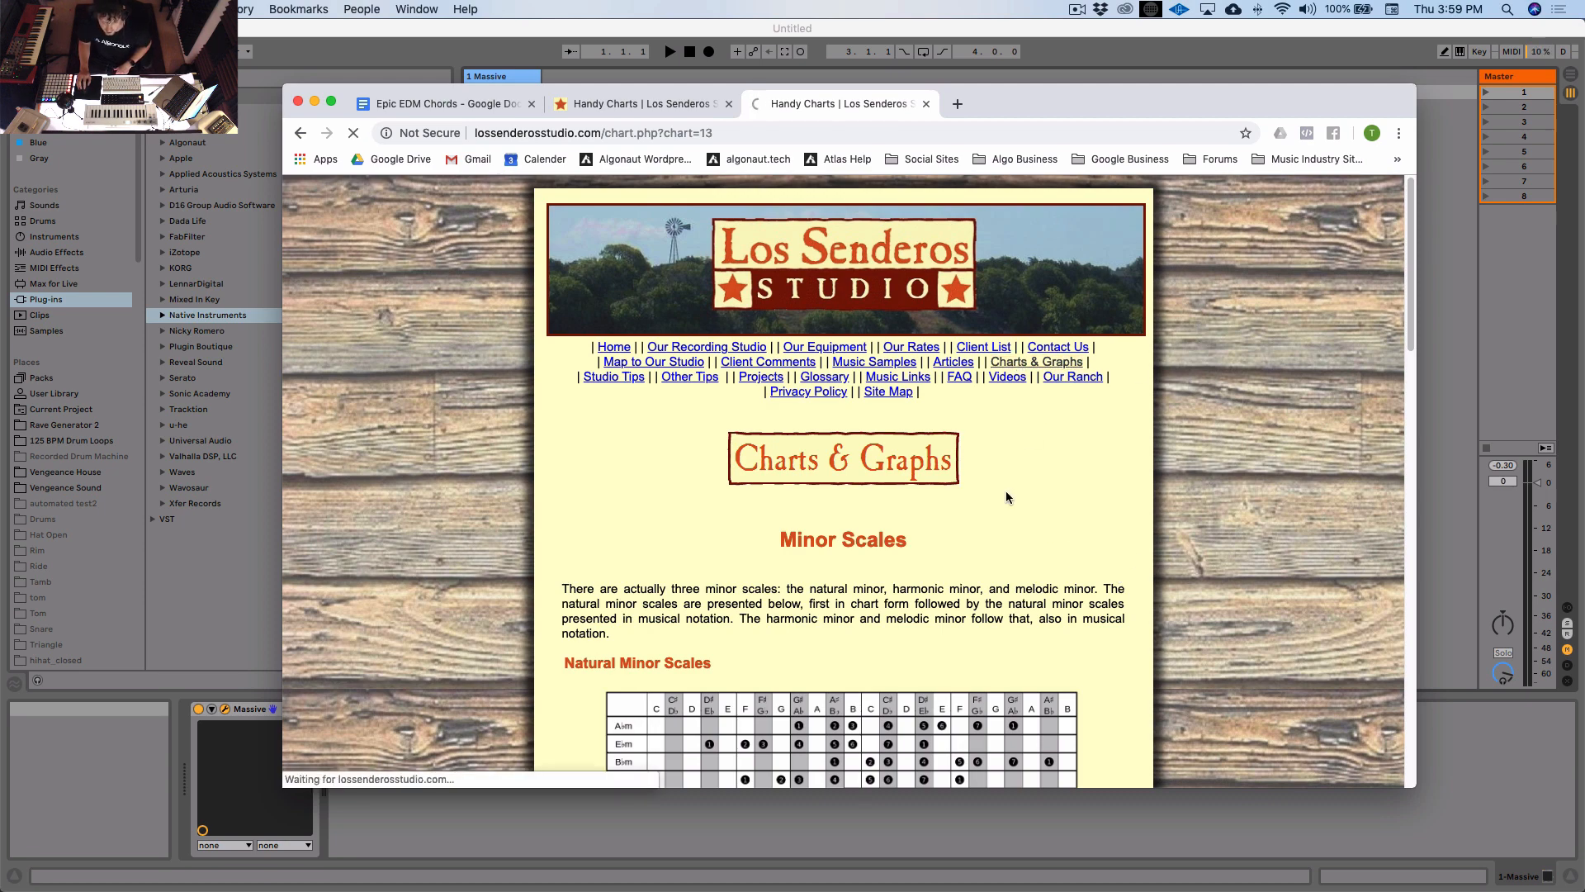
scroll(1011, 367, "down", 3)
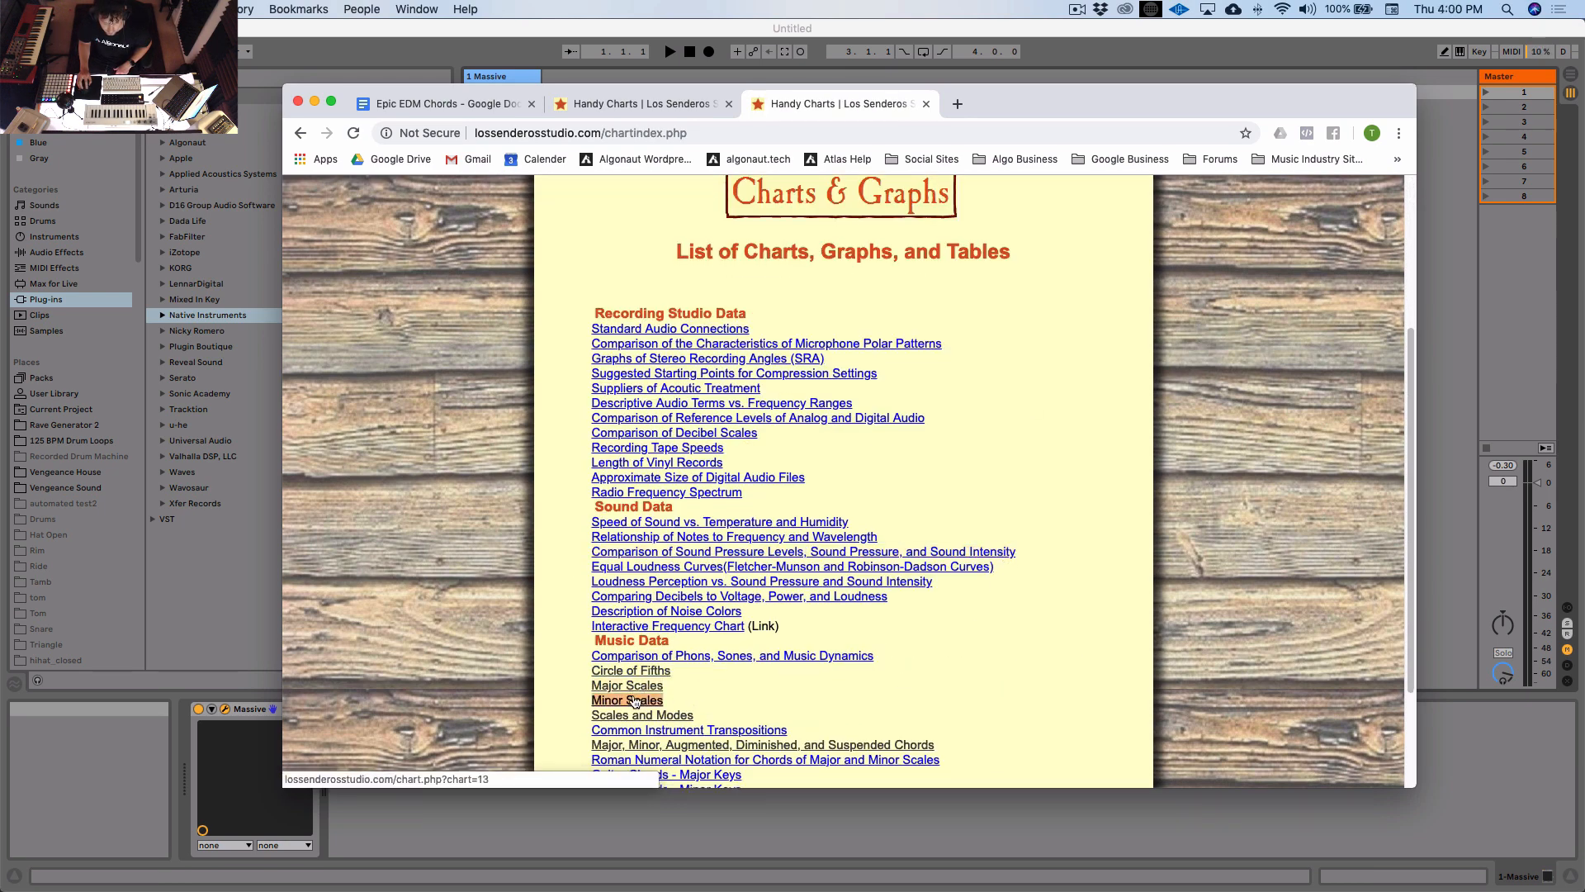
left_click(634, 701)
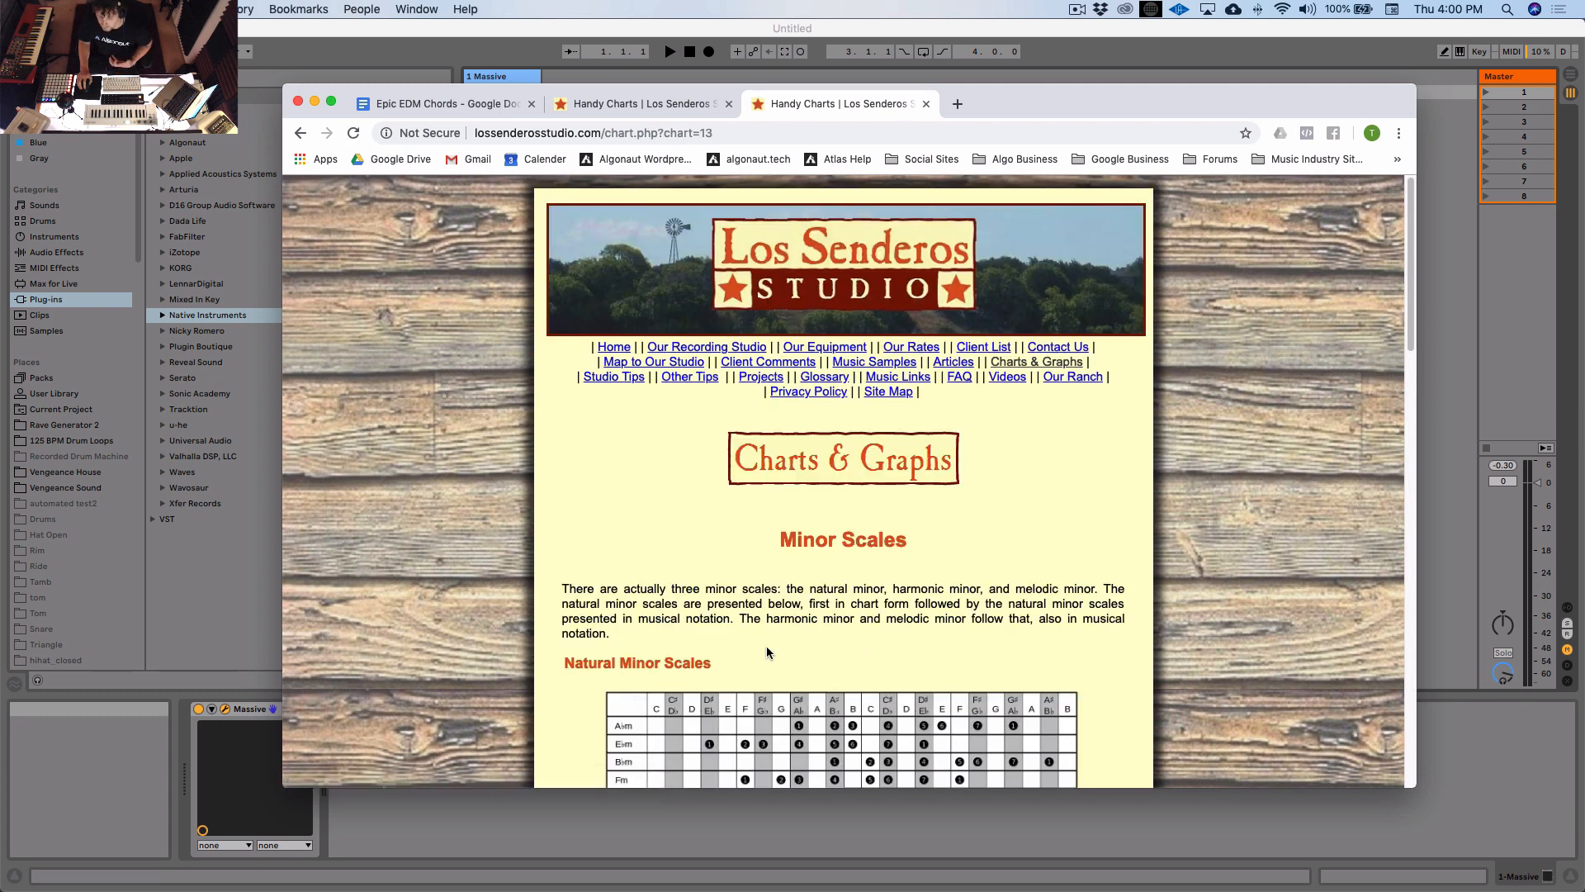
Step: View the Natural Minor Scales chart, switch back to Ableton Live and create an empty MIDI clip in the Massive track's first slot
scroll(1090, 583, "down", 5)
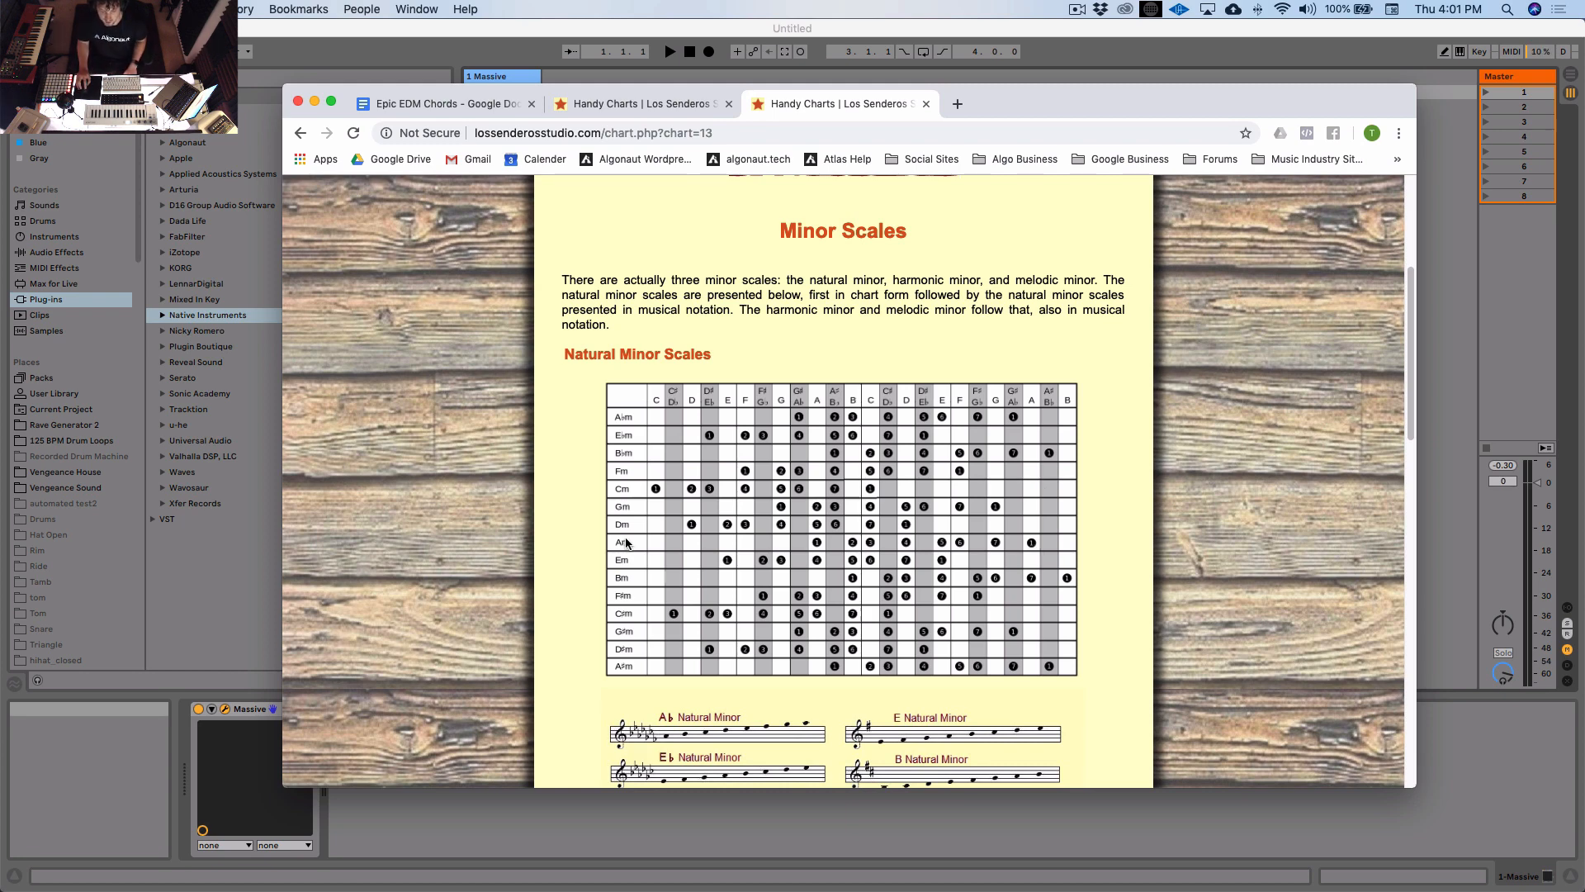
double_click(1106, 108)
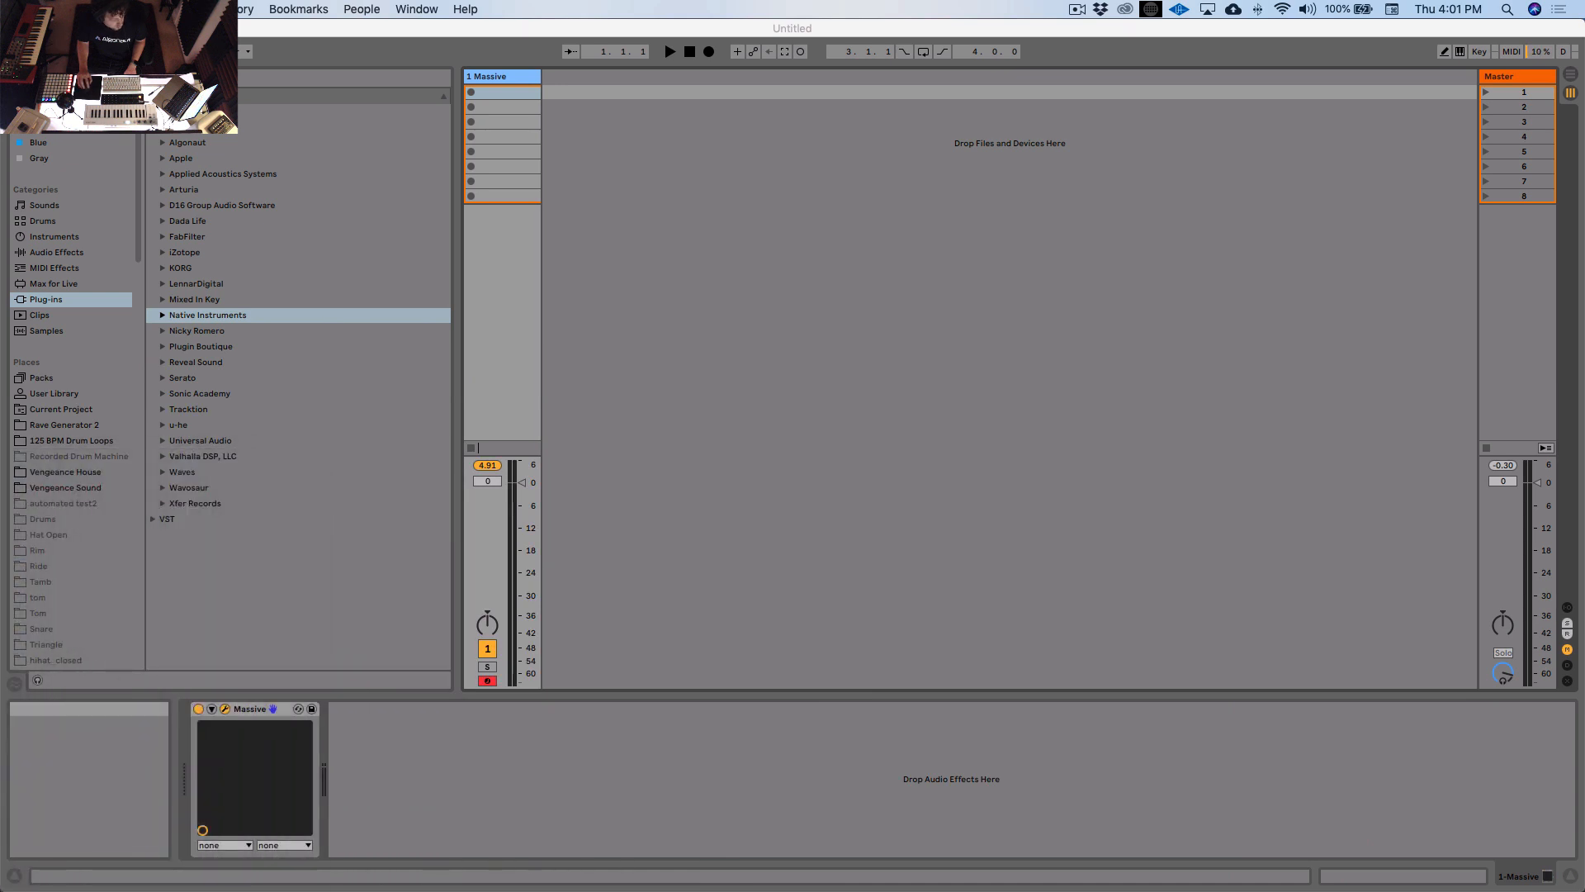
double_click(499, 92)
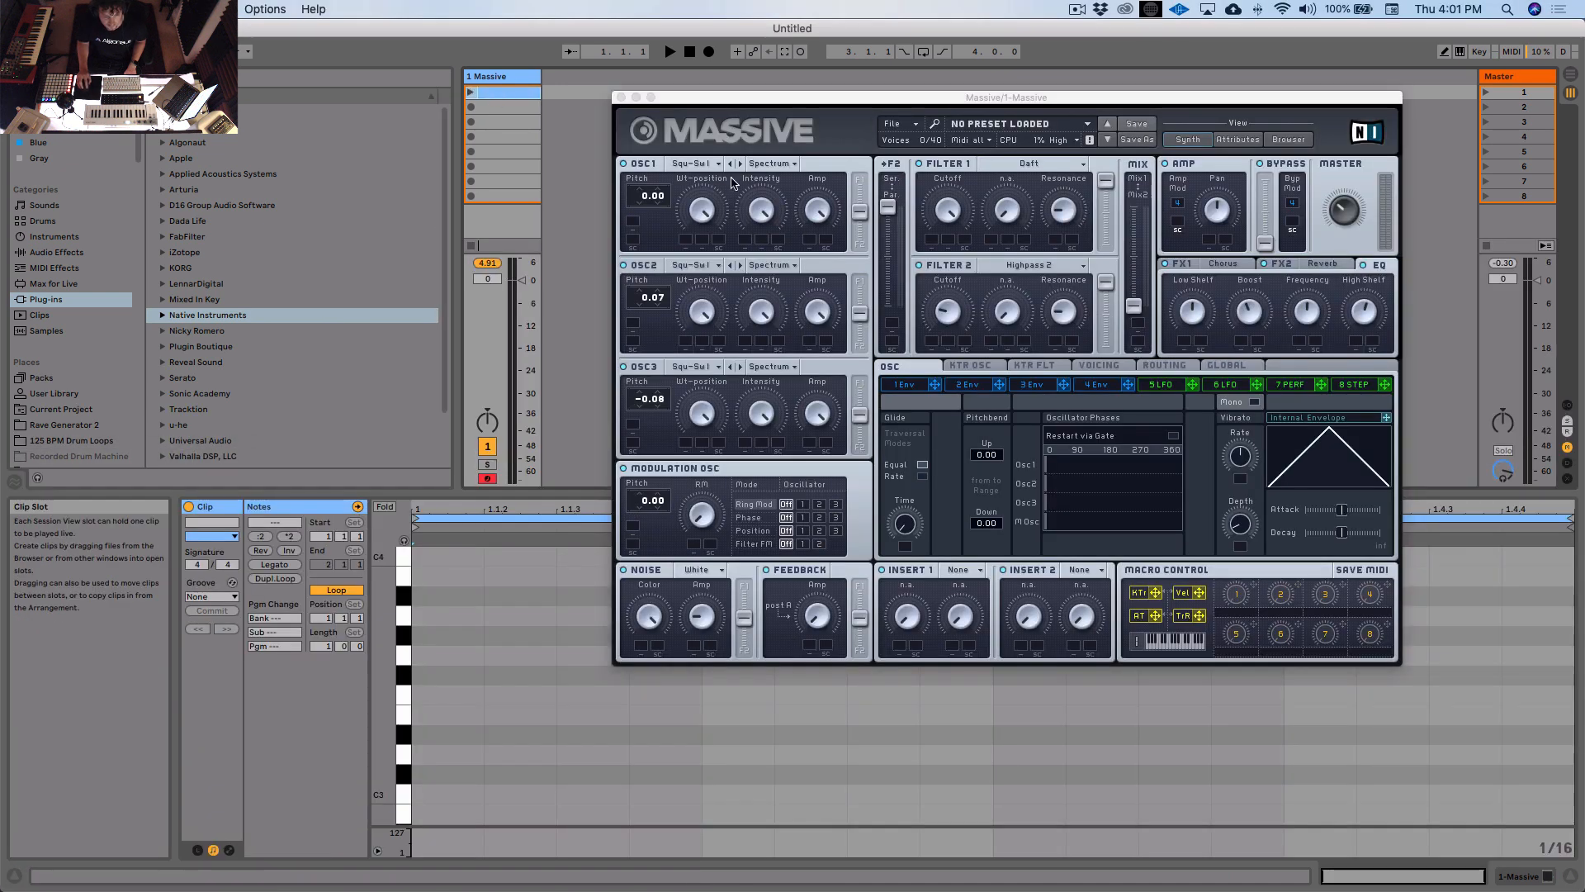
left_click(622, 98)
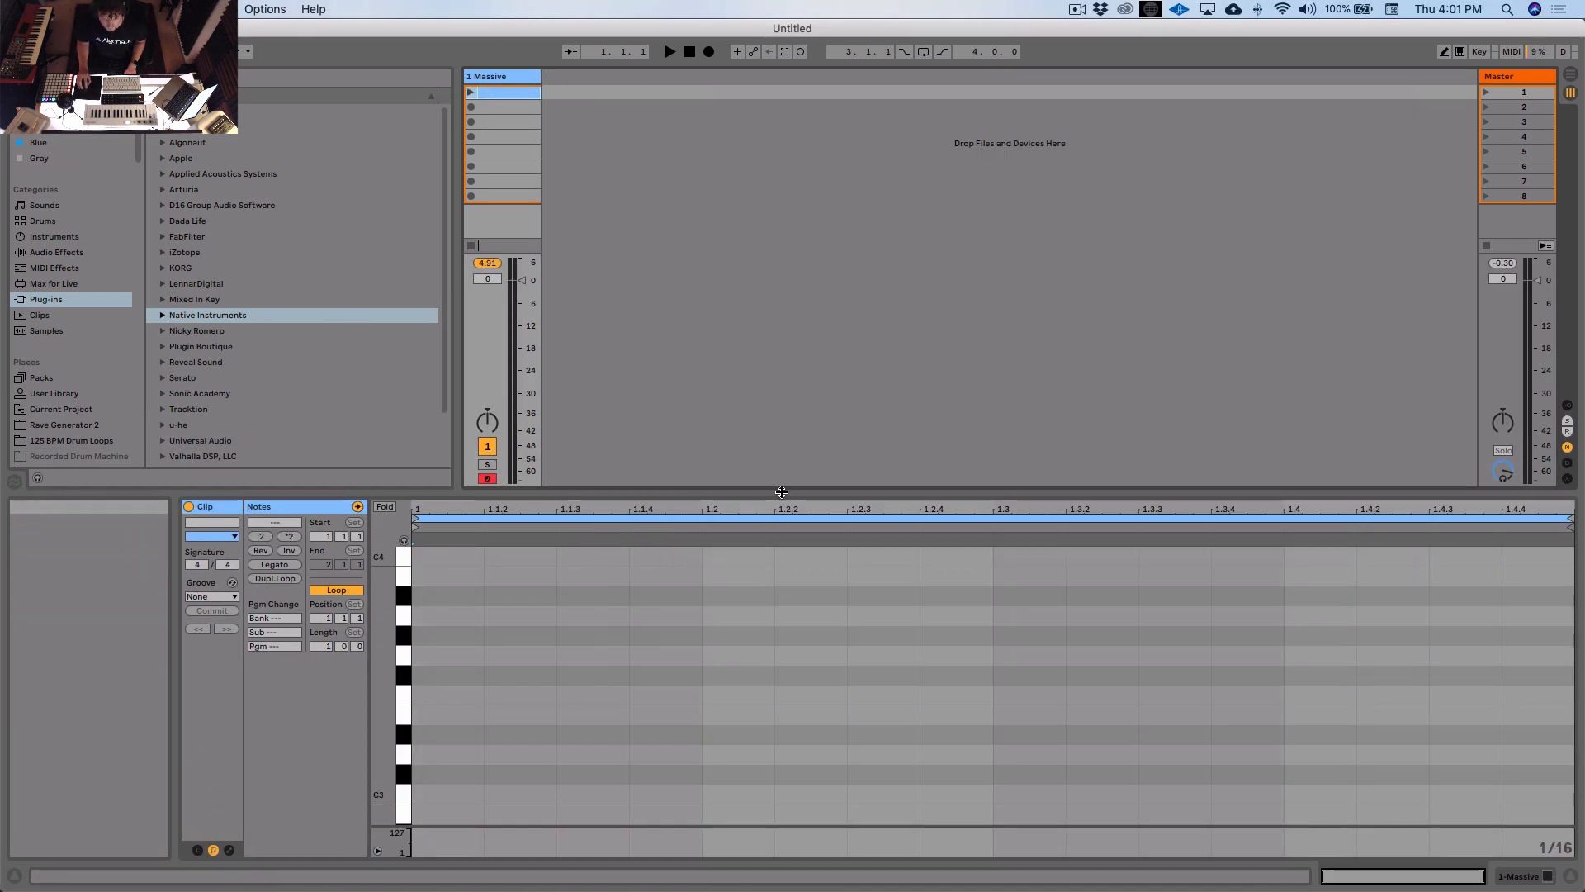
Step: Add an A minor chord of sixteenth notes A2, C3 and E3 at the start of the clip
left_click_drag(528, 494, 529, 429)
left_click_drag(383, 617, 355, 611)
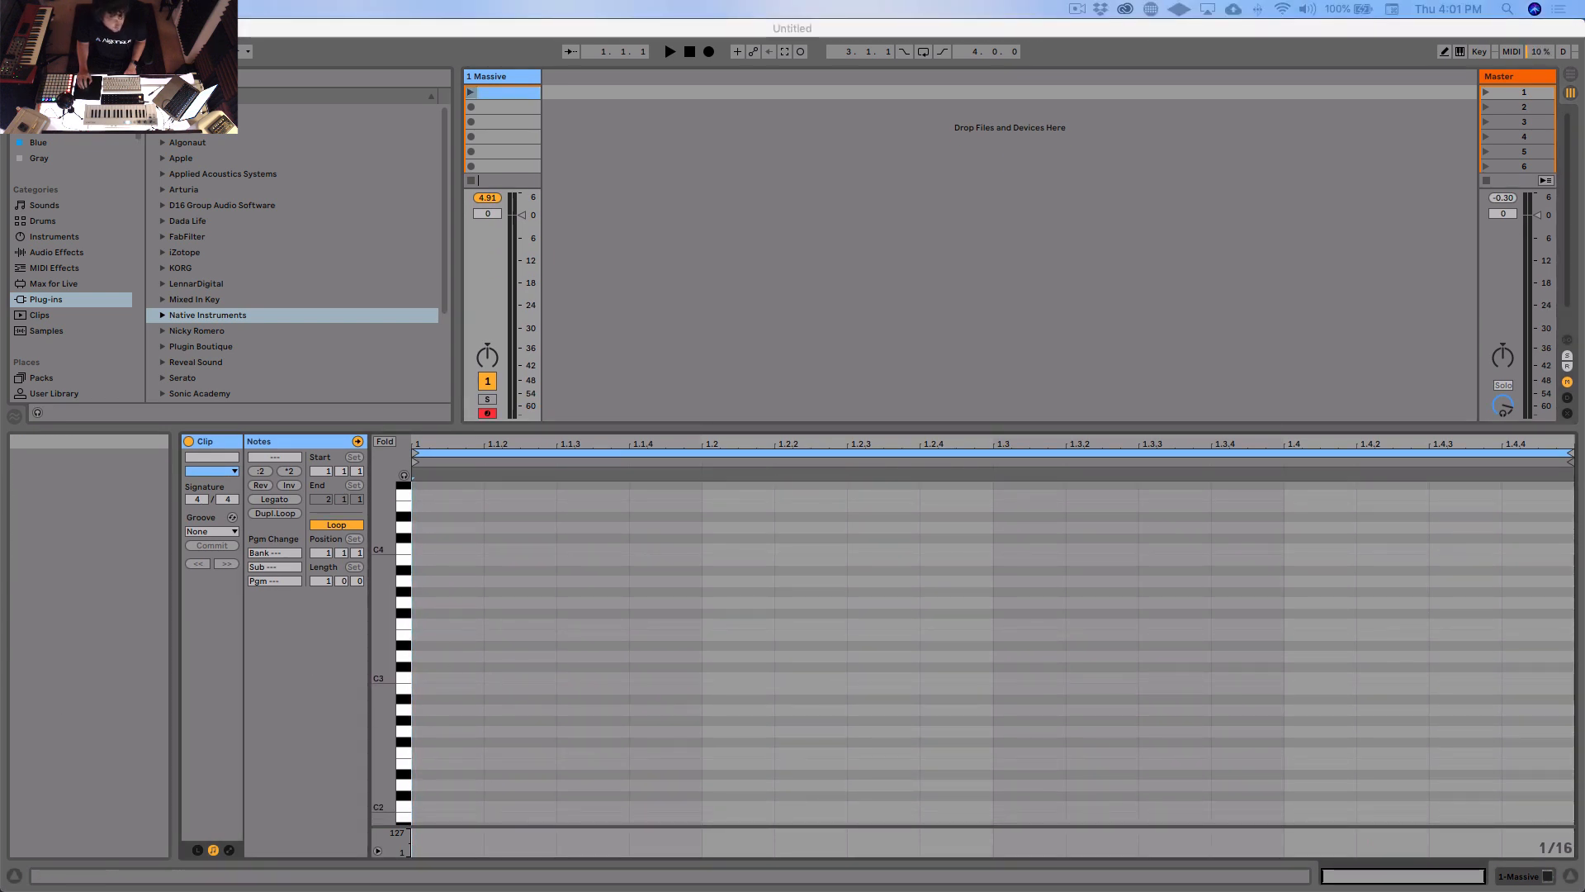
left_click(611, 559)
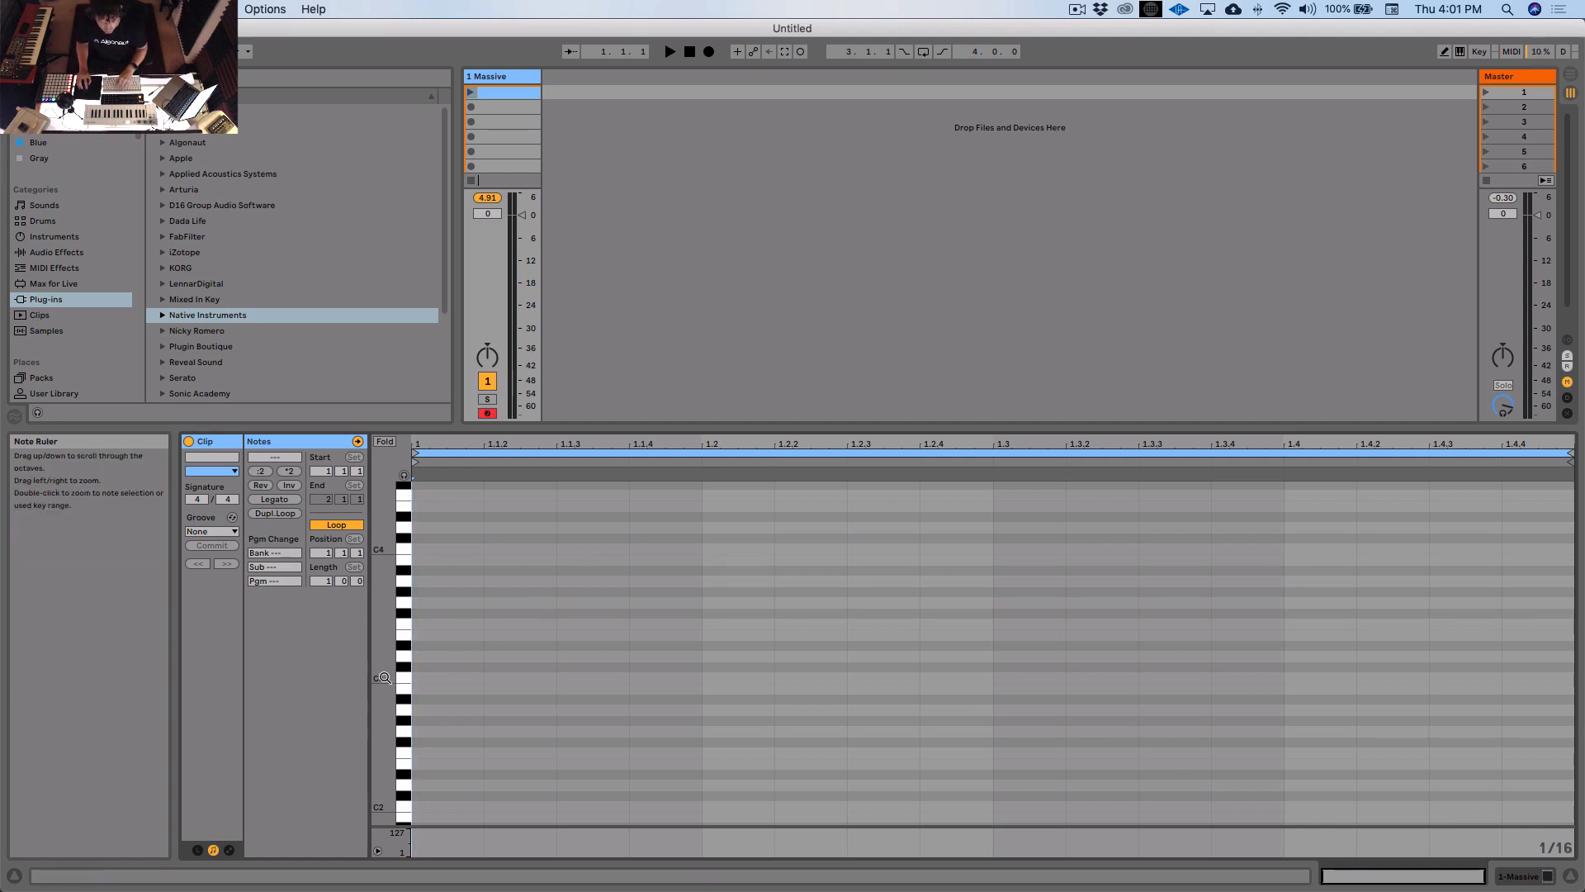
left_click_drag(384, 676, 404, 703)
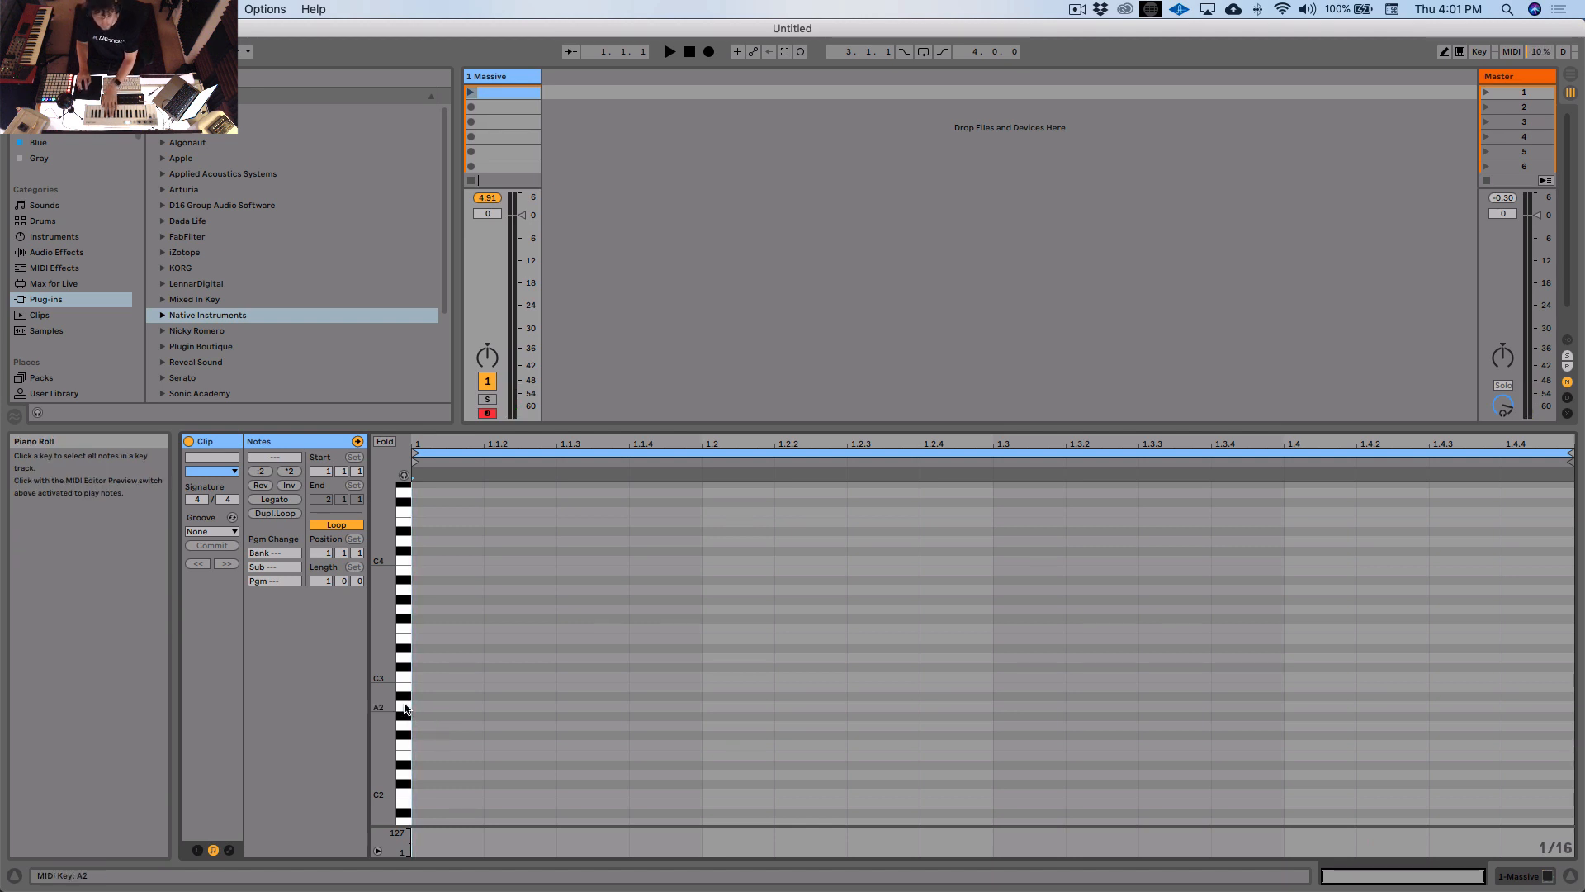
left_click(405, 708)
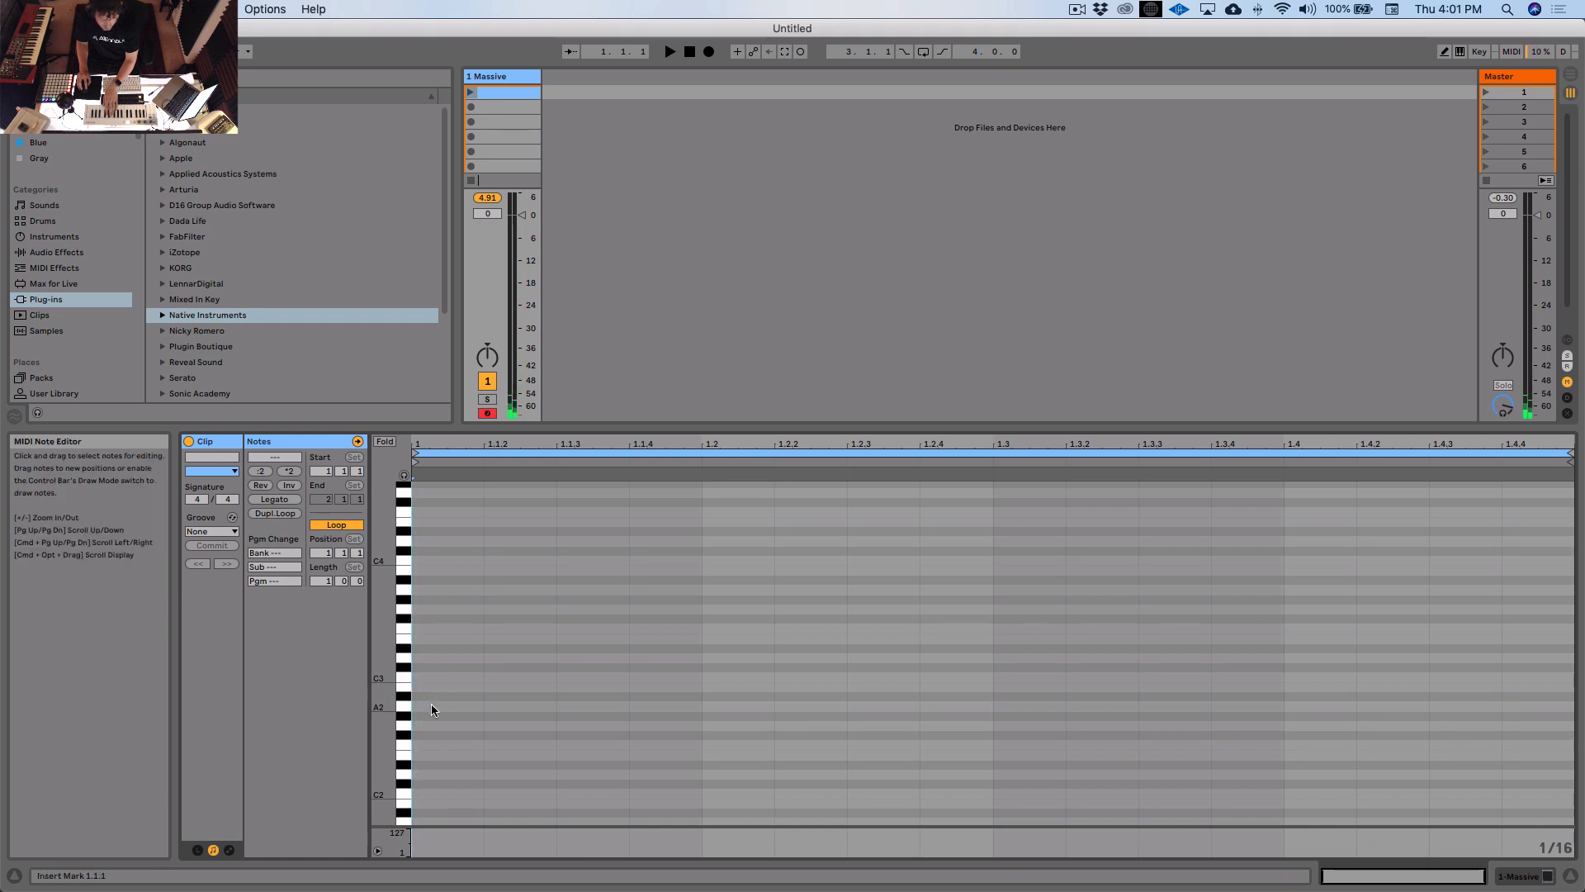
double_click(431, 704)
double_click(432, 676)
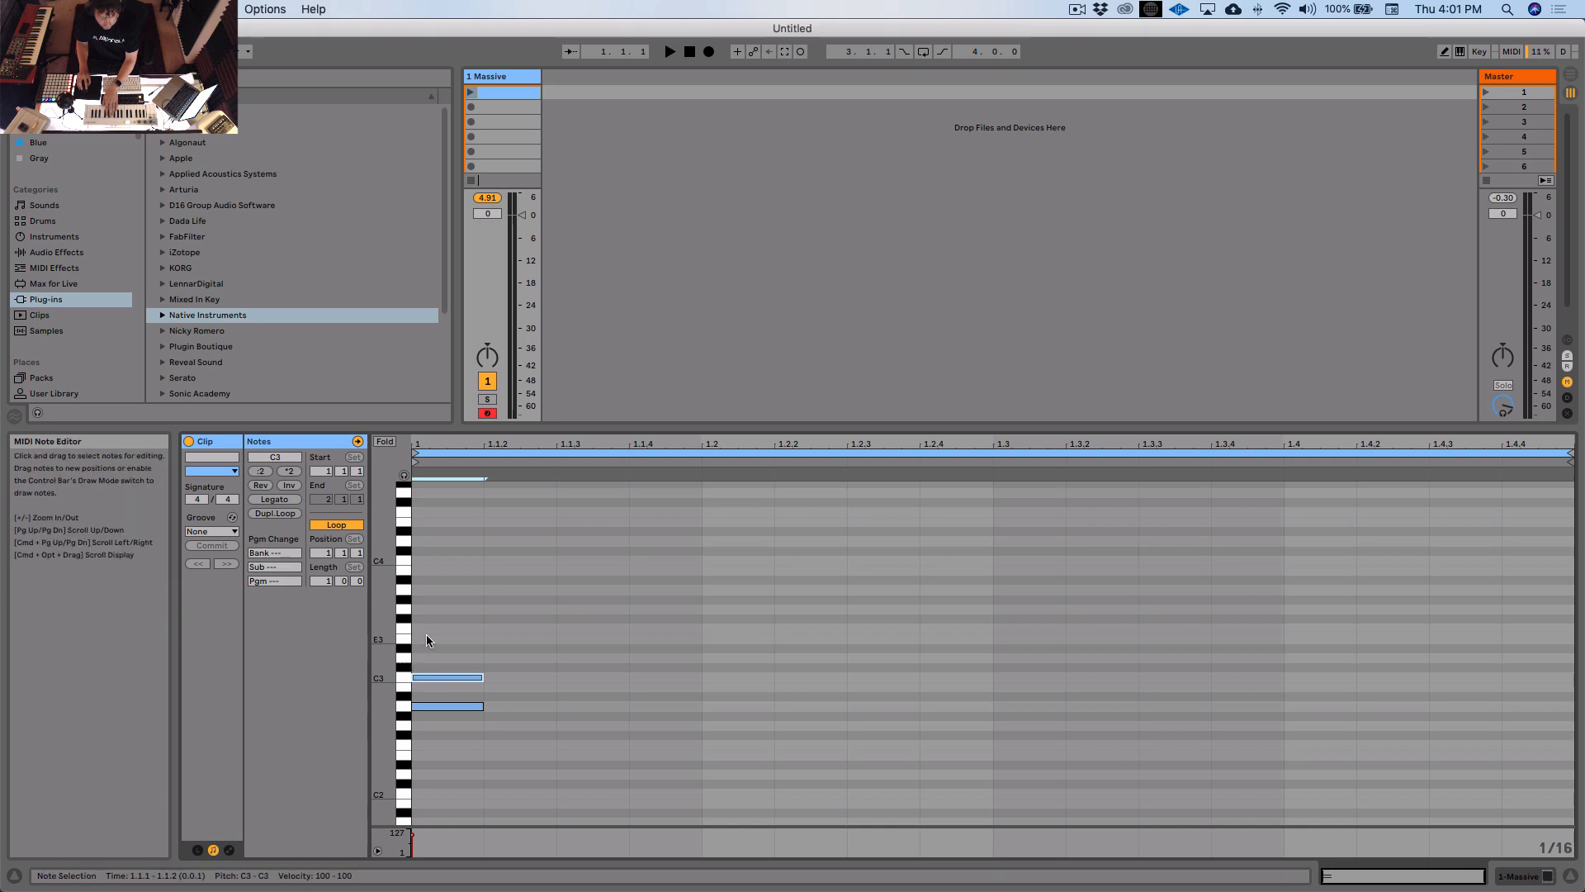
double_click(426, 636)
left_click_drag(431, 576, 442, 740)
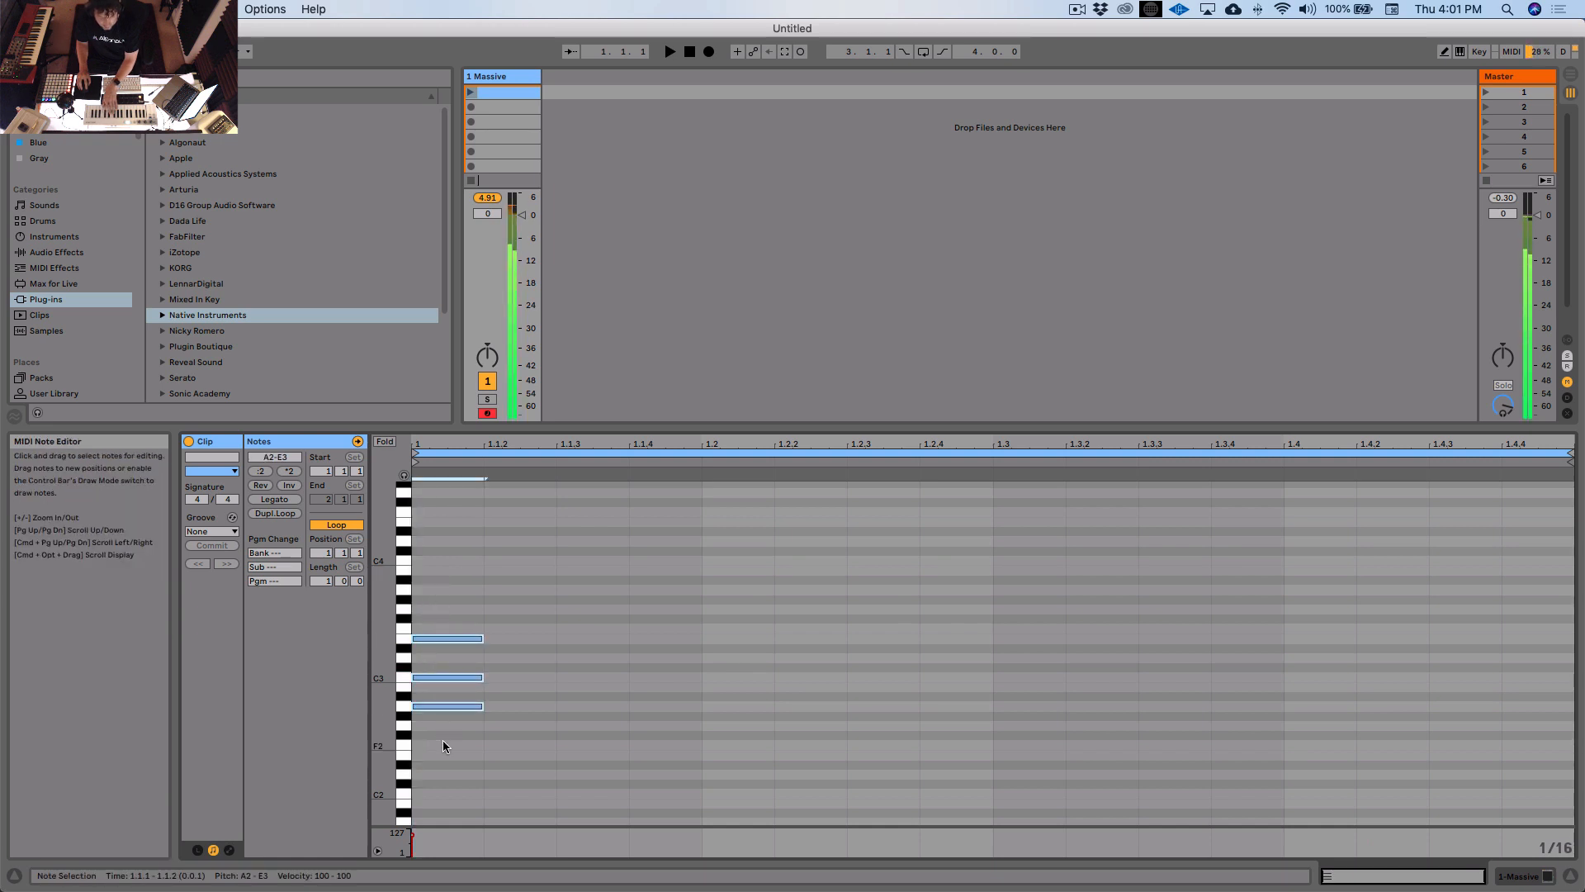
Step: Check the Massive synth settings and lower the Massive track's volume to -0.8 dB
double_click(513, 78)
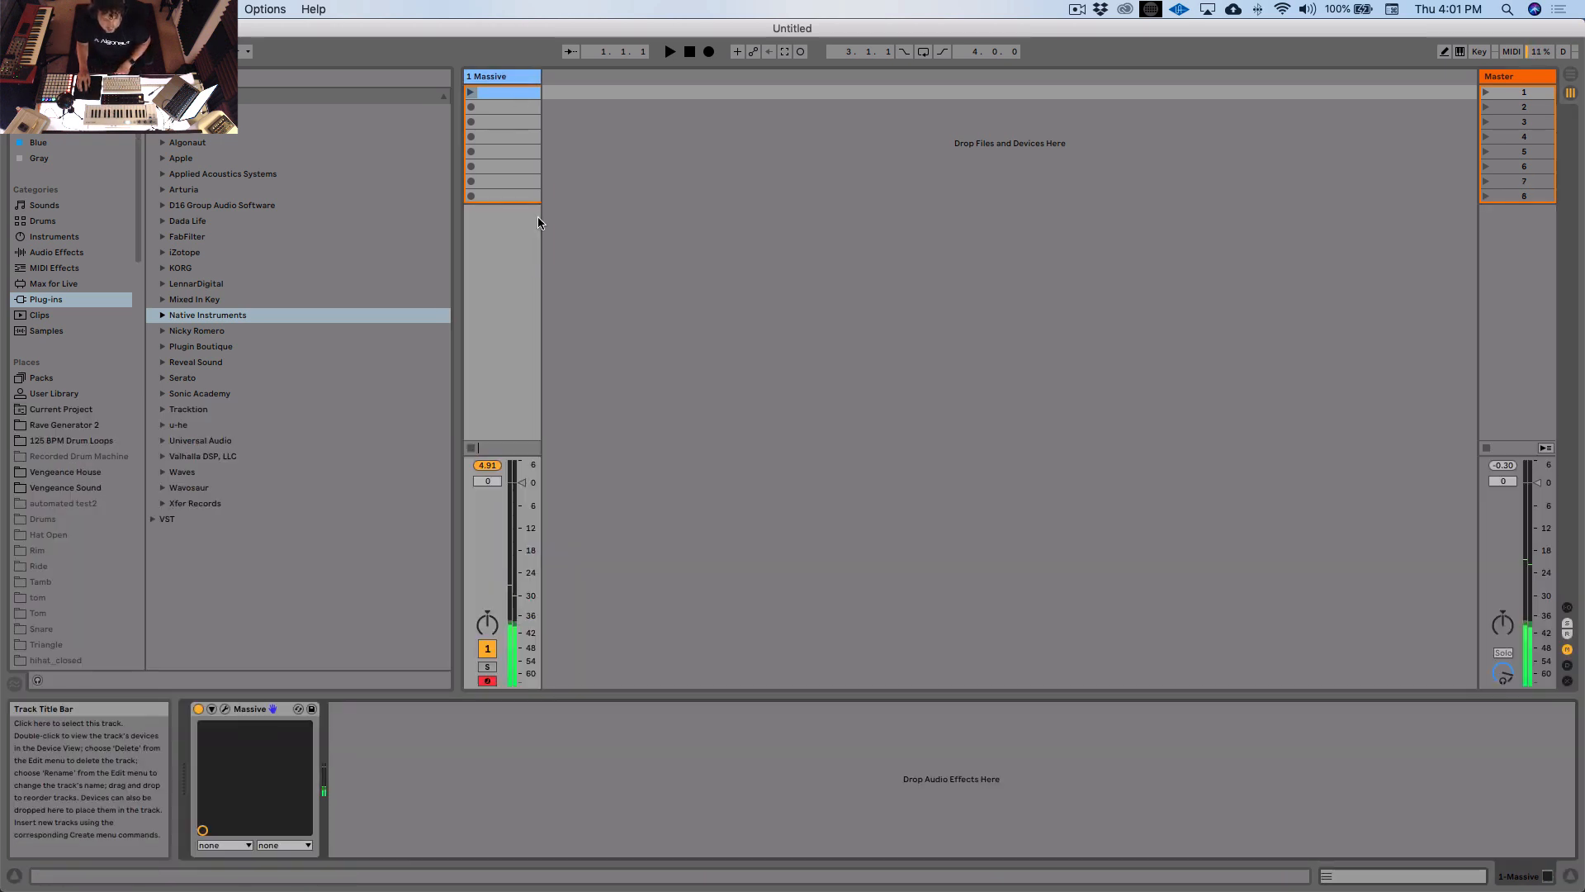
left_click(225, 709)
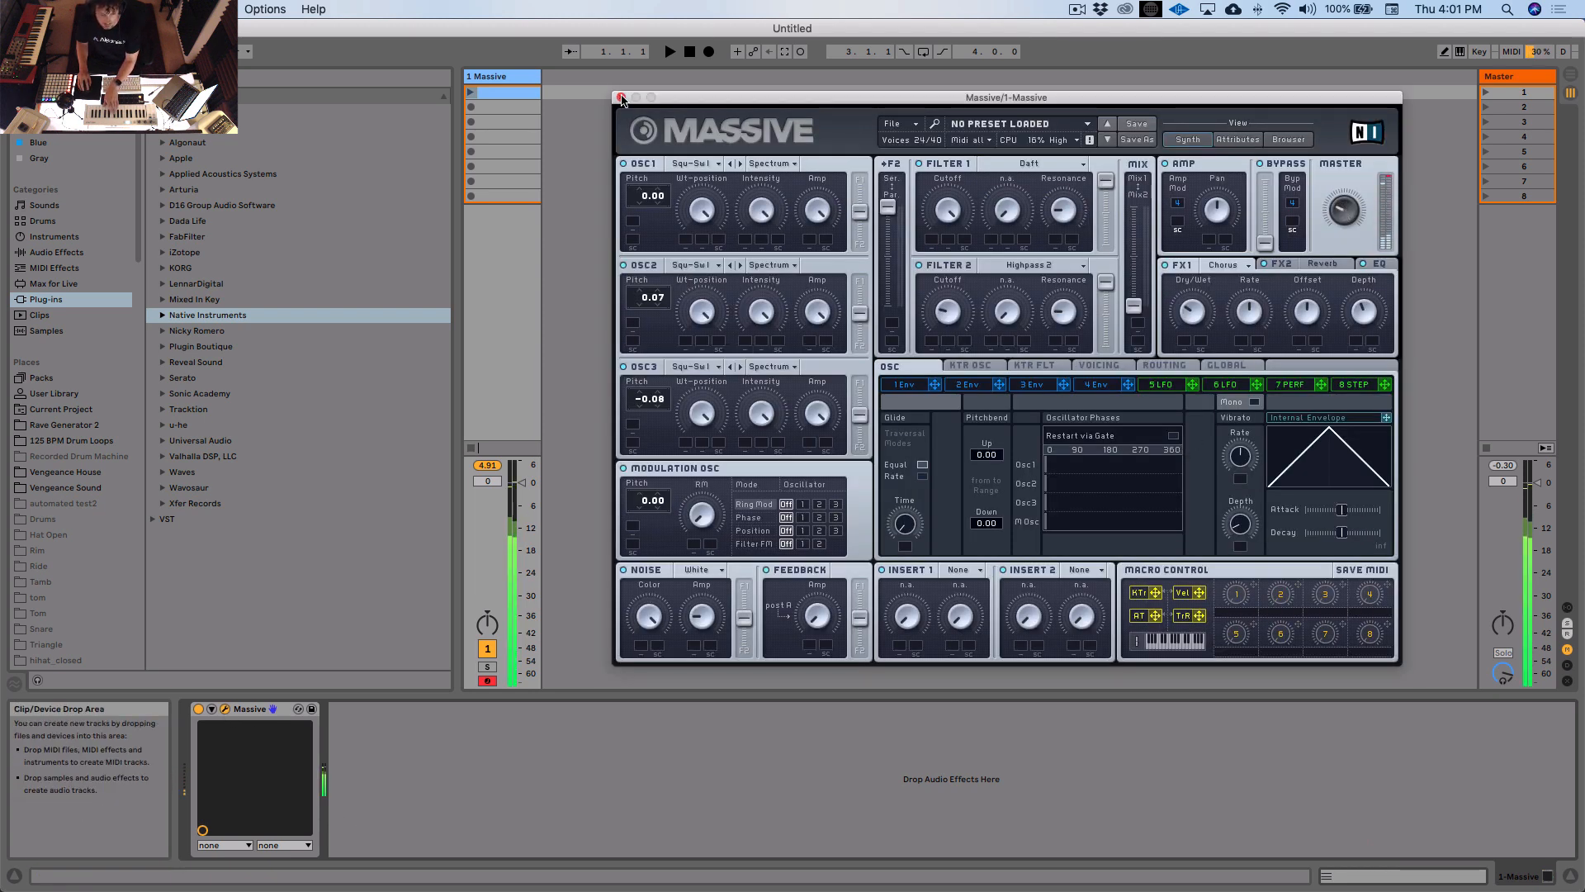
left_click(622, 97)
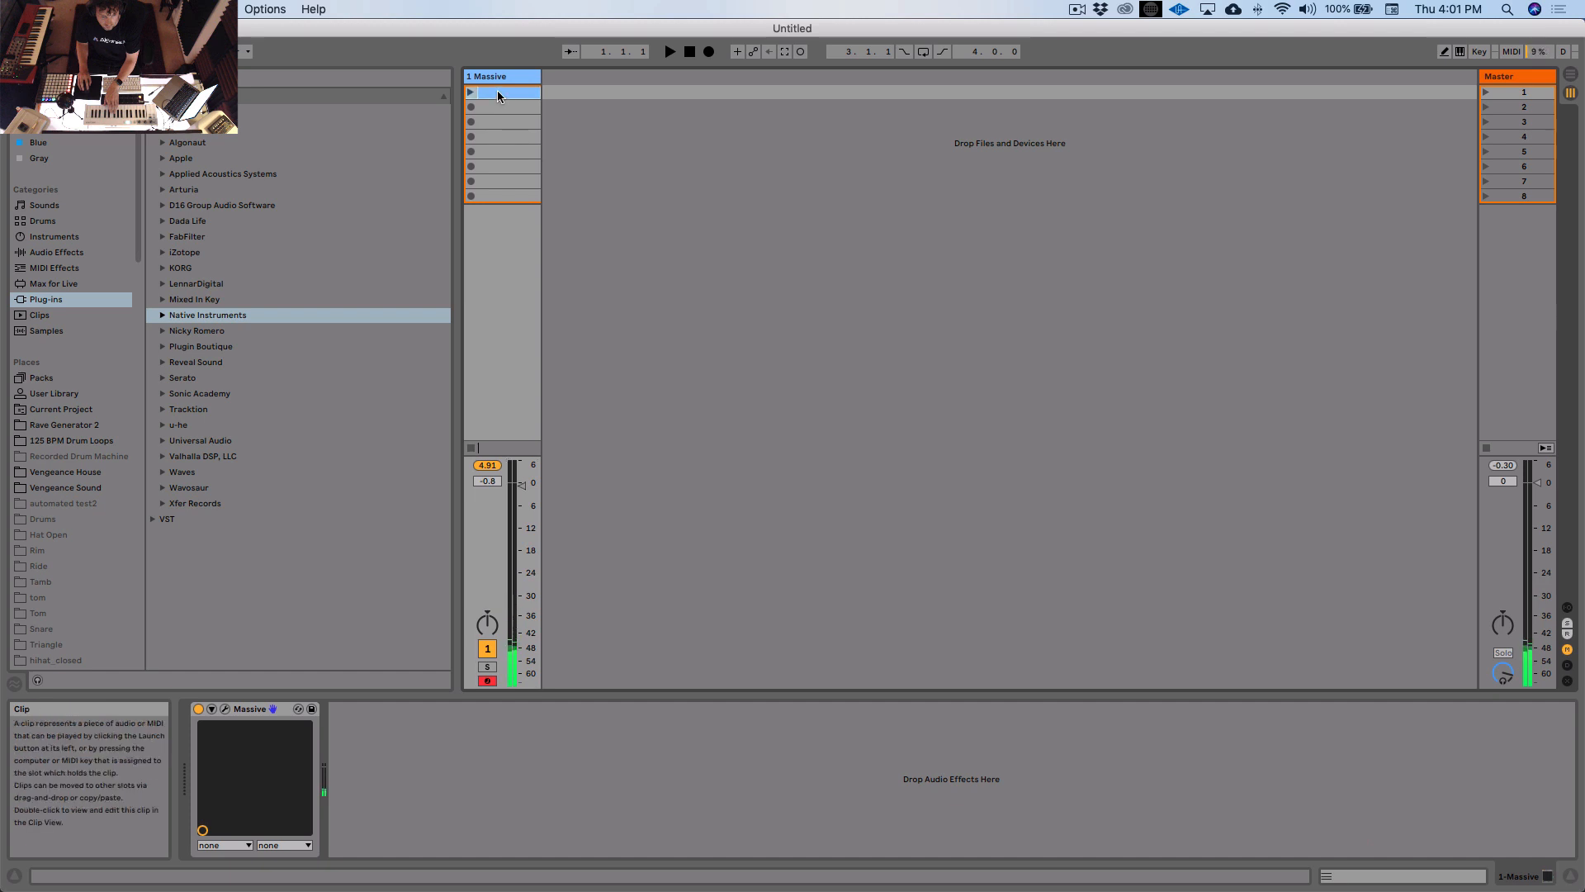
Step: Reopen the clip and duplicate the A minor chord four times, spaced three sixteenths apart
double_click(497, 91)
left_click(547, 682)
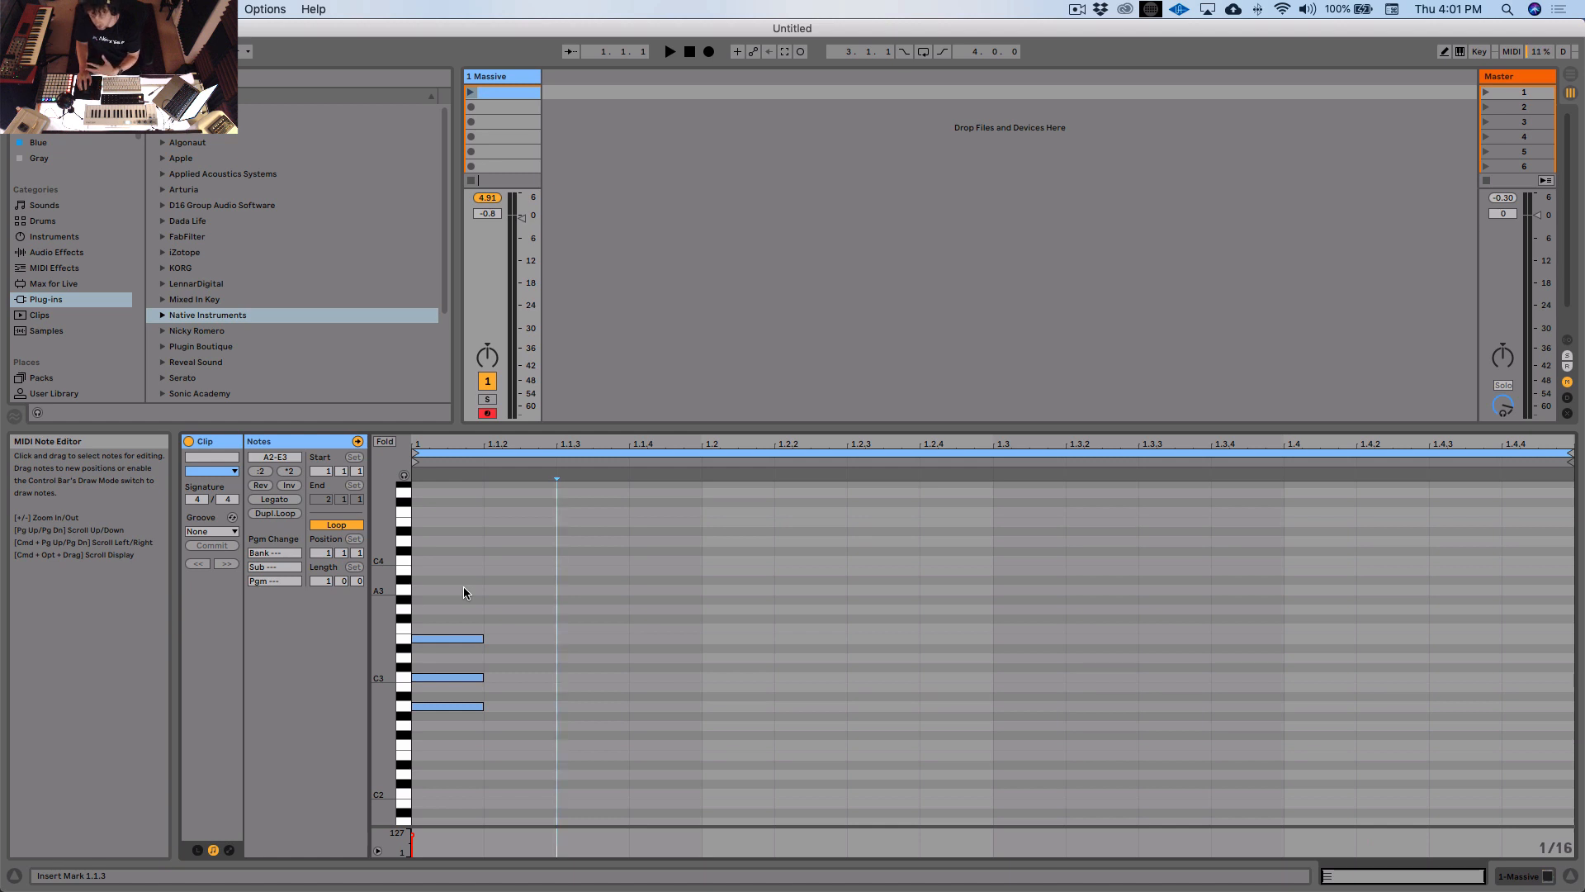
left_click_drag(459, 559, 605, 752)
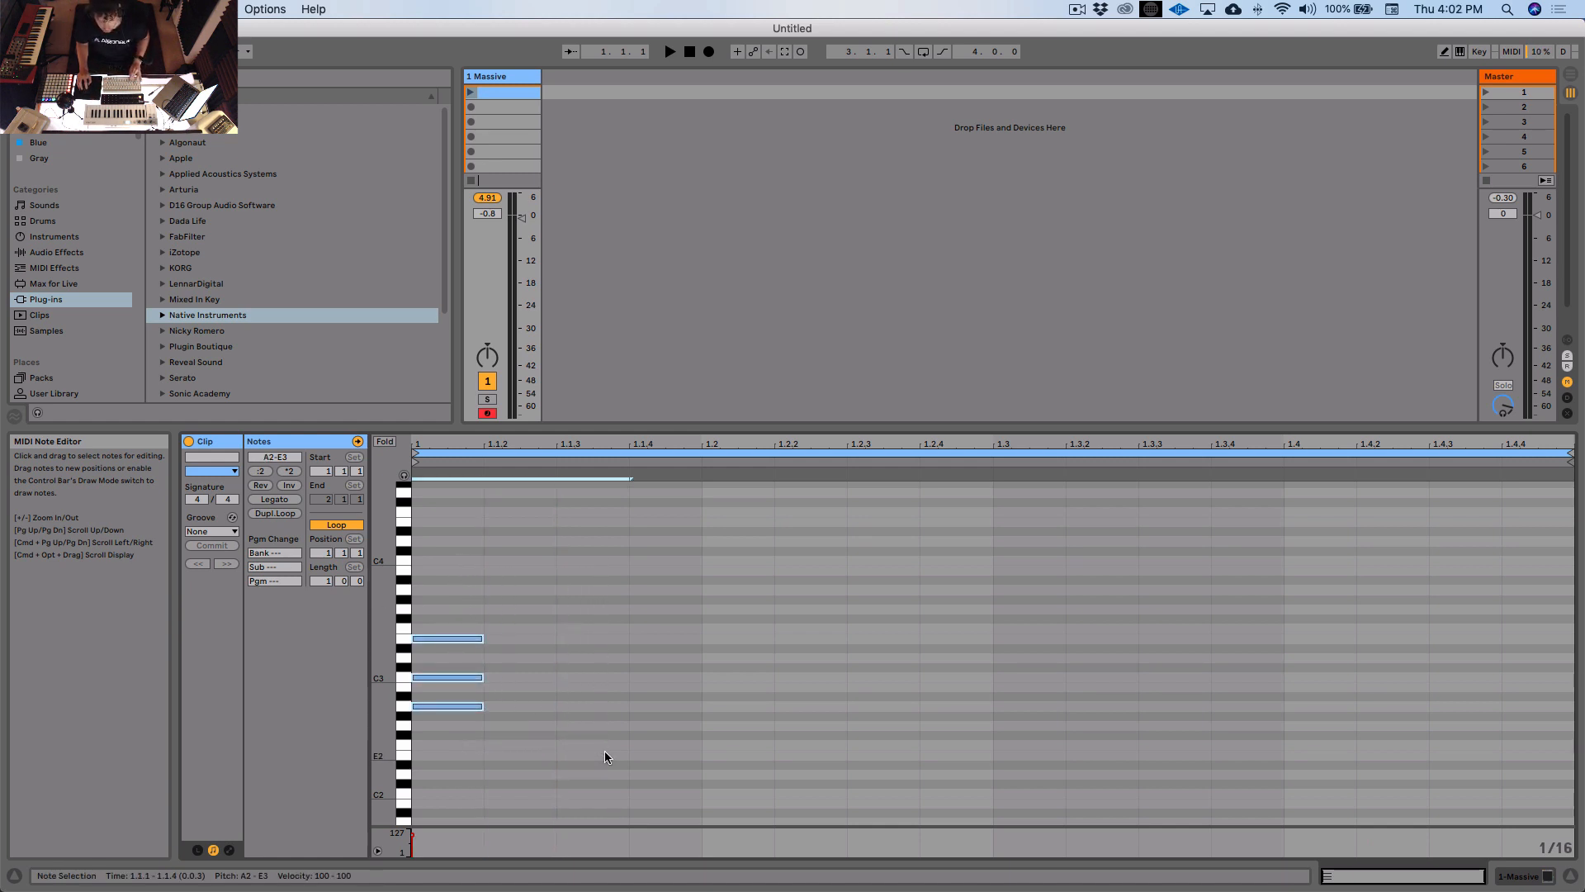
key("super+d")
key("super+d")
key("super+d")
key("super+d")
left_click(771, 571)
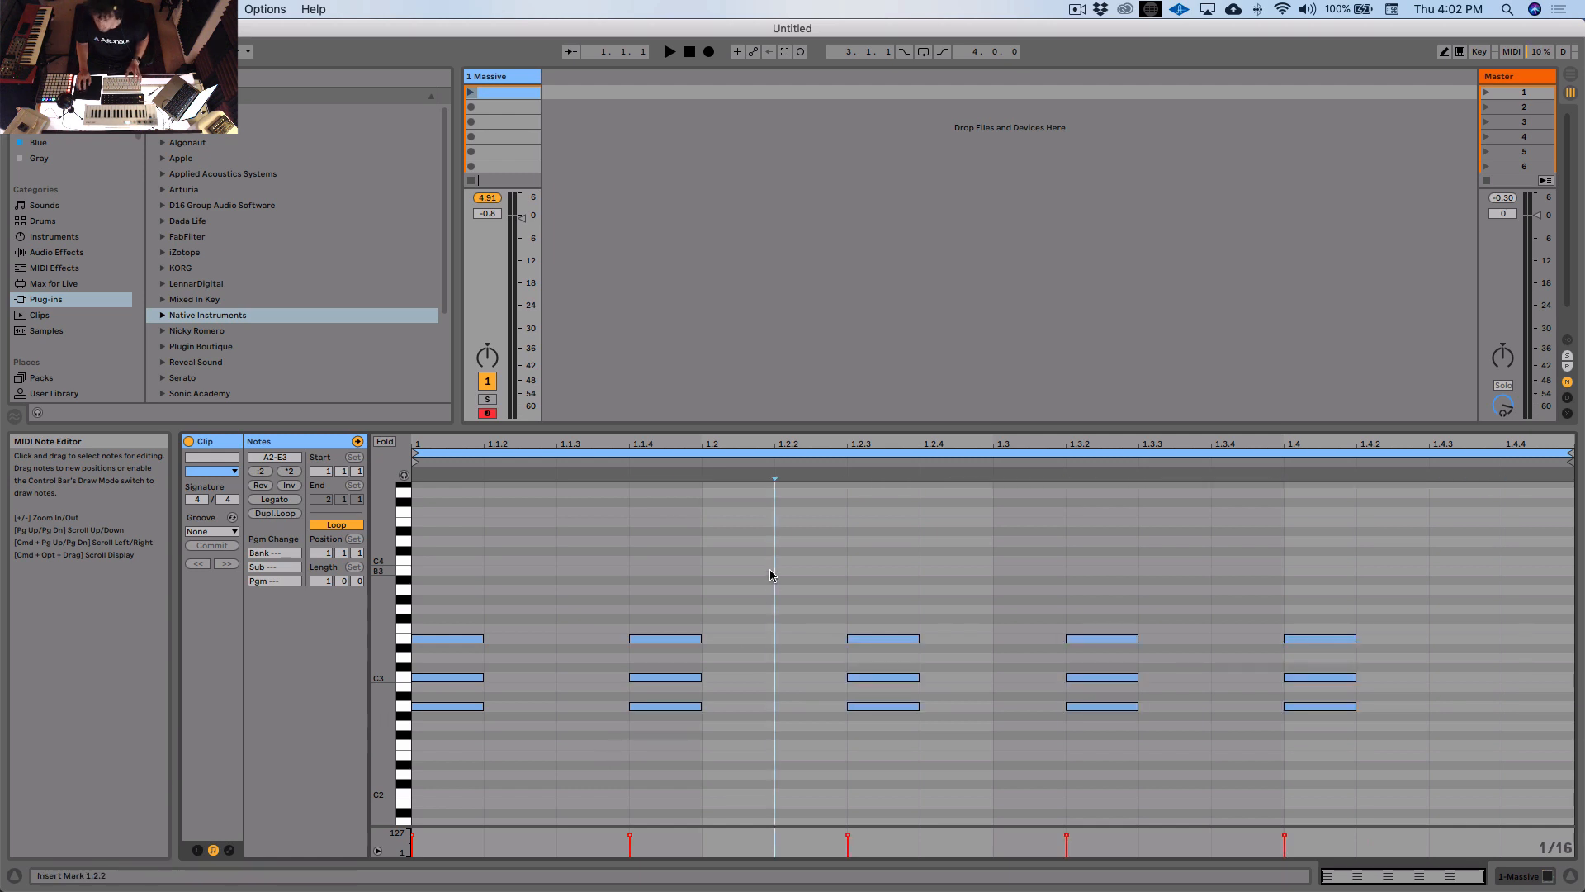
Step: Copy the last chord to position 1.4.3 and play back the one-bar rhythm
key("space")
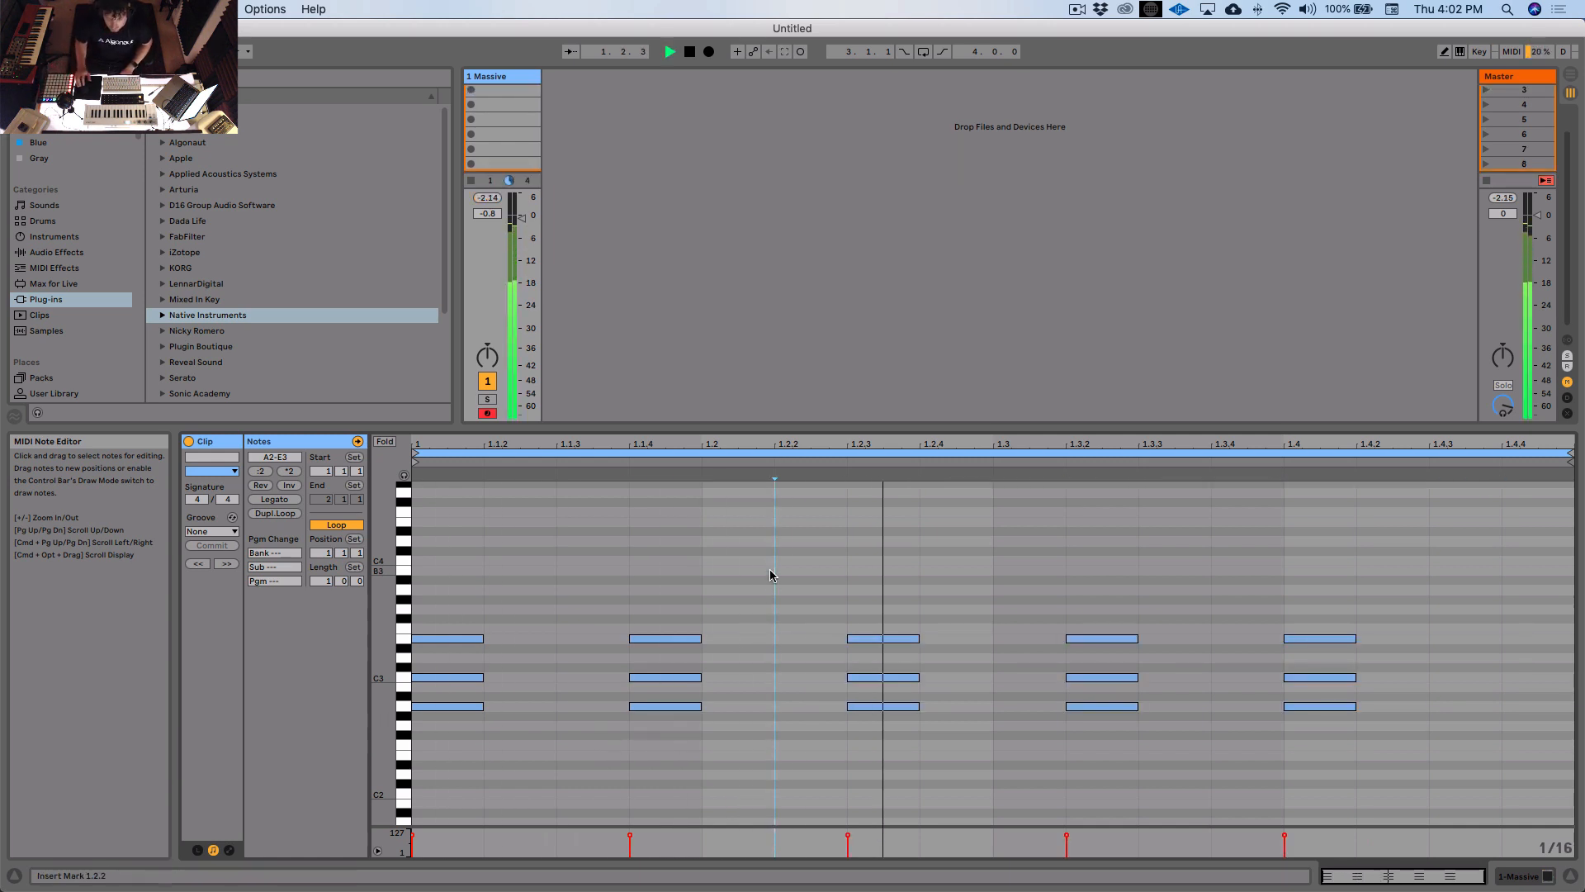
key("space")
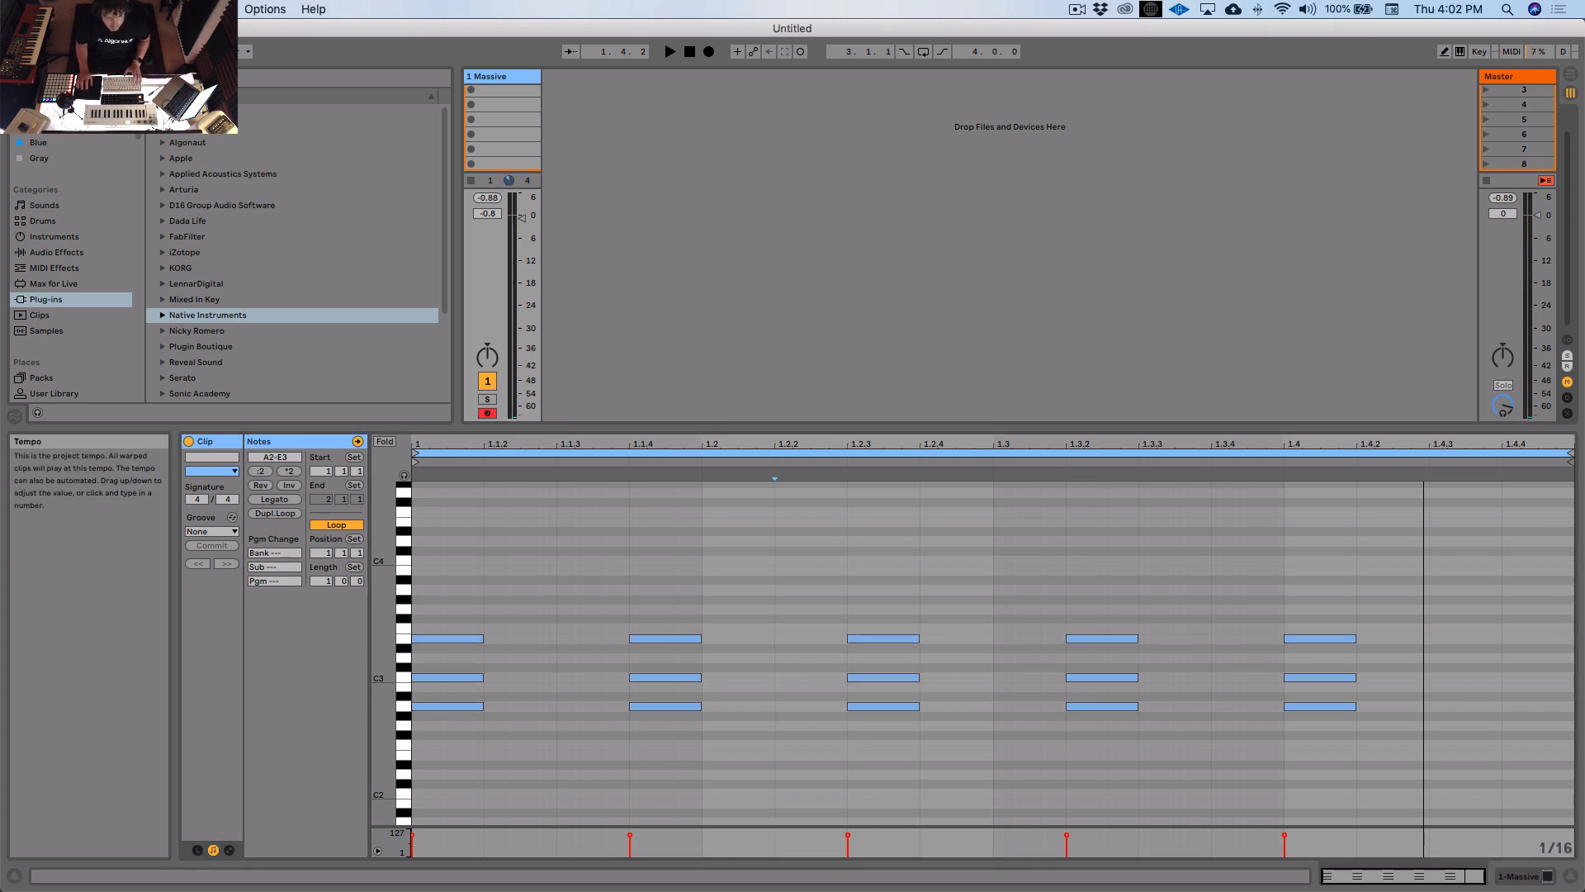
key("space")
left_click(1070, 587)
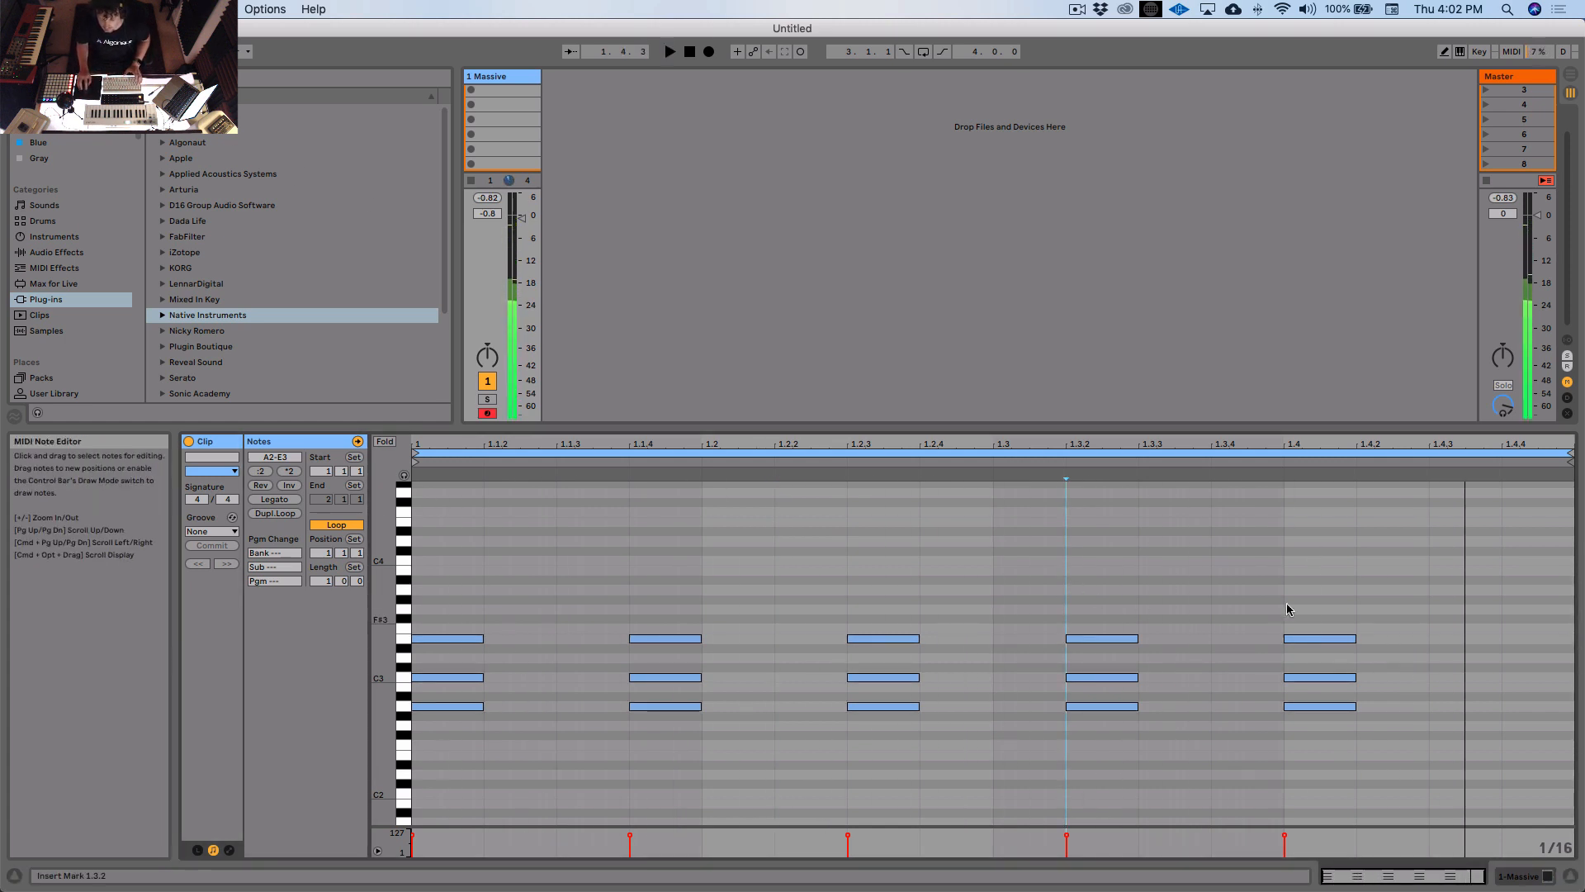
left_click_drag(1288, 610, 1464, 712)
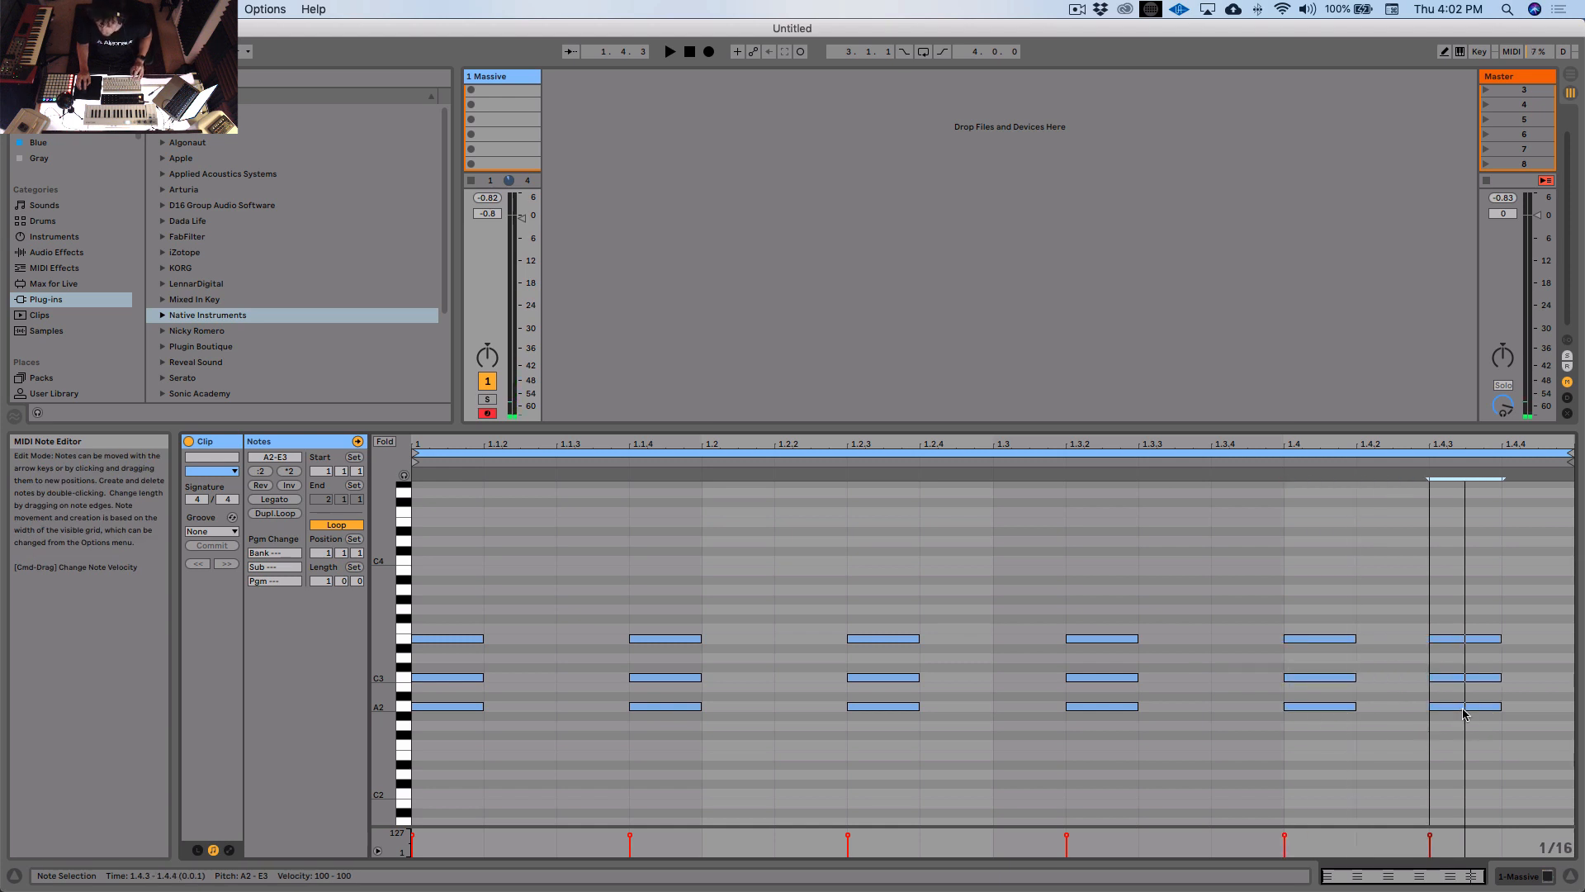
key("space")
left_click(1138, 567)
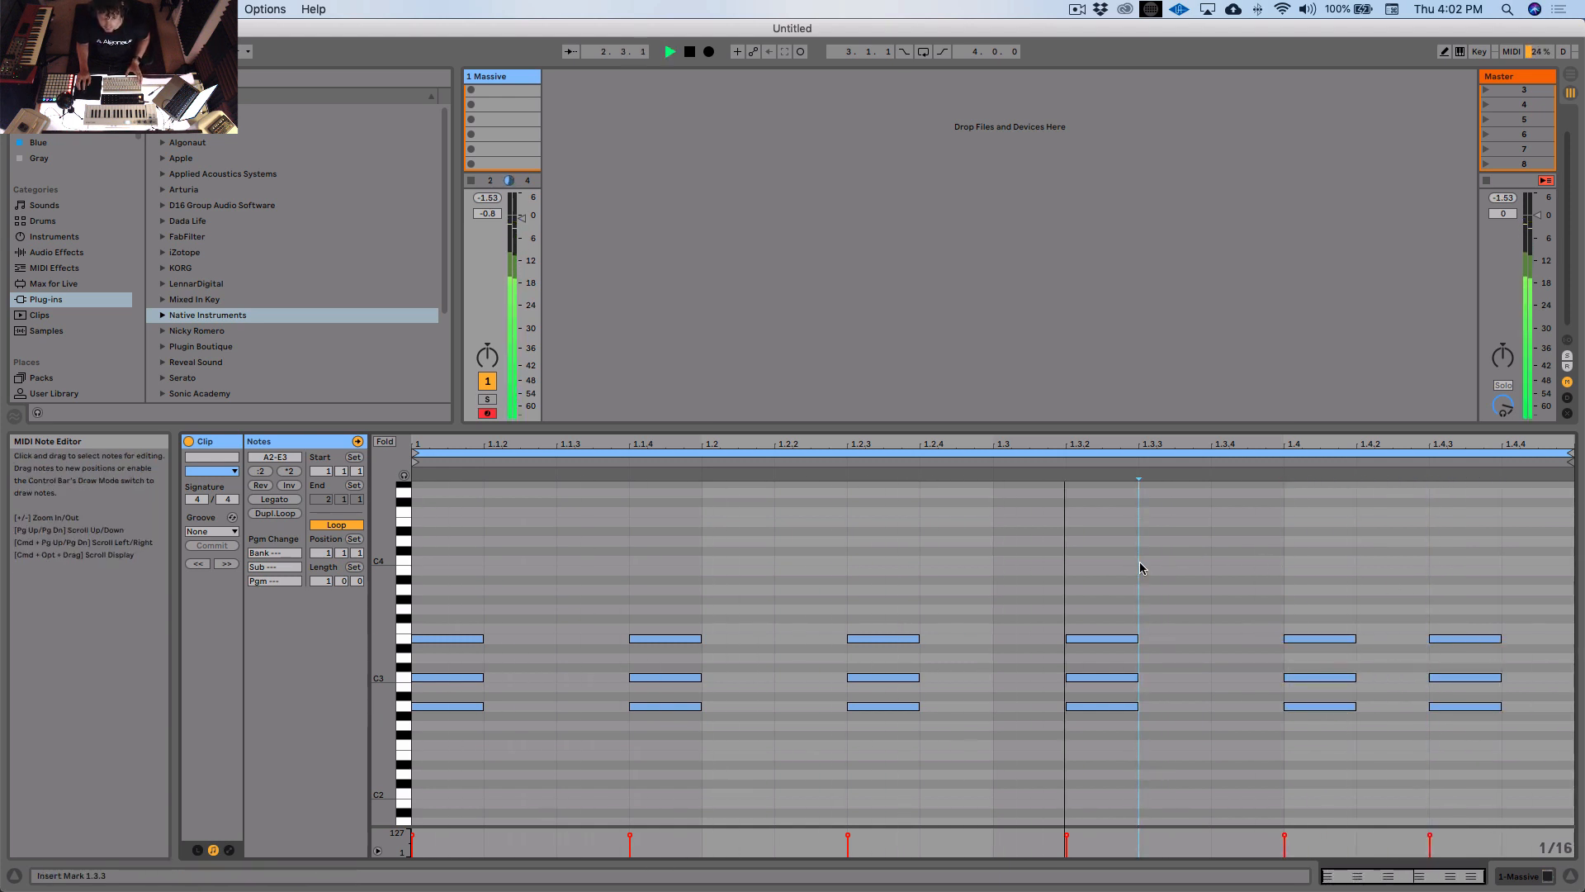
key("space")
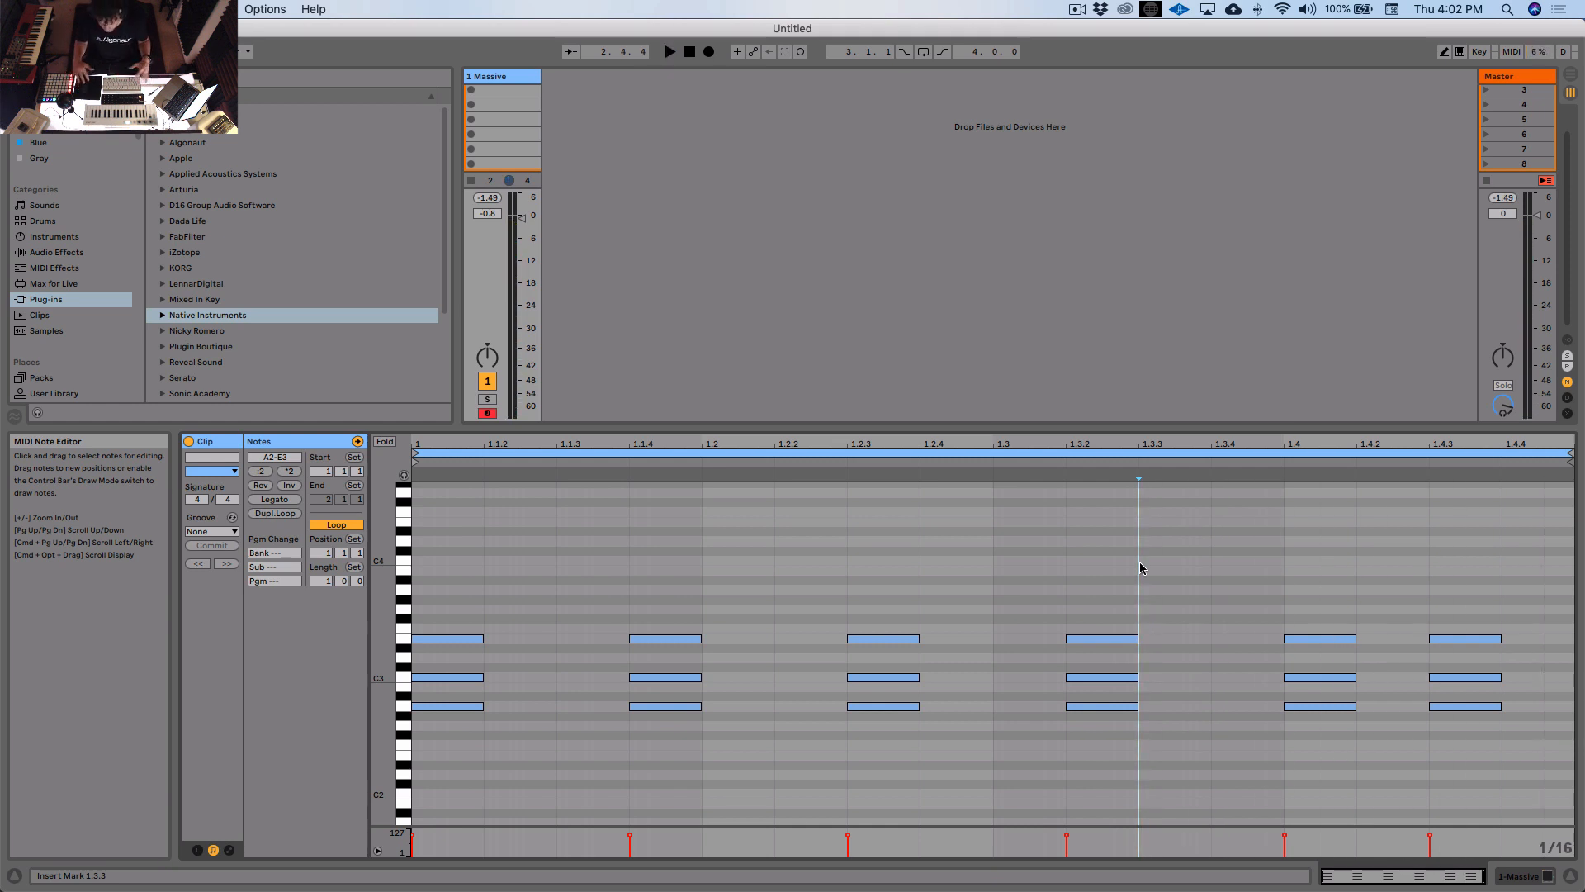
Step: Duplicate the clip's loop twice to extend it to four bars and listen to the pattern
left_click(279, 513)
left_click(281, 513)
left_click(866, 591)
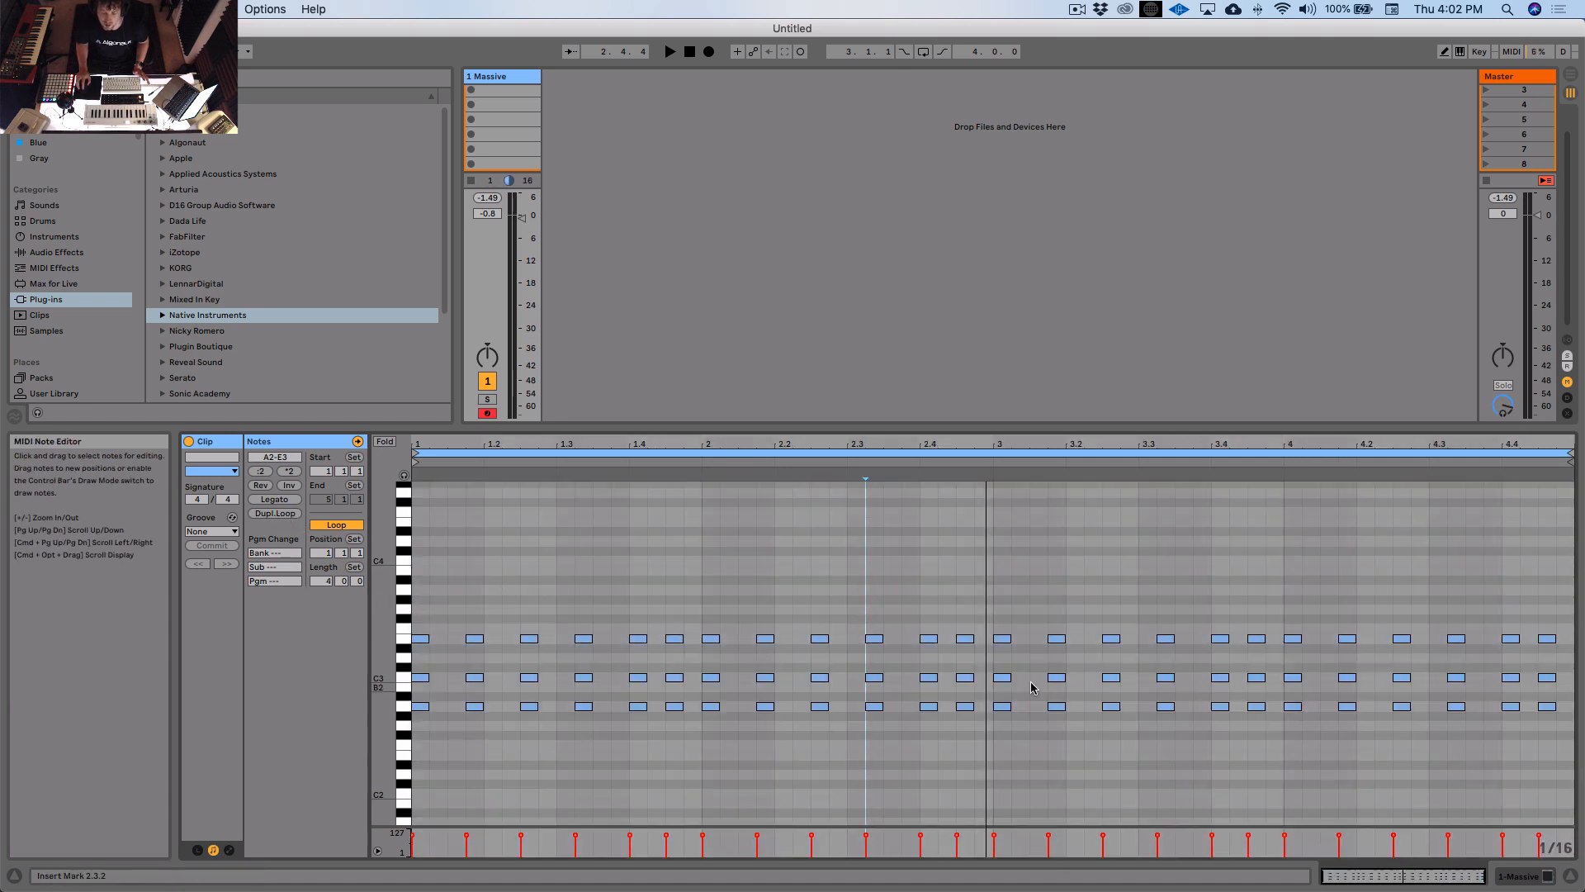
key("space")
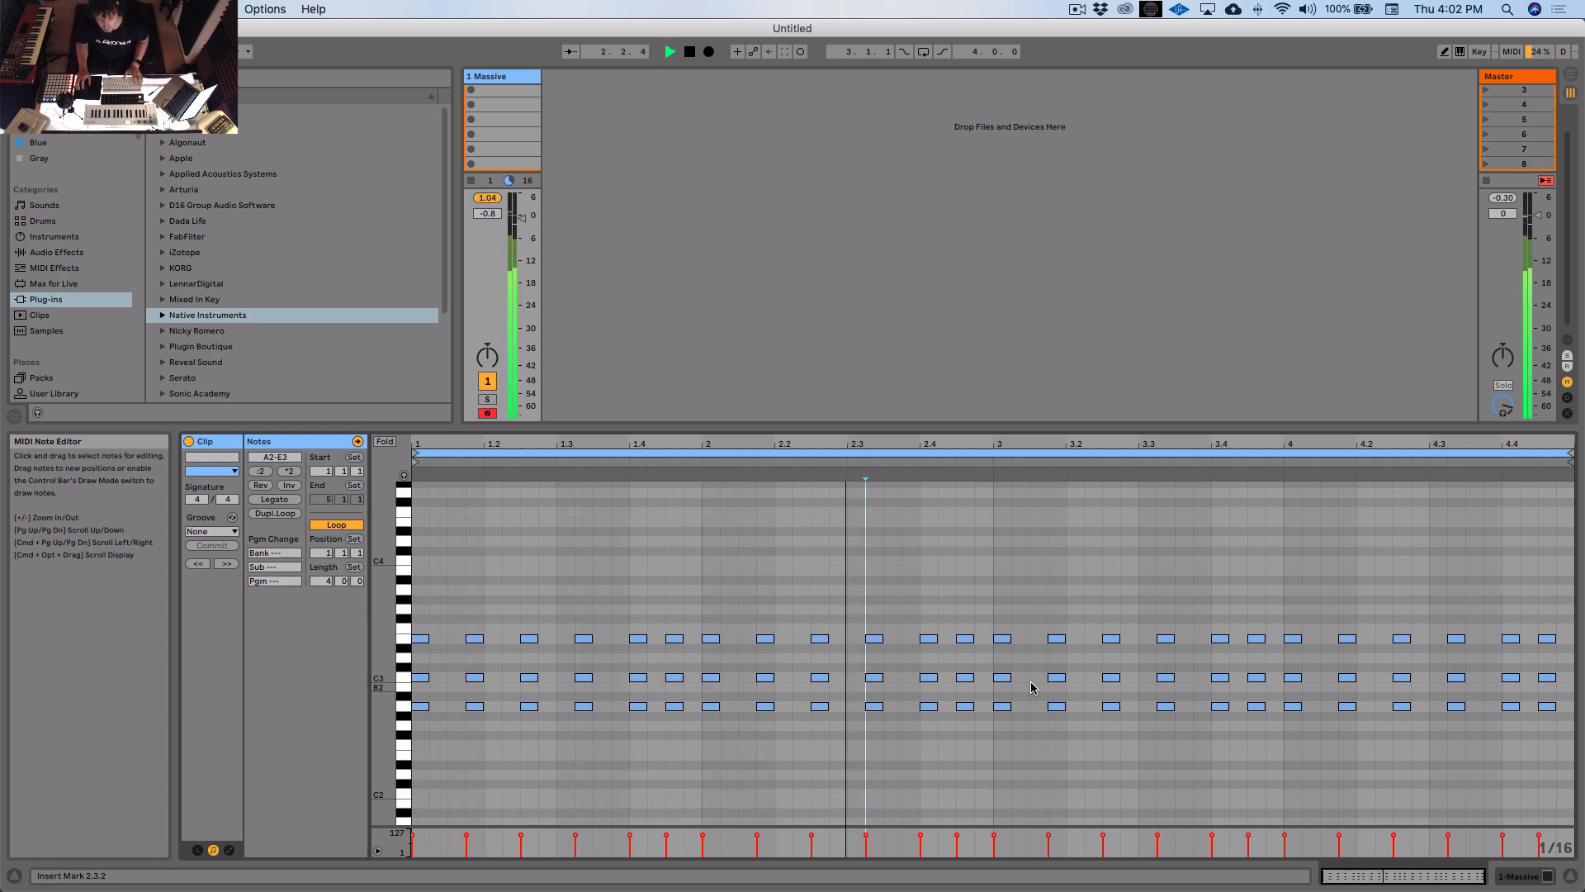
key("space")
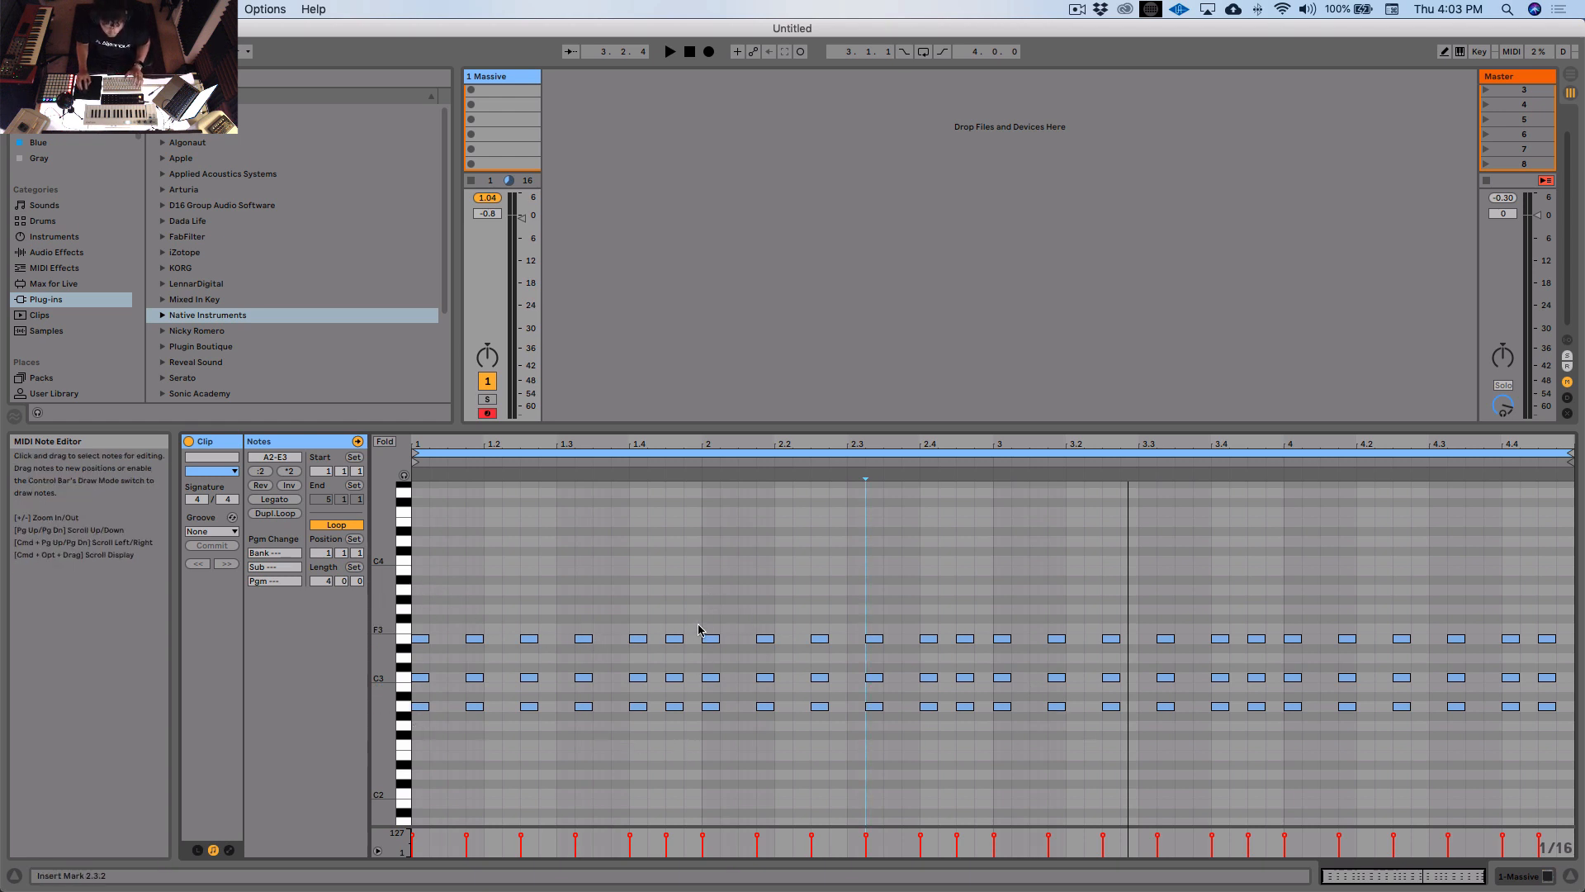
key("space")
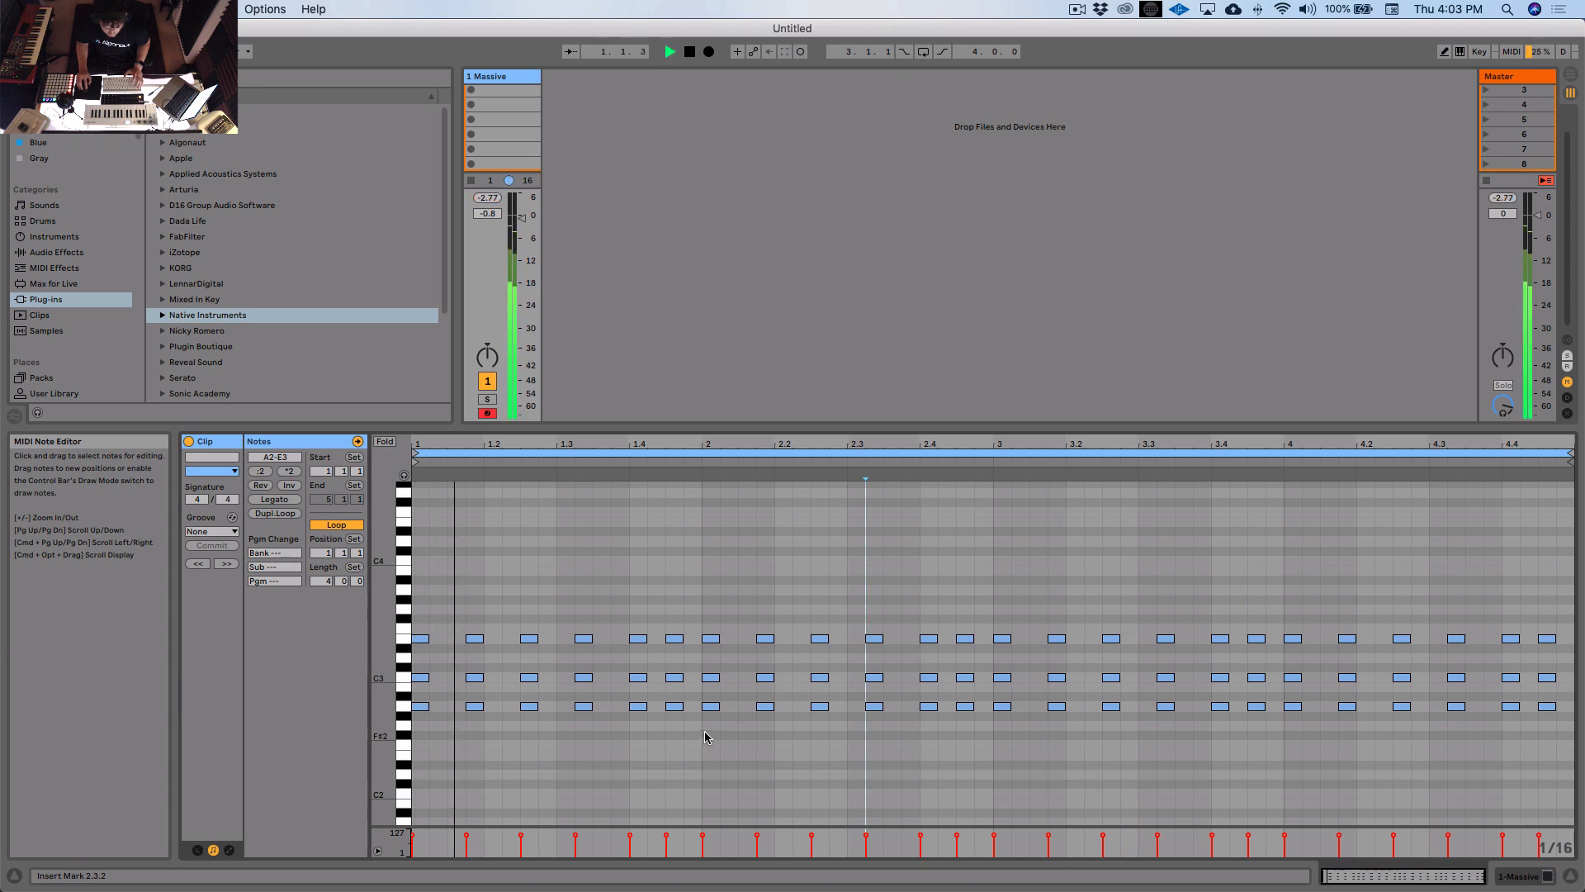
key("space")
Step: Transpose all chords in bar 2 up three semitones and play the change
left_click_drag(710, 612, 983, 732)
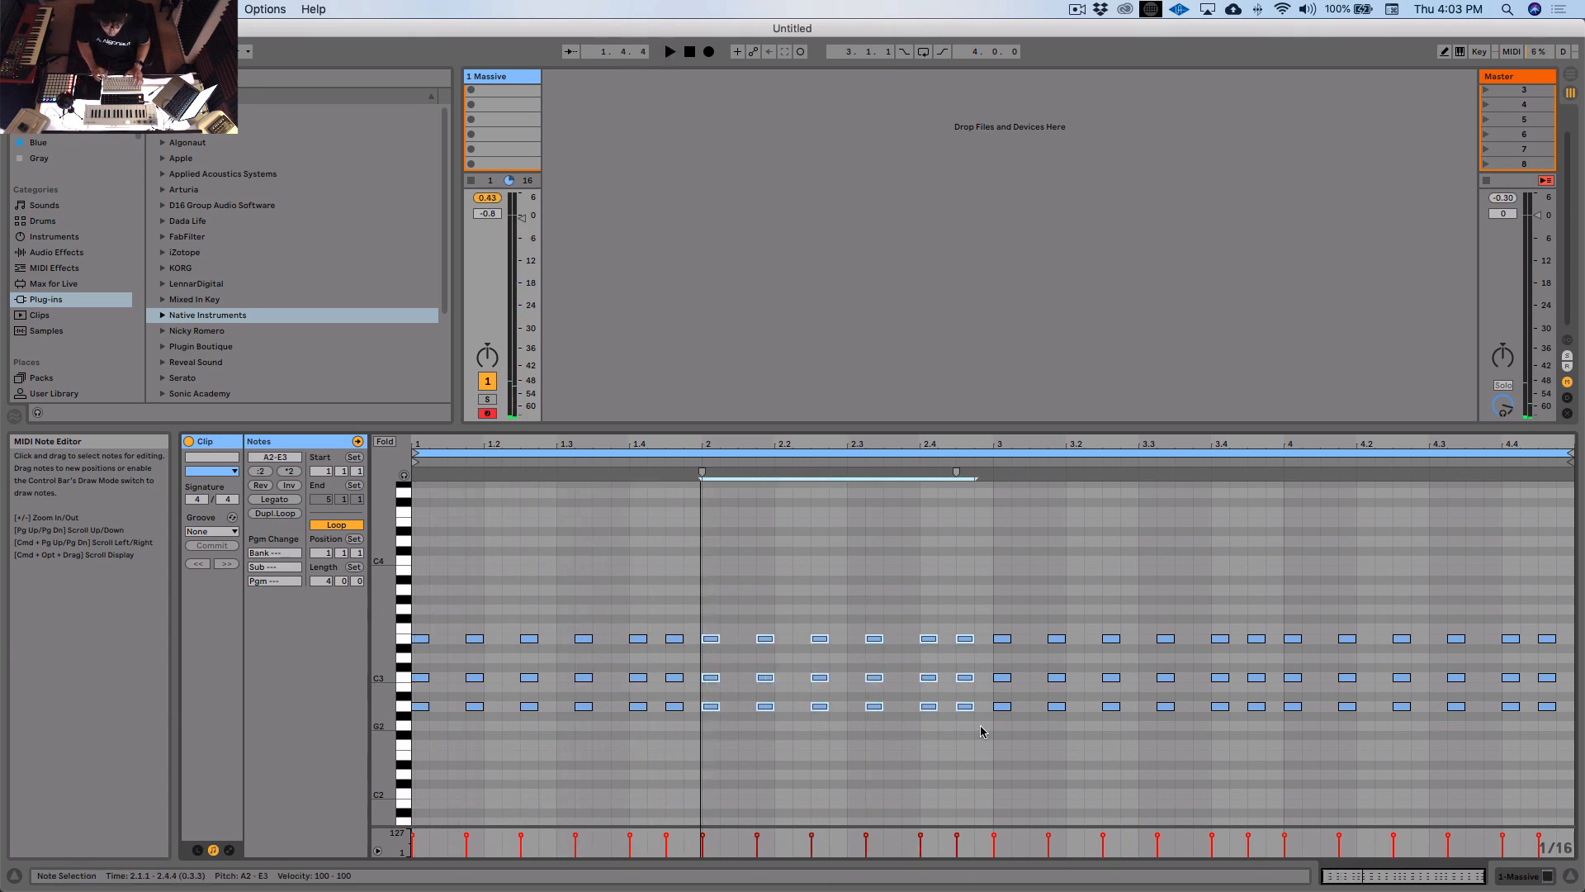
key("Up")
key("Up")
key("Up")
left_click(980, 731)
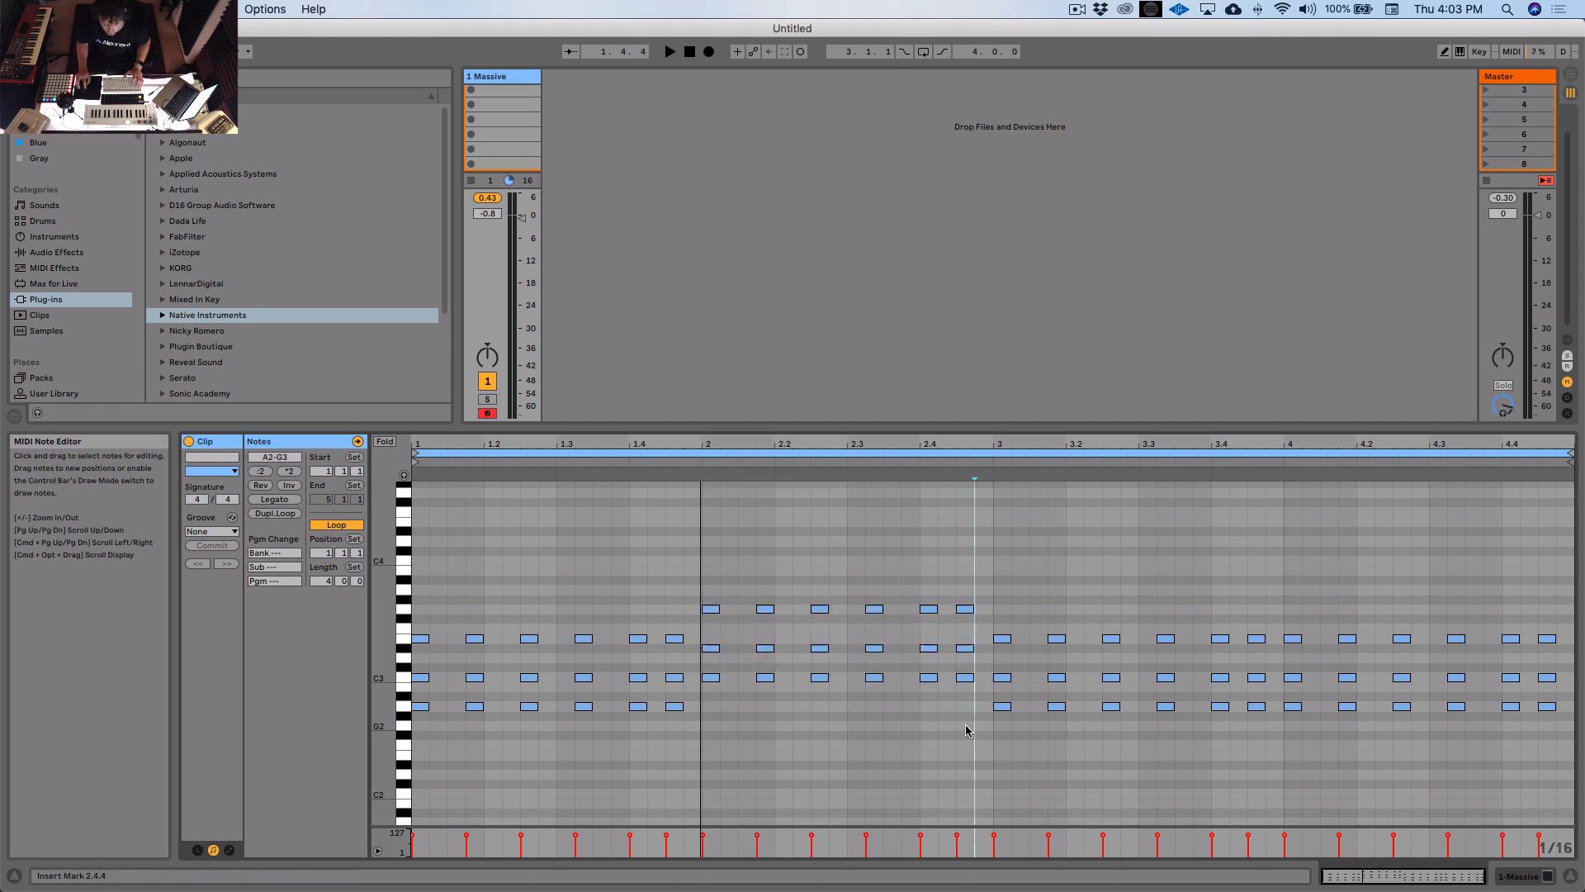
key("space")
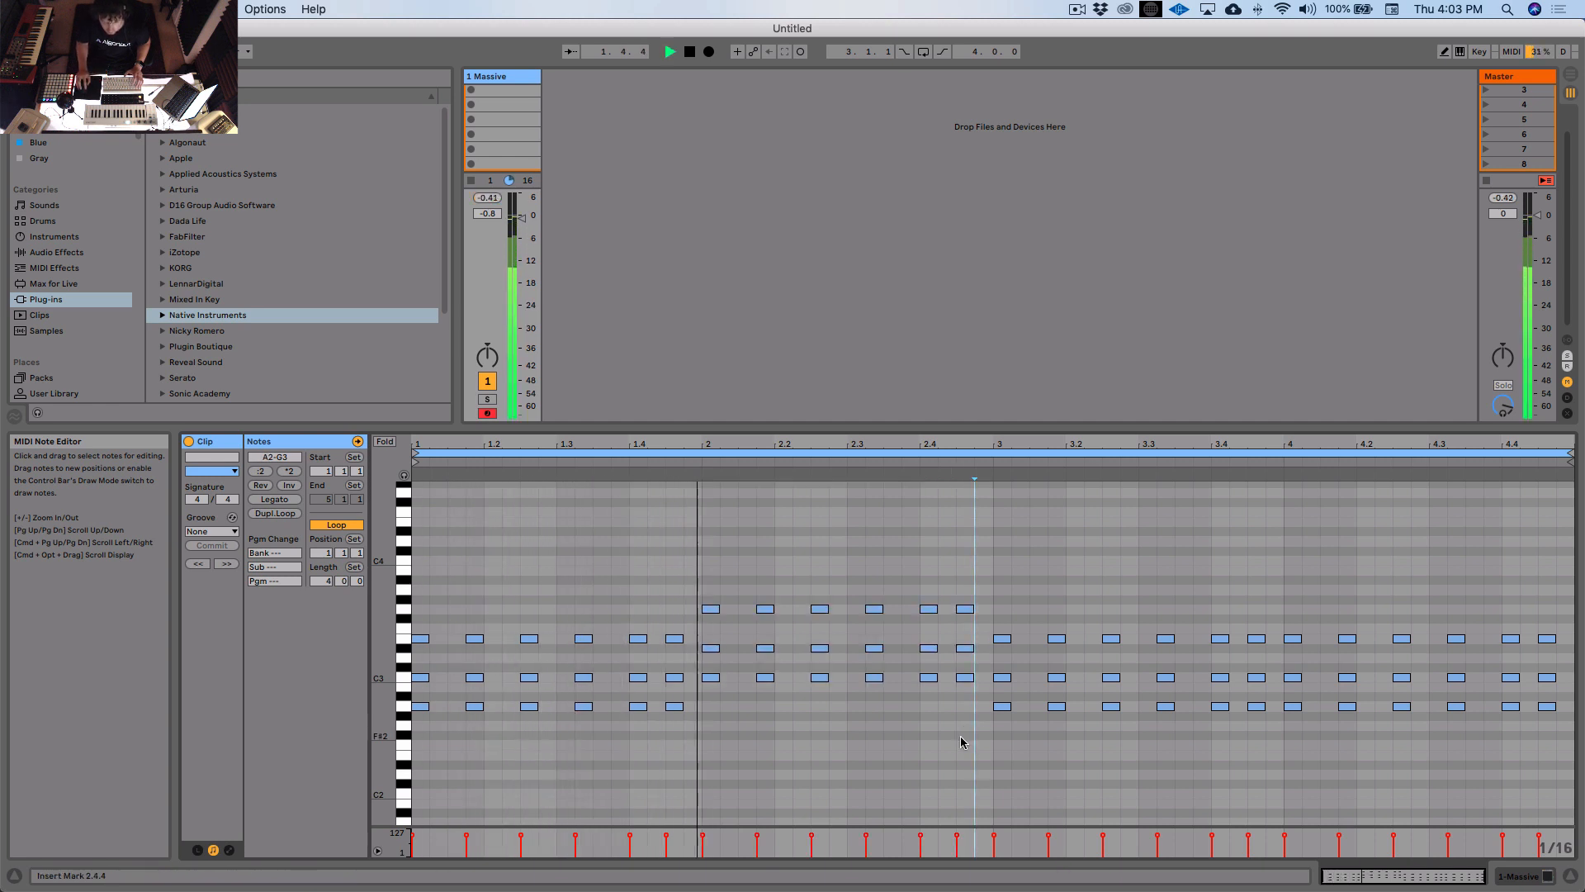
key("space")
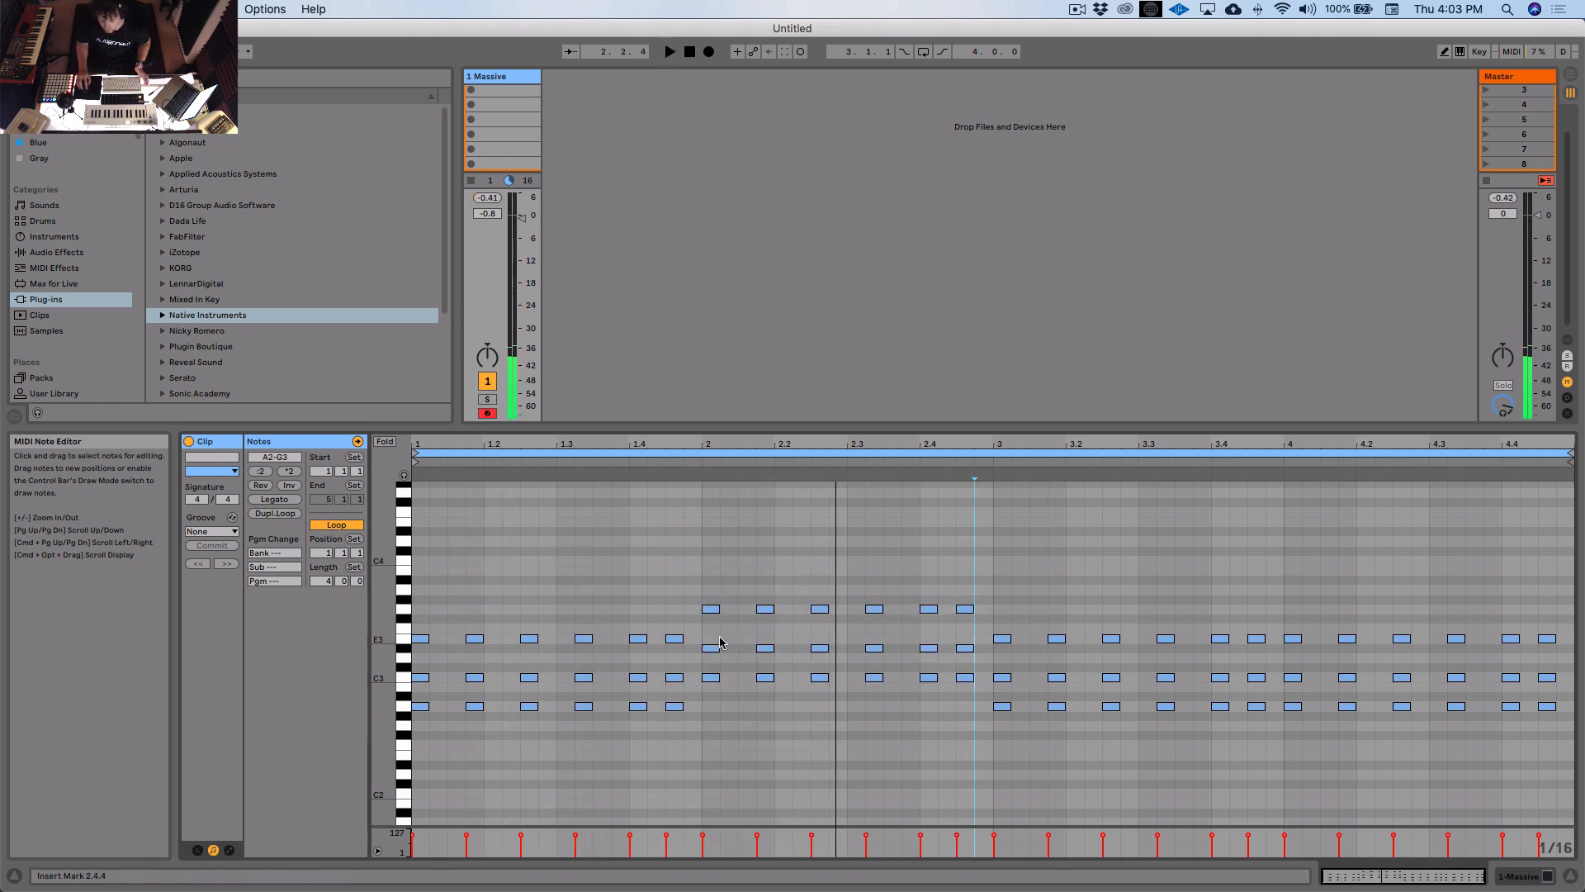
Step: Raise the D#3 notes in bar 2 one semitone to E3 and listen to the resulting C major chords
left_click_drag(706, 635, 980, 663)
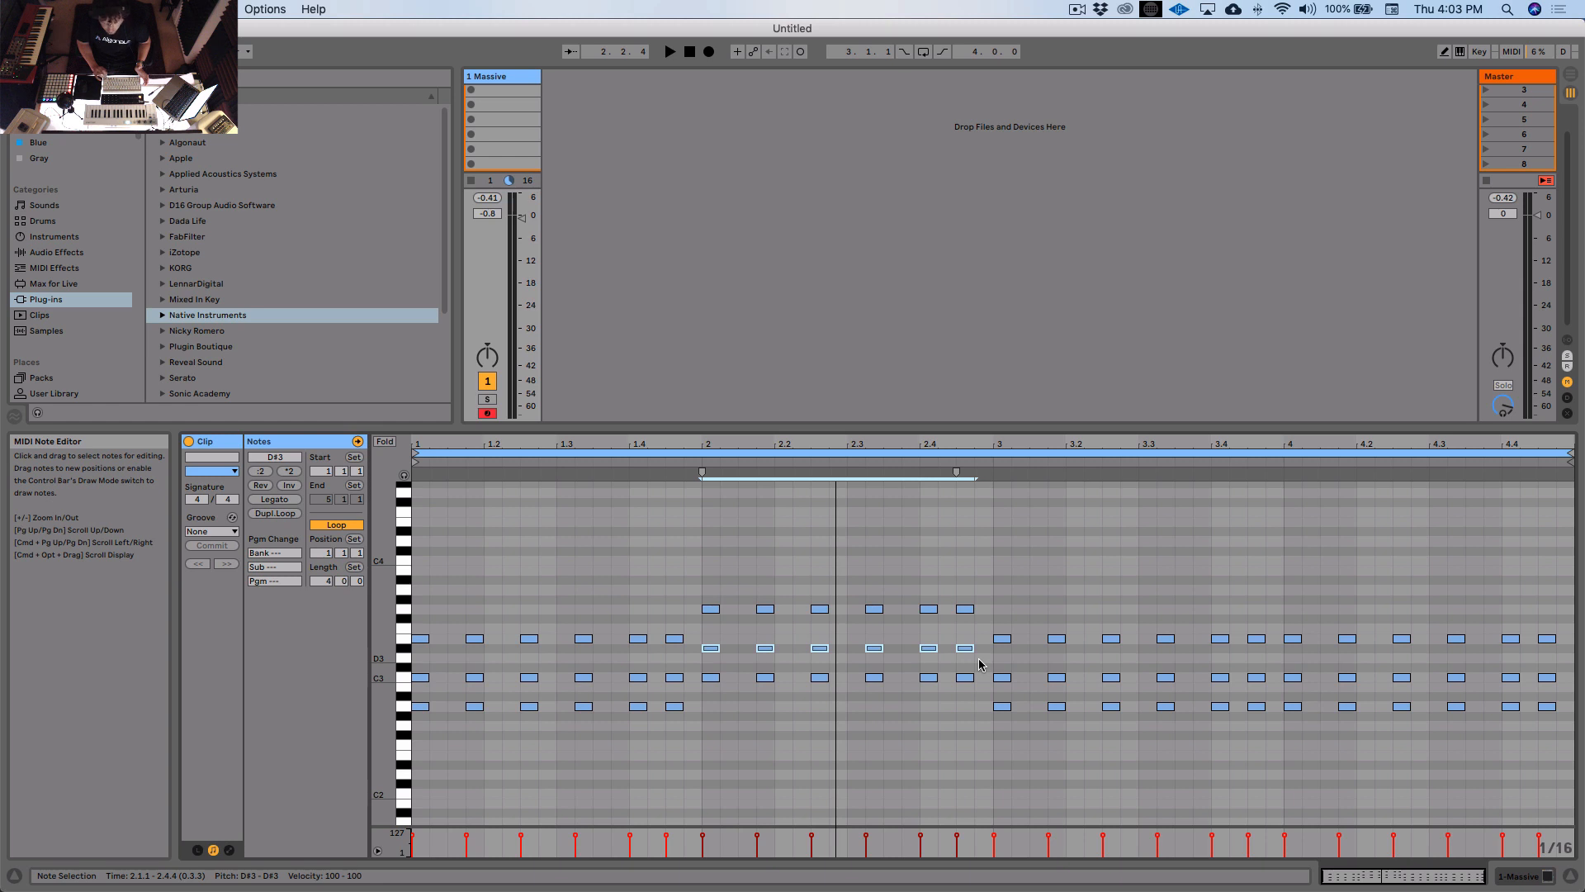
key("Up")
left_click(980, 664)
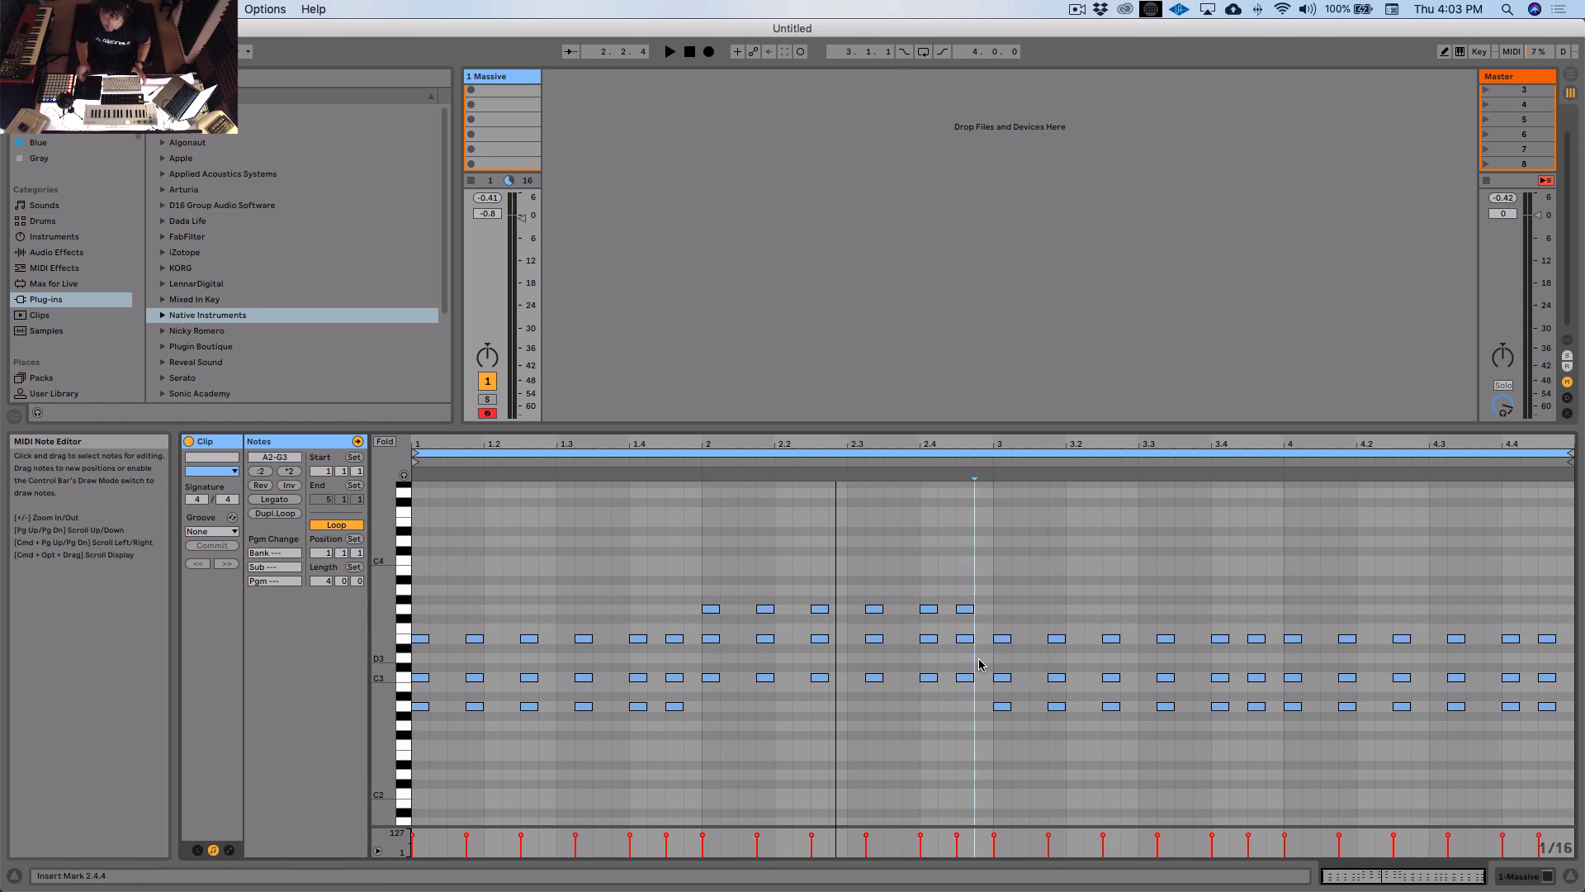
key("space")
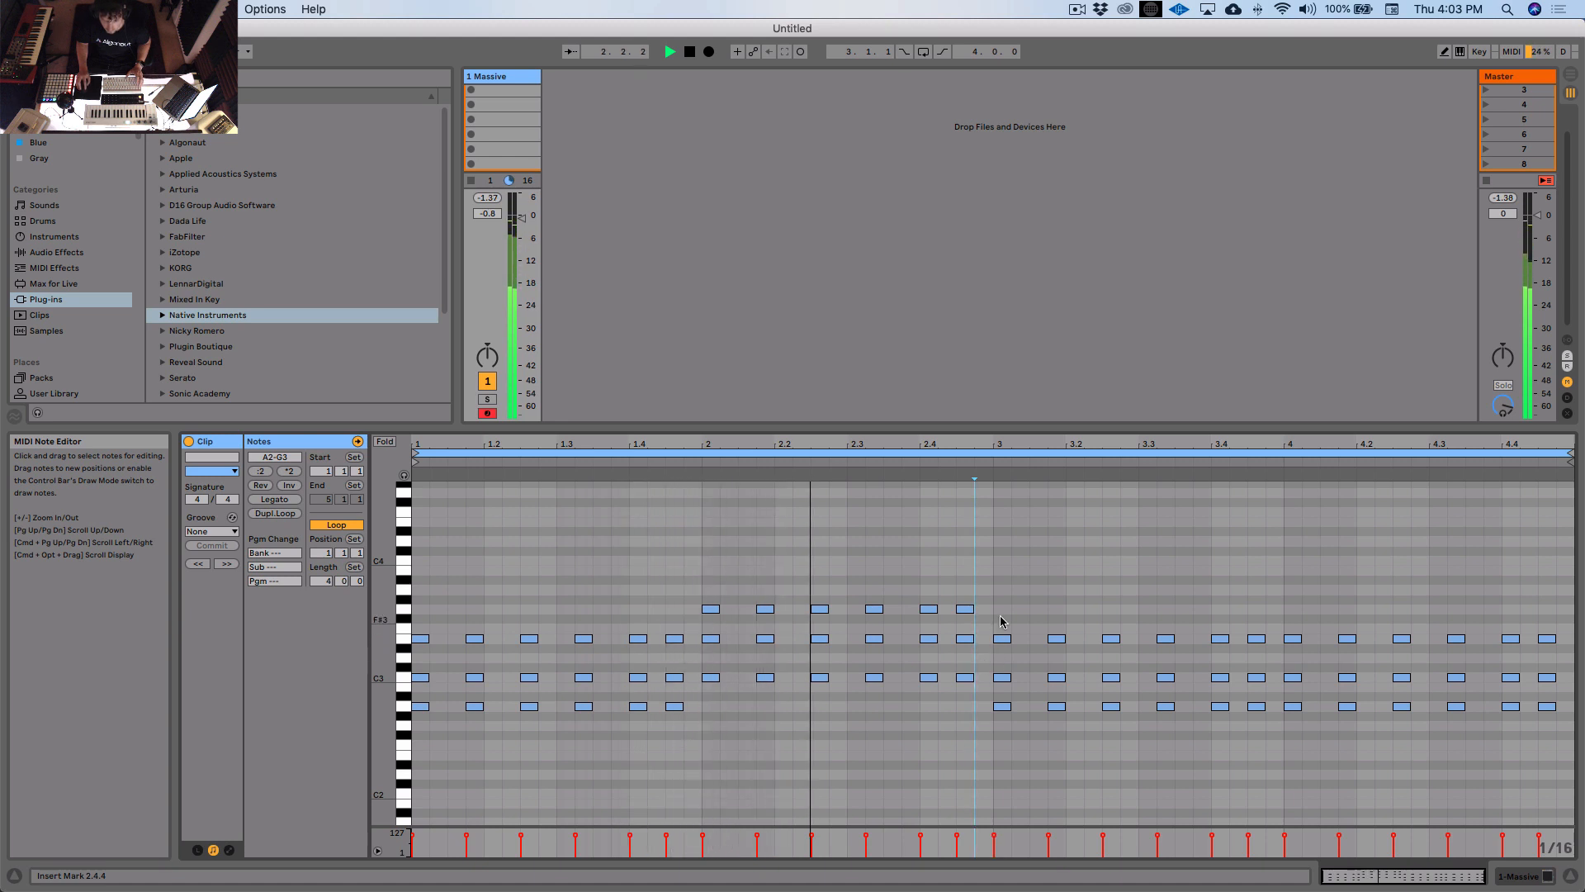
key("space")
Step: Transpose all chords in bar 3 up five semitones to D3, F3 and A3
left_click_drag(1000, 596, 1251, 733)
key("Up")
key("Up")
left_click(1193, 722)
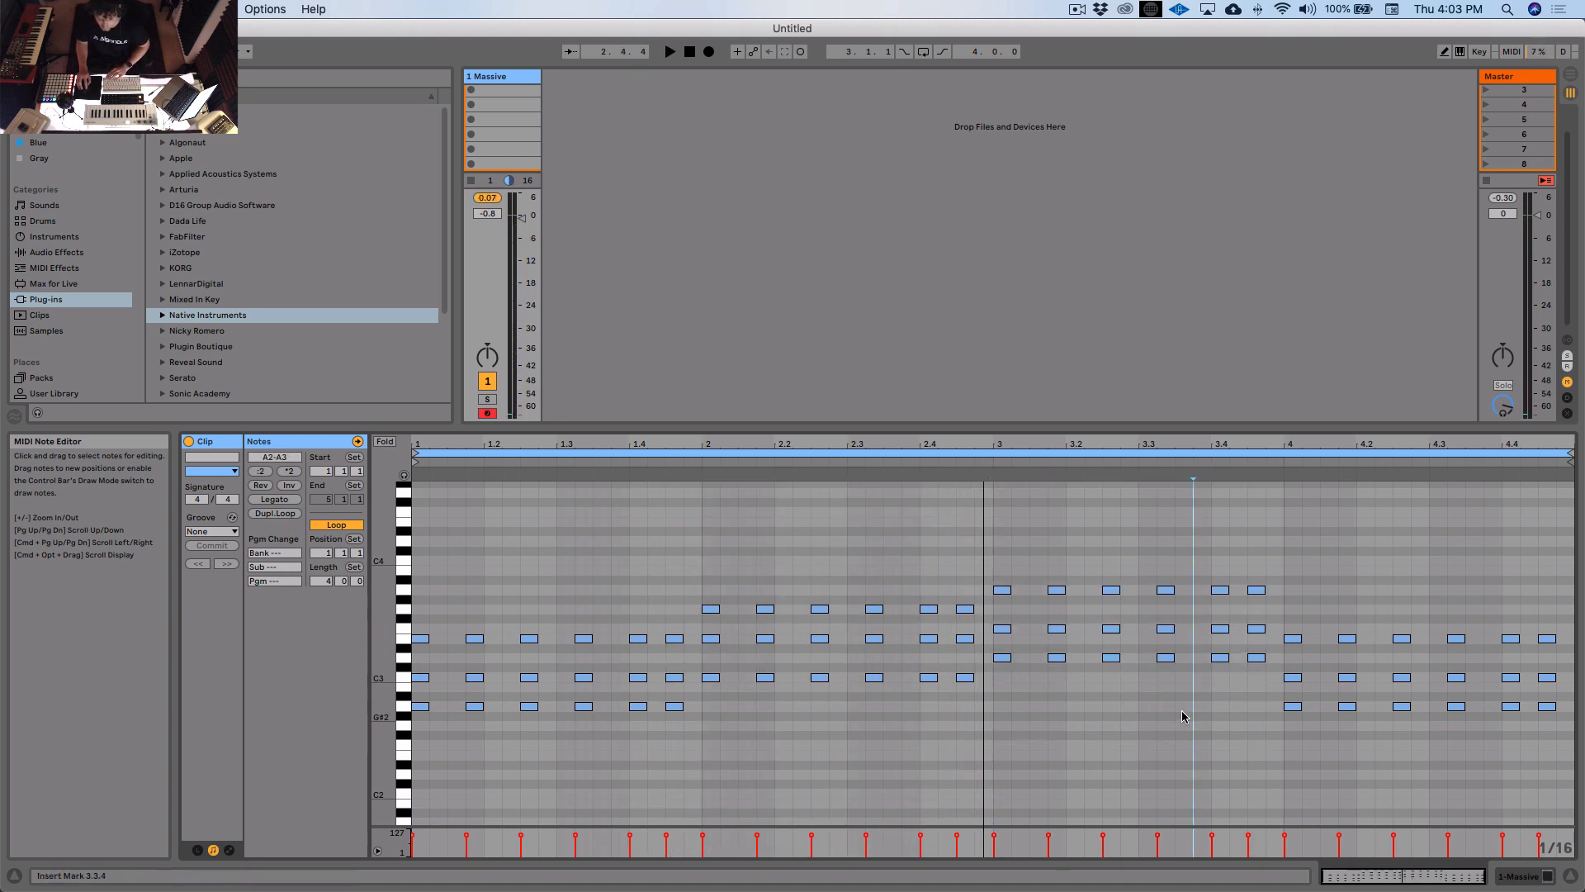
Step: Transpose the first three chords of bar 4 up five semitones to D3, F3 and A3, and start playback
left_click_drag(1288, 606, 1431, 748)
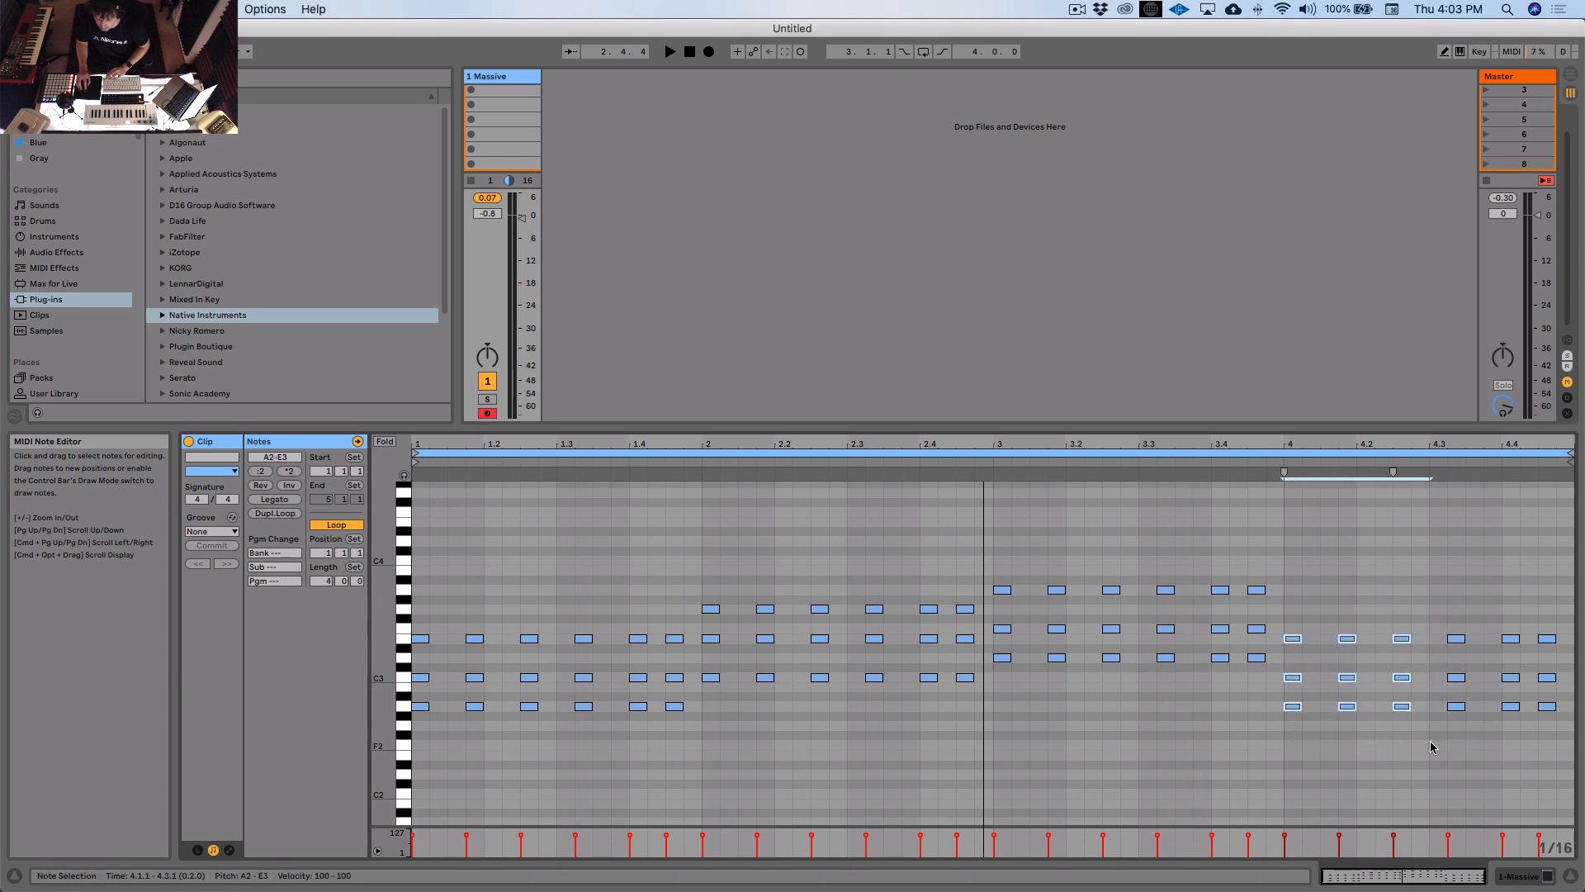
key("Up")
key("Up")
key("Up")
key("Up")
key("Up")
left_click(1398, 745)
key("space")
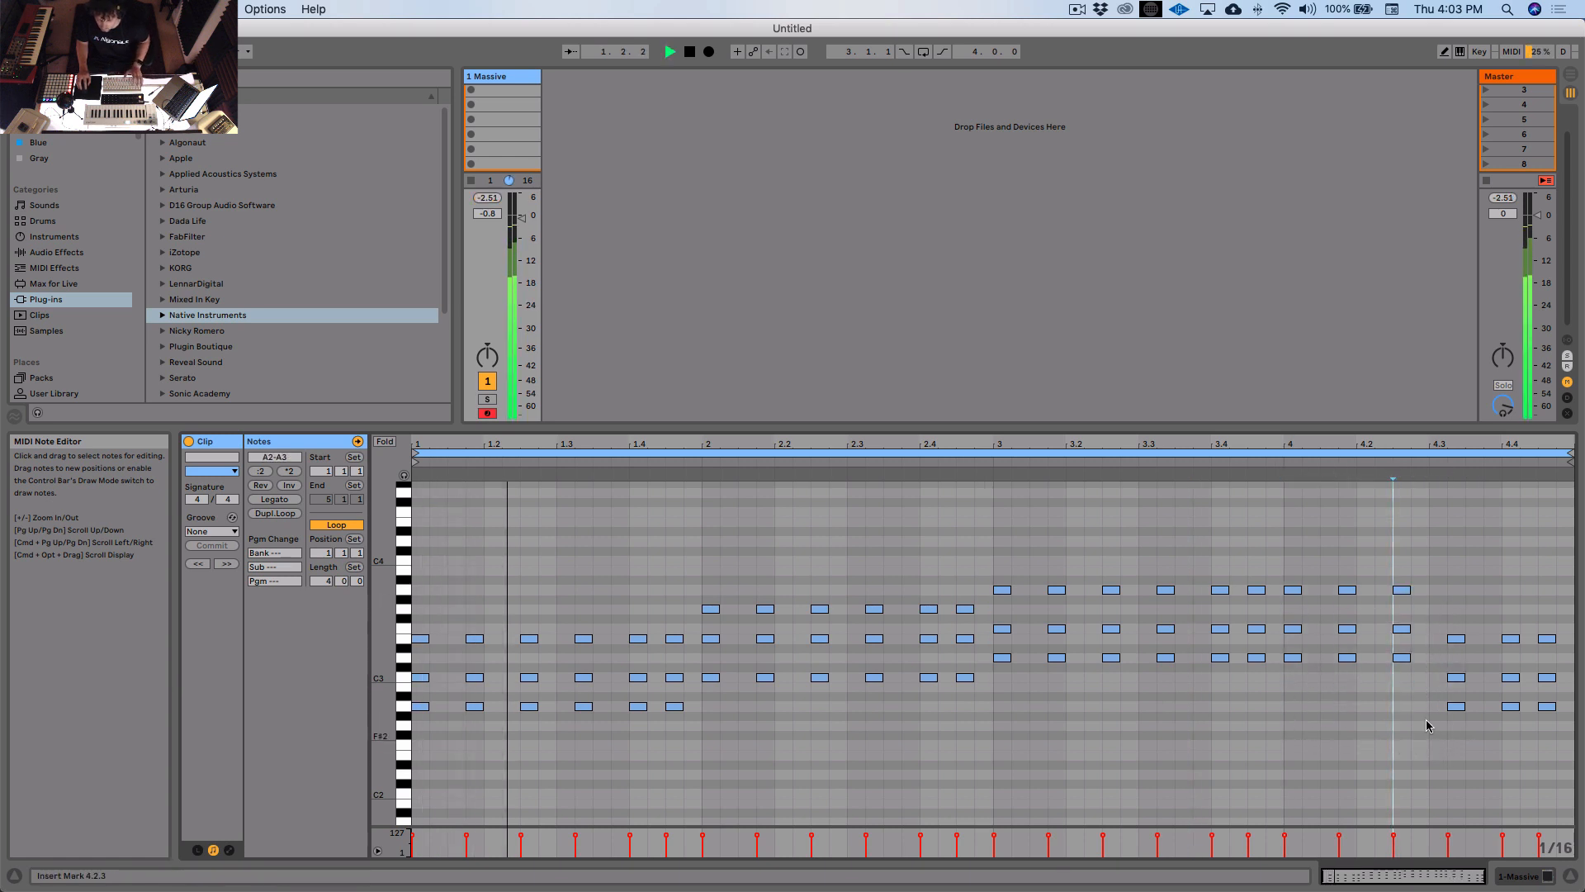
Step: Transpose the last three chords of bar 4 up eight semitones so they run from F3 to C4
left_click_drag(1446, 610, 1569, 761)
key("Up")
key("Up")
key("Up")
key("Up")
key("Up")
key("Up")
key("Up")
key("Up")
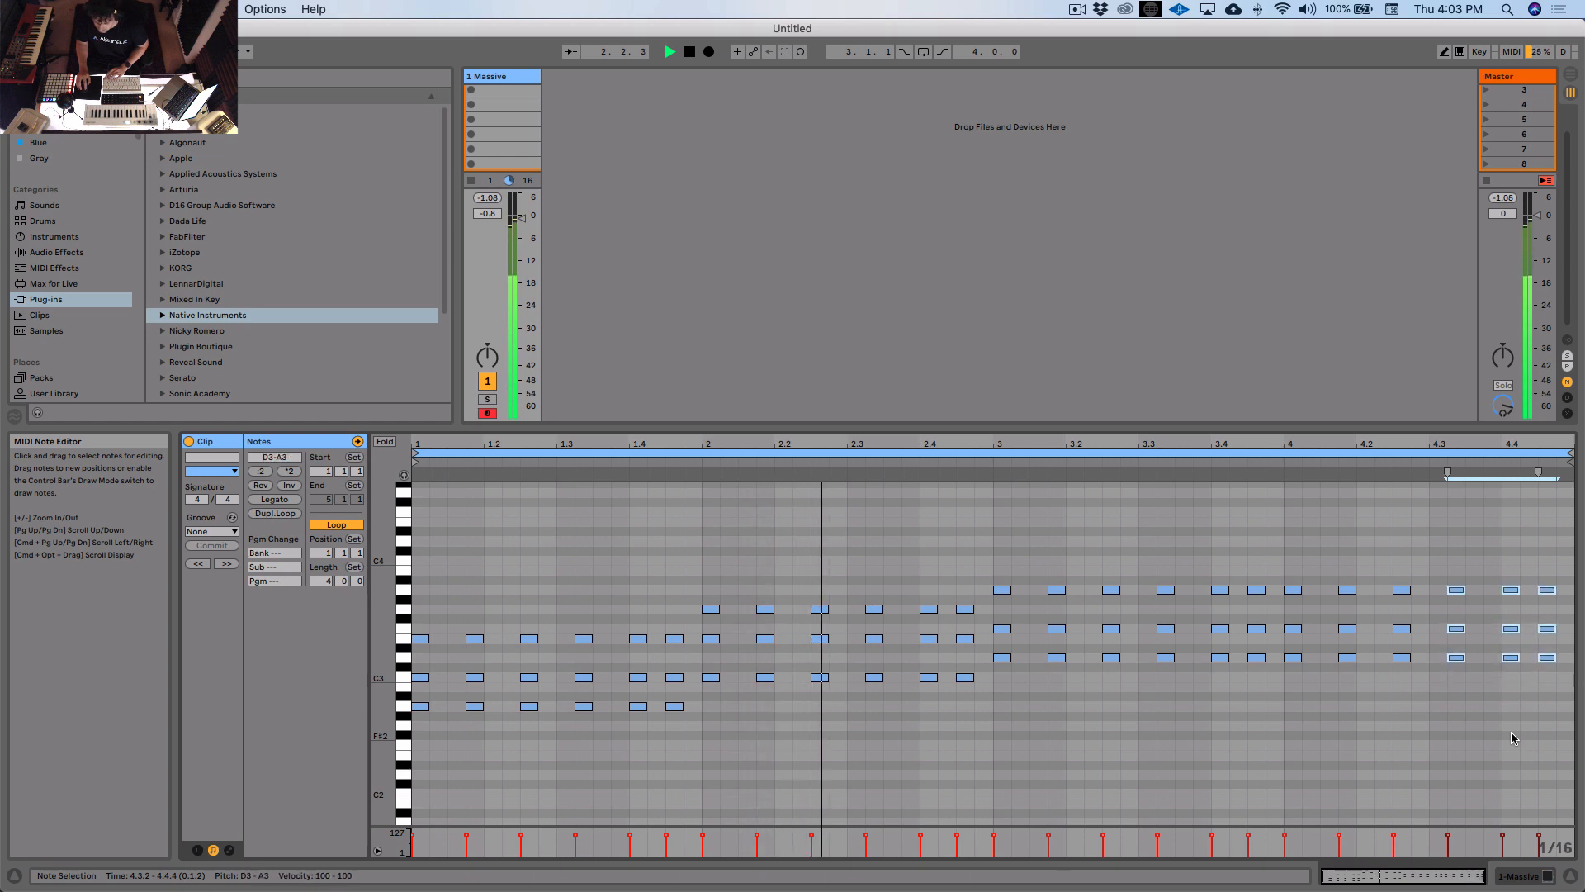
left_click(1455, 737)
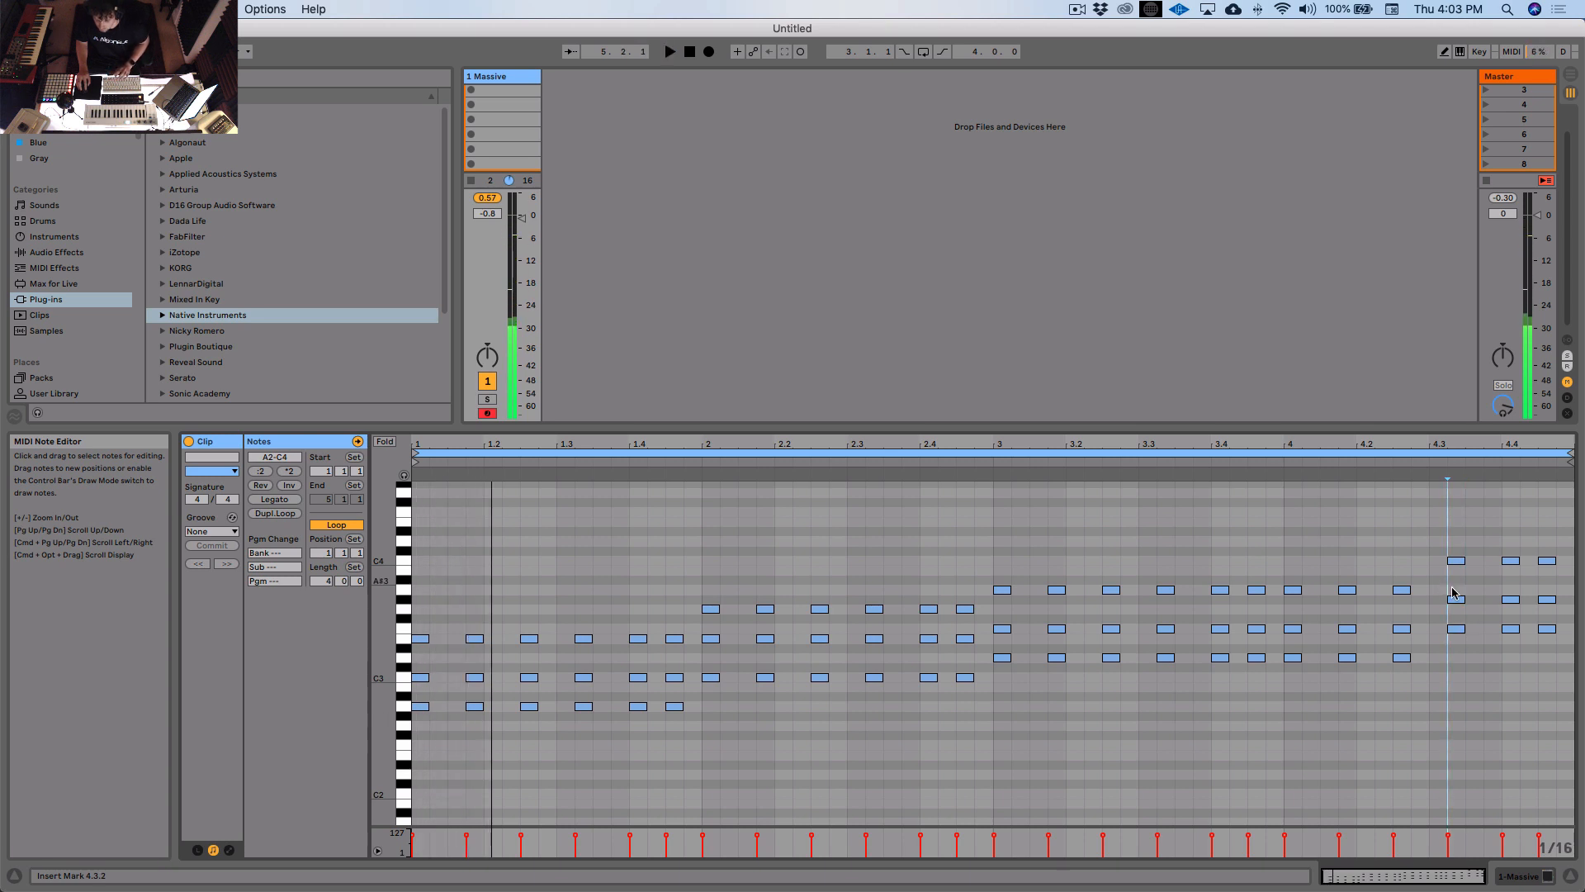
Step: Raise the middle notes of the last three chords in bar 4 one semitone to A3 and listen to the progression
left_click_drag(1442, 594, 1553, 615)
key("Up")
left_click(1488, 696)
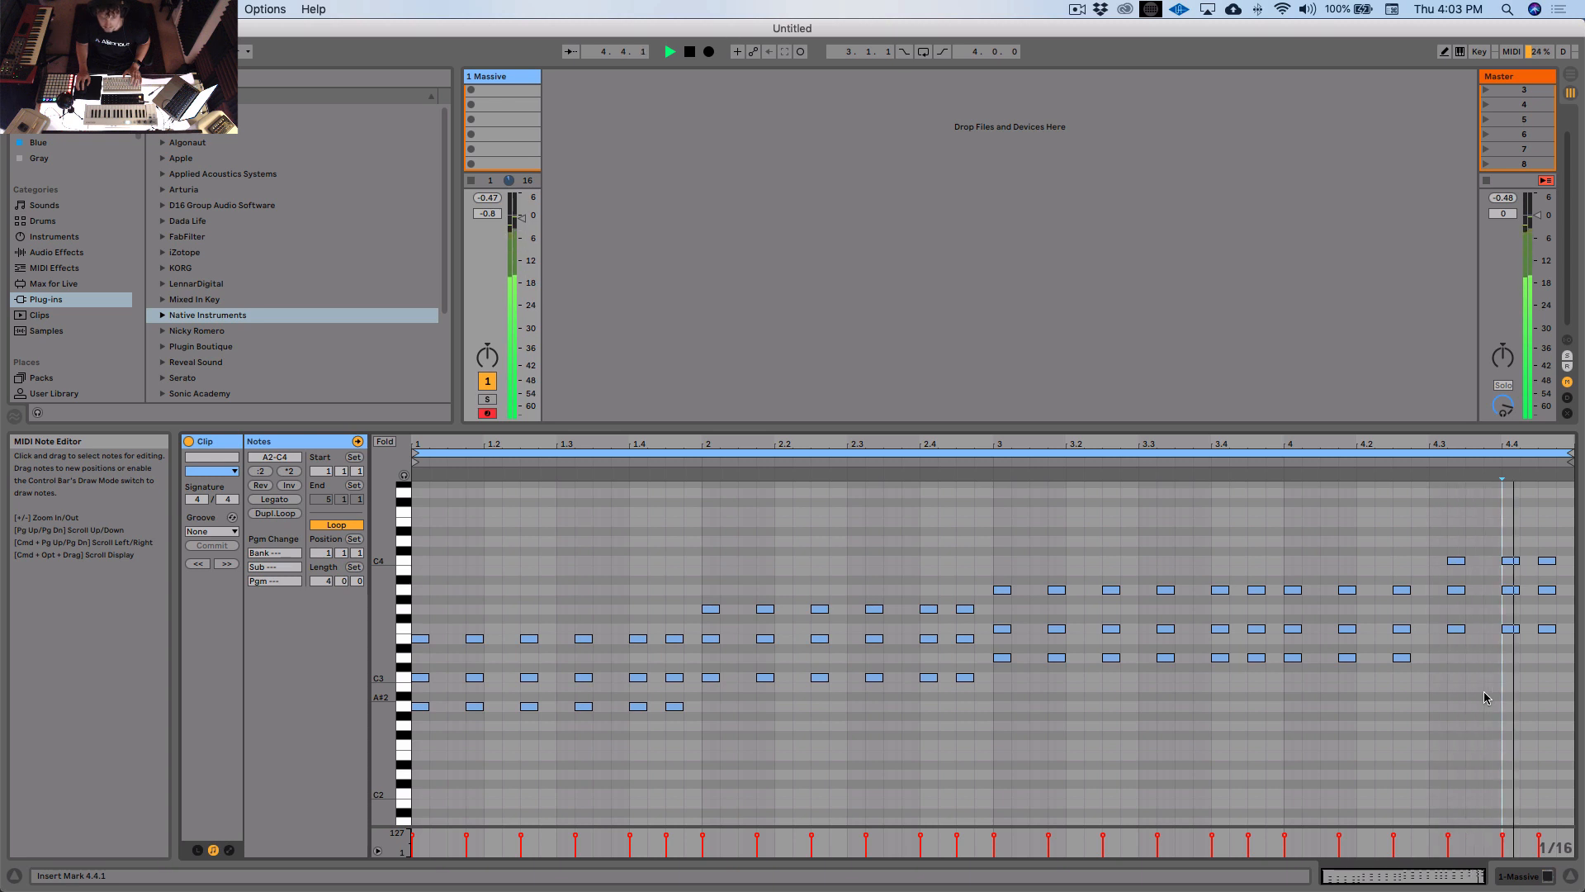
key("space")
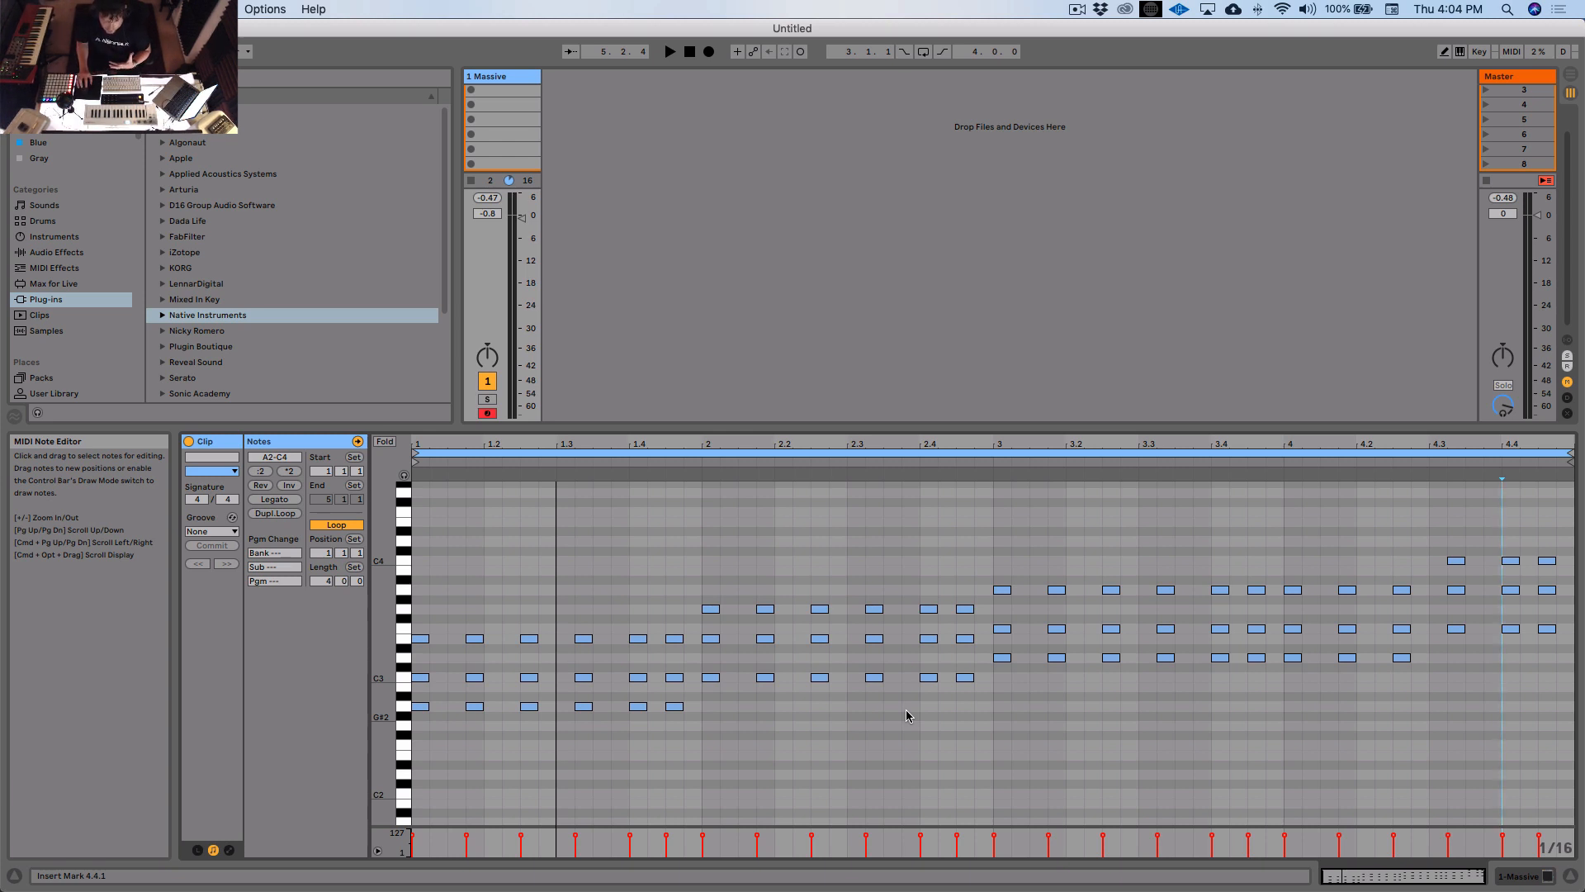
Step: Switch to Google Chrome to examine the major, minor, augmented, diminished and suspended chord charts, and return to Ableton Live
key("super+Tab")
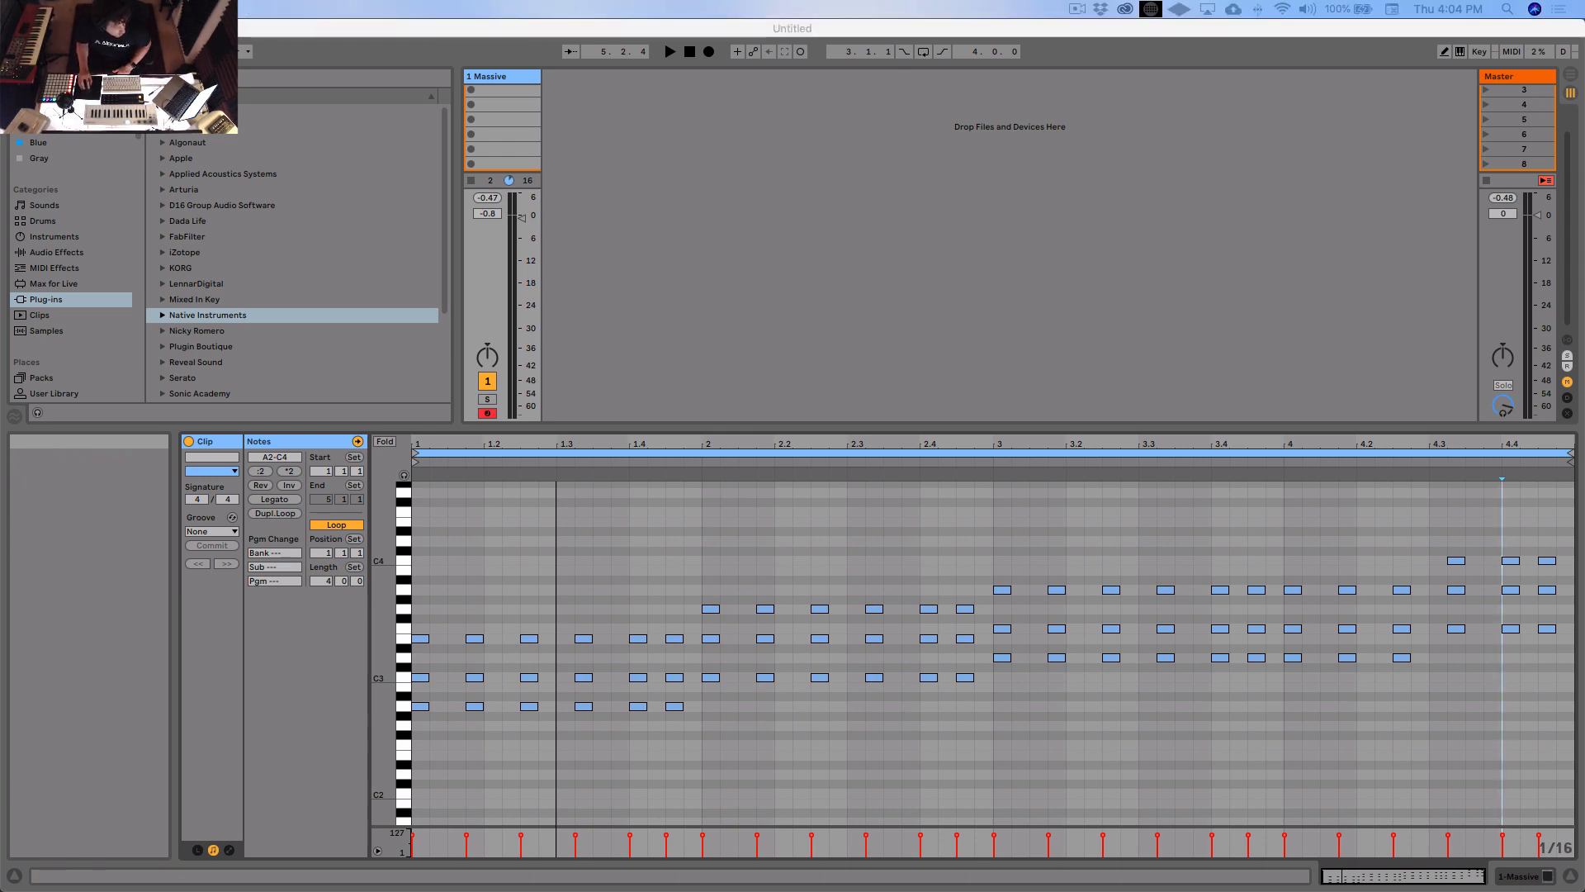
left_click_drag(0, 570, 1042, 116)
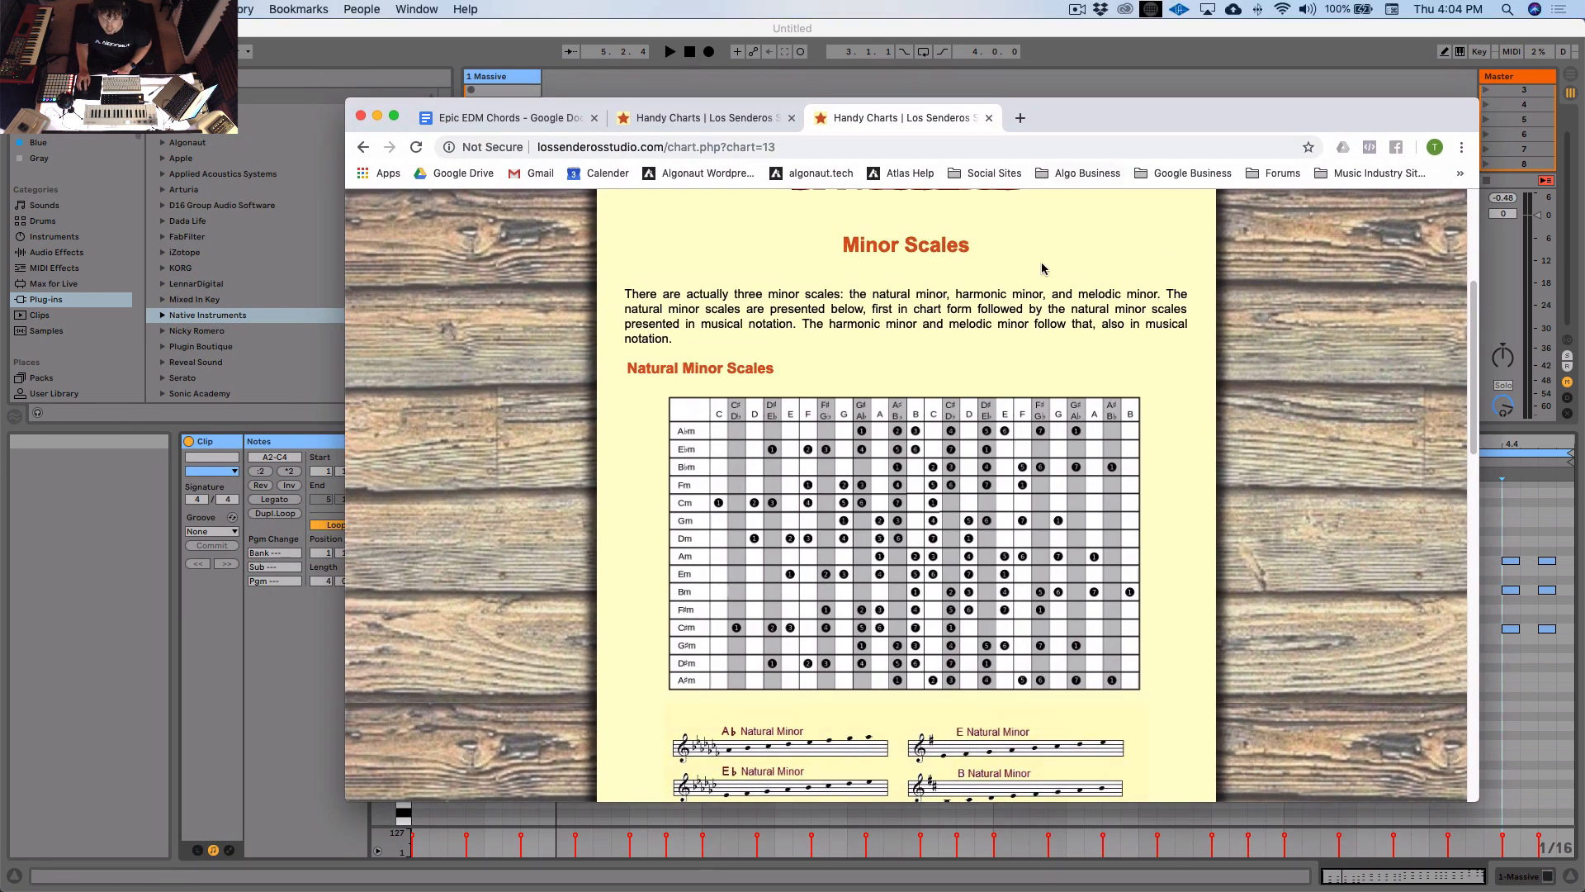
scroll(1119, 541, "up", 1)
scroll(1170, 694, "down", 2)
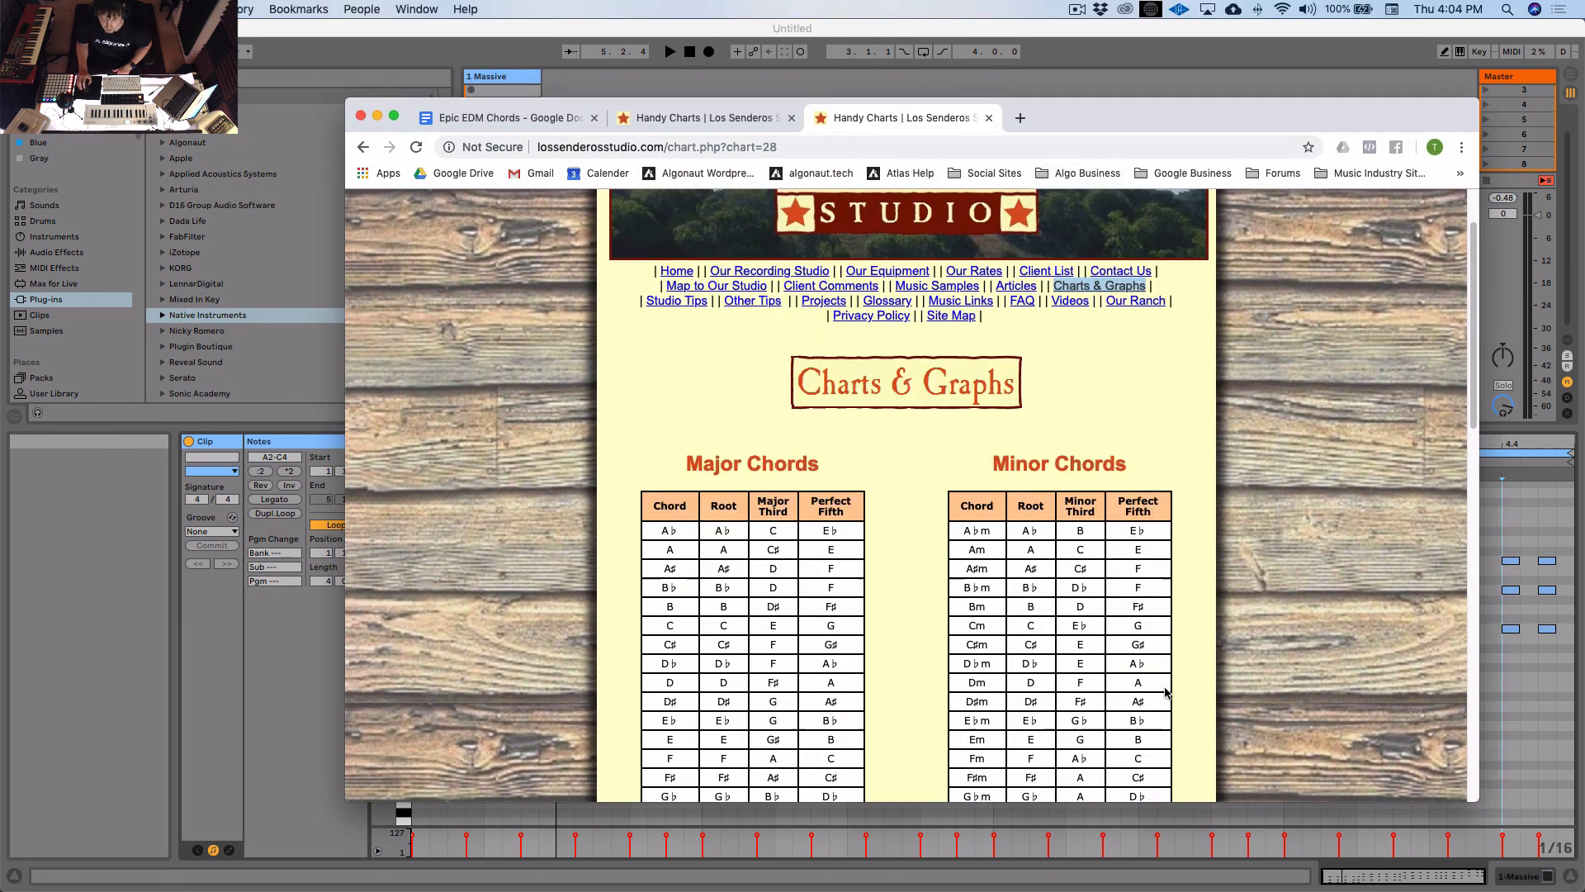
scroll(963, 646, "down", 2)
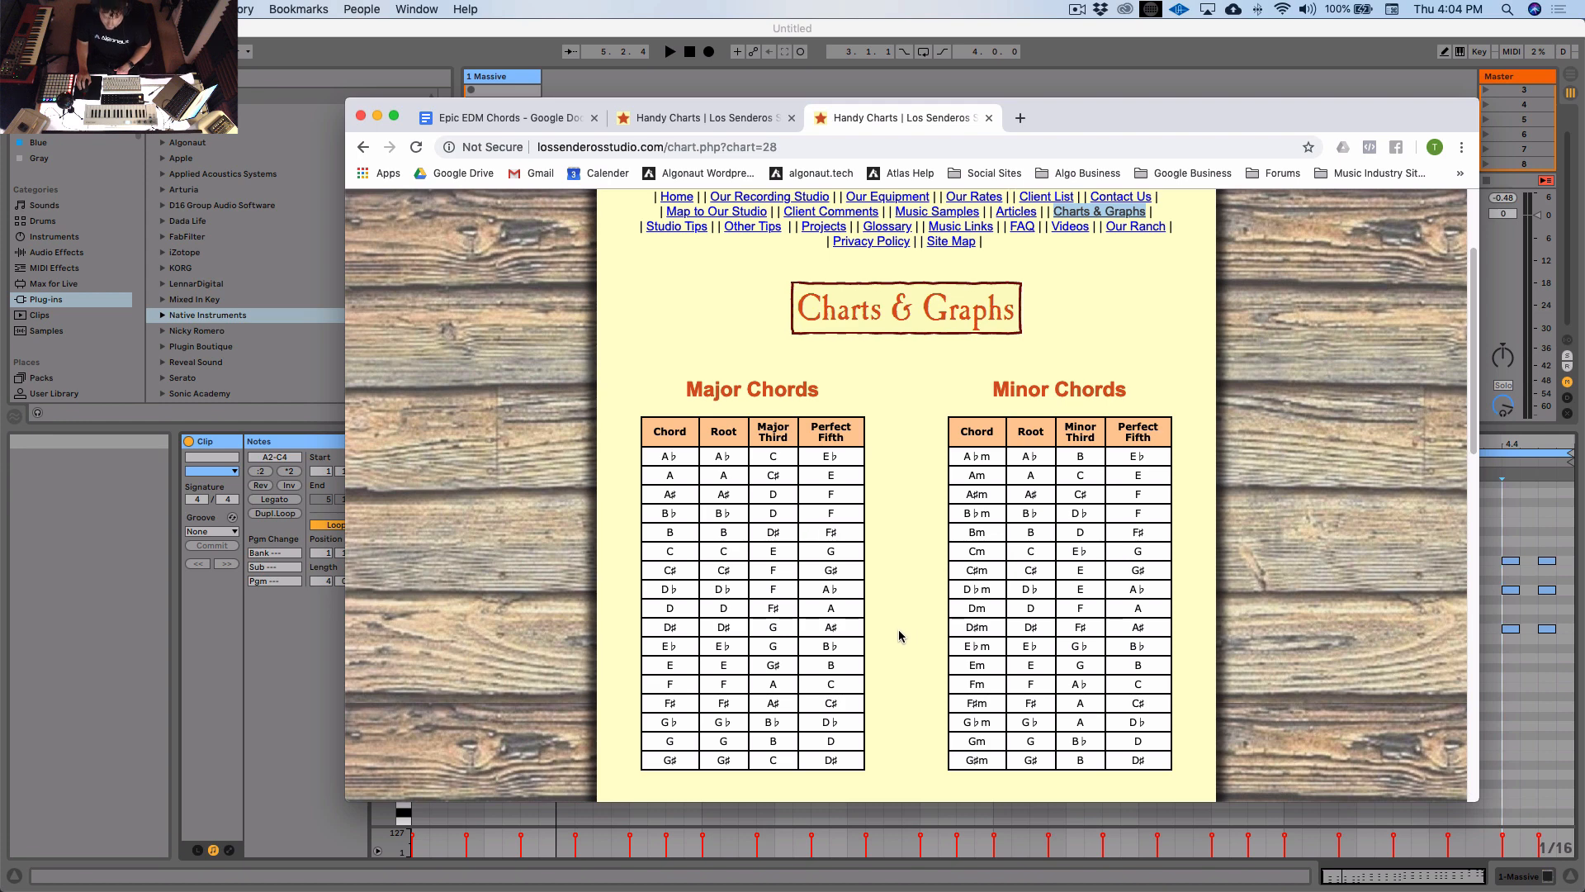
scroll(1112, 592, "down", 5)
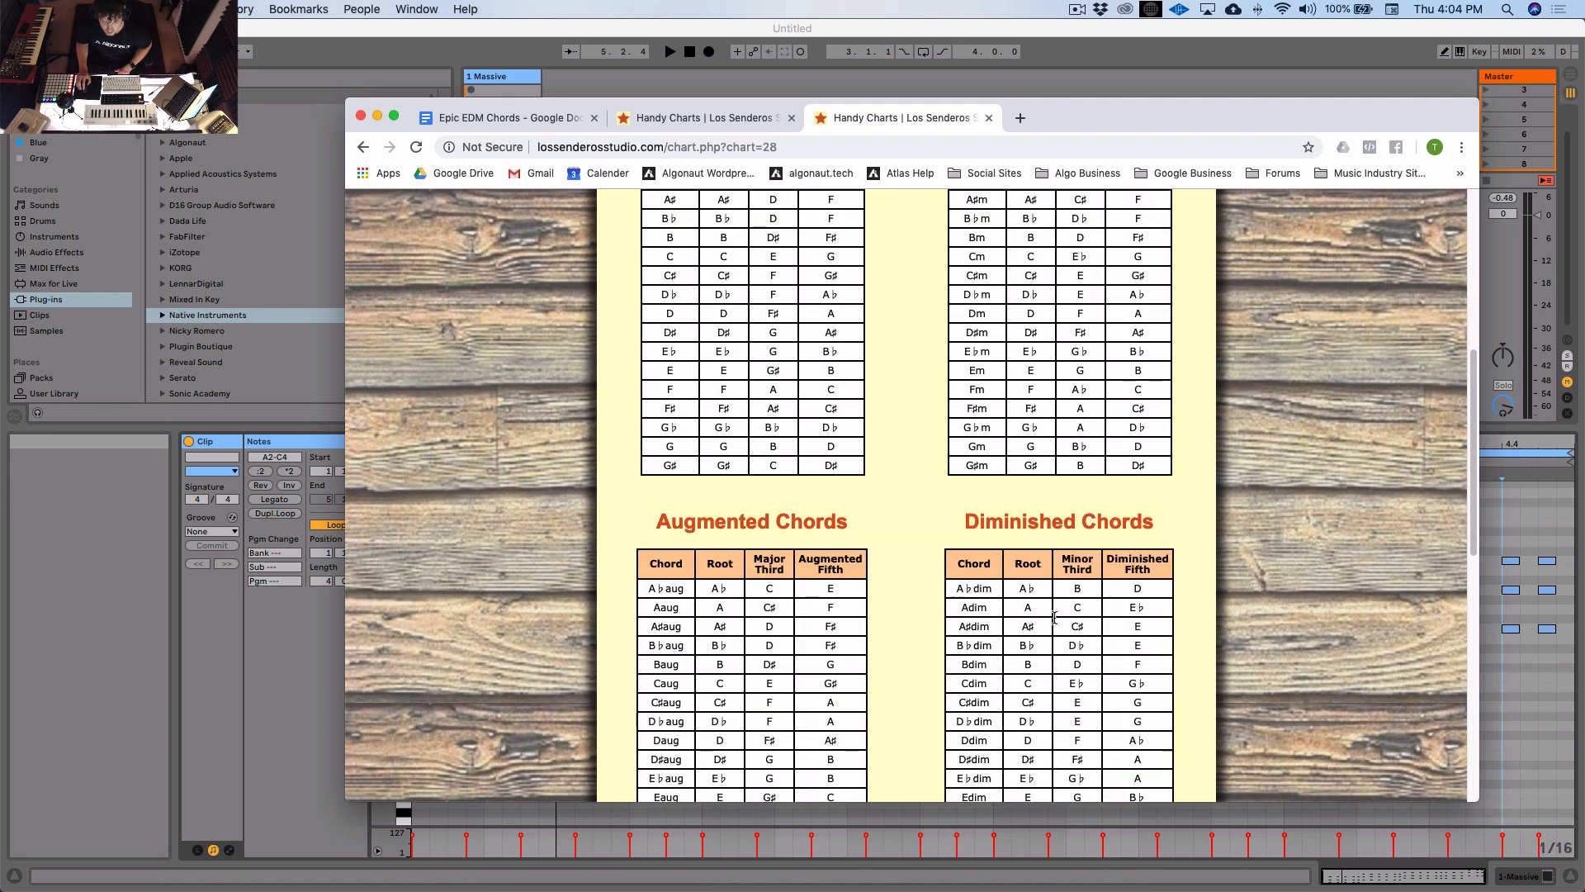
scroll(796, 637, "down", 9)
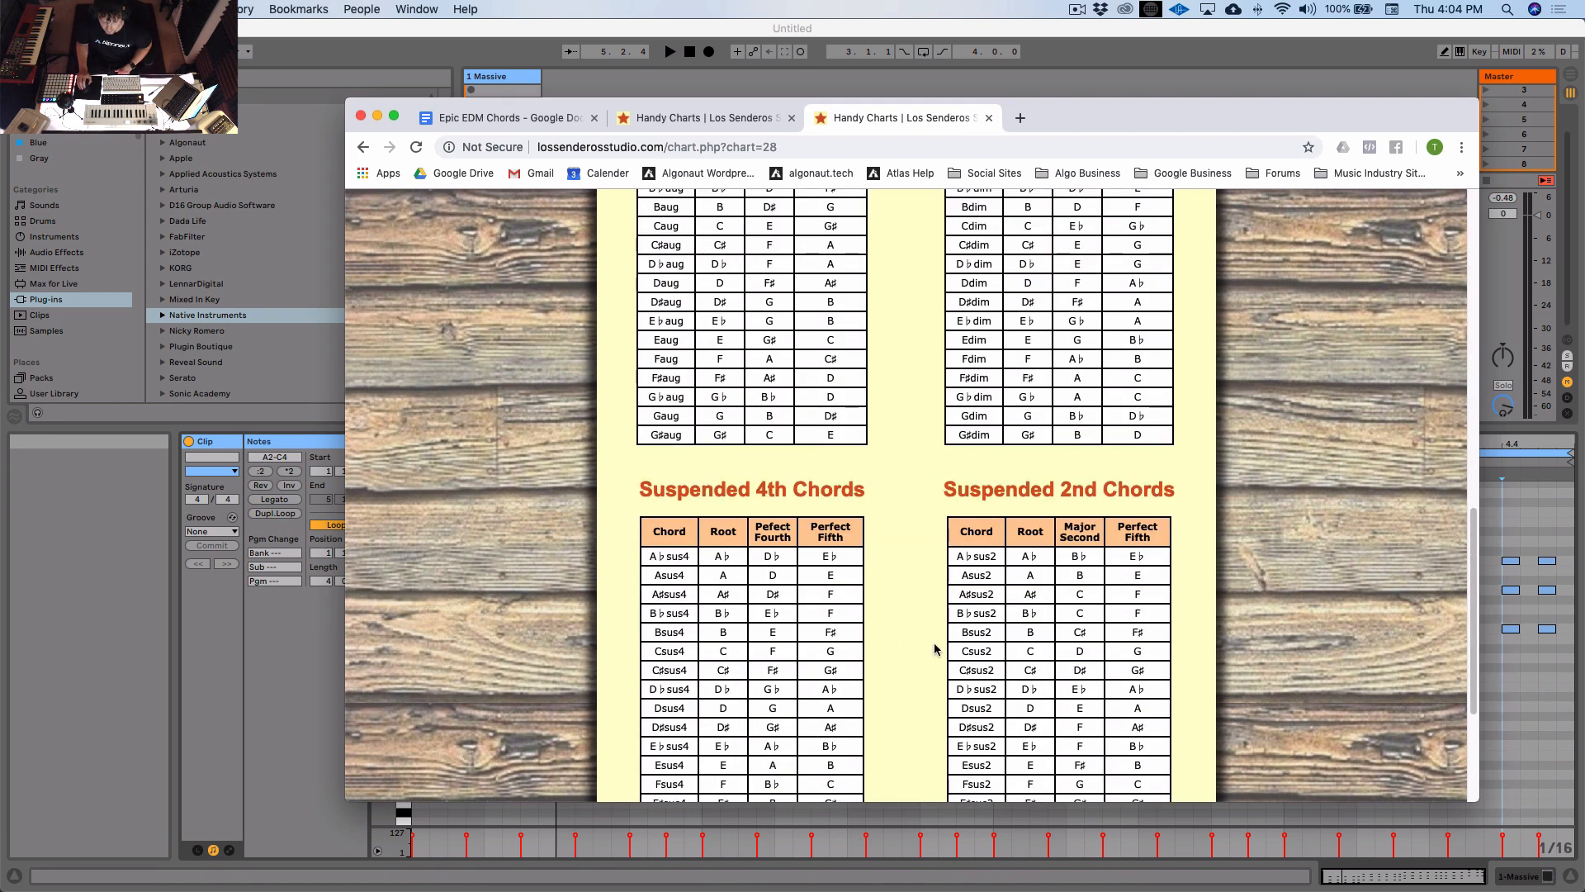
scroll(909, 627, "up", 20)
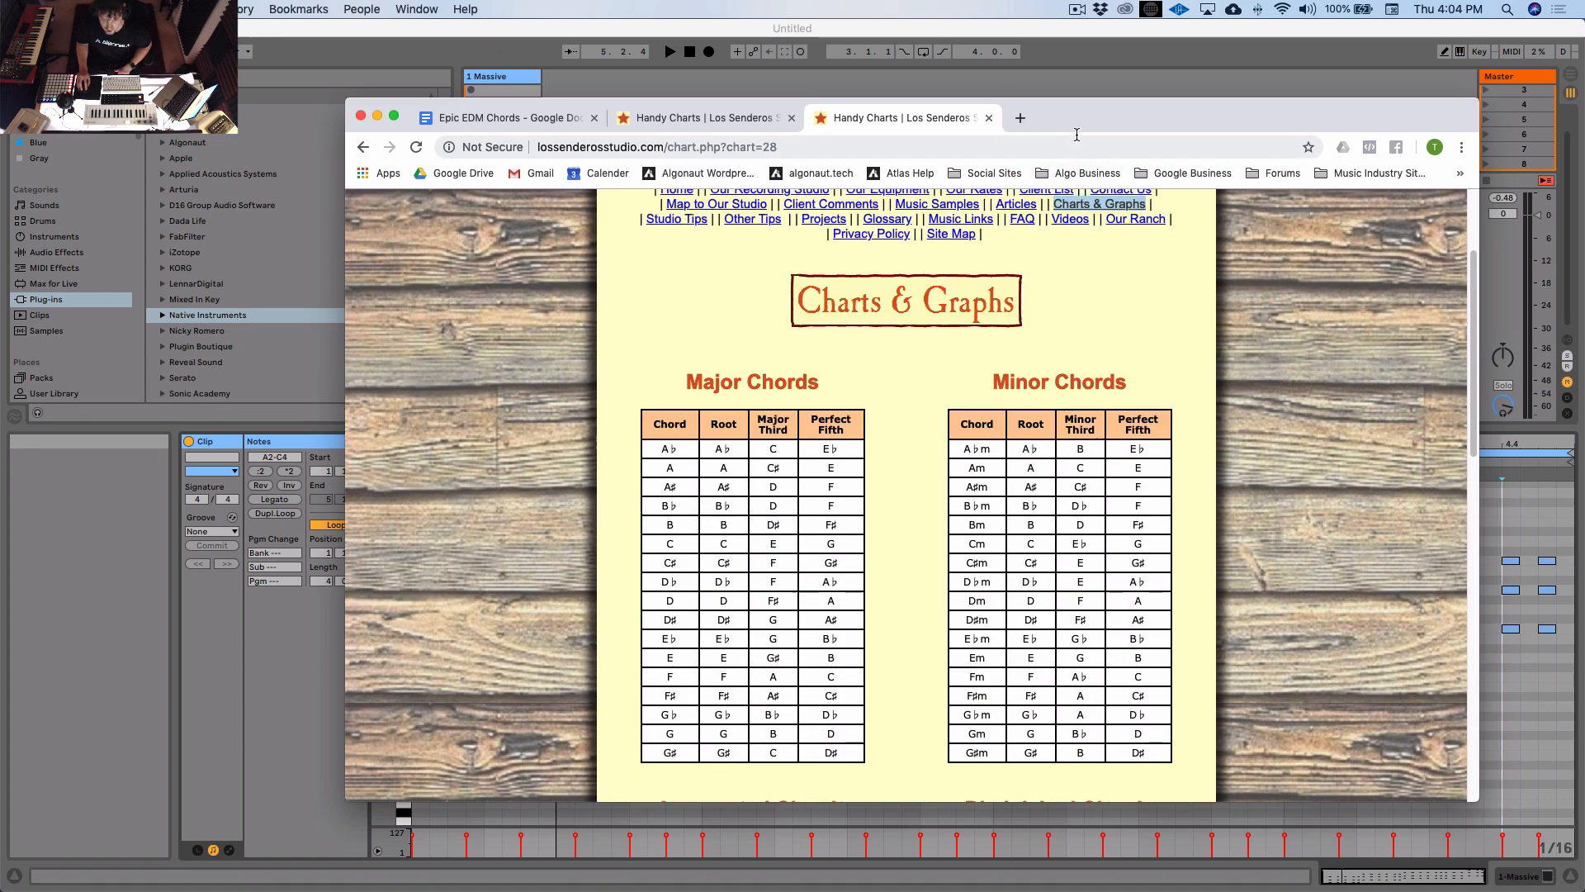
left_click_drag(1076, 134, 1001, 366)
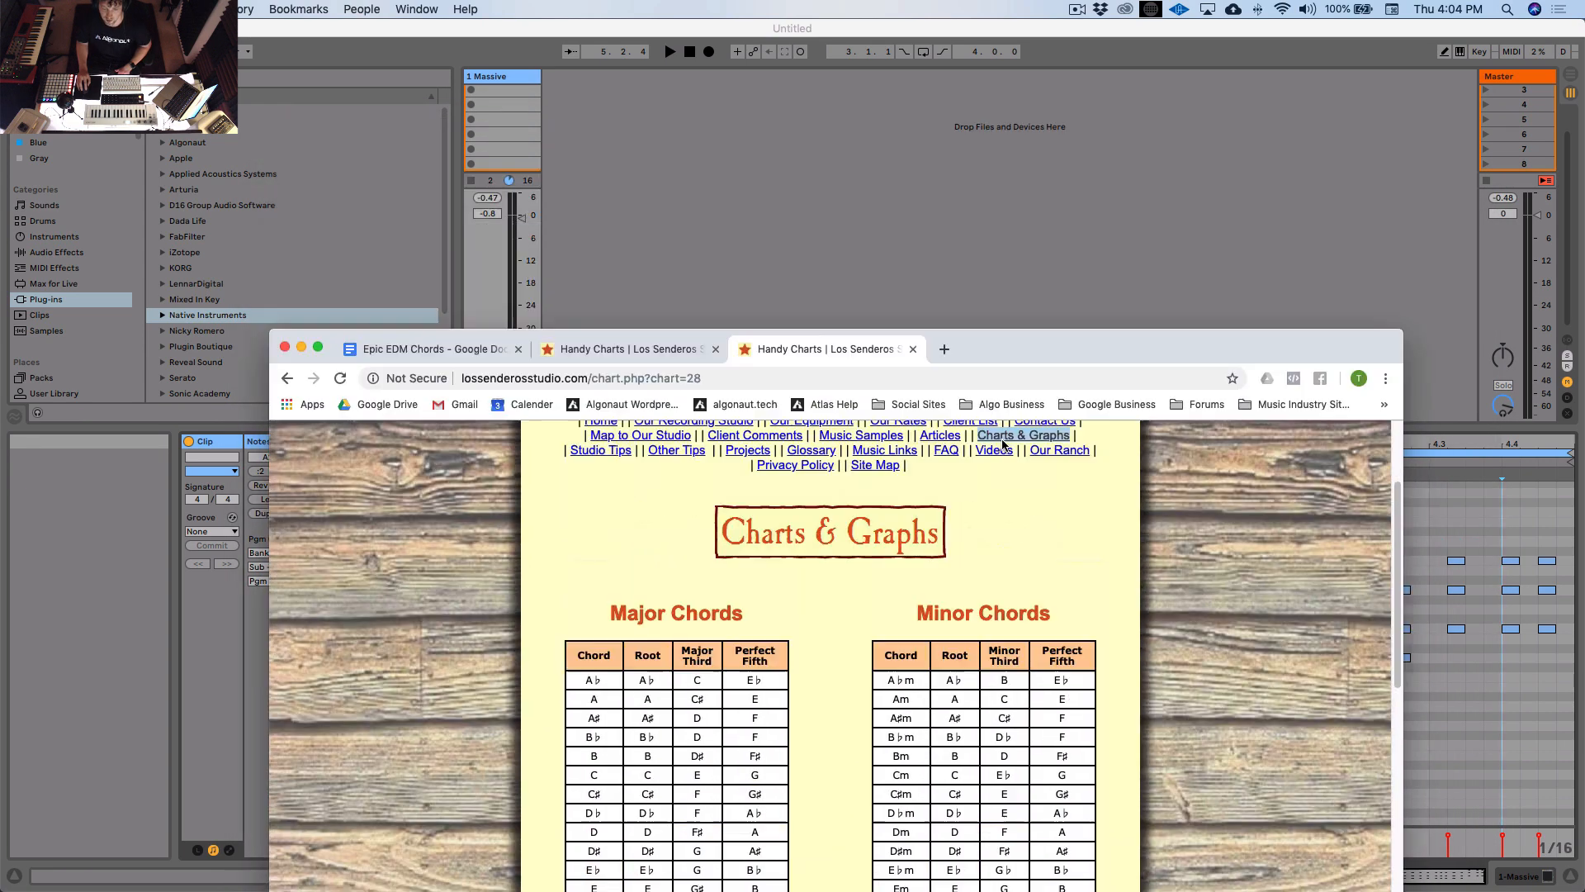
left_click_drag(1002, 444, 971, 758)
left_click(485, 703)
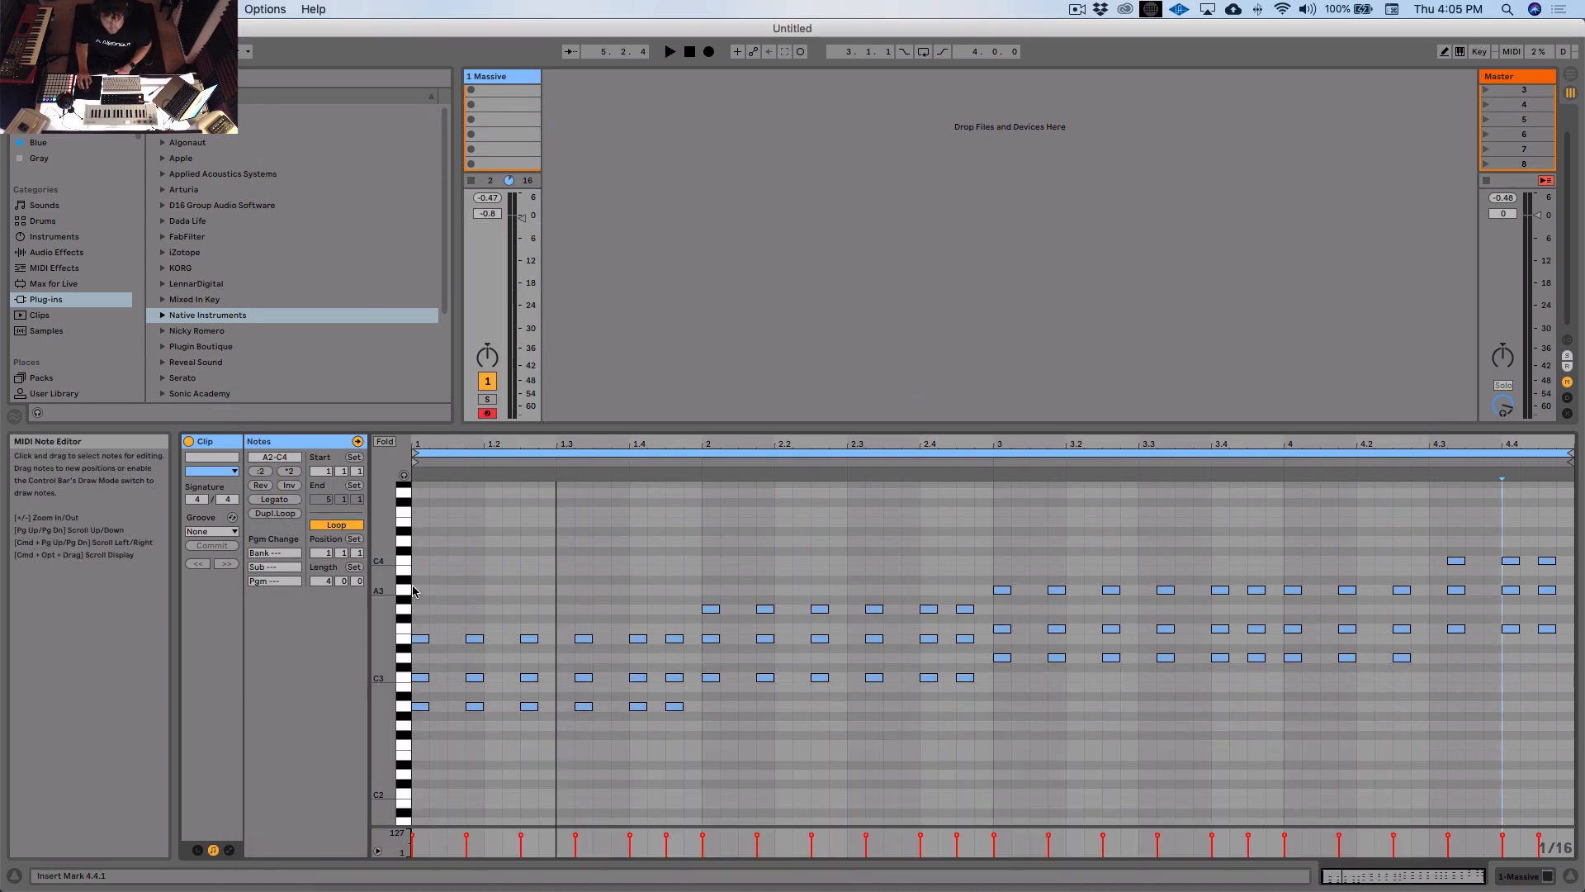
Step: Inspect the opening chords of bars 1, 2 and 3 and the final chords of bar 4 in the note editor
left_click(458, 739)
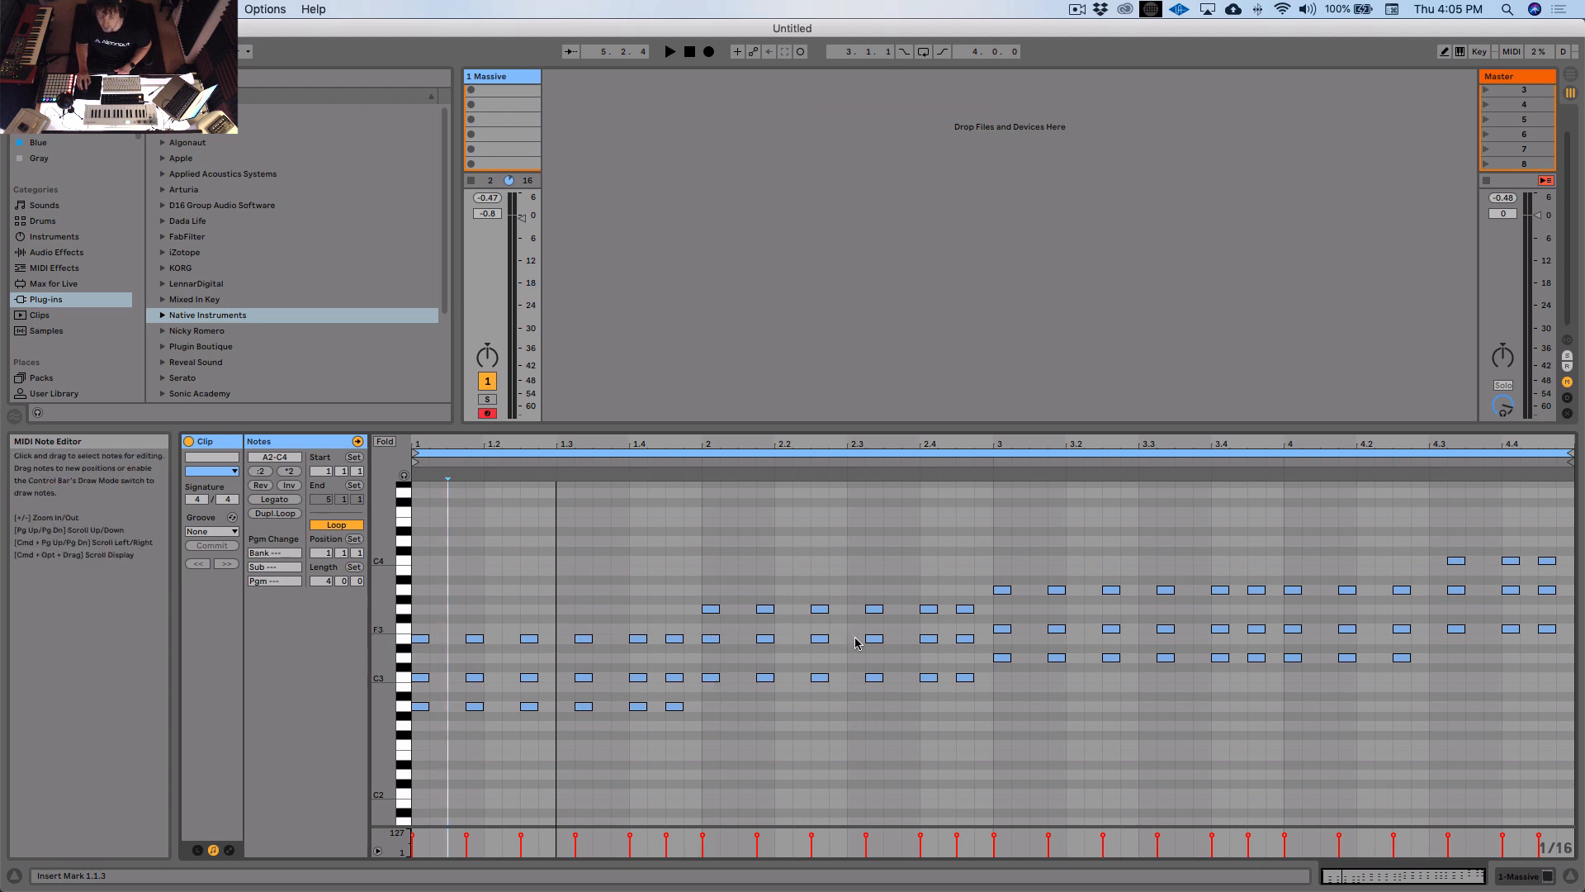
left_click_drag(425, 605, 560, 728)
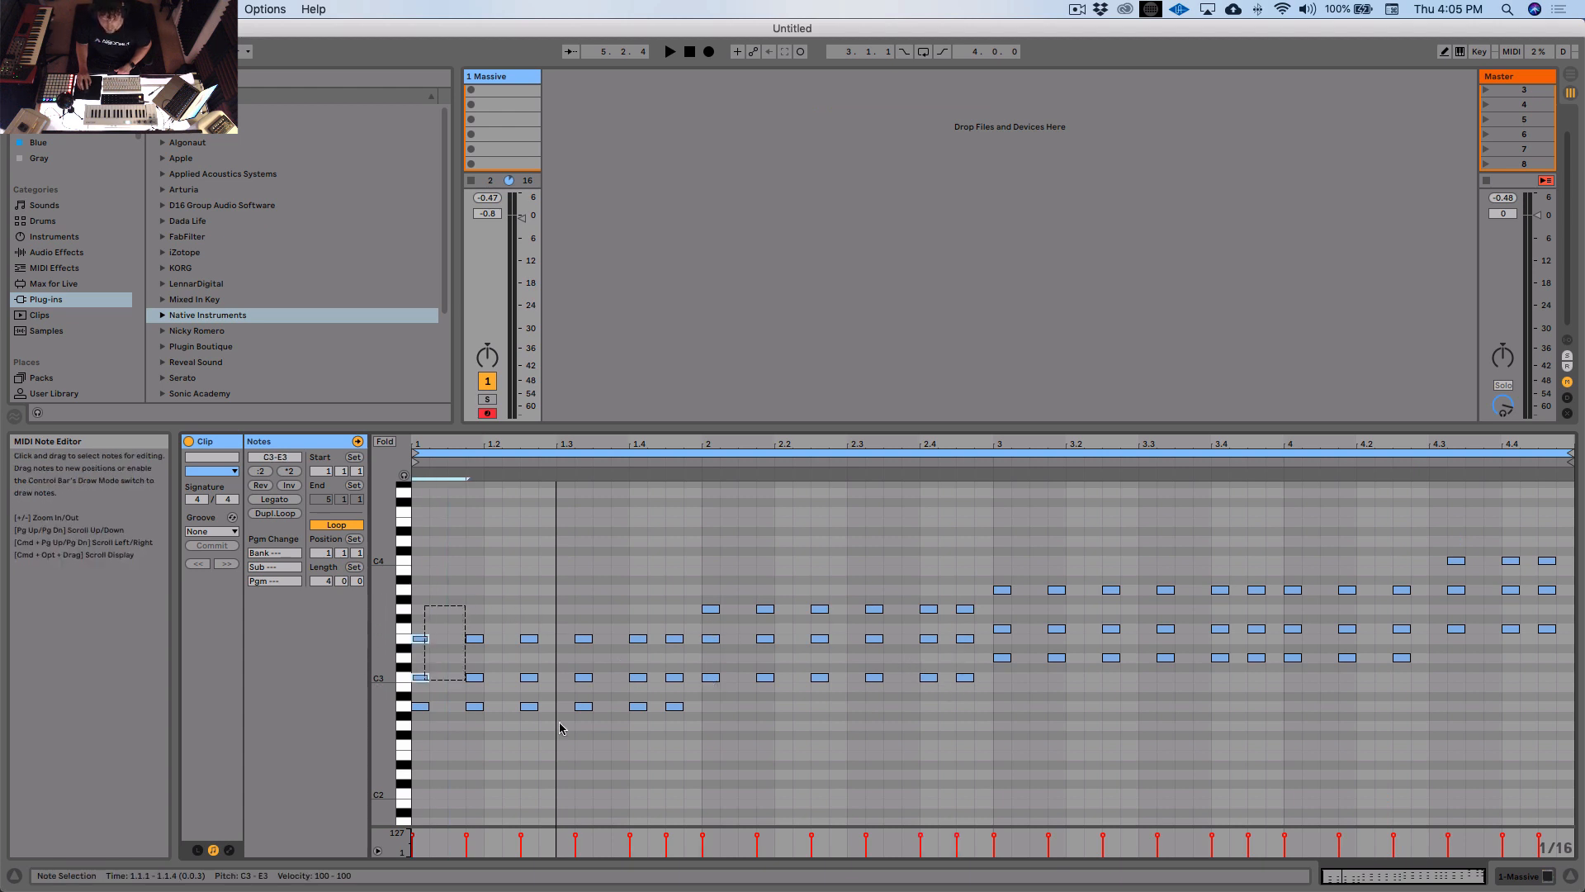
left_click(704, 570)
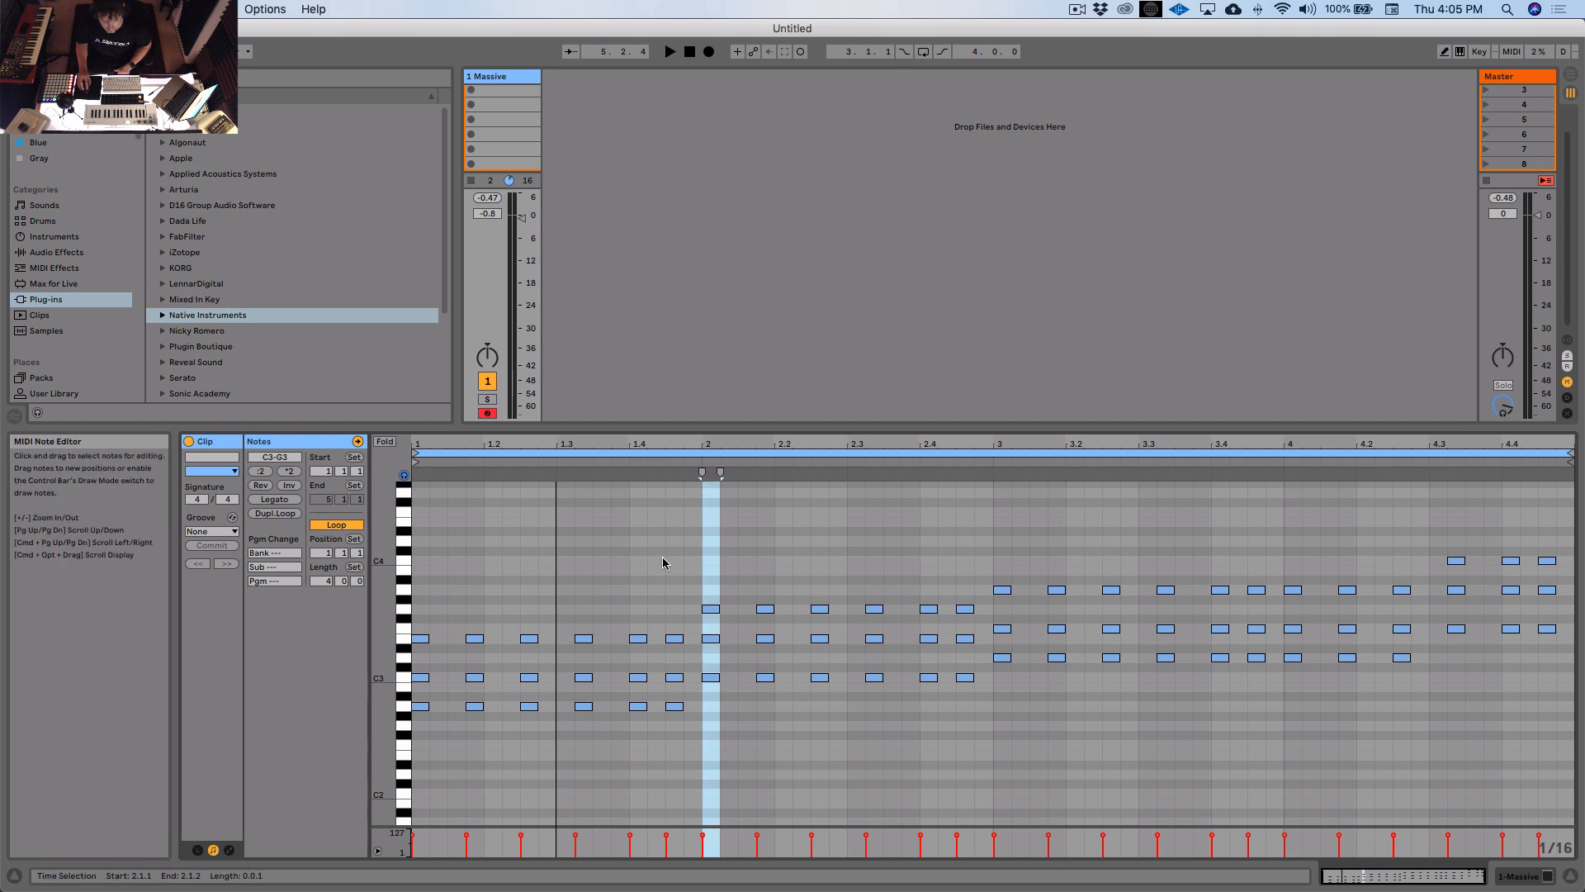
left_click_drag(999, 556, 1047, 711)
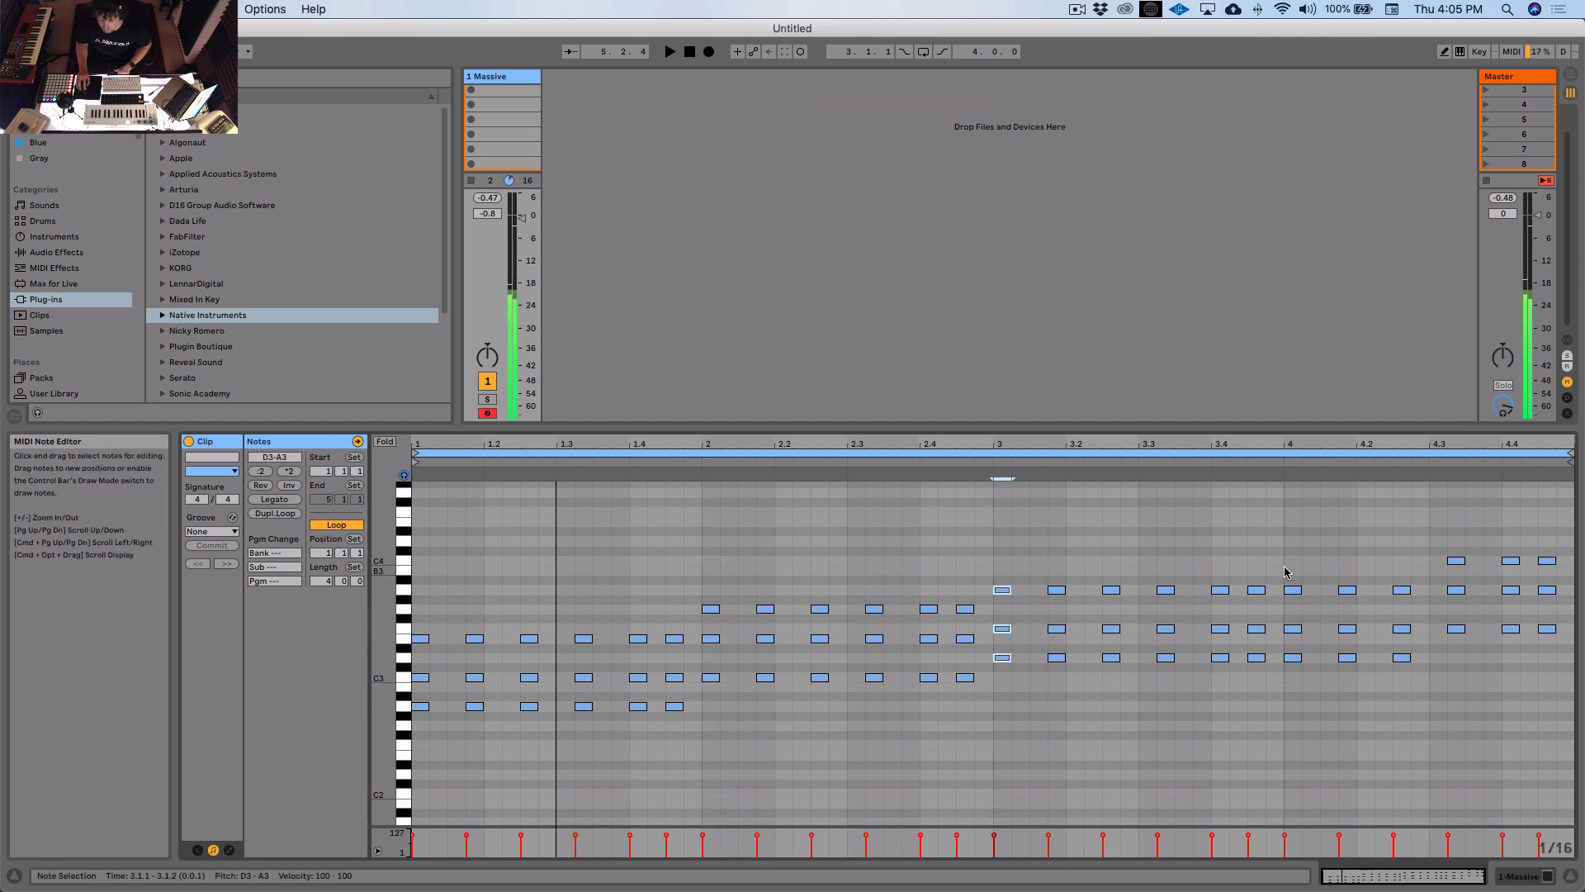
left_click(1471, 652)
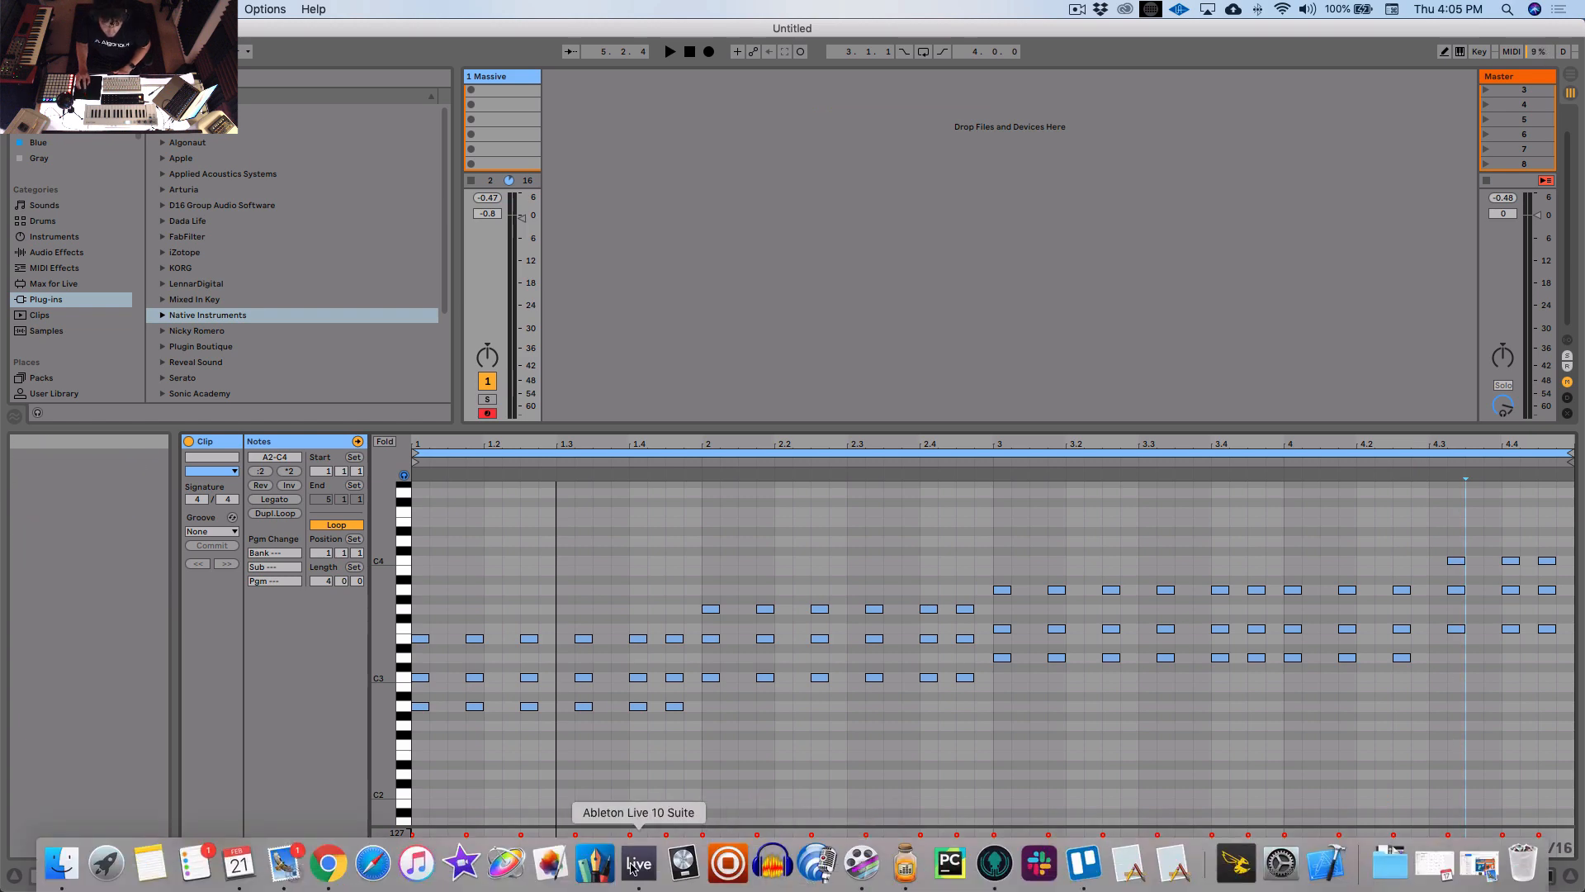
Step: Switch to Google Chrome to examine the suspended 4th and suspended 2nd chord charts, and return to Ableton Live
left_click(328, 863)
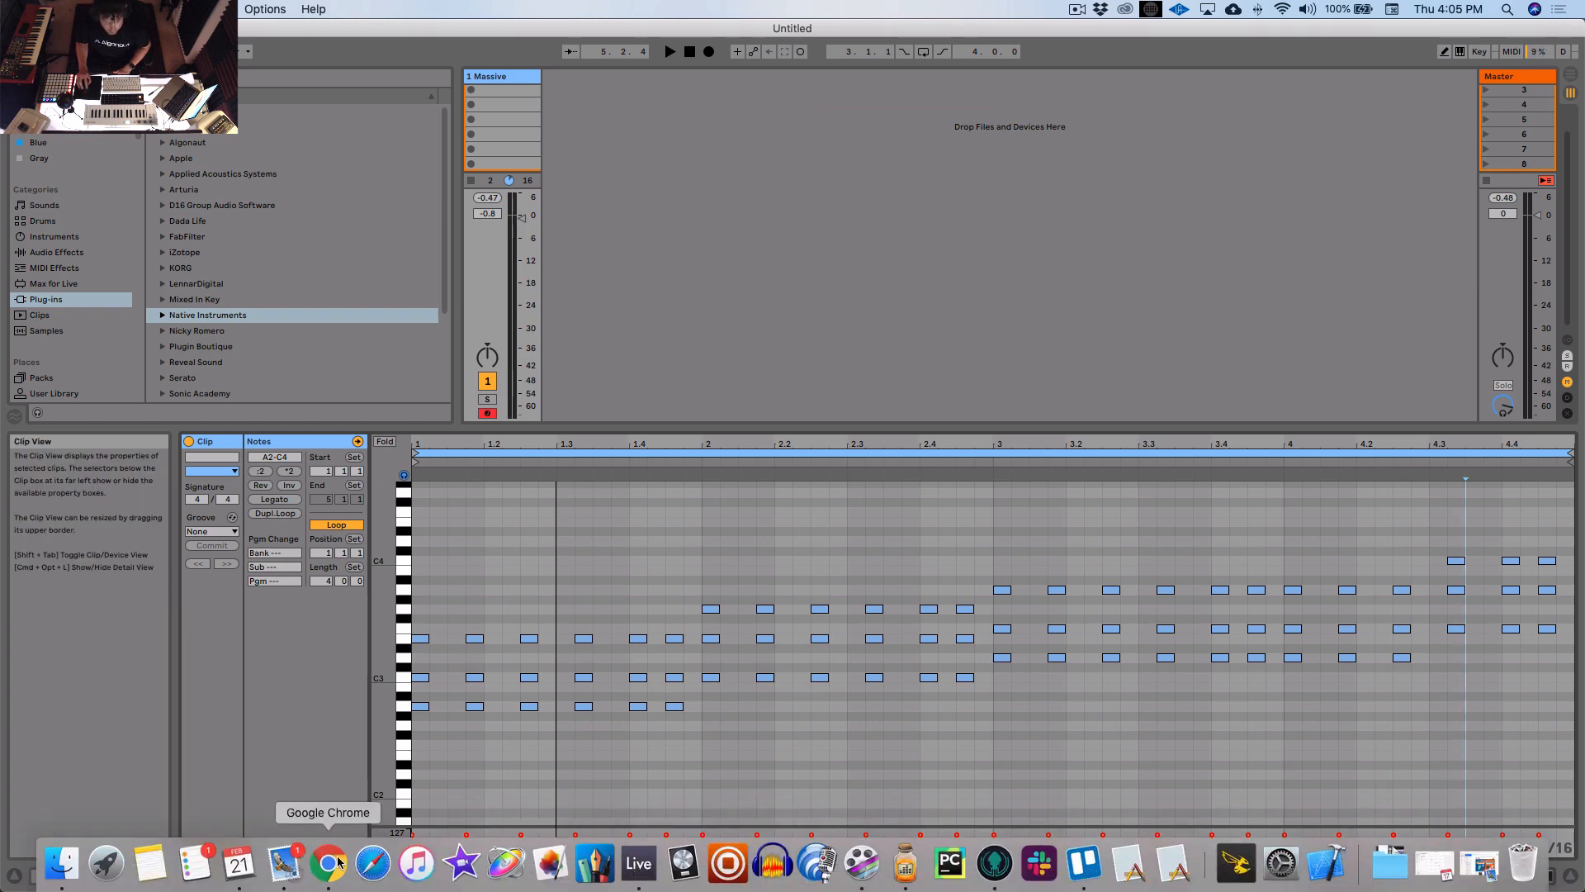
left_click_drag(1009, 766, 1017, 156)
scroll(1176, 571, "down", 10)
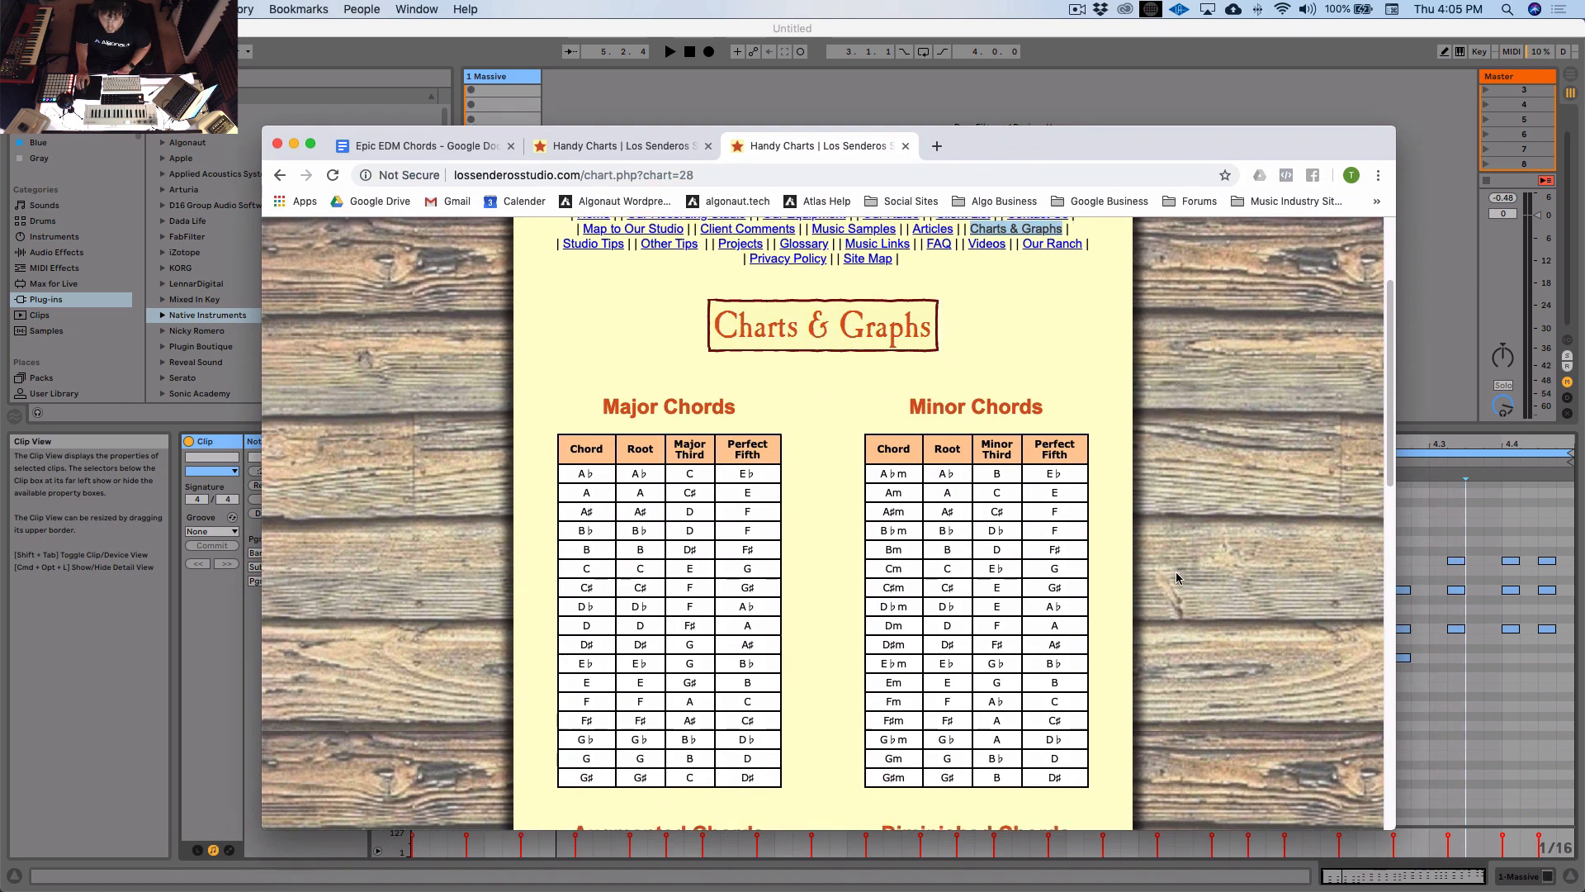
scroll(1176, 571, "down", 3)
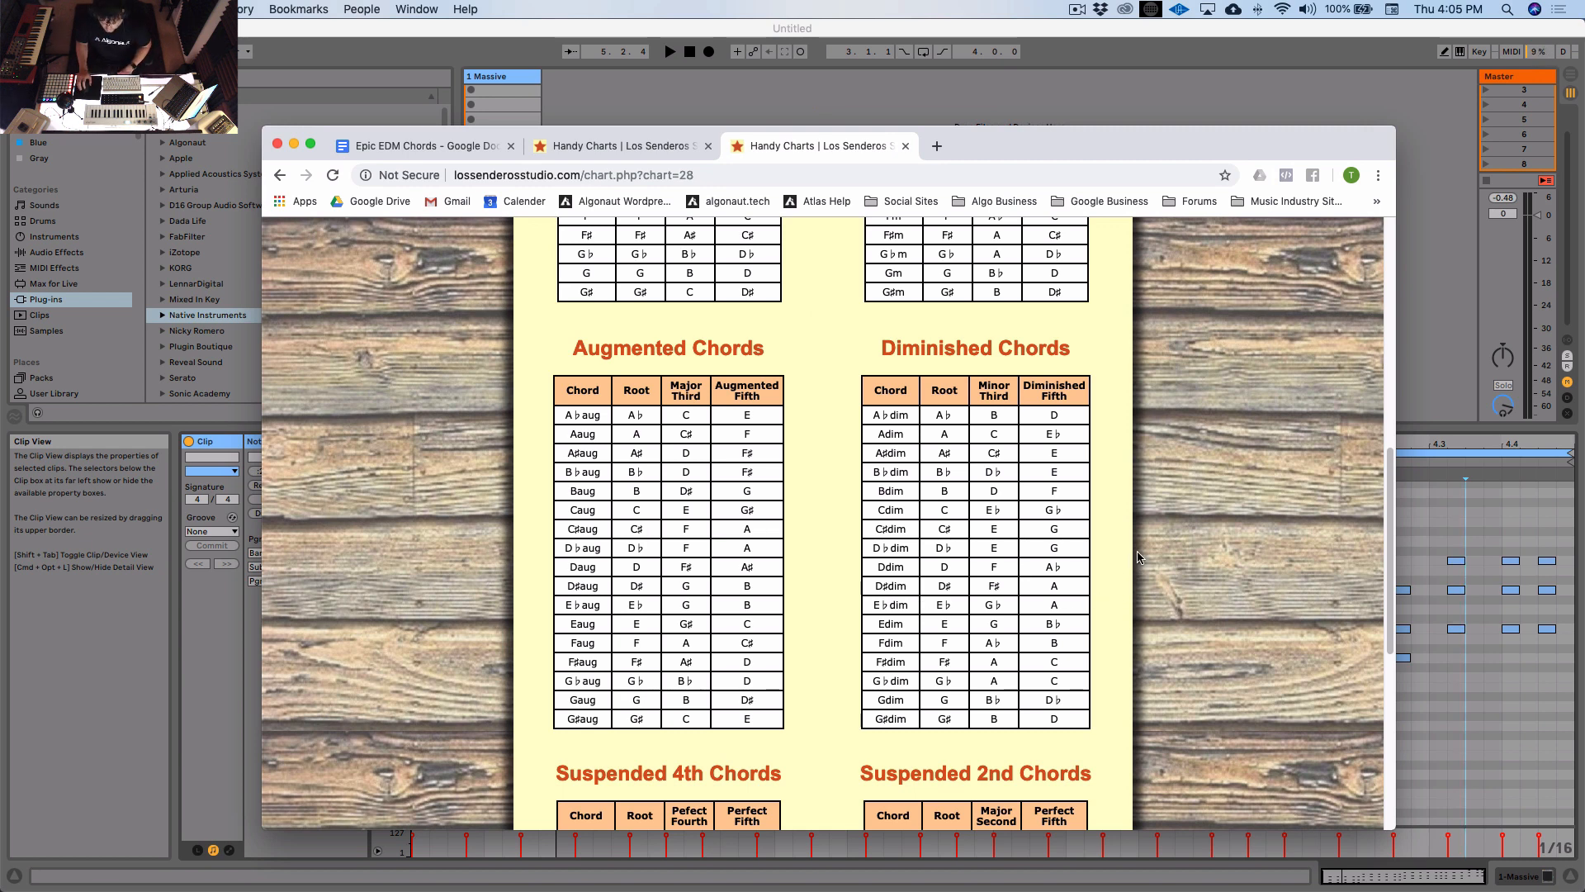
scroll(1135, 559, "down", 9)
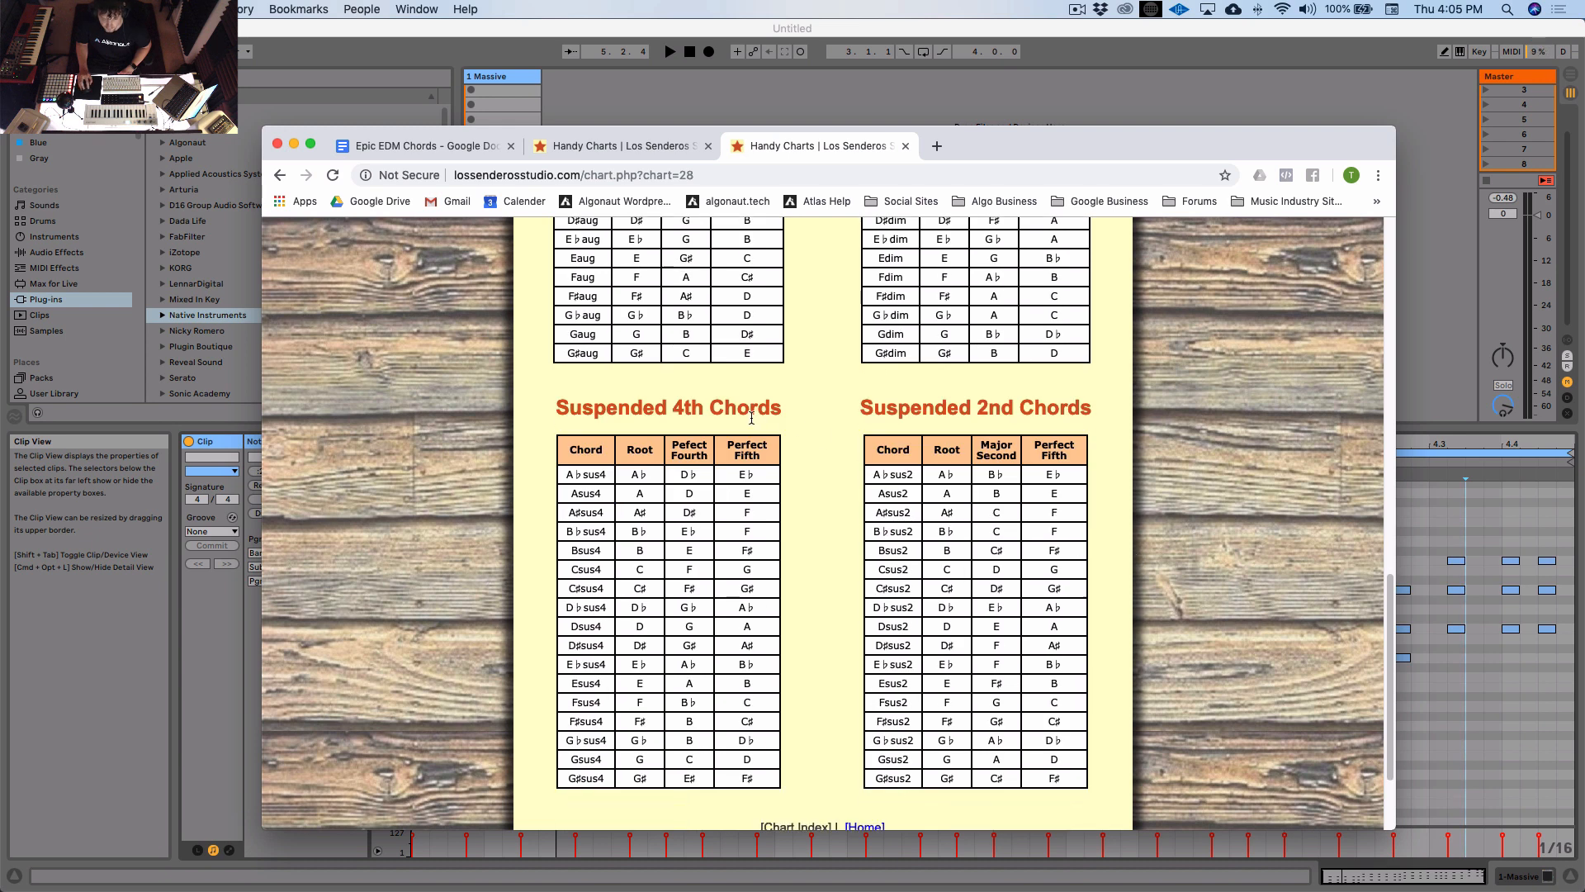
scroll(1115, 491, "down", 1)
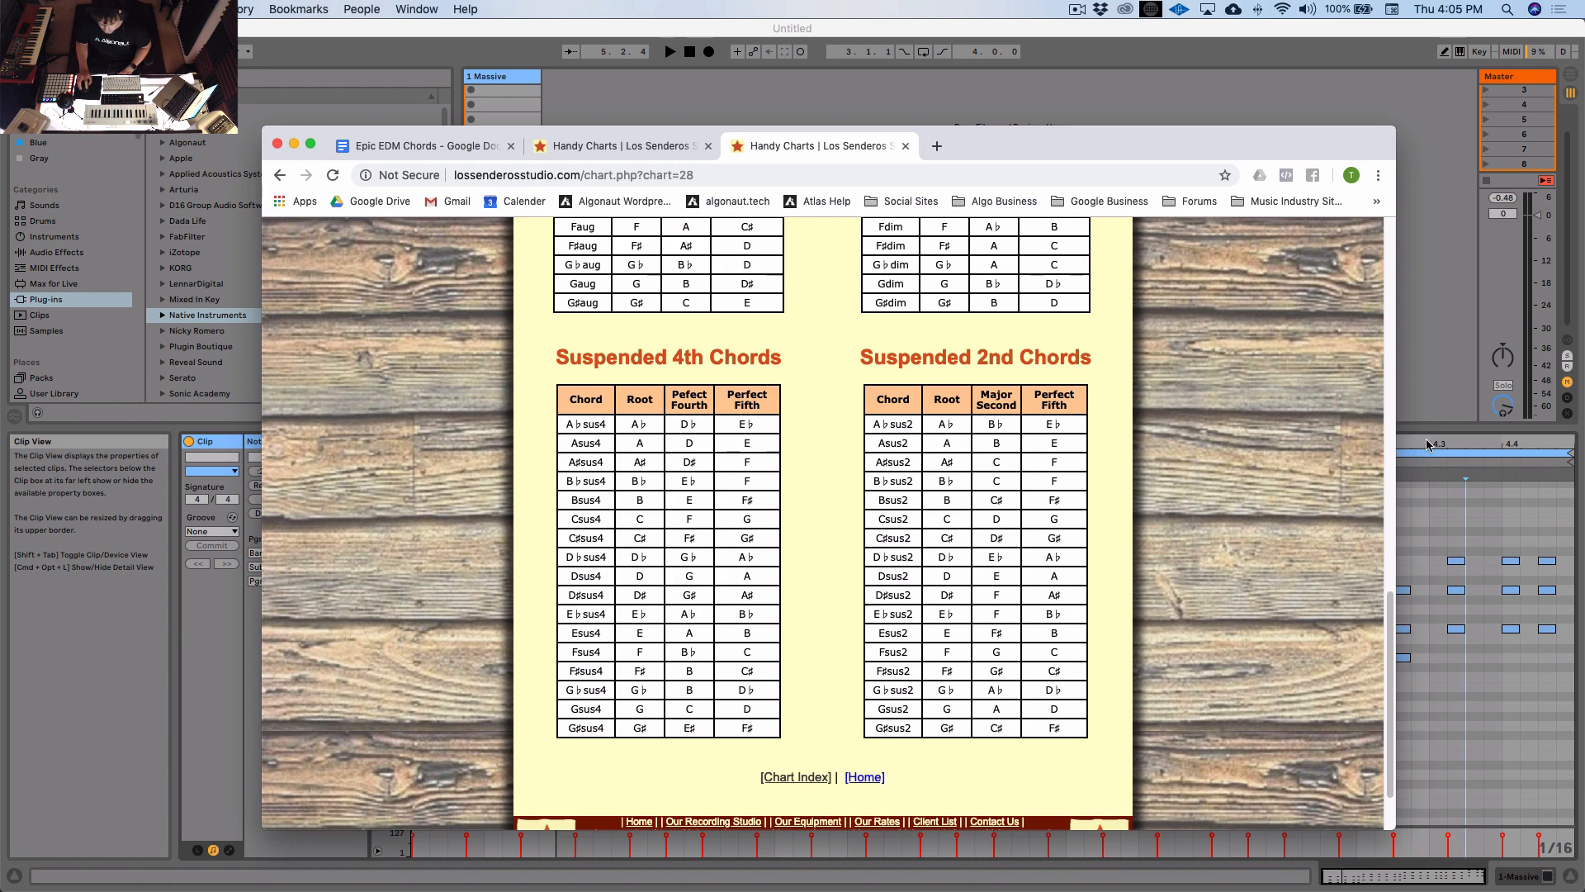
left_click_drag(1113, 142, 0, 500)
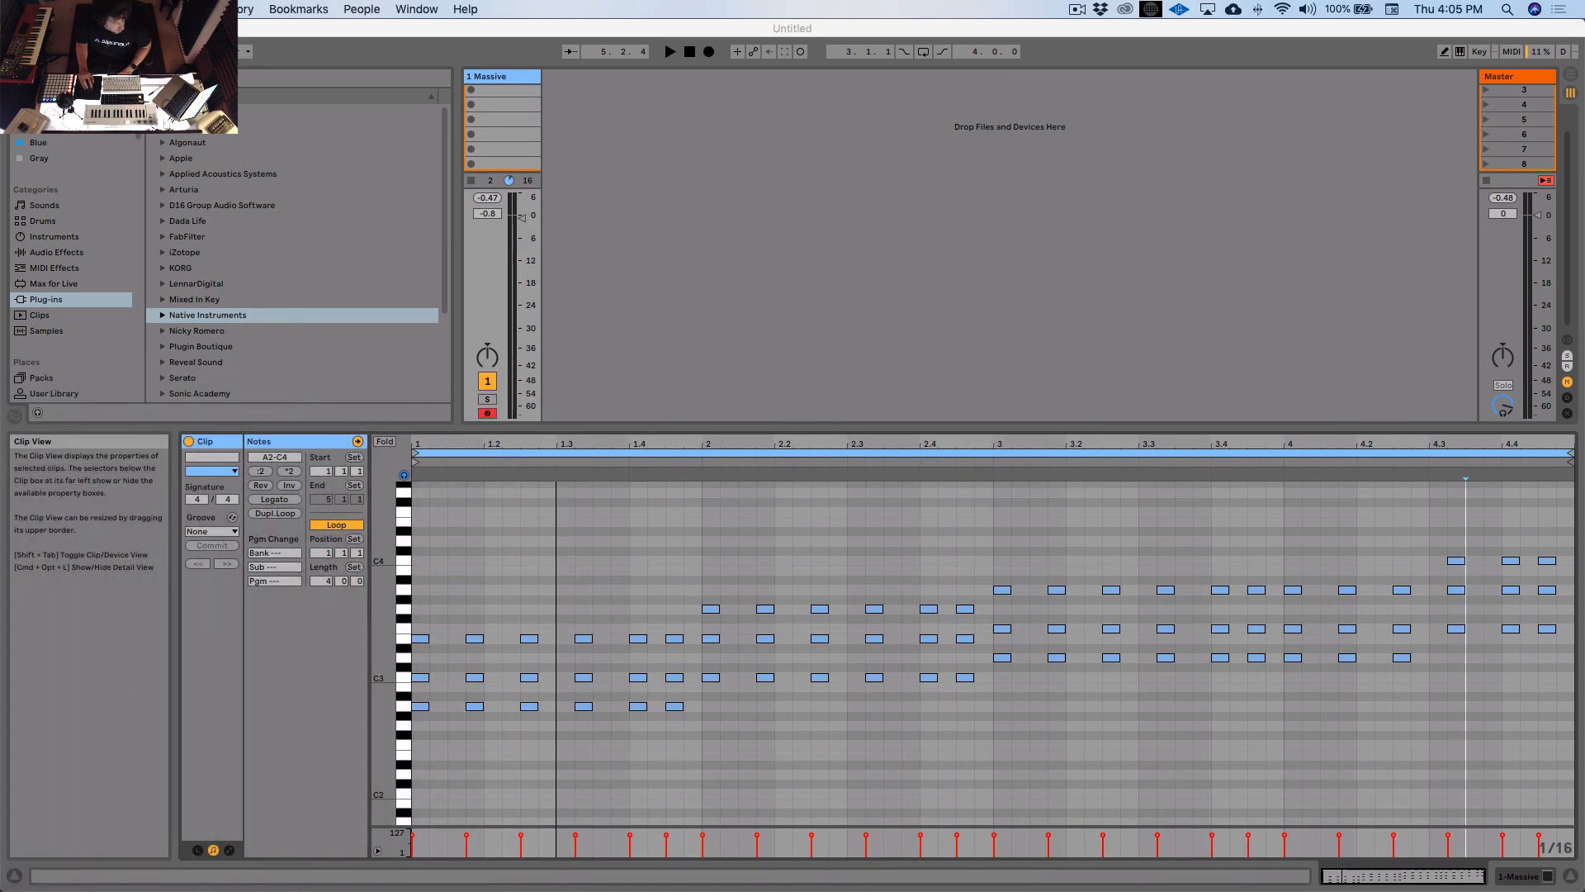
left_click(871, 550)
left_click(721, 580)
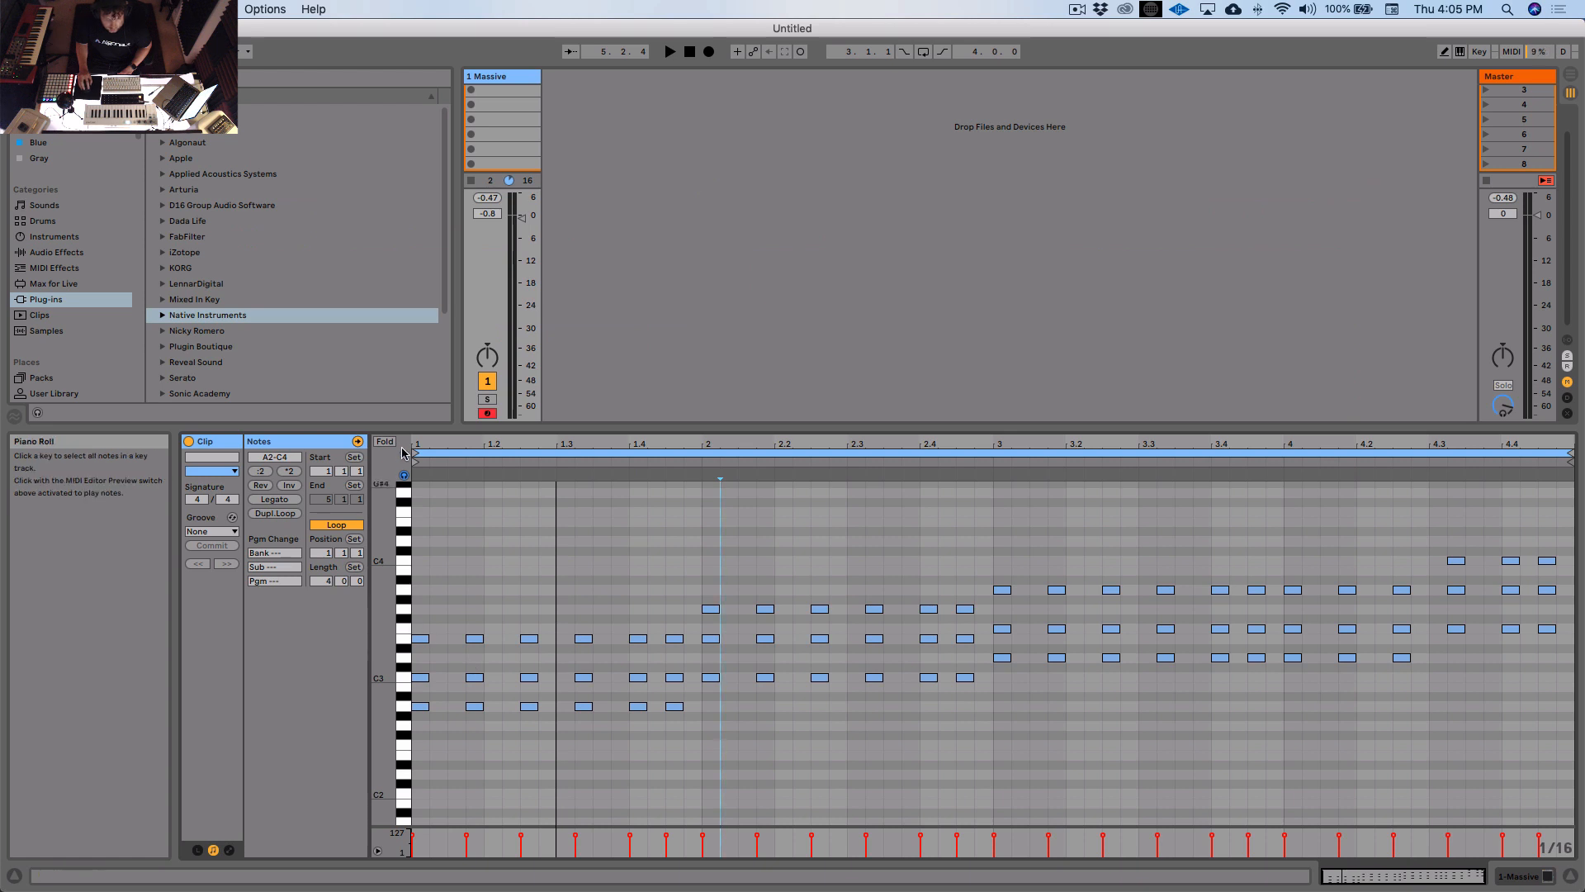
left_click_drag(418, 445, 417, 495)
left_click(609, 660)
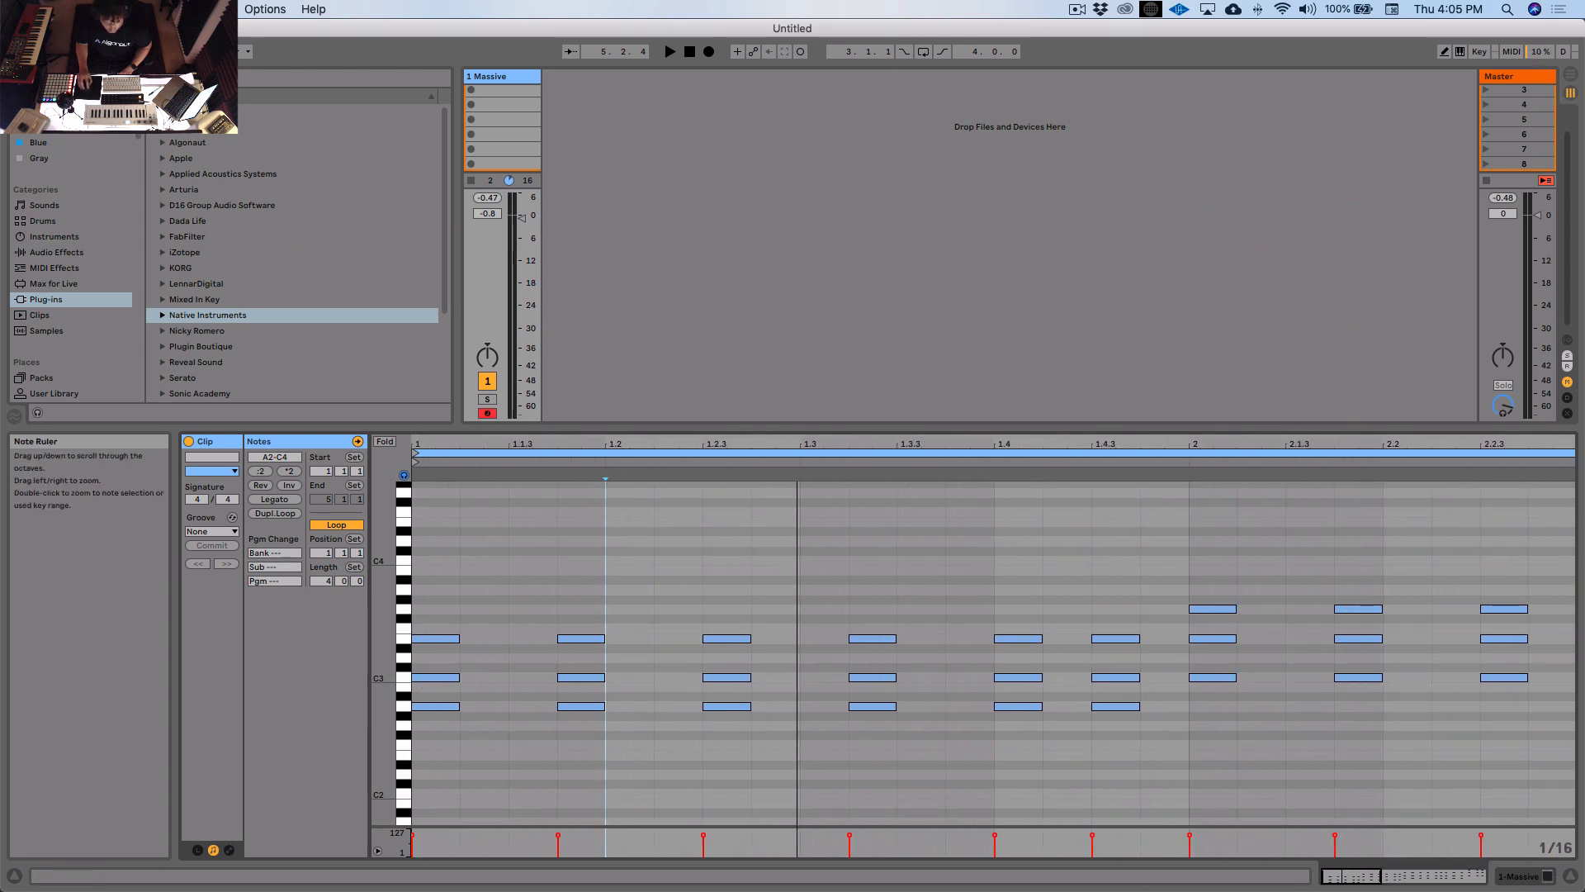
left_click_drag(384, 719, 396, 717)
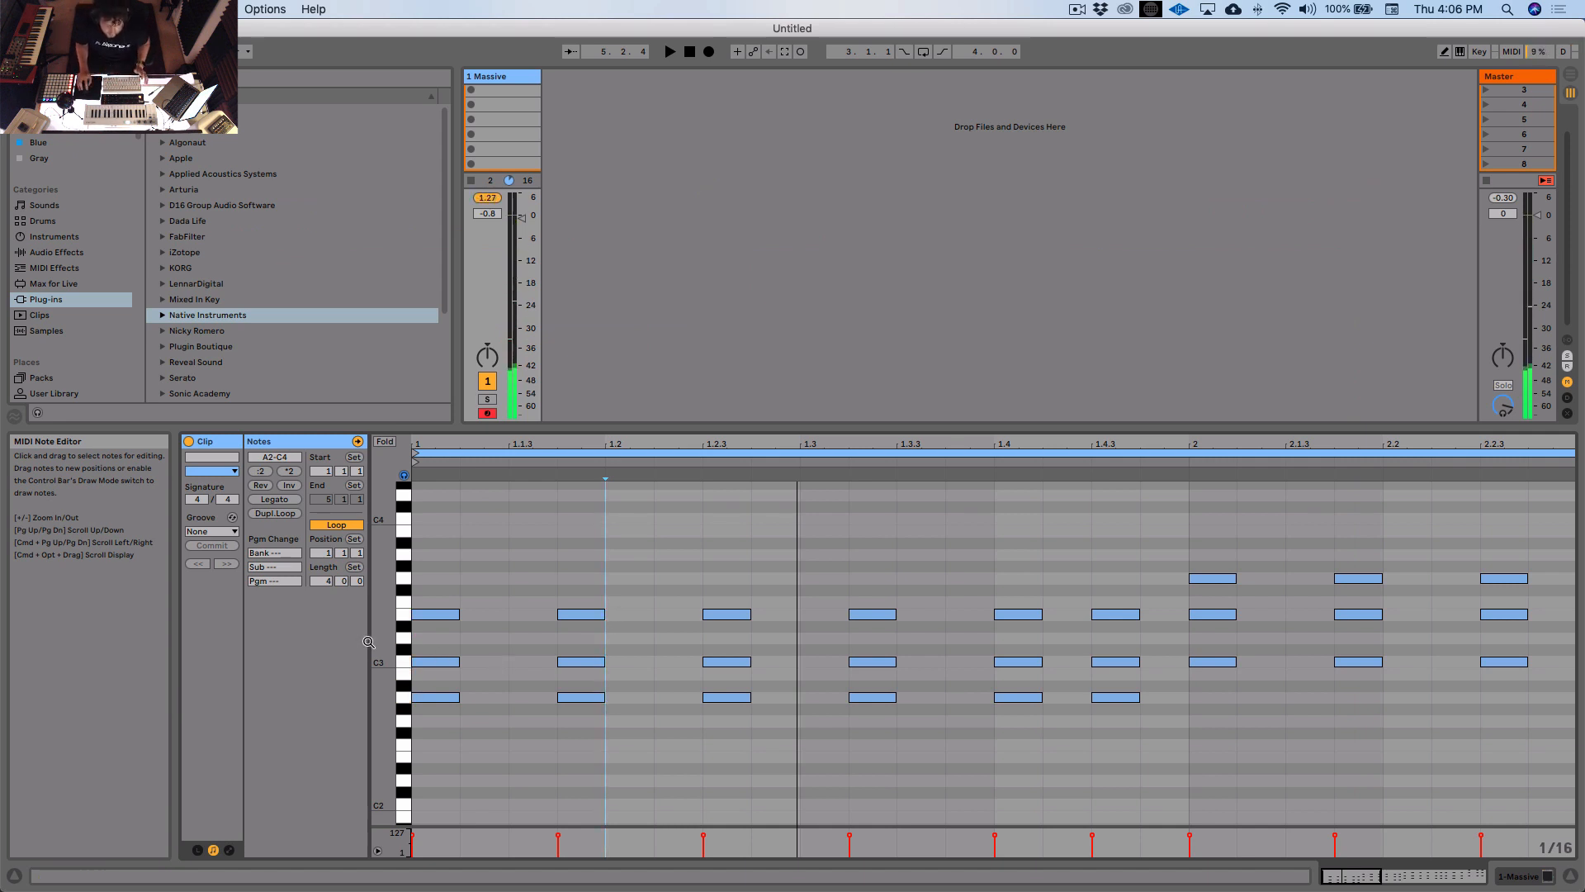
left_click_drag(379, 641, 351, 639)
left_click_drag(636, 447, 636, 413)
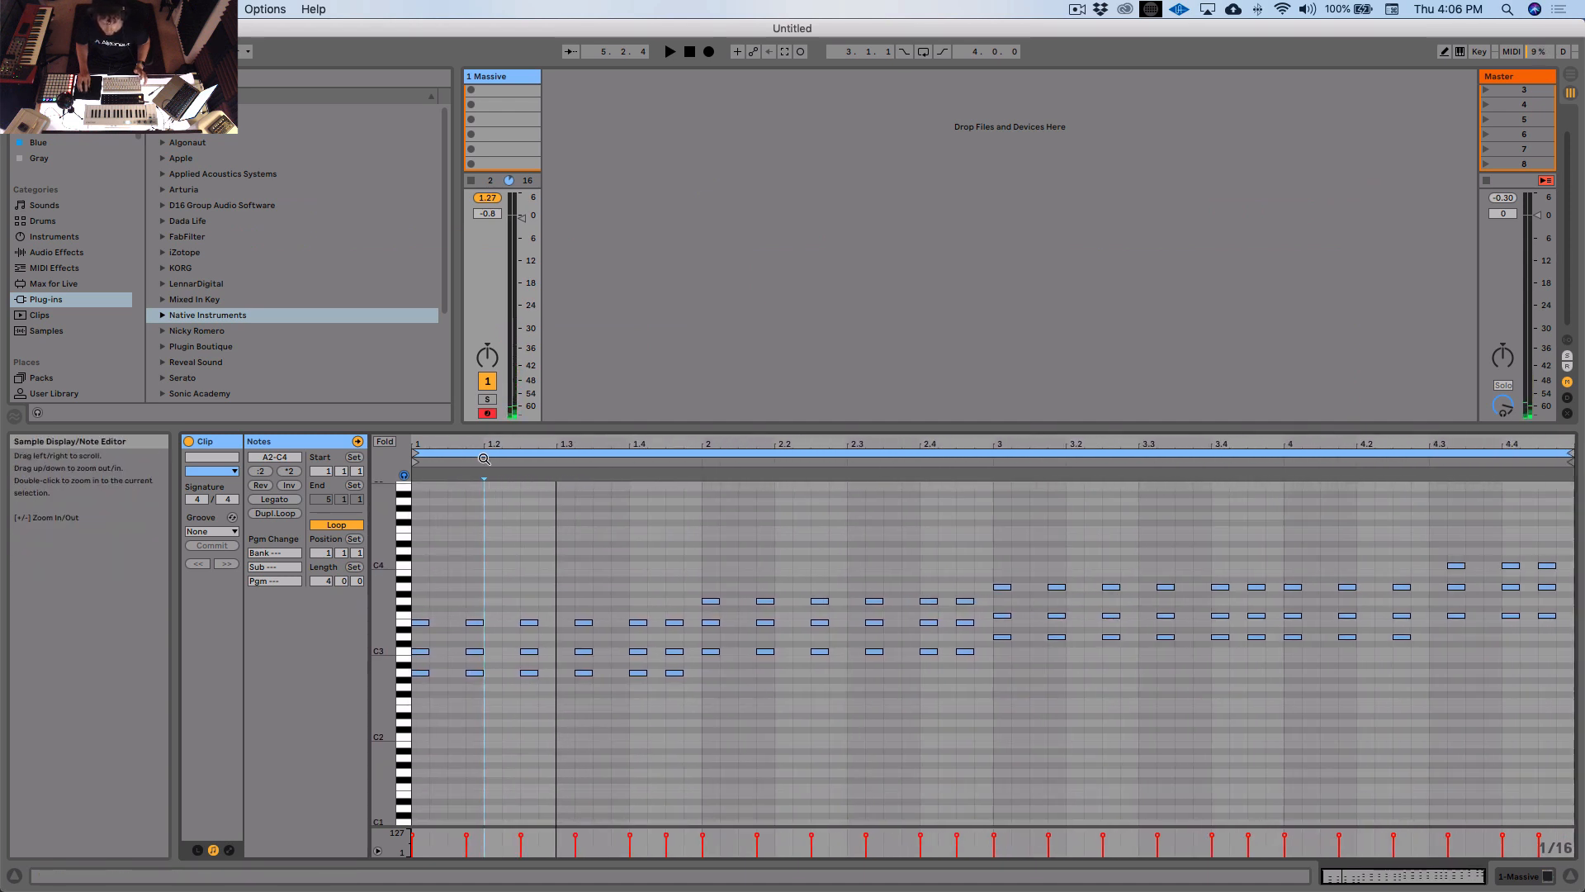
Step: Play the clip from beat 1.3 and lower the C3 notes in the last two chords of bar 1 one semitone to B2
left_click(546, 578)
left_click(553, 573)
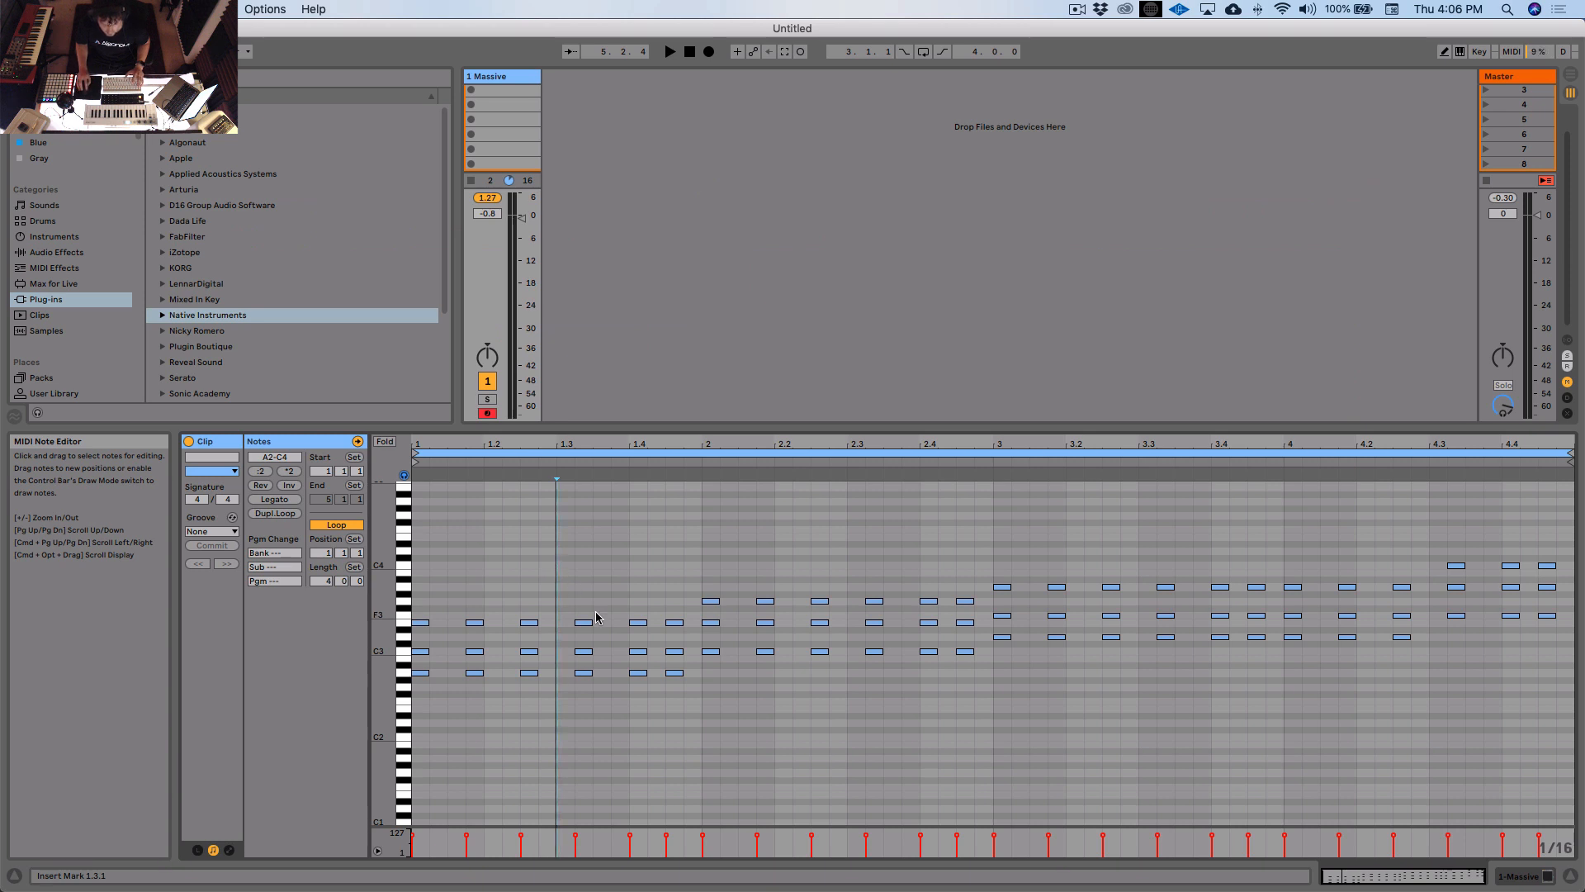
key("space")
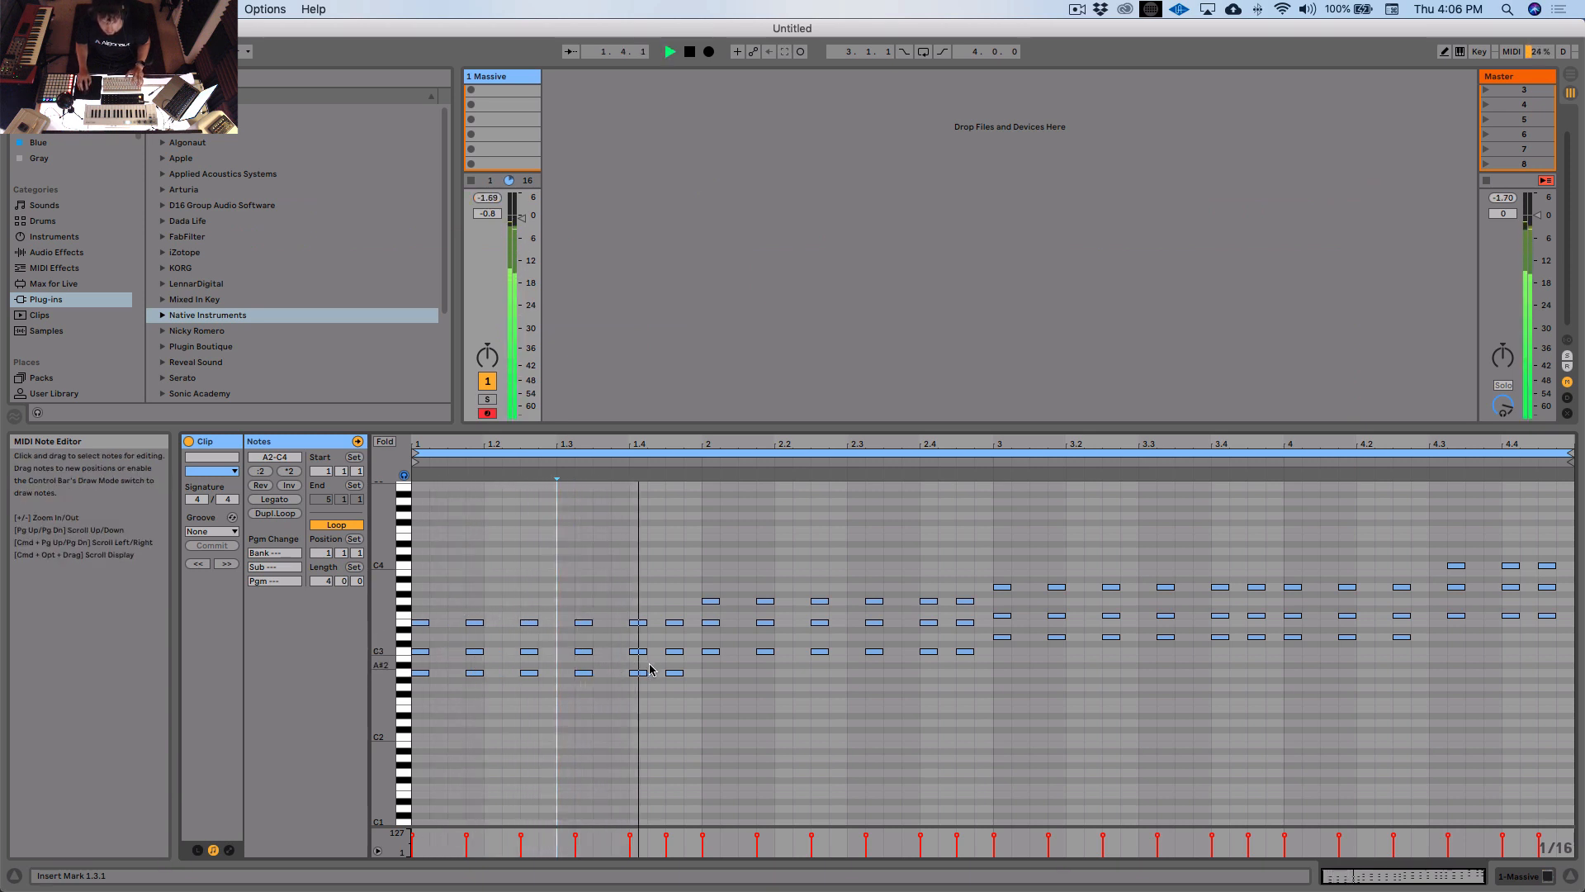
left_click_drag(627, 643, 681, 656)
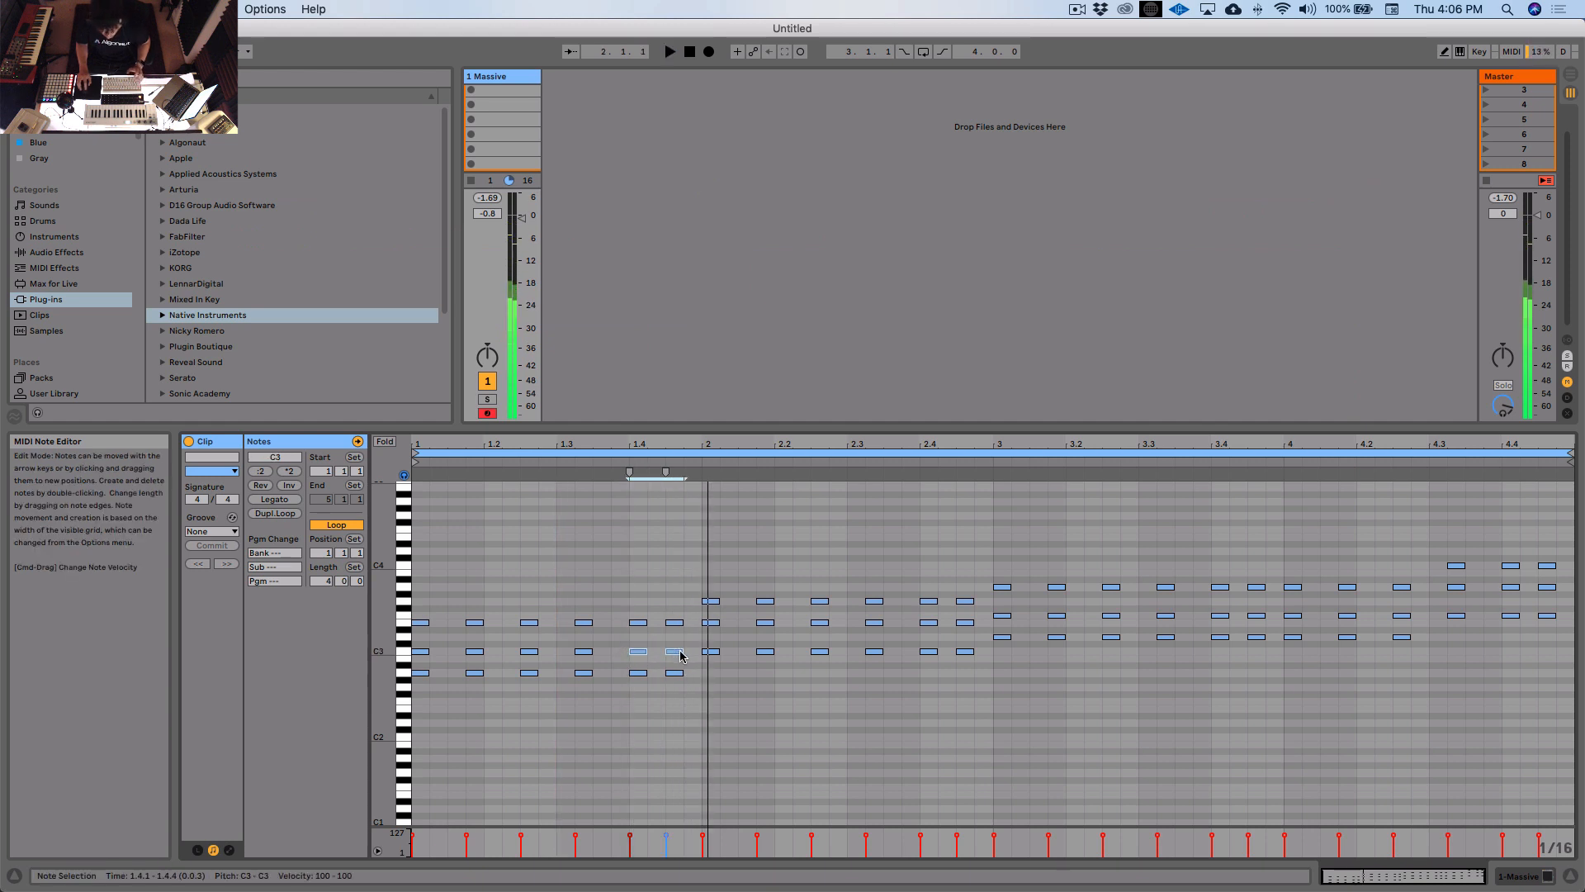
key("Down")
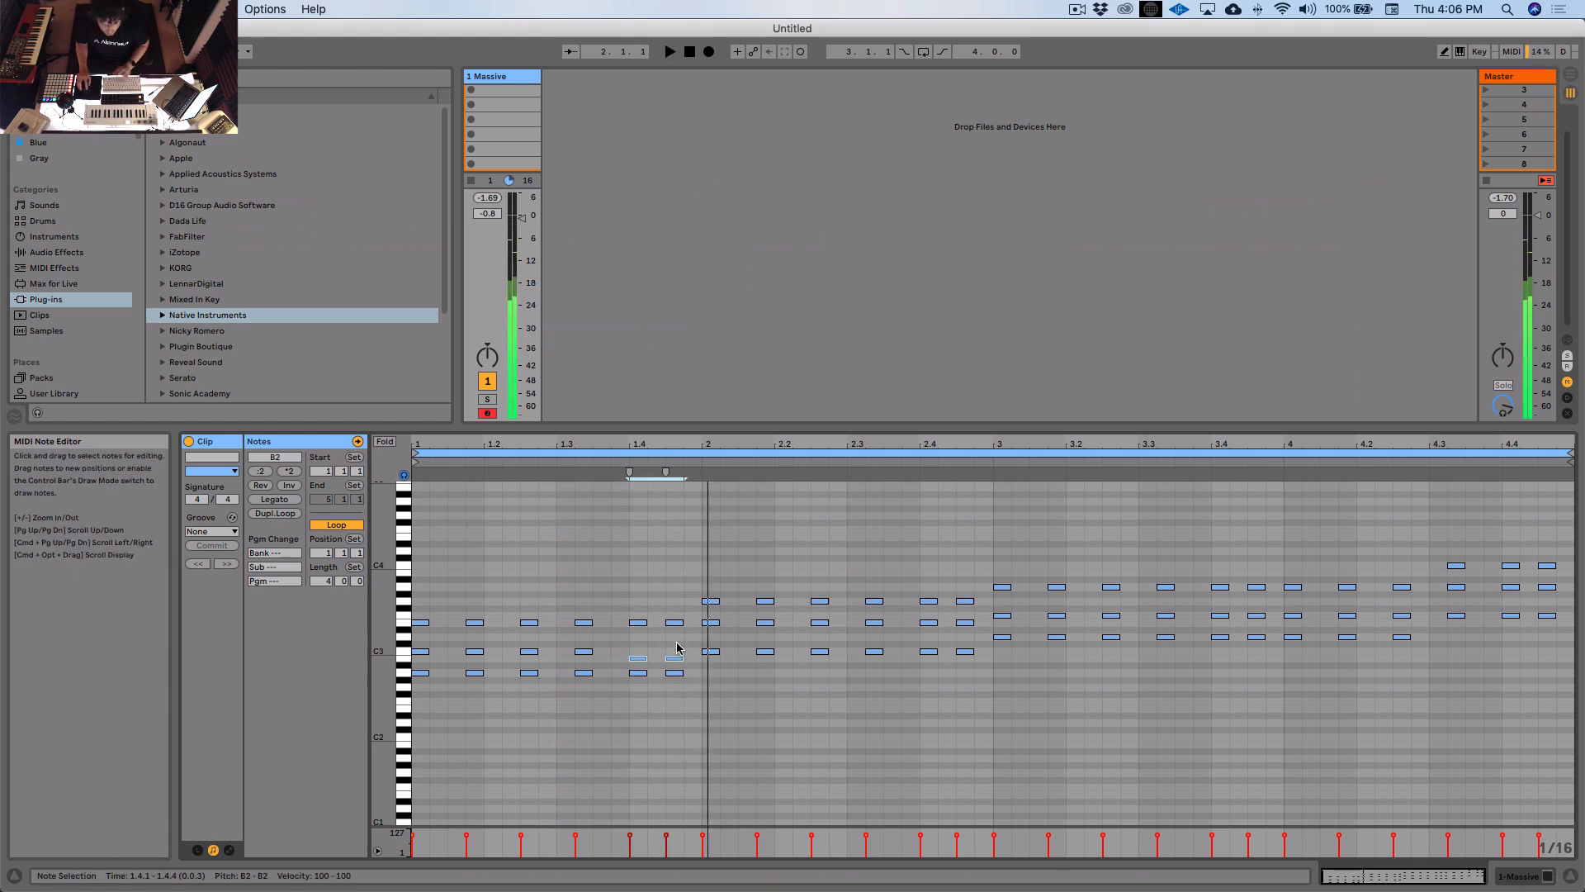
left_click_drag(382, 659, 415, 660)
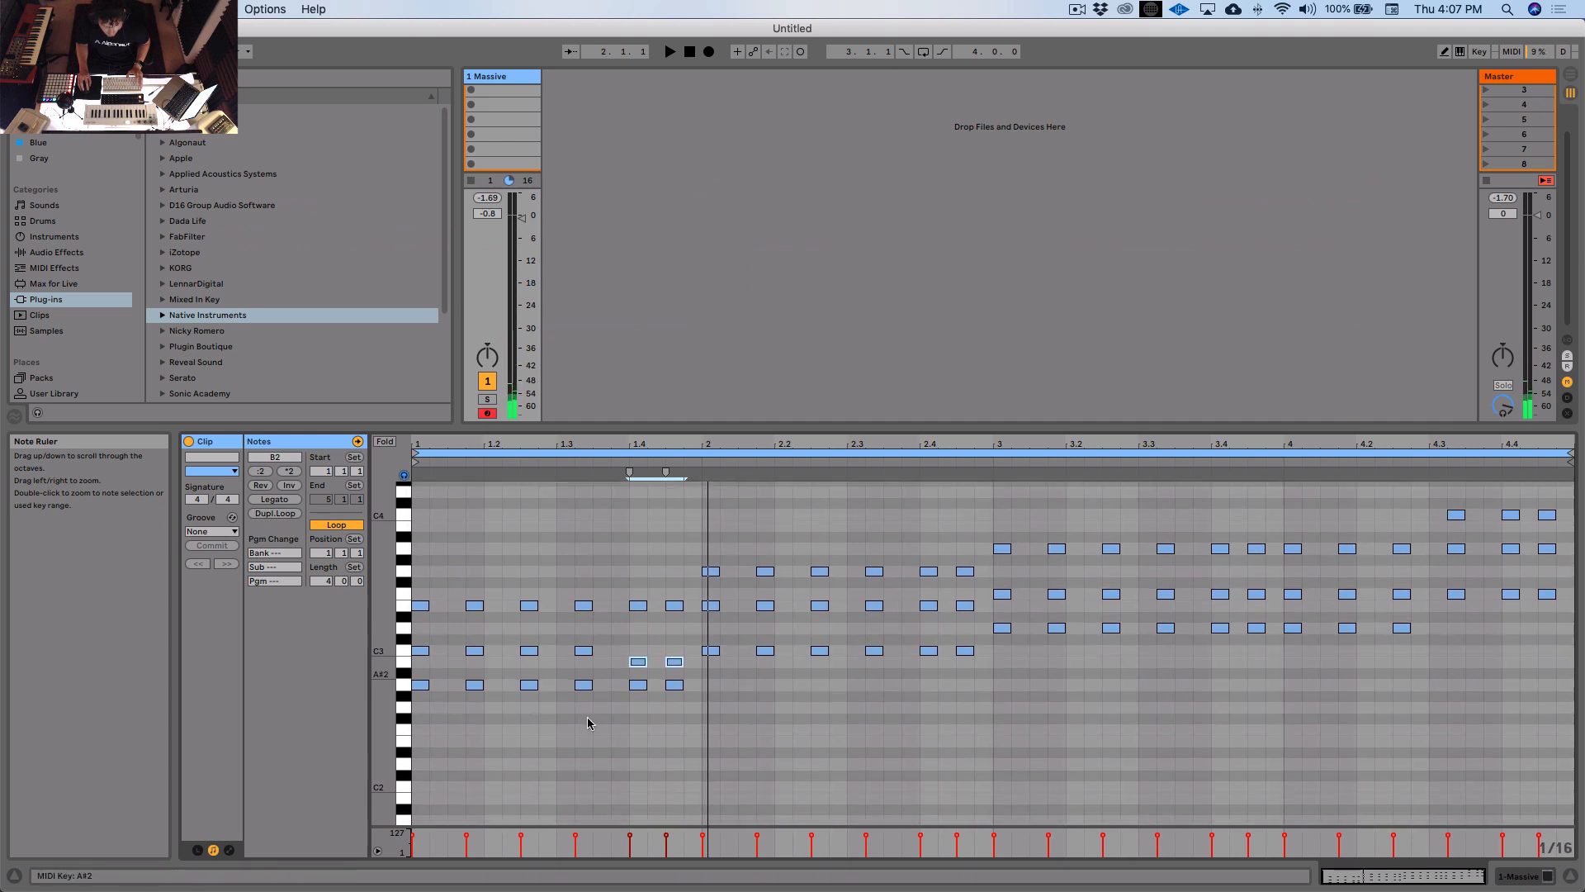
Step: Play the clip and lower the E3 notes in the last two chords of bar 2 to D3
left_click(628, 646)
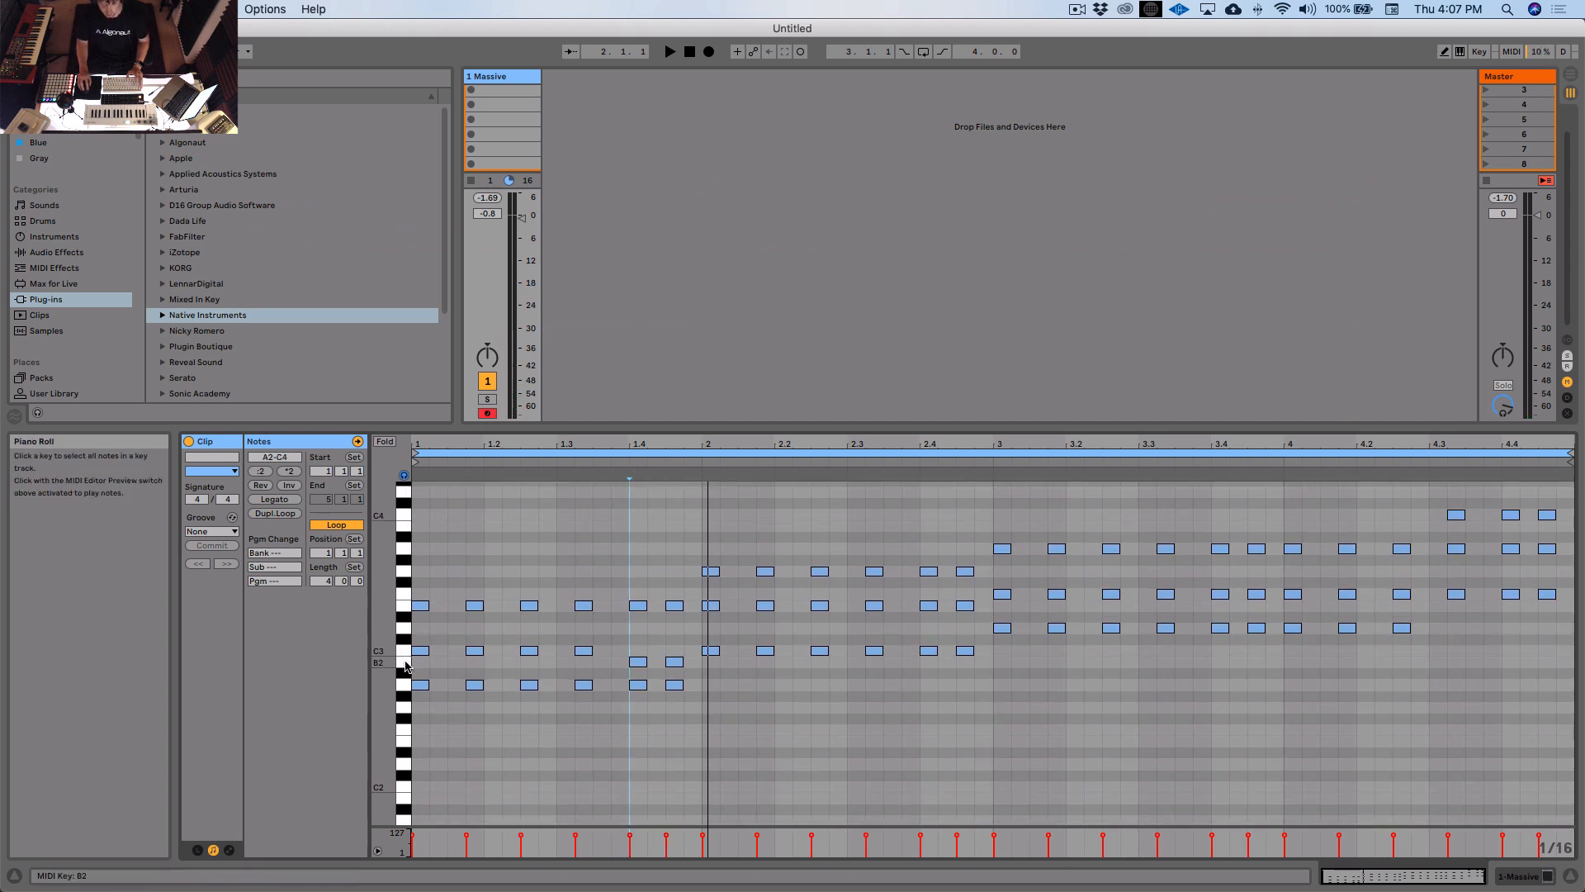
key("space")
left_click(721, 699)
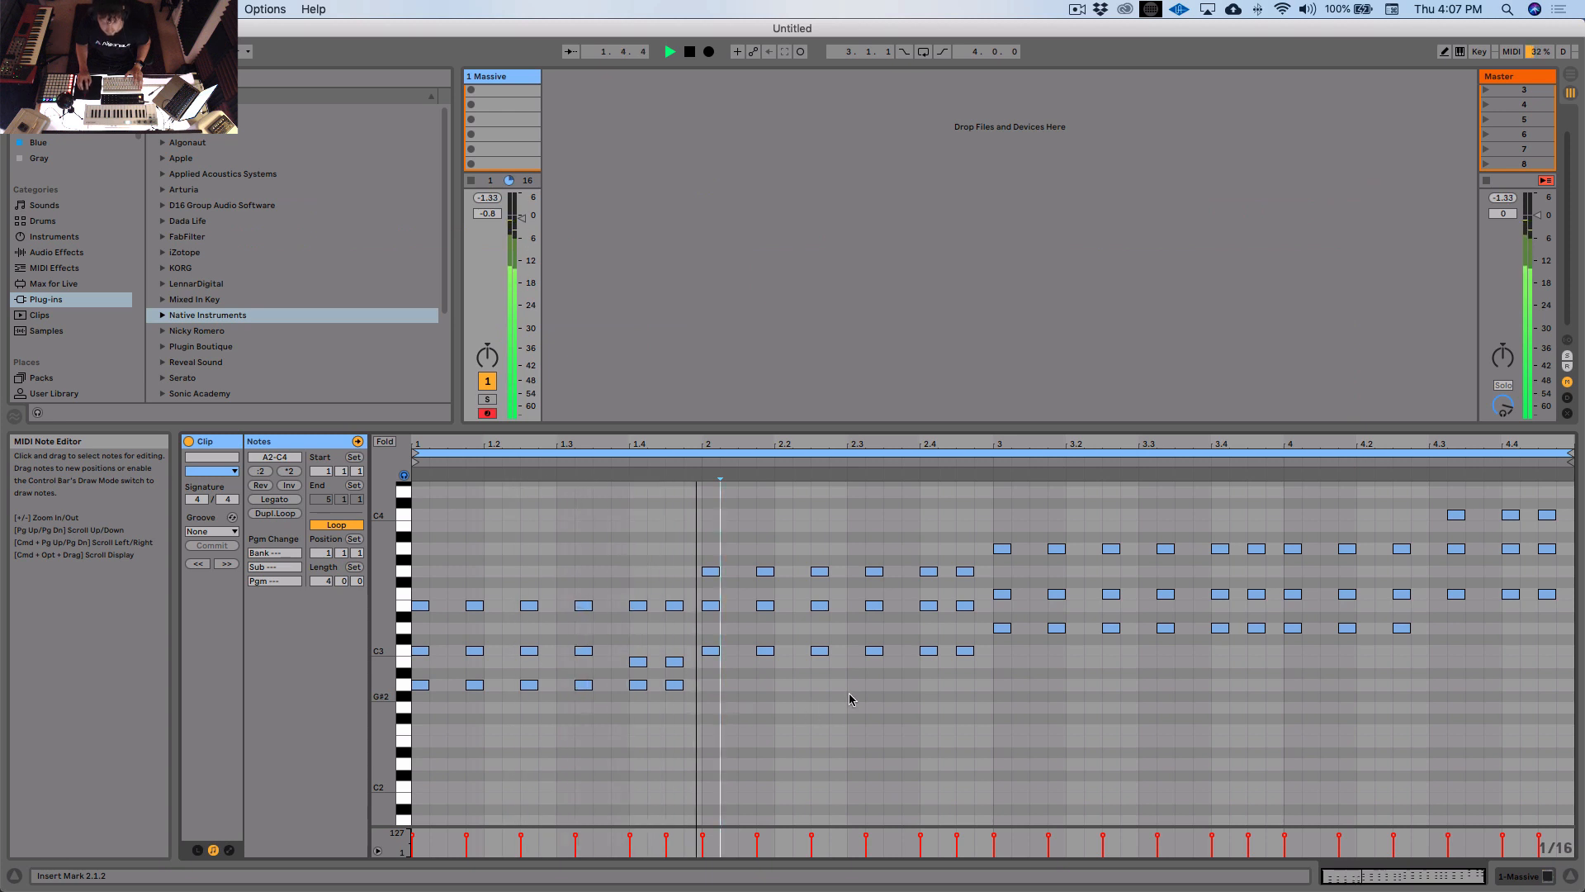
left_click_drag(915, 599, 967, 615)
key("space")
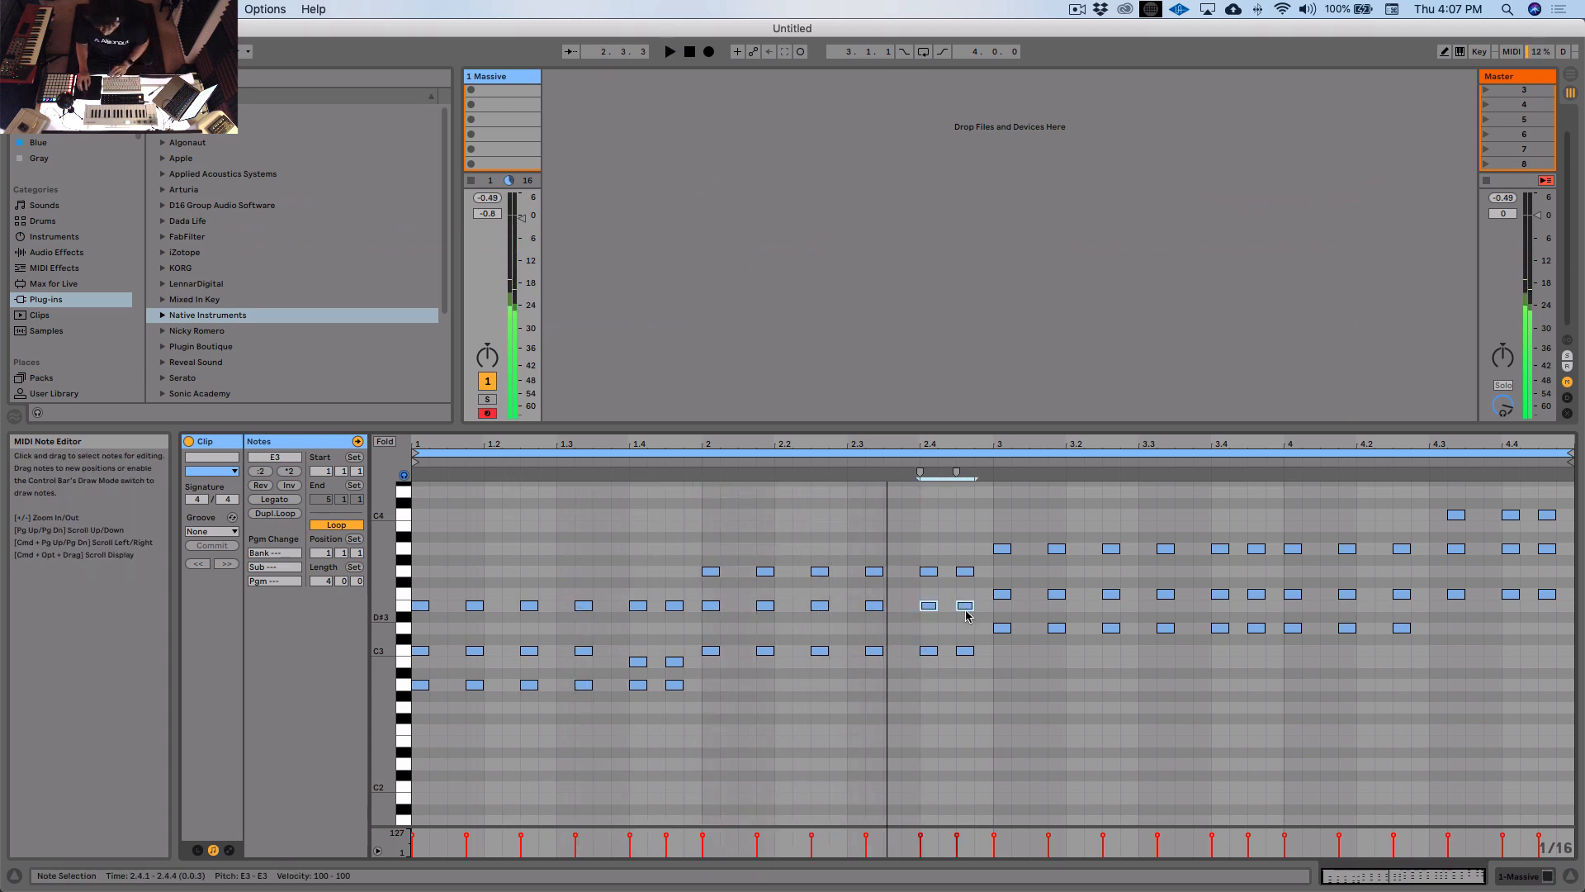
key("Down")
key("Down")
left_click(954, 607)
key("space")
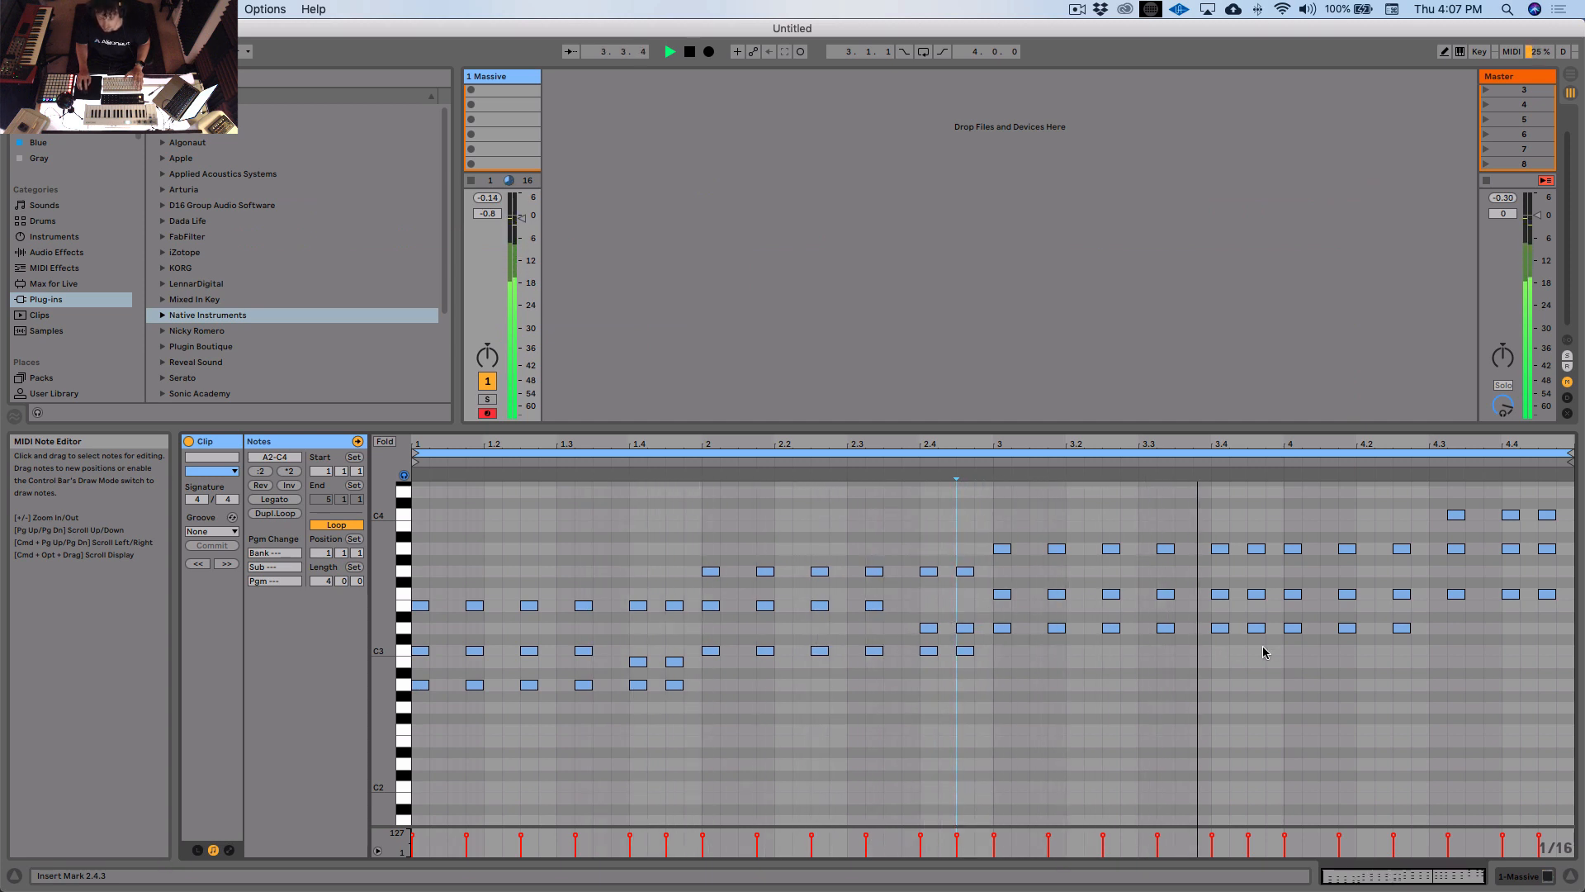
Step: Try raising the F3 notes in the first three chords of bar 4 to G3 and play the clip
left_click_drag(1285, 588, 1403, 607)
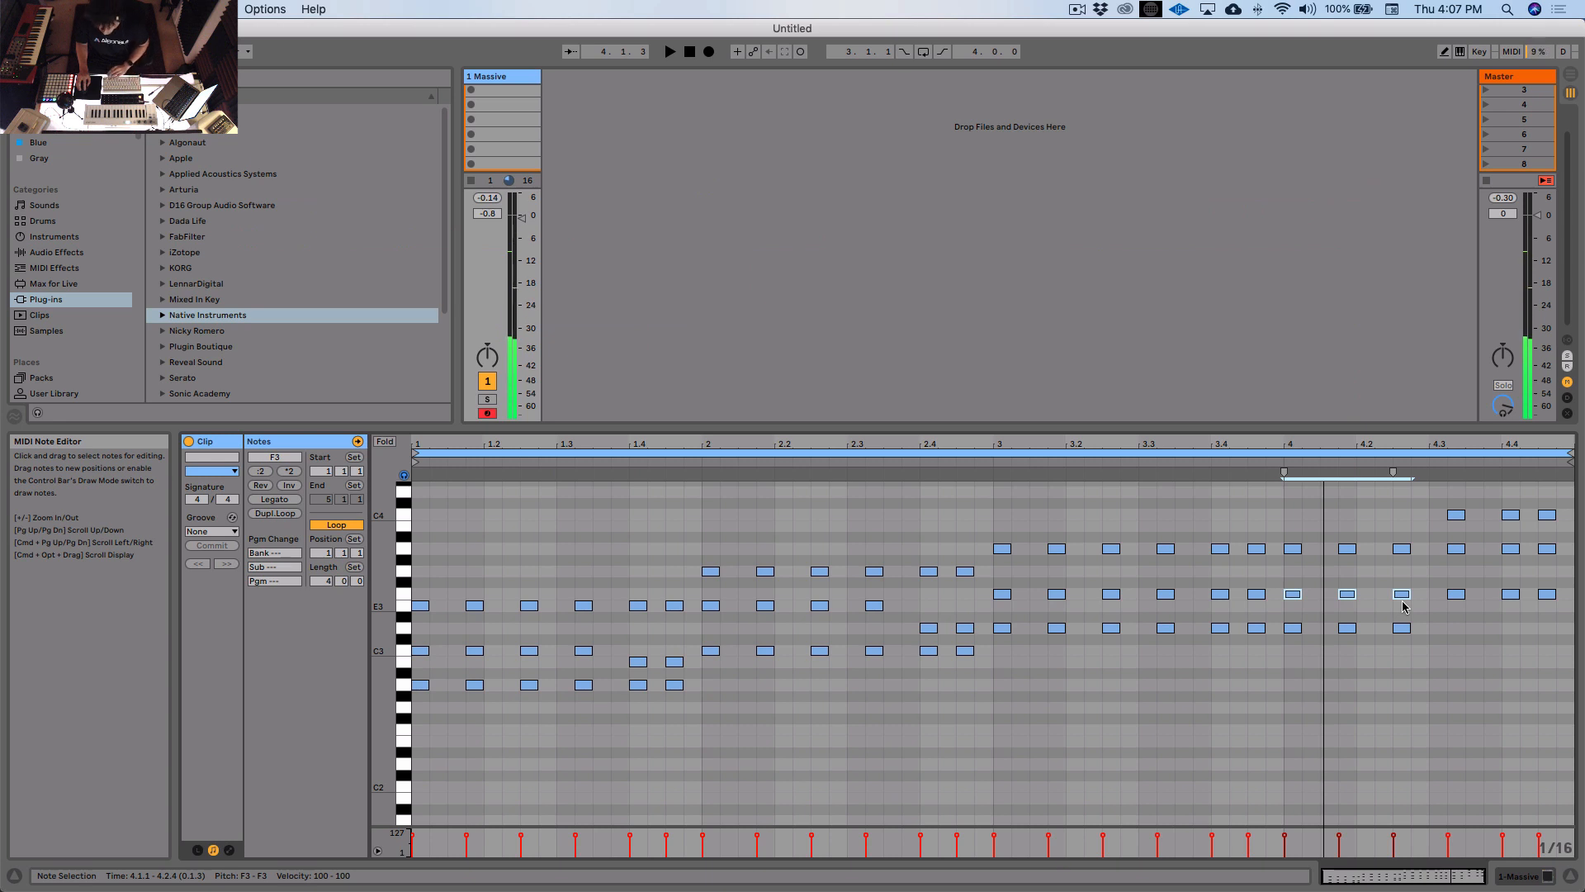
key("Down")
key("Up")
key("Up")
key("Up")
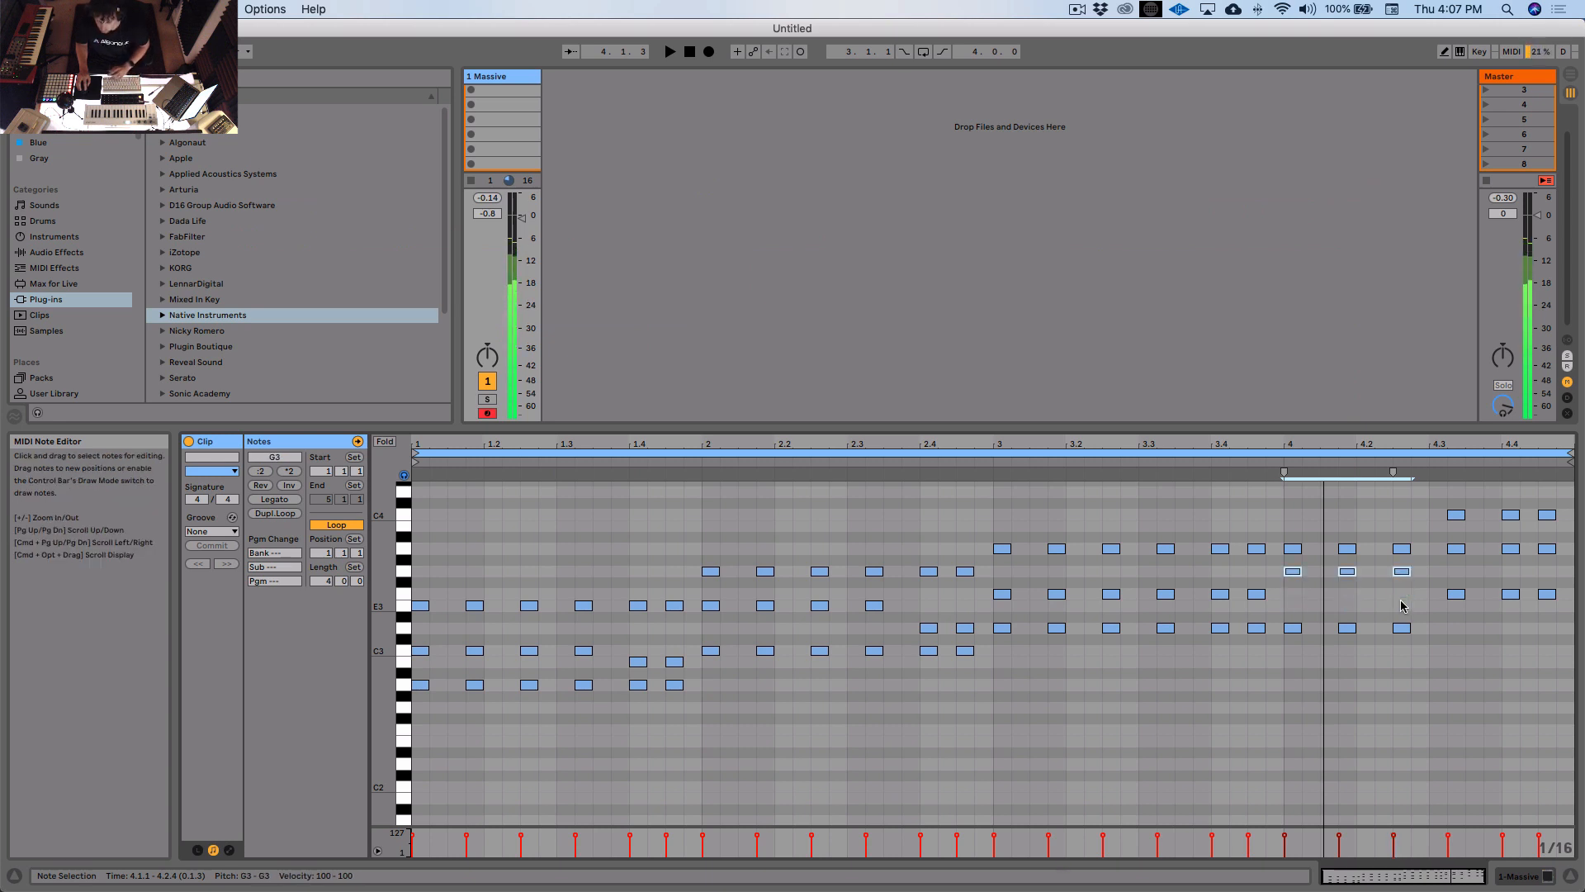
key("space")
left_click(1404, 604)
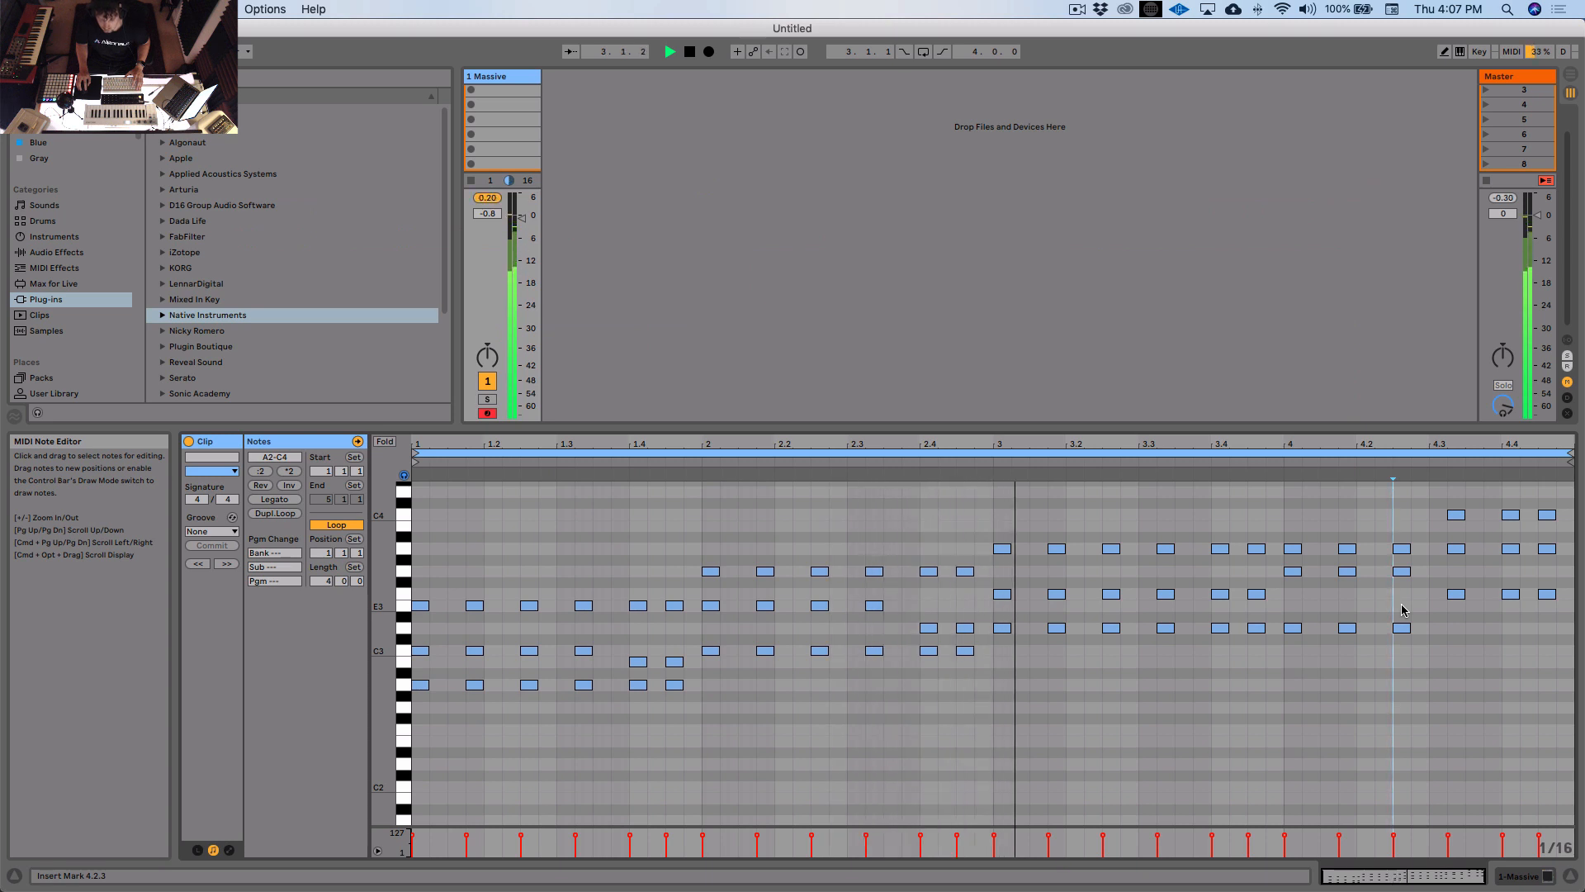
Step: Lower the A3 notes in the last three chords of bar 4 to G3 and play the clip
key("Right")
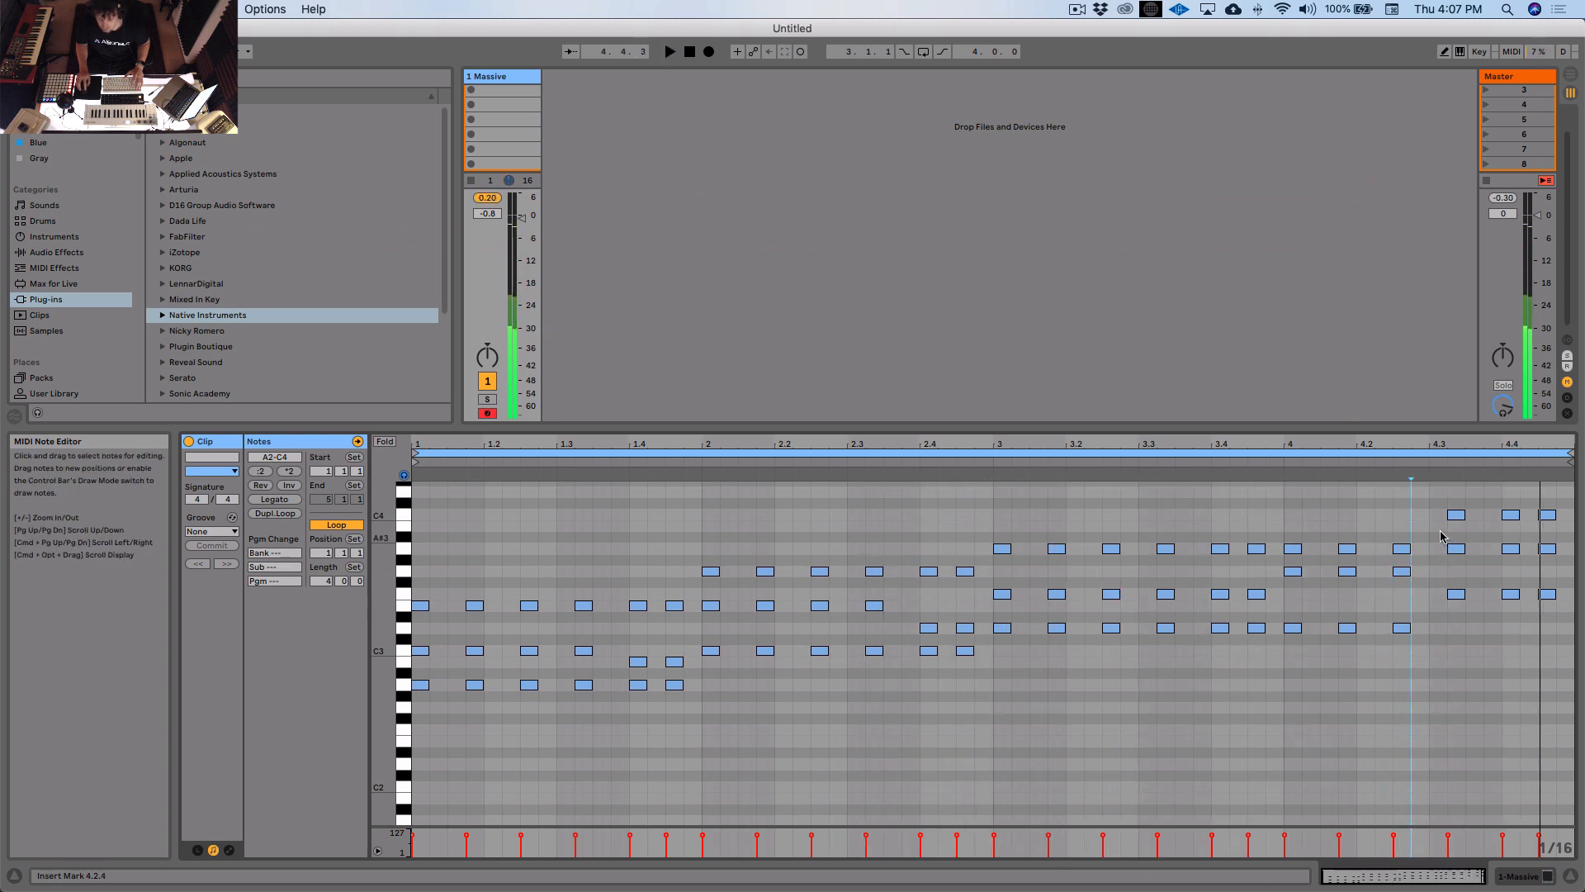
left_click_drag(1442, 535, 1565, 564)
key("Down")
key("Down")
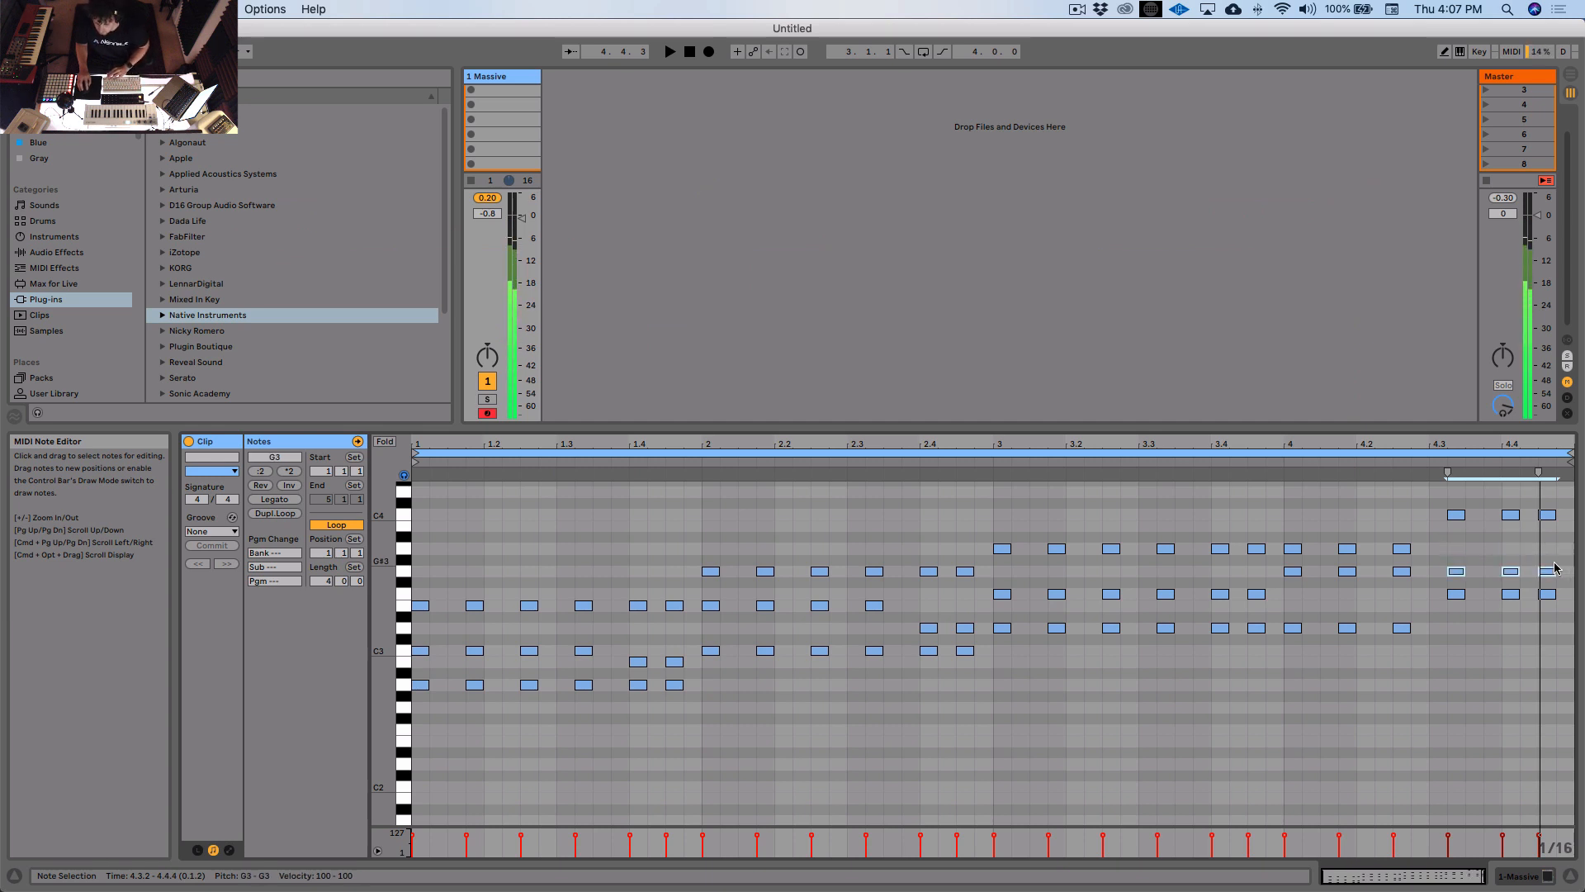
left_click(1278, 462)
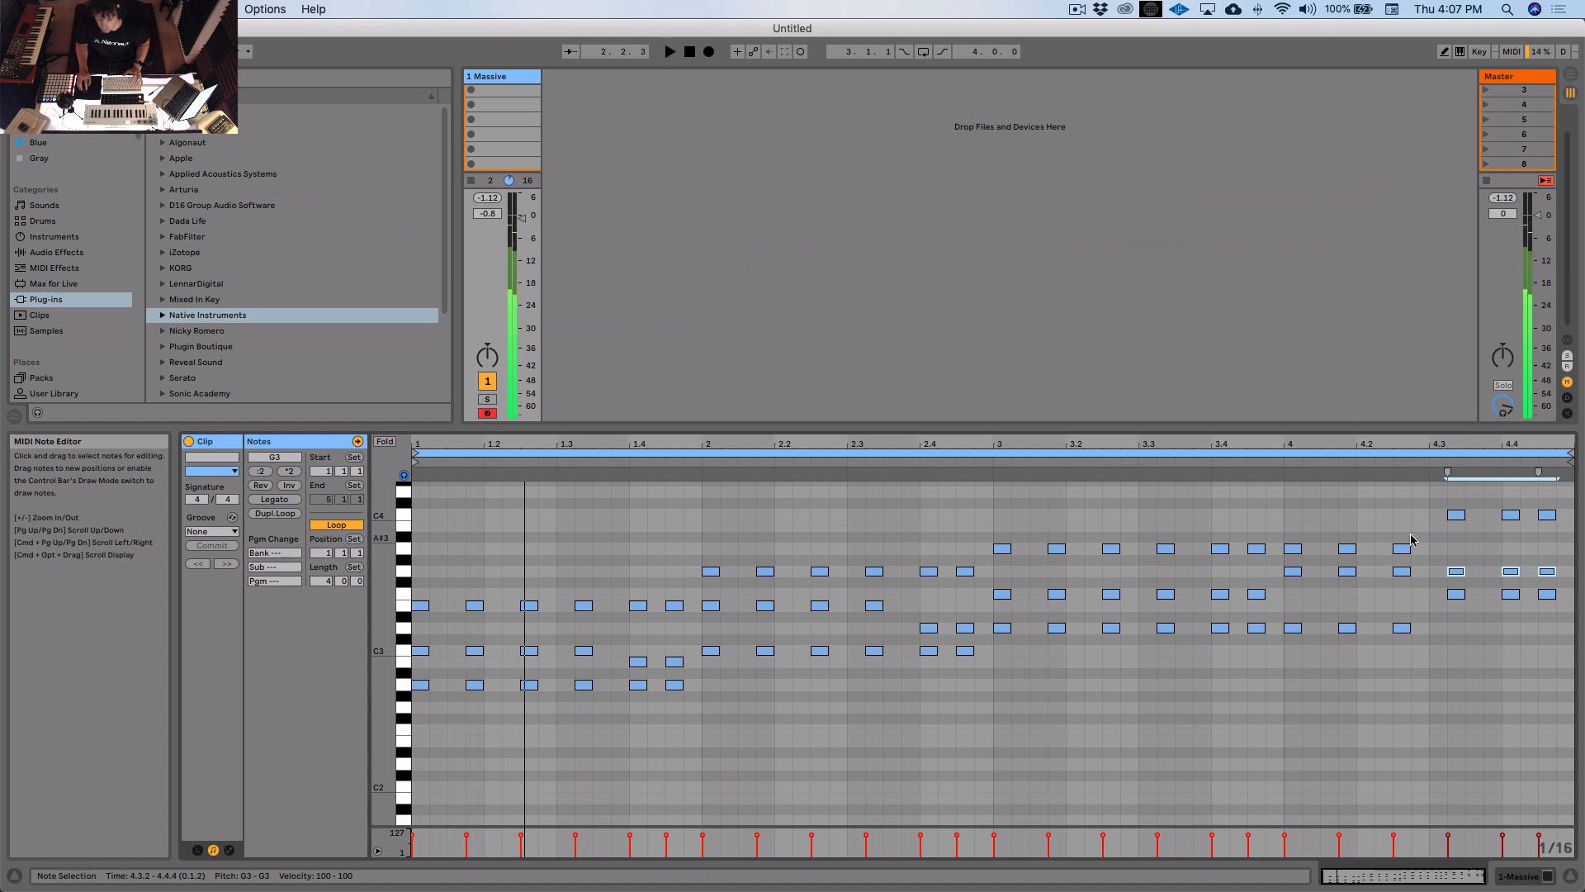
scroll(1496, 541, "up", 3)
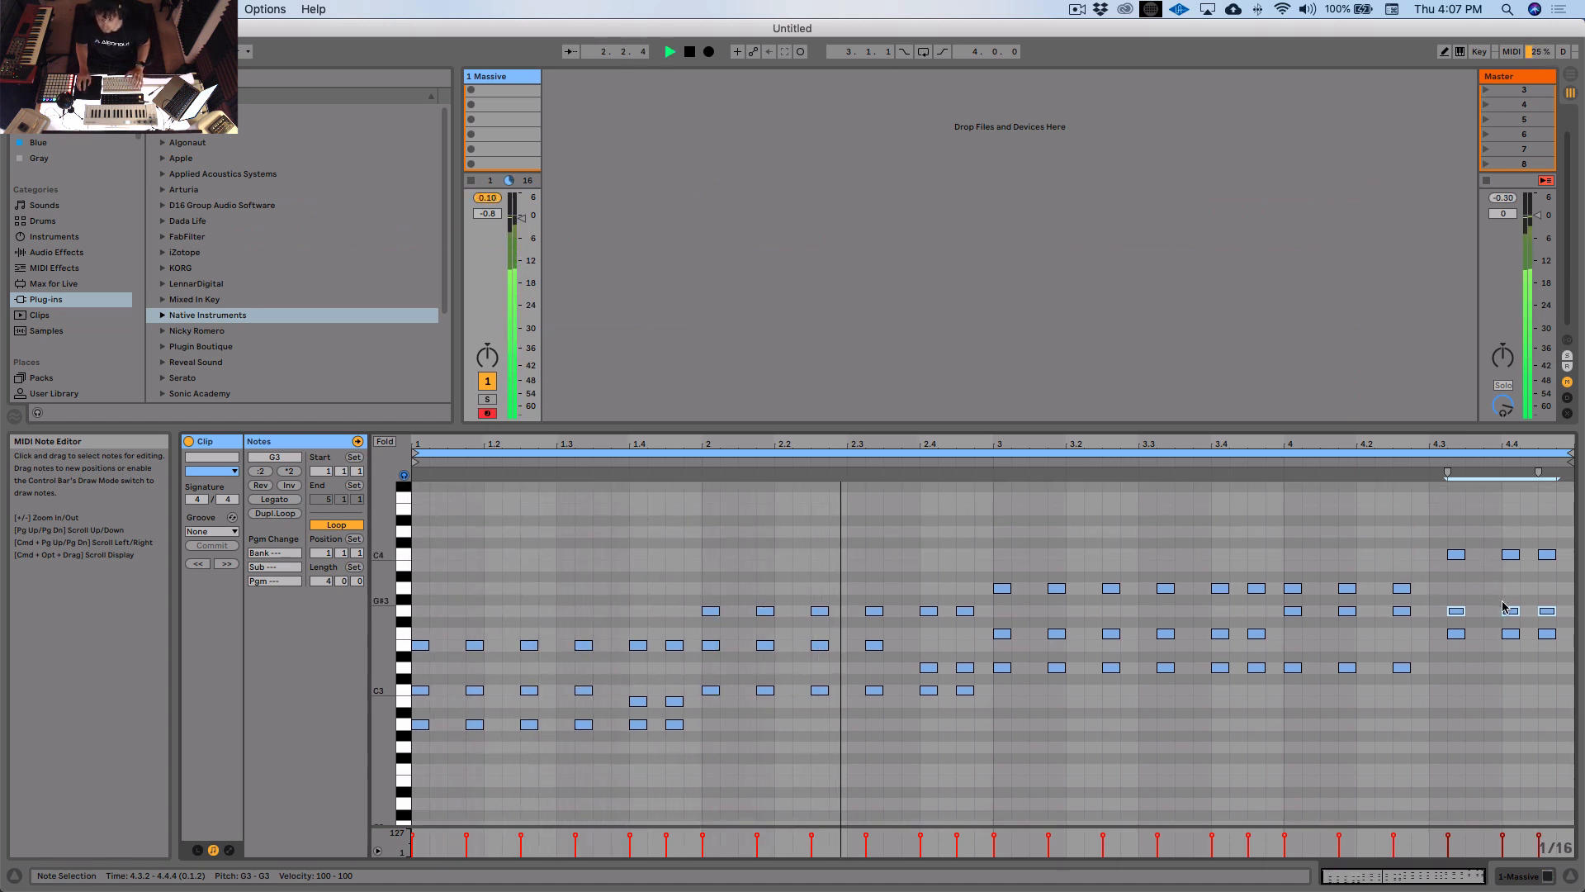
left_click(1485, 593)
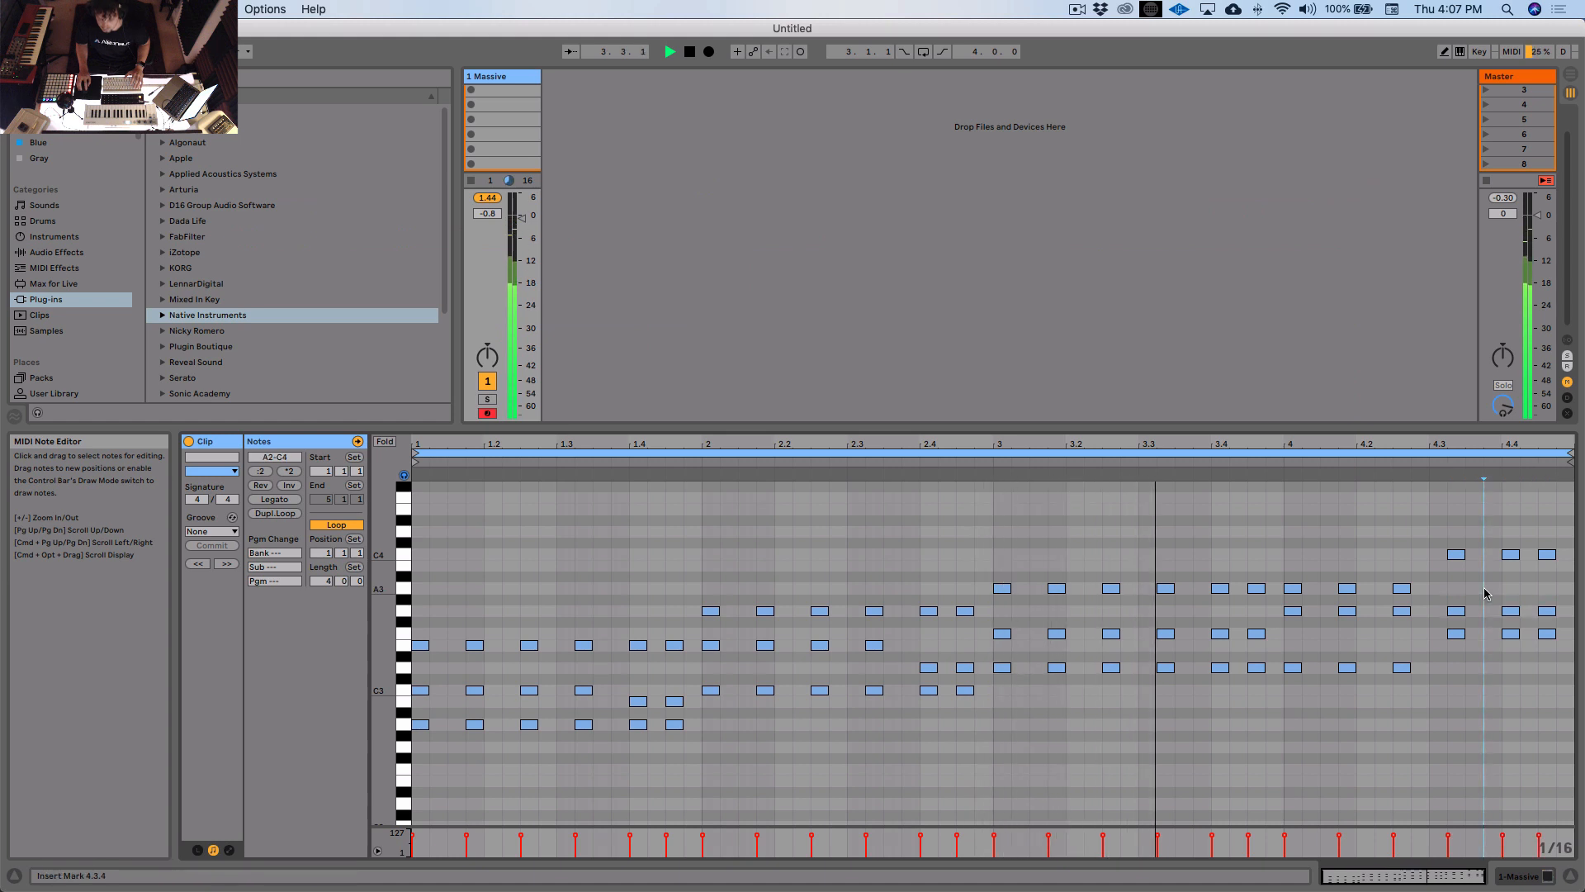
Step: Raise the F3 notes in the last two chords of bar 3 to G3 and play the clip
left_click_drag(1264, 644, 1218, 635)
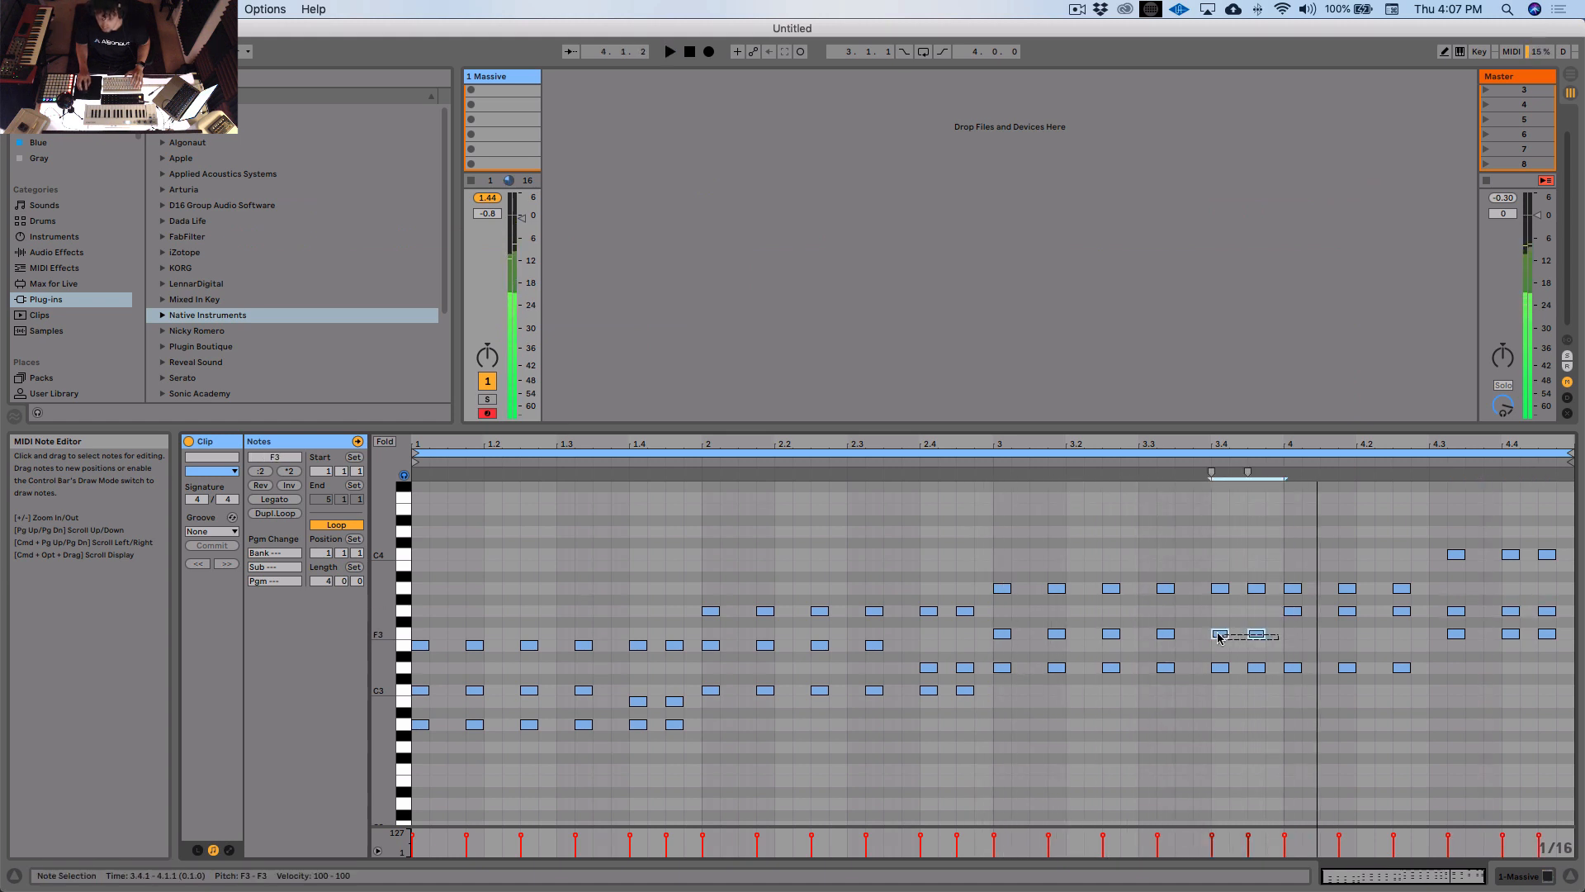
key("Up")
key("Up")
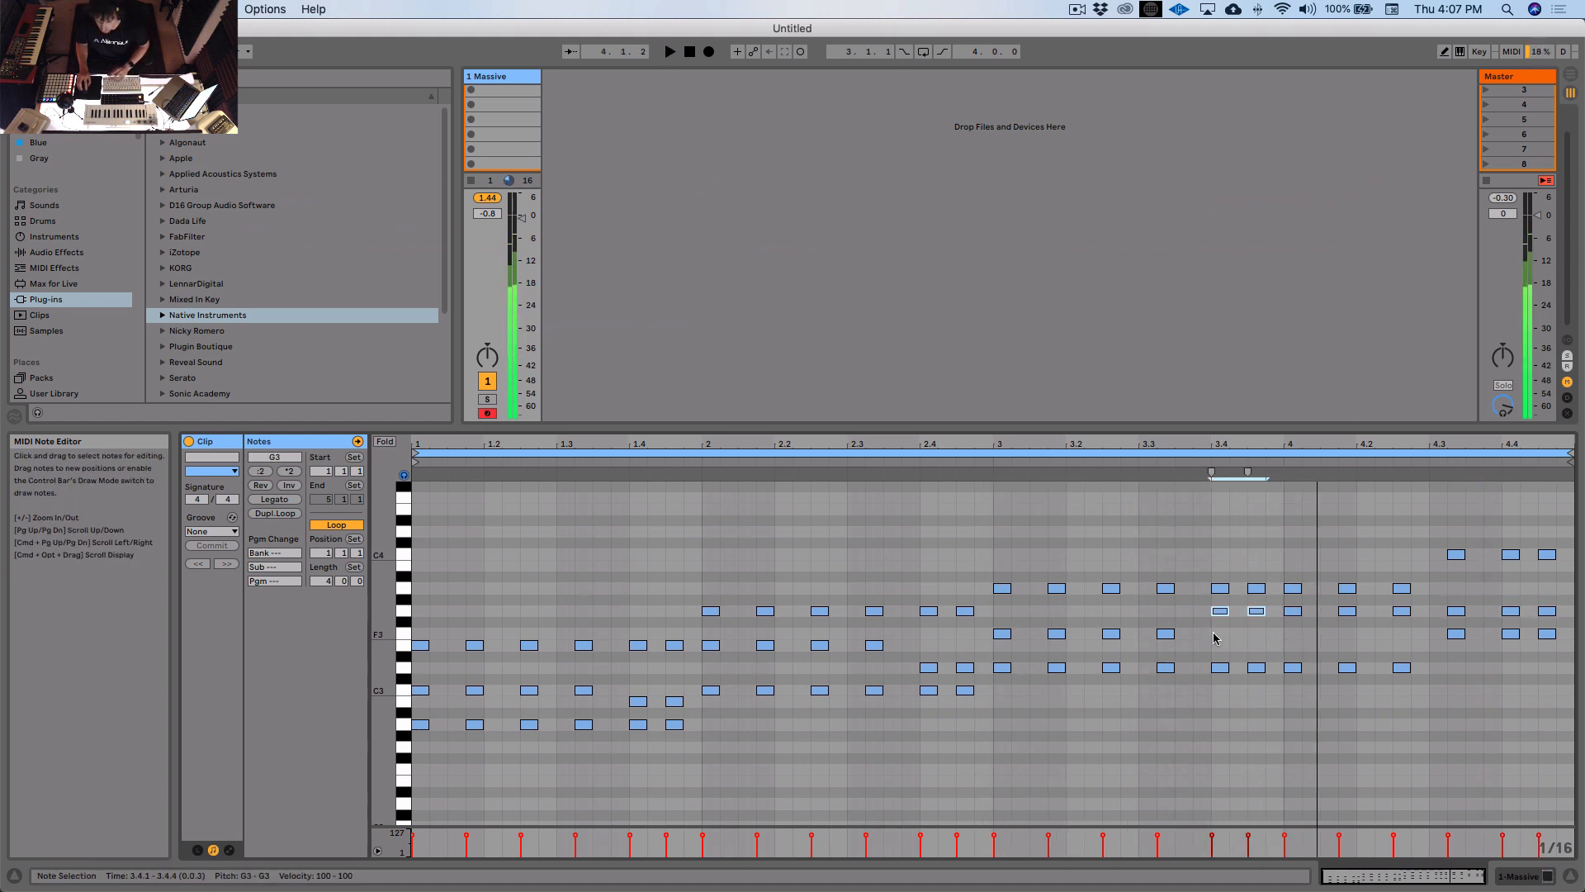
key("space")
left_click(1235, 640)
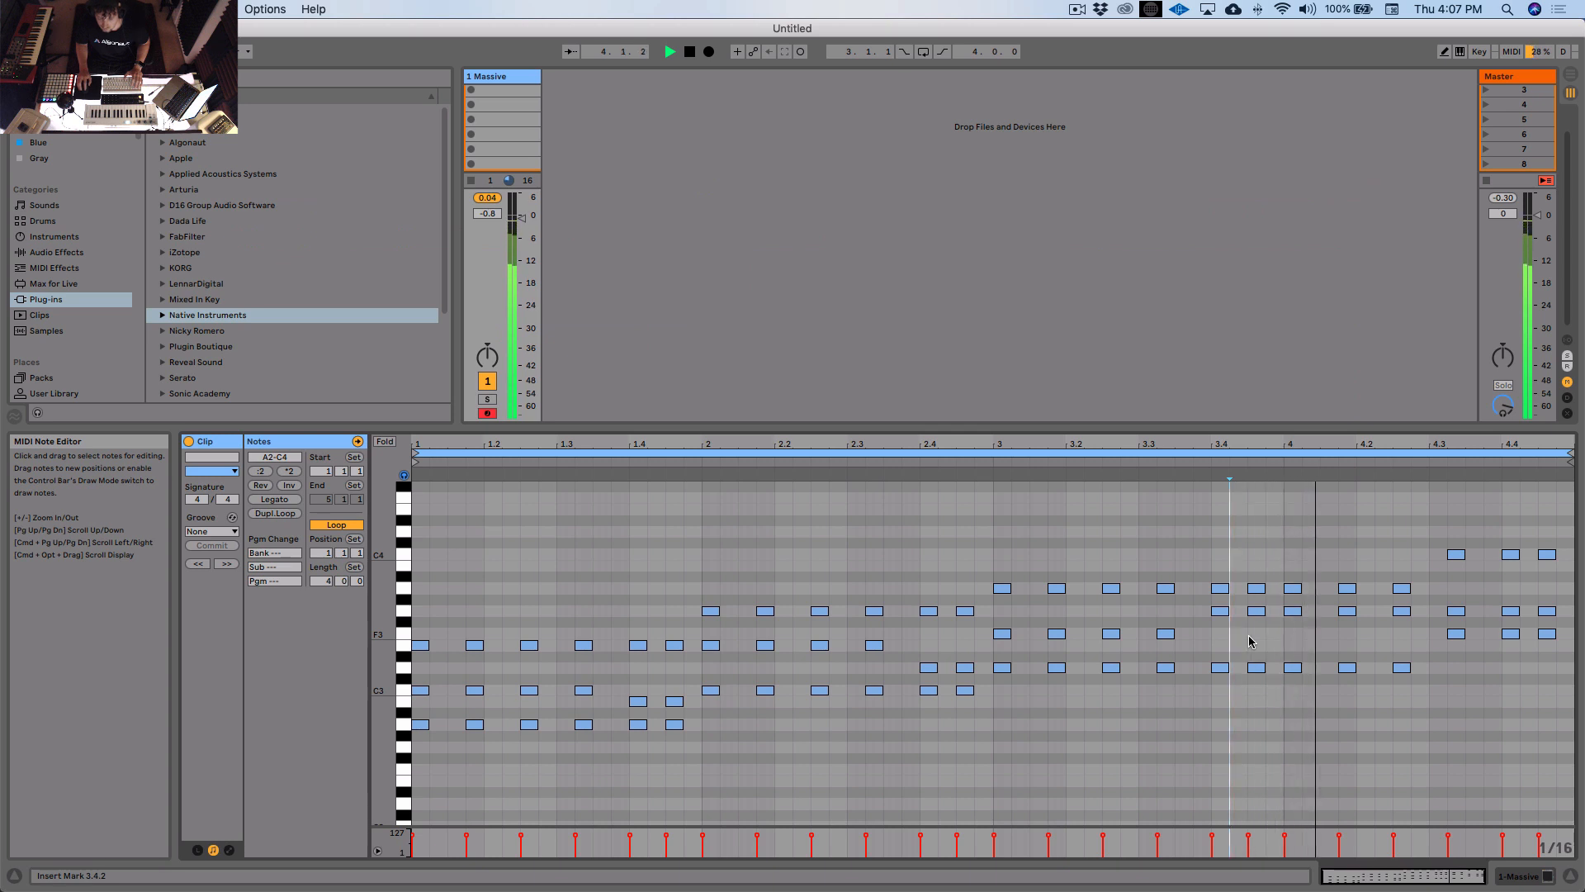
Step: Return the G3 notes in the first three chords of bar 4 to F3 and play the clip
key("space")
left_click_drag(1289, 636, 1402, 612)
key("Down")
key("Down")
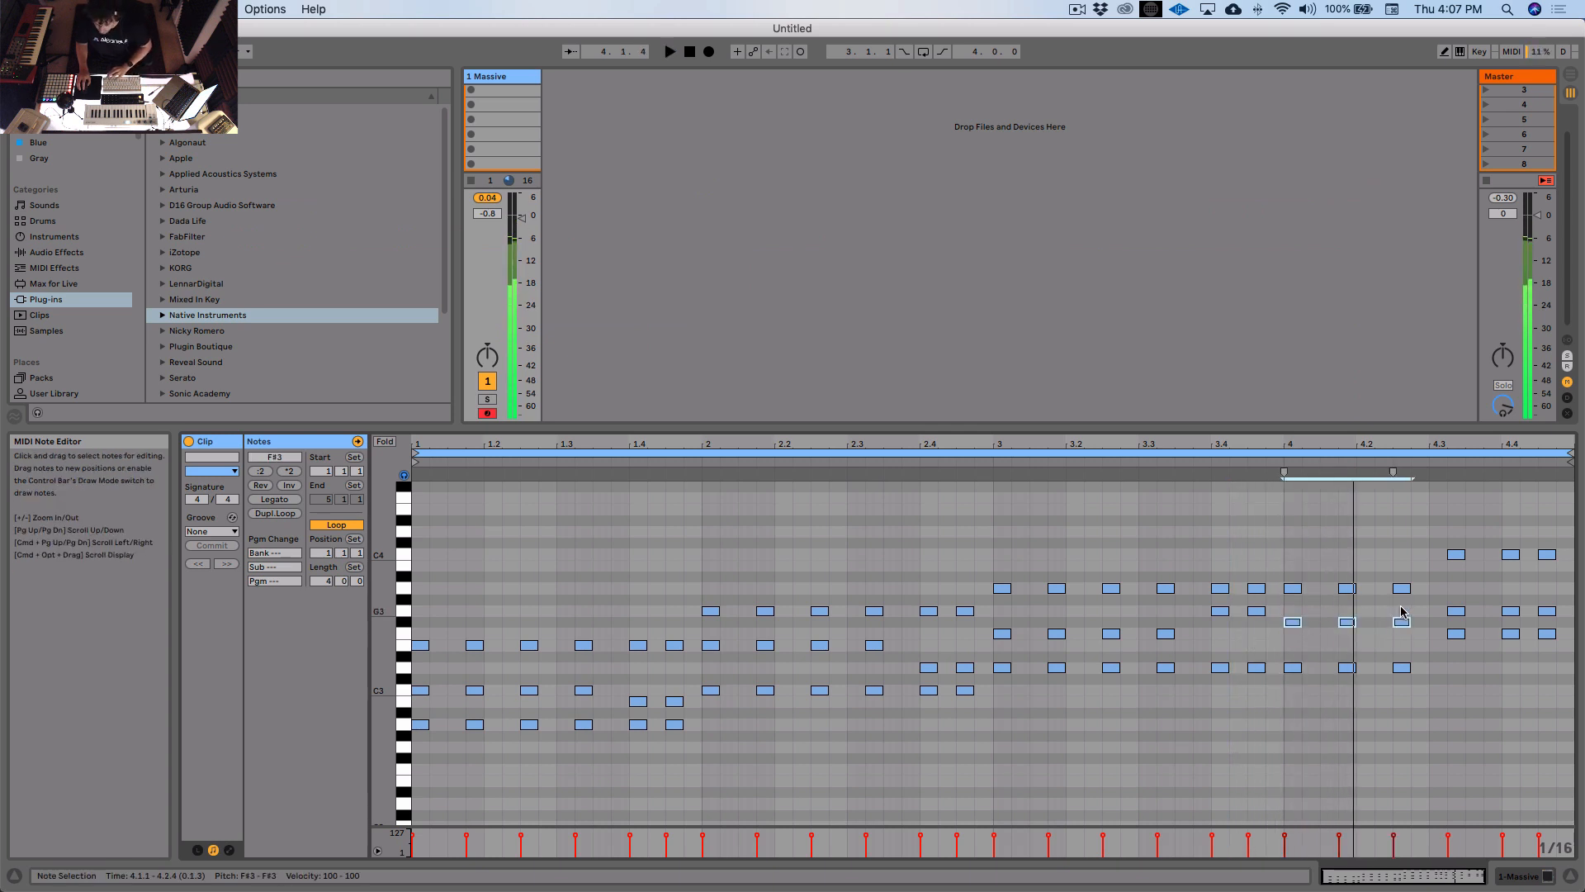
left_click(1375, 611)
key("space")
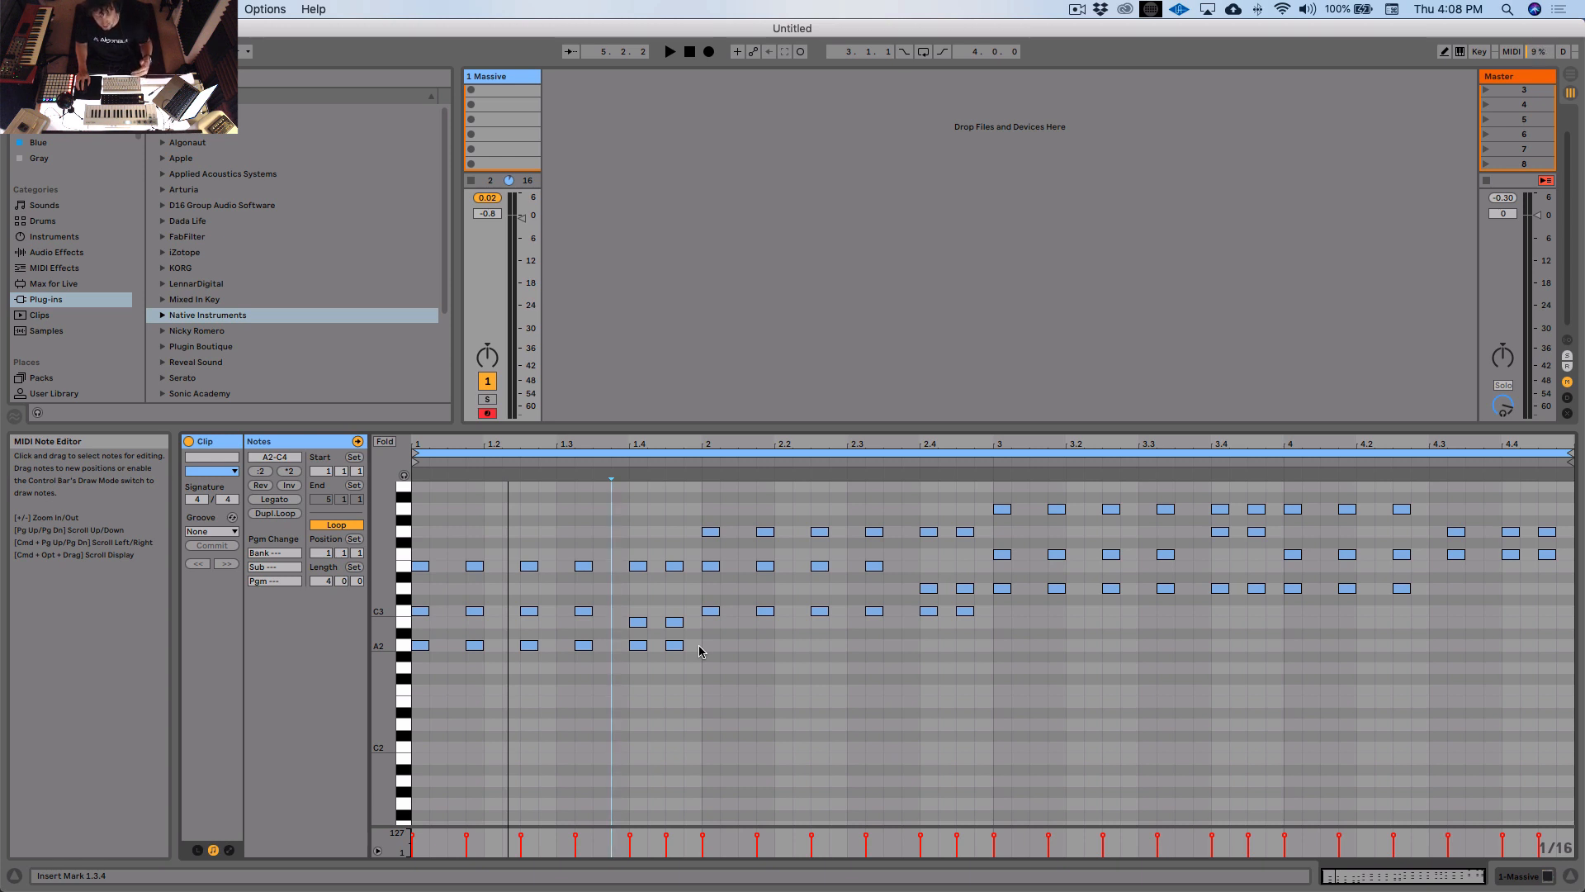
Step: Duplicate the A2 notes of bar 1 one octave lower at A1 and play the clip
left_click_drag(703, 640, 432, 660)
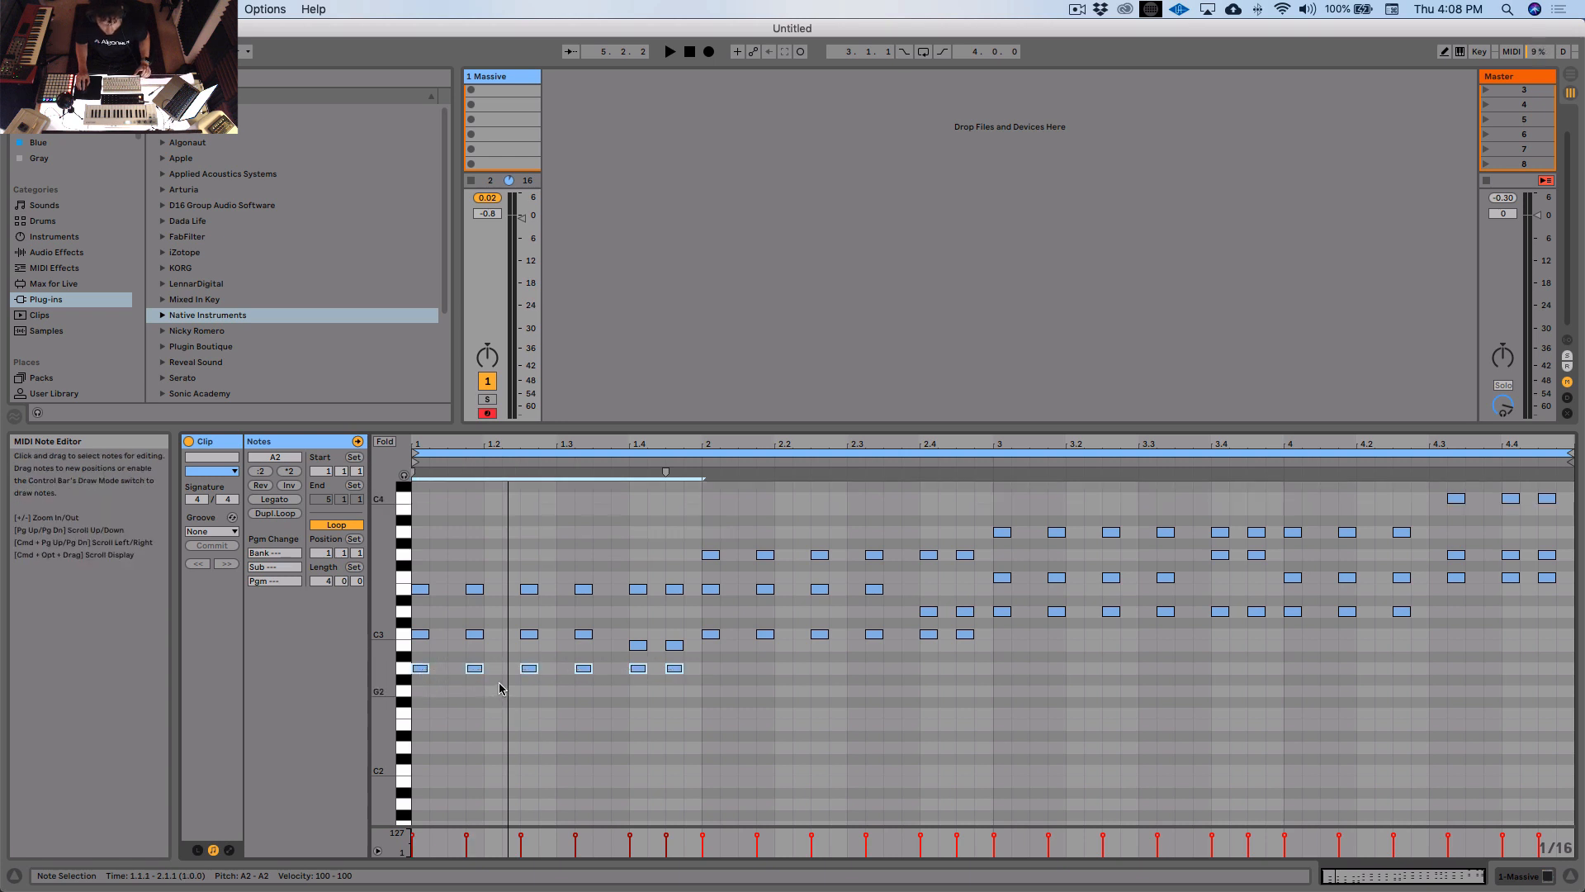
scroll(475, 661, "up", 1)
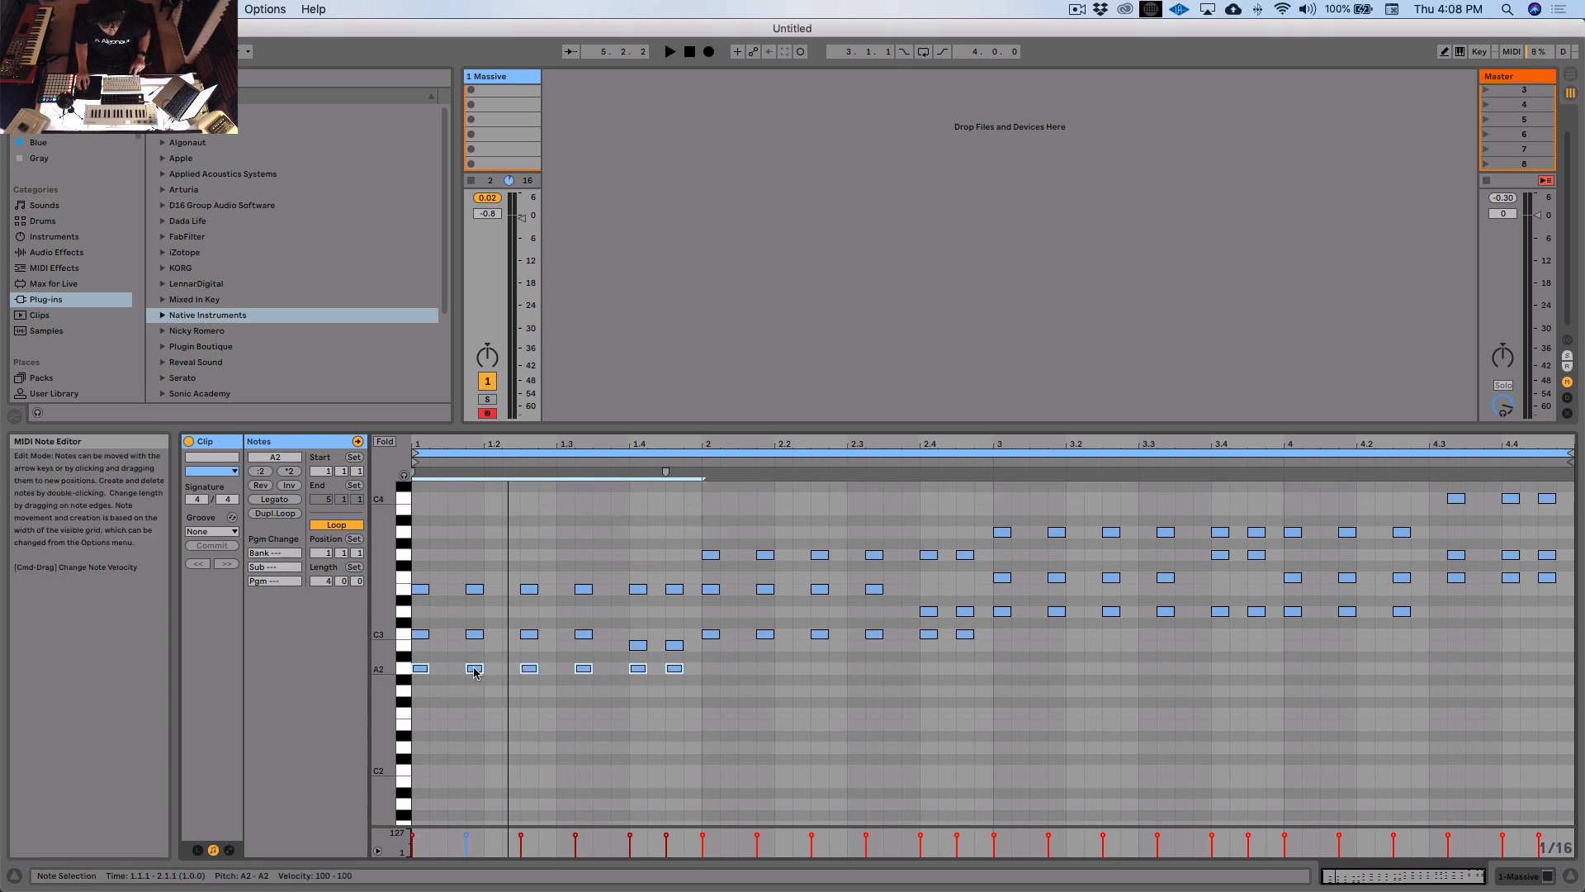
left_click_drag(475, 670, 482, 810)
scroll(505, 747, "down", 2)
scroll(505, 748, "down", 1)
left_click(607, 693)
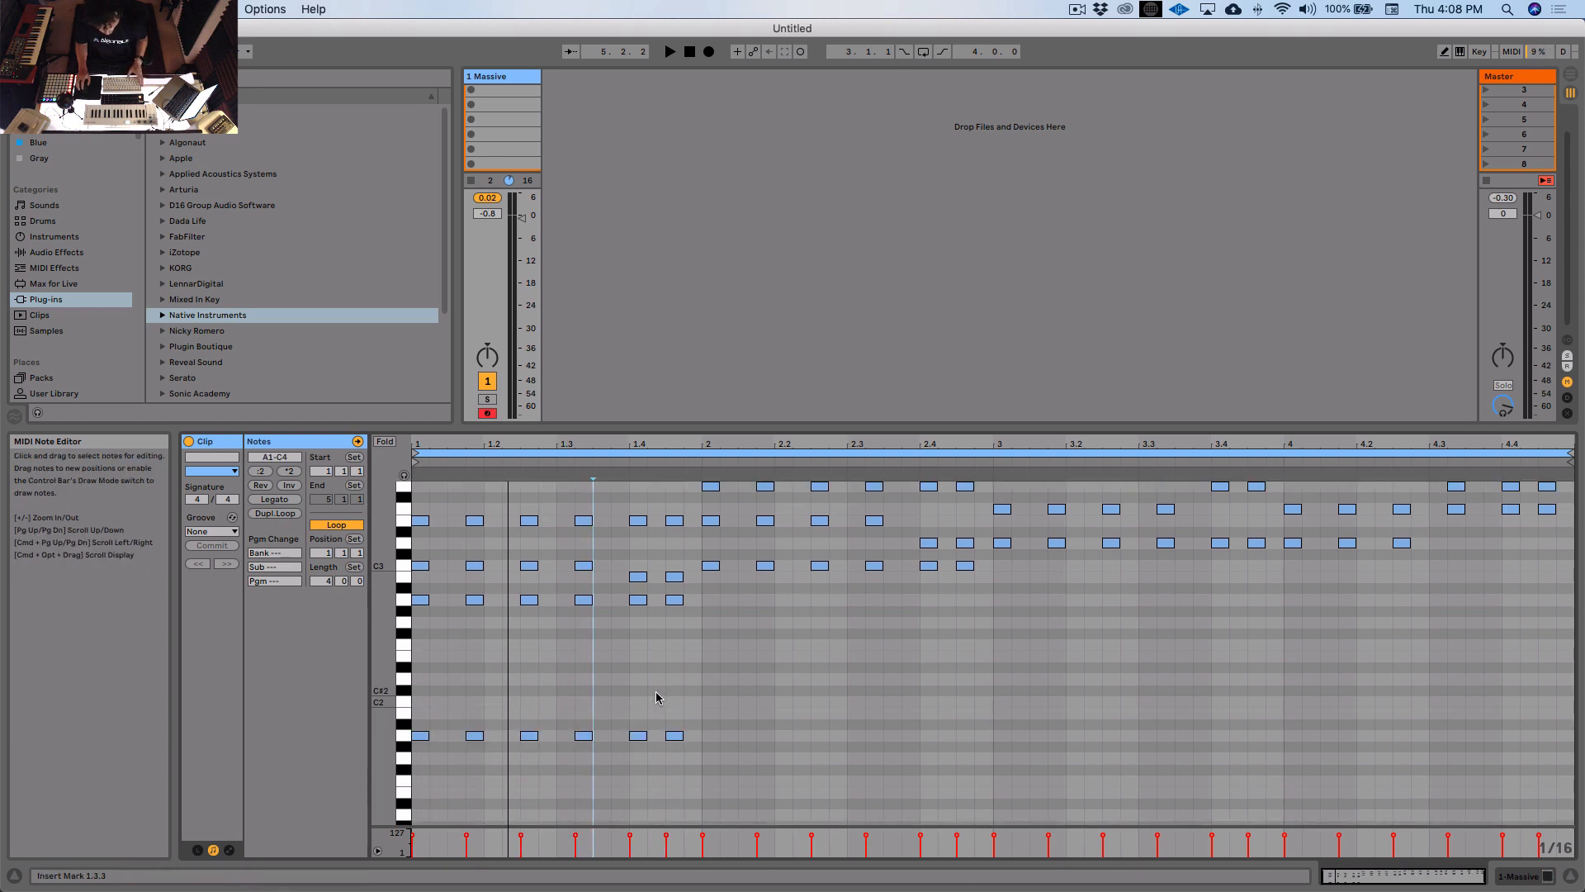
key("space")
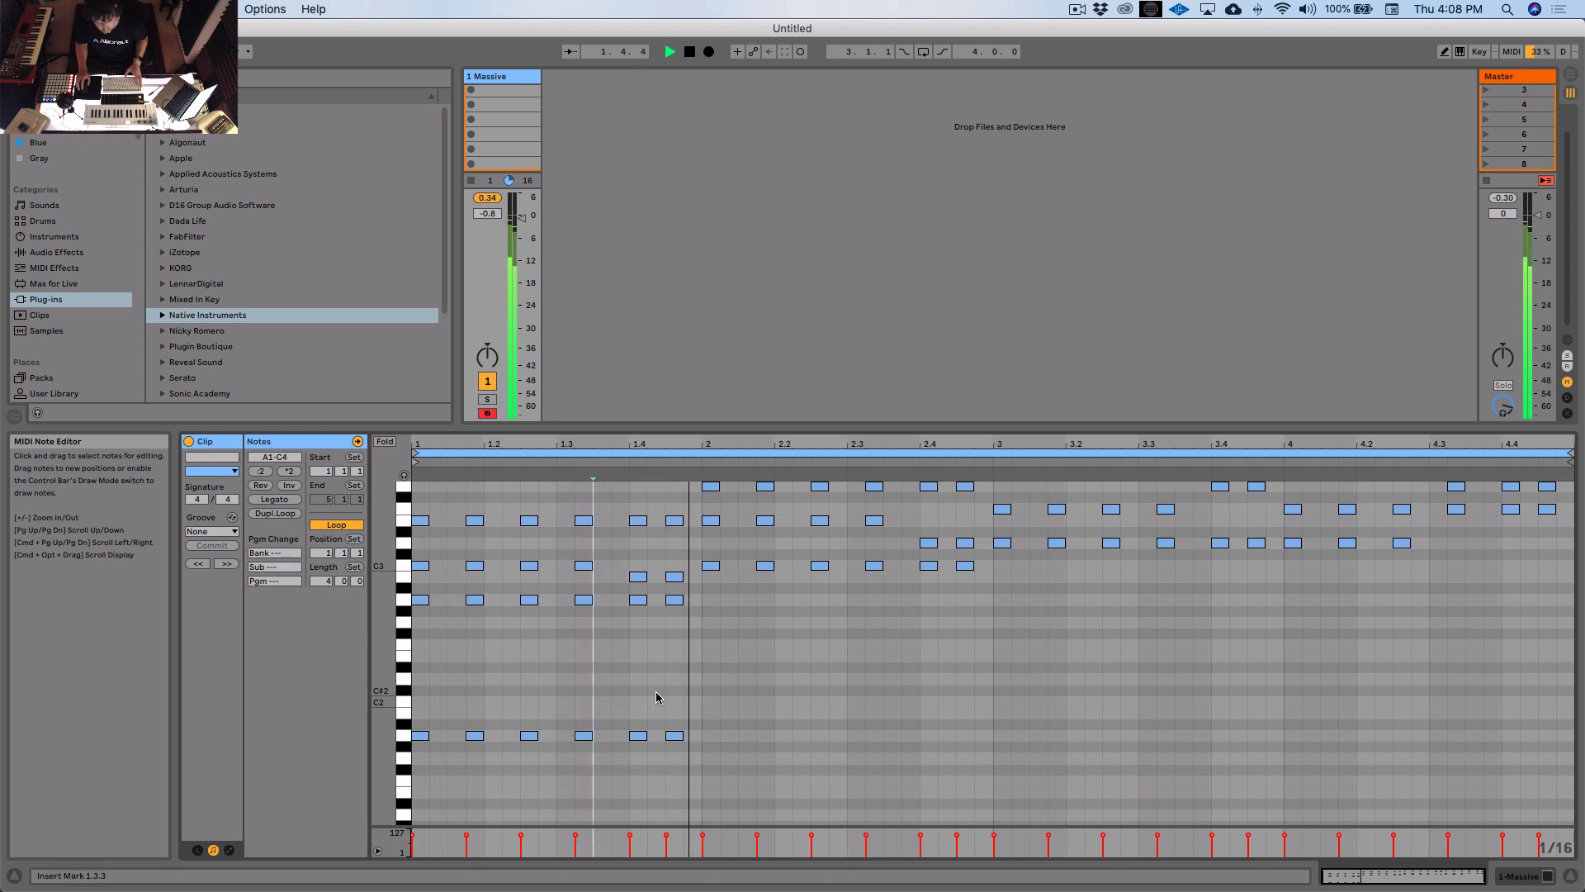
key("space")
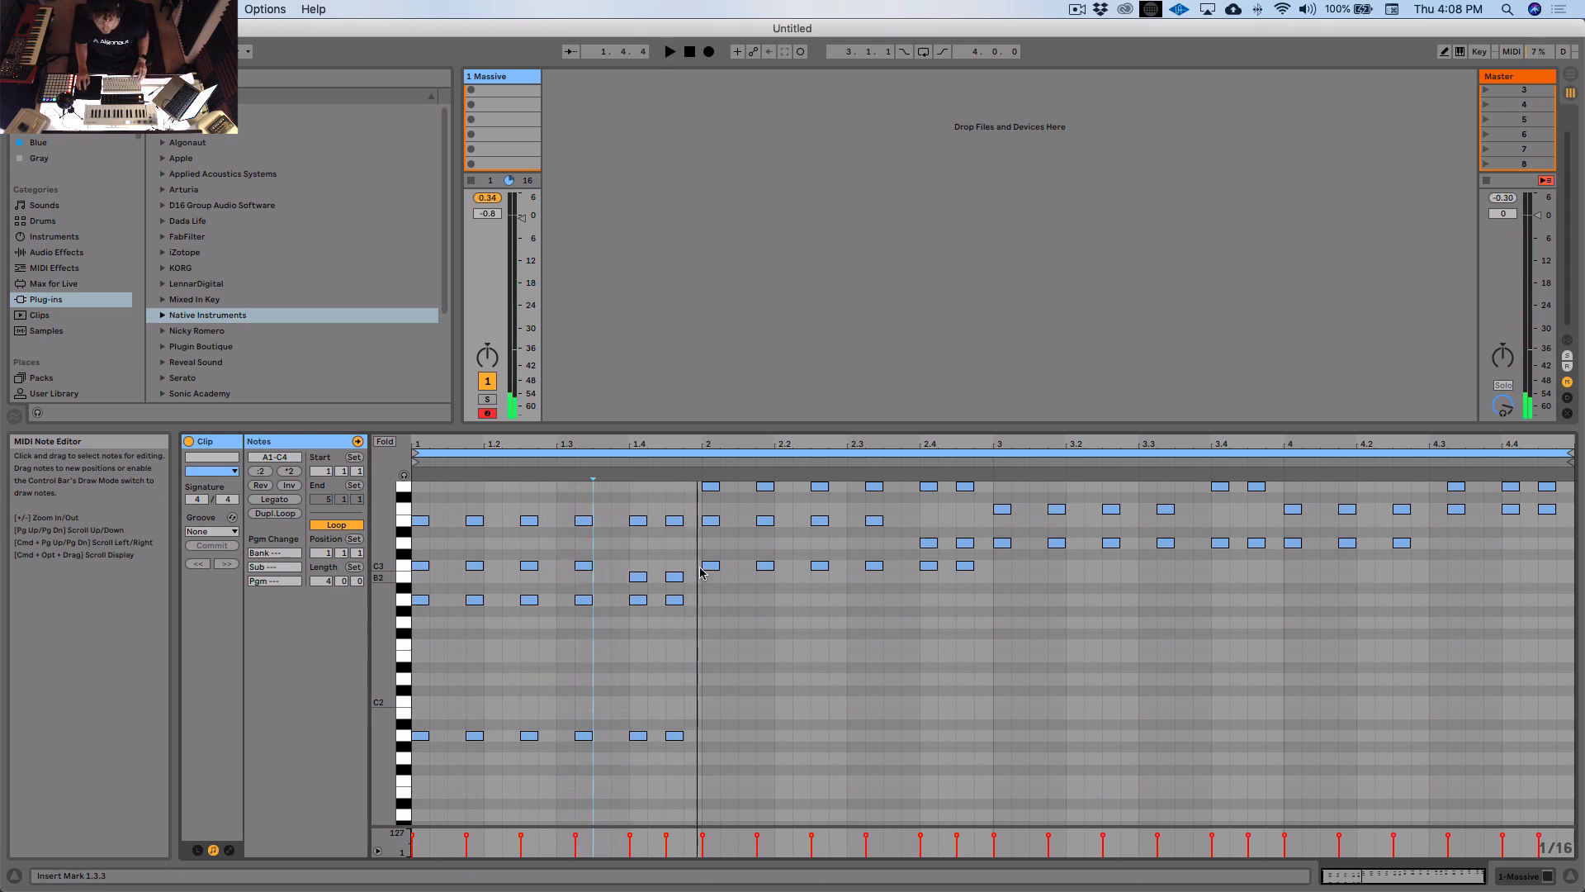
Step: Duplicate the lowest chord notes of bars 2 to 4 one octave lower, at C2, D2 and F2, and play the clip
left_click_drag(700, 572, 1417, 582)
left_click_drag(1433, 503, 1554, 530)
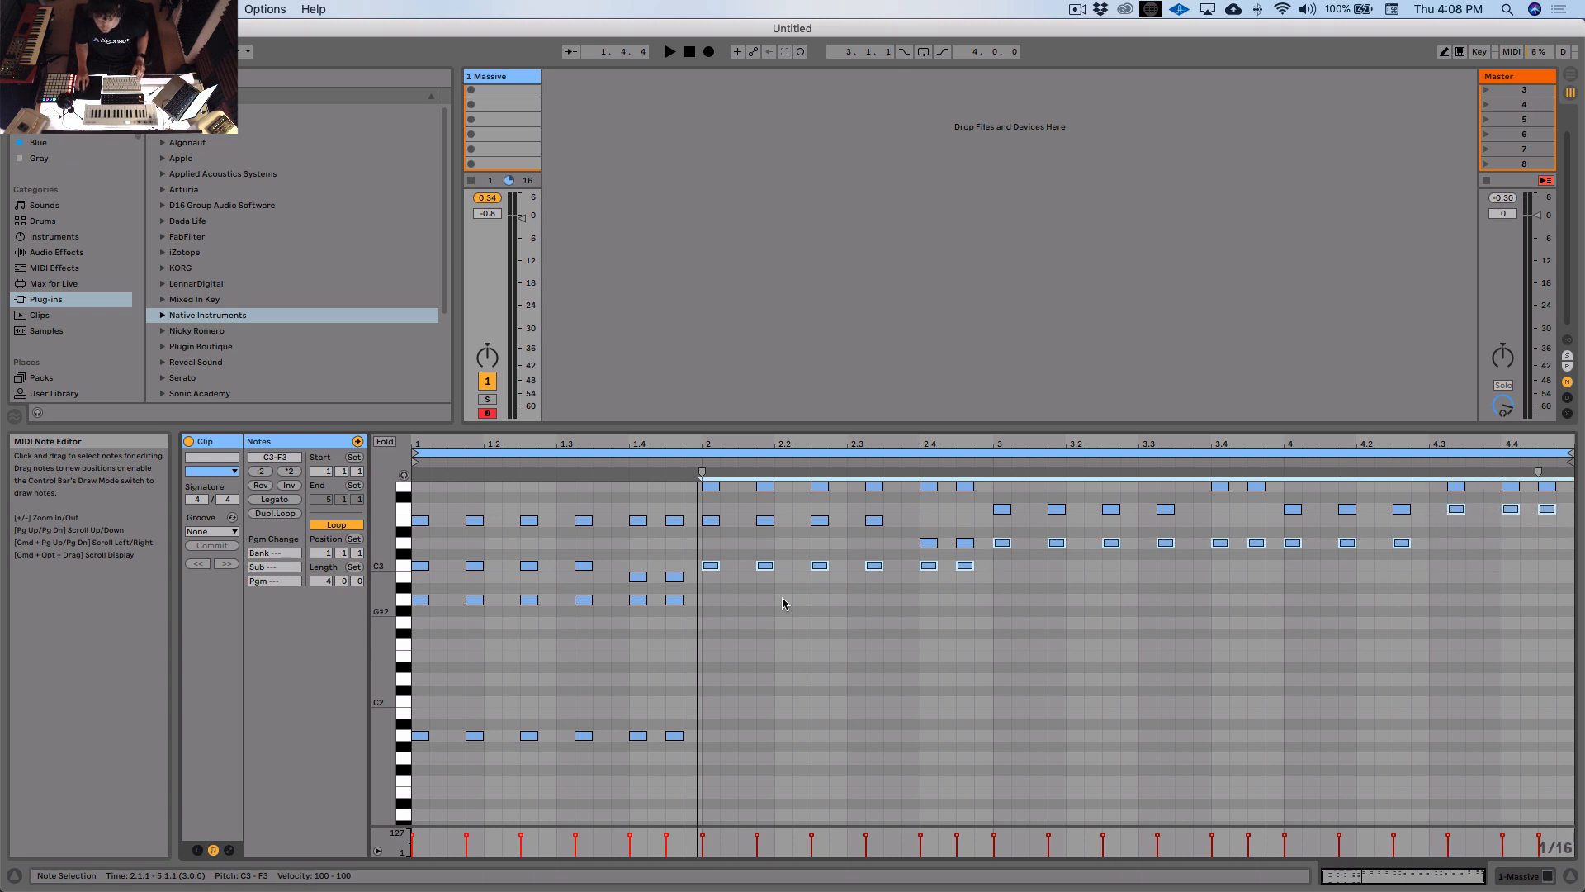
left_click_drag(714, 571, 721, 706)
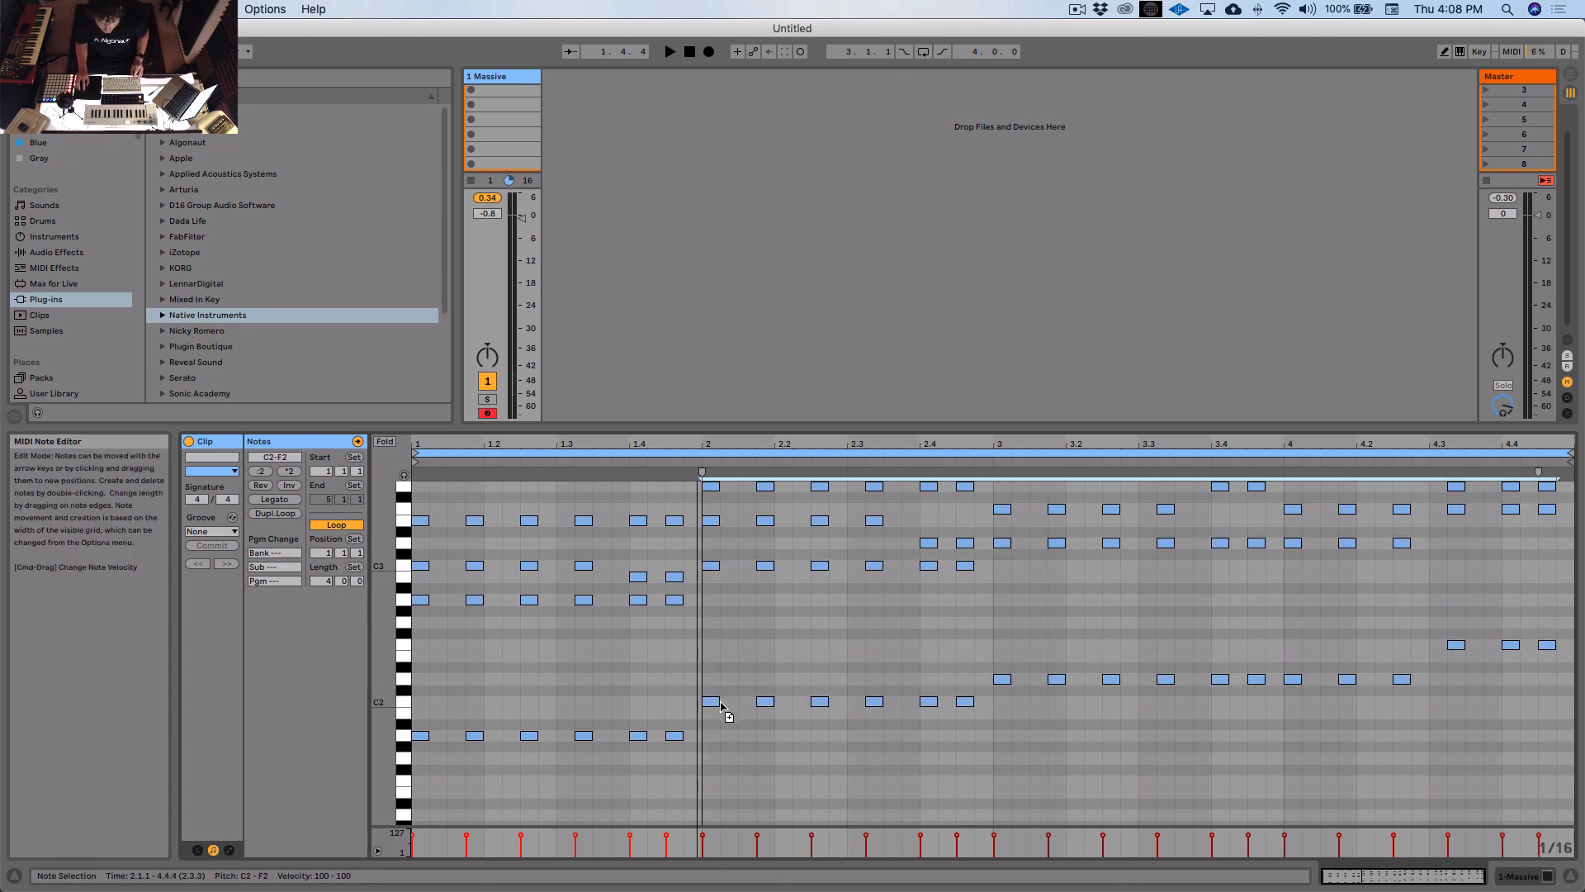
left_click(773, 759)
key("space")
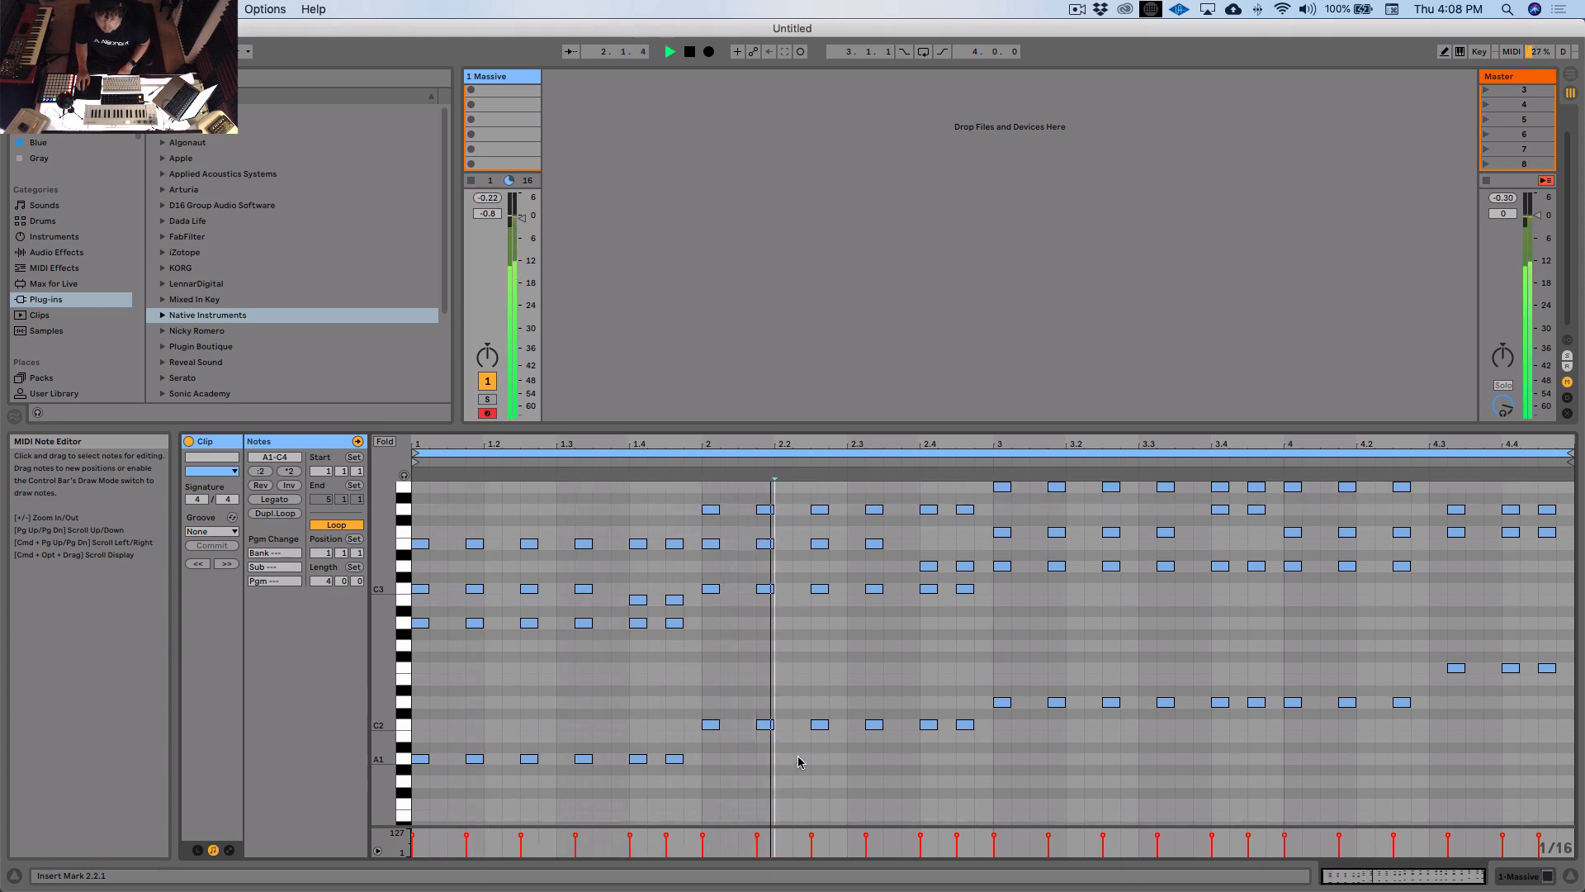
scroll(796, 754, "up", 2)
left_click_drag(386, 694, 410, 677)
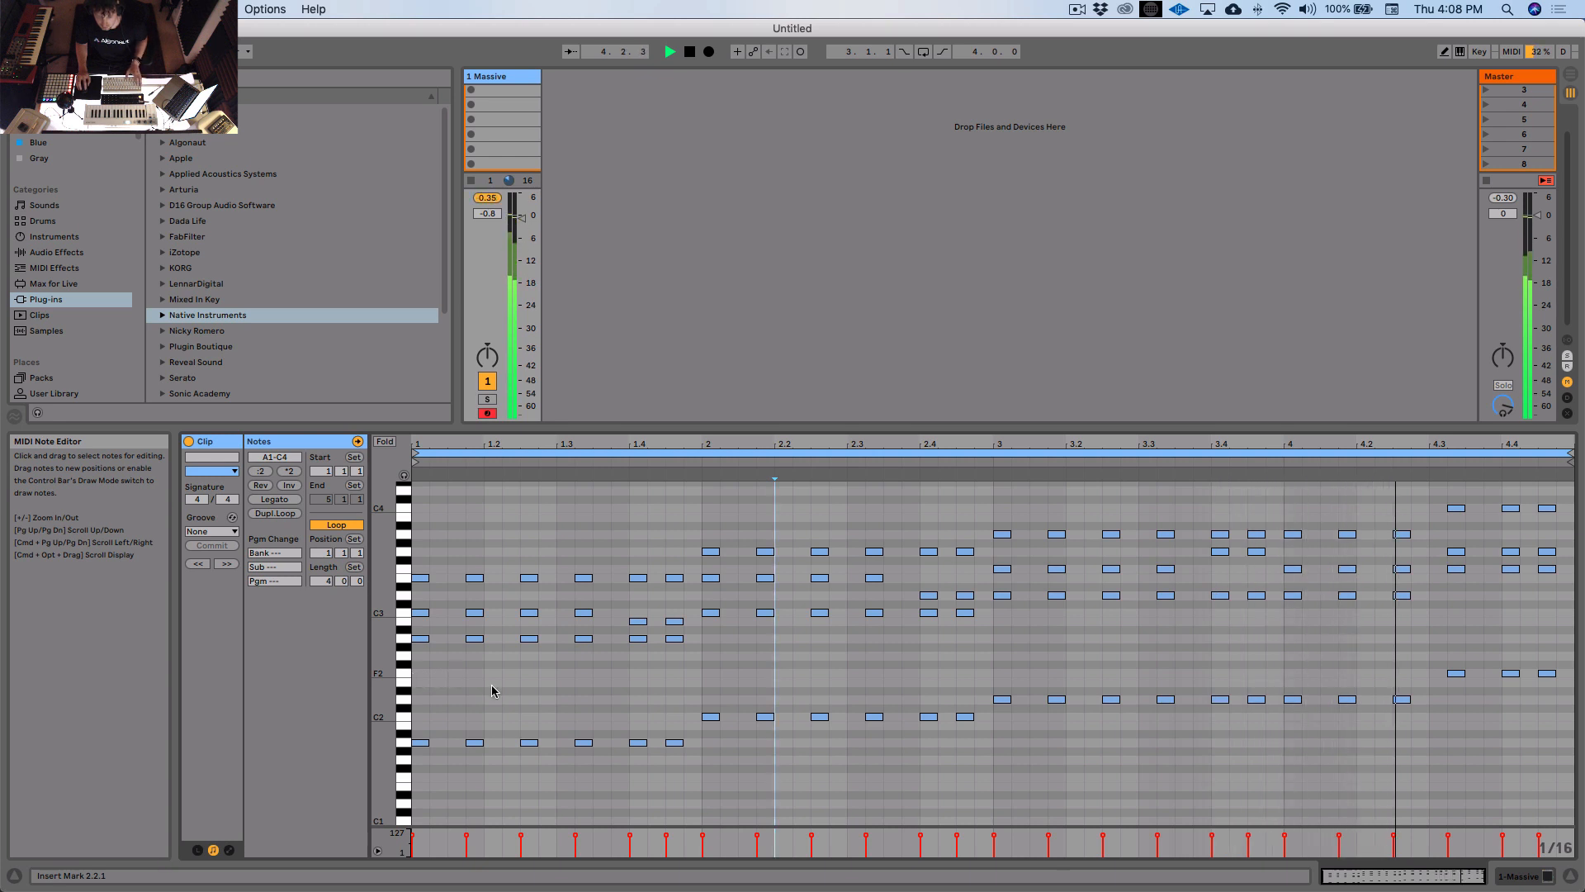
key("space")
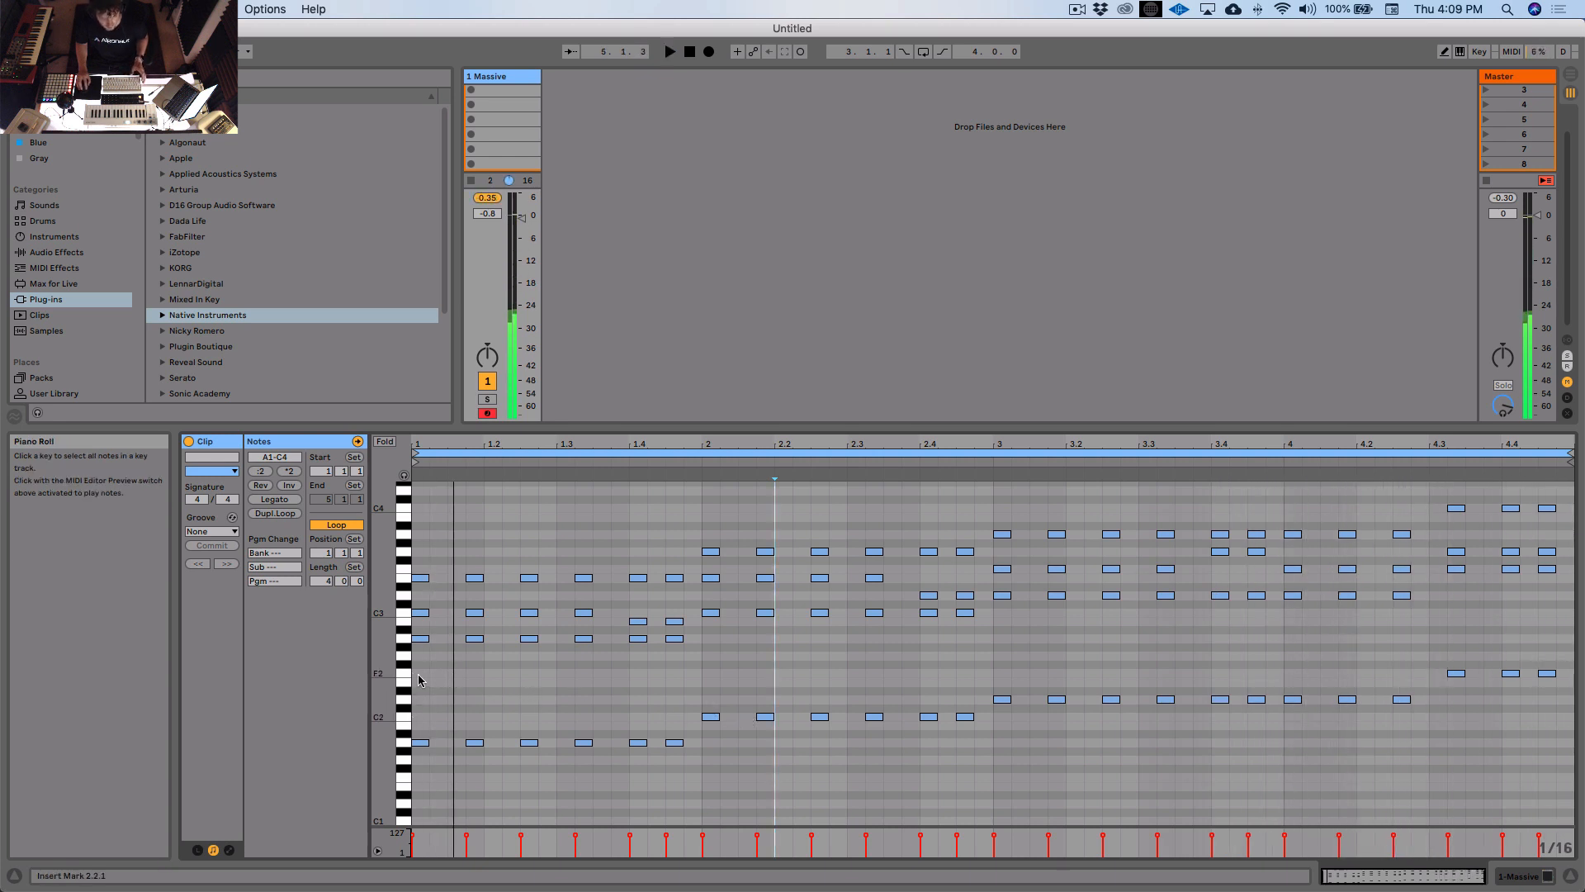
Step: Duplicate the whole A1 to F2 bass line one octave lower, at A0 to F1, and play the clip
left_click_drag(420, 663, 1571, 810)
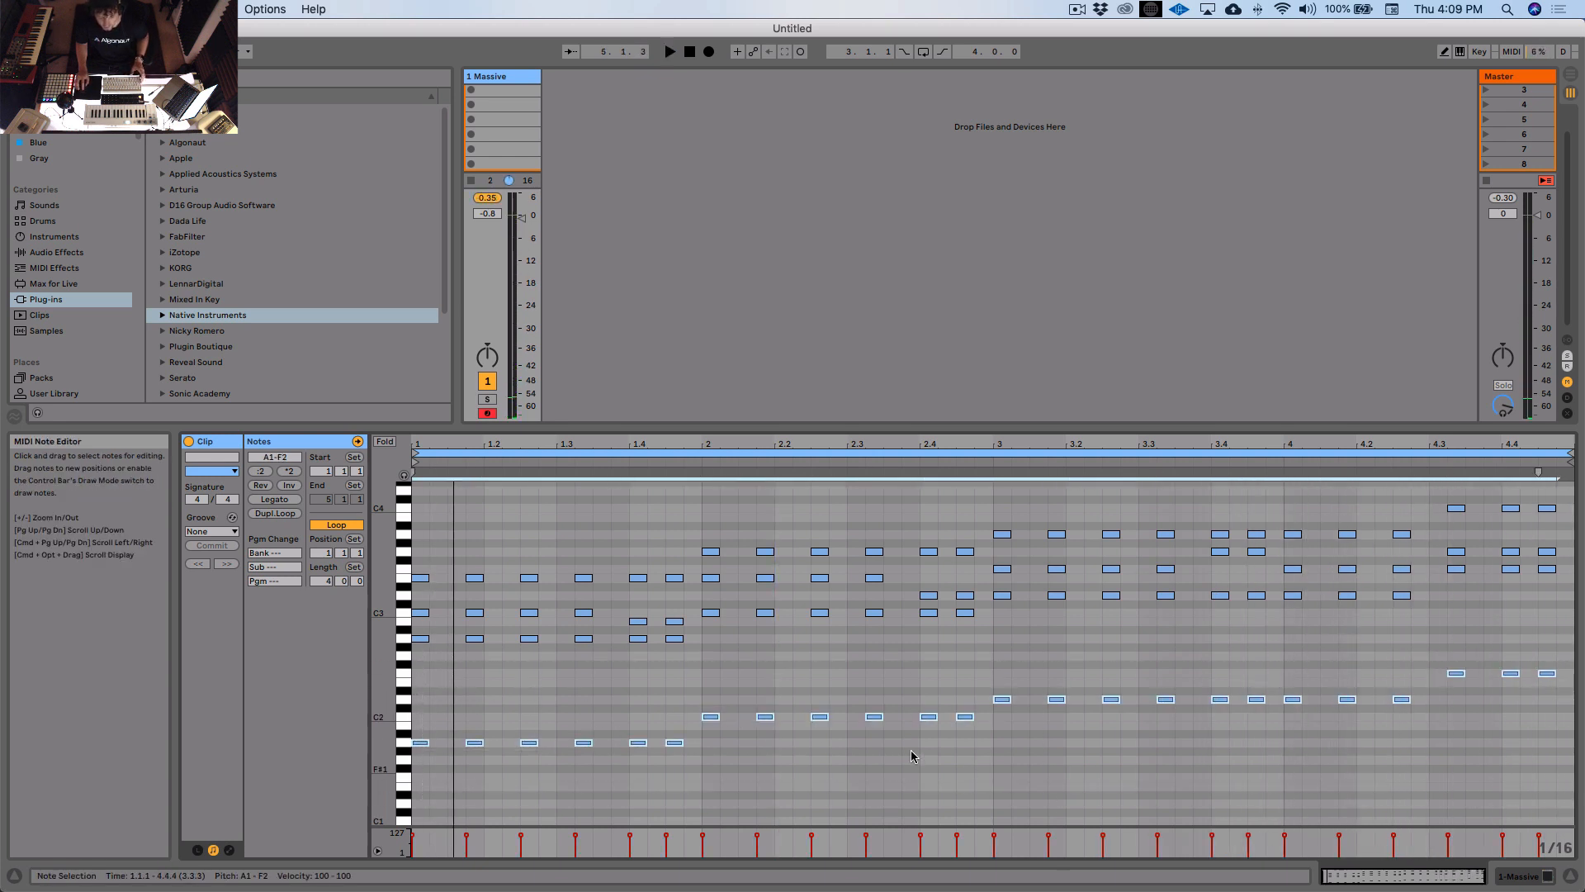
scroll(714, 720, "down", 3)
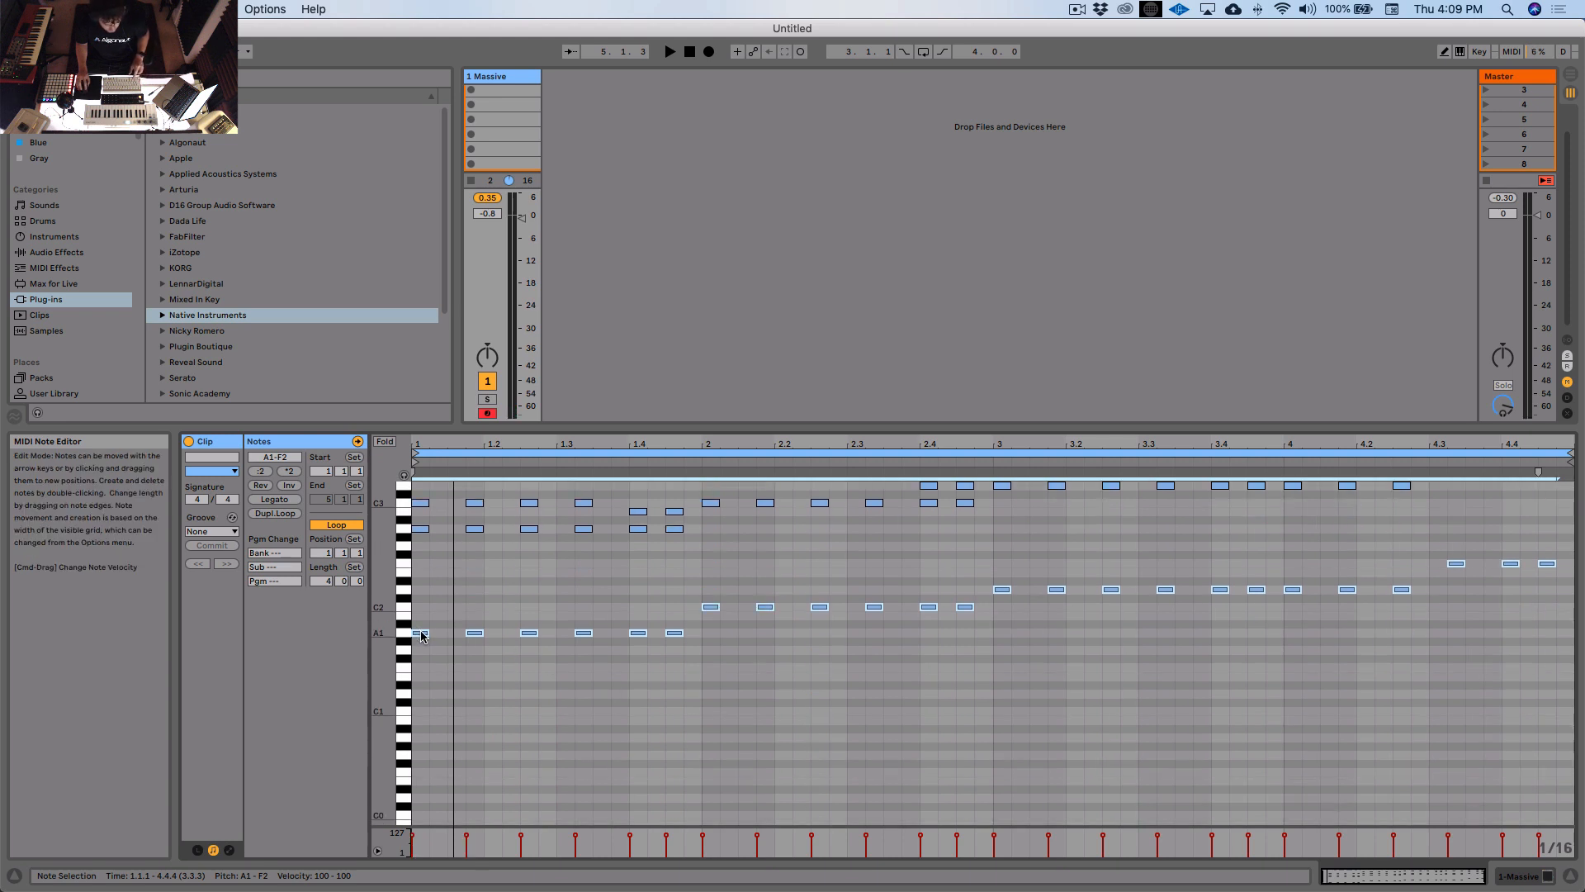
left_click_drag(421, 636, 421, 735)
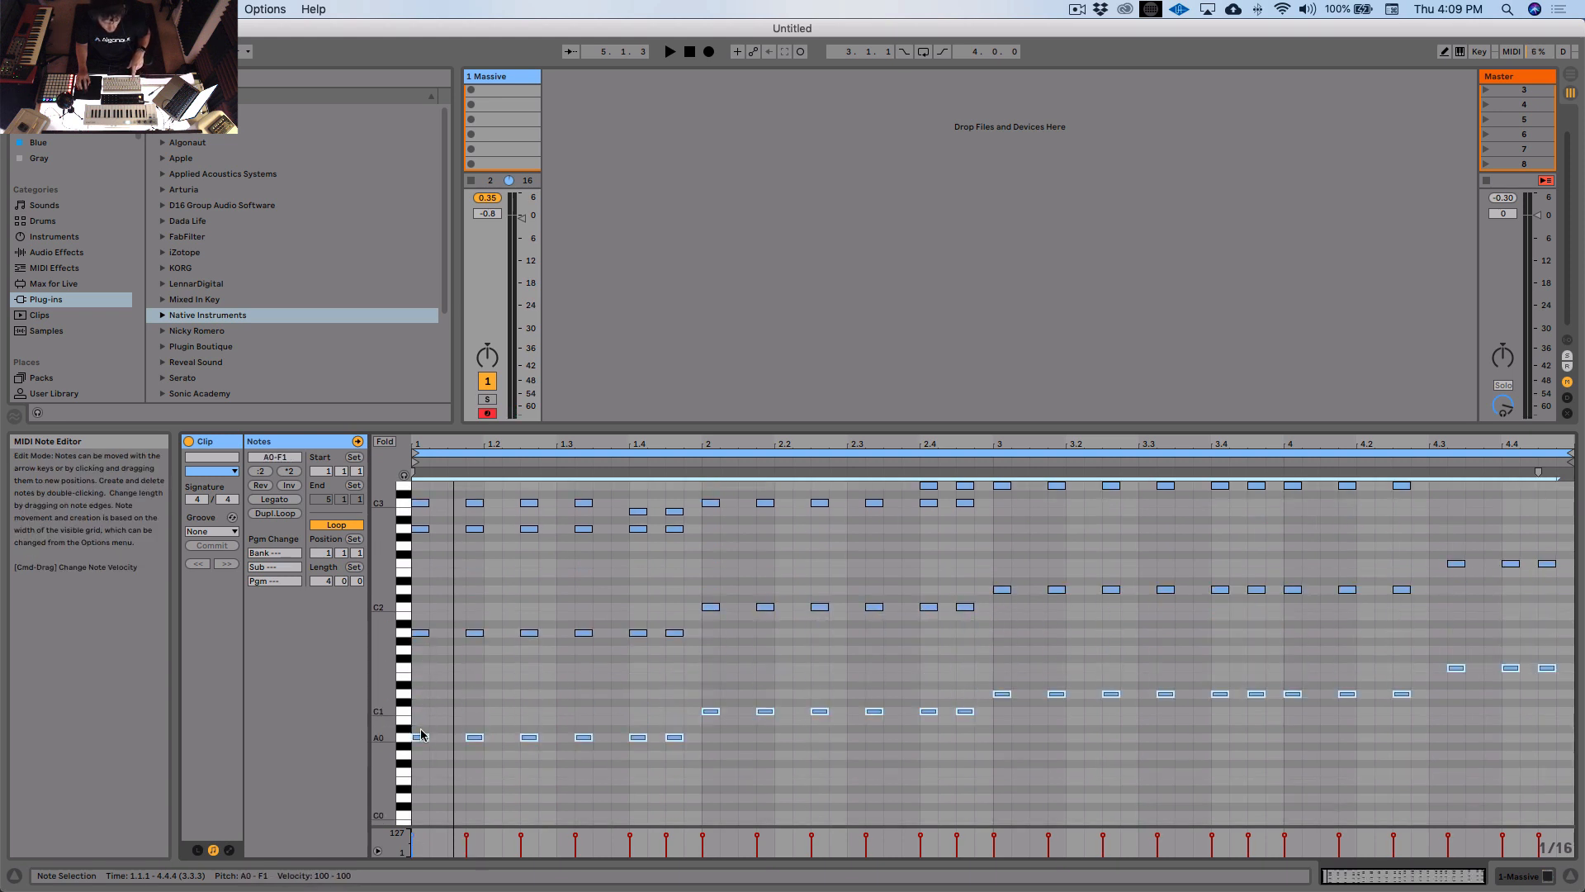
left_click(520, 701)
key("space")
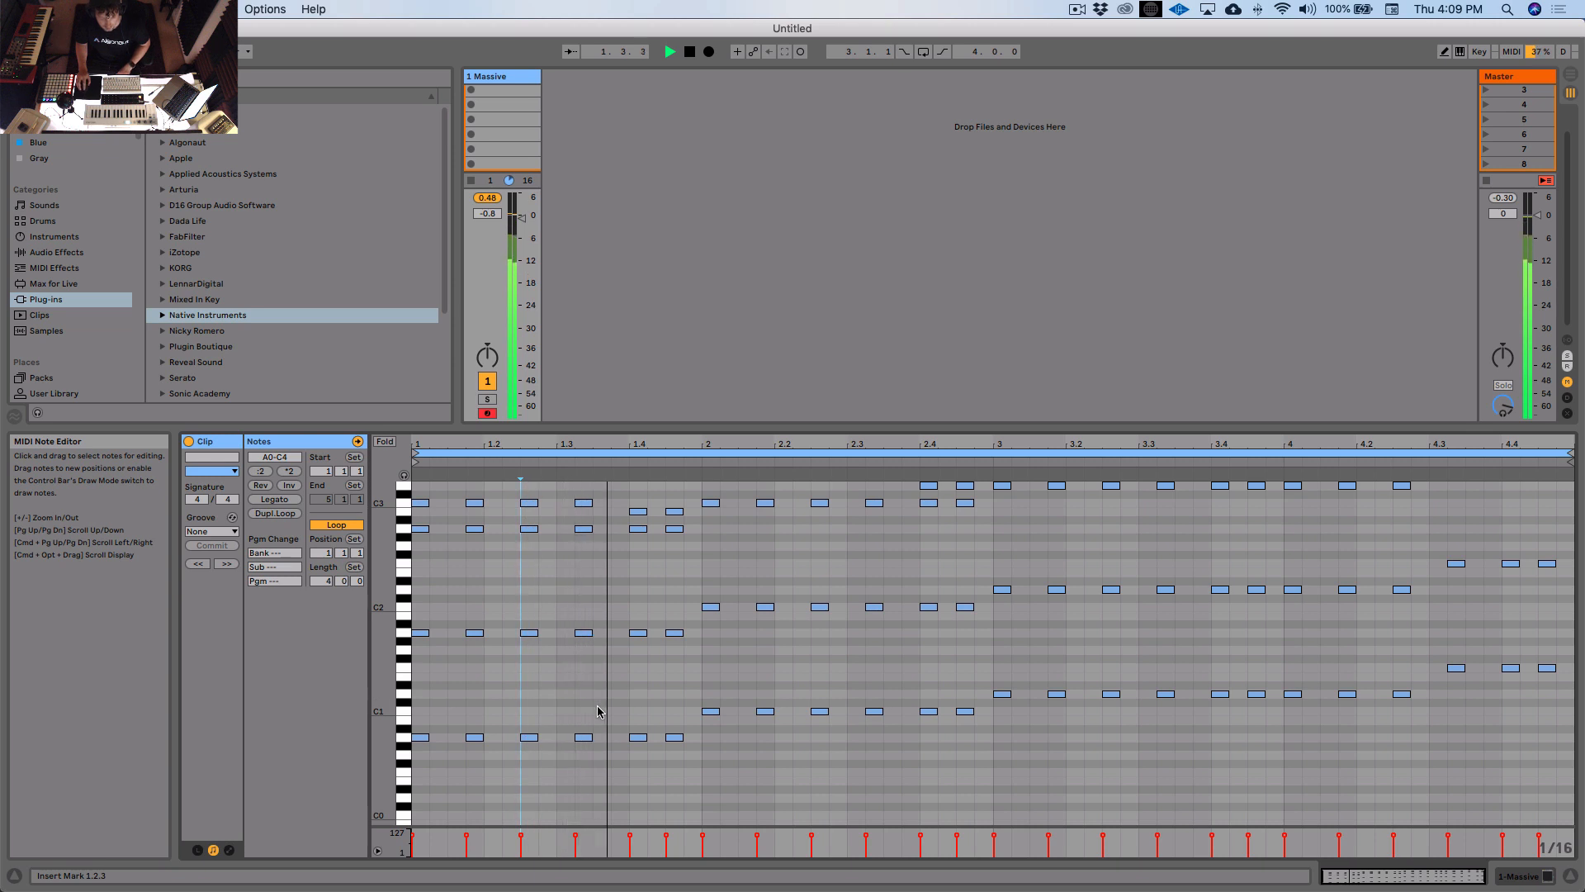
scroll(602, 708, "up", 3)
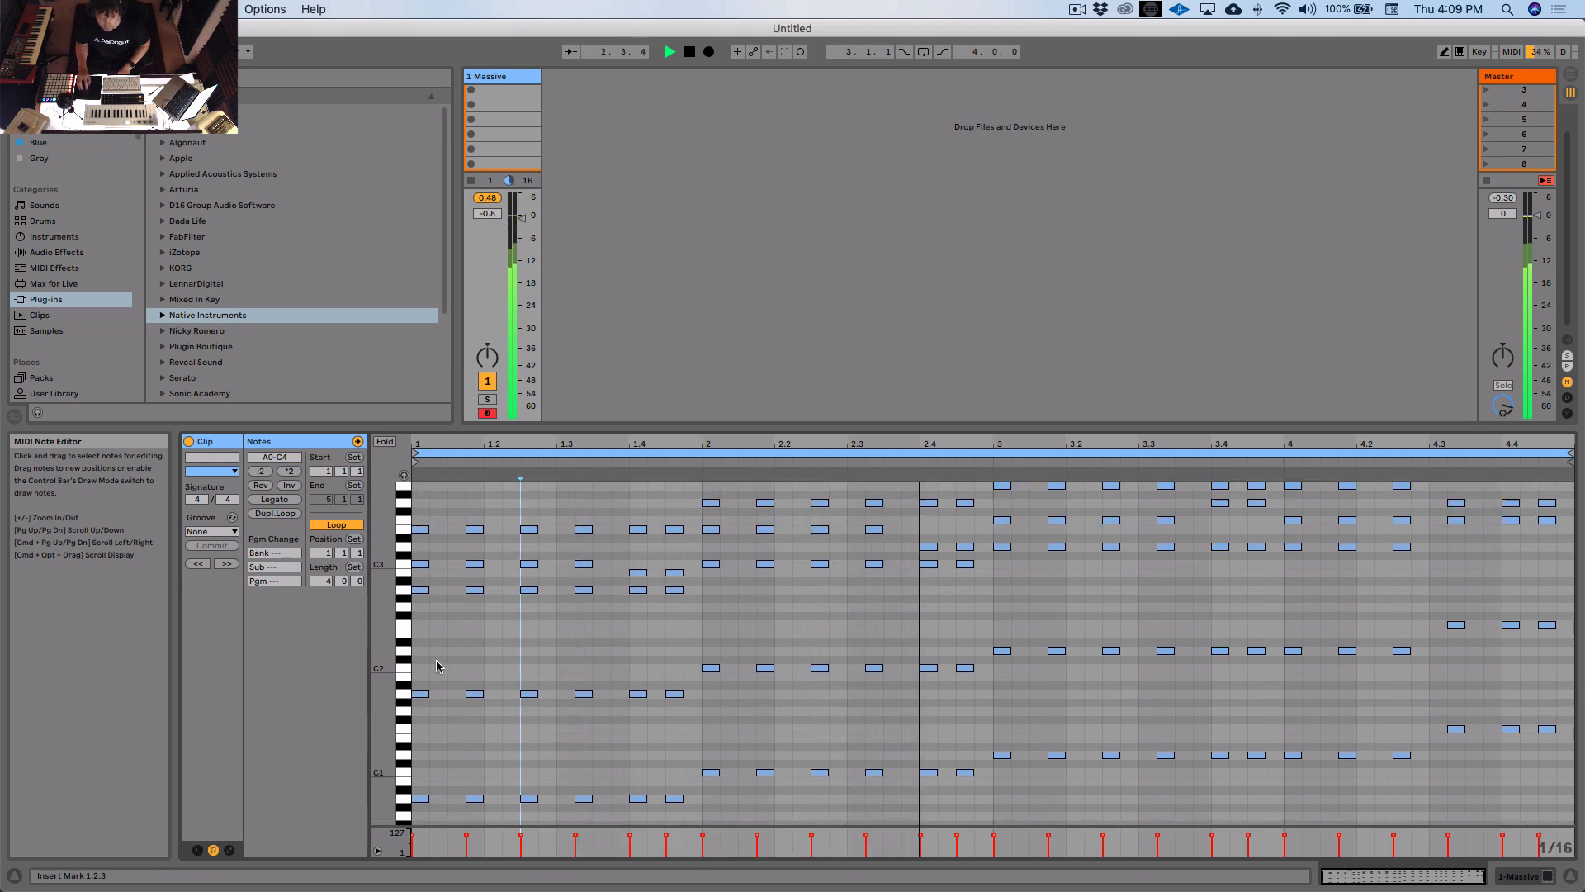
left_click_drag(392, 666, 387, 665)
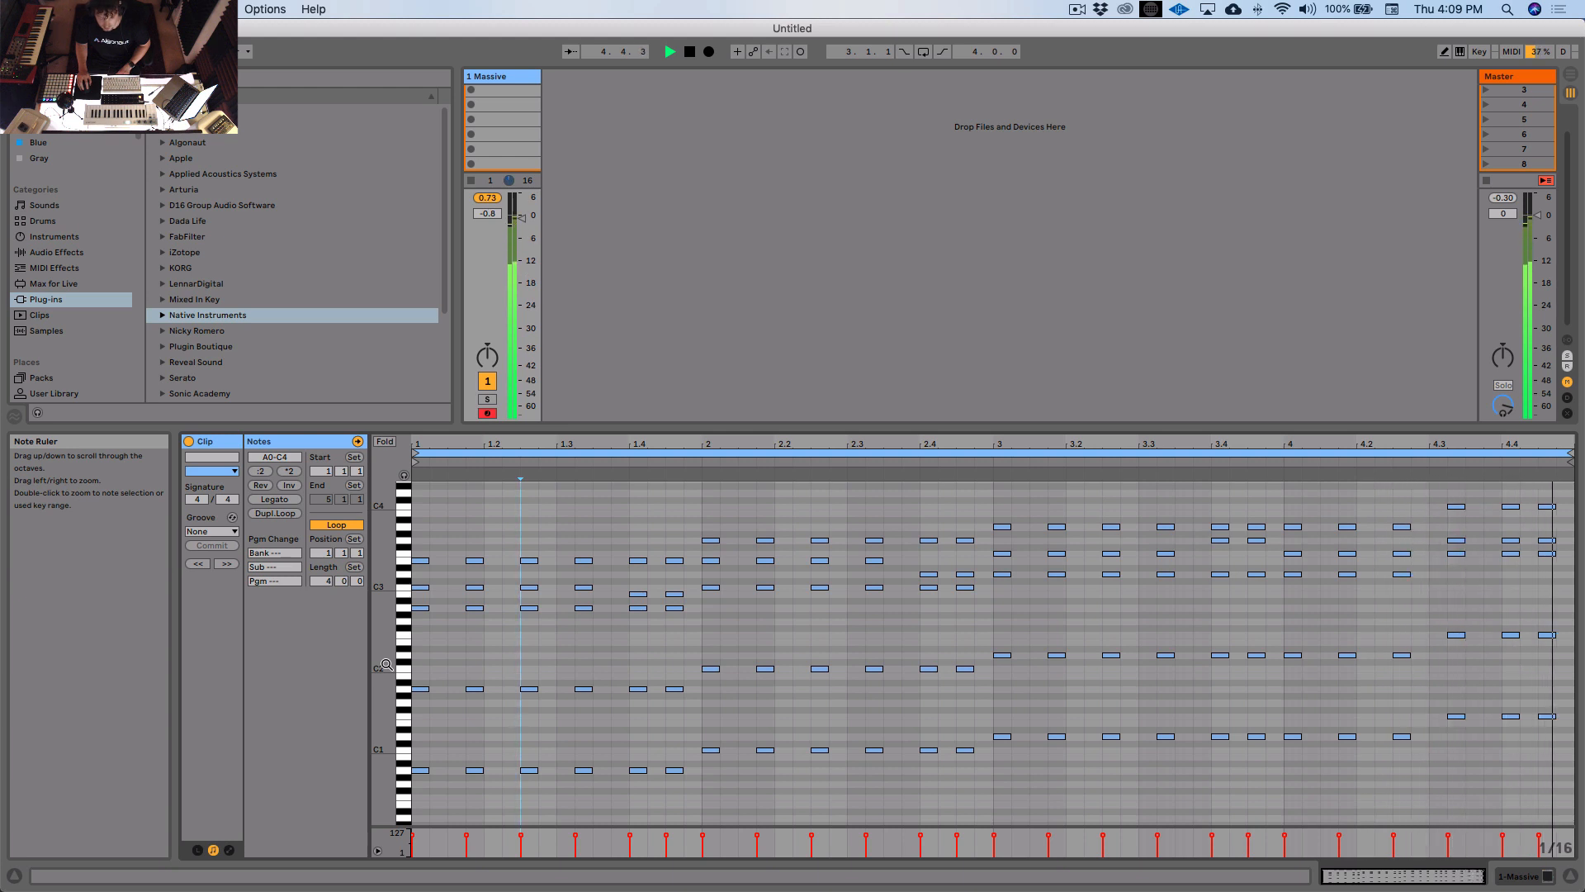
key("space")
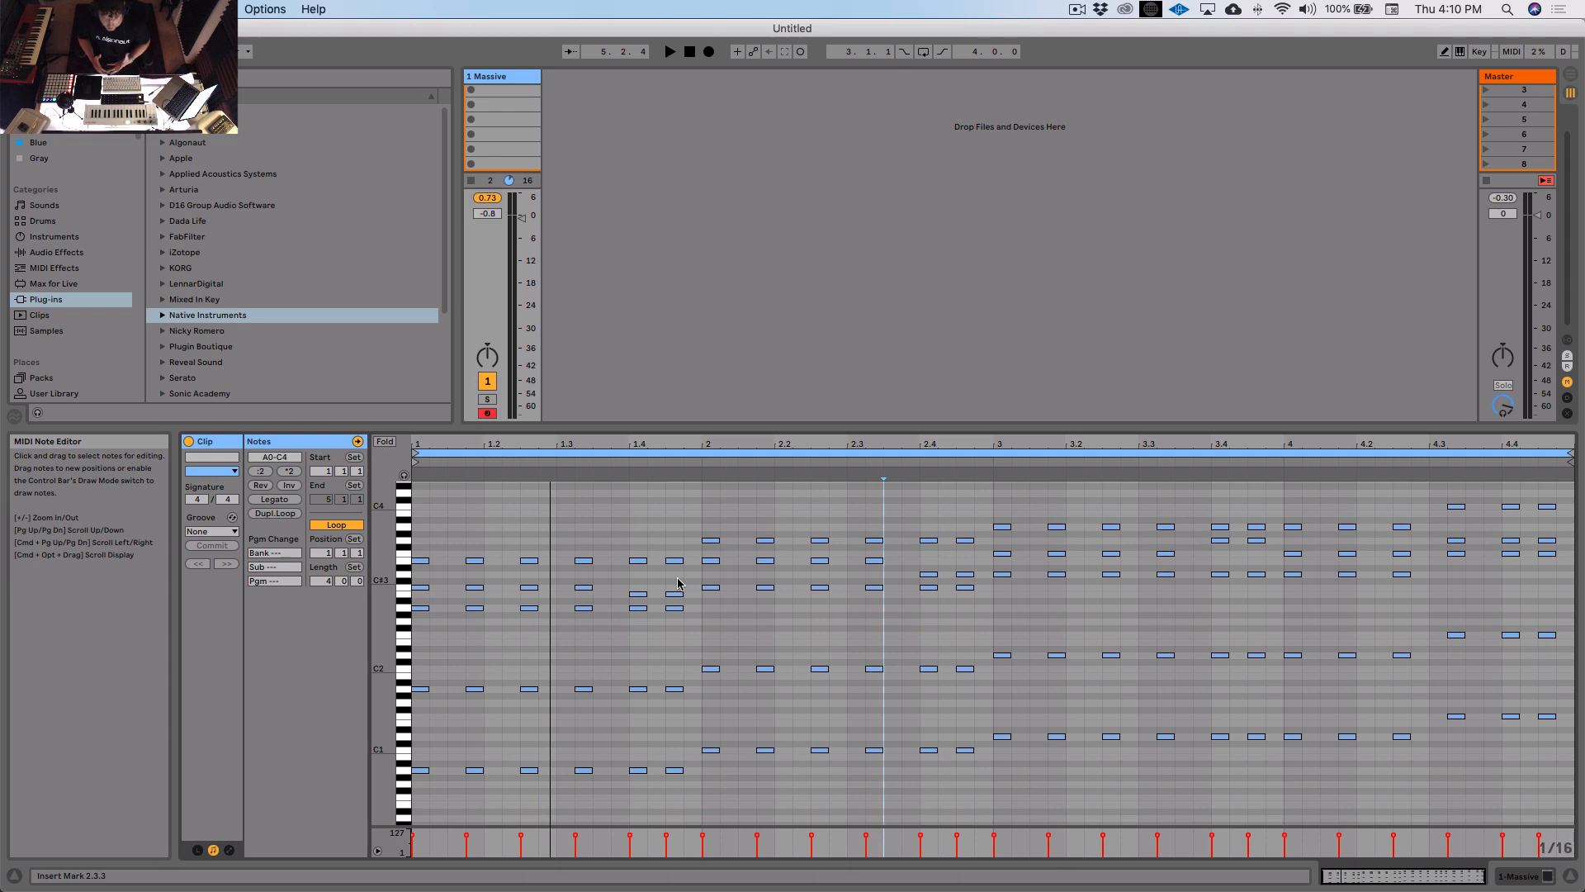
left_click(678, 582)
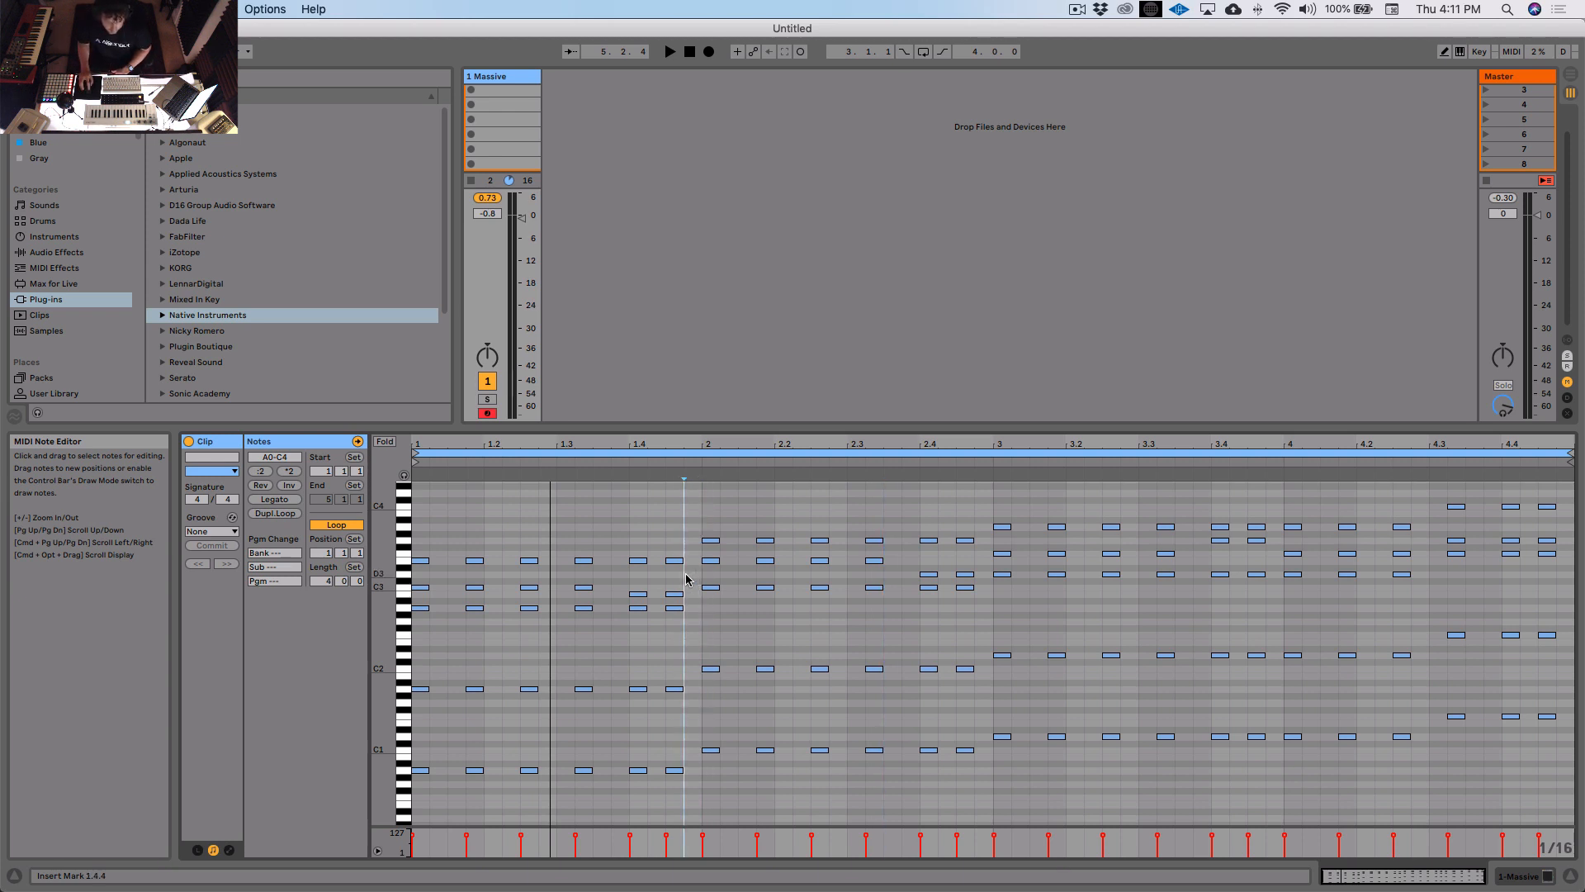
Step: Turn on note preview in the MIDI editor
left_click(700, 580)
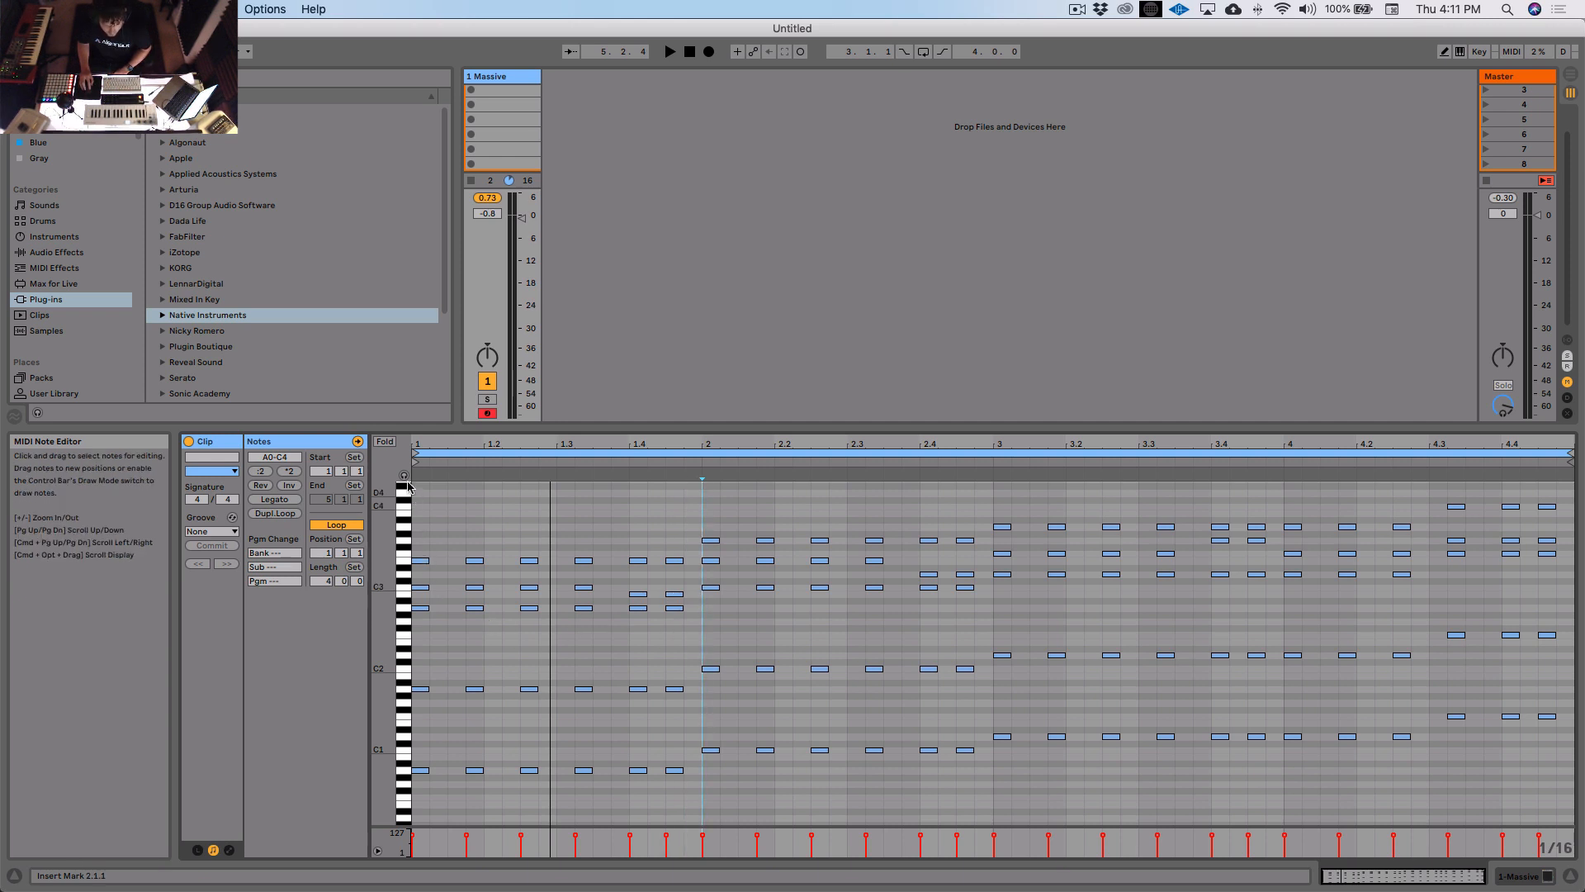
left_click(405, 476)
mouse_move(419, 522)
left_mouse_down()
mouse_move(506, 641)
mouse_move(708, 641)
mouse_move(432, 546)
left_mouse_up()
left_click(694, 643)
left_click(431, 545)
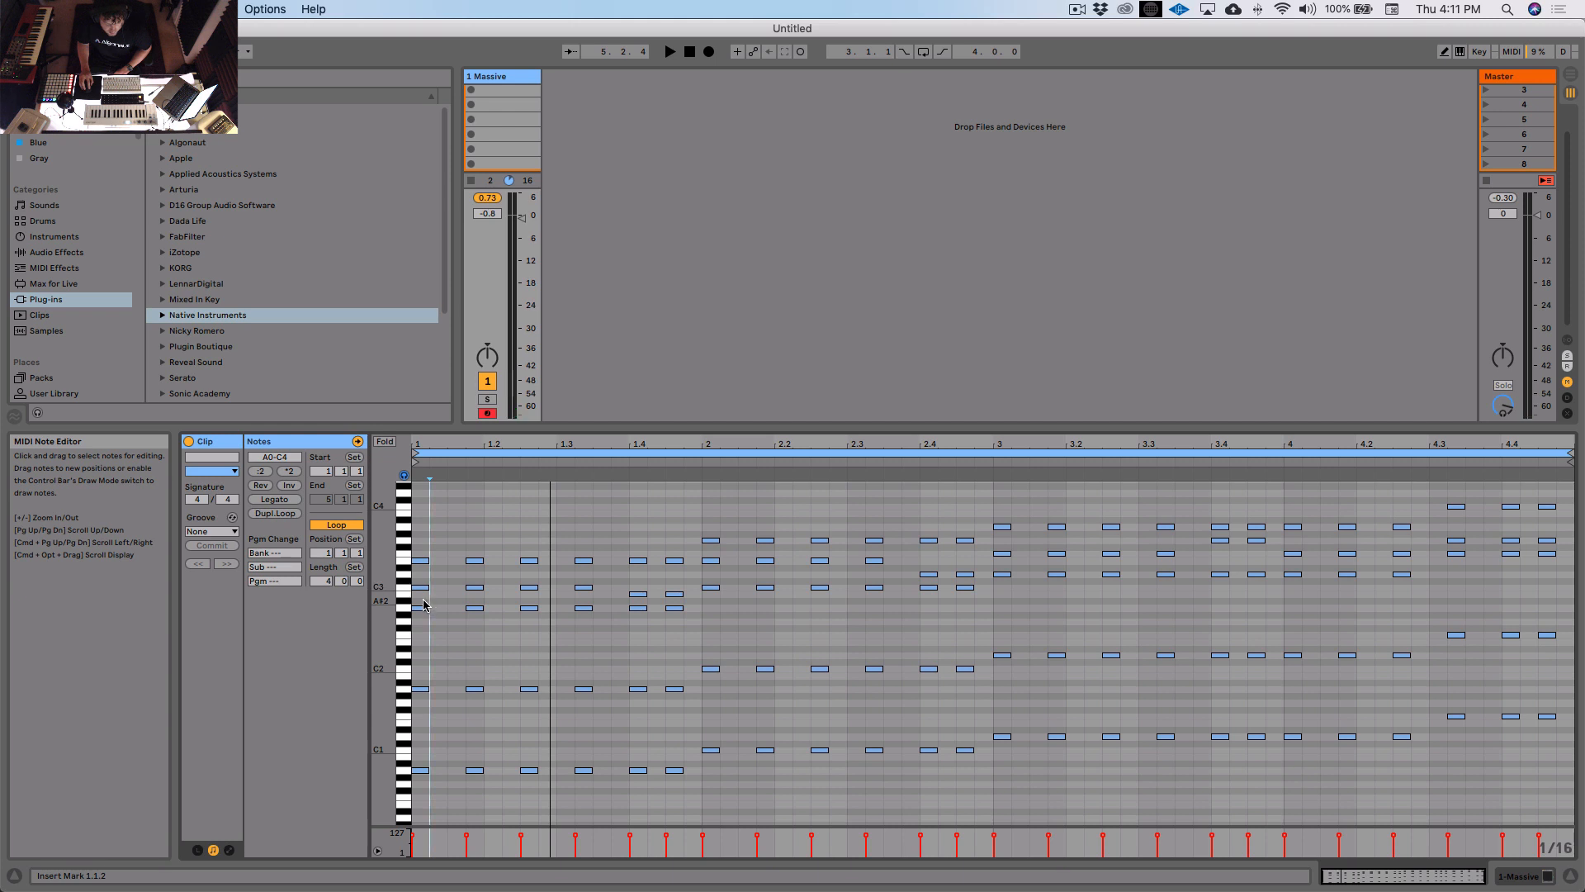
Step: Try raising the A2 notes of bar 1 one octave to A3, and return them to A2
left_click_drag(423, 605, 688, 649)
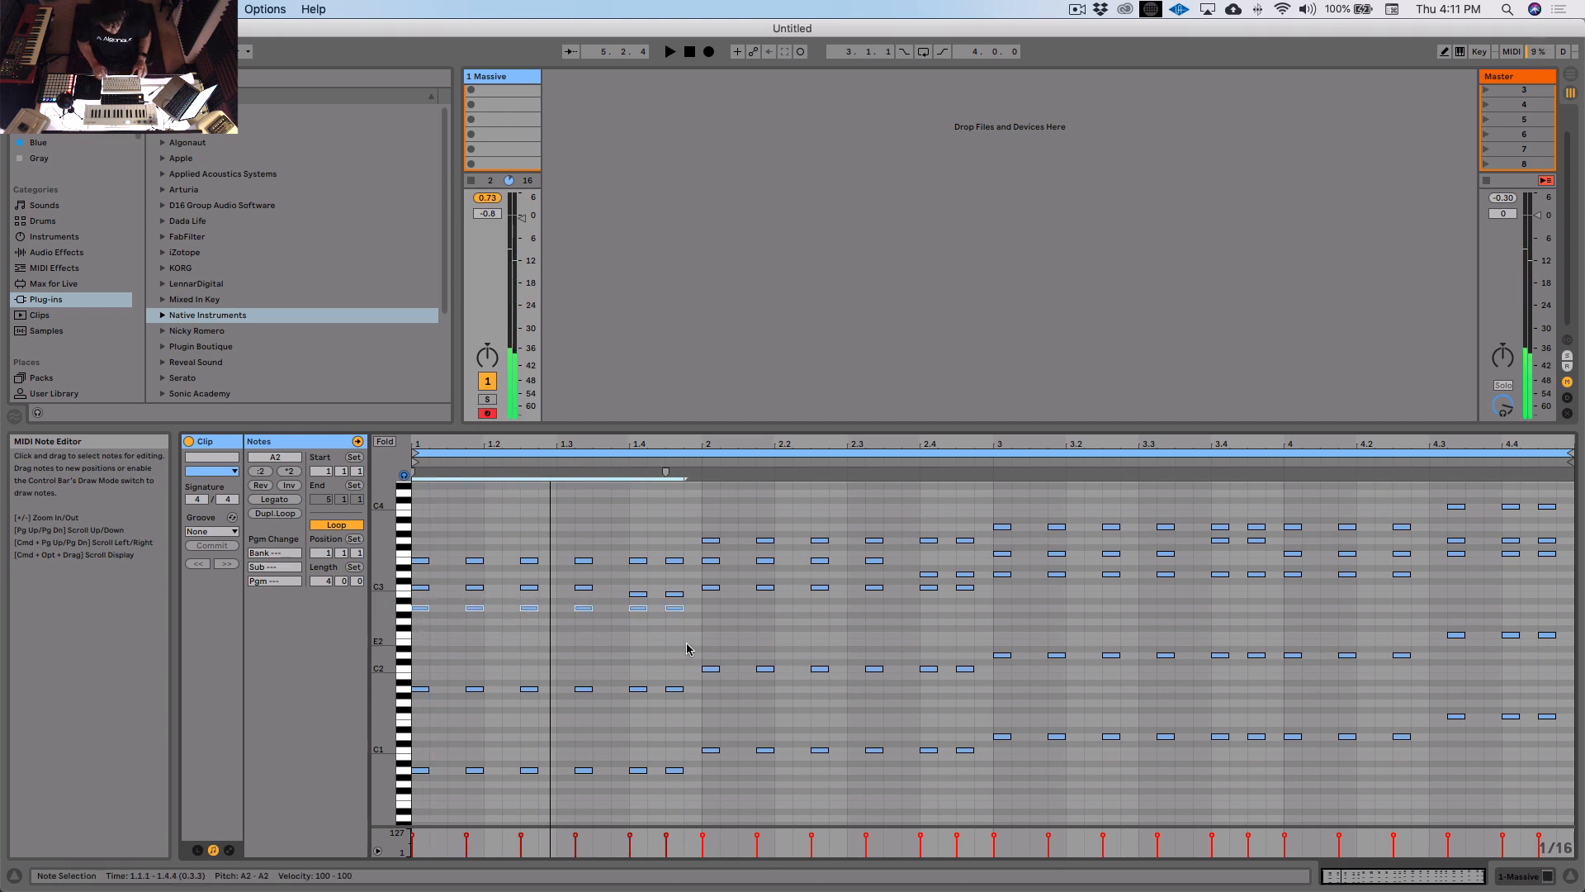
key("shift+Up")
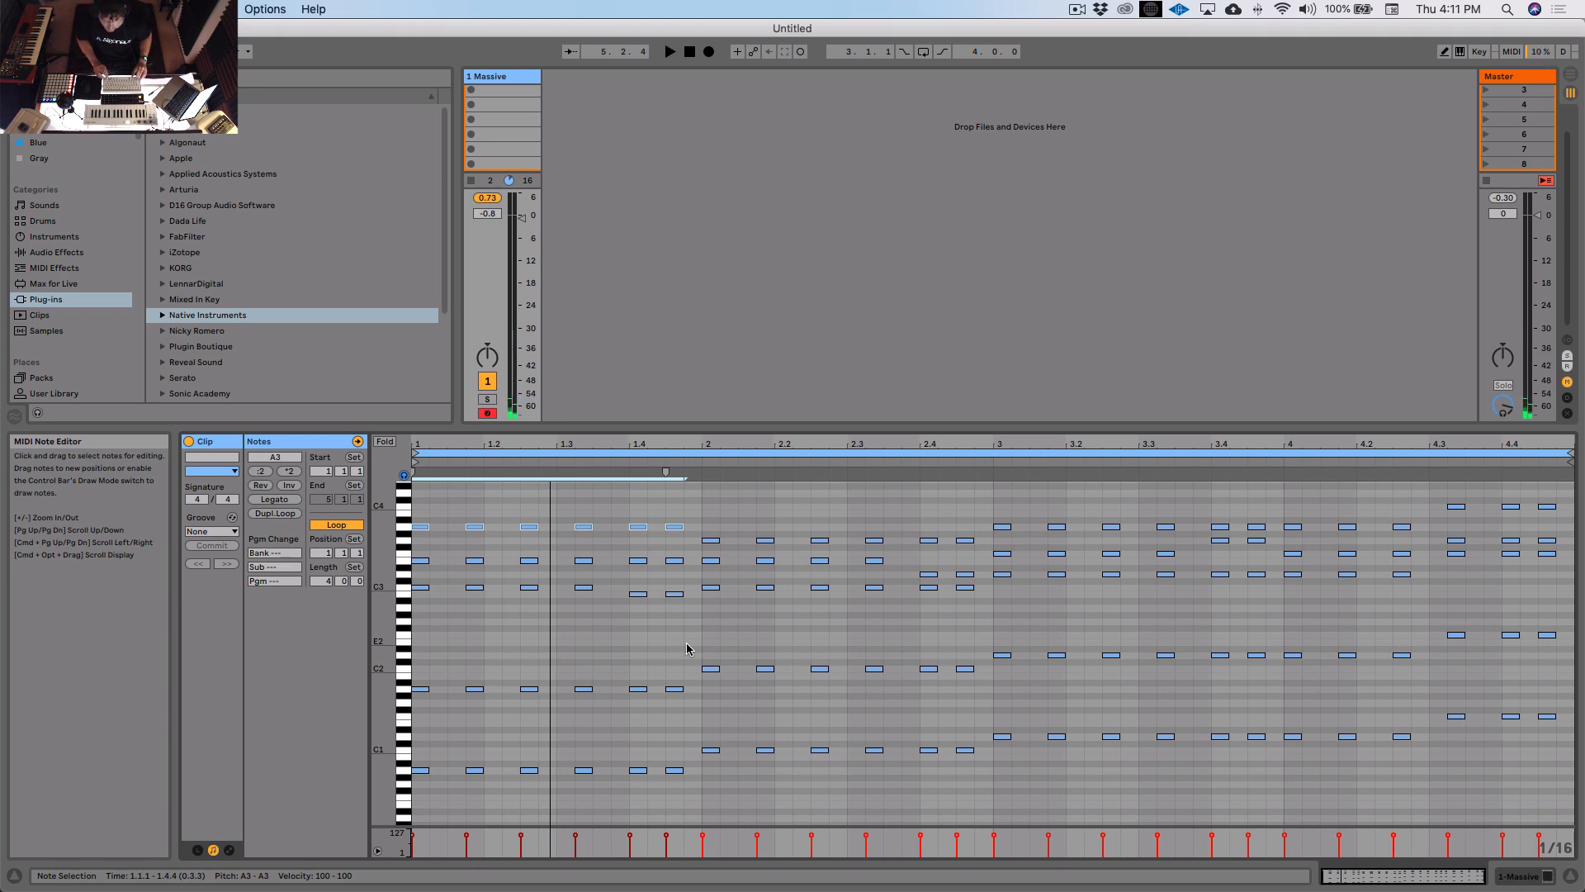
key("shift+Down")
Step: Try lowering the E3 notes of bar 1 one octave to E2, and return them to E3
left_click_drag(690, 551, 415, 573)
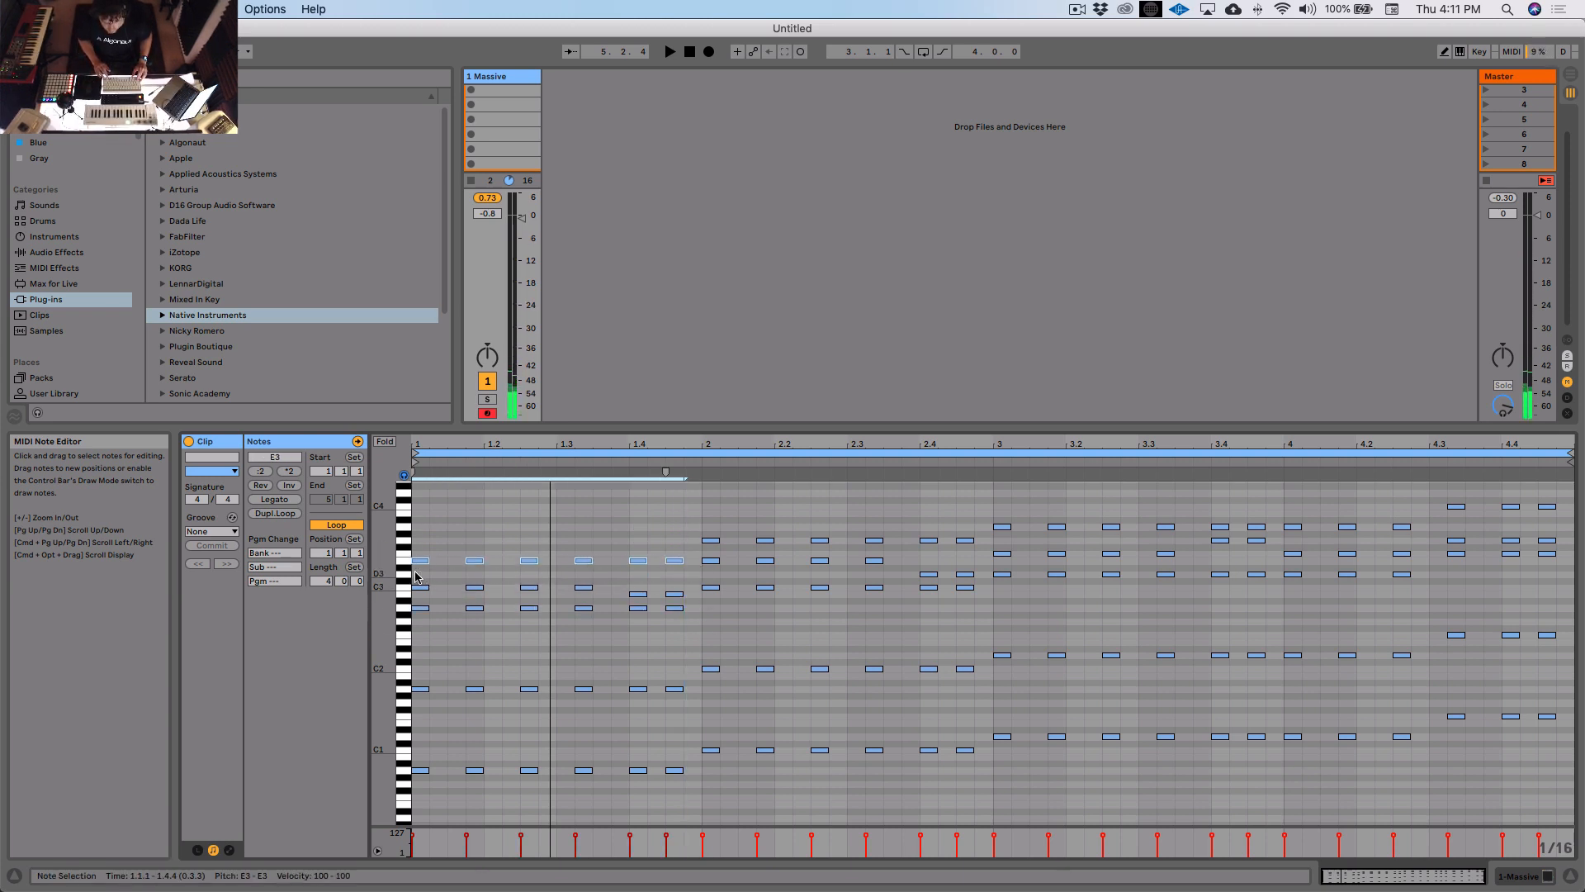
key("shift+Down")
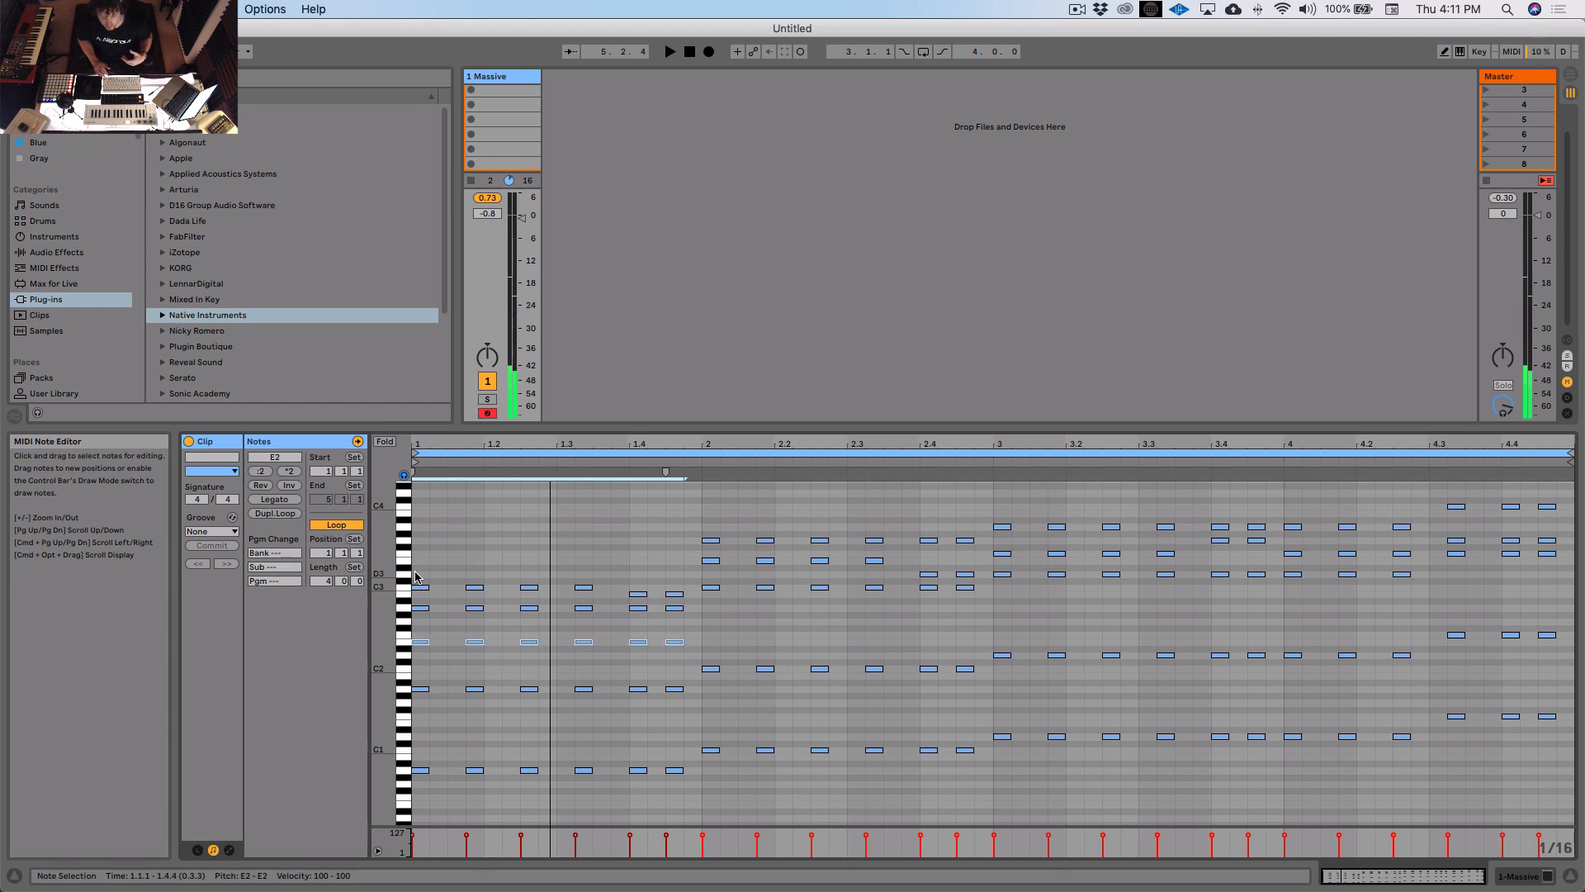
key("shift+Up")
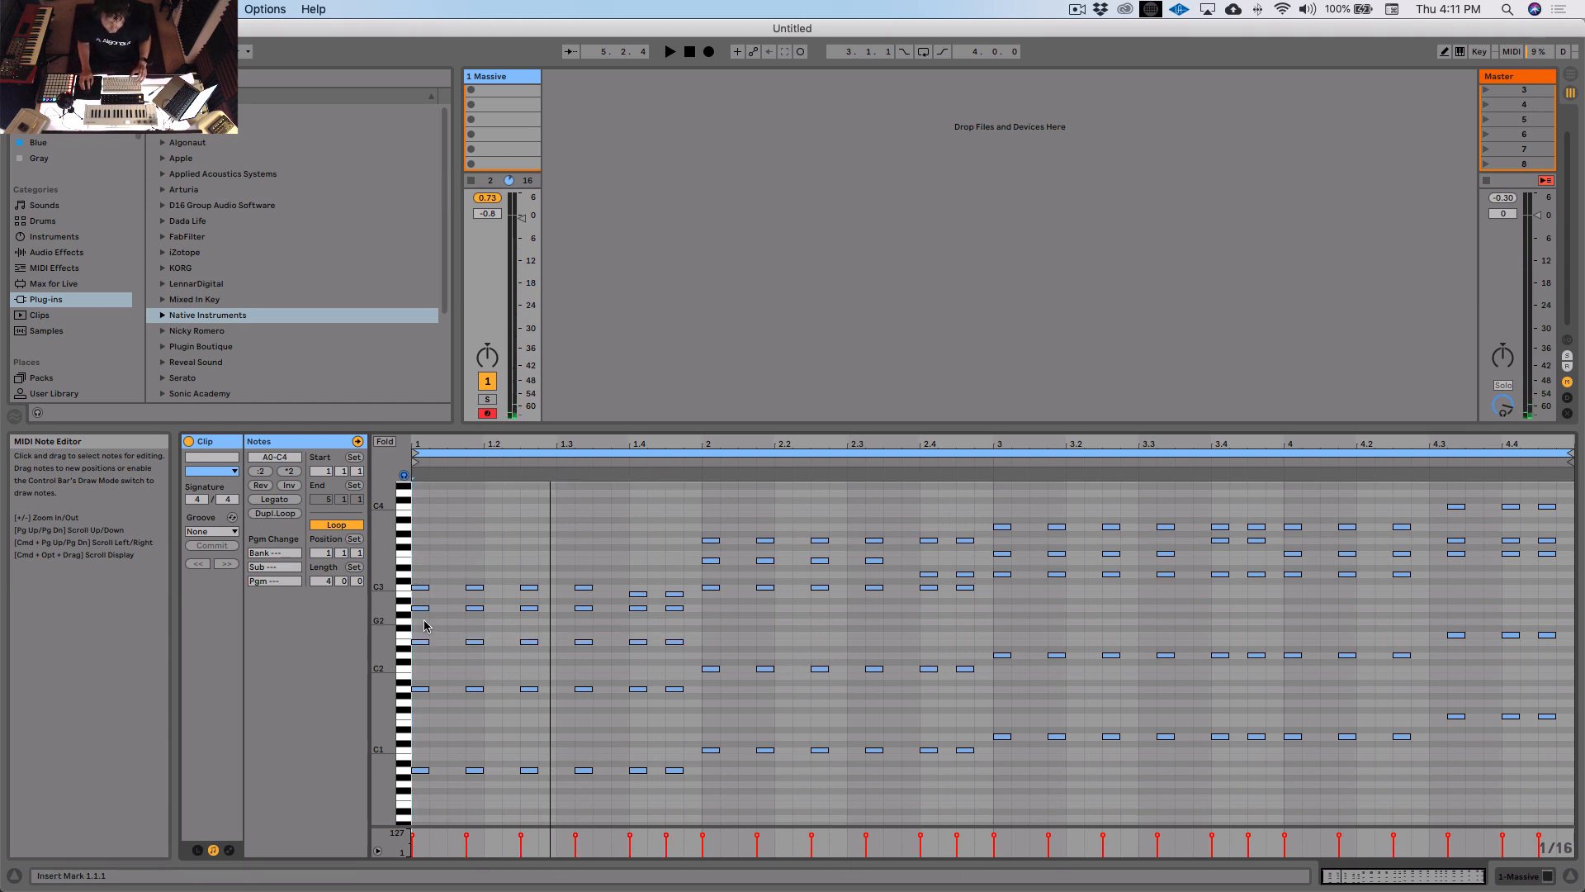
Step: Audition bar 1 with its A2 notes raised one octave to A3, and move them back down
left_click(667, 657)
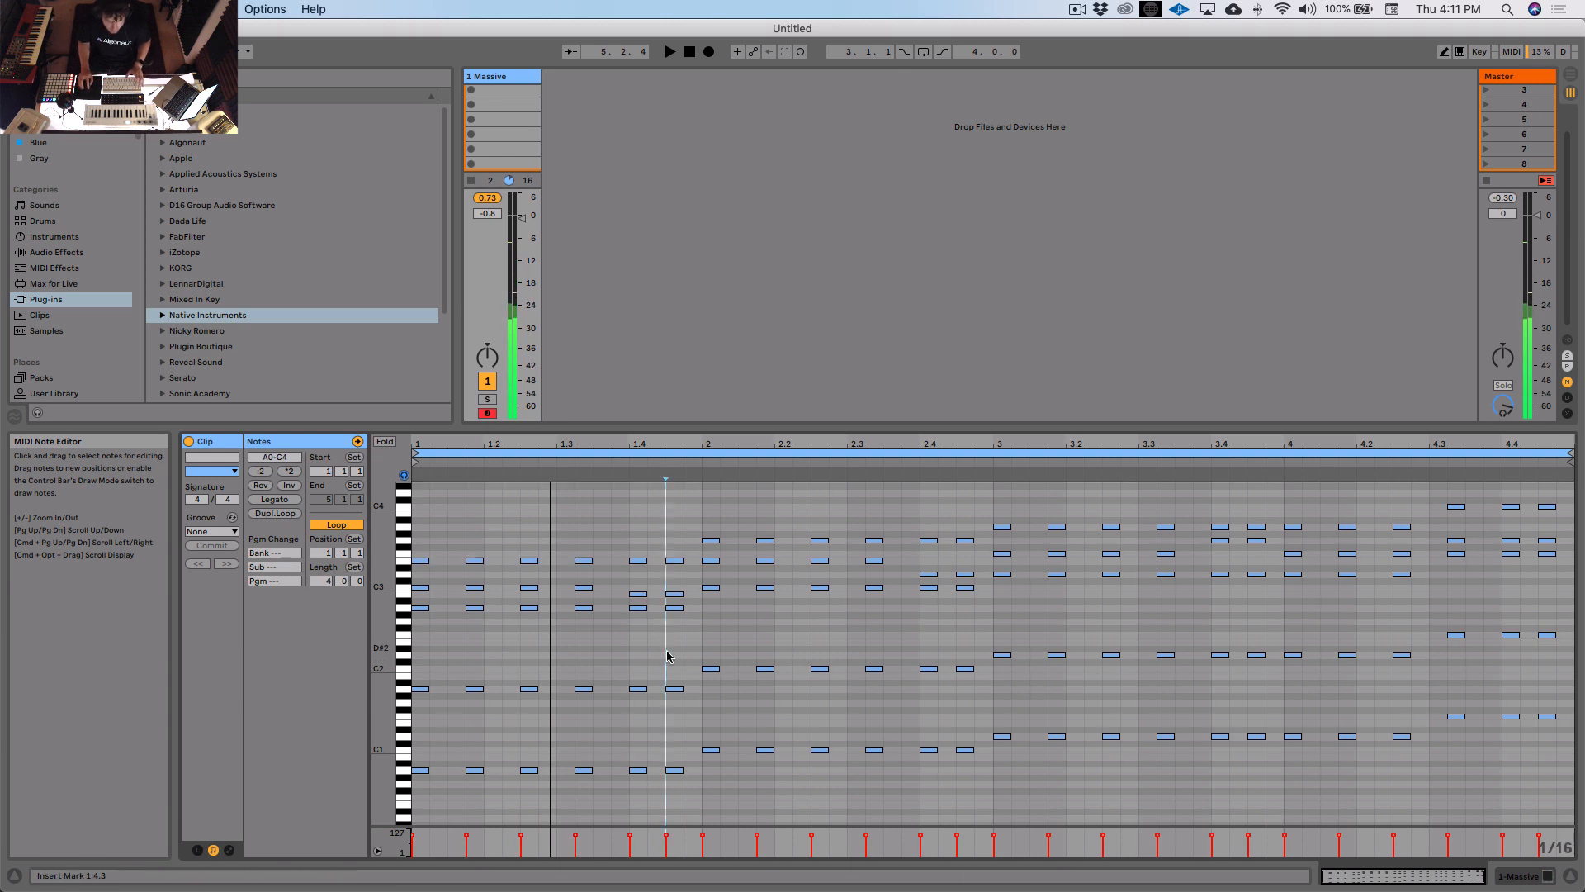
left_click(405, 608)
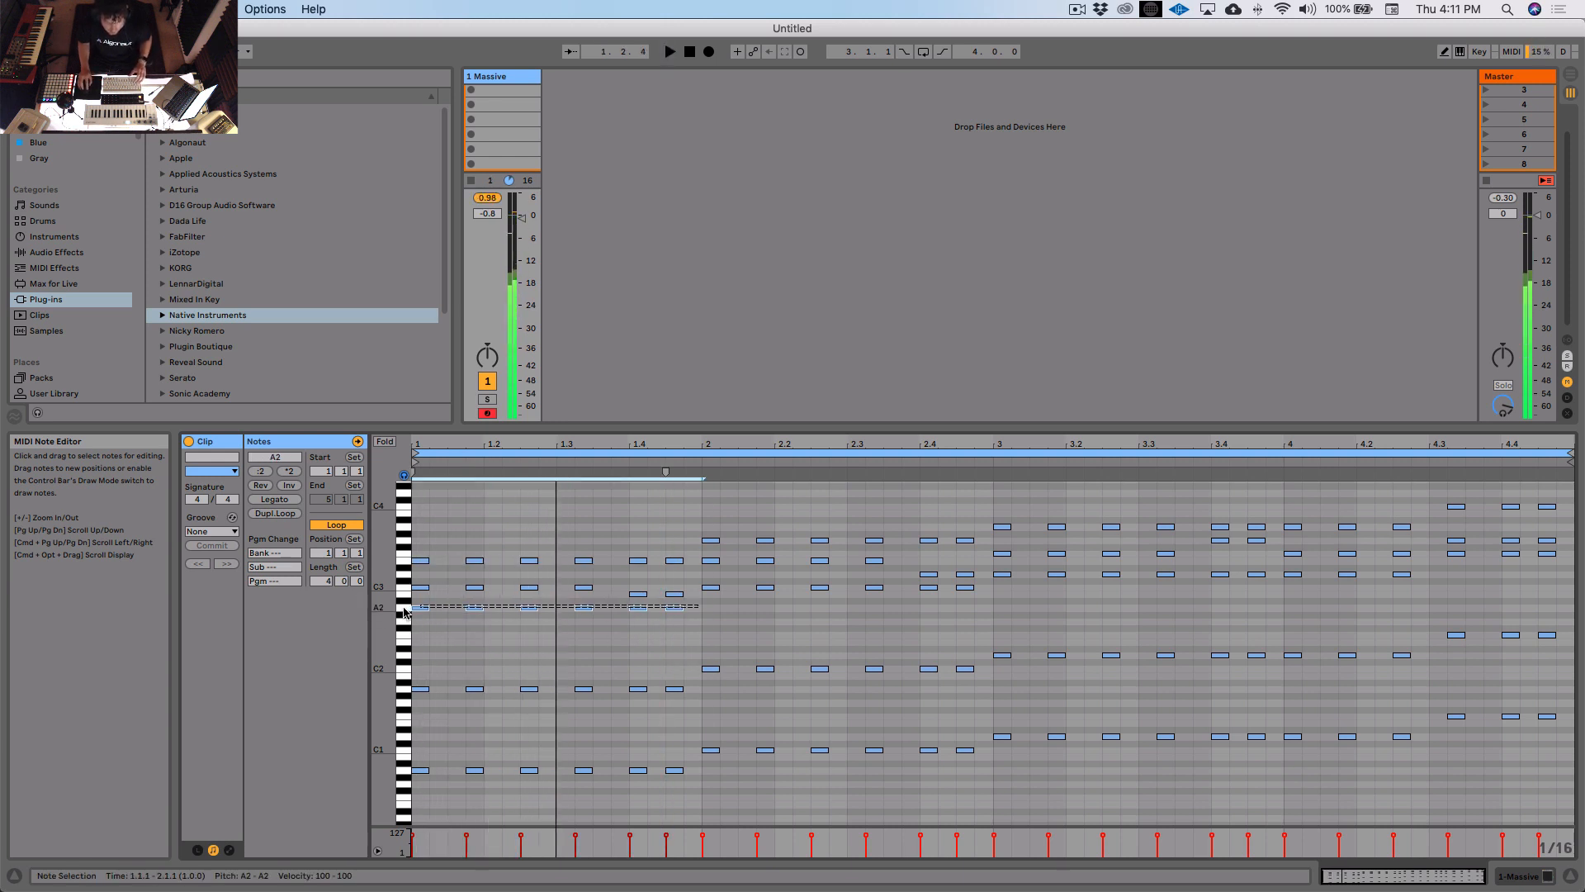
key("space")
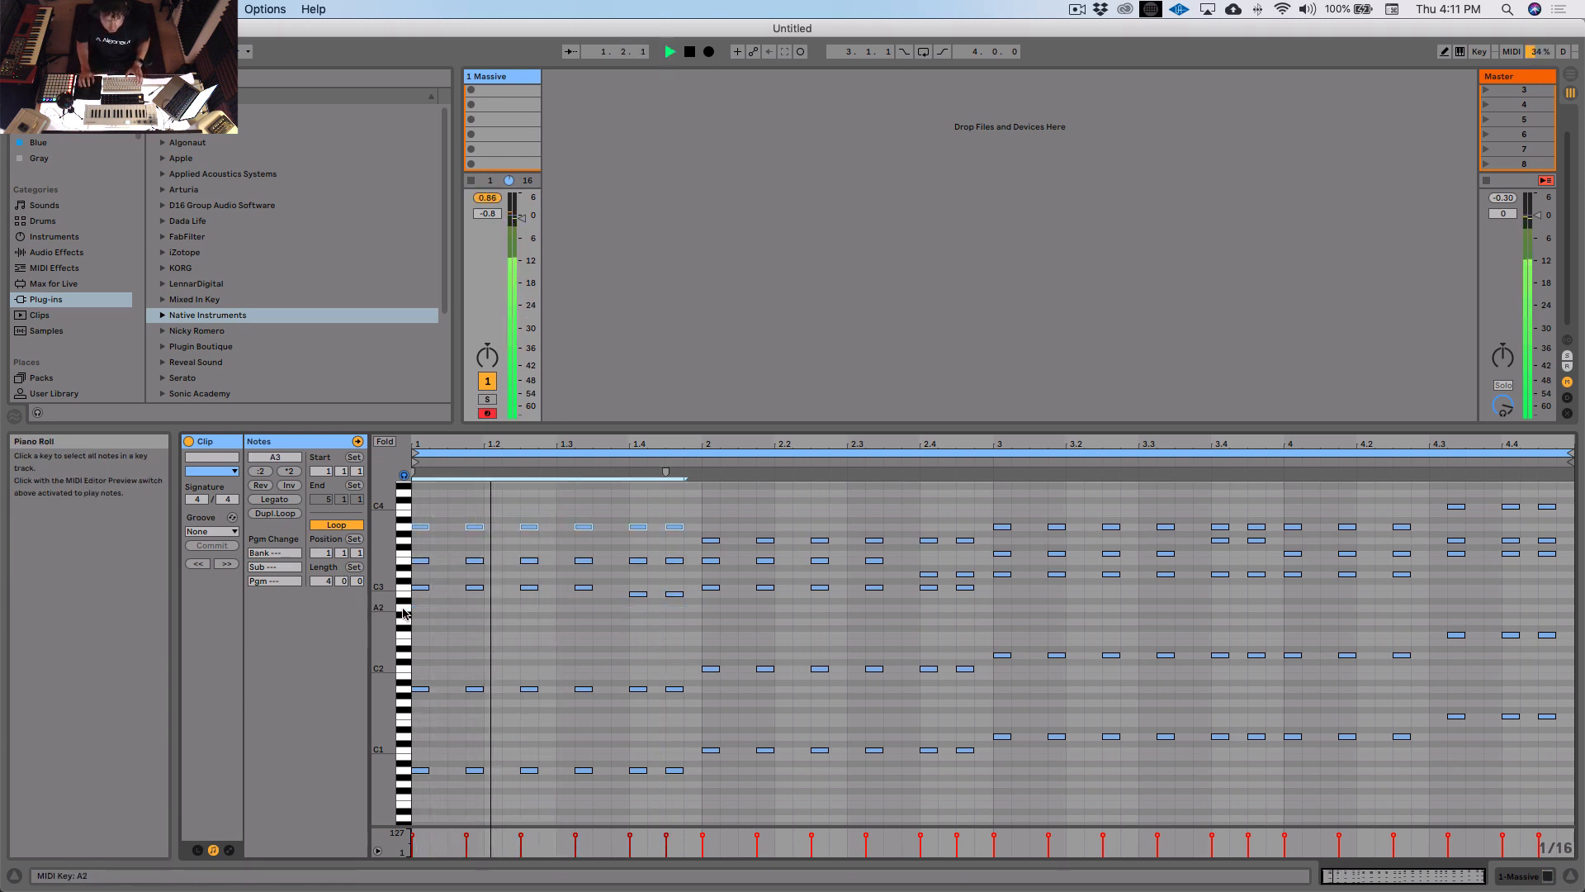
key("shift+Up")
key("space")
key("shift+Down")
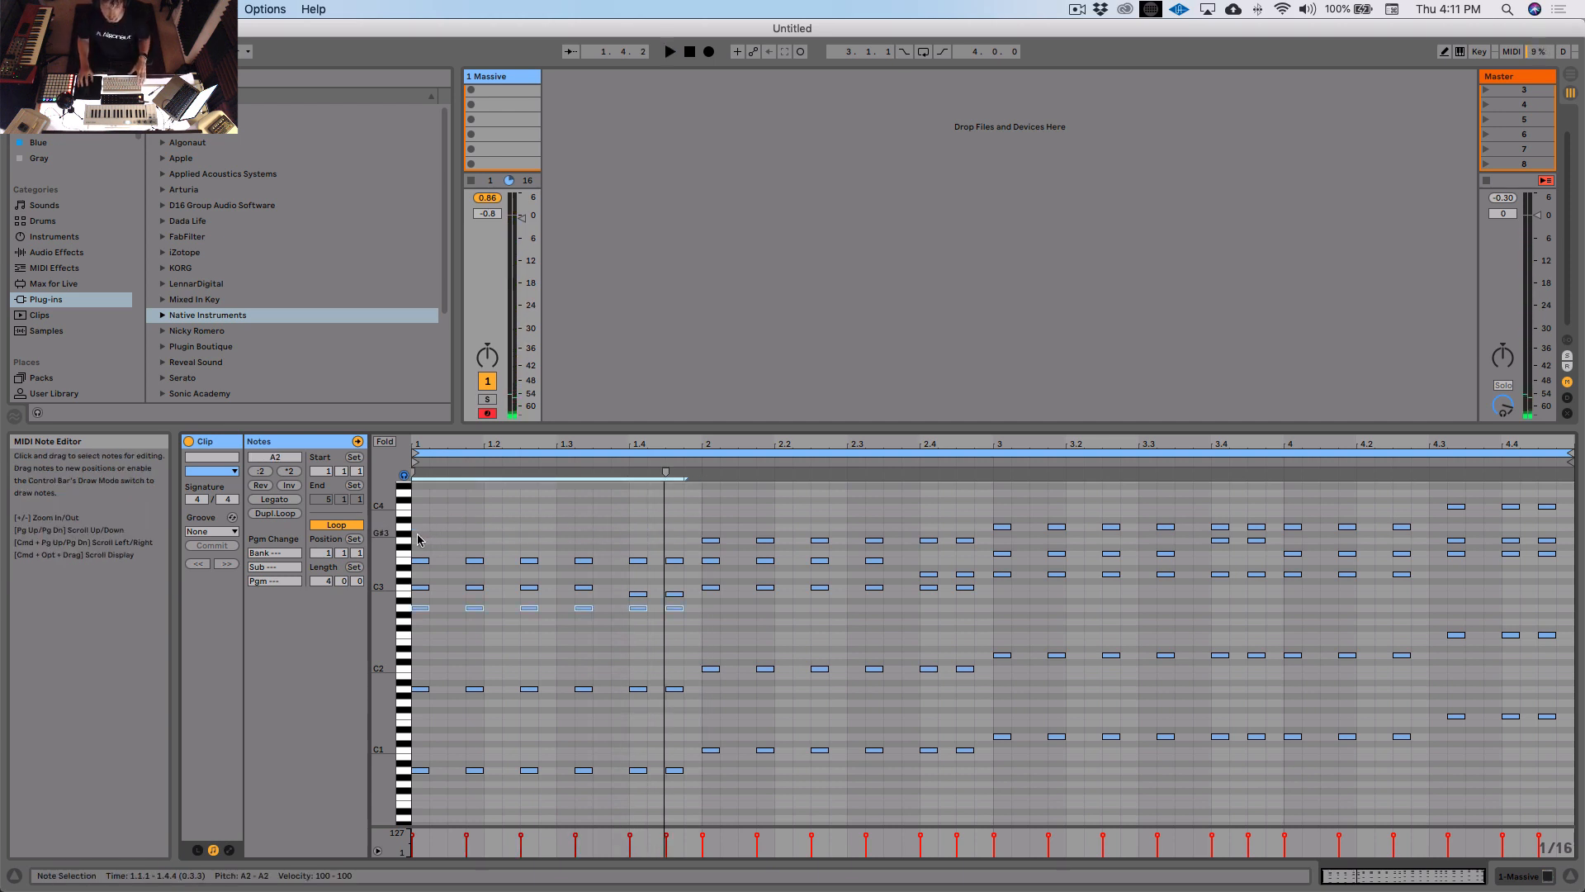
Step: Audition bar 1 with its two lower chord voices, around A2 and C3, raised one octave, and move them back down
left_click(436, 547)
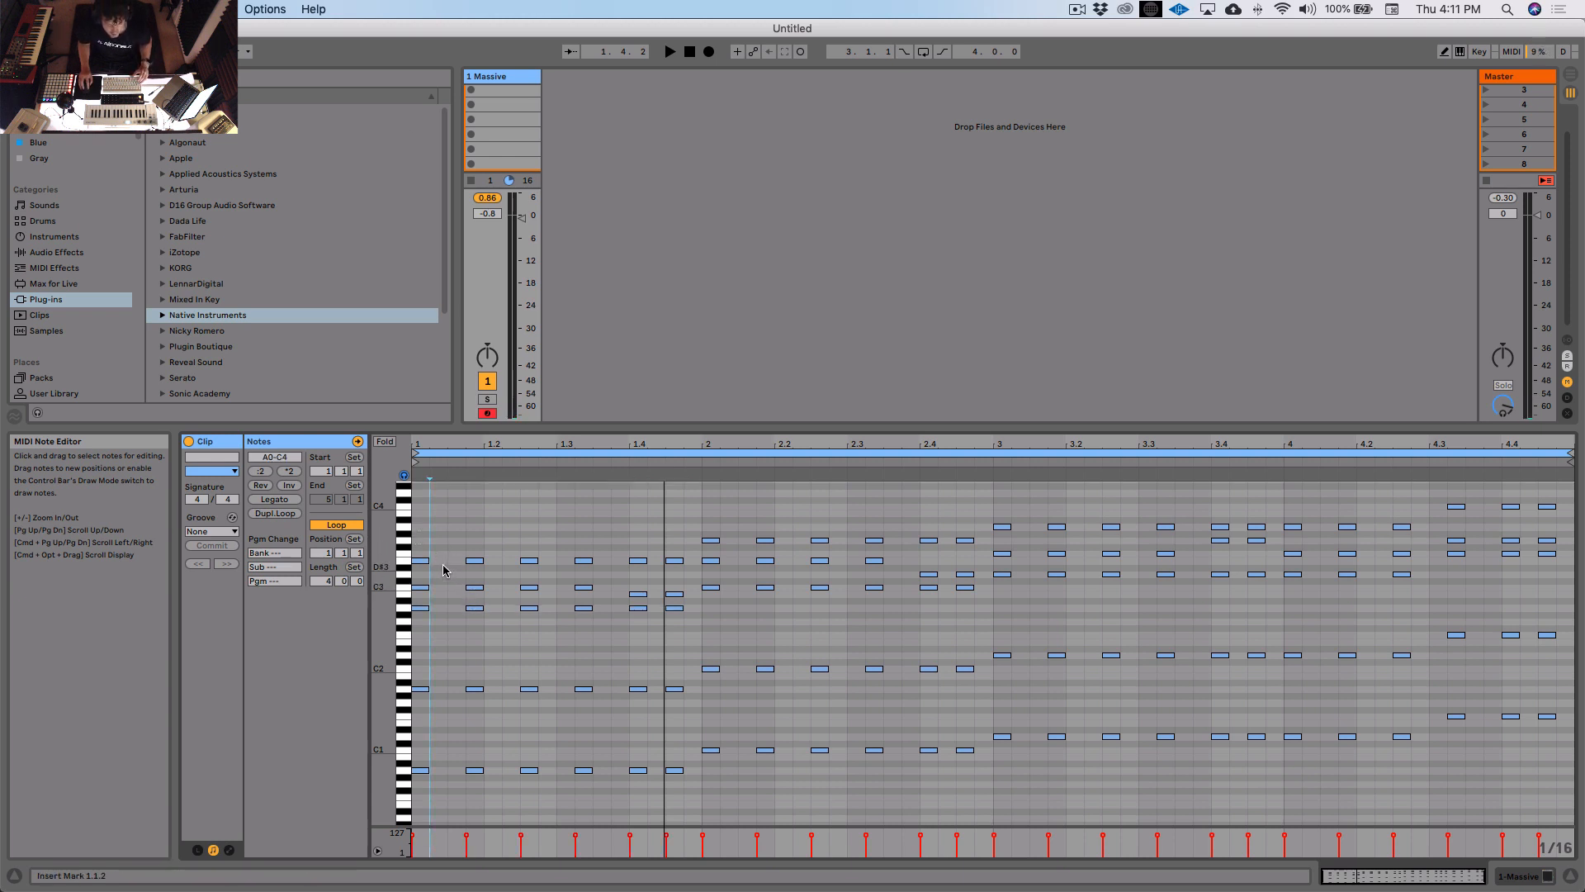
left_click_drag(421, 581, 684, 637)
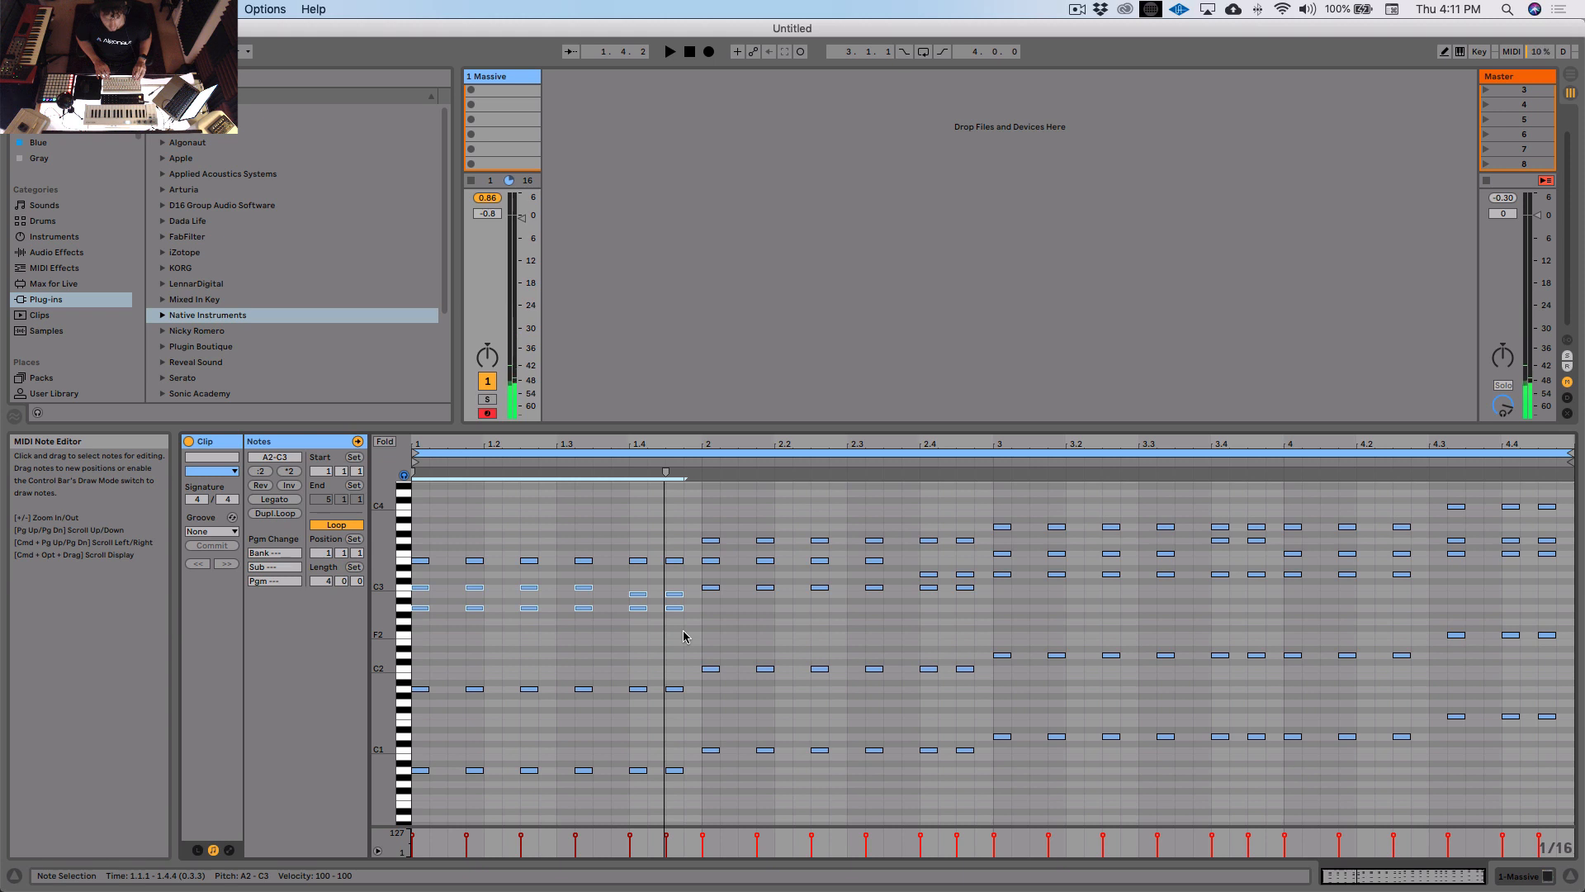
key("shift+Up")
key("space")
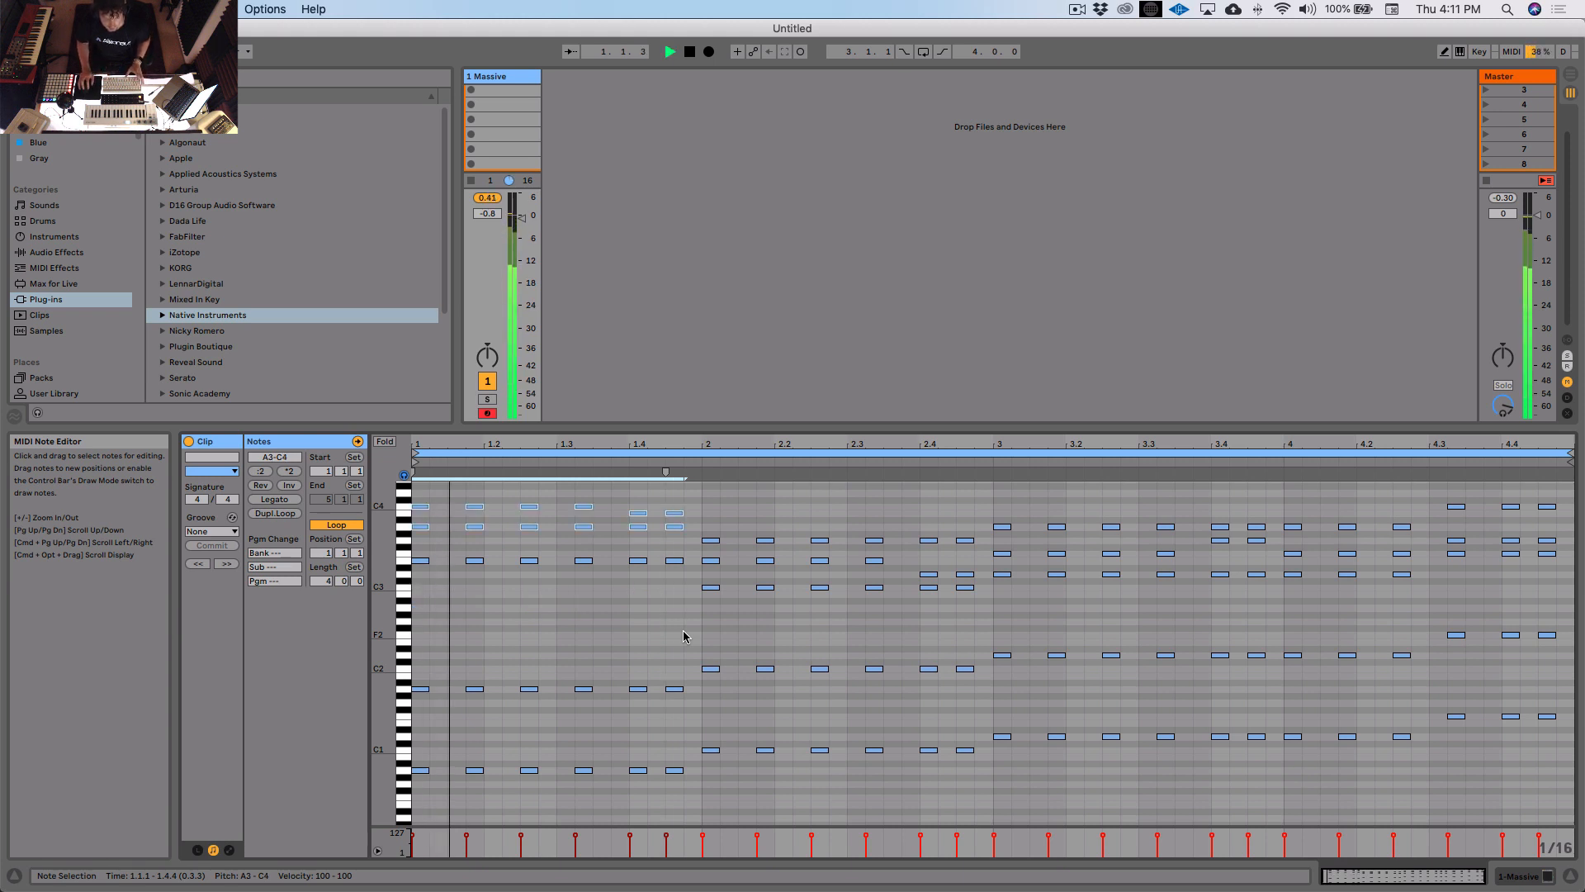
key("space")
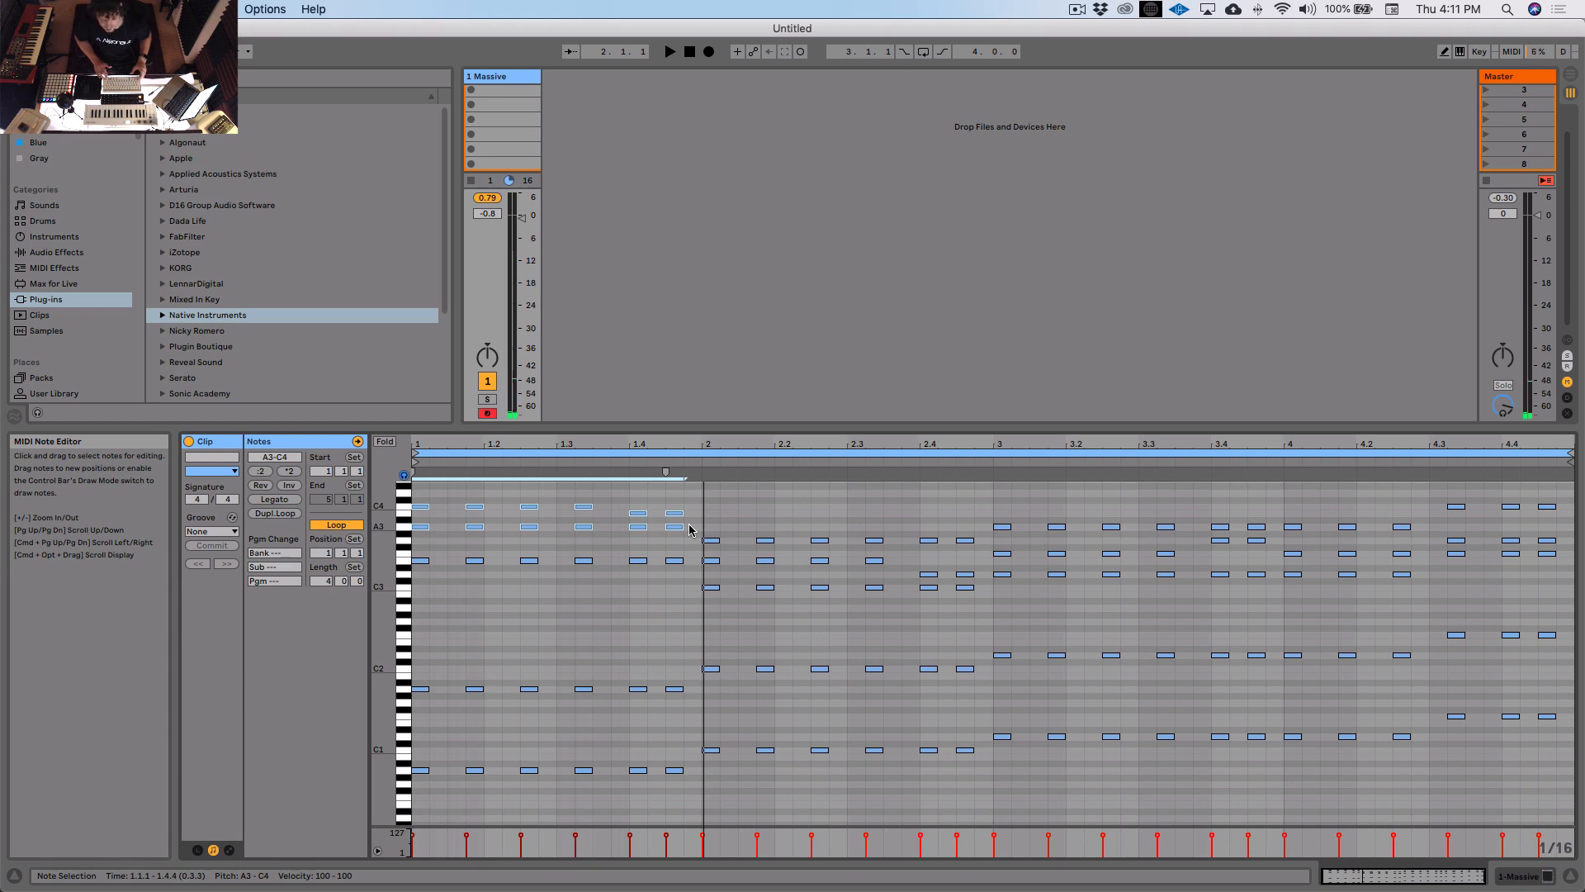
key("shift+Down")
Step: Lower only the E3 notes of bar 1 one octave to E2 and play the bar
left_click_drag(696, 529, 416, 602)
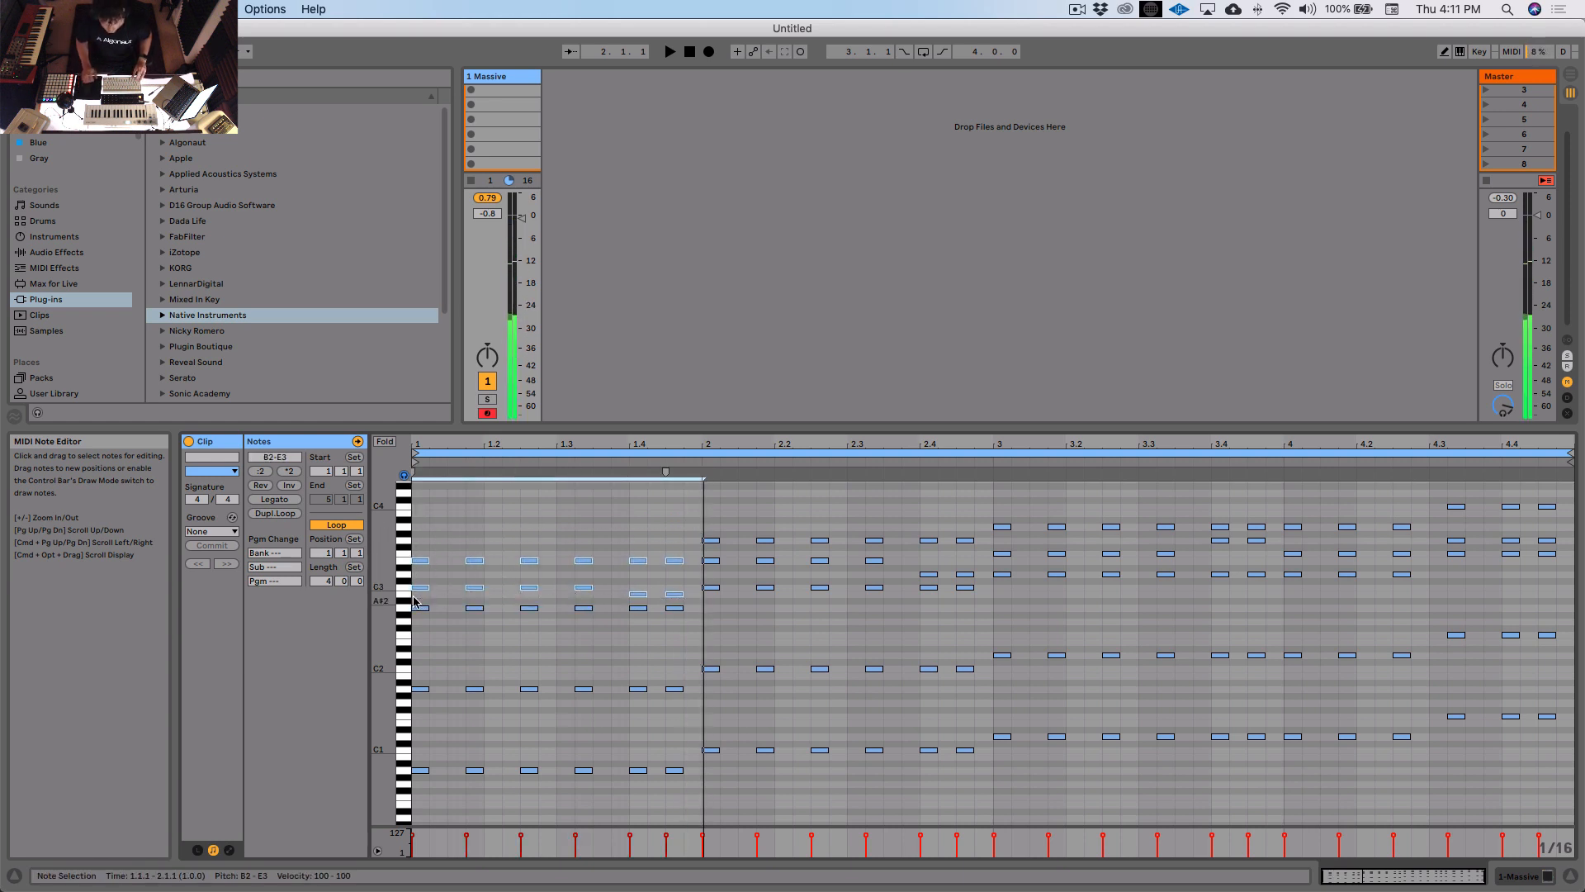
left_click_drag(417, 539, 692, 572)
key("shift+Down")
left_click(692, 572)
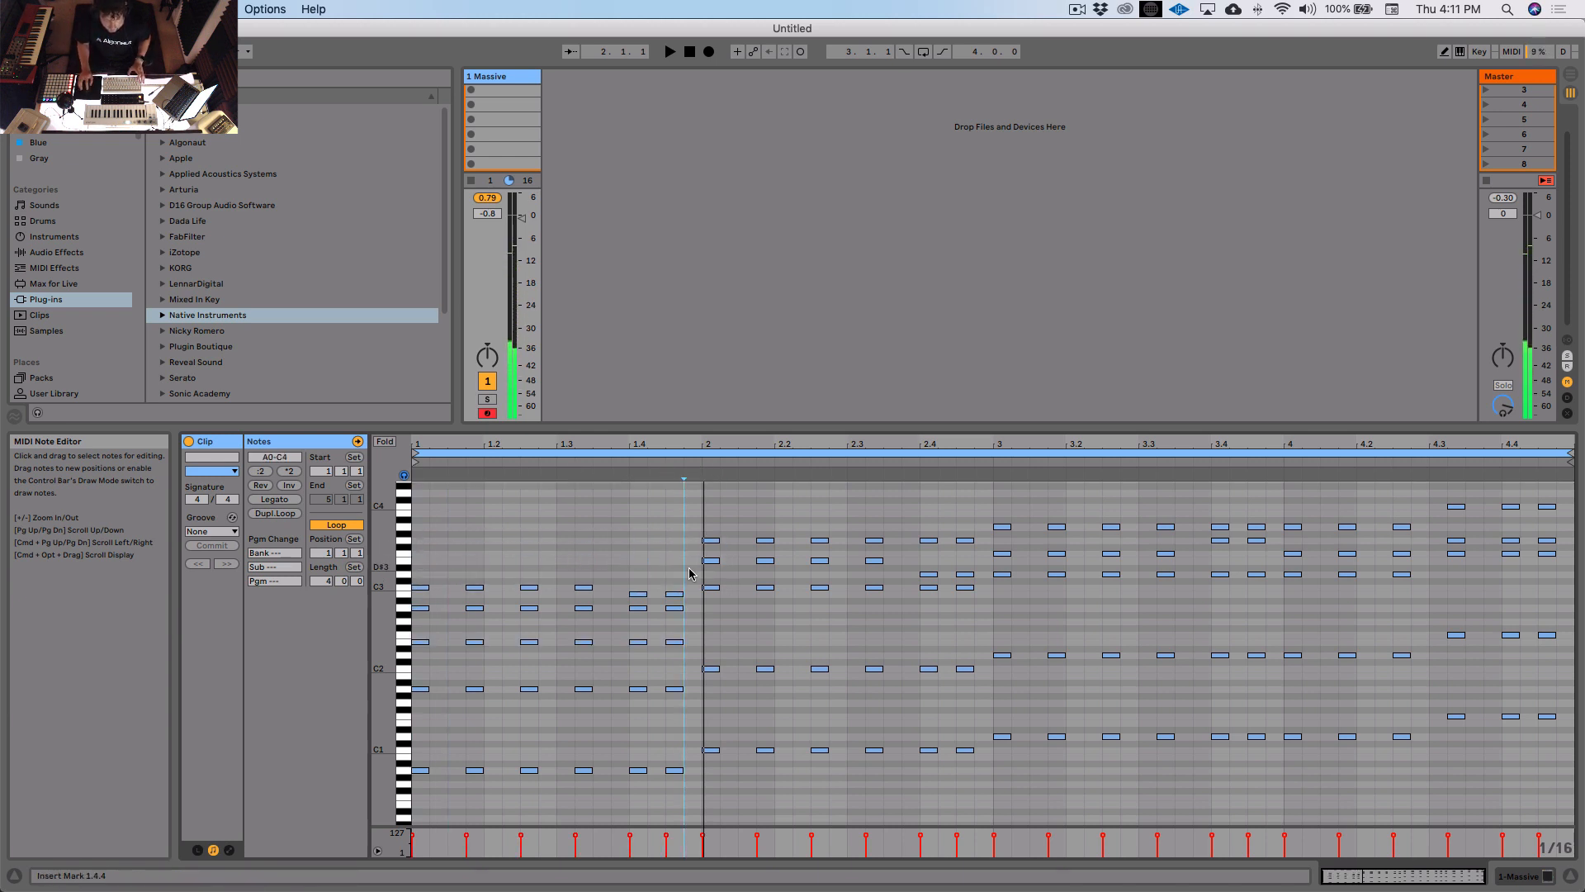
key("space")
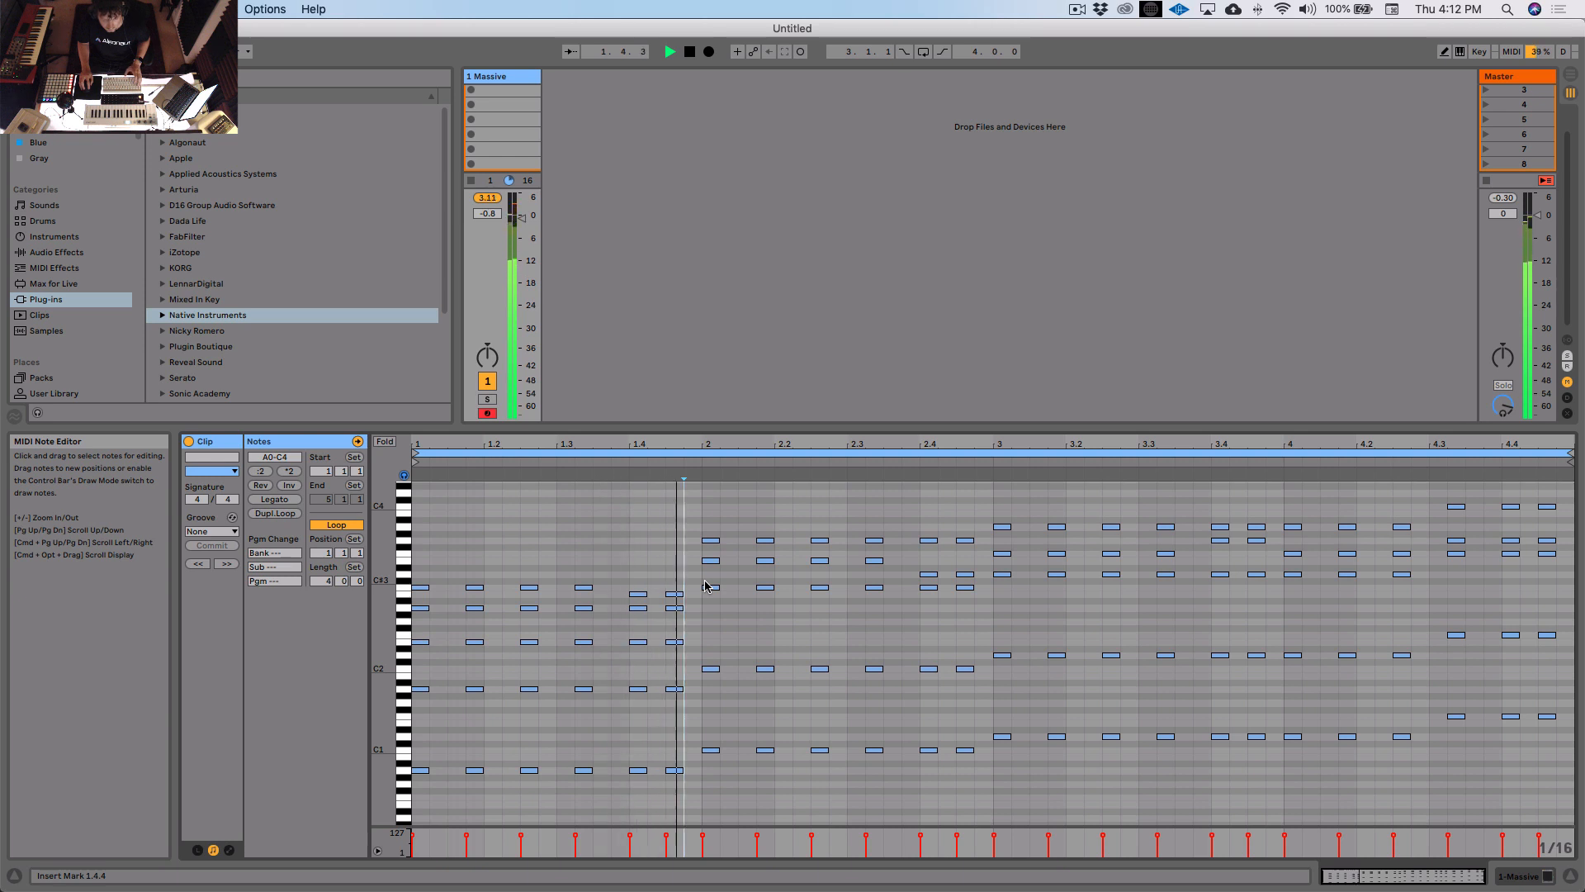
key("space")
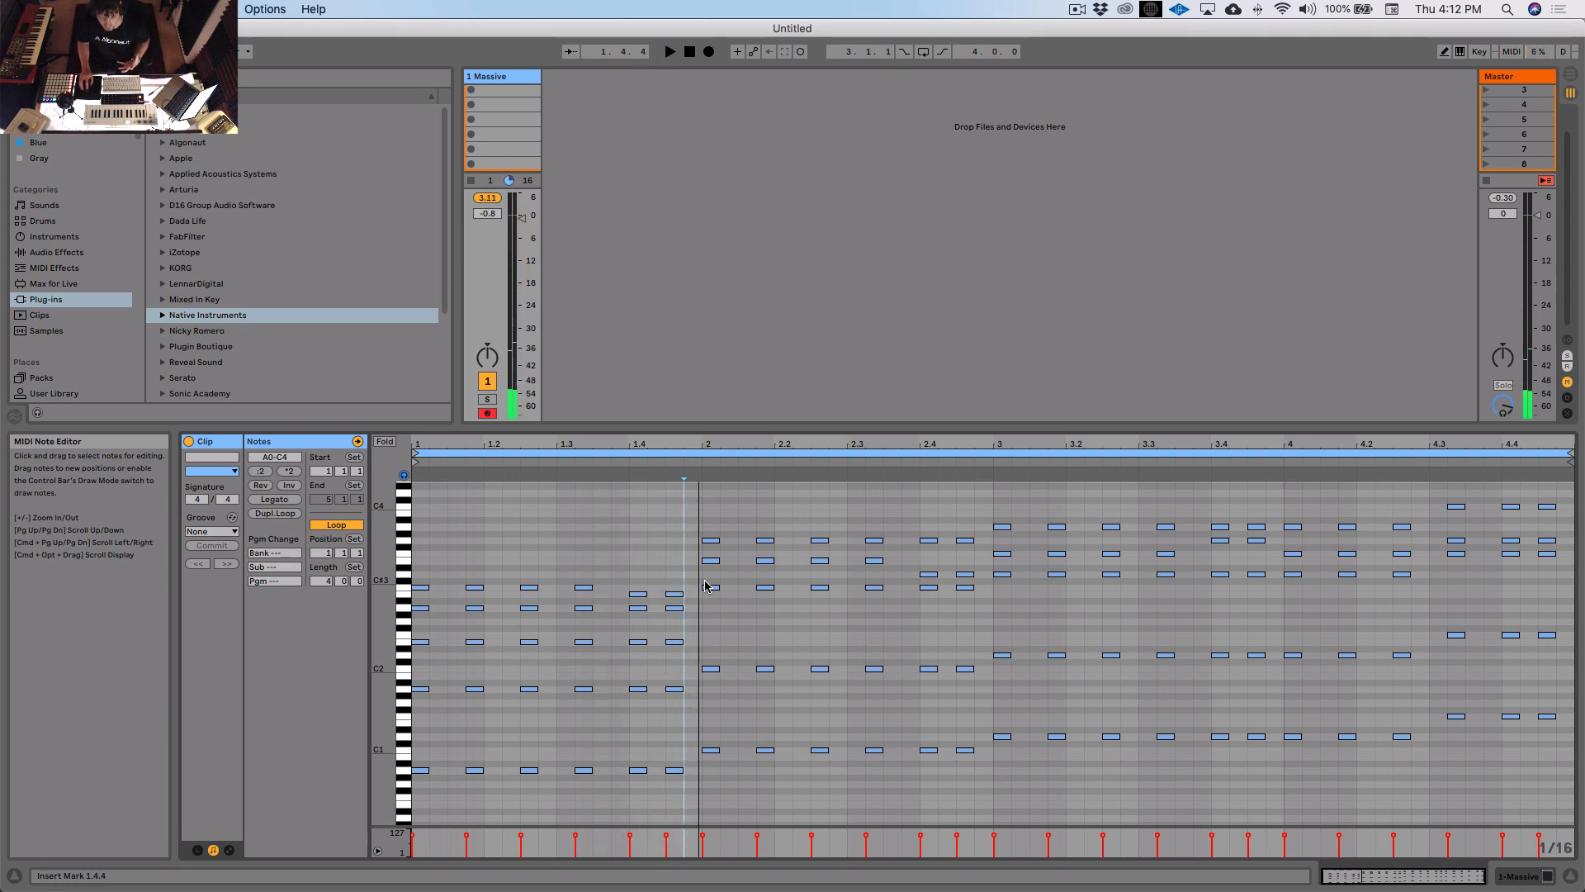
Step: Lower the G3, A3 and C4 top notes of bars 2 to 4 one octave to G2, A2 and C3, and play the clip
left_click(627, 578)
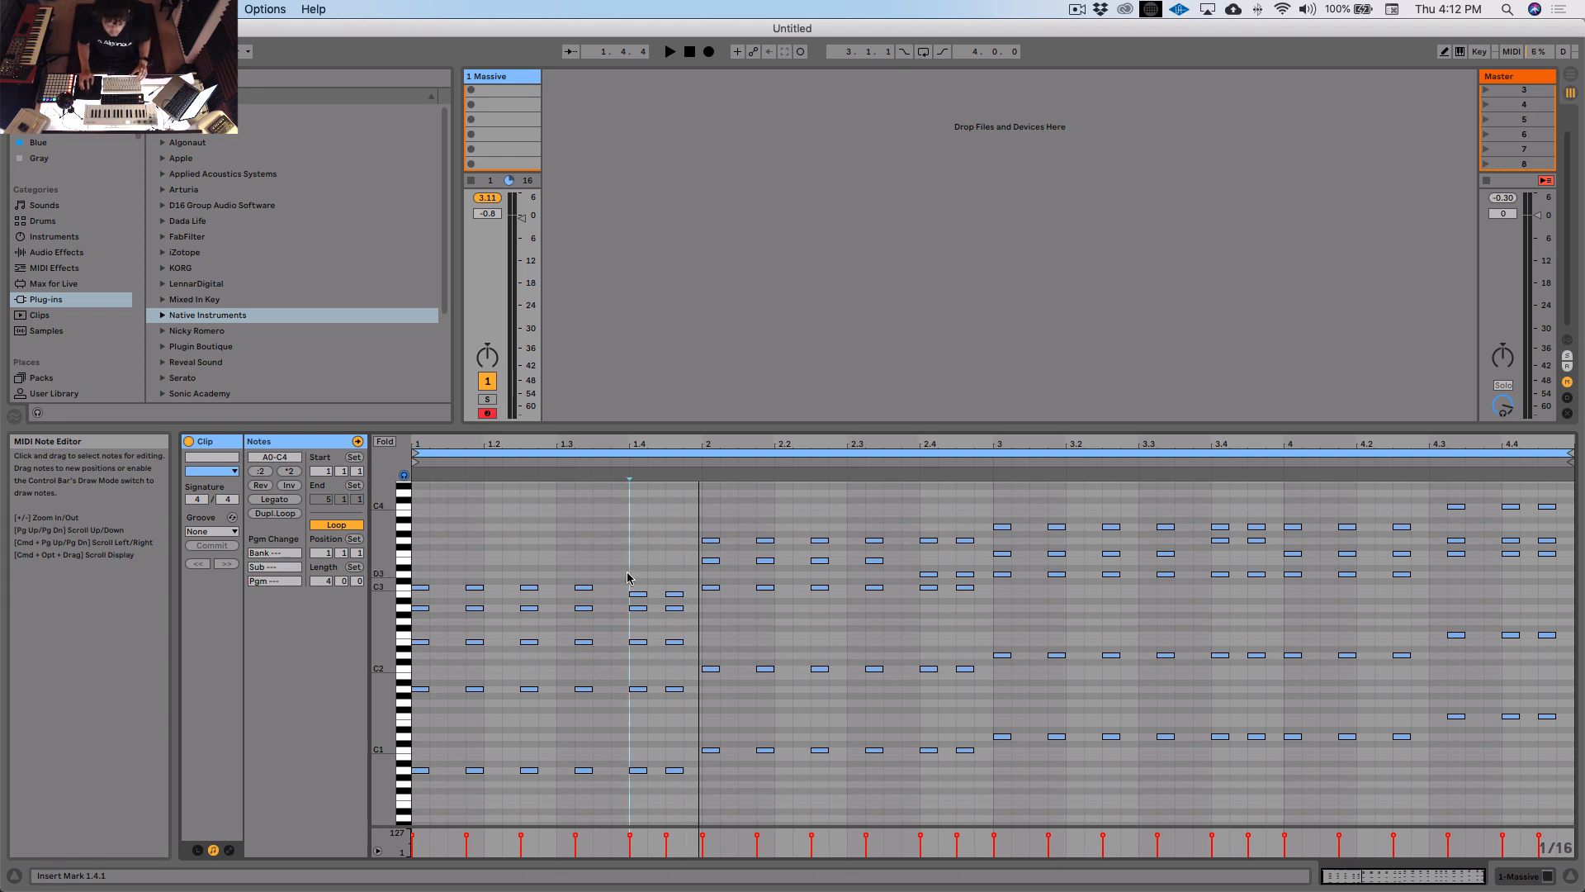
left_click_drag(688, 523, 1277, 532)
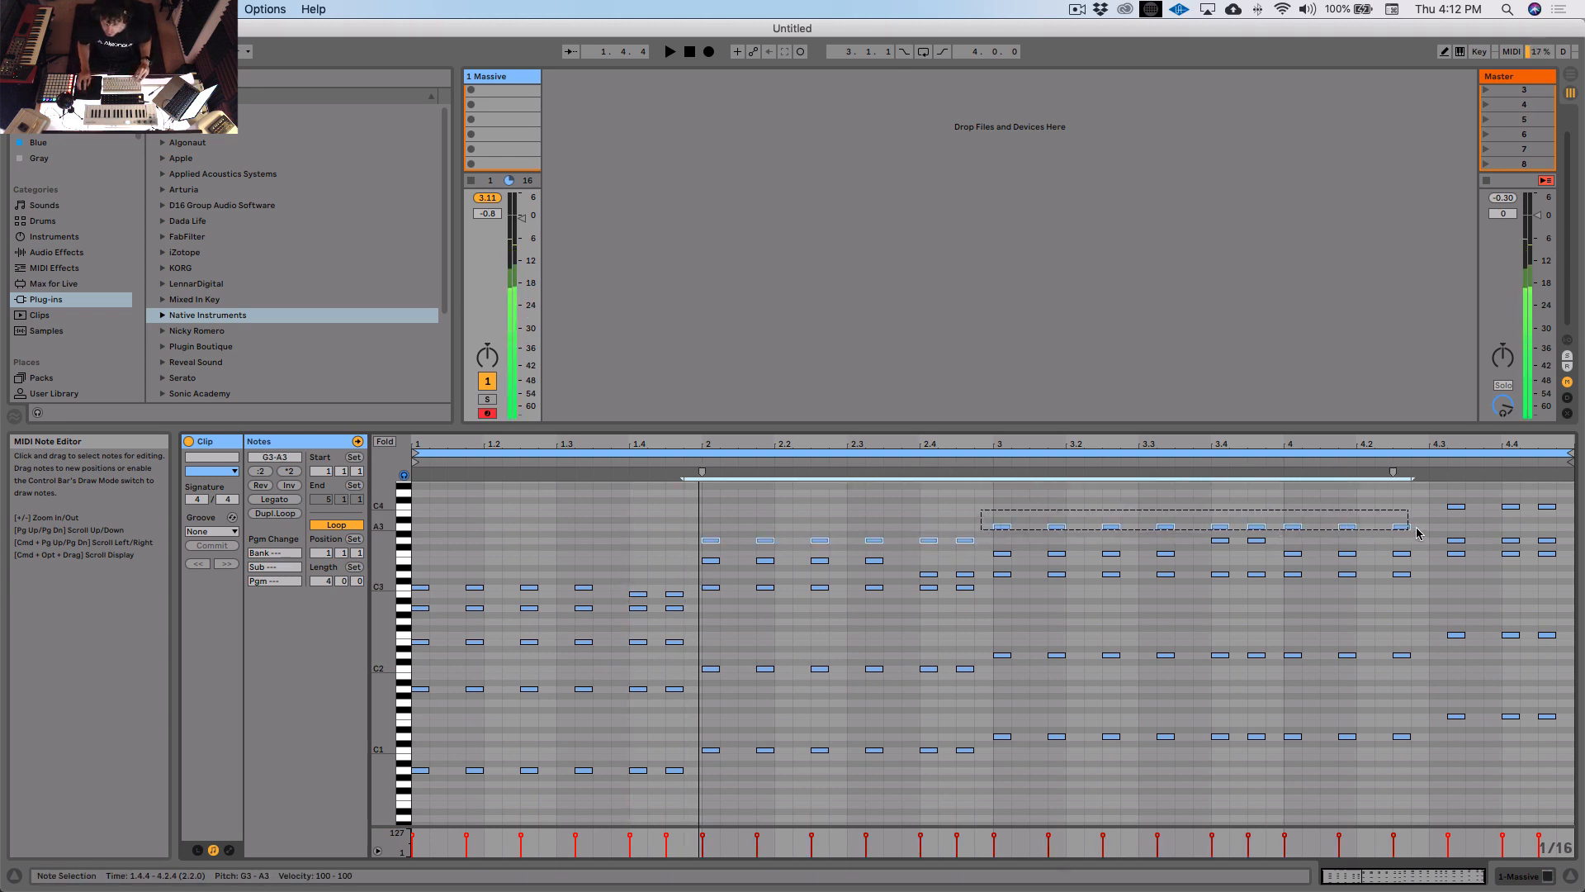
left_click_drag(1417, 533, 1541, 511)
key("shift+Down")
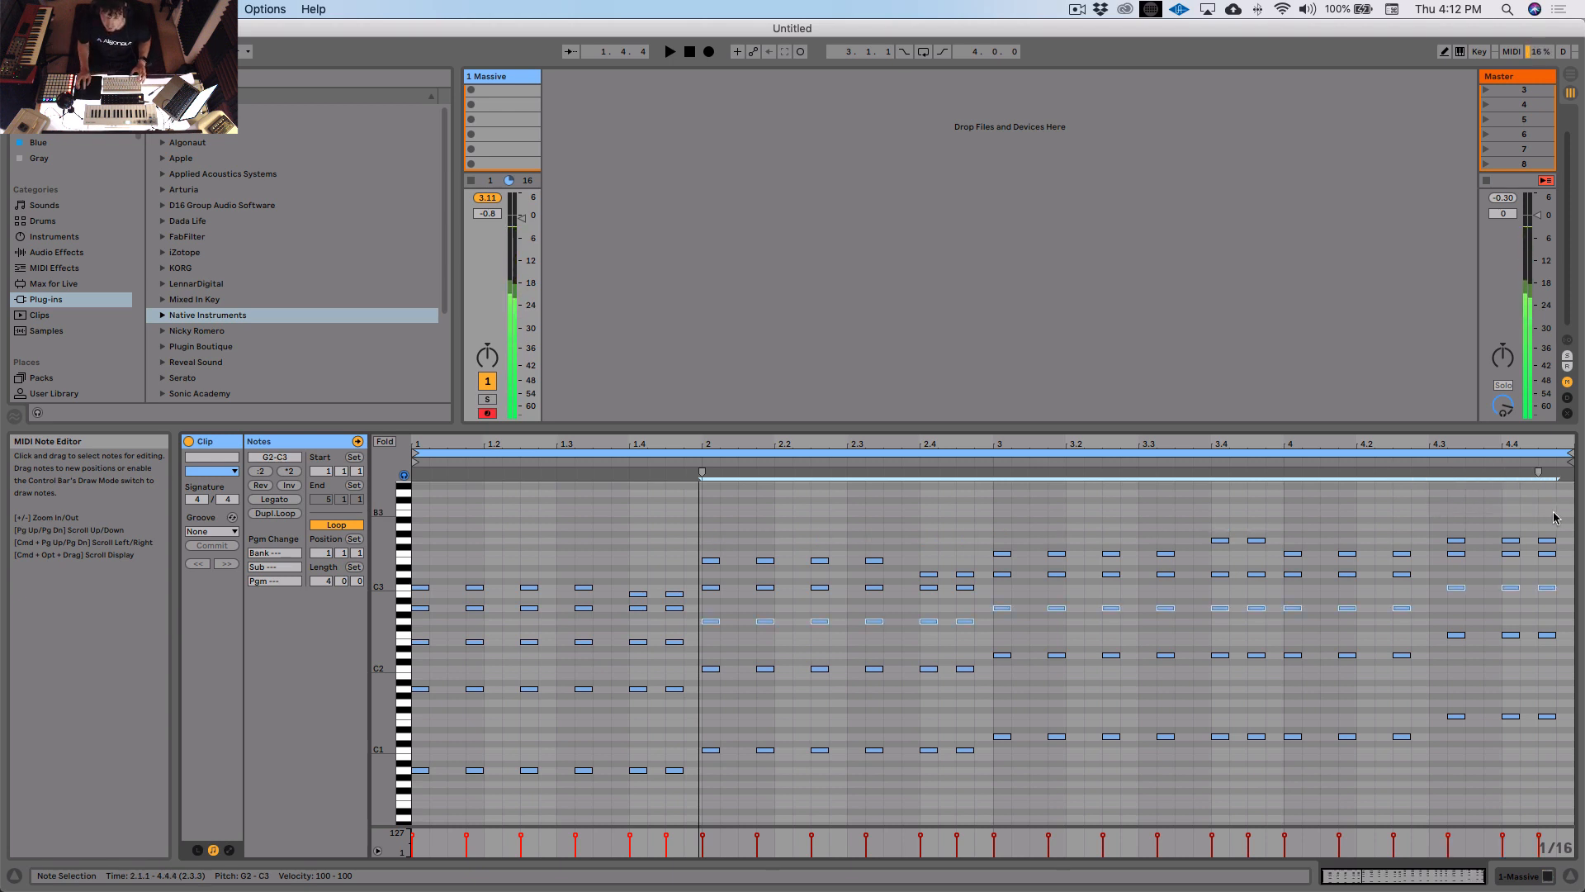
left_click(1411, 514)
key("space")
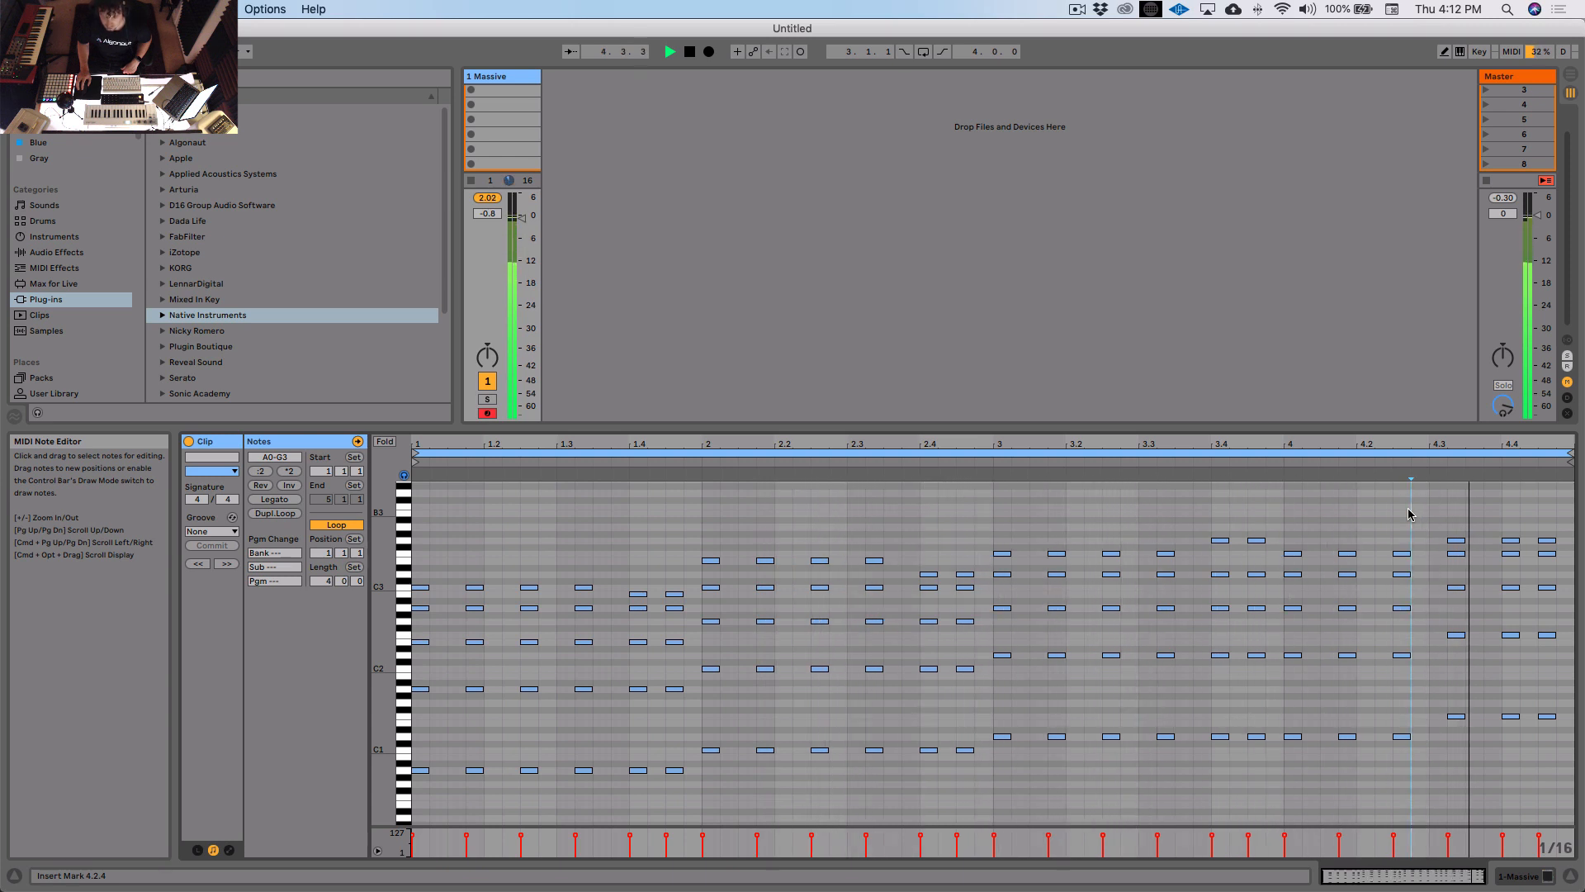
key("space")
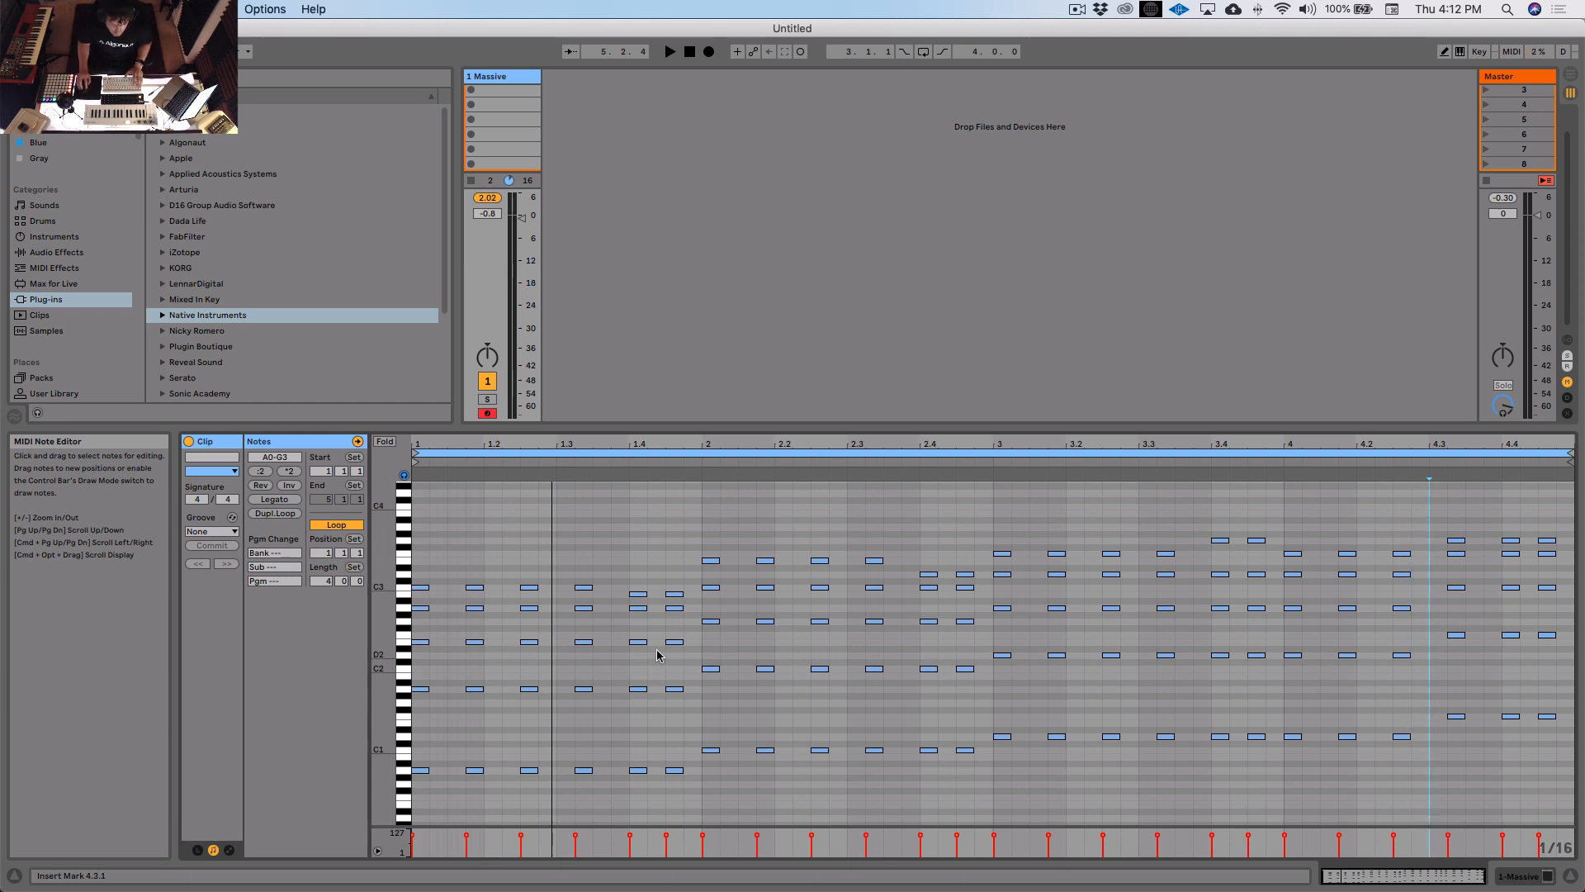
Step: Lower the E3 note of the fourth chord in bar 2 to D3 and play the clip
key("space")
left_click(586, 611)
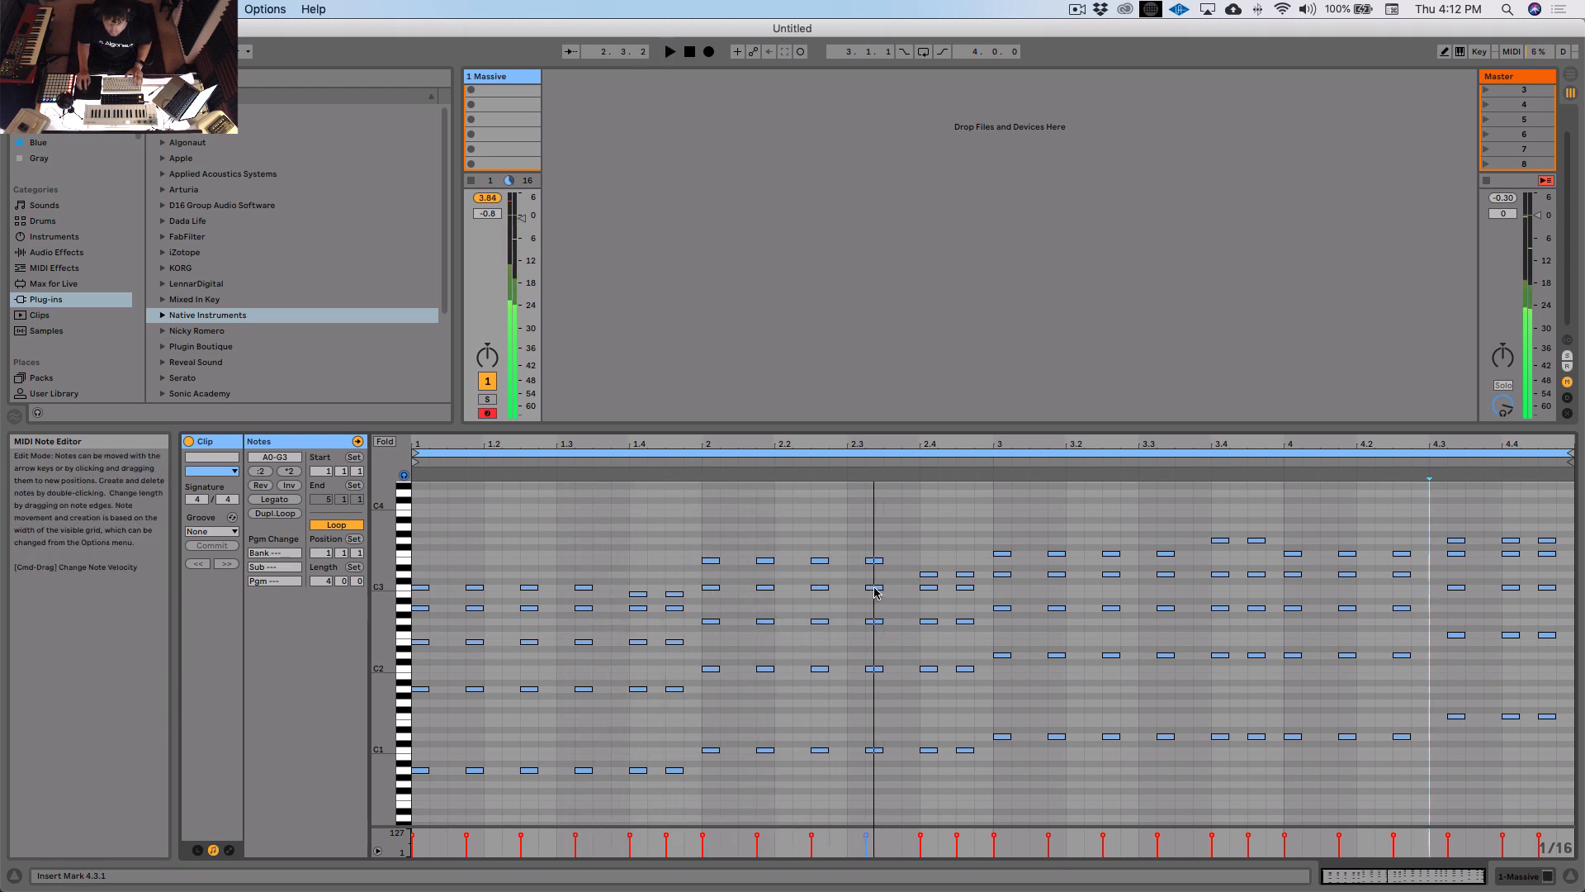
mouse_move(875, 588)
left_mouse_down()
mouse_move(878, 602)
mouse_move(878, 578)
left_mouse_up()
left_click(884, 556)
key("space")
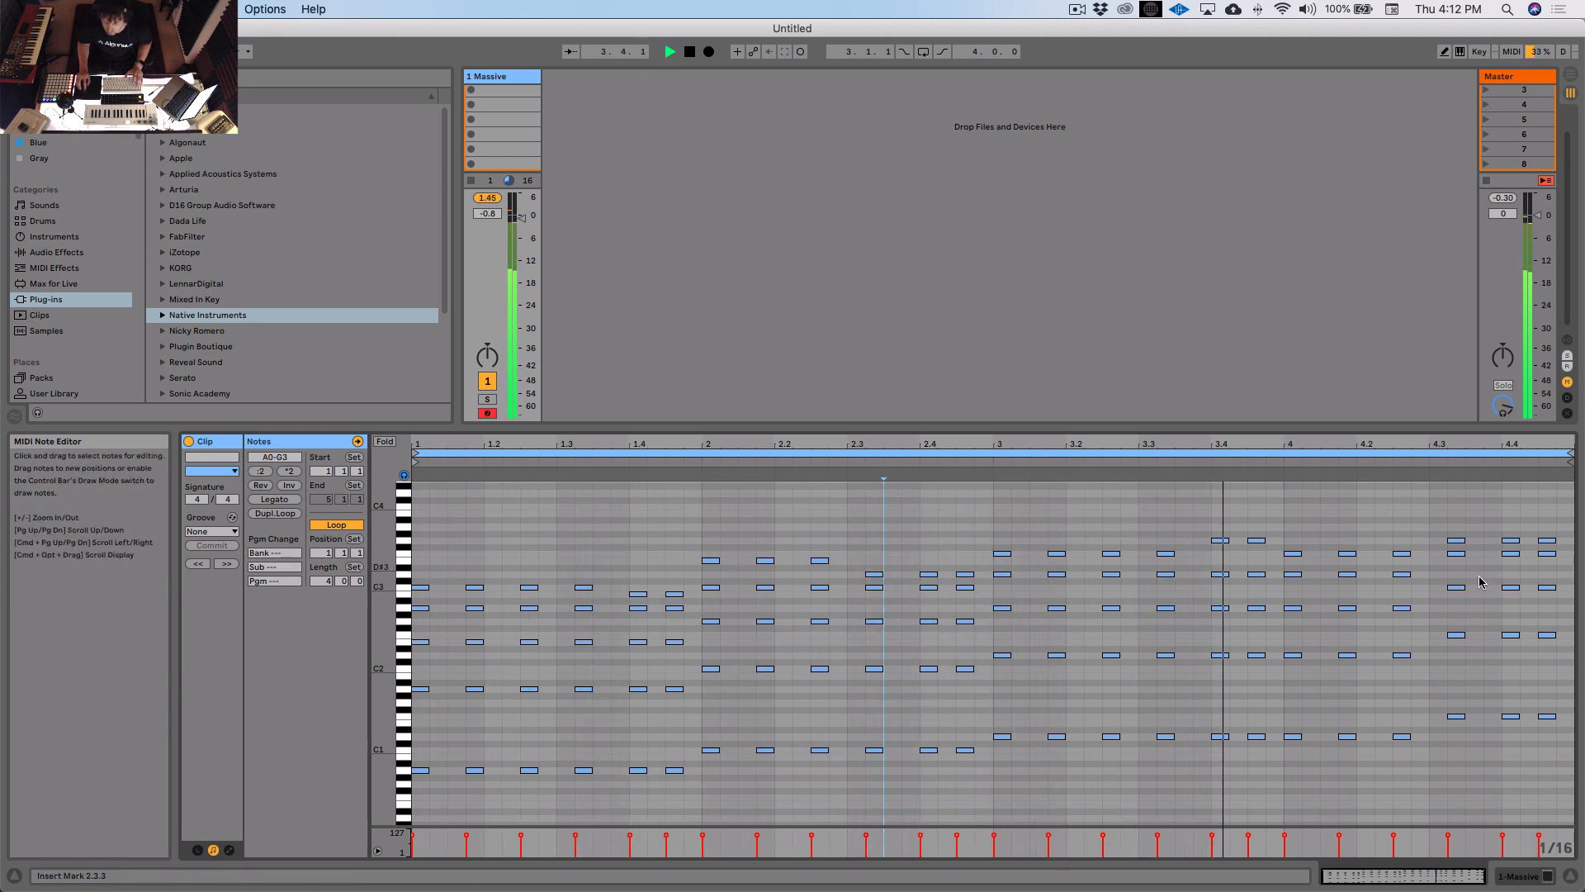
key("space")
Step: Raise the G3 note of the last chord in bar 4 to A3 and play the clip
left_click(1547, 541)
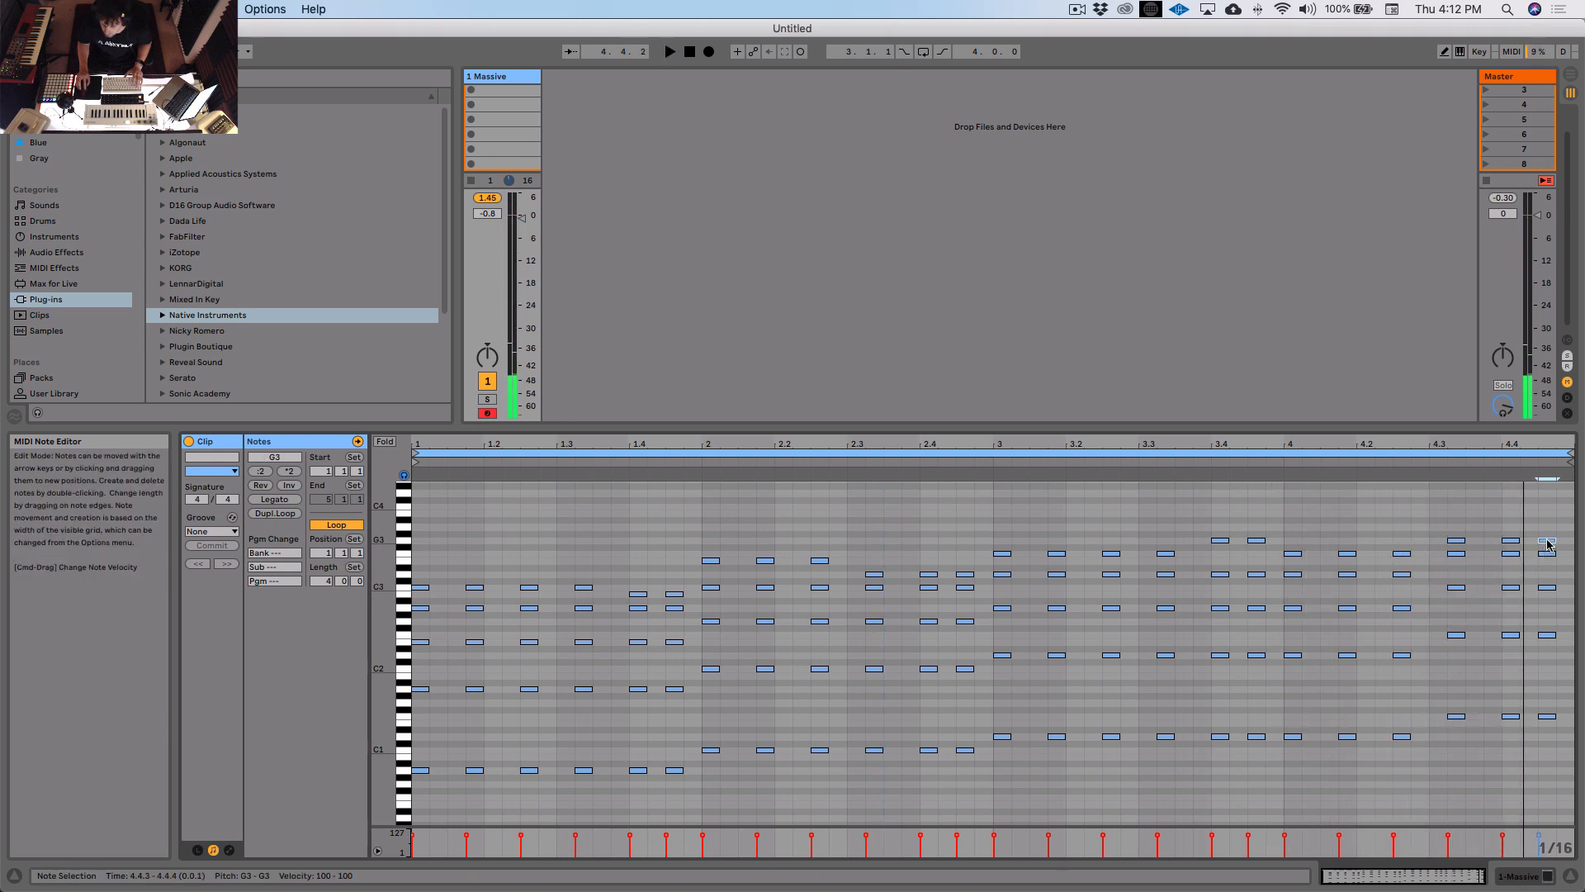
key("Up")
key("Up")
left_click(1545, 542)
key("space")
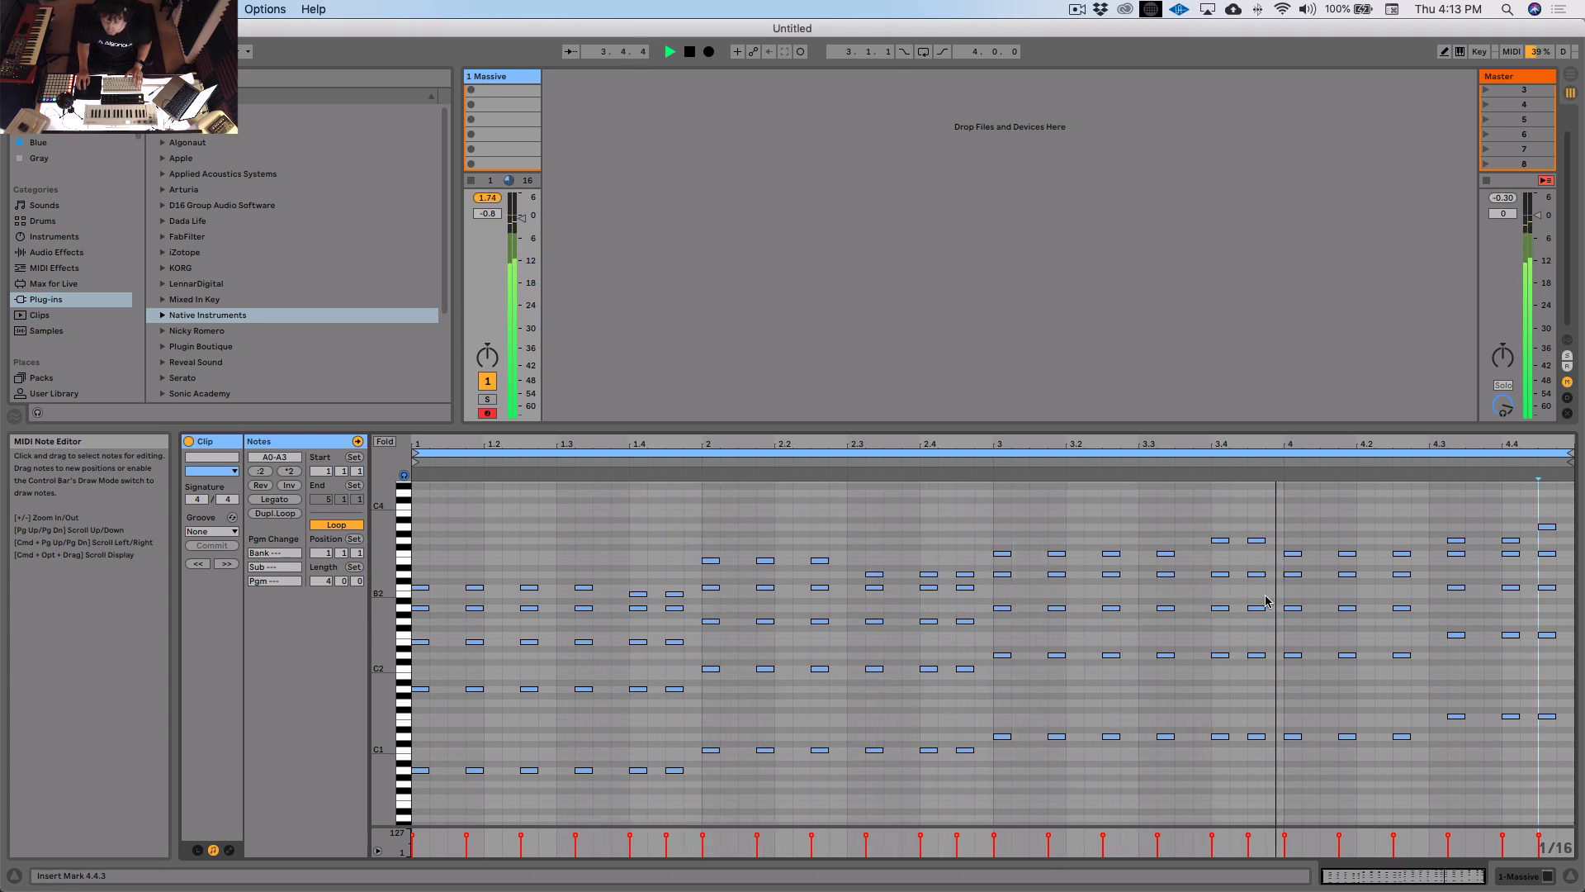
Step: Lower the D3 note of the third chord in bar 4 to C3 and play the clip
left_click(1400, 575)
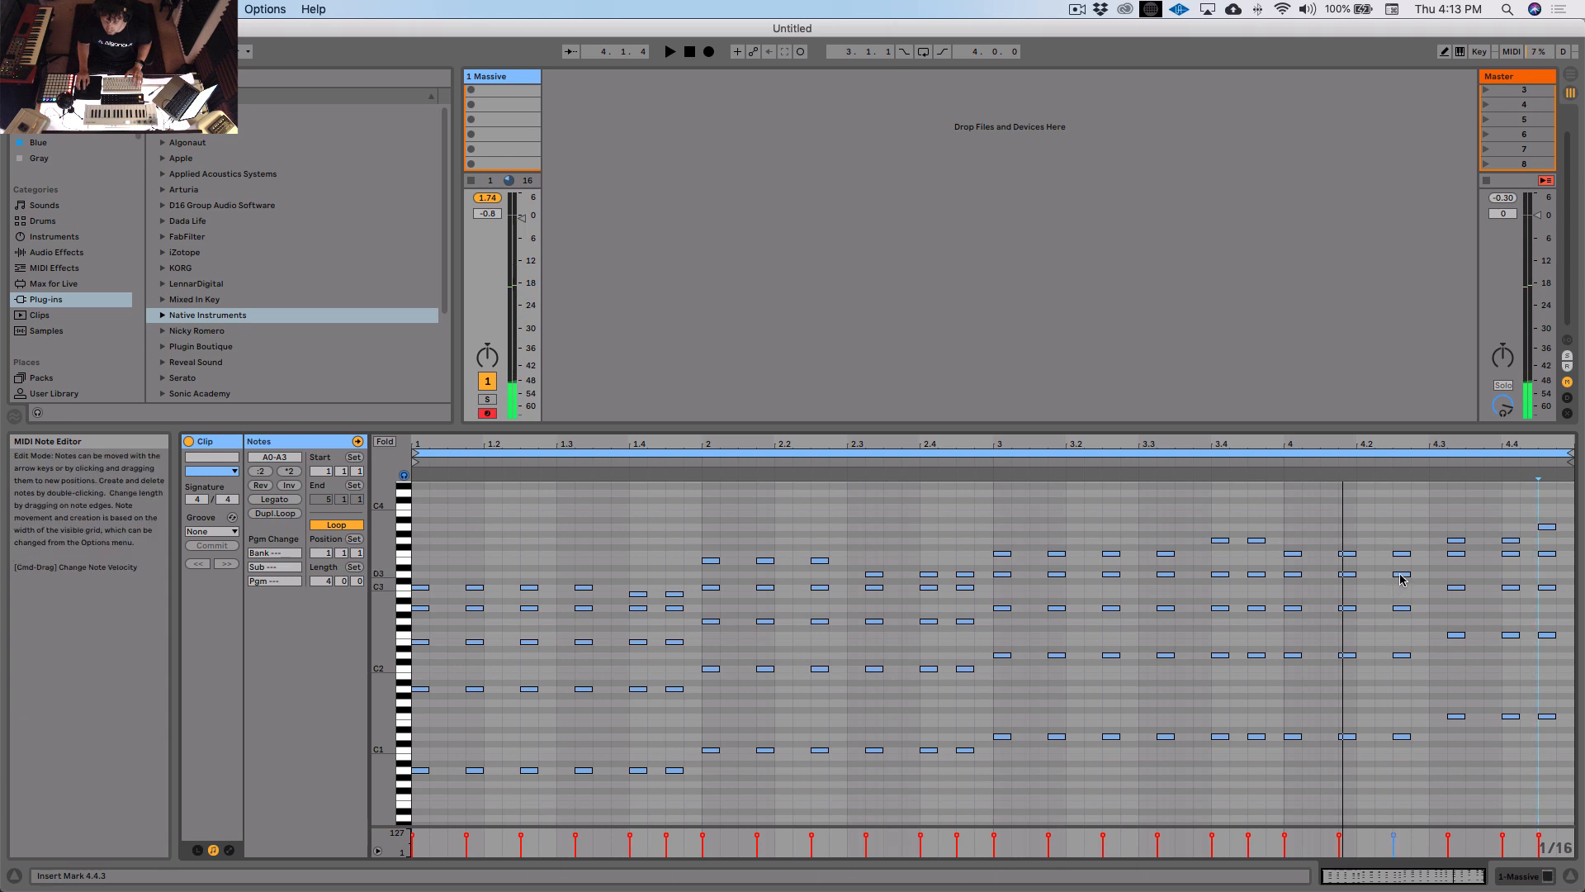
left_click_drag(1402, 579, 1401, 593)
key("space")
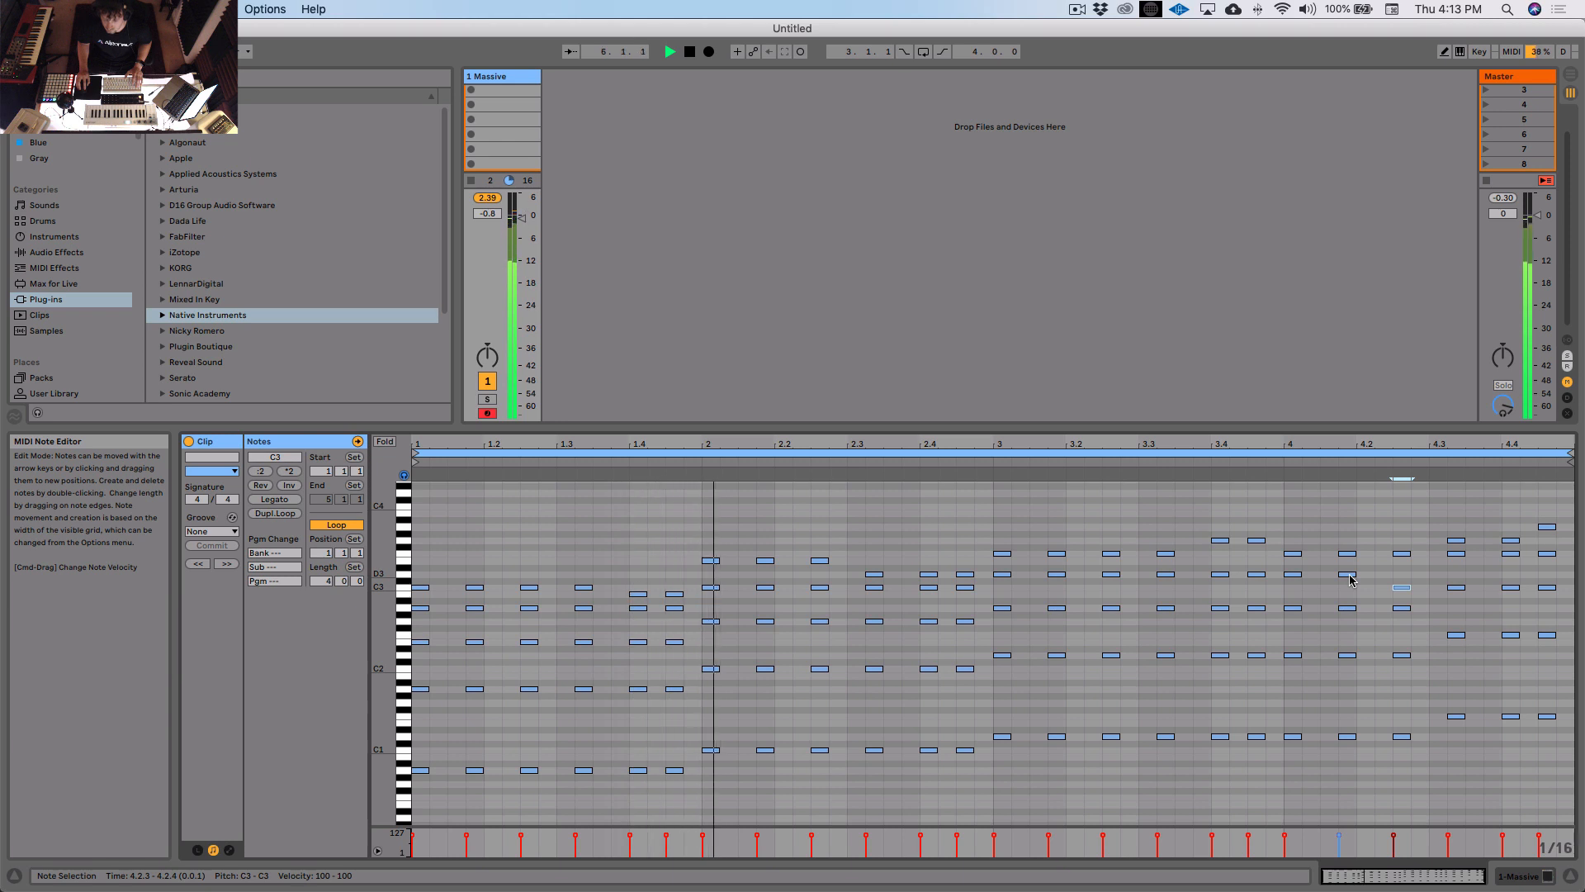
Step: Try lowering the D3 note of bar 4's second chord to C3 during playback, and undo the change
left_click_drag(1351, 576, 1351, 589)
left_click(1361, 599)
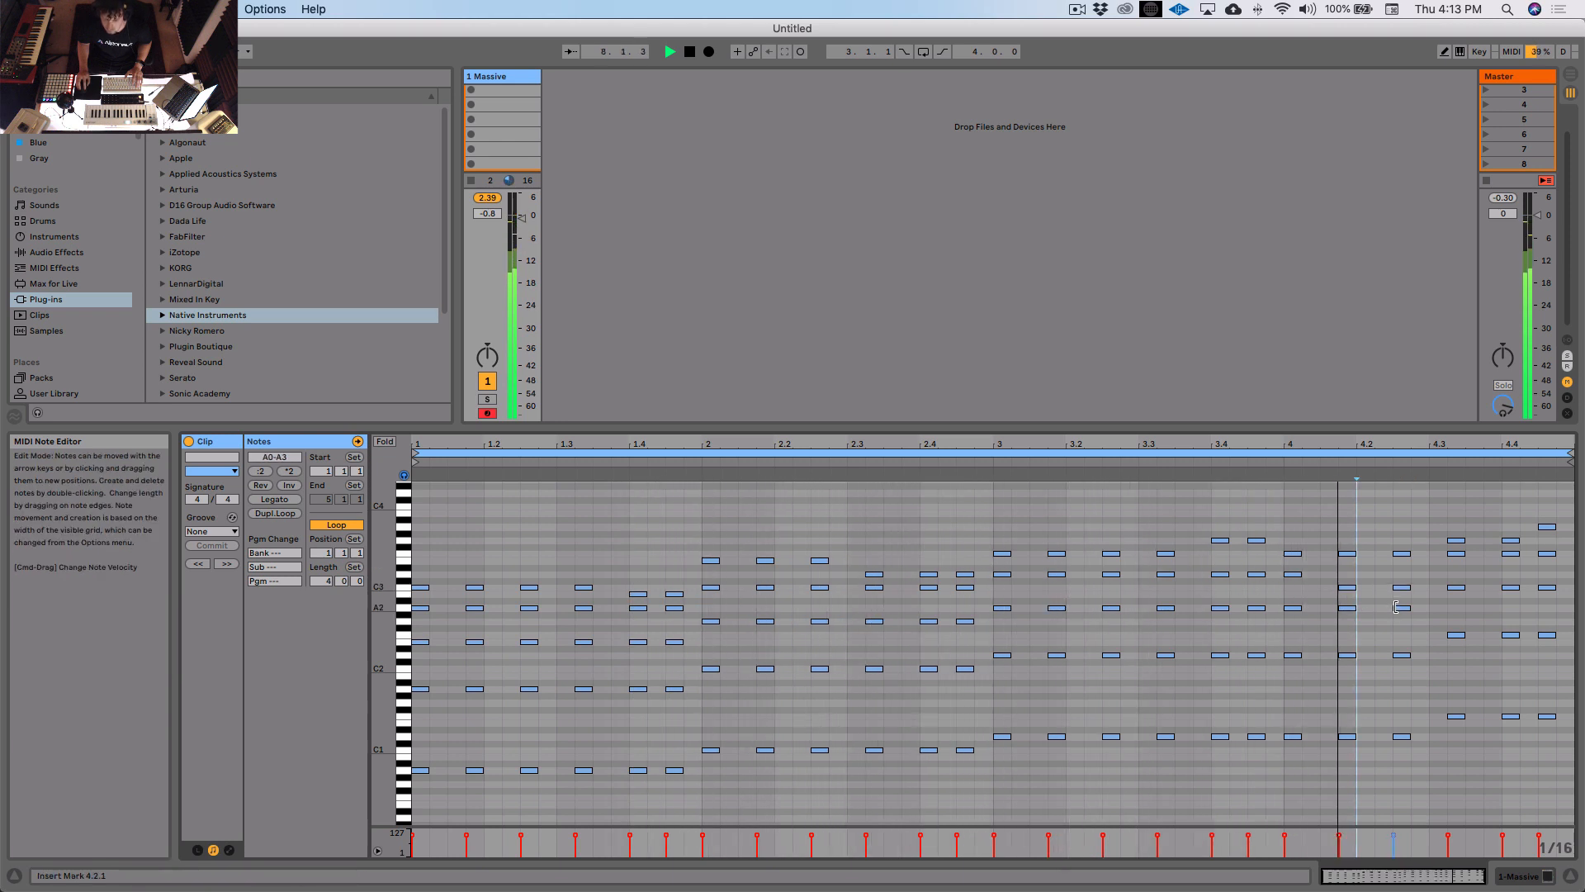
key("super+z")
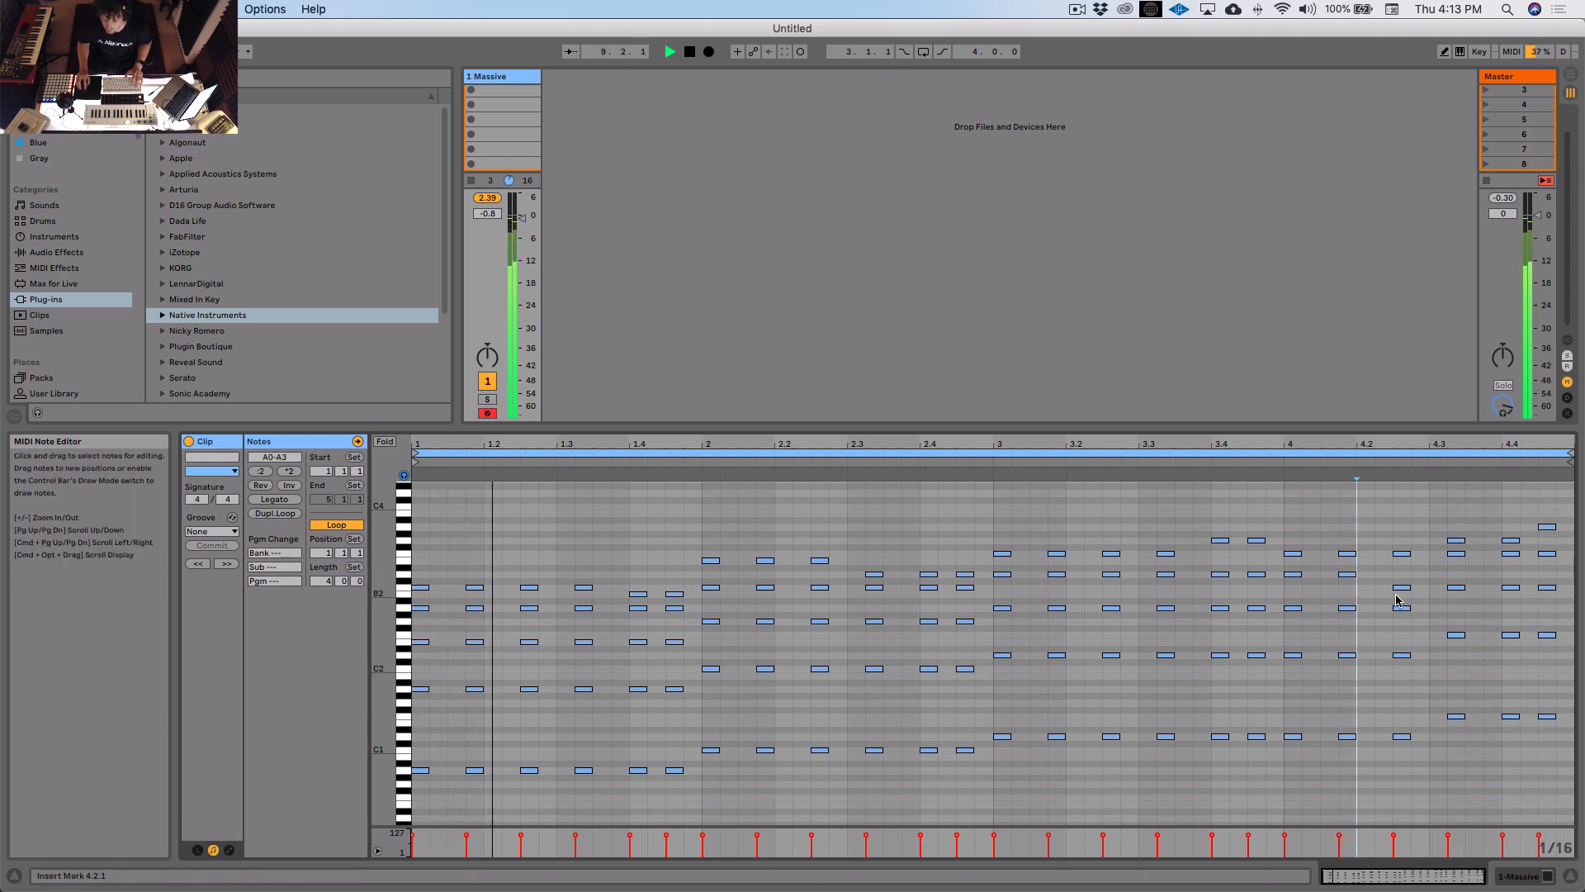
Step: Play the clip from the start to review the new chord voicings
left_click(675, 608)
left_click(721, 621)
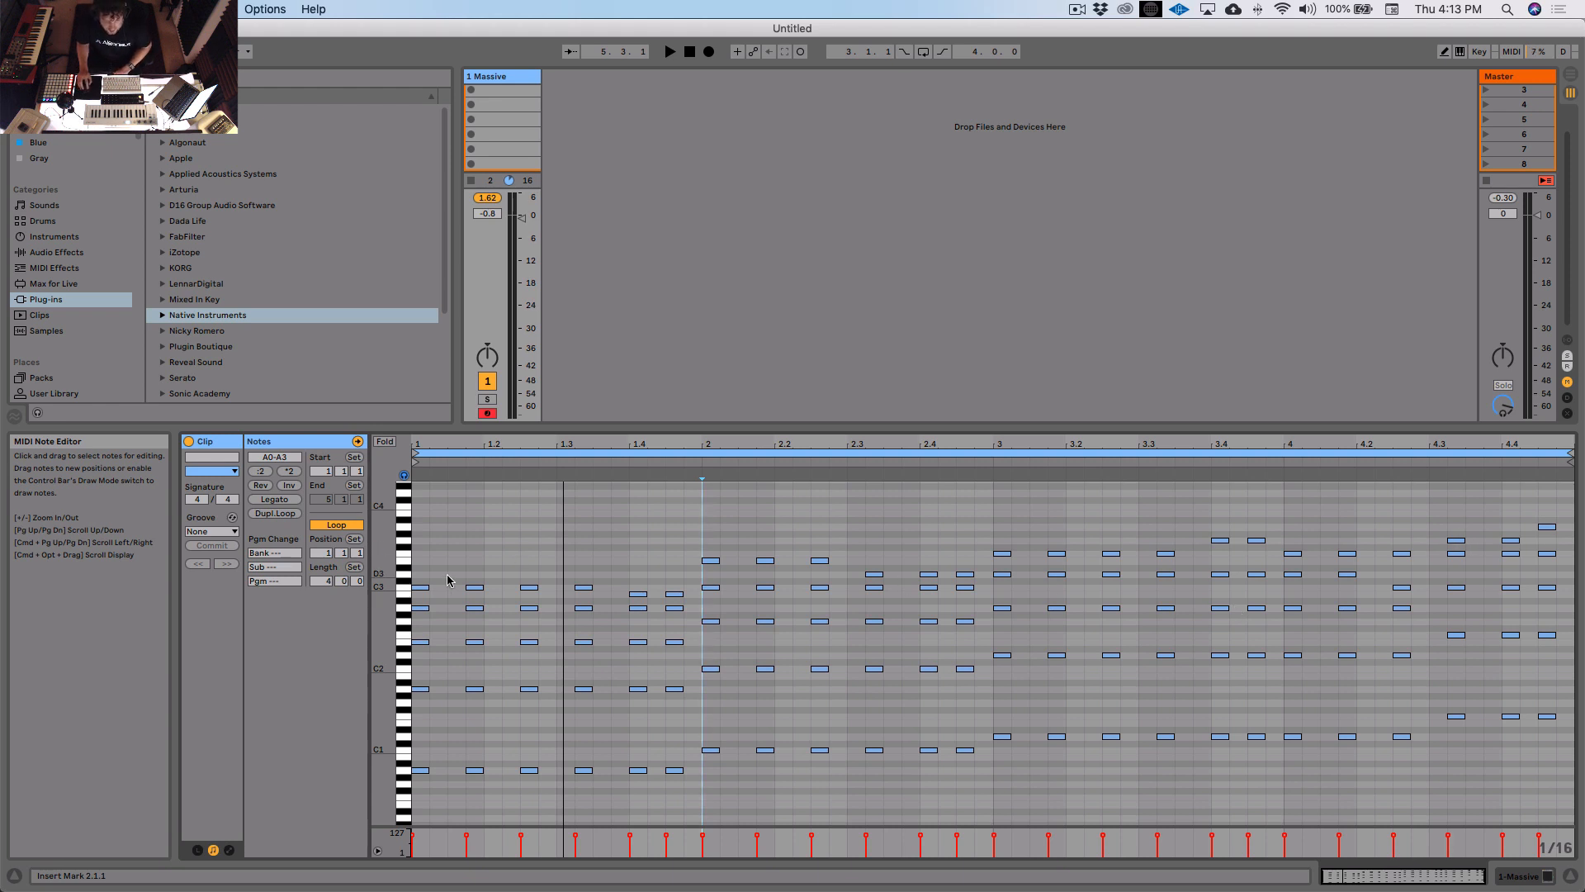
left_click_drag(382, 631, 381, 631)
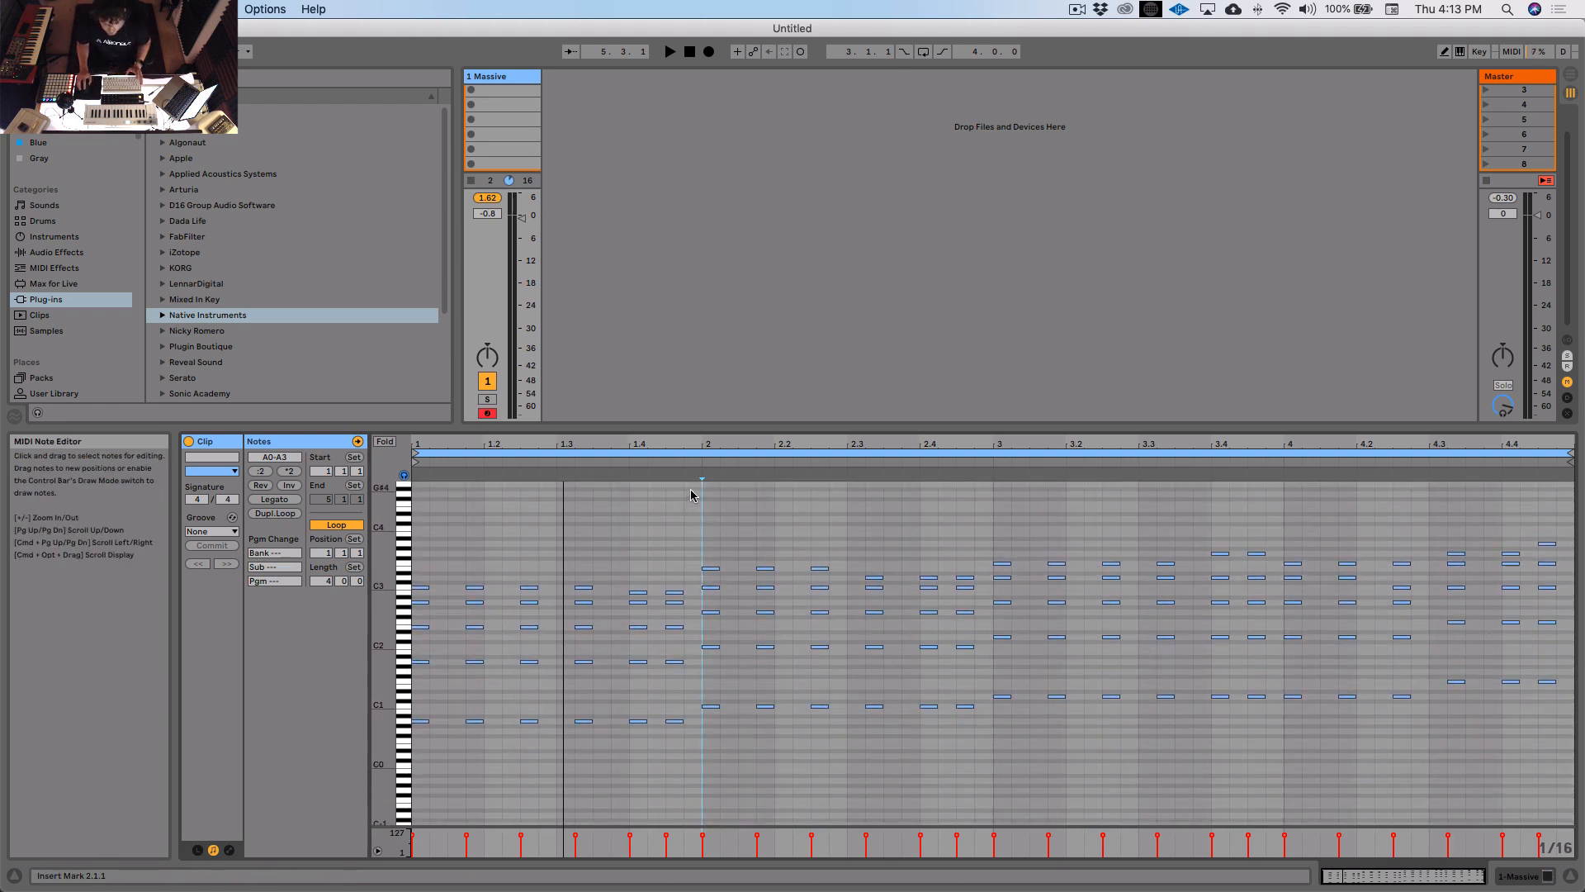
key("space")
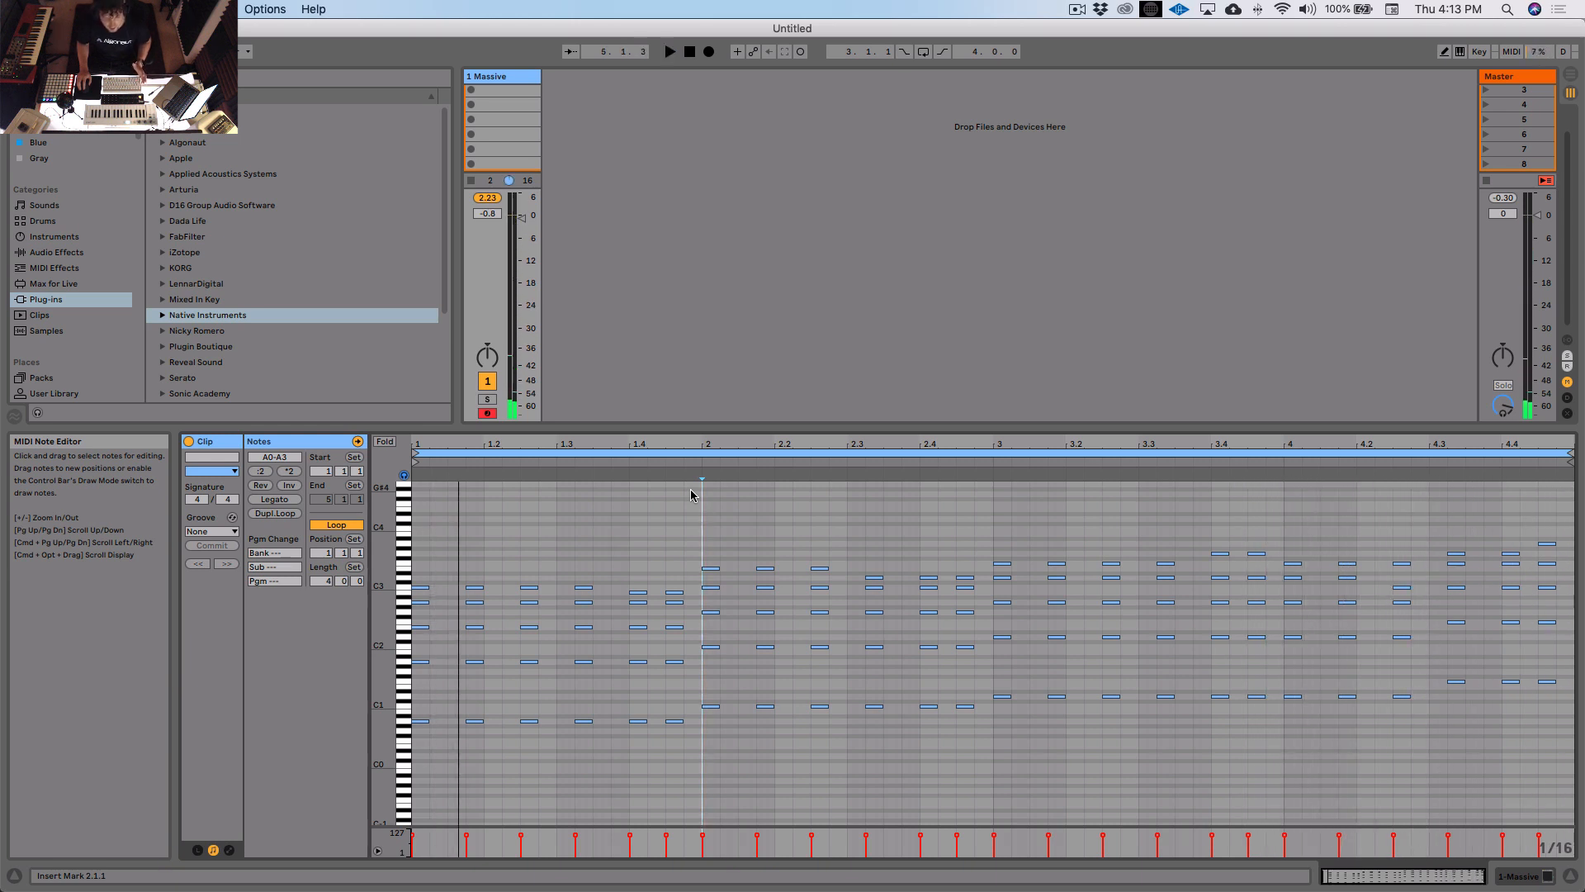
Step: Add the Note Length MIDI effect in front of Massive on the track's device chain
double_click(497, 75)
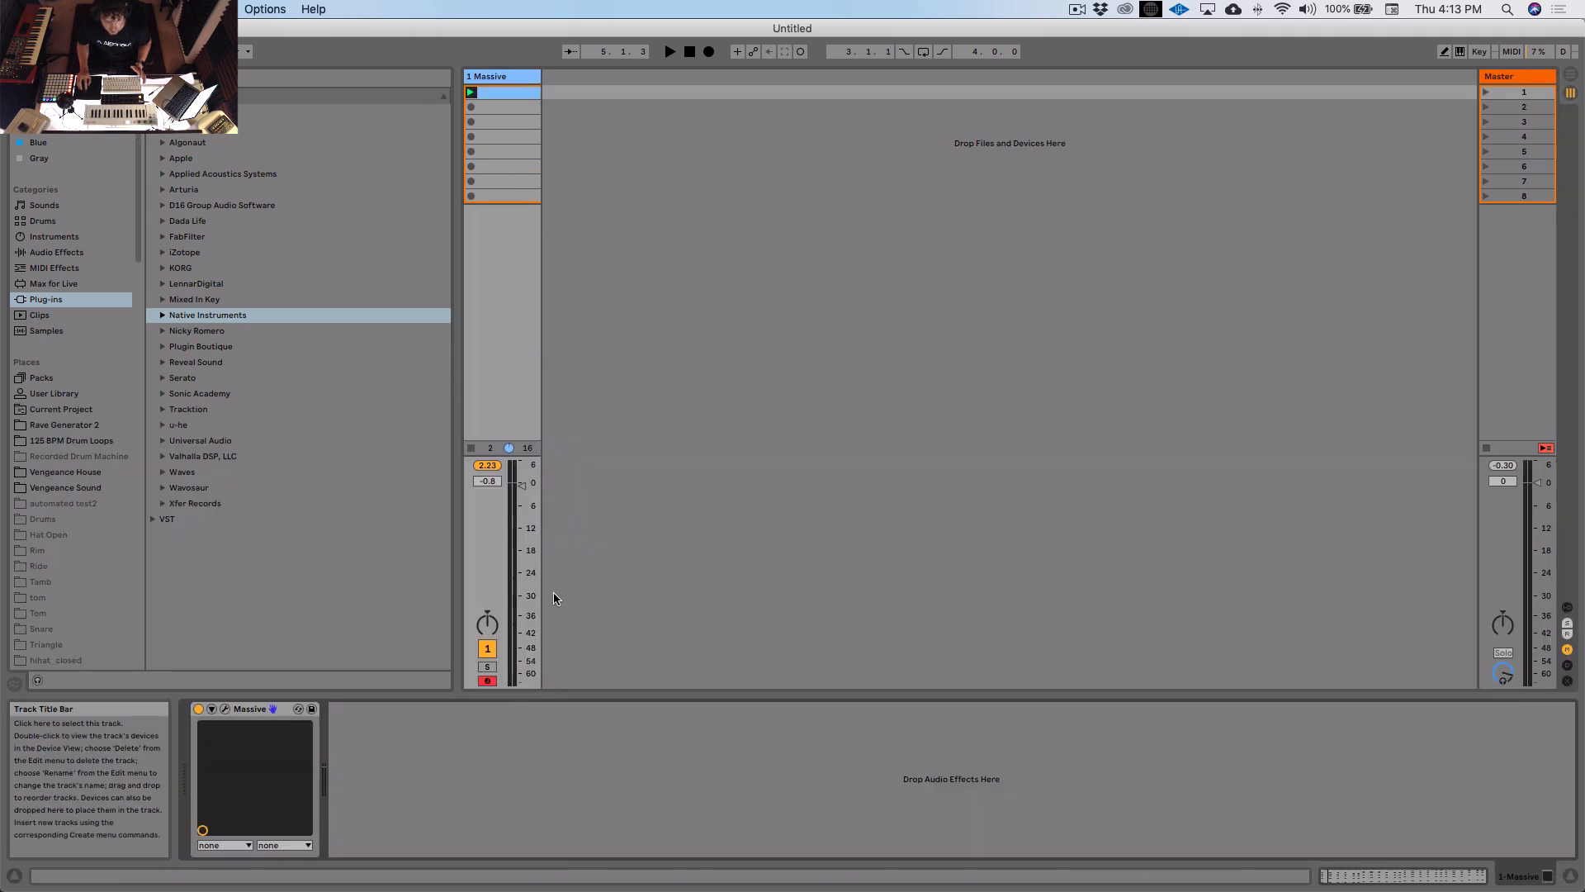
left_click(255, 709)
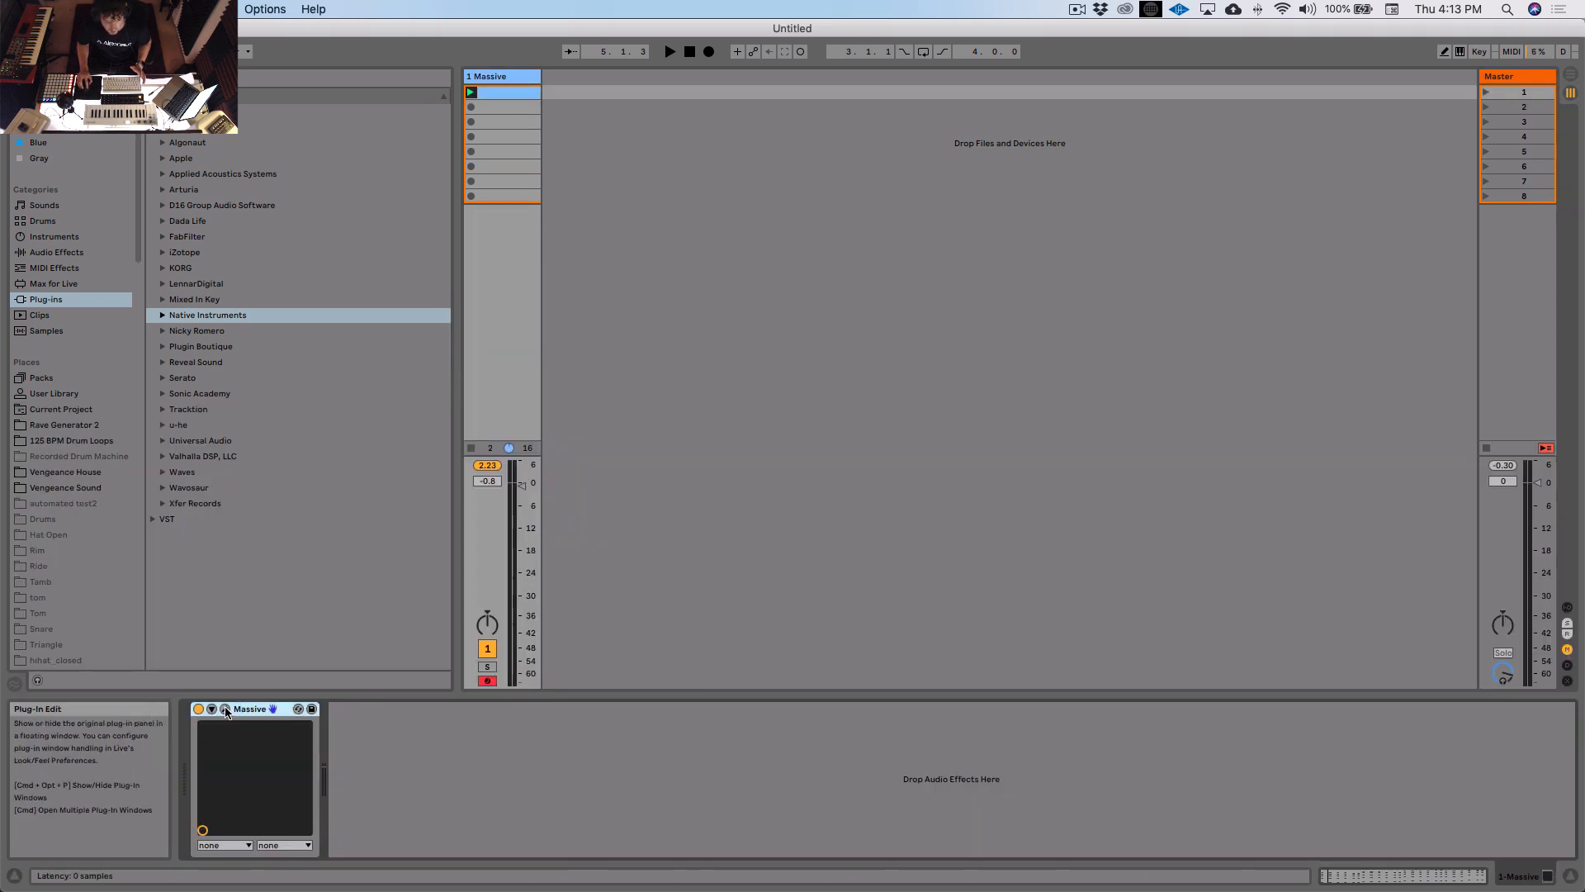
double_click(504, 93)
left_click(466, 560)
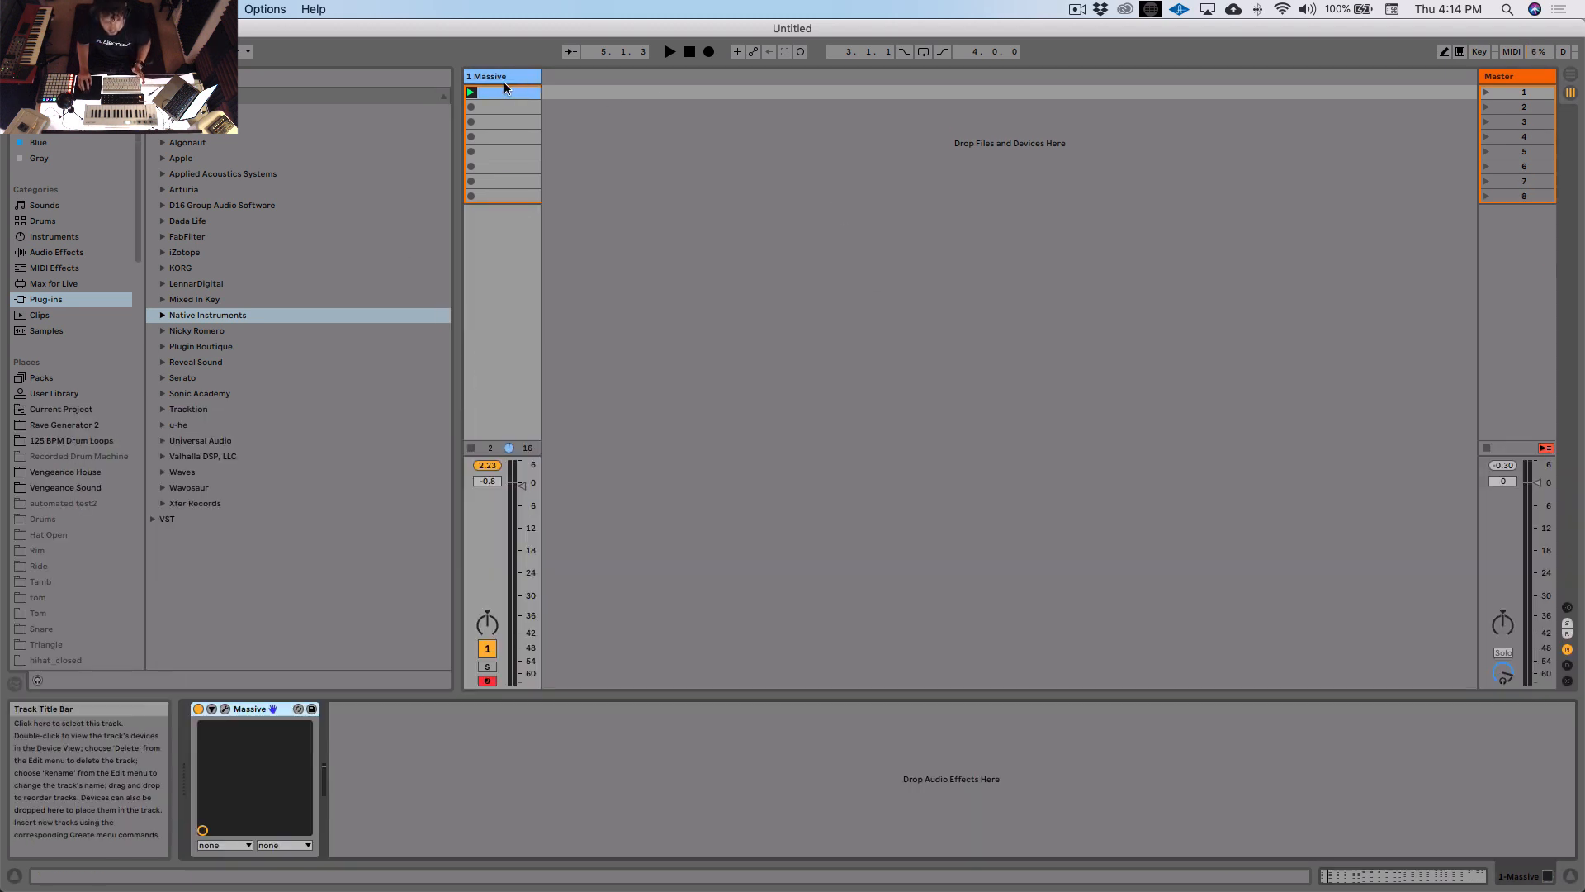
key("shift+Tab")
left_click(58, 252)
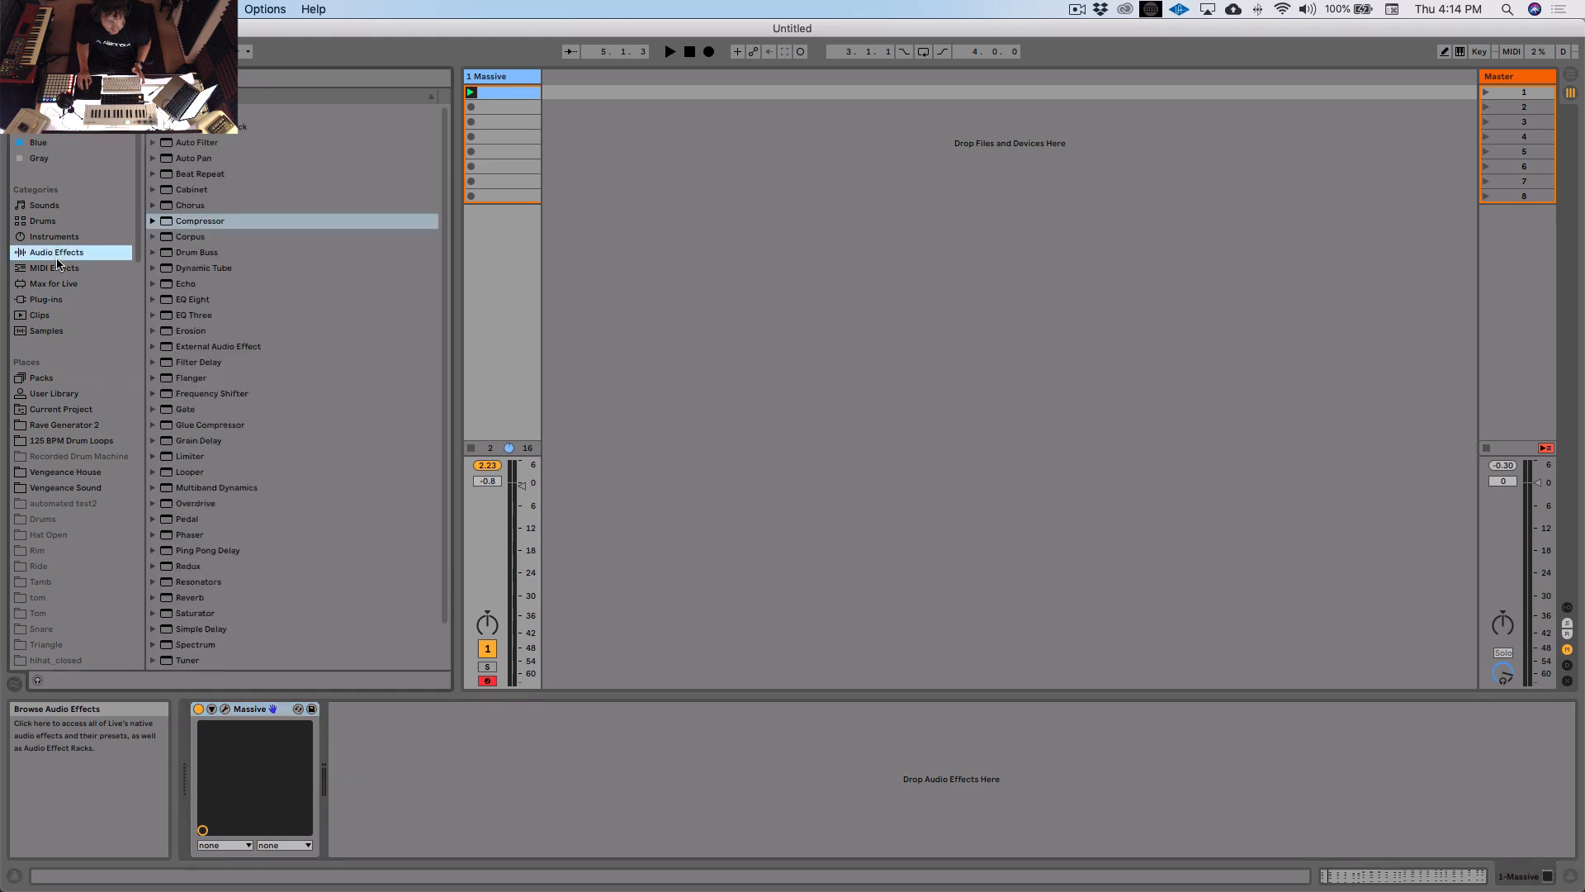
left_click(60, 268)
left_click_drag(202, 166, 206, 727)
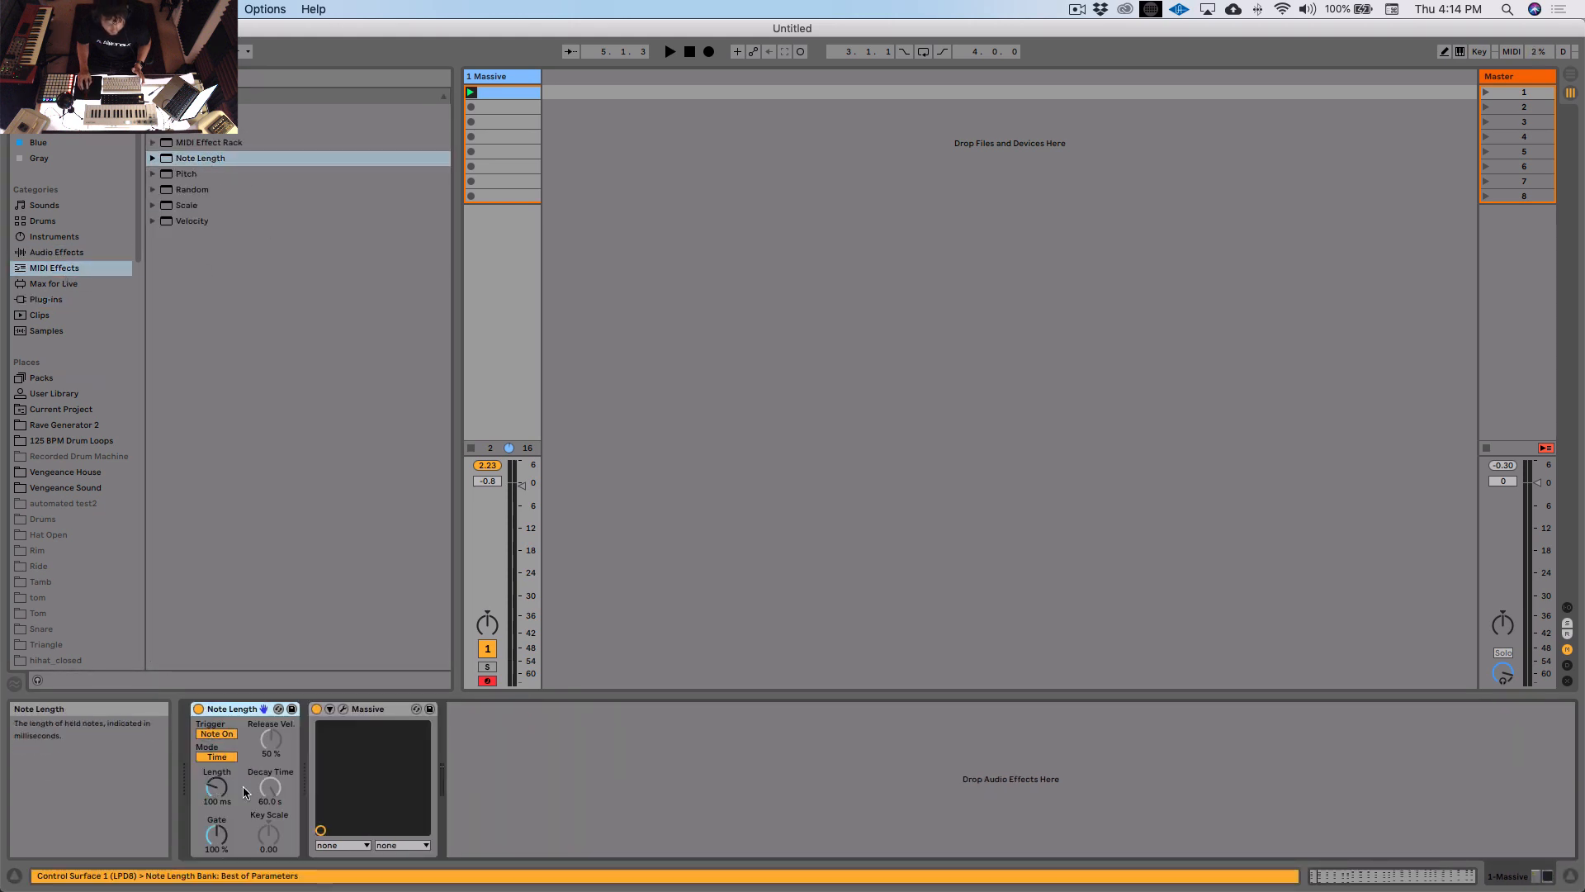
Step: Set the Note Length effect's length to 195 ms while the clip plays
double_click(507, 95)
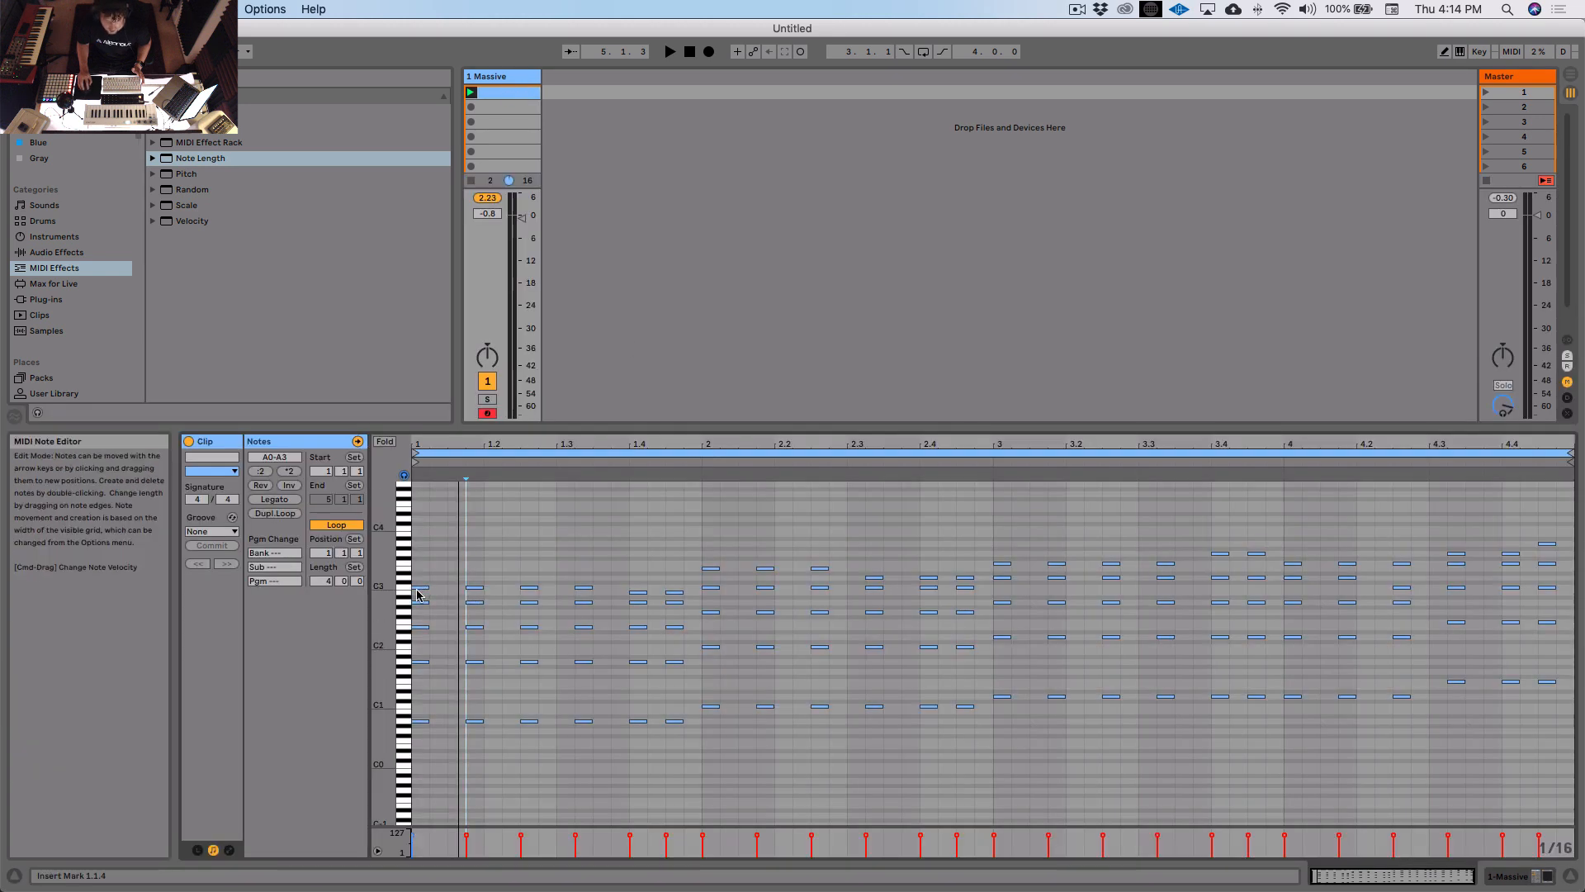
double_click(489, 77)
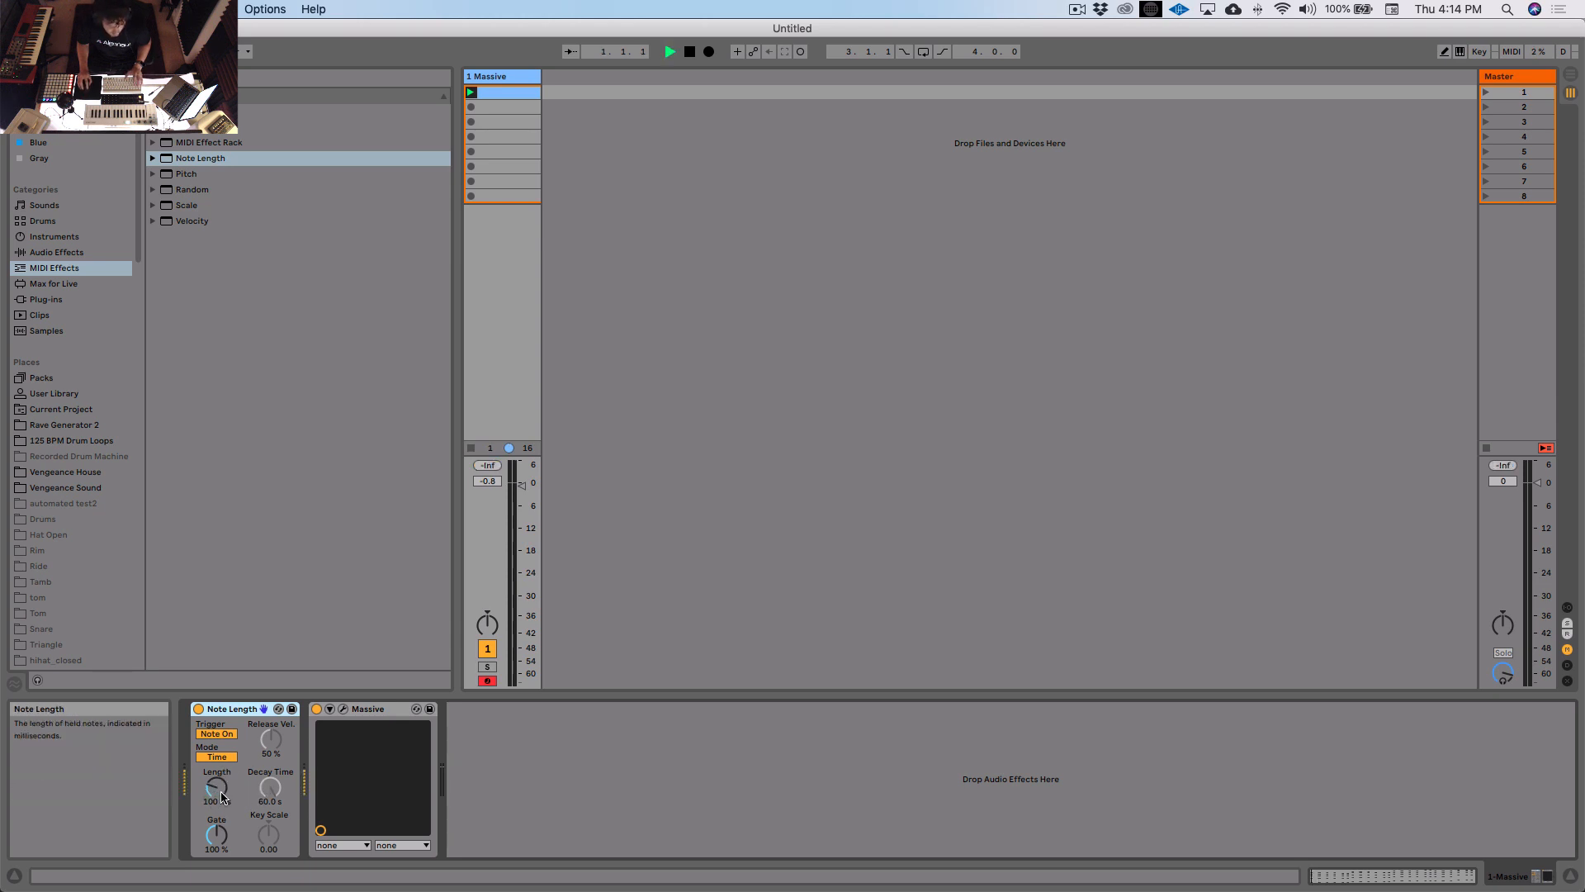
left_click_drag(222, 797, 221, 776)
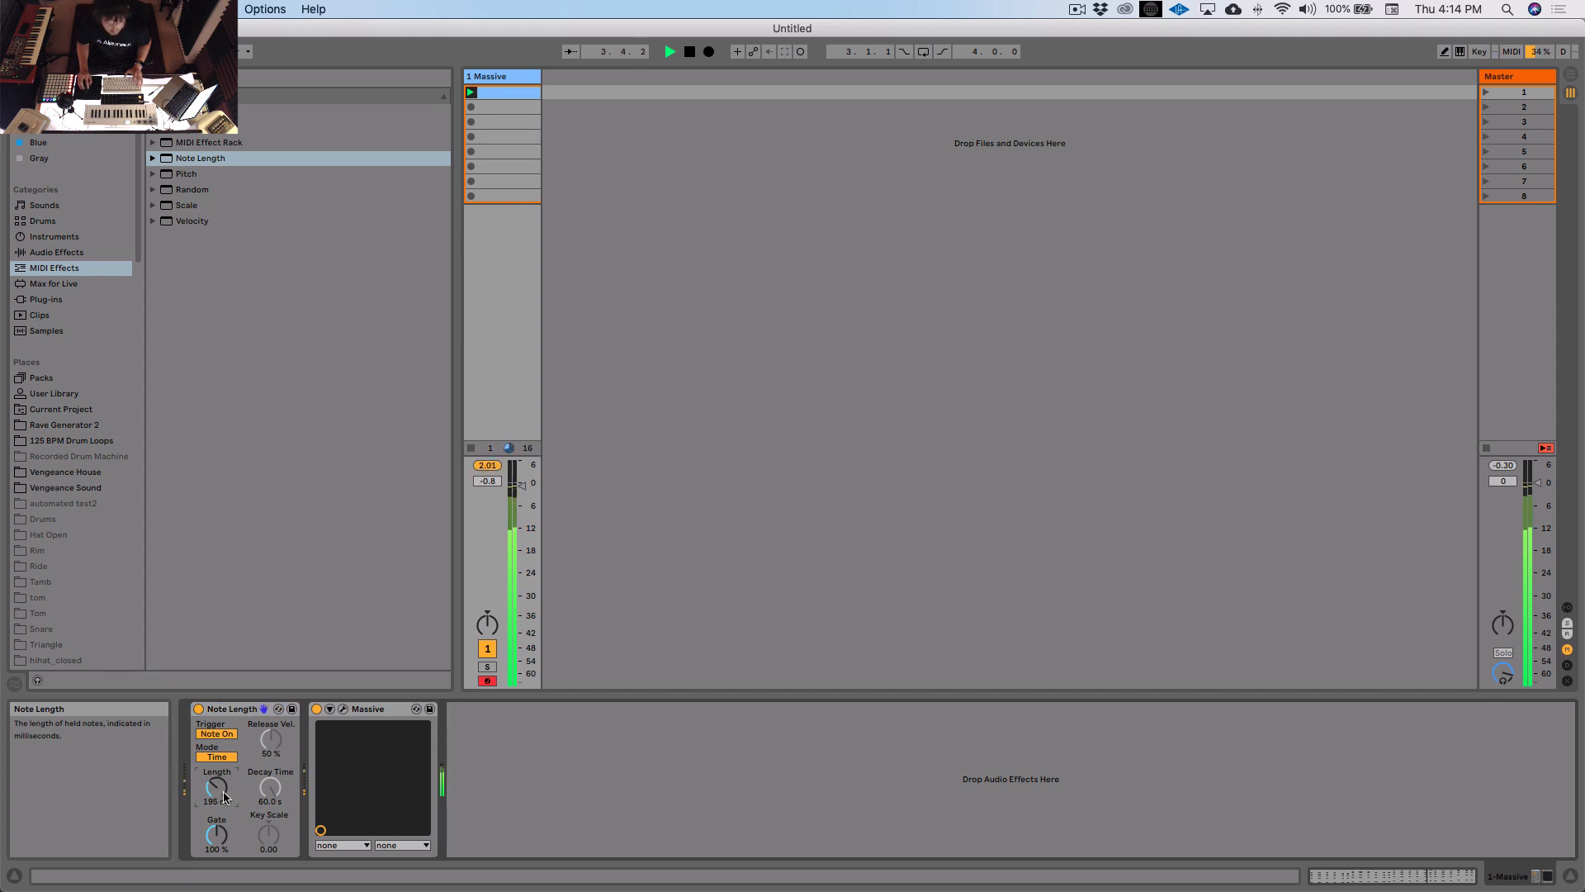
Step: Lengthen the release of envelope 4 in Massive while the clip plays
left_click(320, 748)
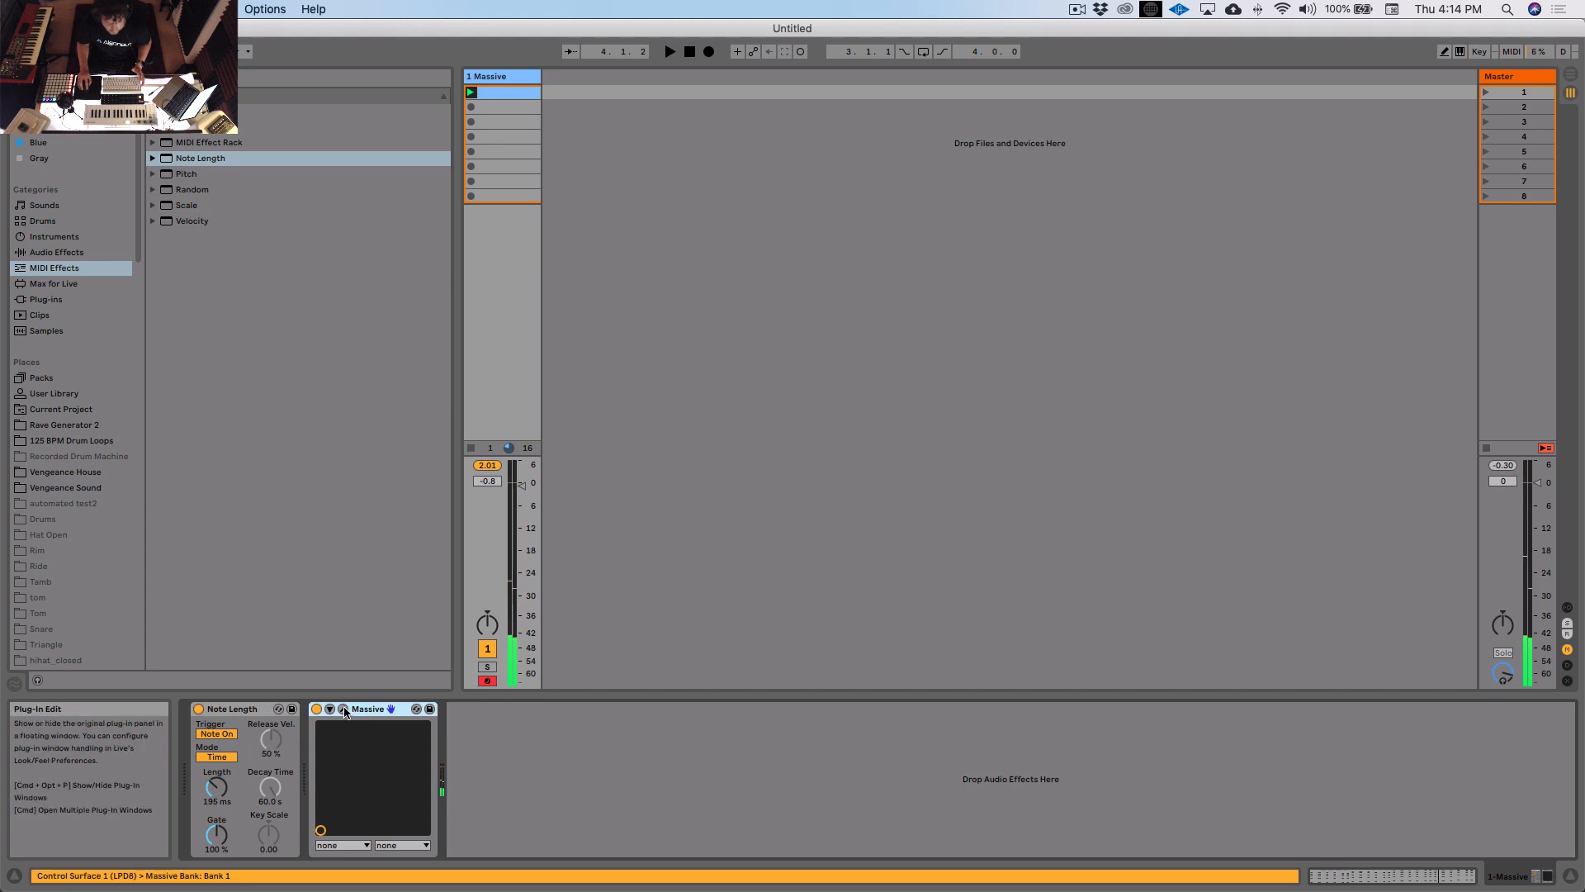
left_click(344, 710)
left_click(1091, 384)
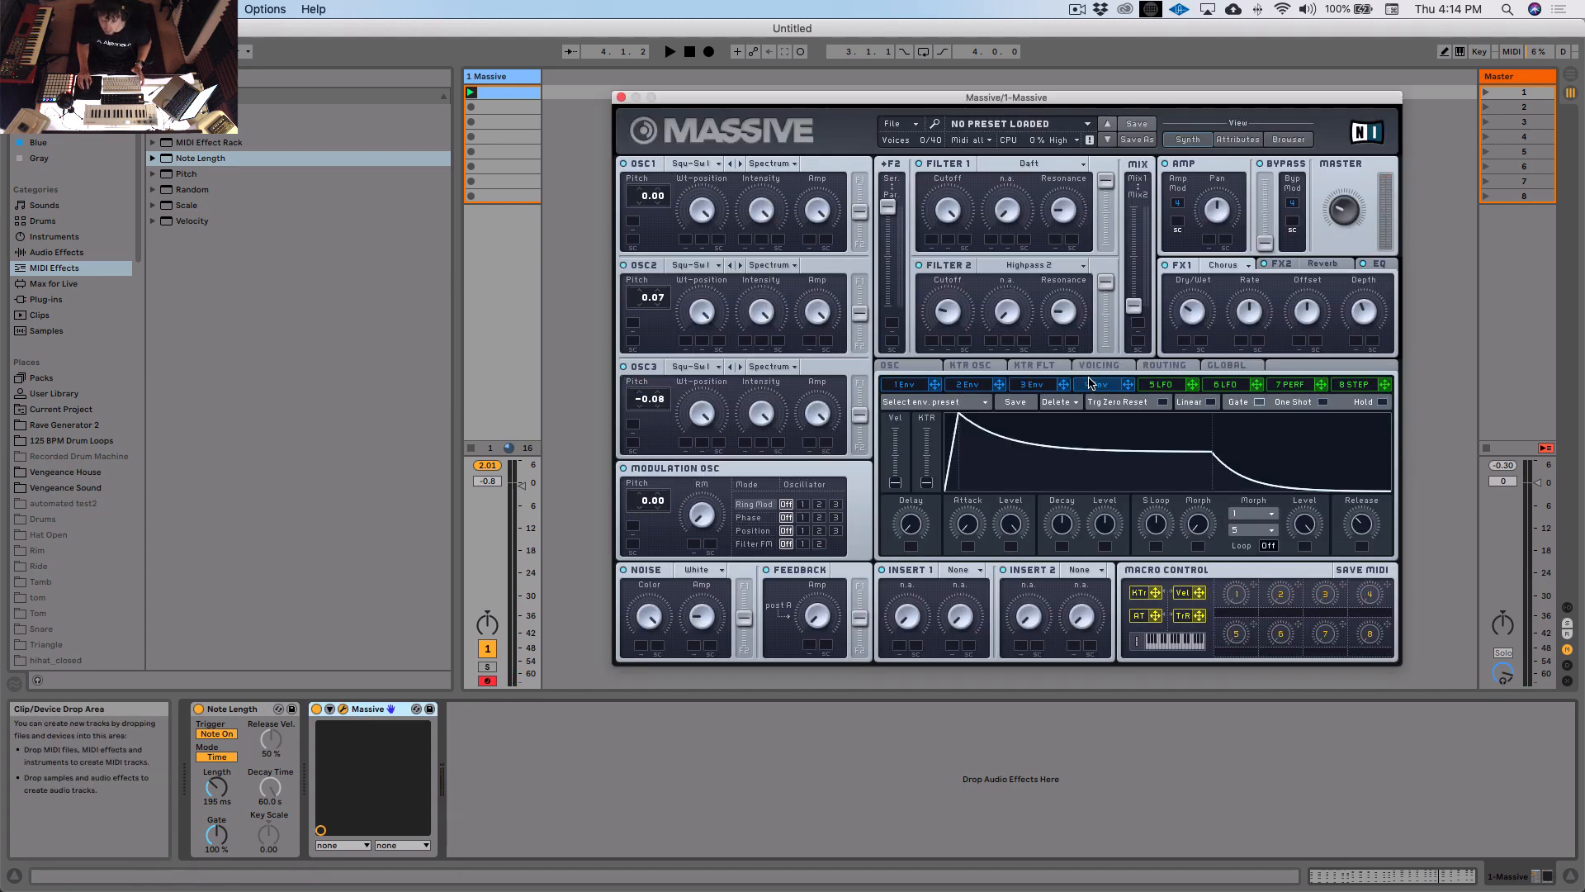
key("space")
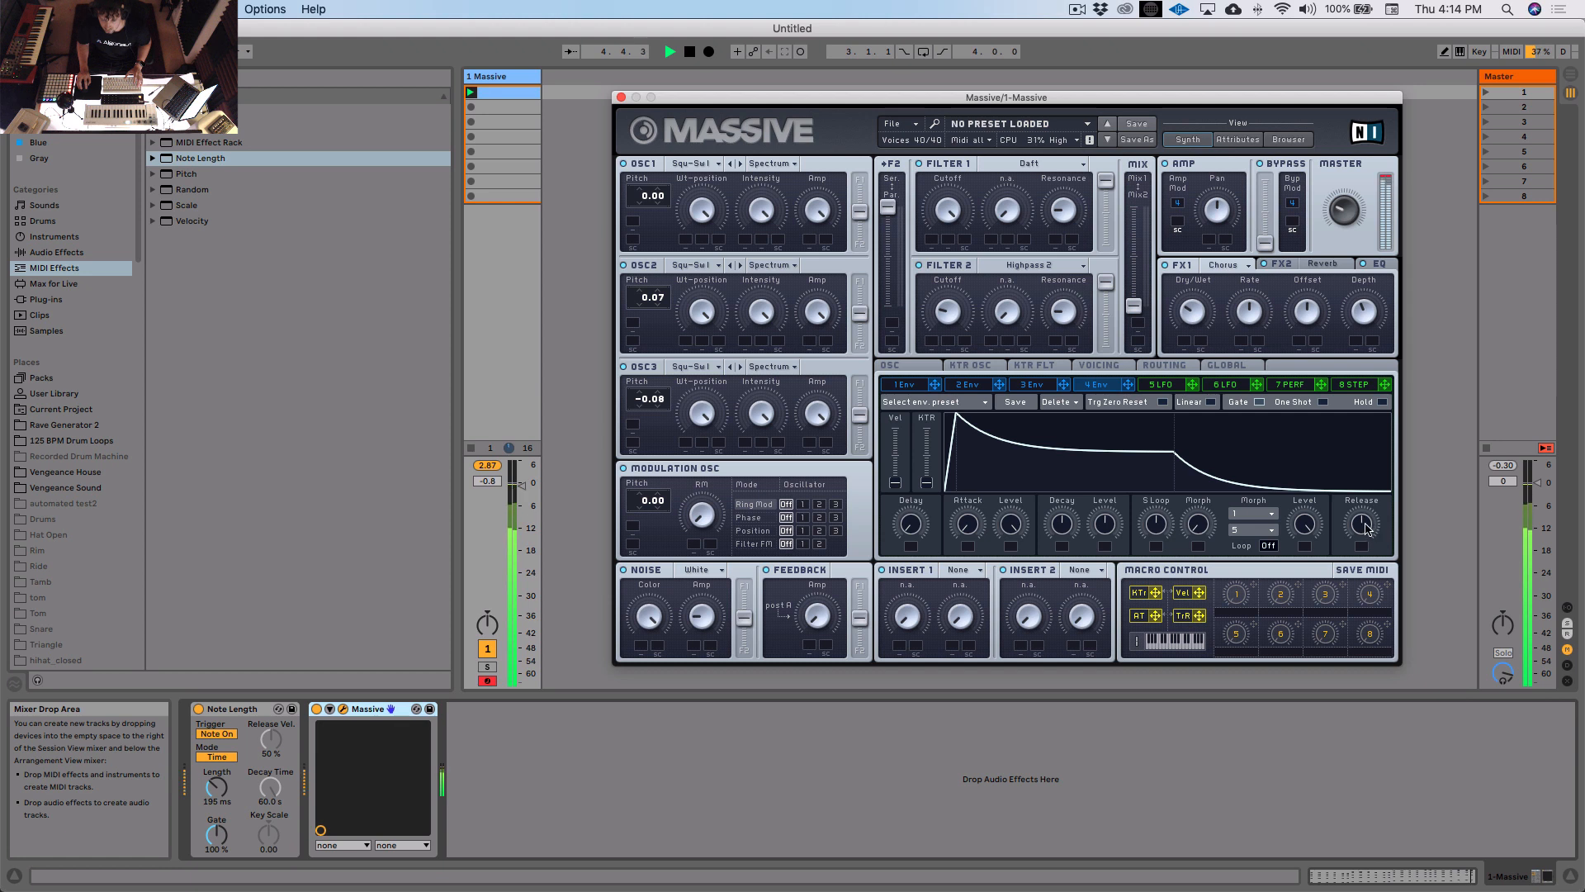
key("space")
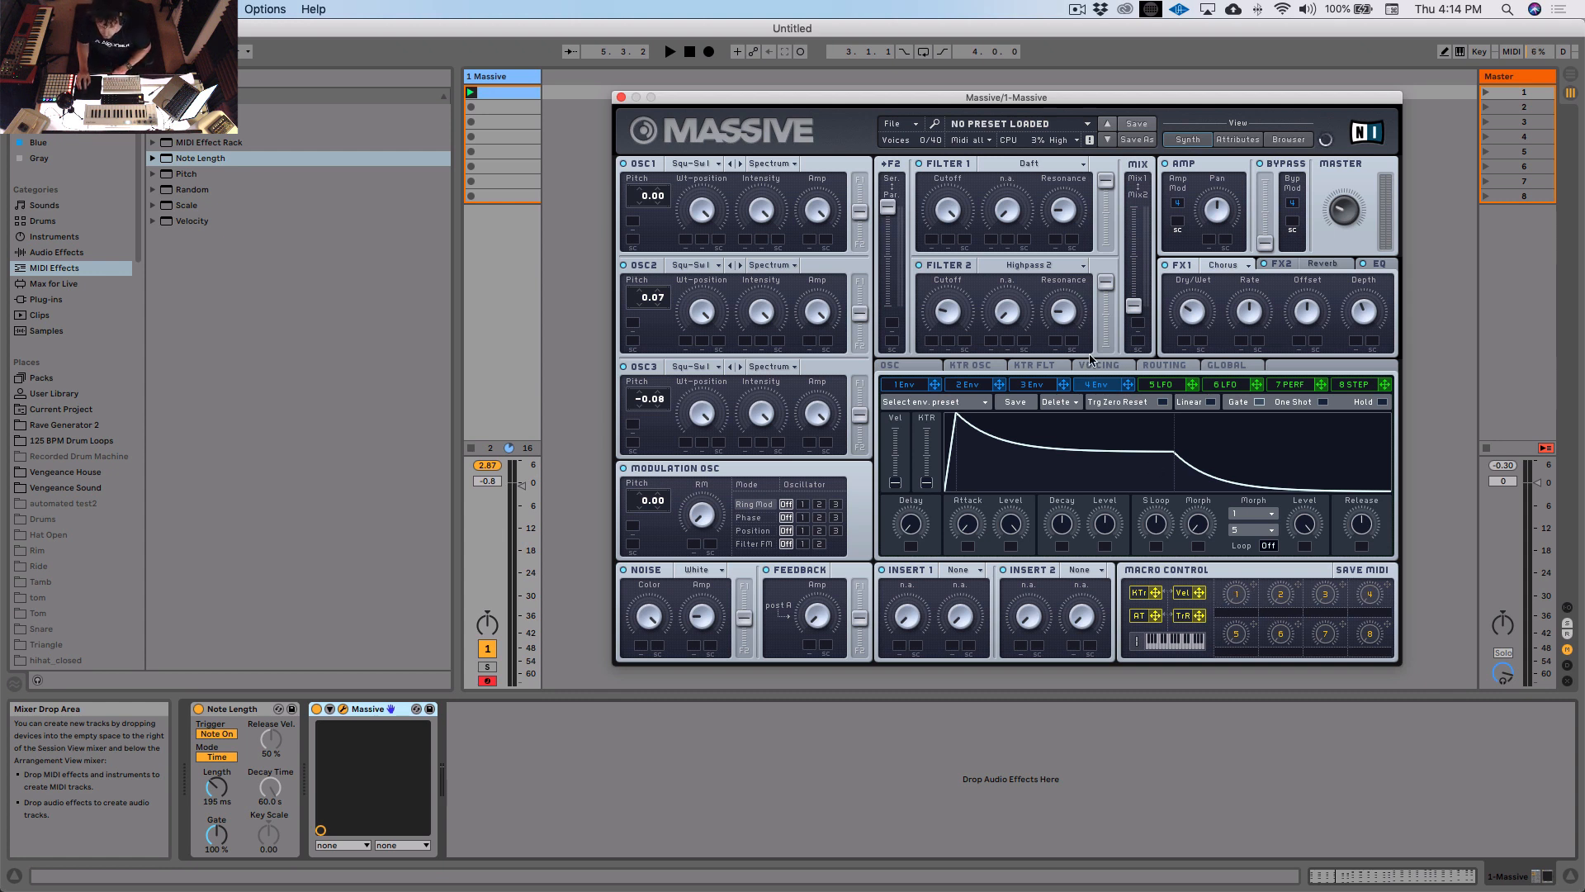
Step: Assign Macro 1 to Filter 1's cutoff in Massive and play the clip to hear the filtered sound
left_click_drag(1232, 628, 931, 239)
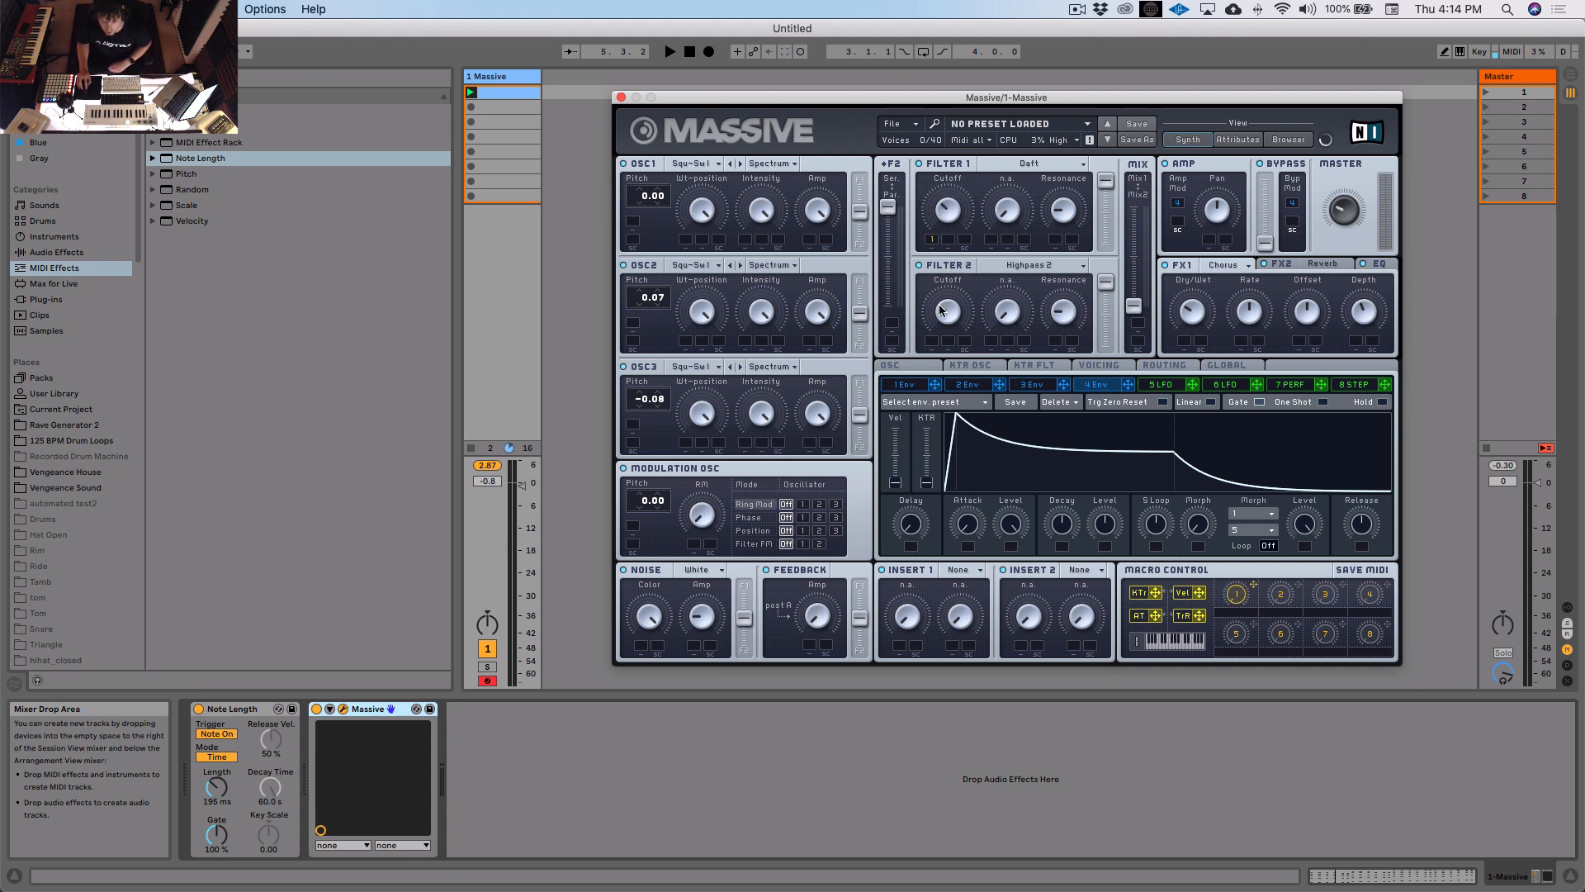
key("space")
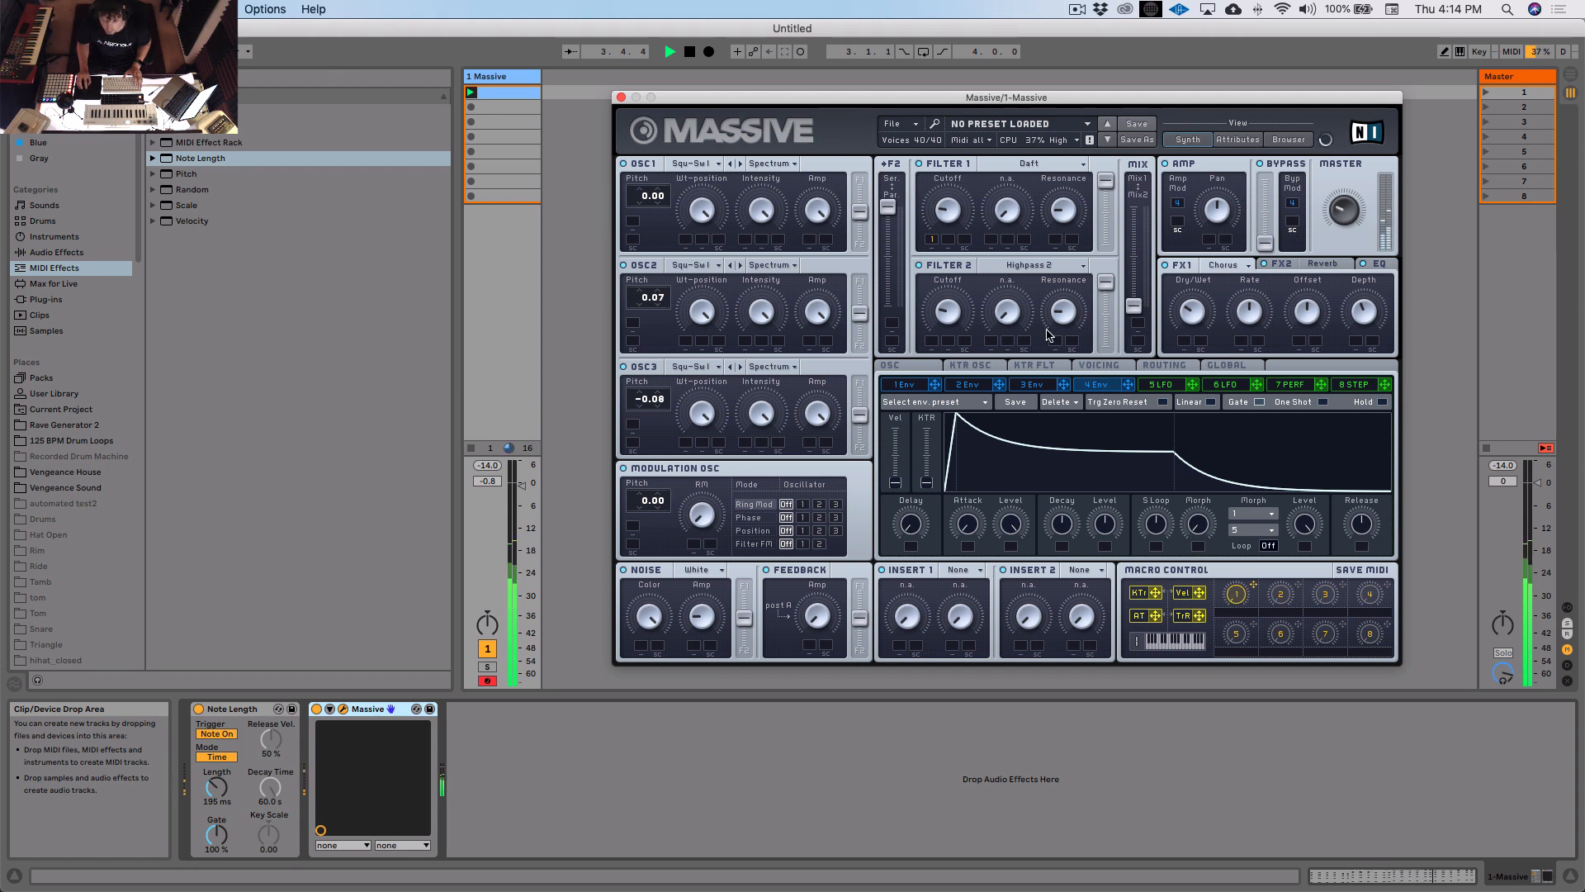
key("space")
Step: Shorten envelope 1's attack and lower its decay level to modulate Filter 1's cutoff, and play the clip
left_click(921, 386)
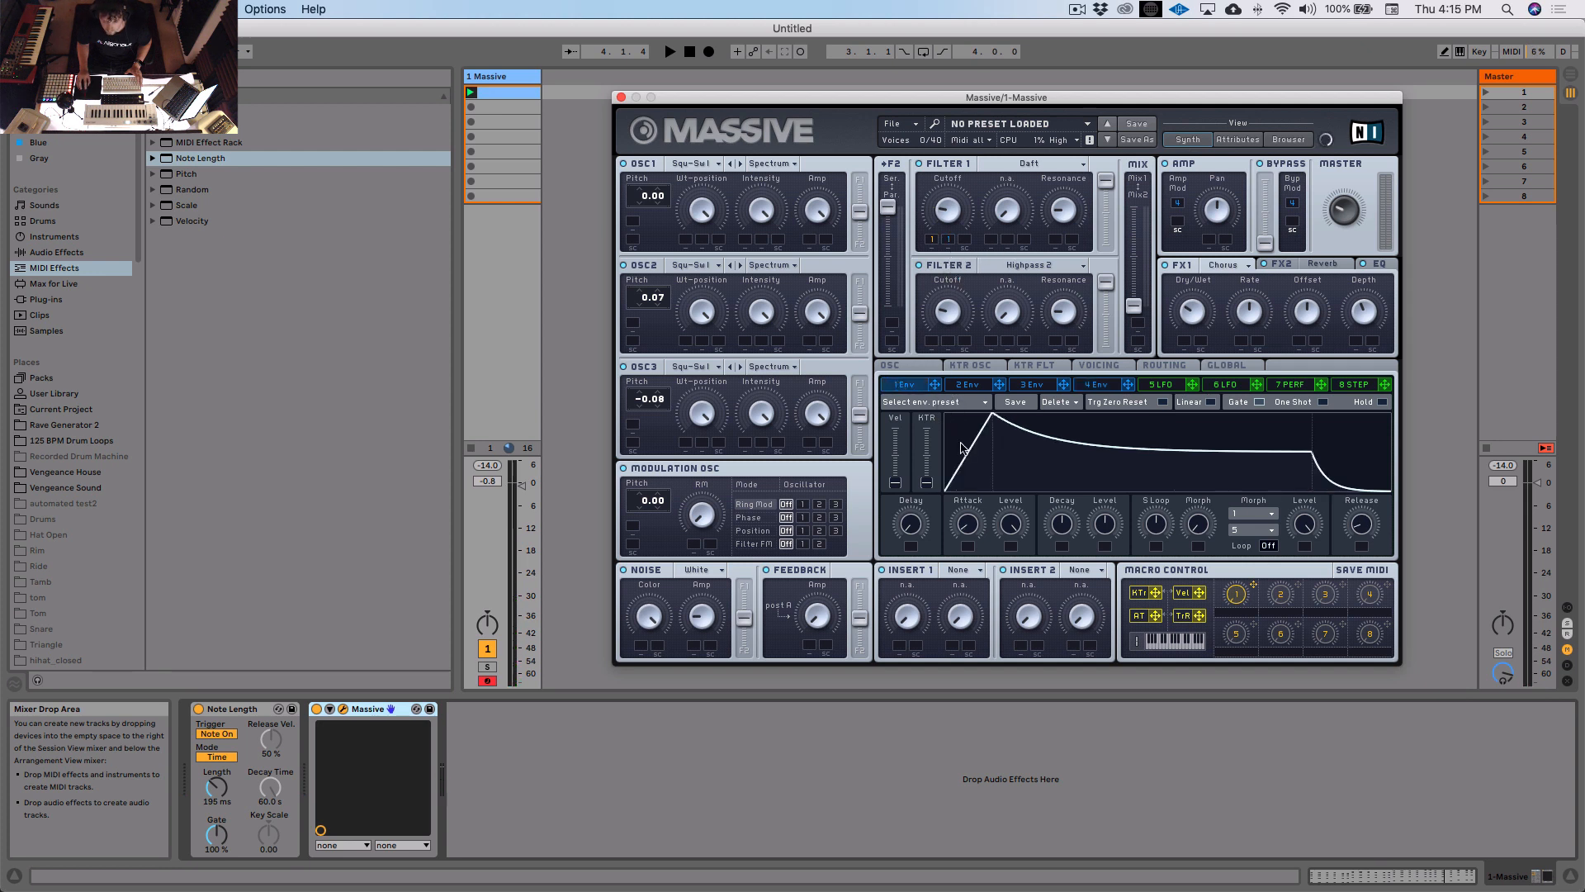
left_click_drag(973, 521, 983, 551)
left_click_drag(1107, 523, 1067, 550)
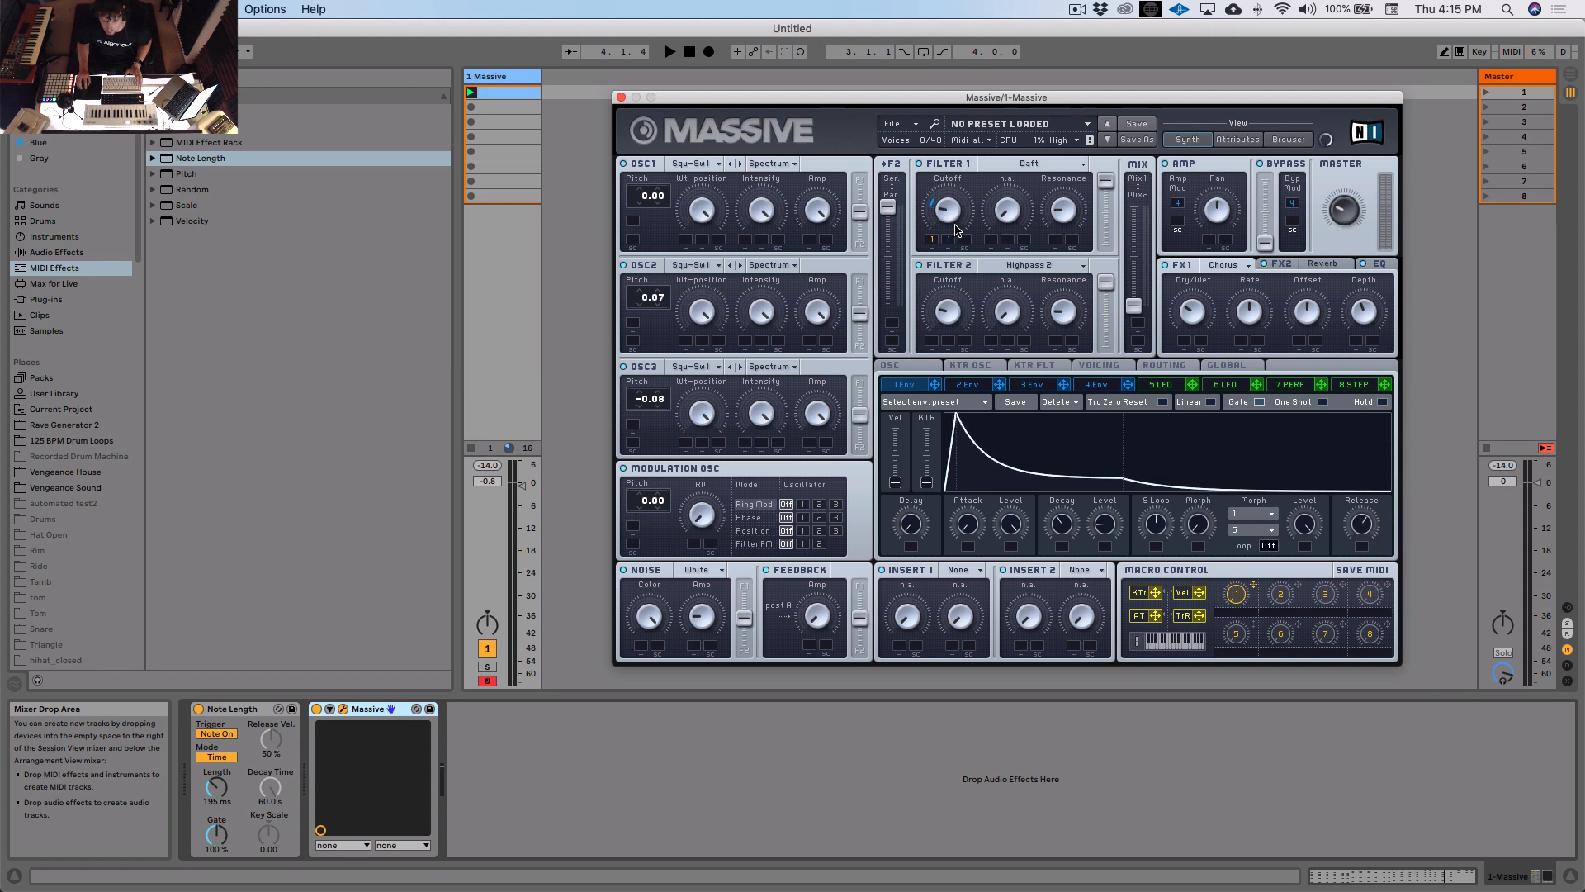
key("space")
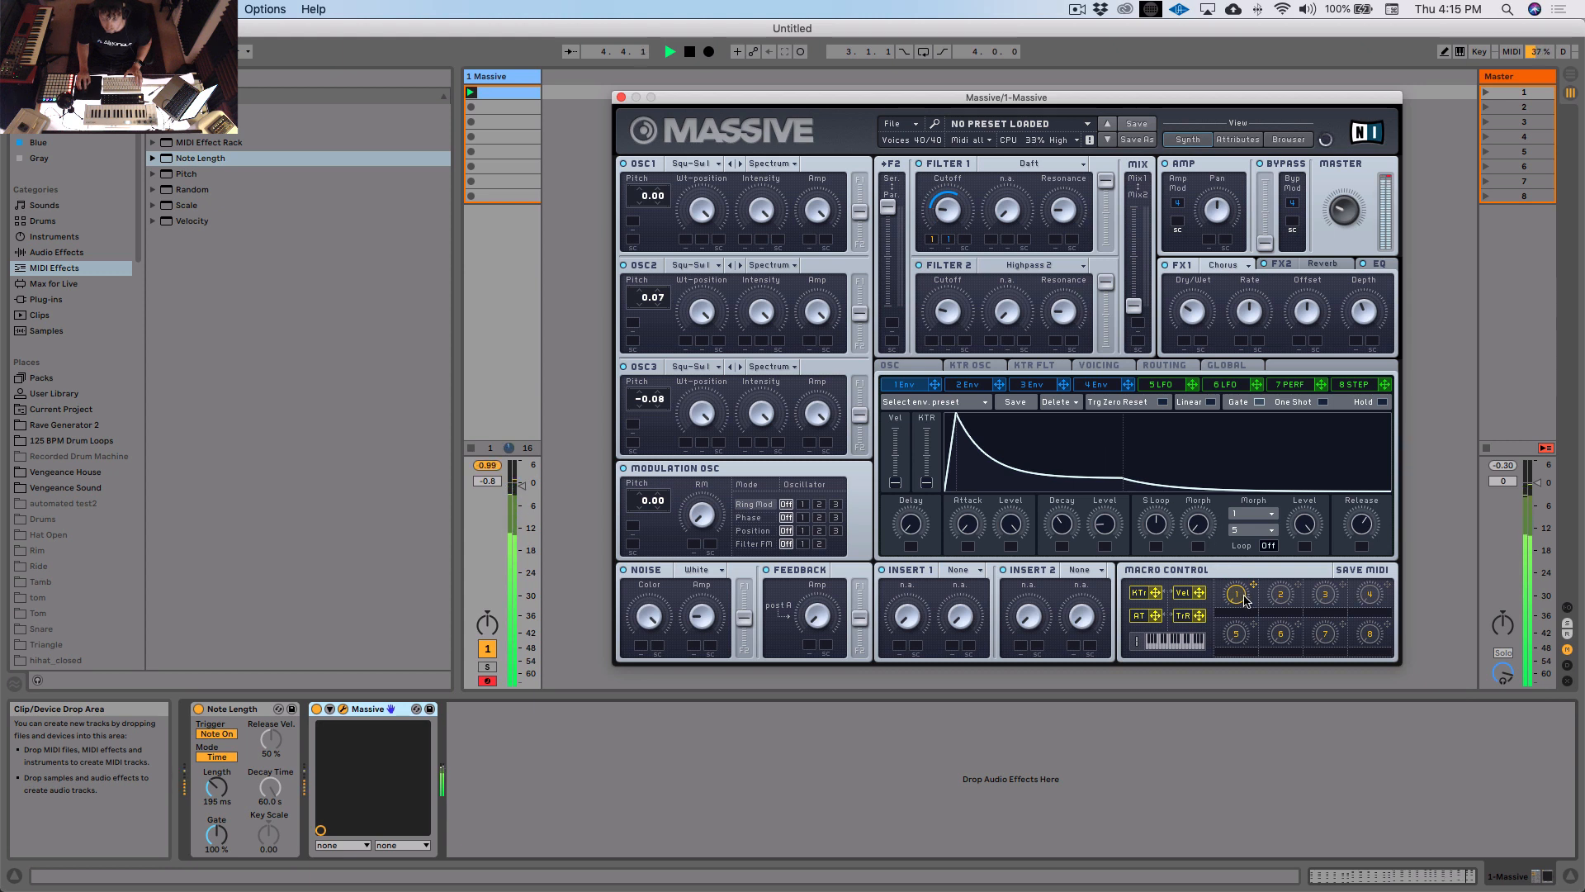
key("space")
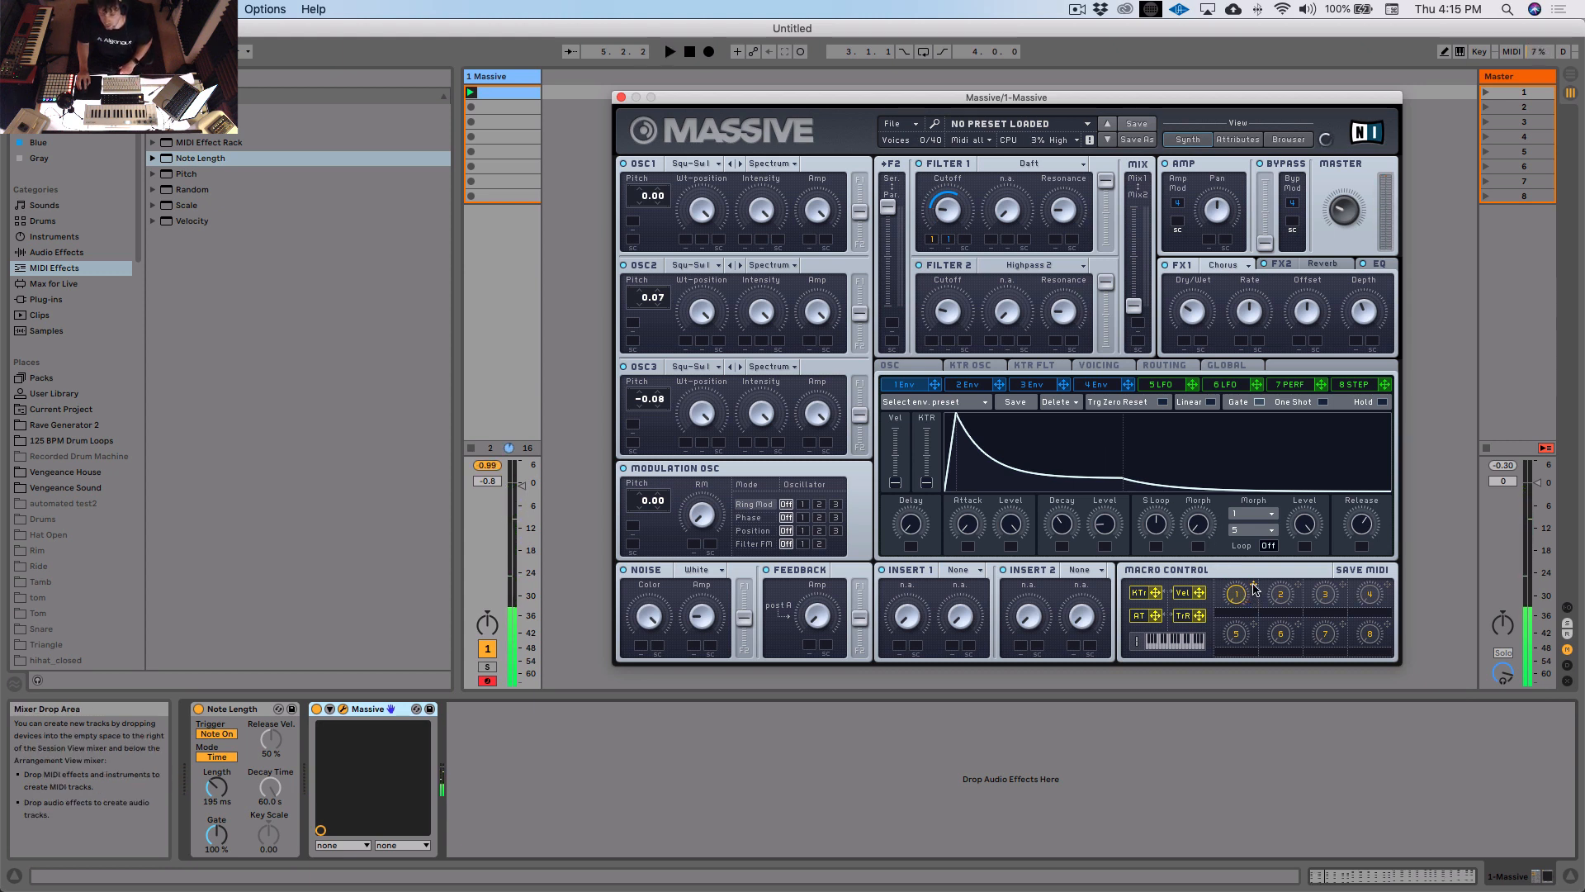
Step: Set Macro 1's modulation range on Filter 1's cutoff and MIDI-map Macro 1 to channel 2, CC 5
left_click_drag(946, 240, 976, 188)
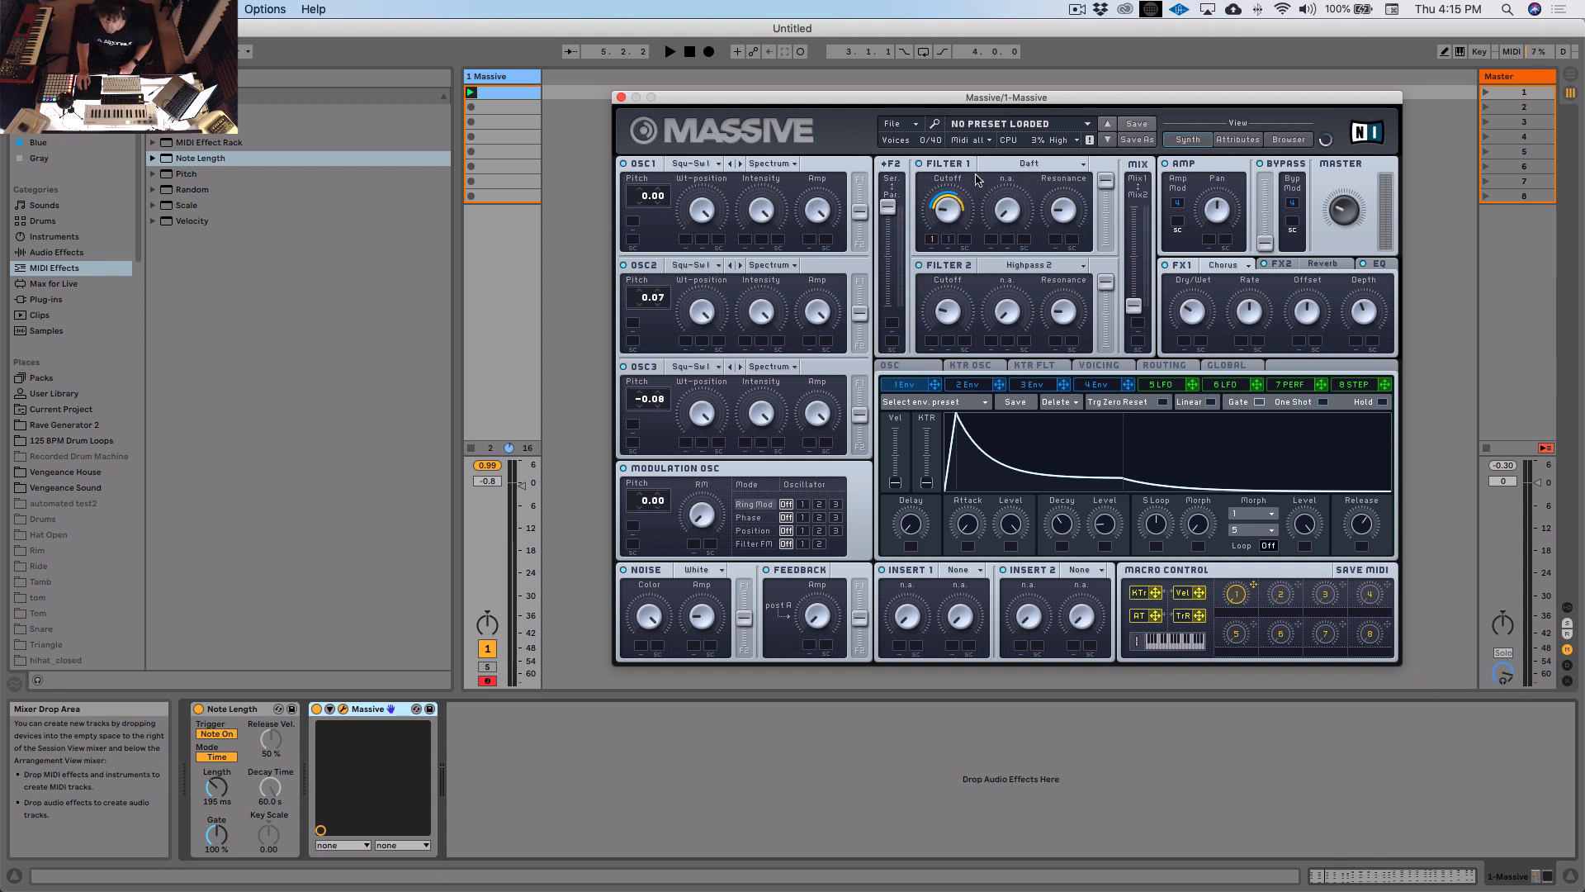
left_click(330, 709)
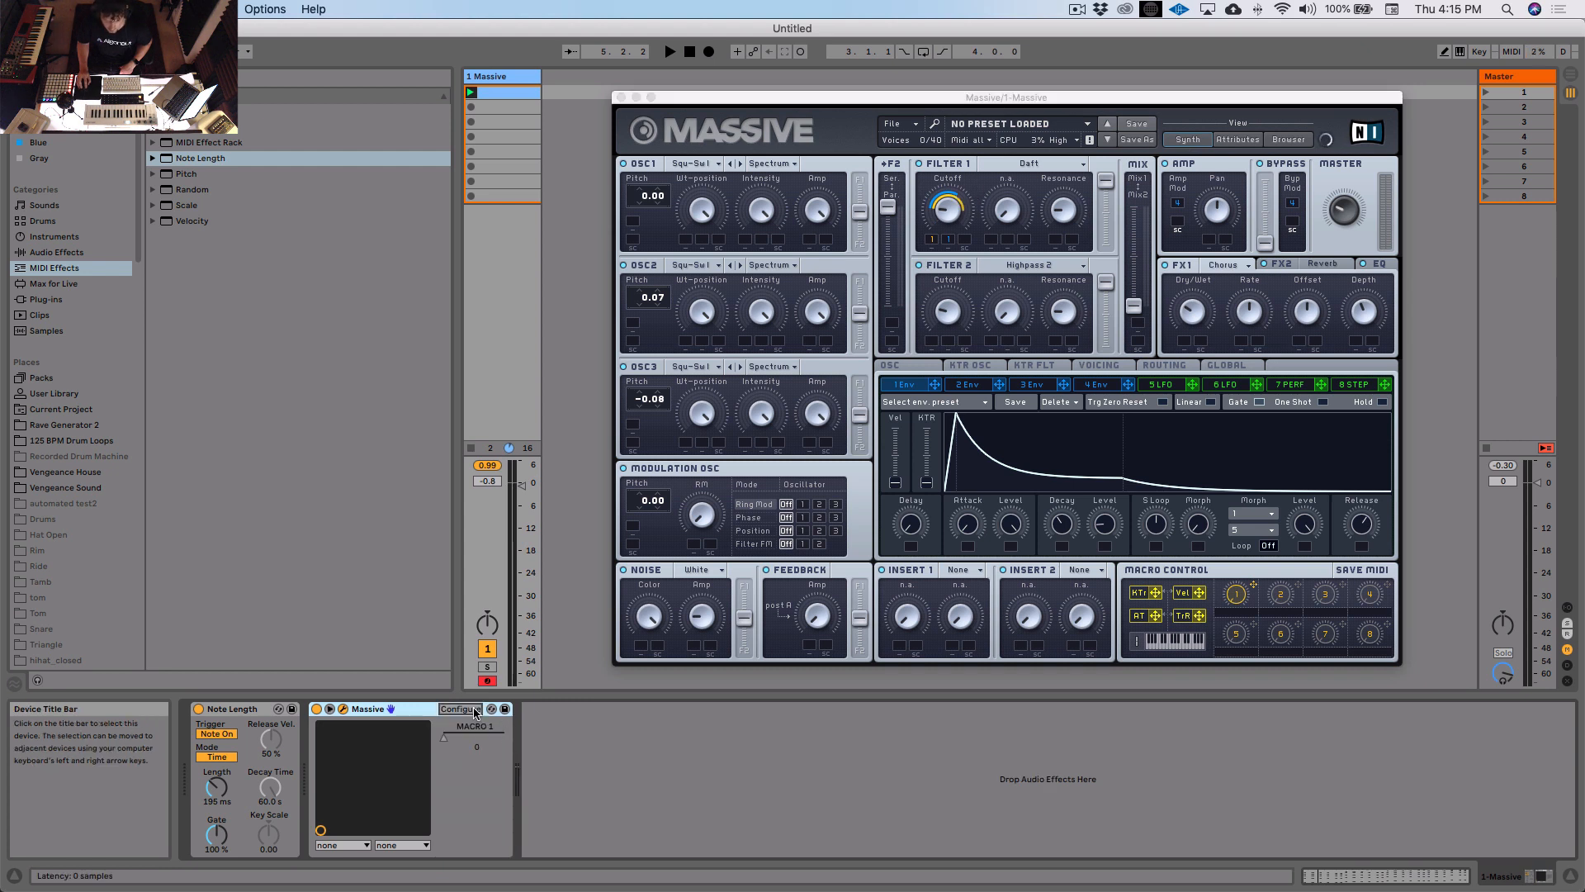
left_click(1511, 51)
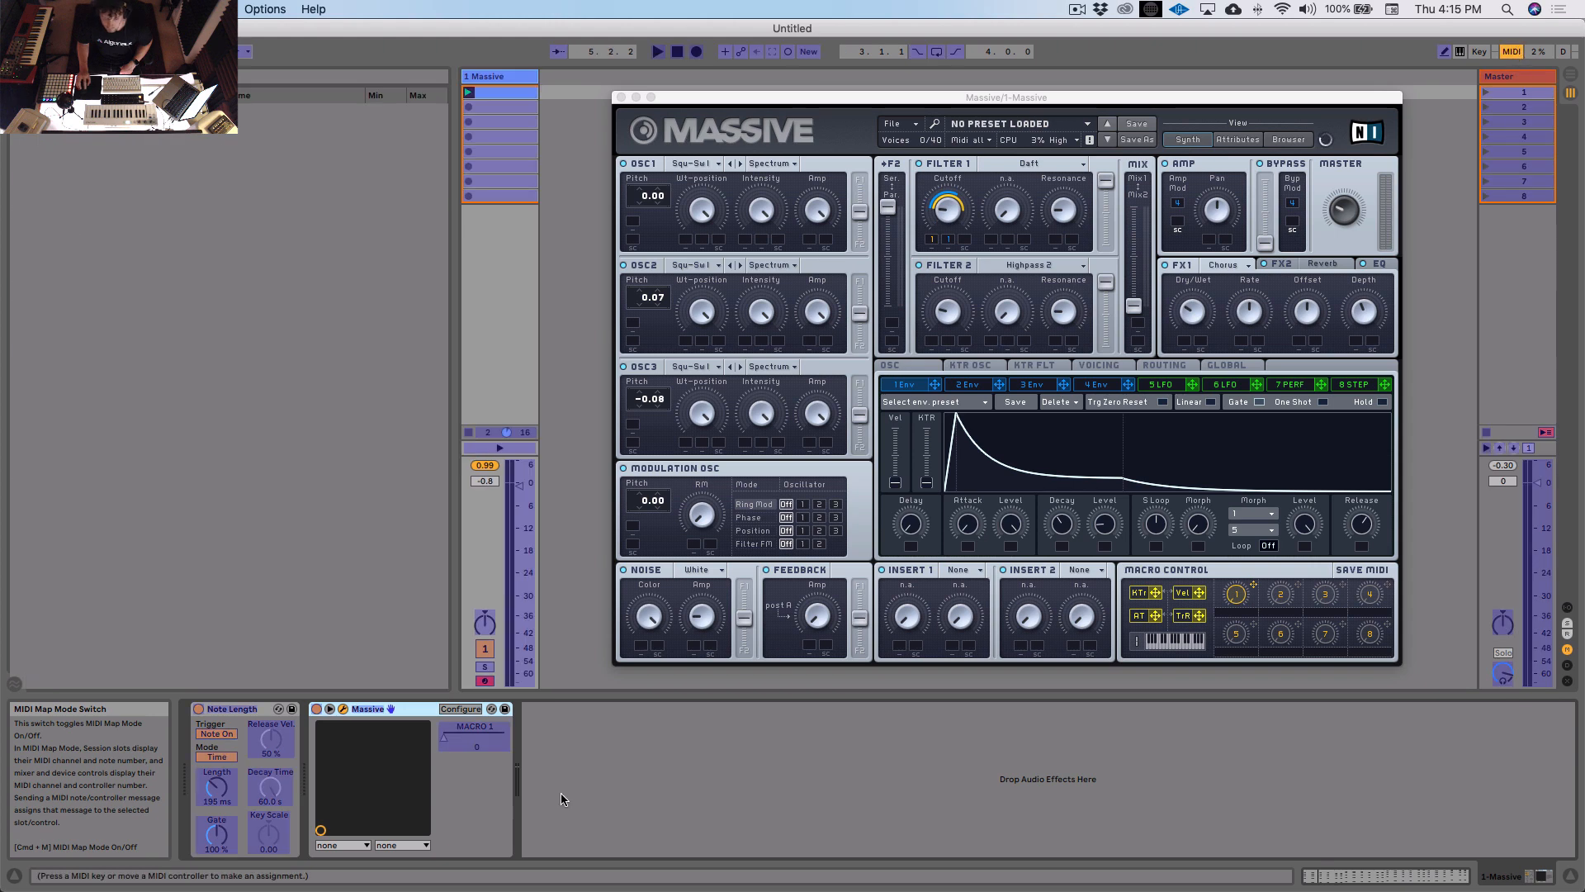
left_click(459, 739)
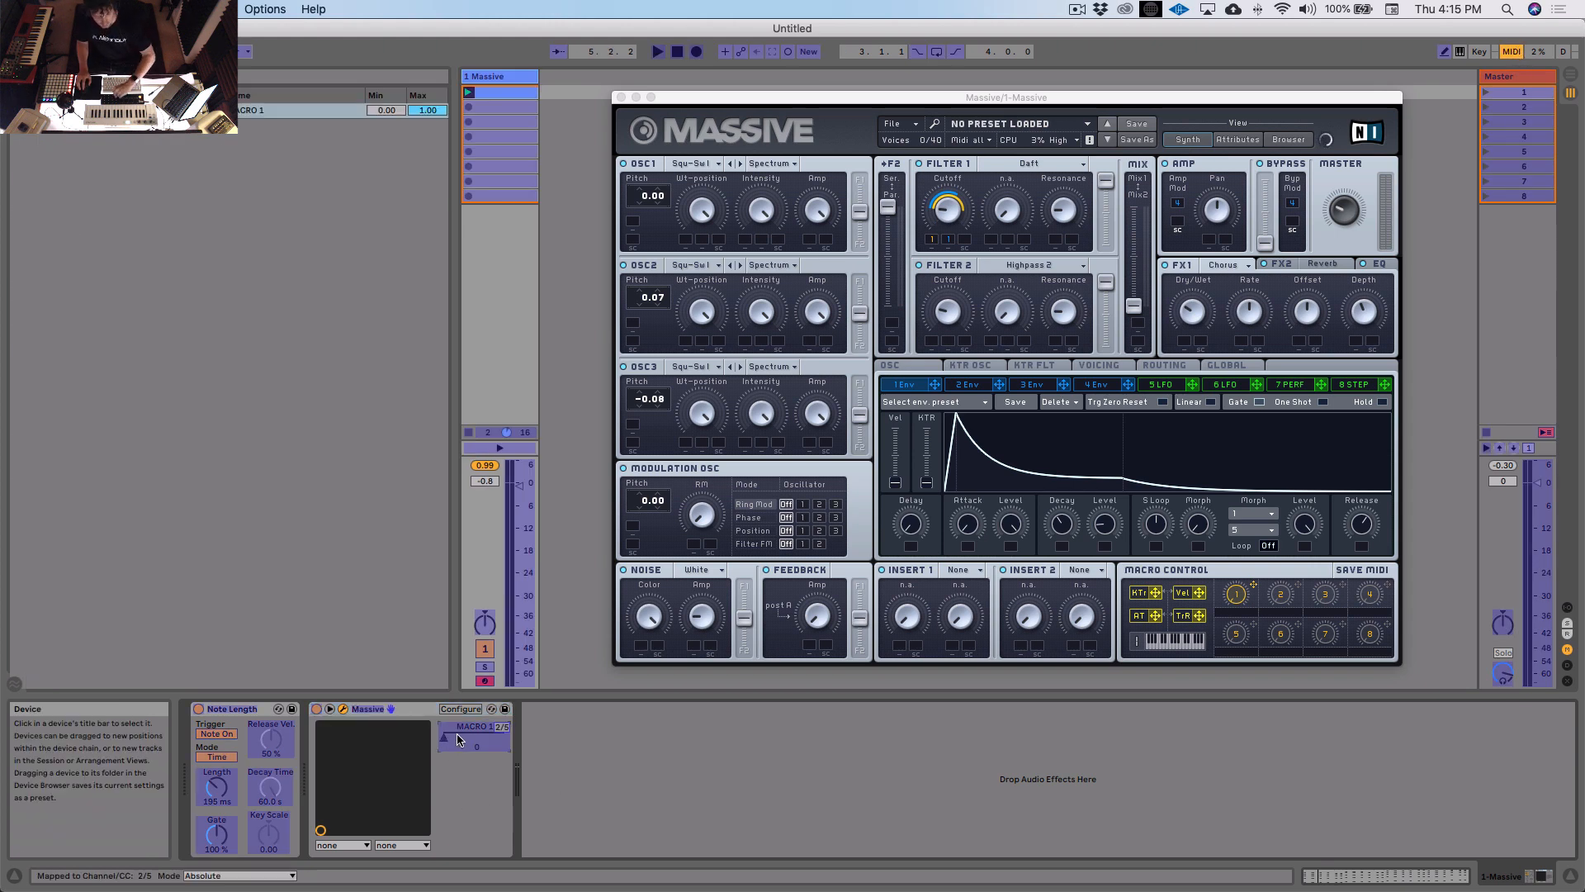
left_click(1512, 51)
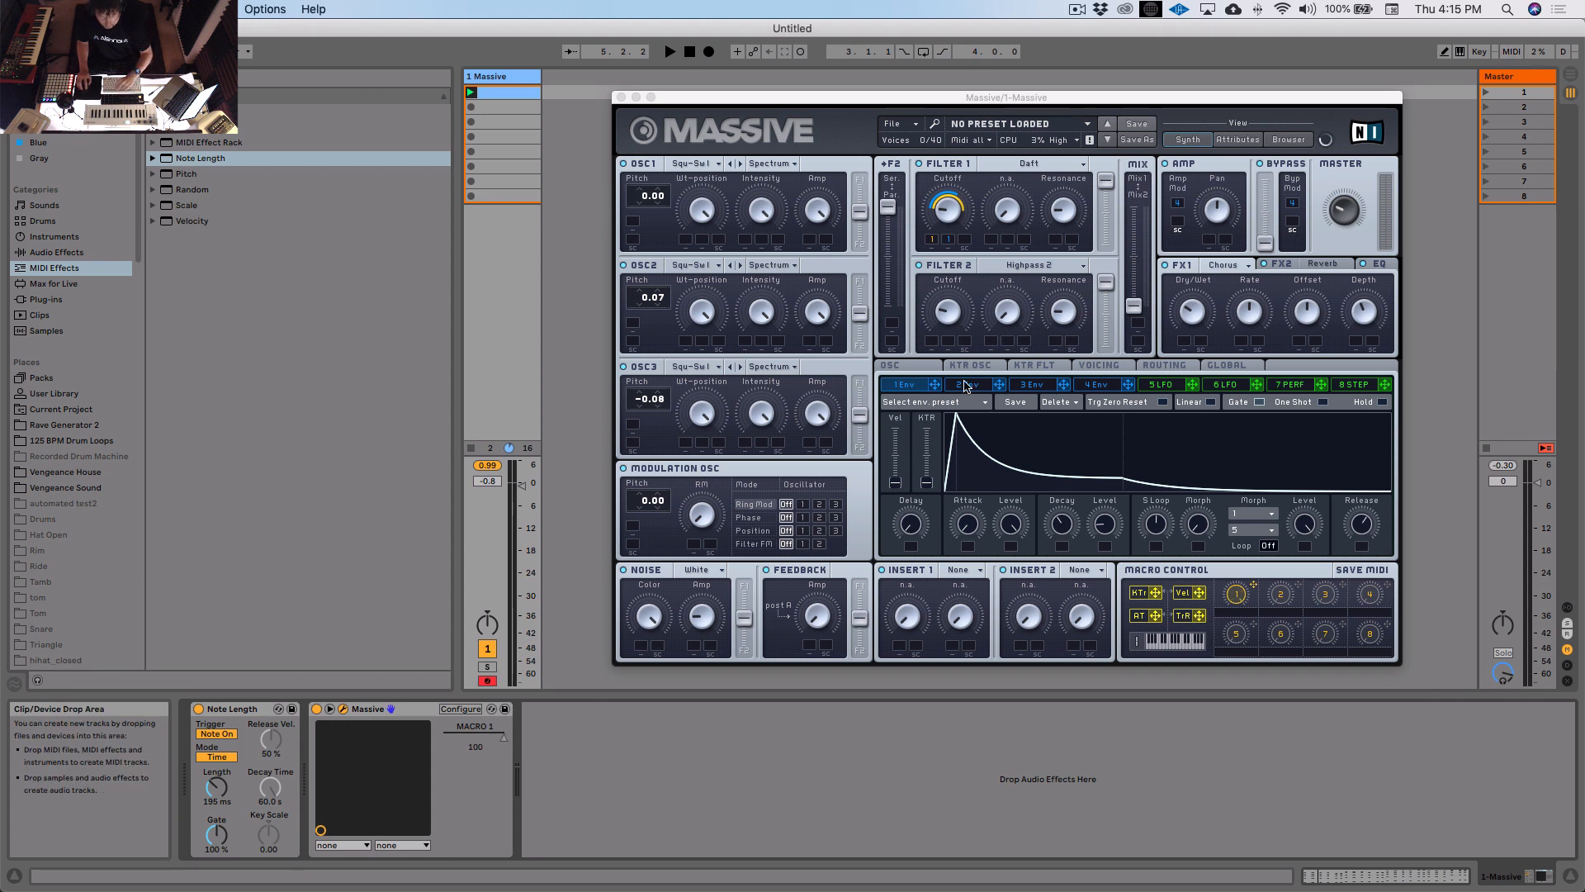
Step: Play the clip to check the sound with the mapped Macro 1 filter control, and close Massive's window
key("space")
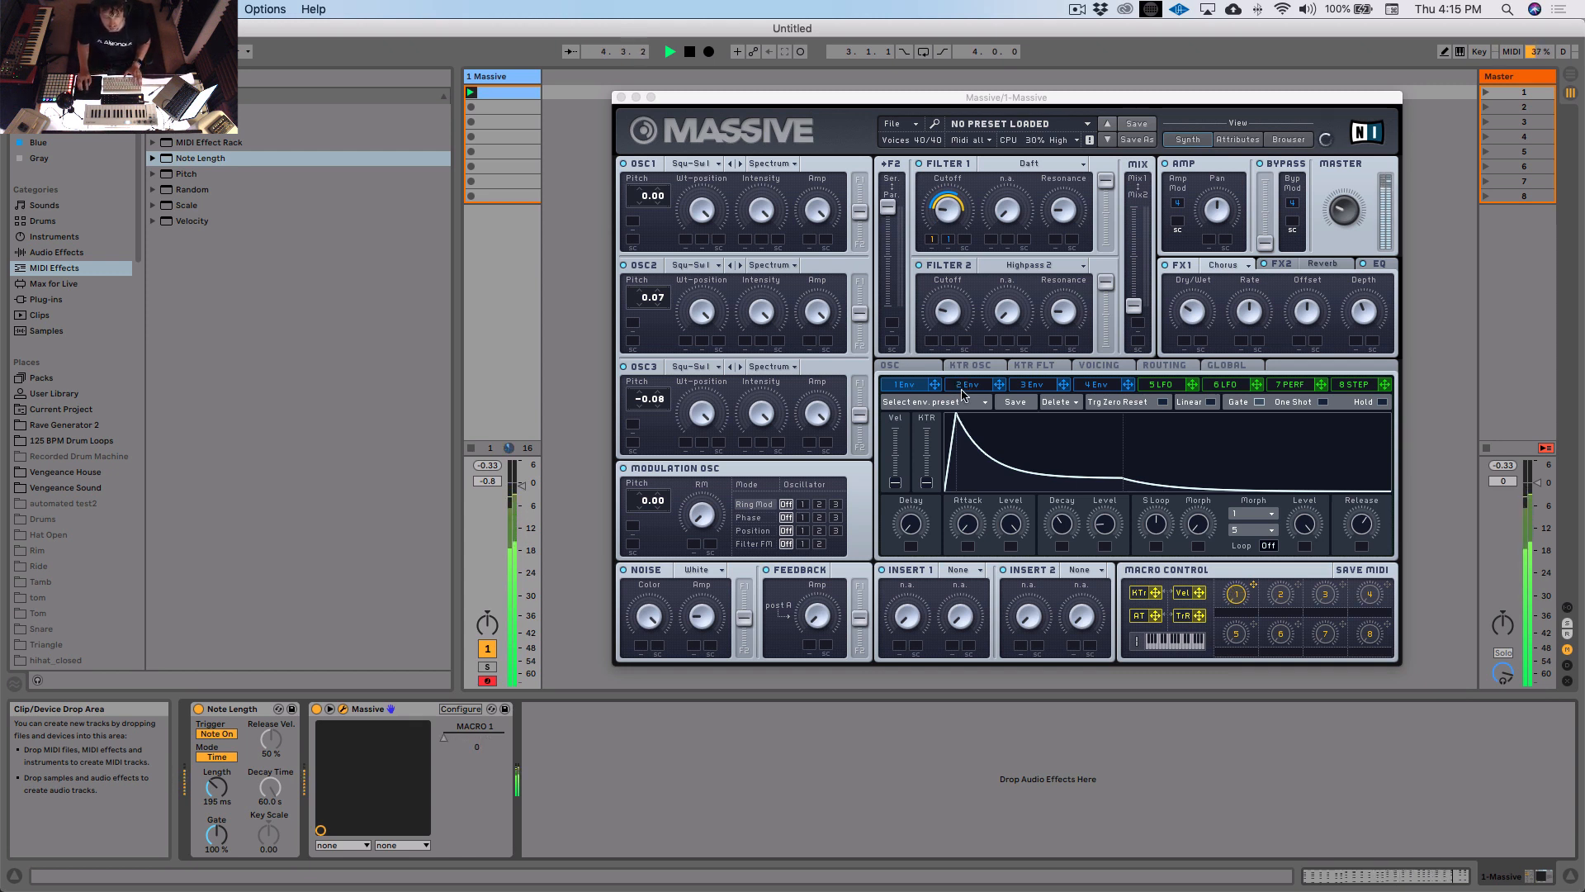
key("space")
left_click(622, 97)
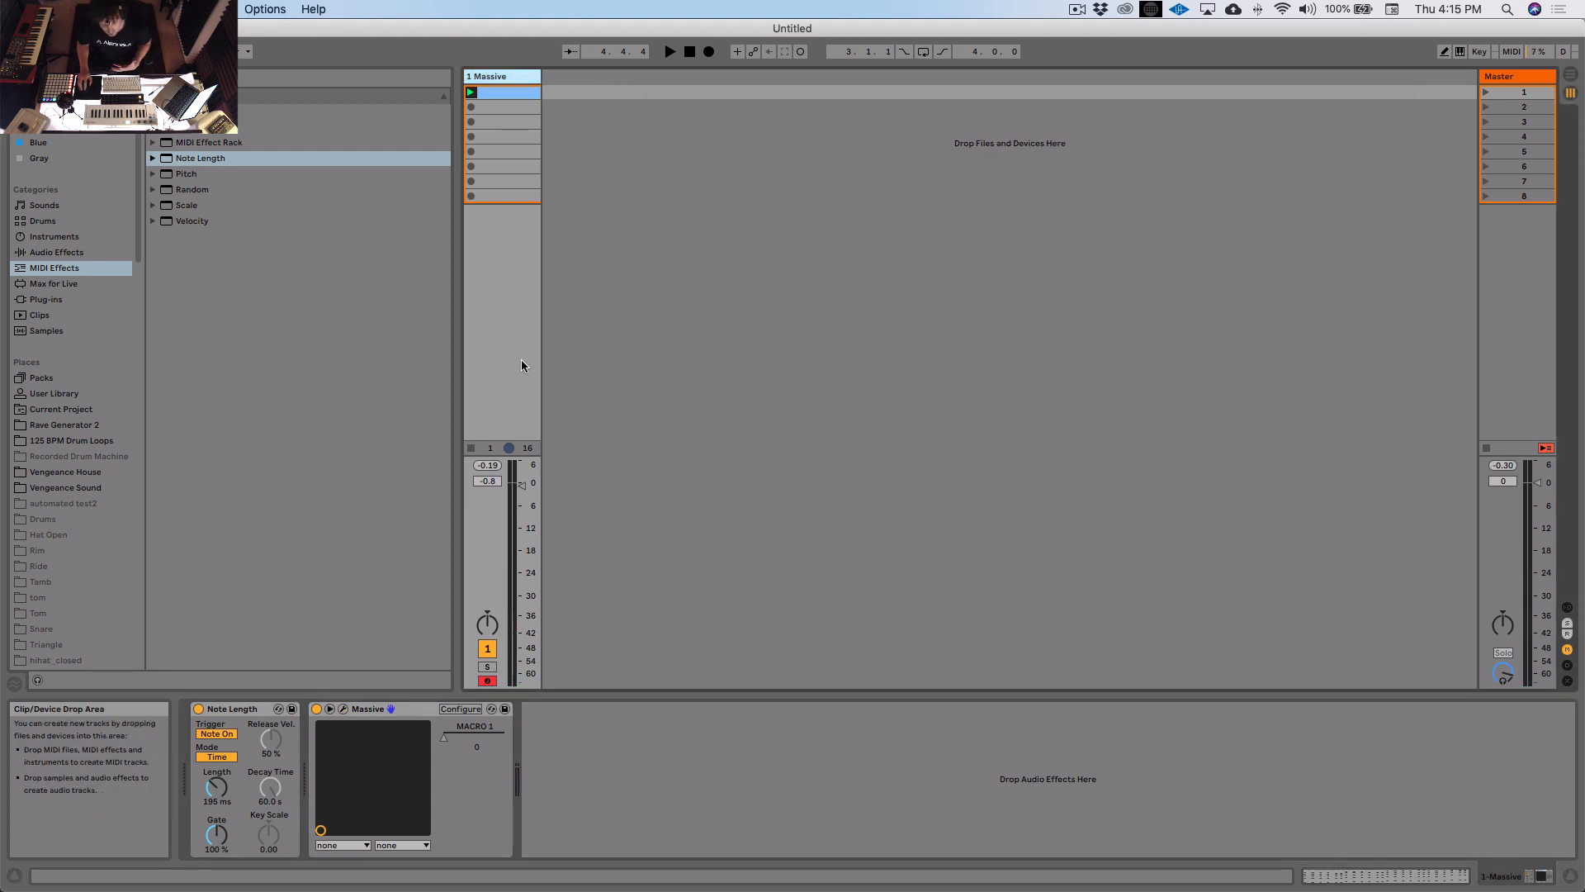
Step: Add the Algo Chord Polish.adg audio effect rack after Massive on the track
left_click(56, 303)
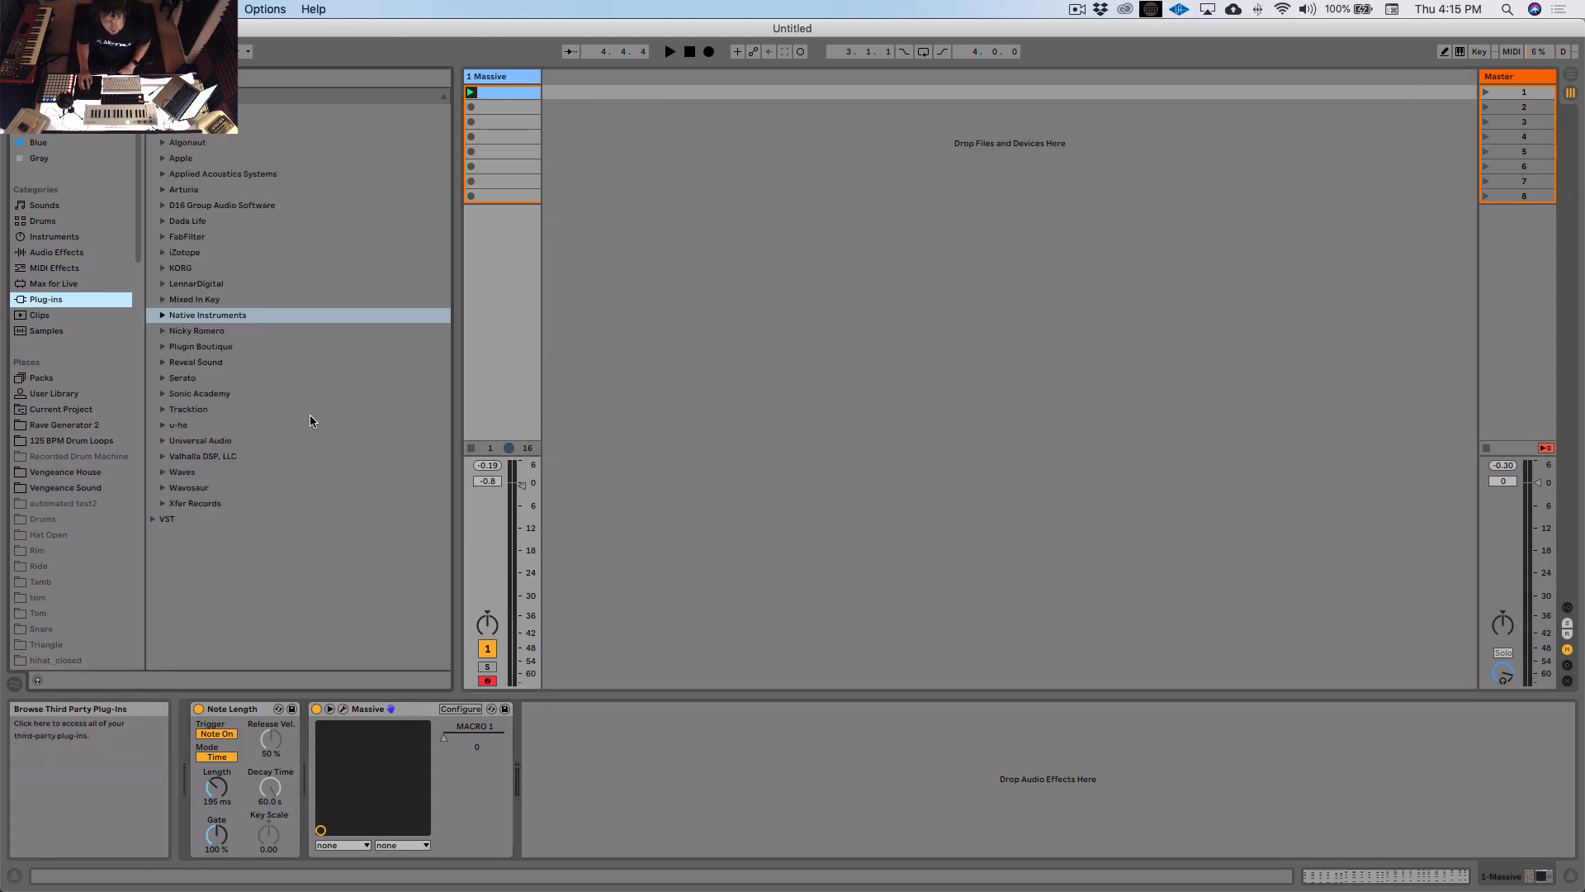
left_click(116, 250)
left_click(191, 131)
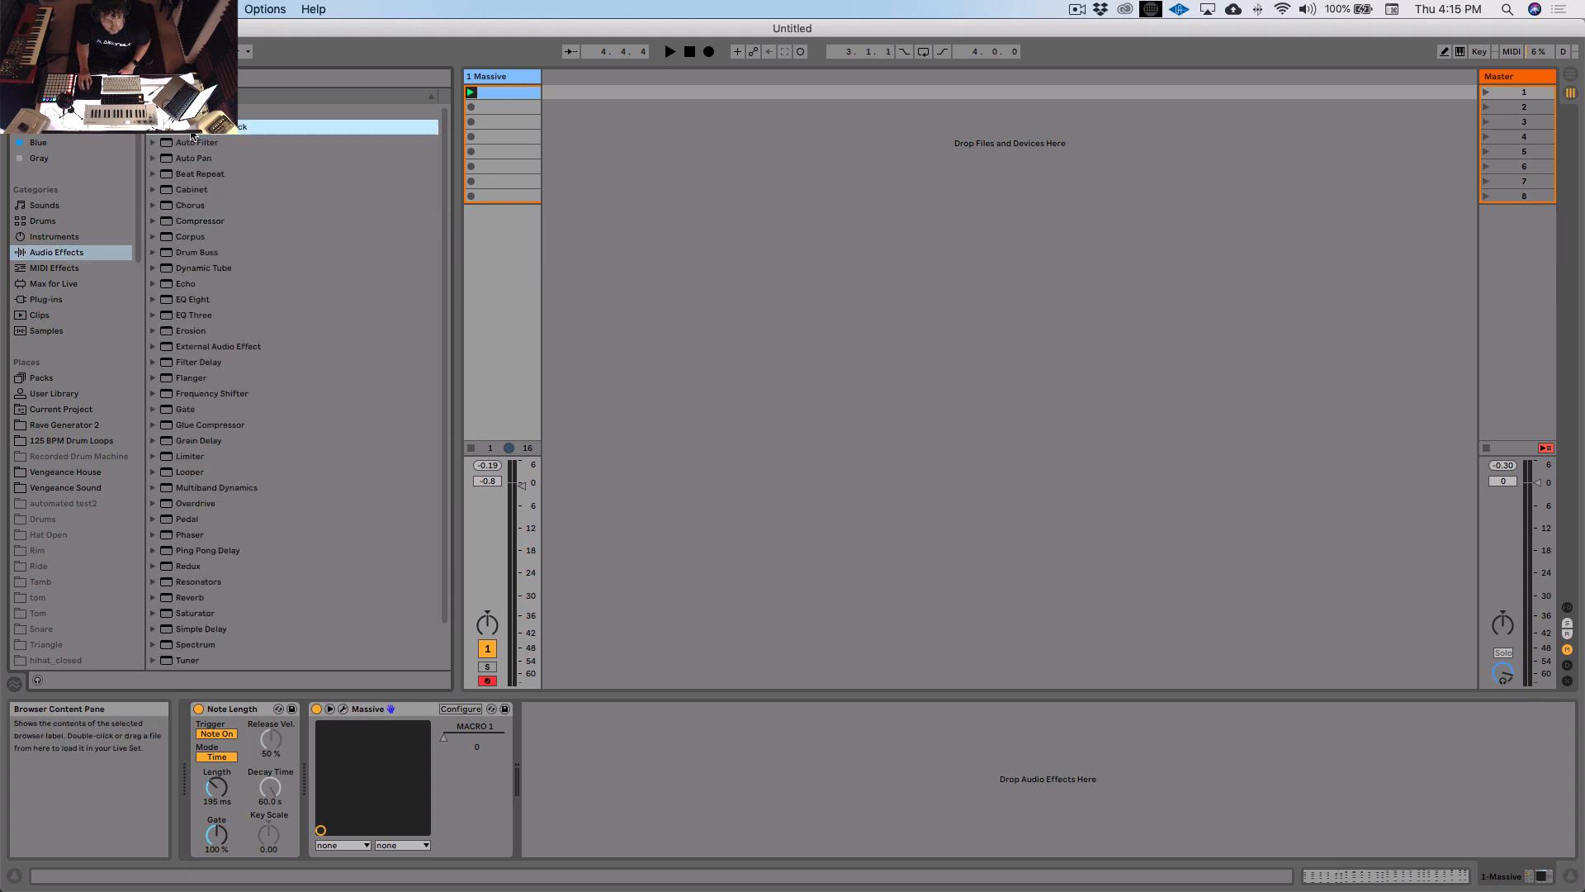
left_click(156, 131)
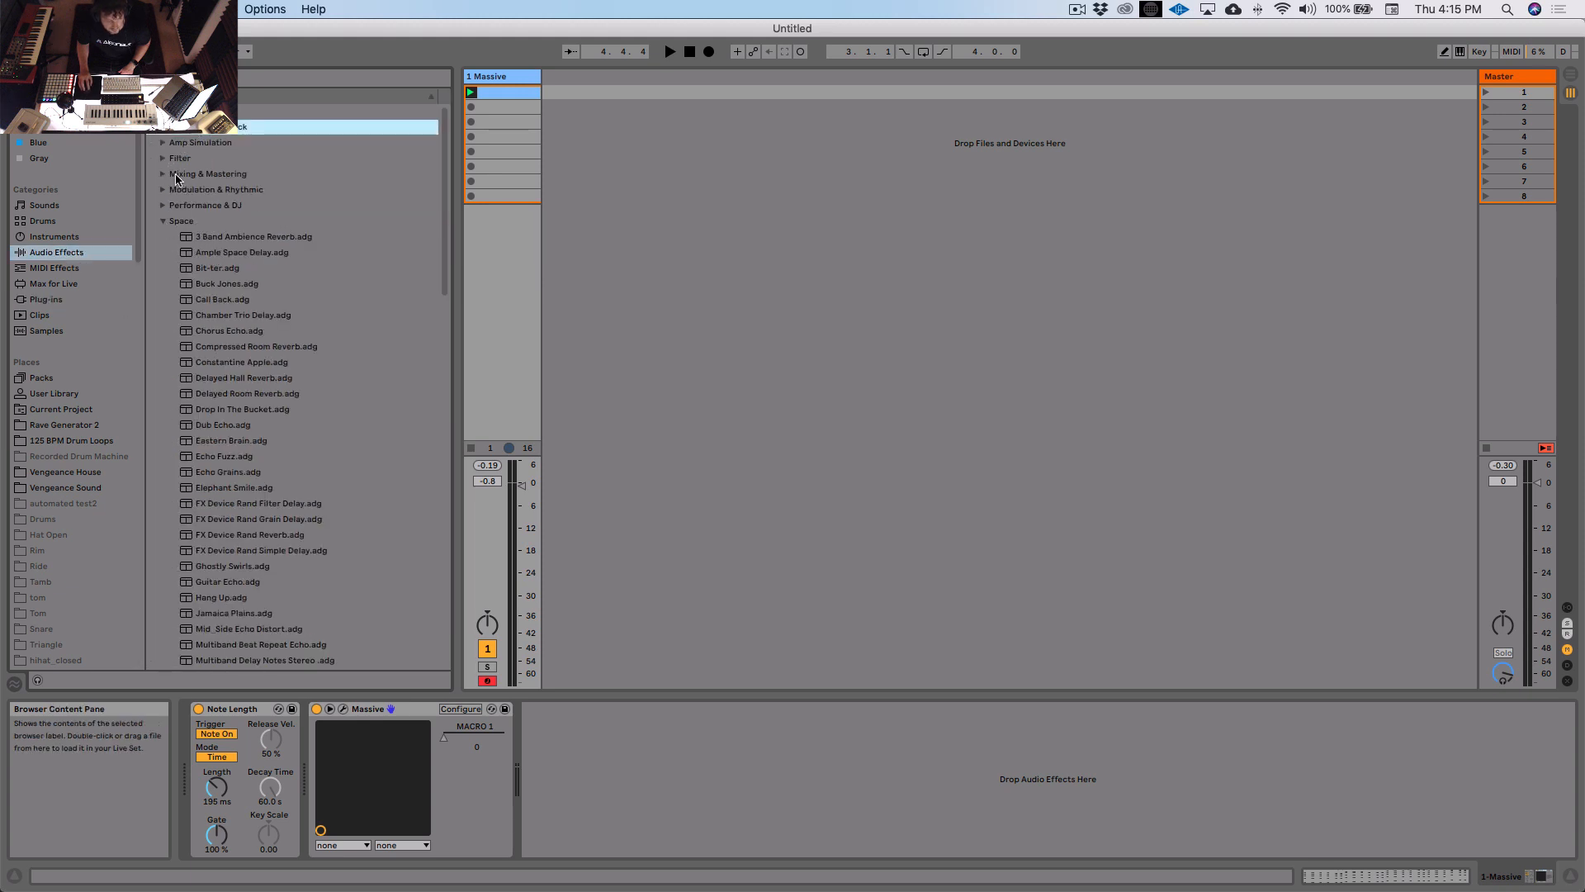
left_click(163, 221)
left_click(234, 239)
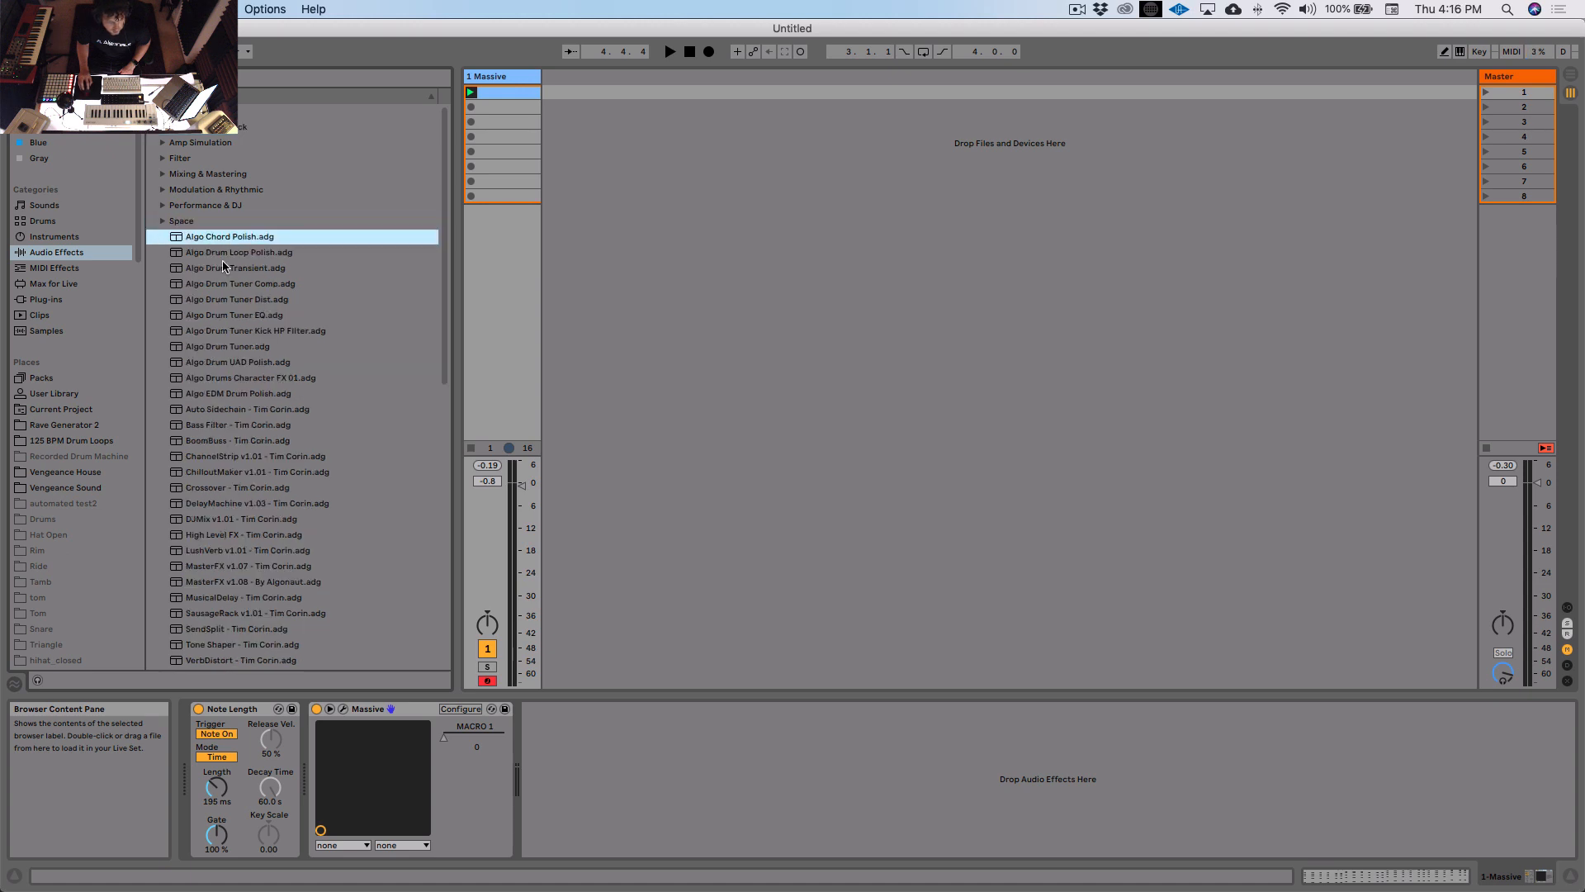
left_click_drag(207, 239, 591, 775)
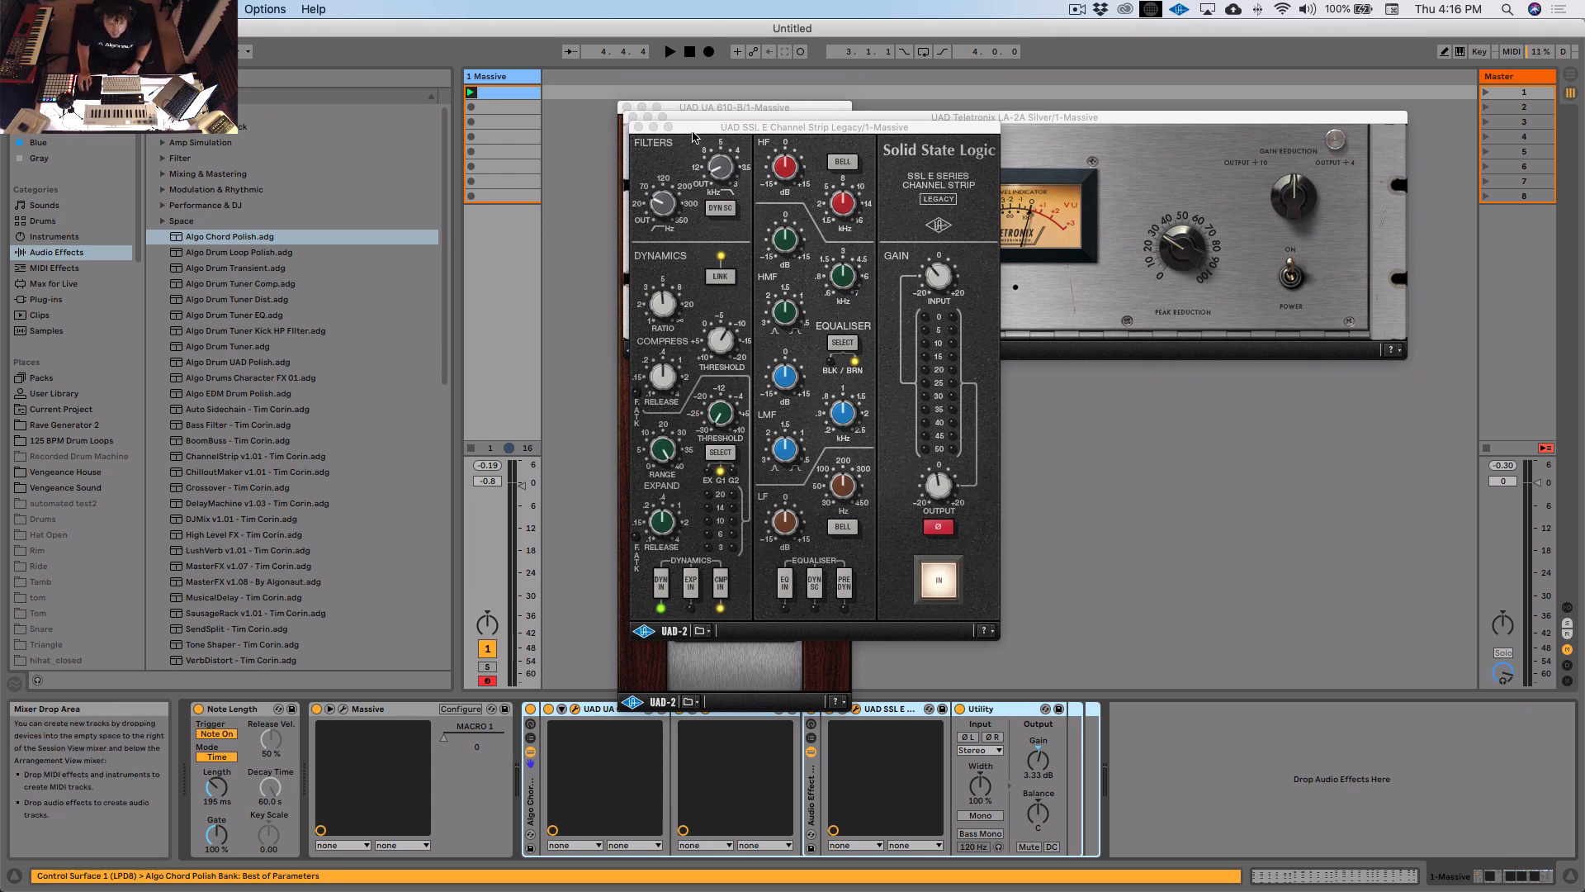
Step: Close the SSL E Channel Strip, Teletronix LA-2A and UA 610-B plug-in windows
left_click_drag(703, 131, 1119, 237)
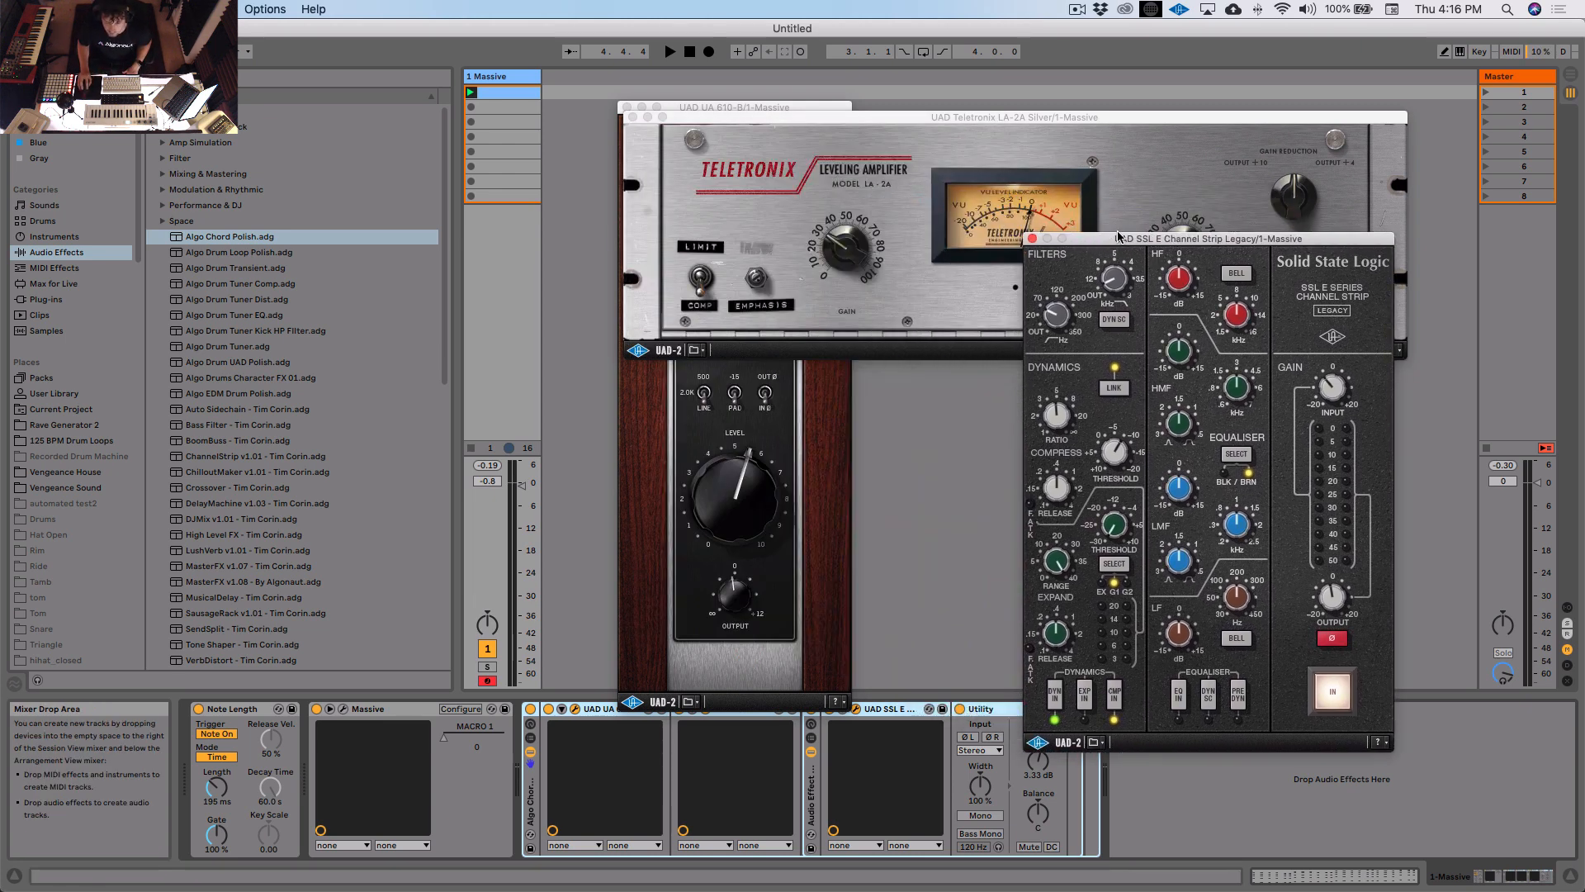
left_click(1032, 240)
left_click(633, 117)
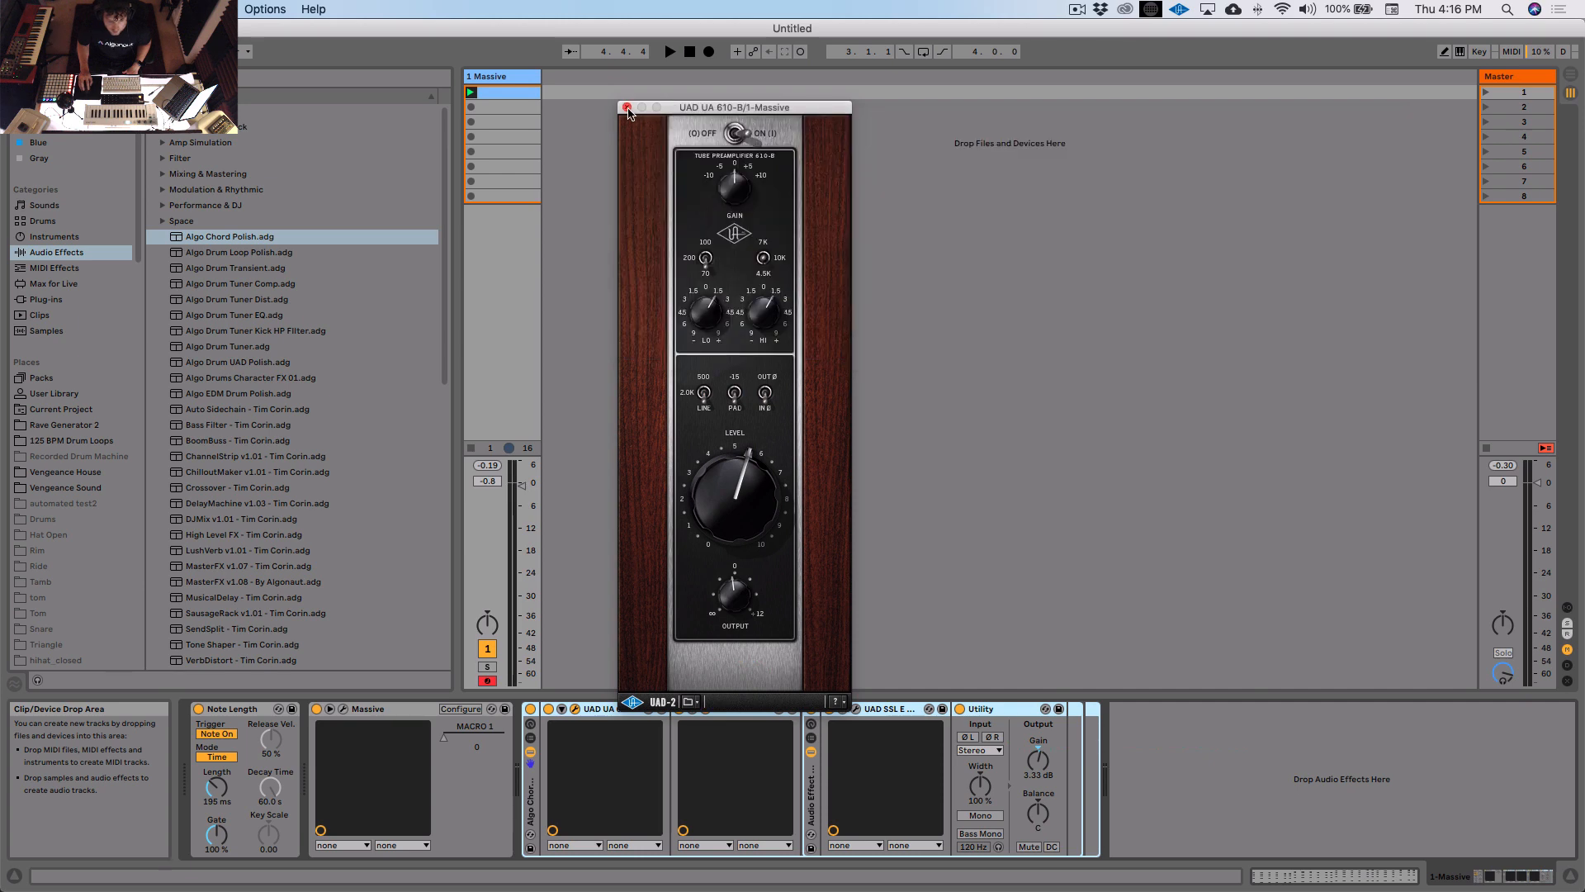
left_click(628, 108)
Step: Open the UAD UA 610-B preamp in the chord polish rack to examine its settings, and close it
left_click(560, 710)
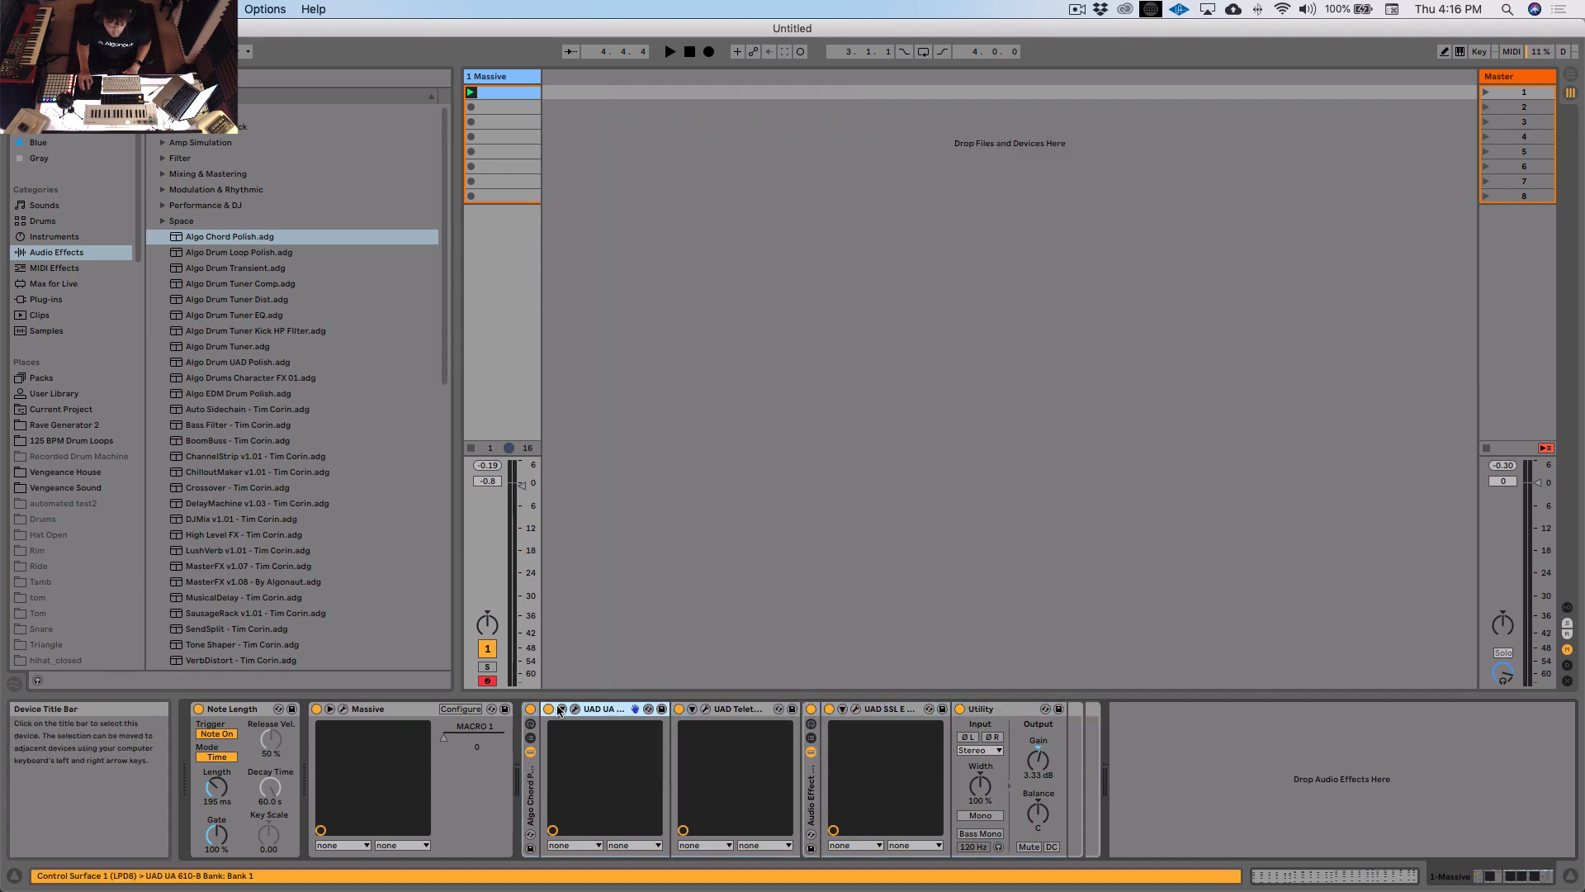
left_click(575, 709)
left_click_drag(705, 112, 879, 157)
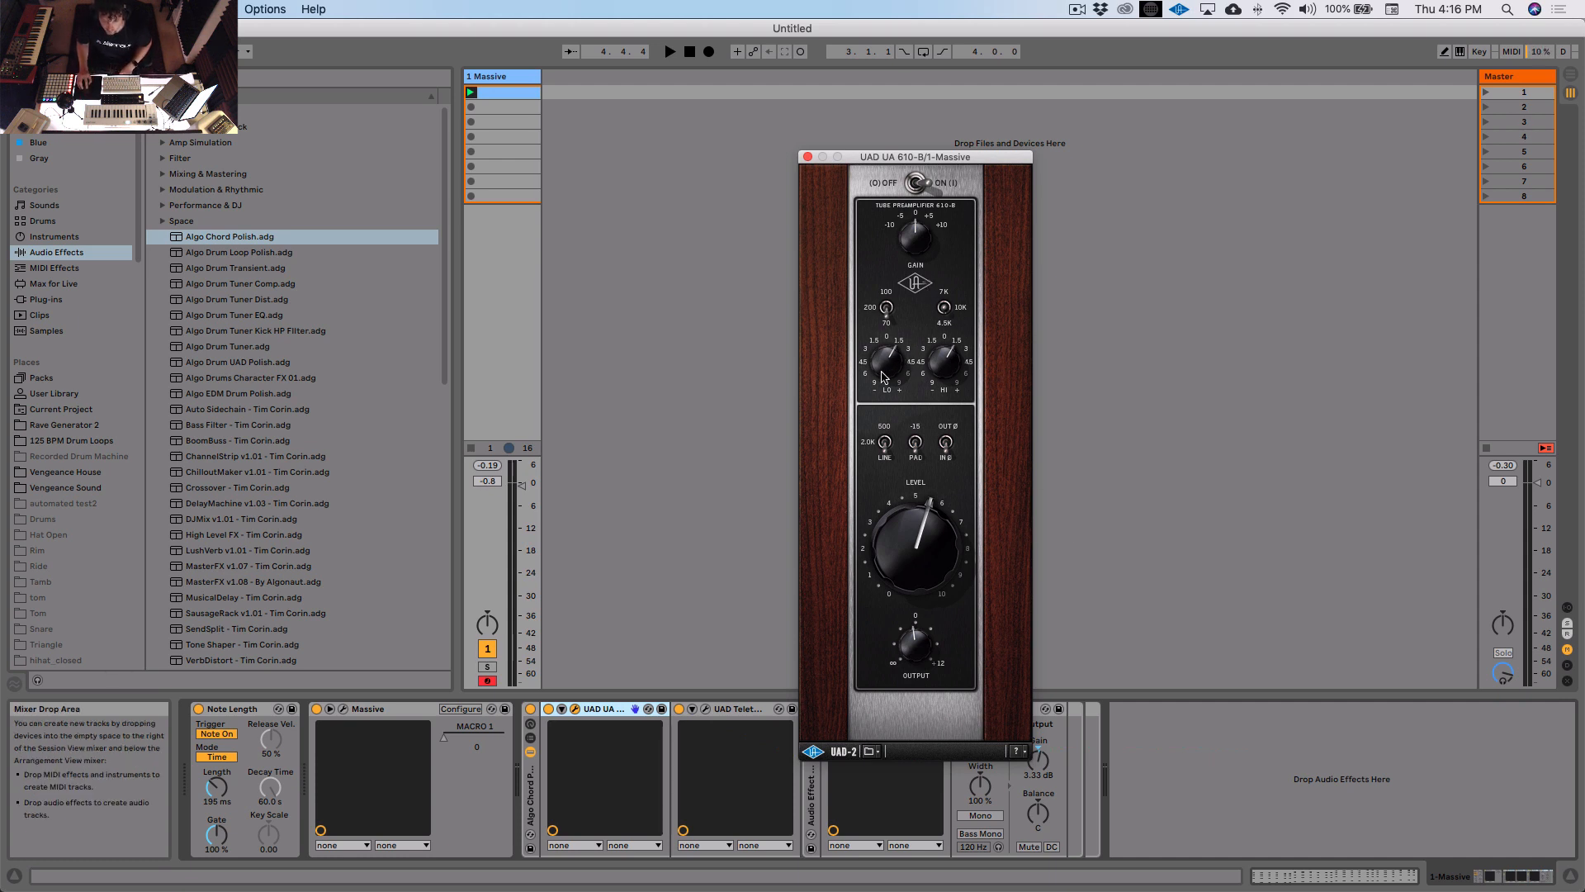
left_click(807, 157)
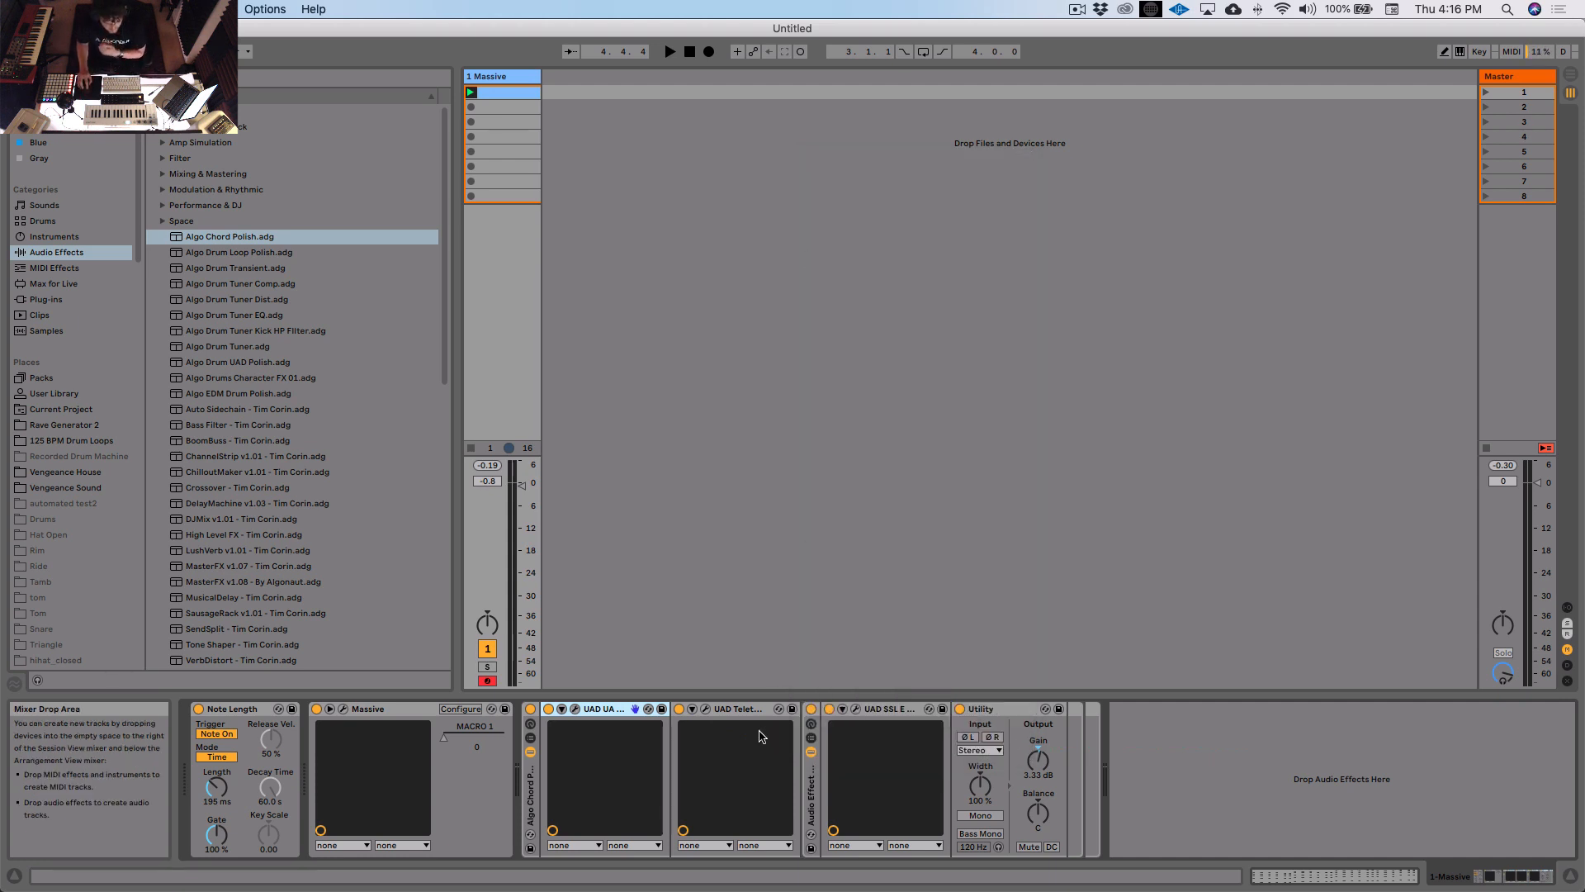
Step: Open the Teletronix LA-2A in the chord polish rack to examine it, close it, and open the SSL E Channel Strip
left_click(706, 708)
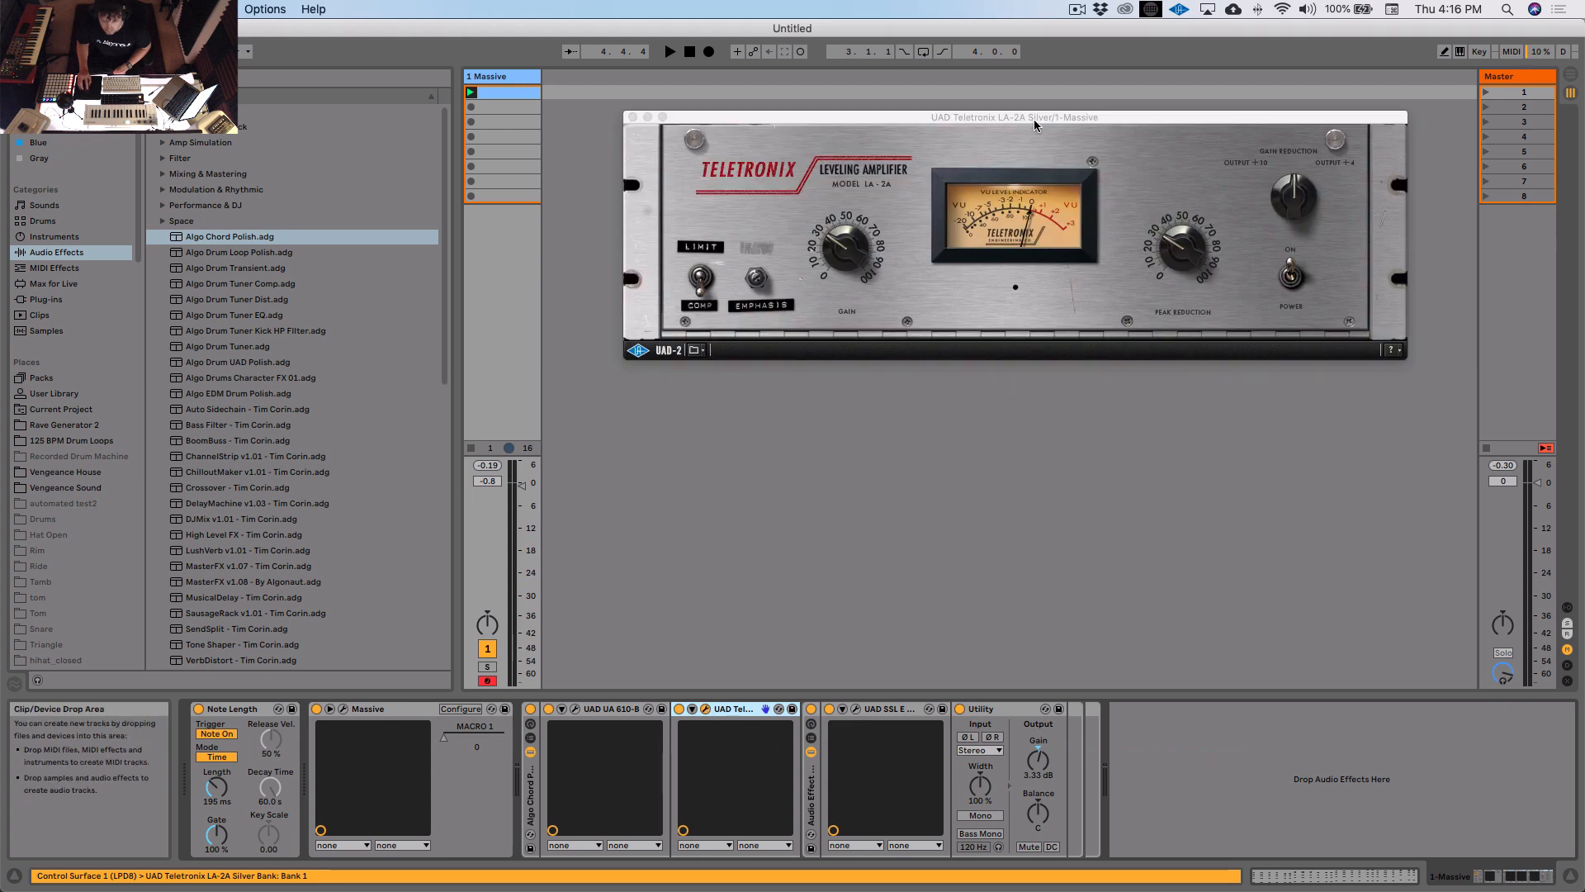
left_click_drag(1034, 118, 1032, 156)
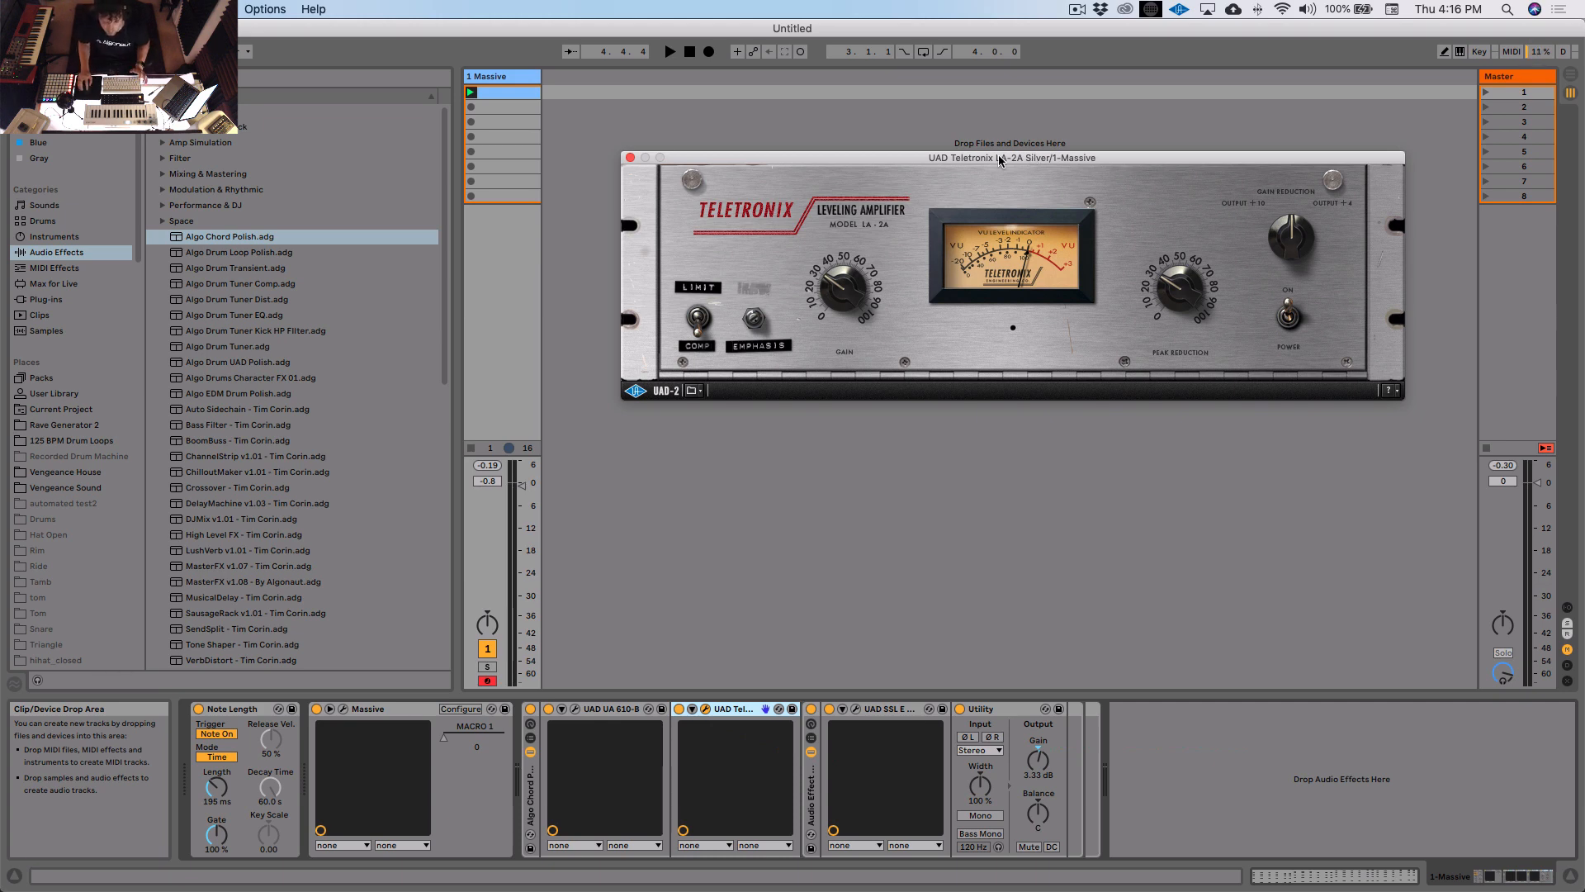
left_click(630, 159)
left_click(856, 708)
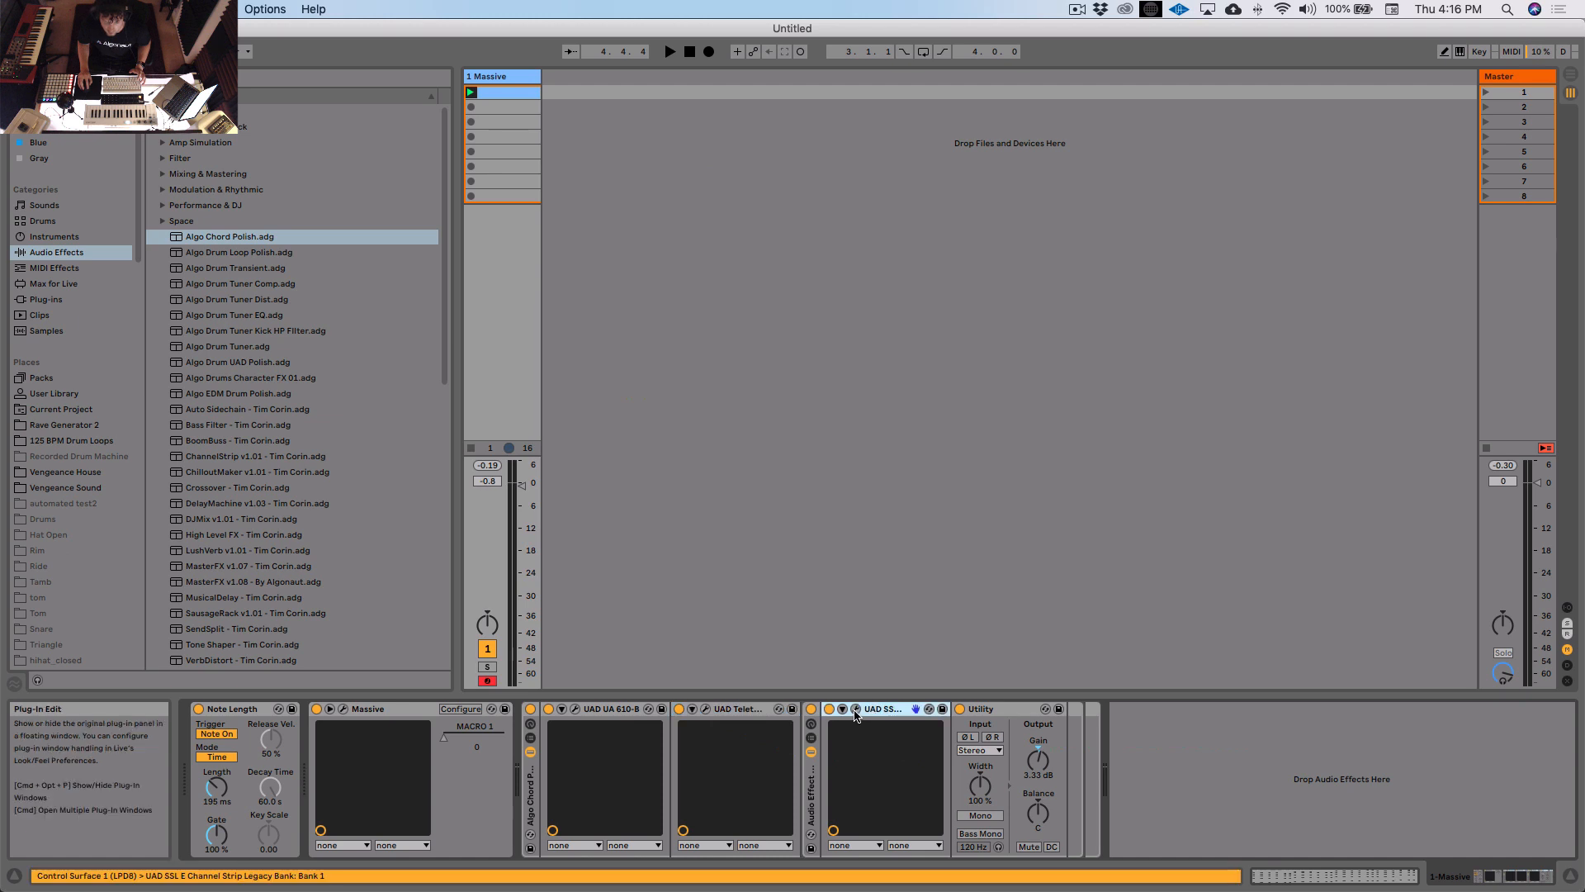
left_click_drag(1238, 244, 1256, 176)
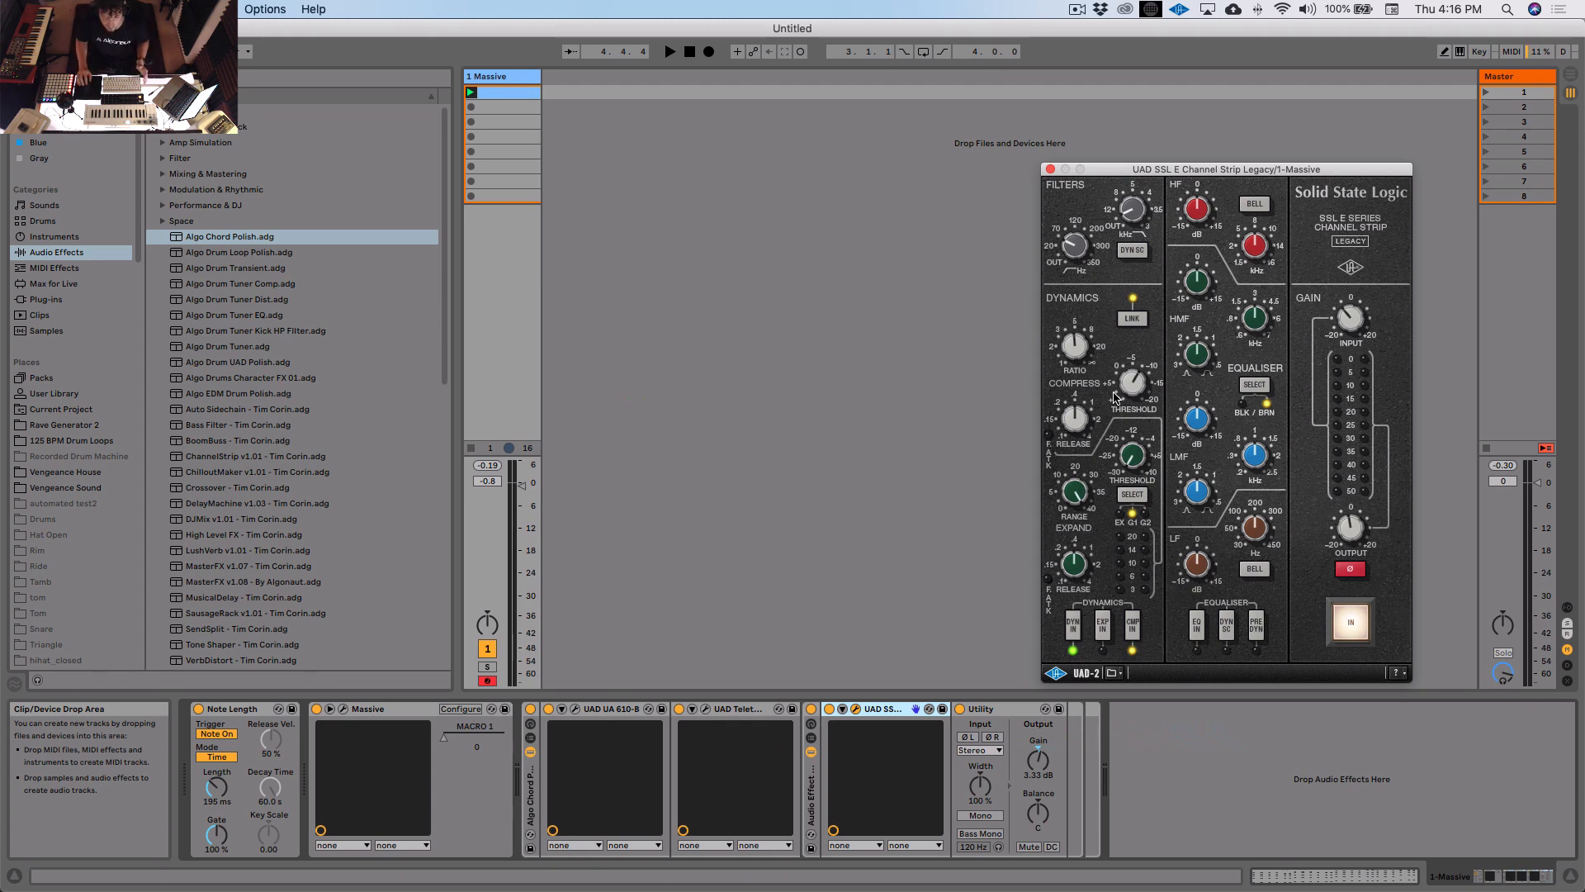
Step: Play the clip while bypassing and re-enabling the Algo Chord Polish rack to compare the sound, and close the SSL E Channel Strip window
left_click(532, 795)
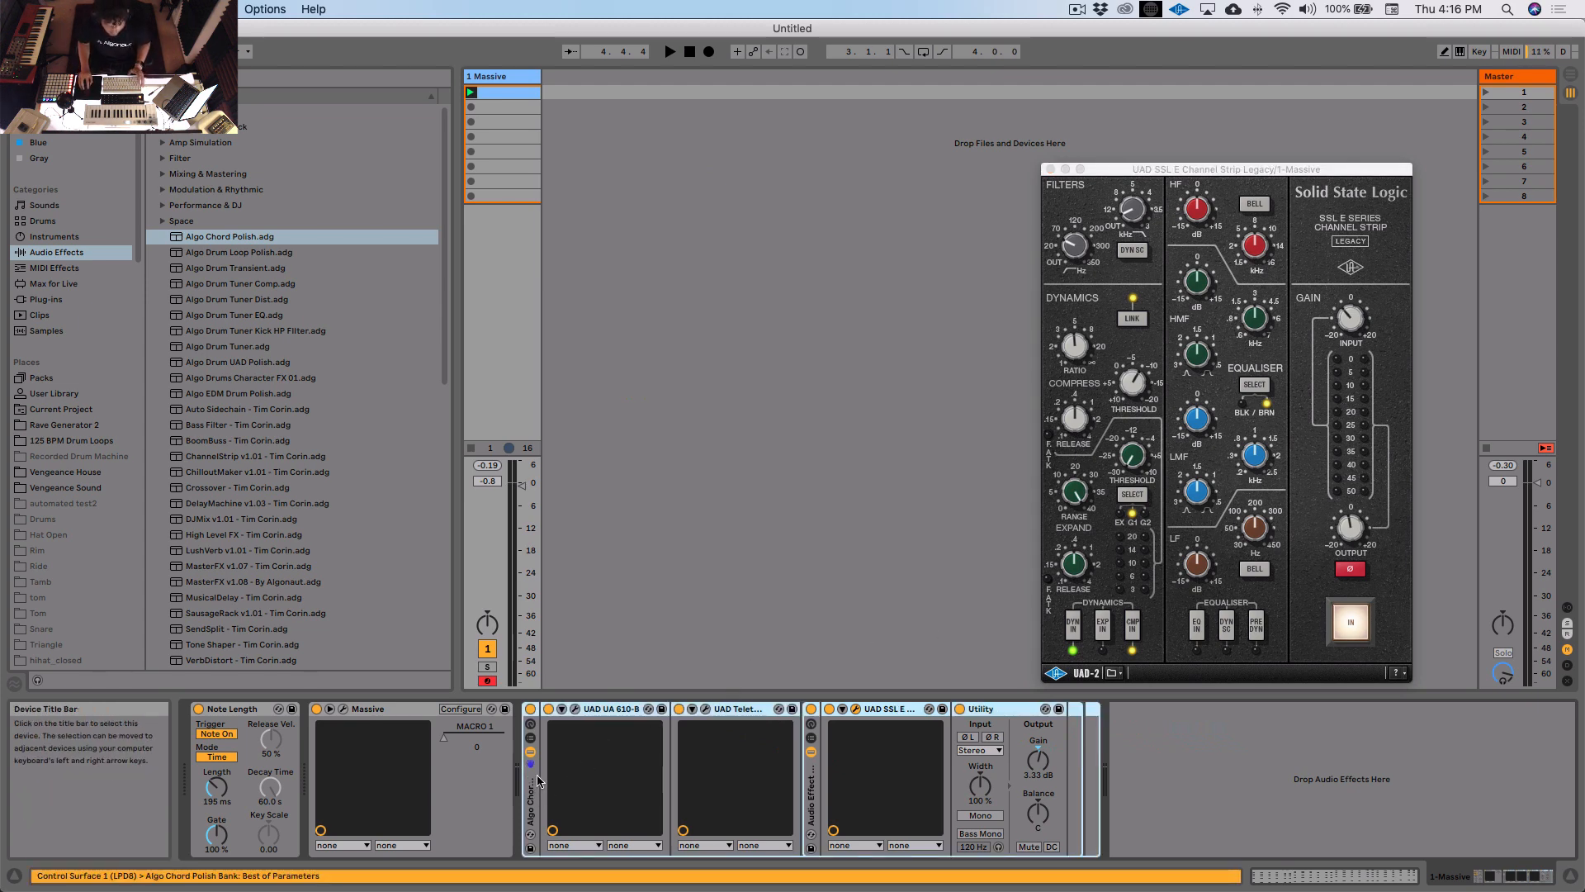
key("space")
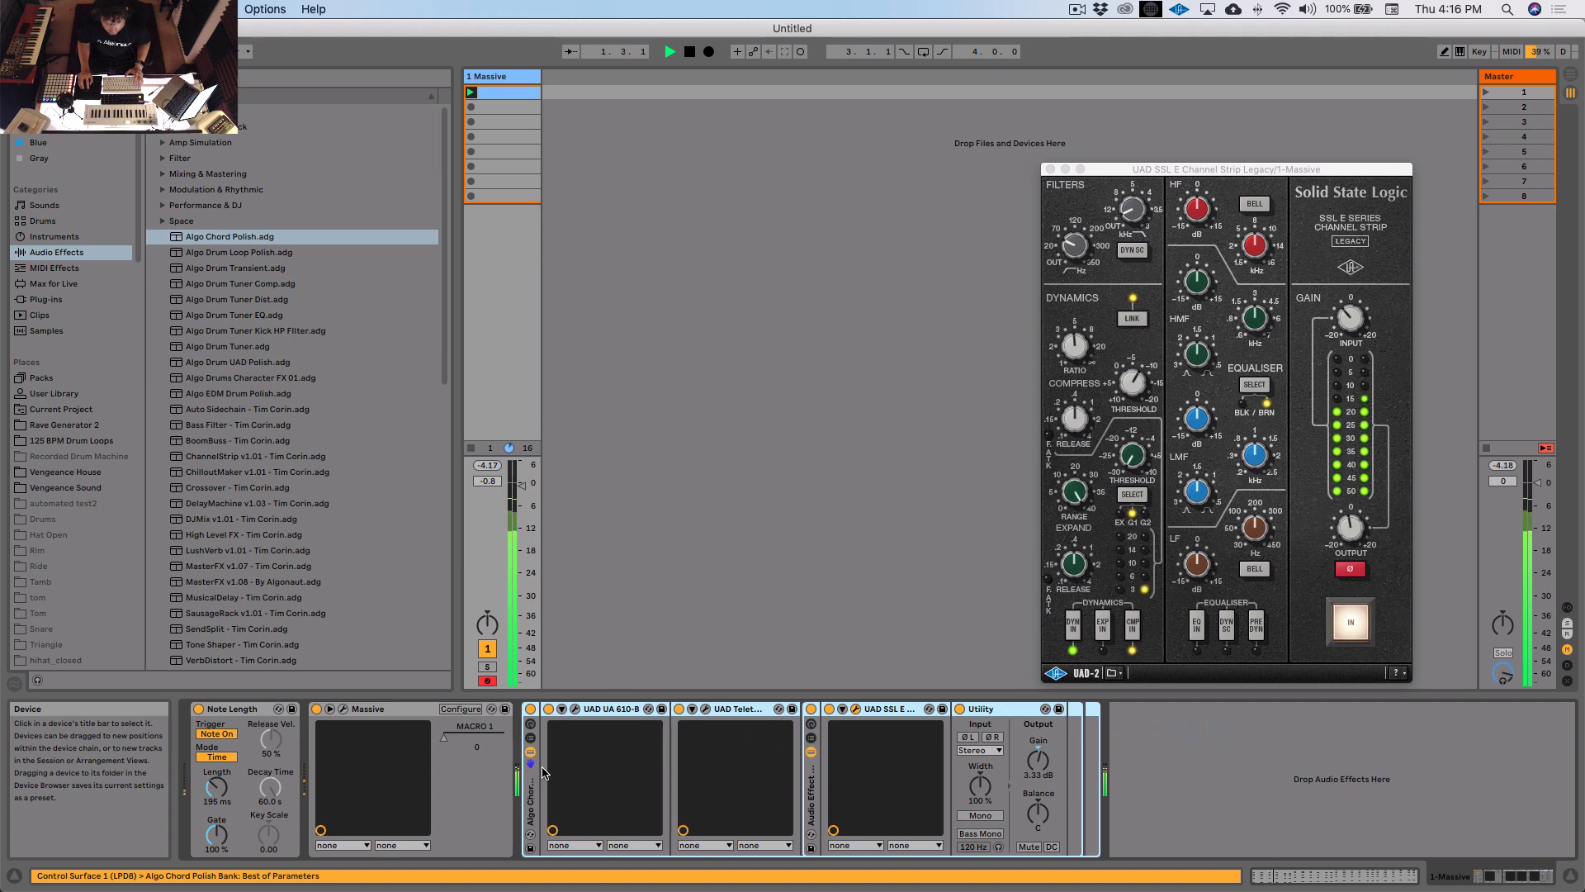
left_click(530, 709)
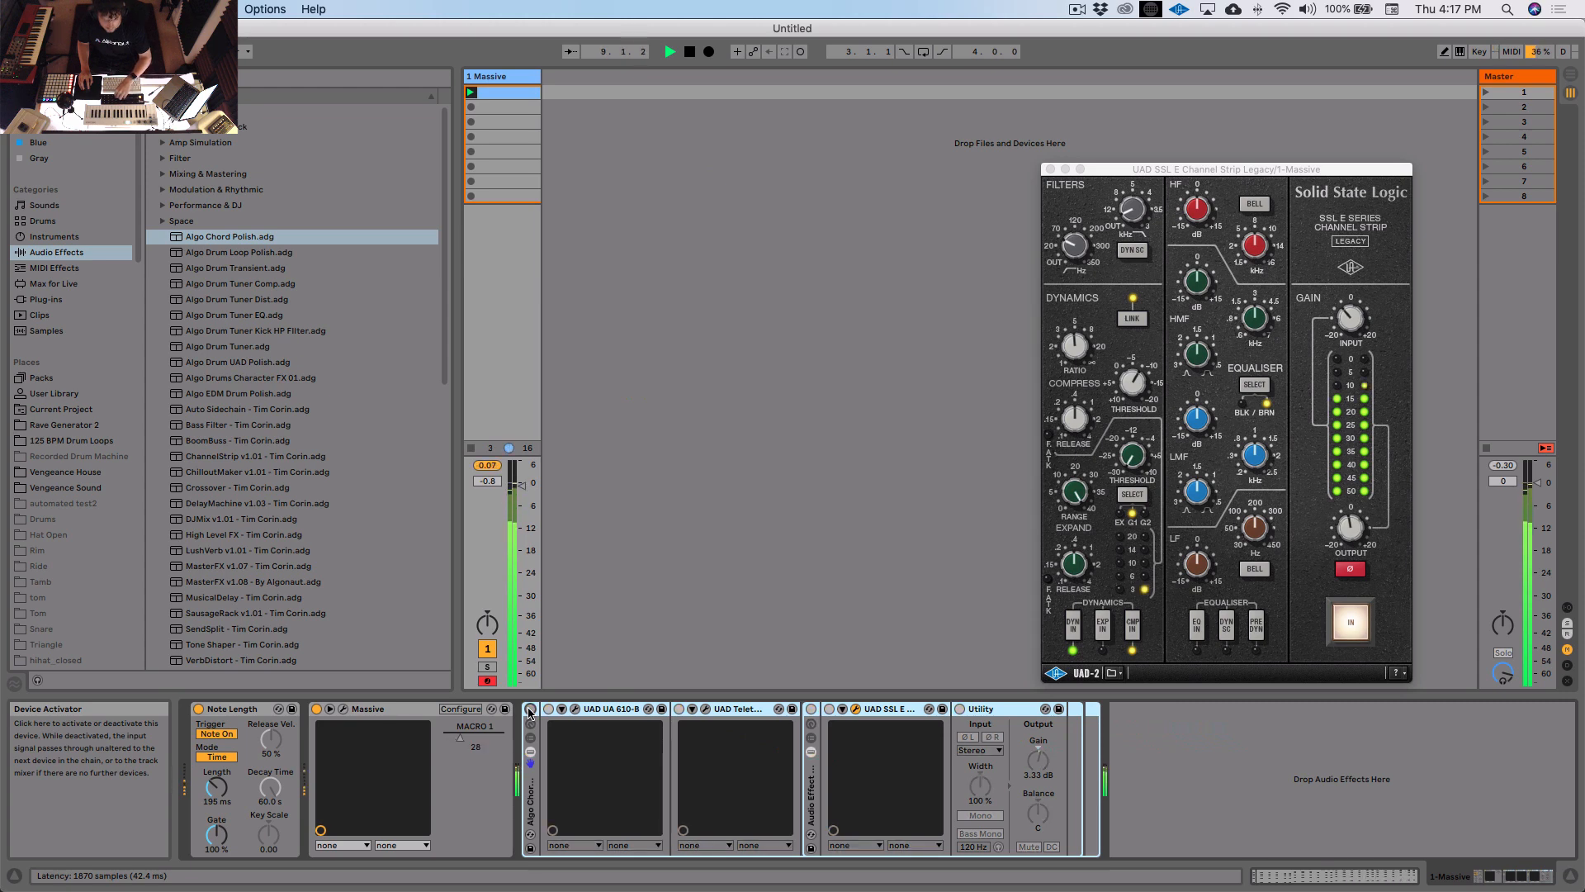
left_click(531, 710)
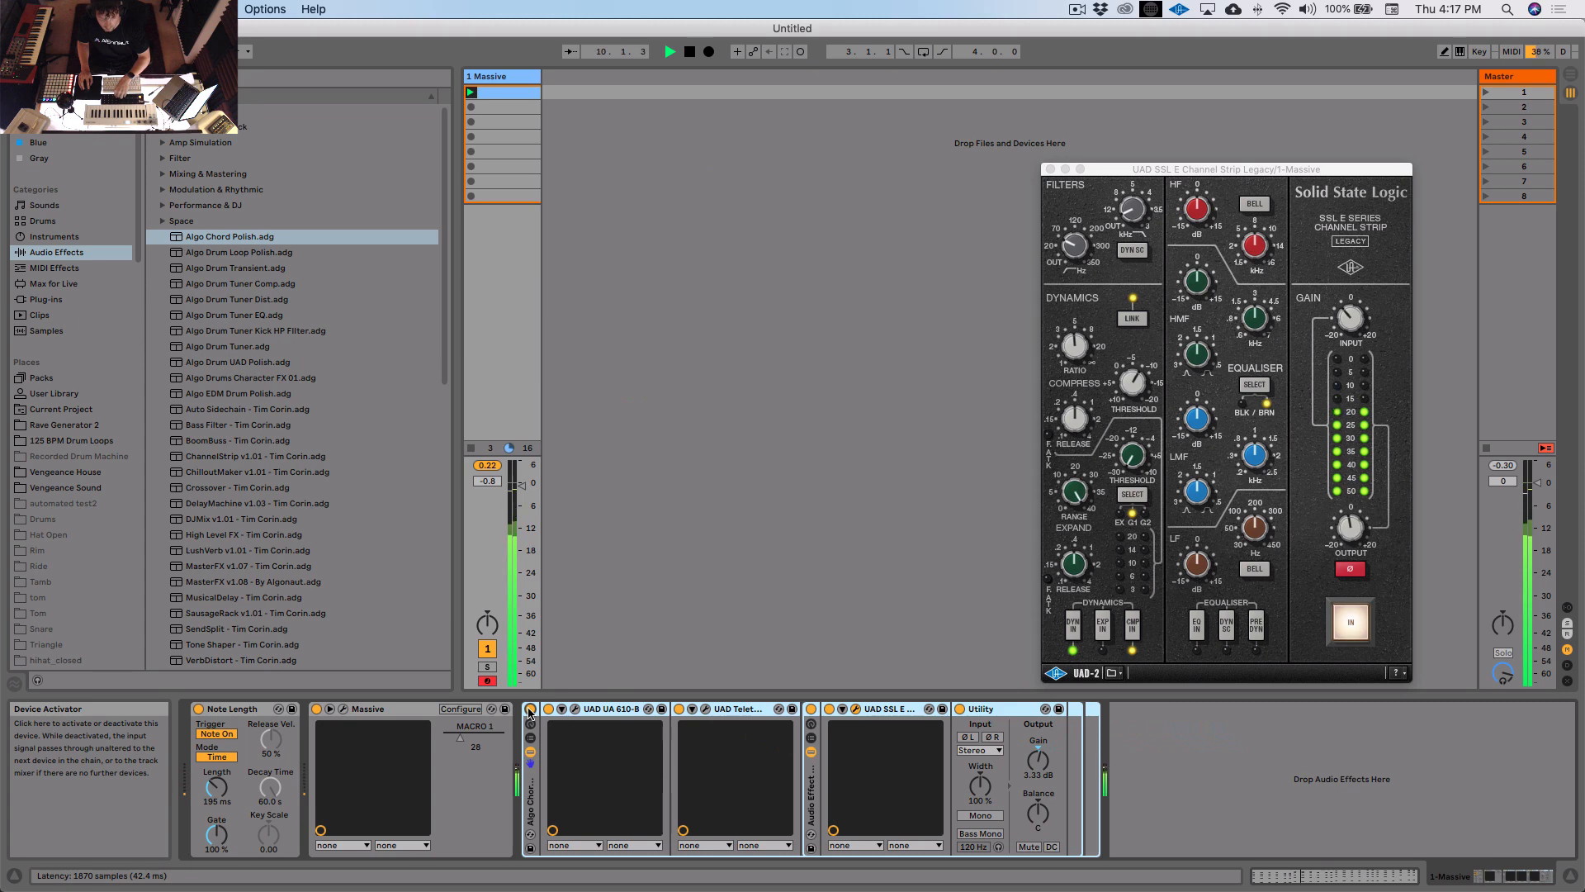
key("space")
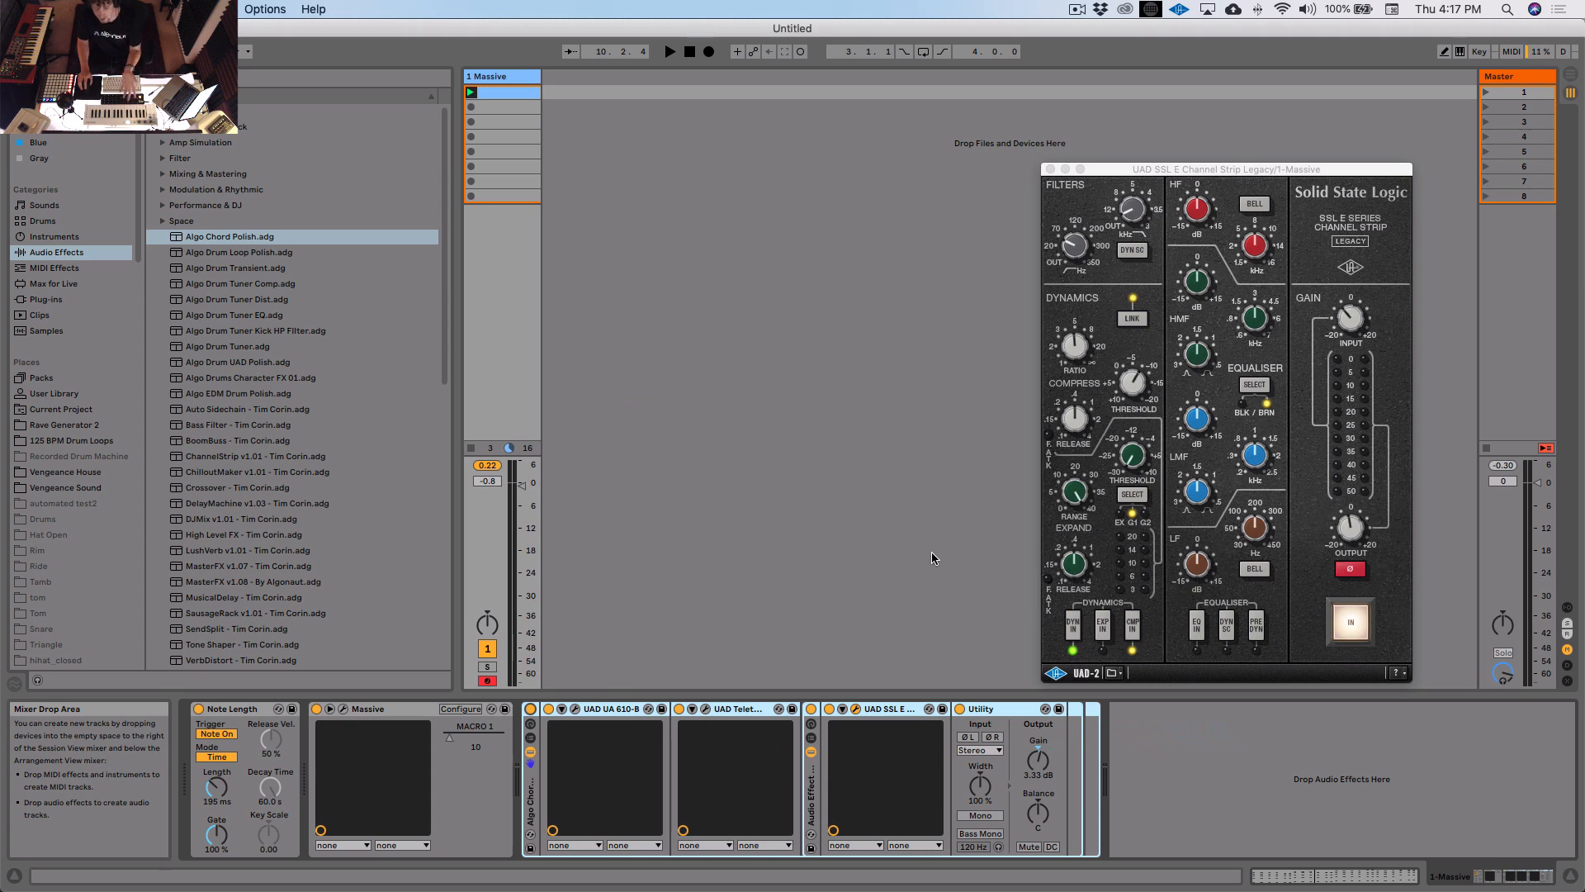
left_click(738, 711)
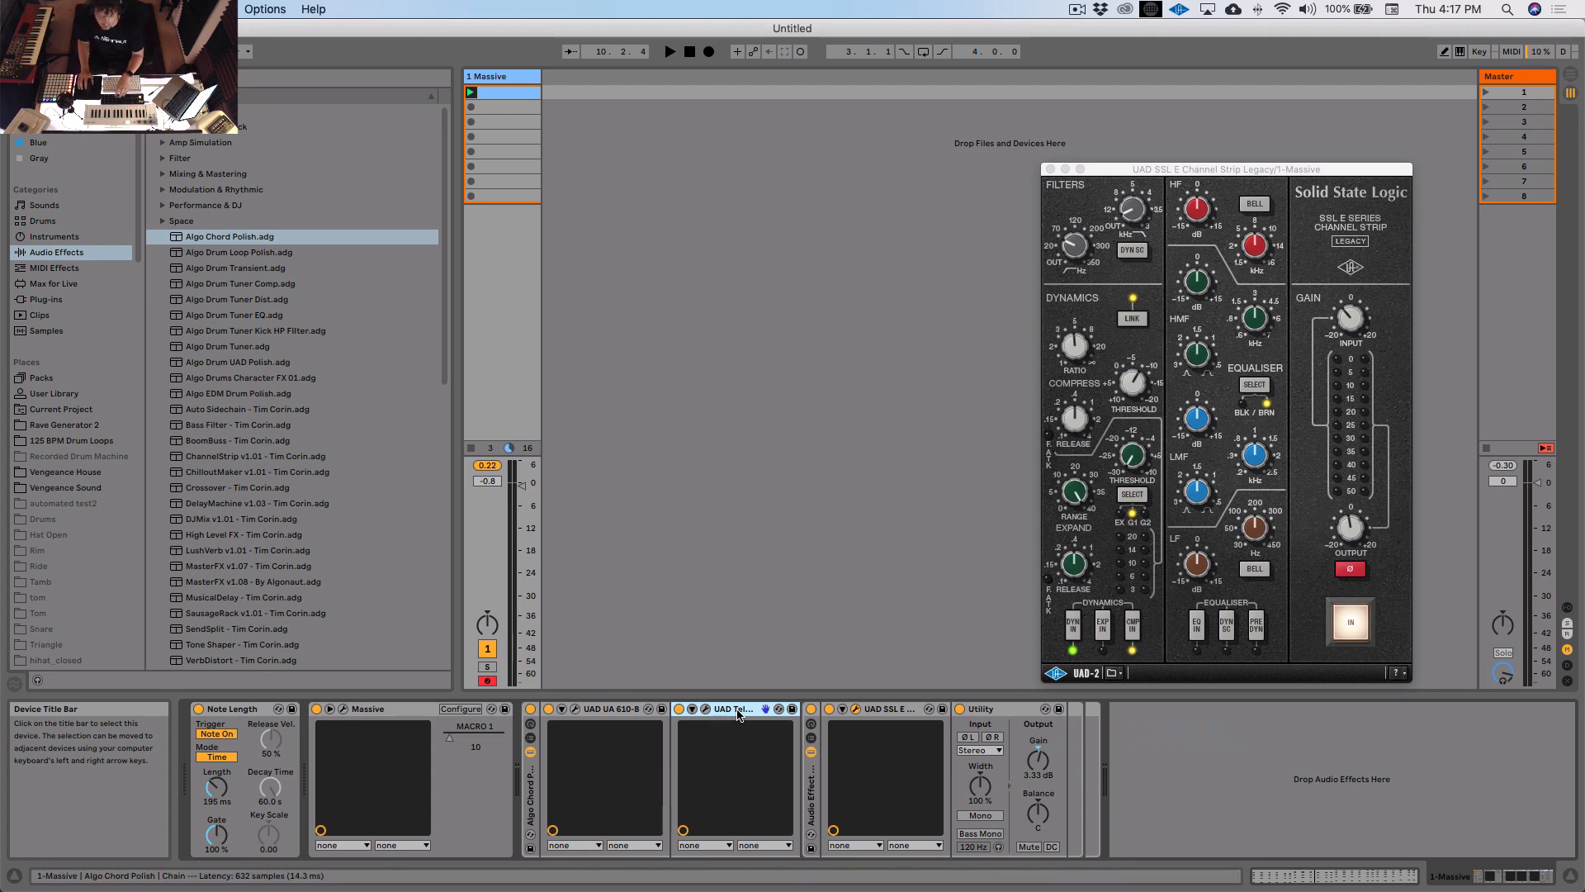
left_click(1051, 168)
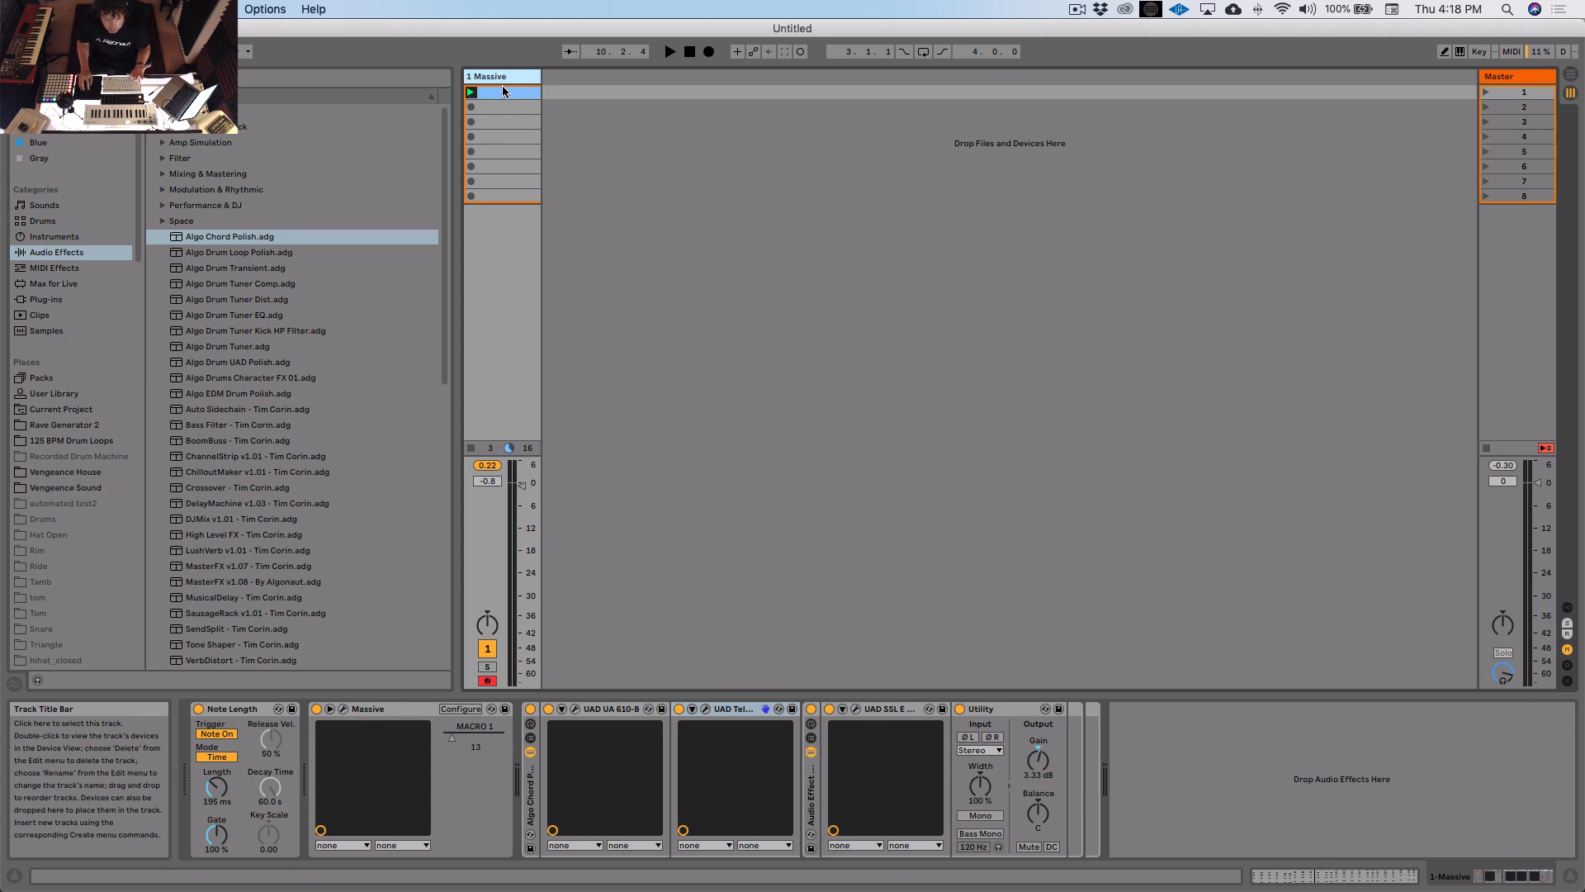
Step: Examine the chord clip's MIDI notes in an enlarged note editor, and return to the Massive track's devices
double_click(502, 87)
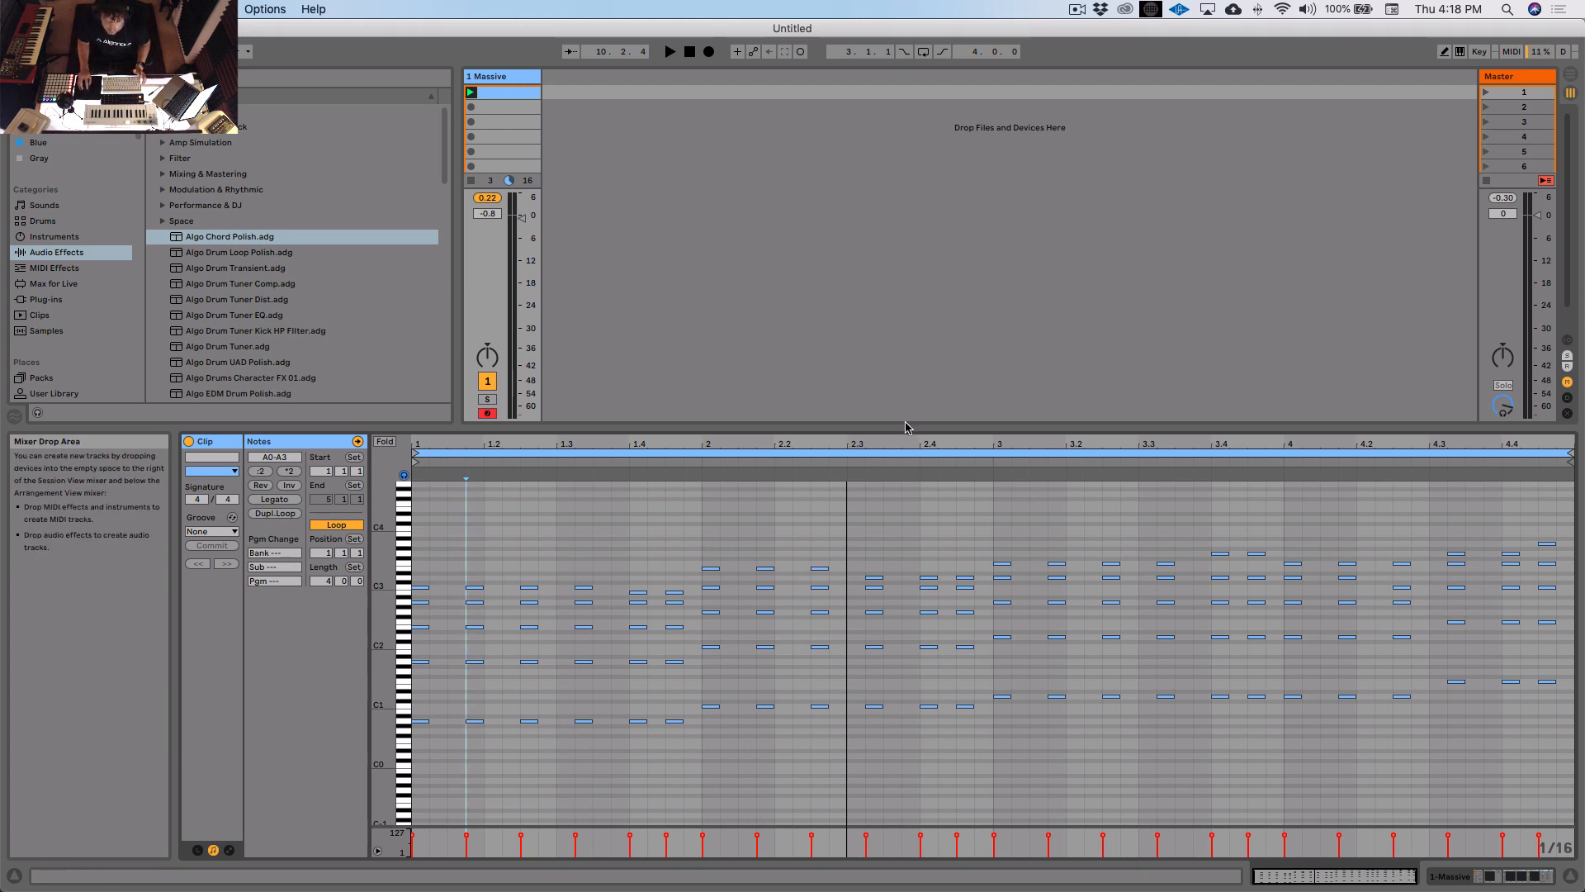
left_click_drag(906, 427, 826, 593)
double_click(507, 76)
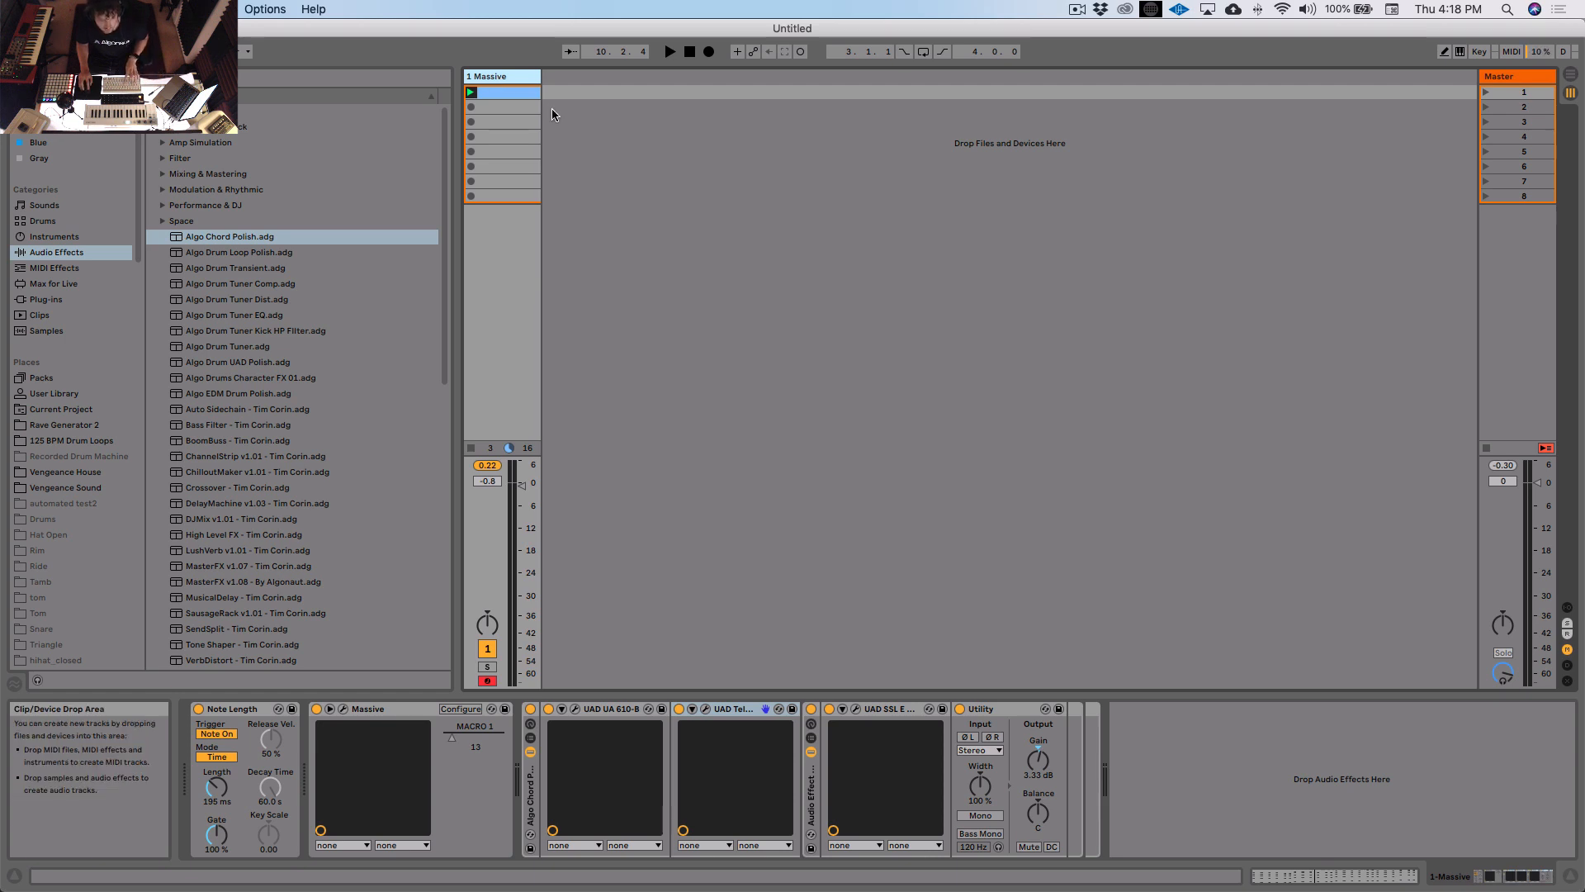
Step: Insert a new MIDI track and load Sonic Academy's Kick 2 instrument on it
key("super+shift+t")
left_click(47, 299)
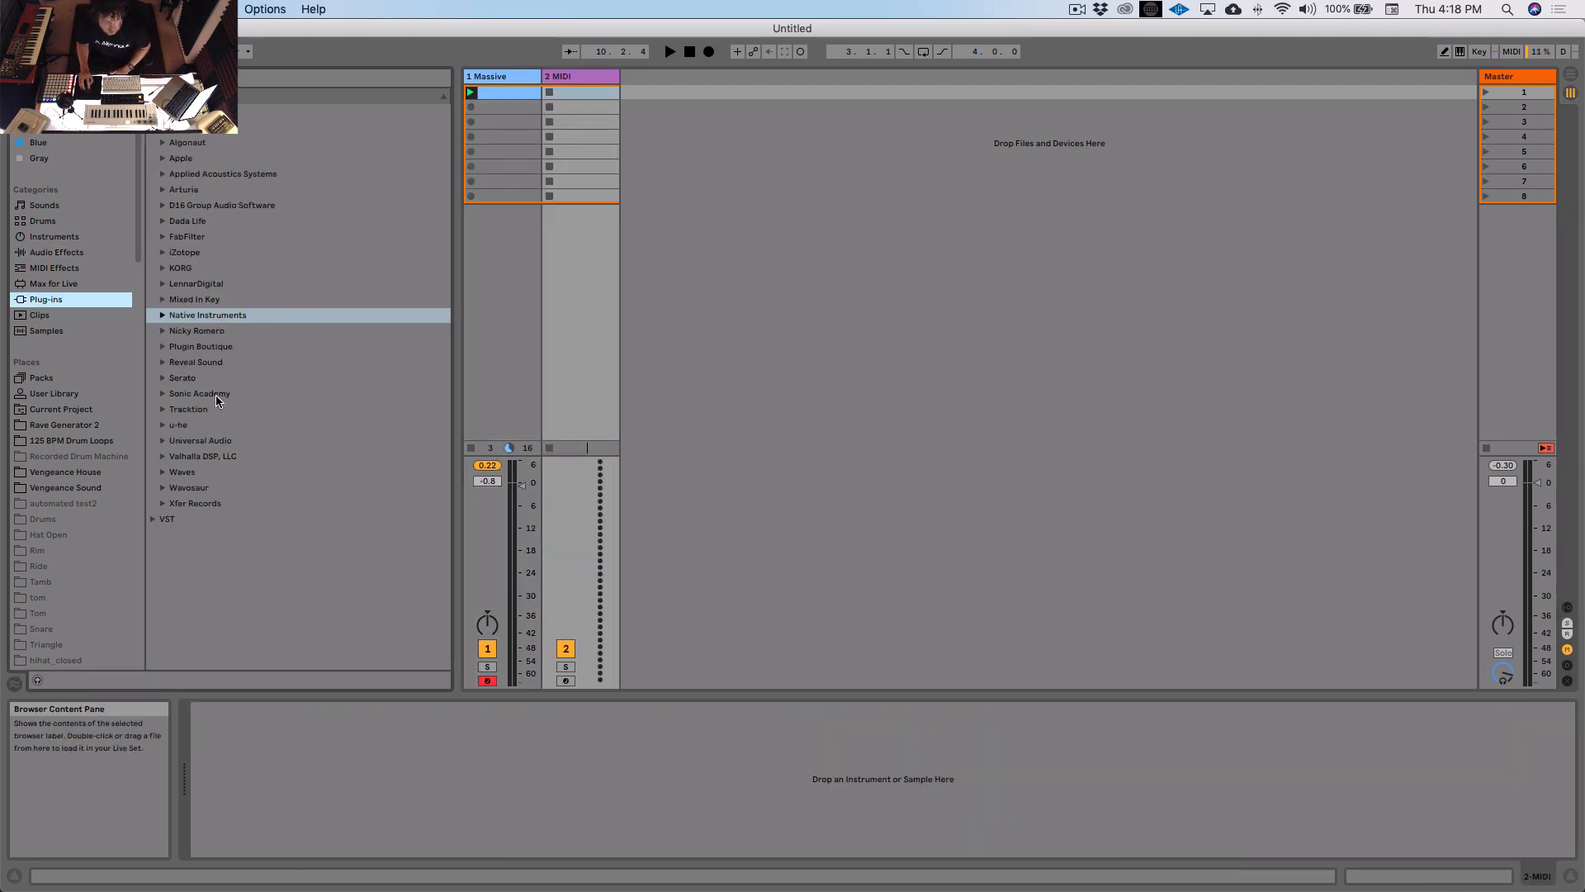
left_click(190, 394)
key("Right")
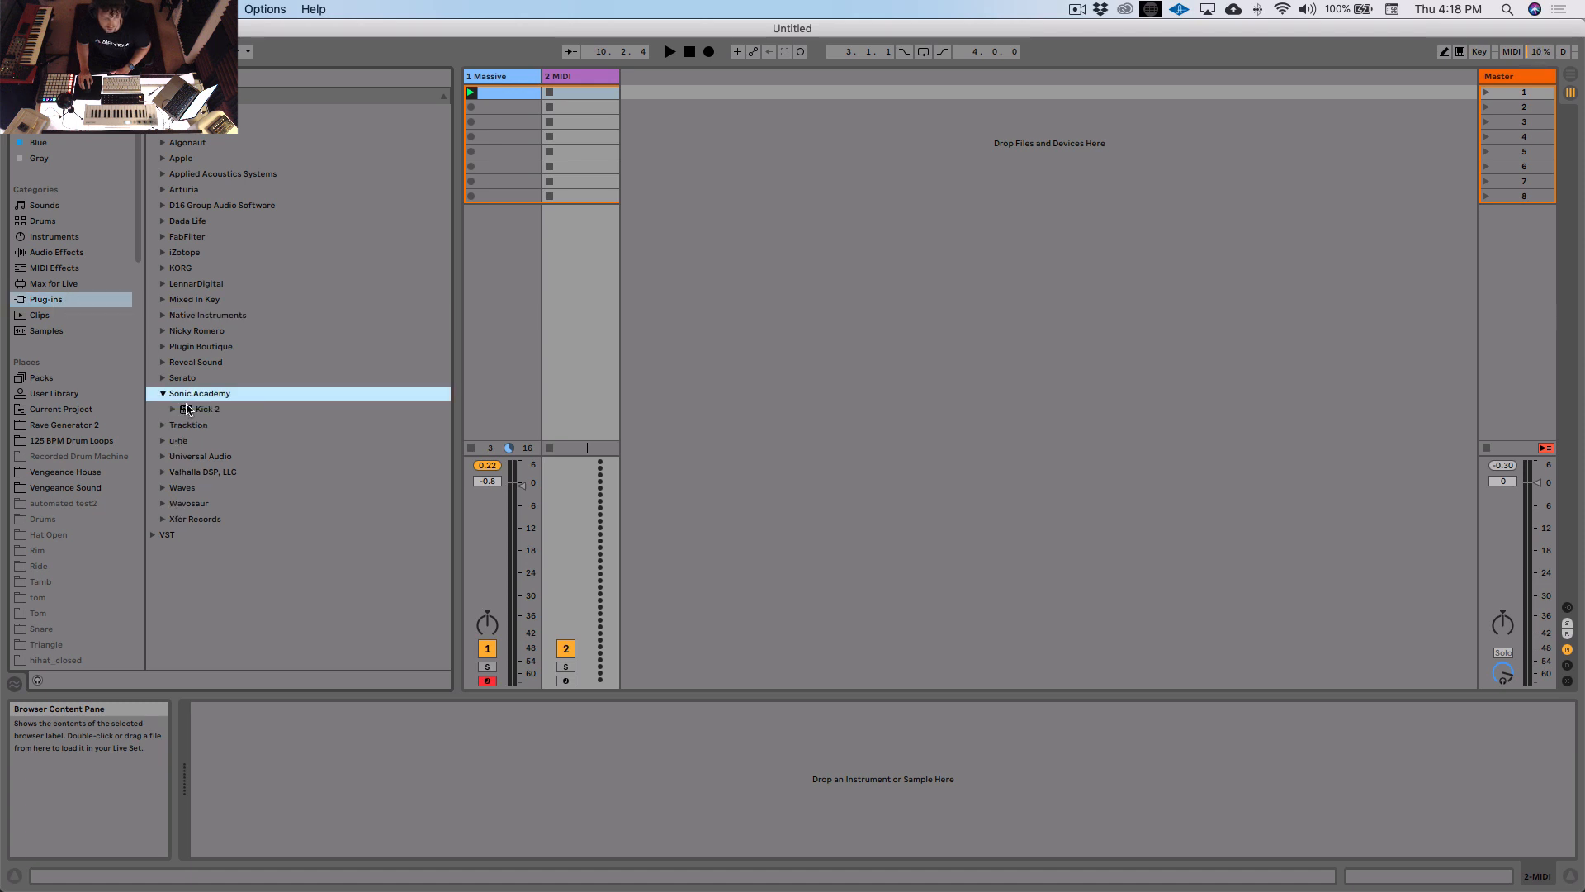
left_click(204, 410)
left_click_drag(461, 319, 572, 272)
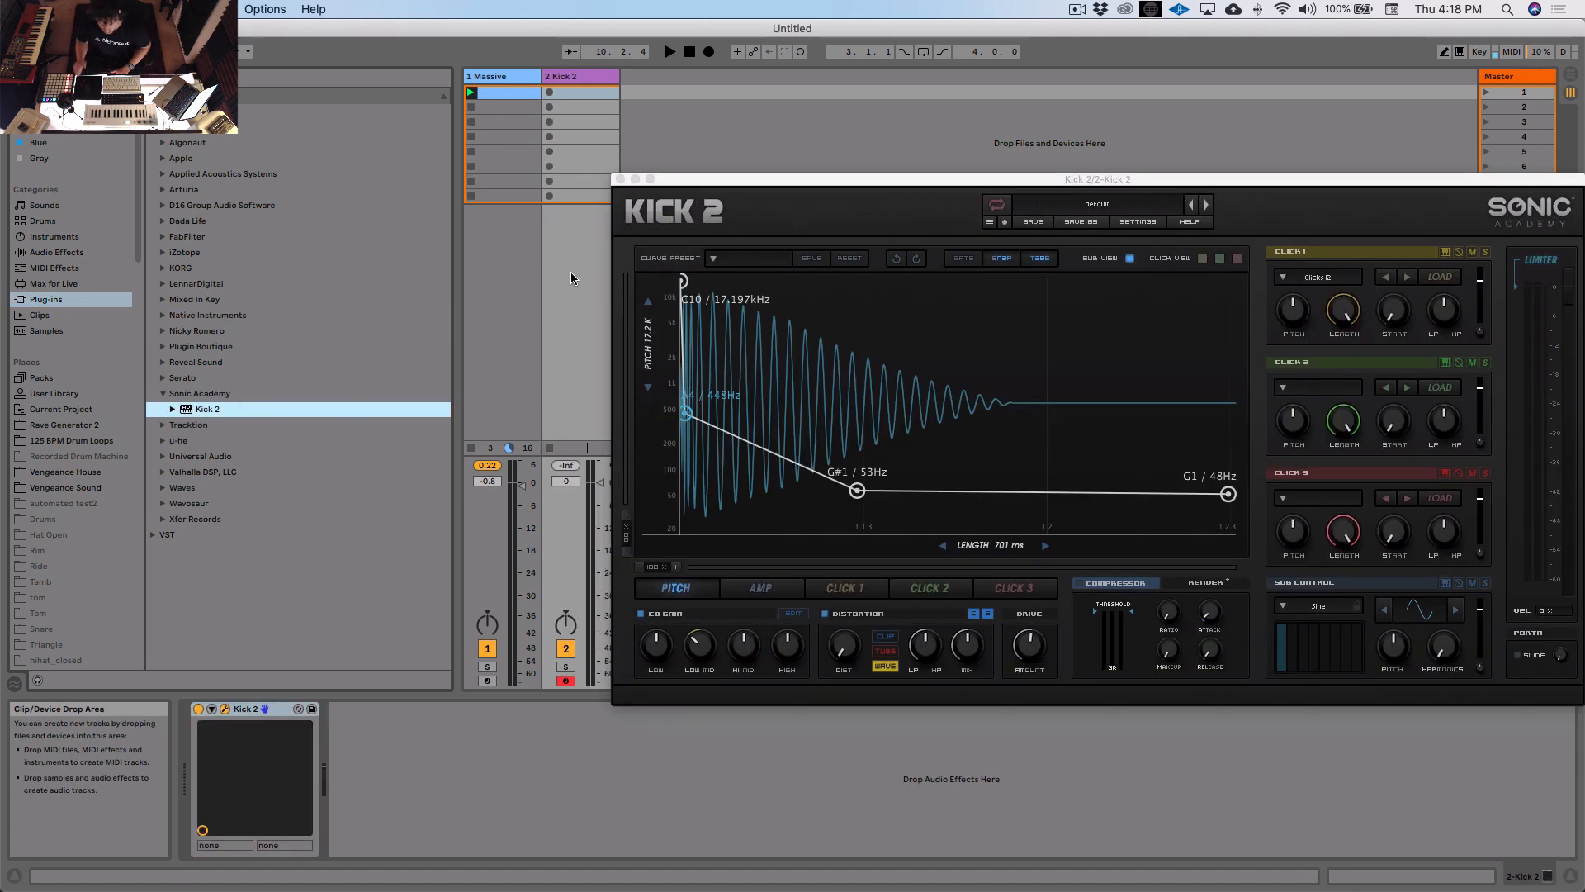
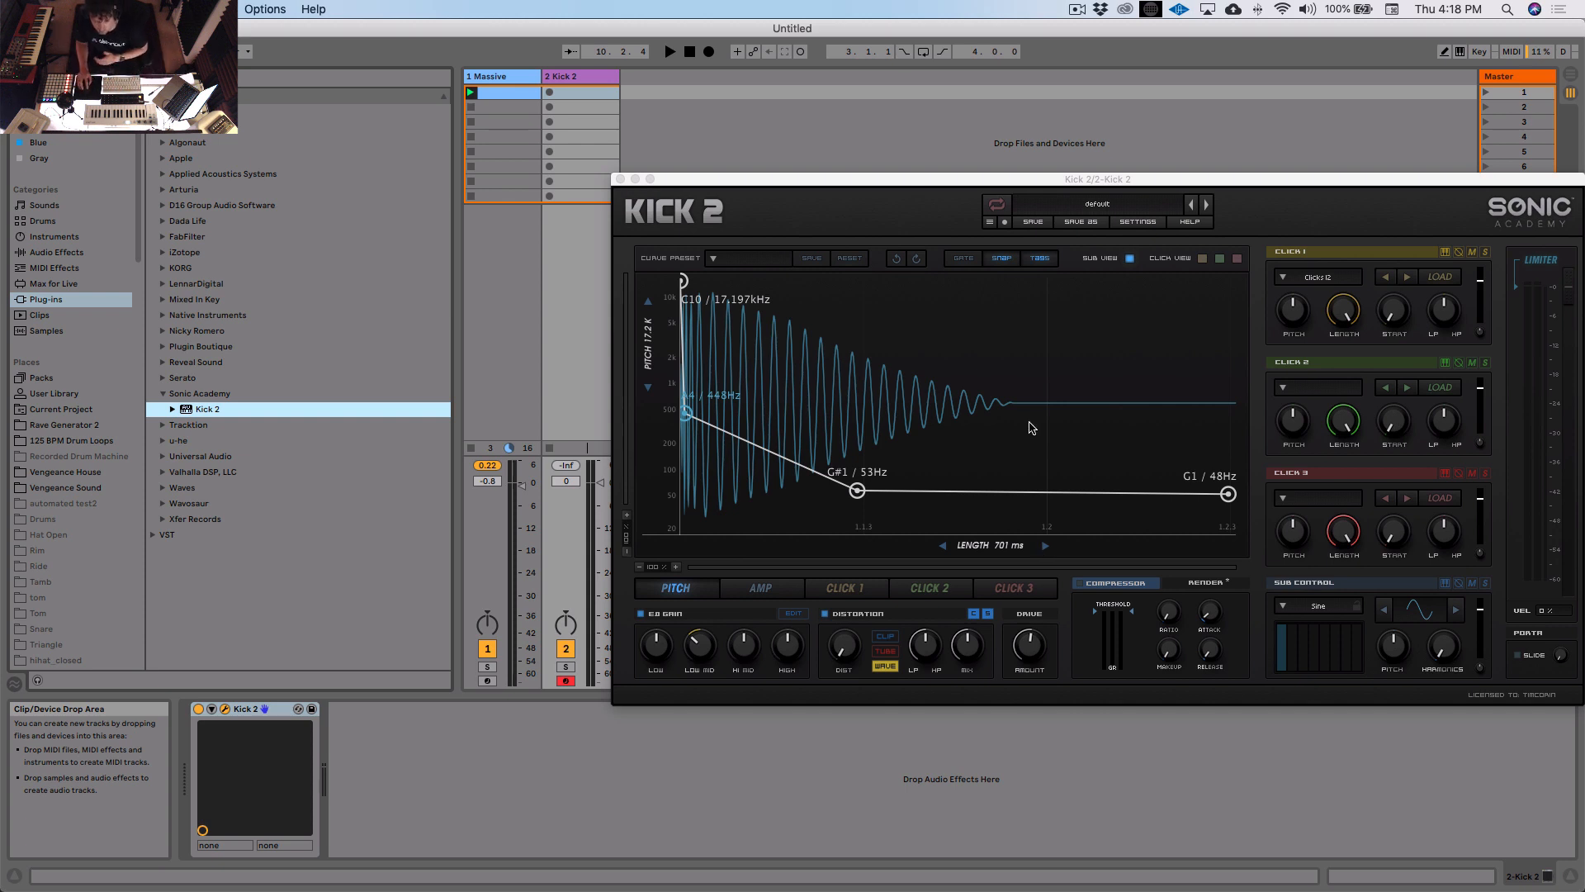
Step: Load the Heavy Hands preset from Kick 2's Progressive House category and close the plug-in window
left_click(1105, 206)
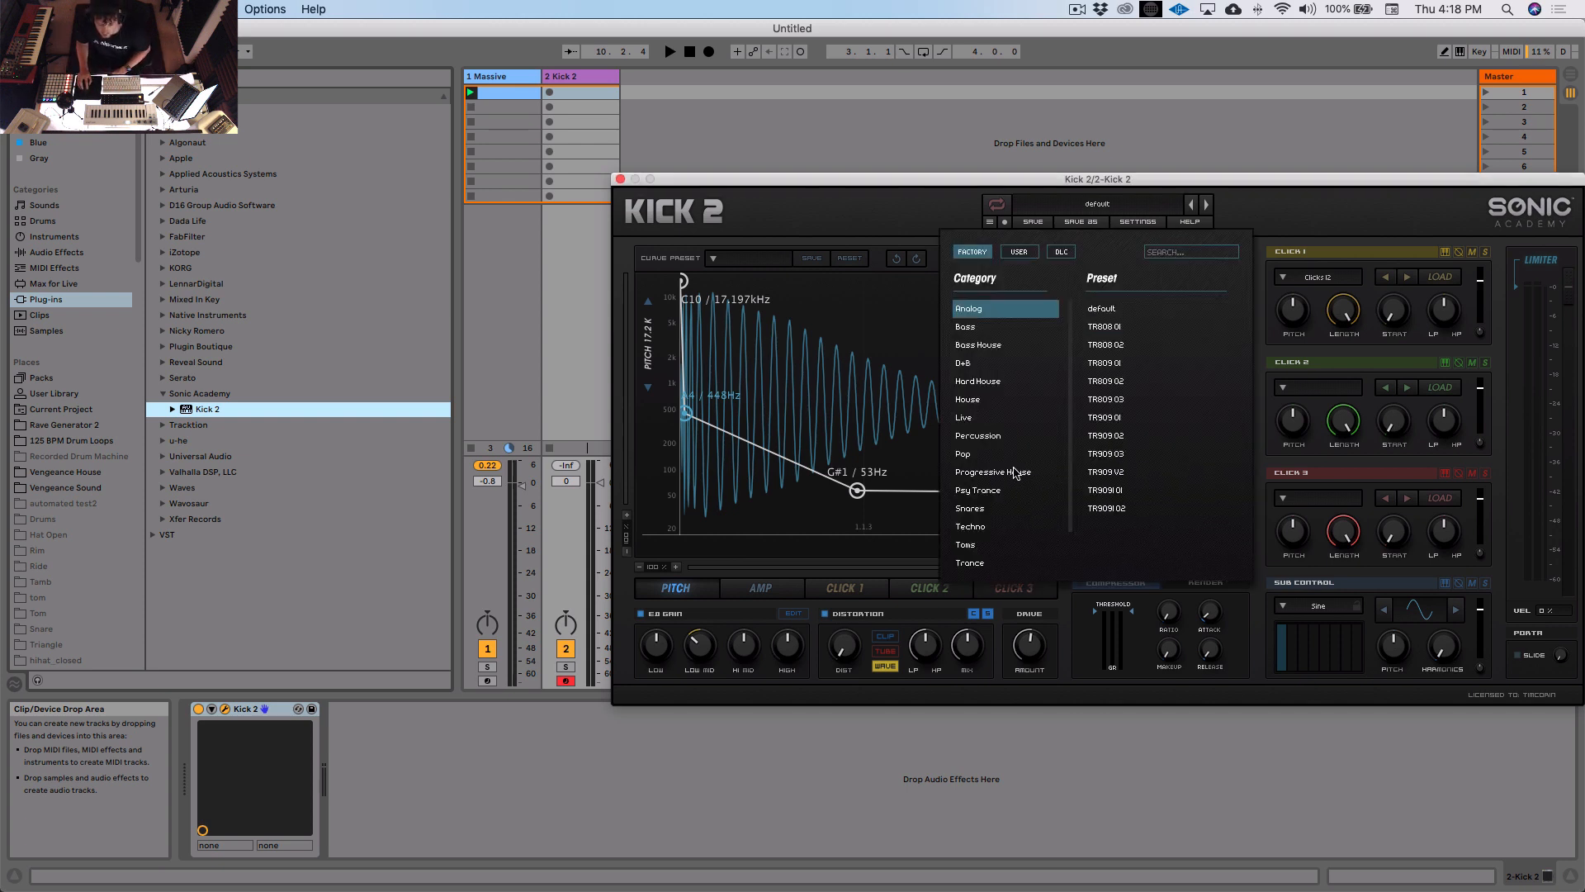
left_click(1016, 472)
left_click(1106, 435)
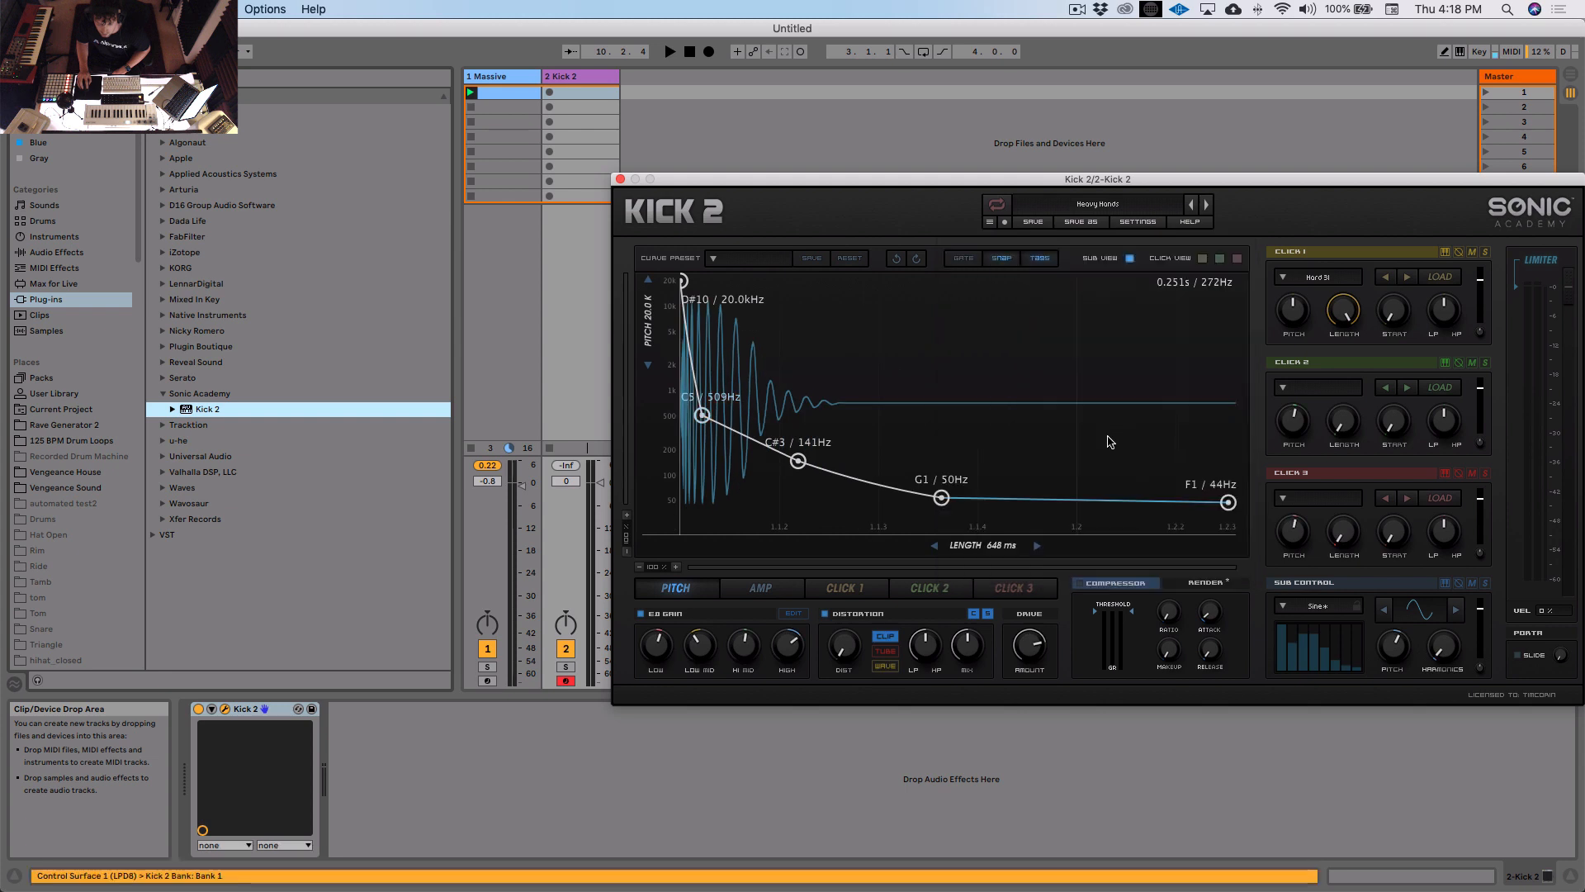
left_click(620, 179)
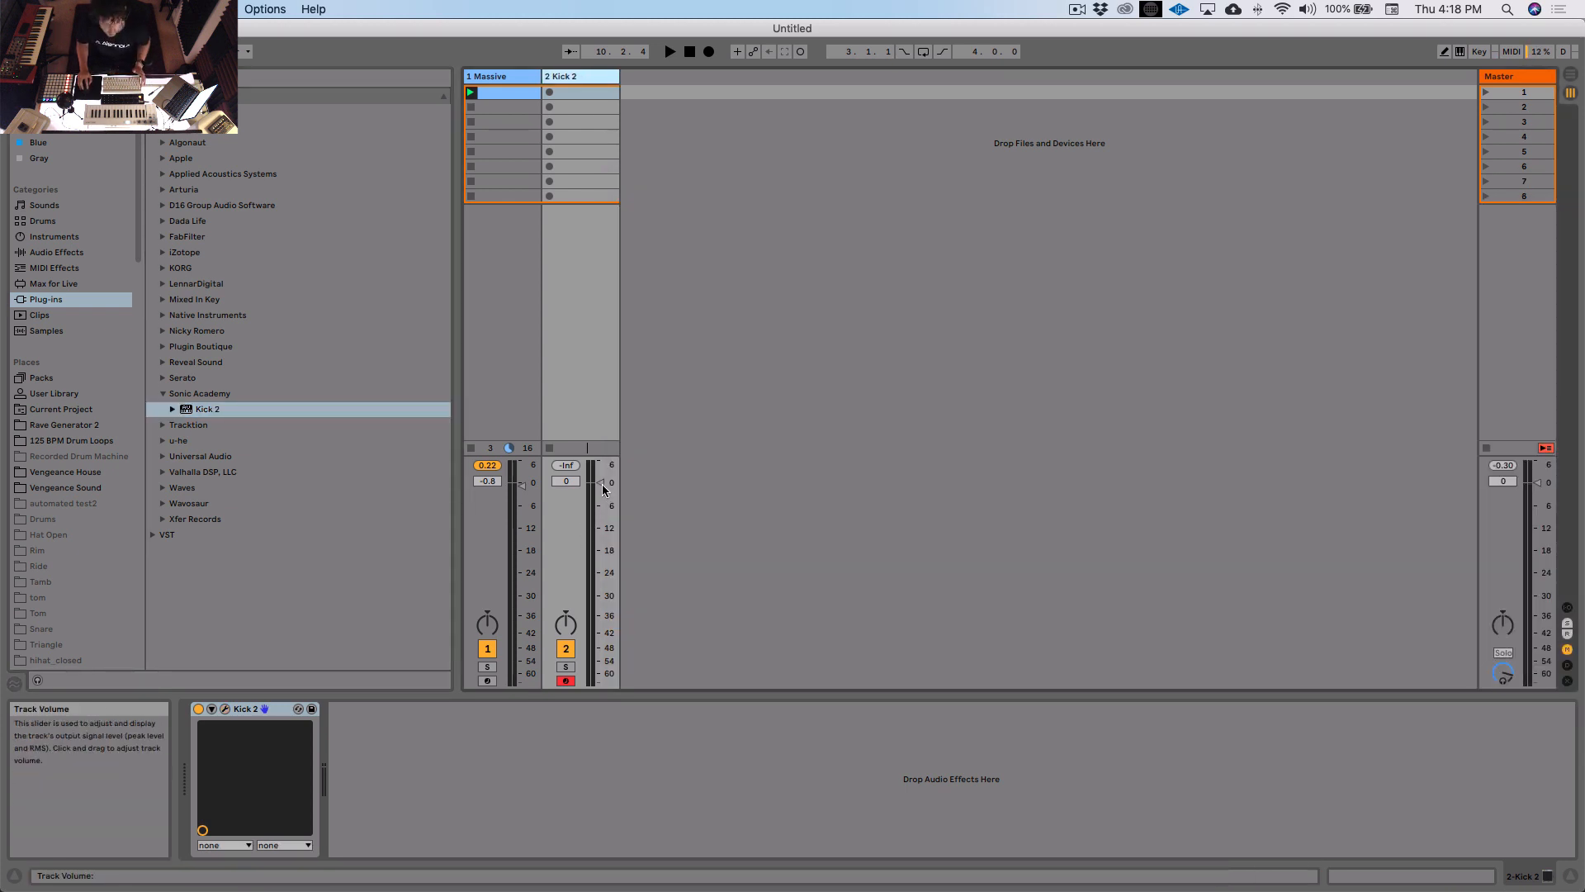
Step: Create a one-bar clip in the Kick 2 track's second slot with a C3 note on each of the four beats
double_click(569, 106)
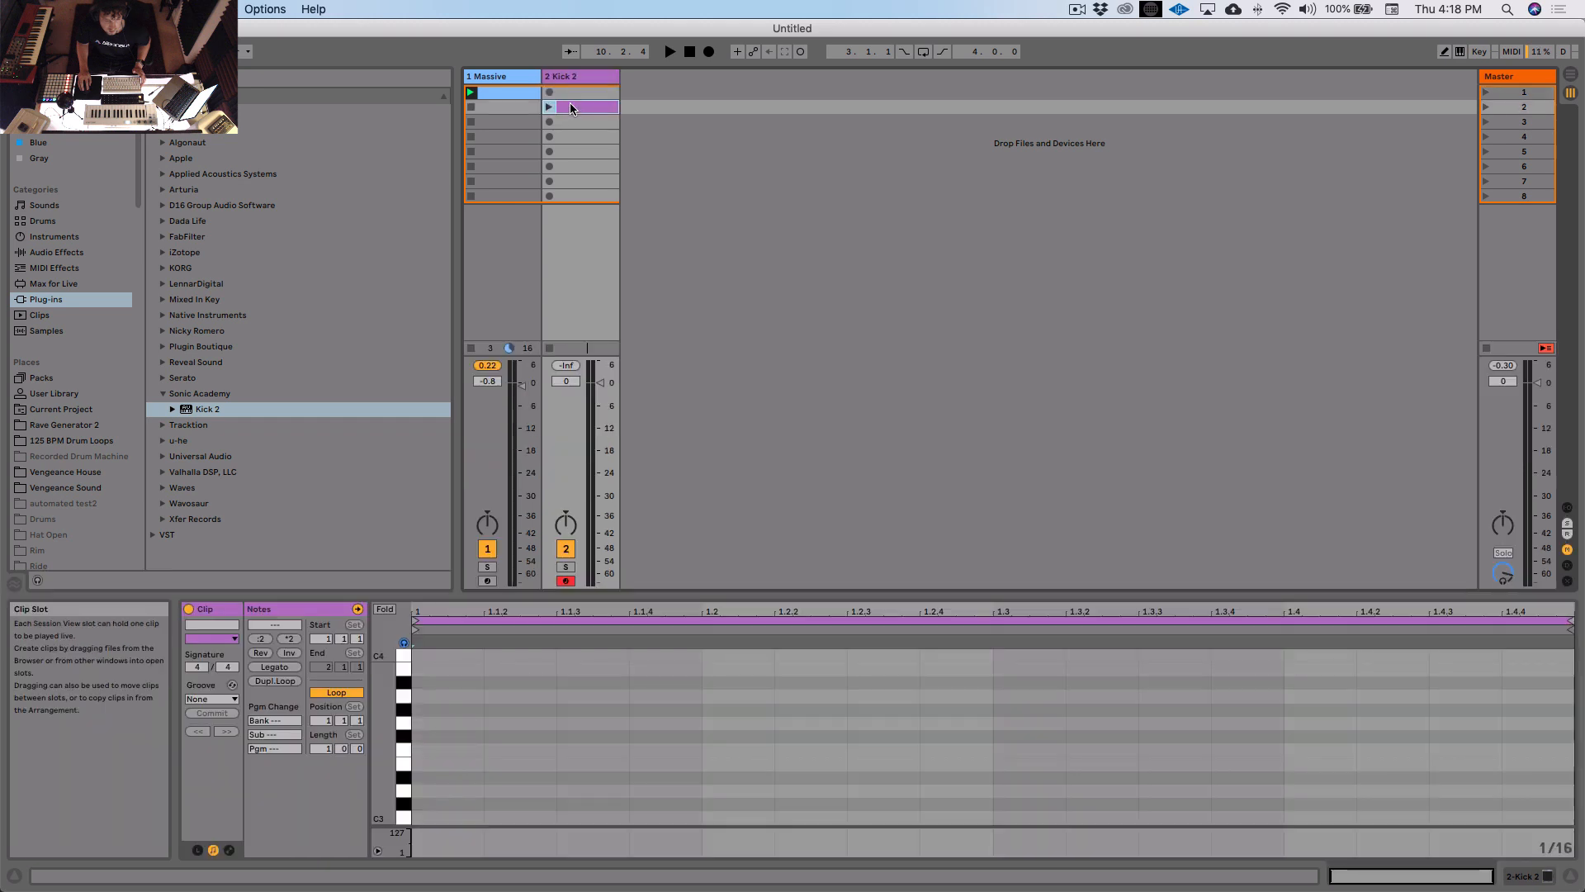
scroll(428, 785, "down", 3)
double_click(440, 757)
left_click_drag(432, 716, 681, 800)
key("super+d")
key("super+d")
key("super+d")
left_click(721, 720)
Step: Duplicate the Massive chord clip into the track's second slot
key("space")
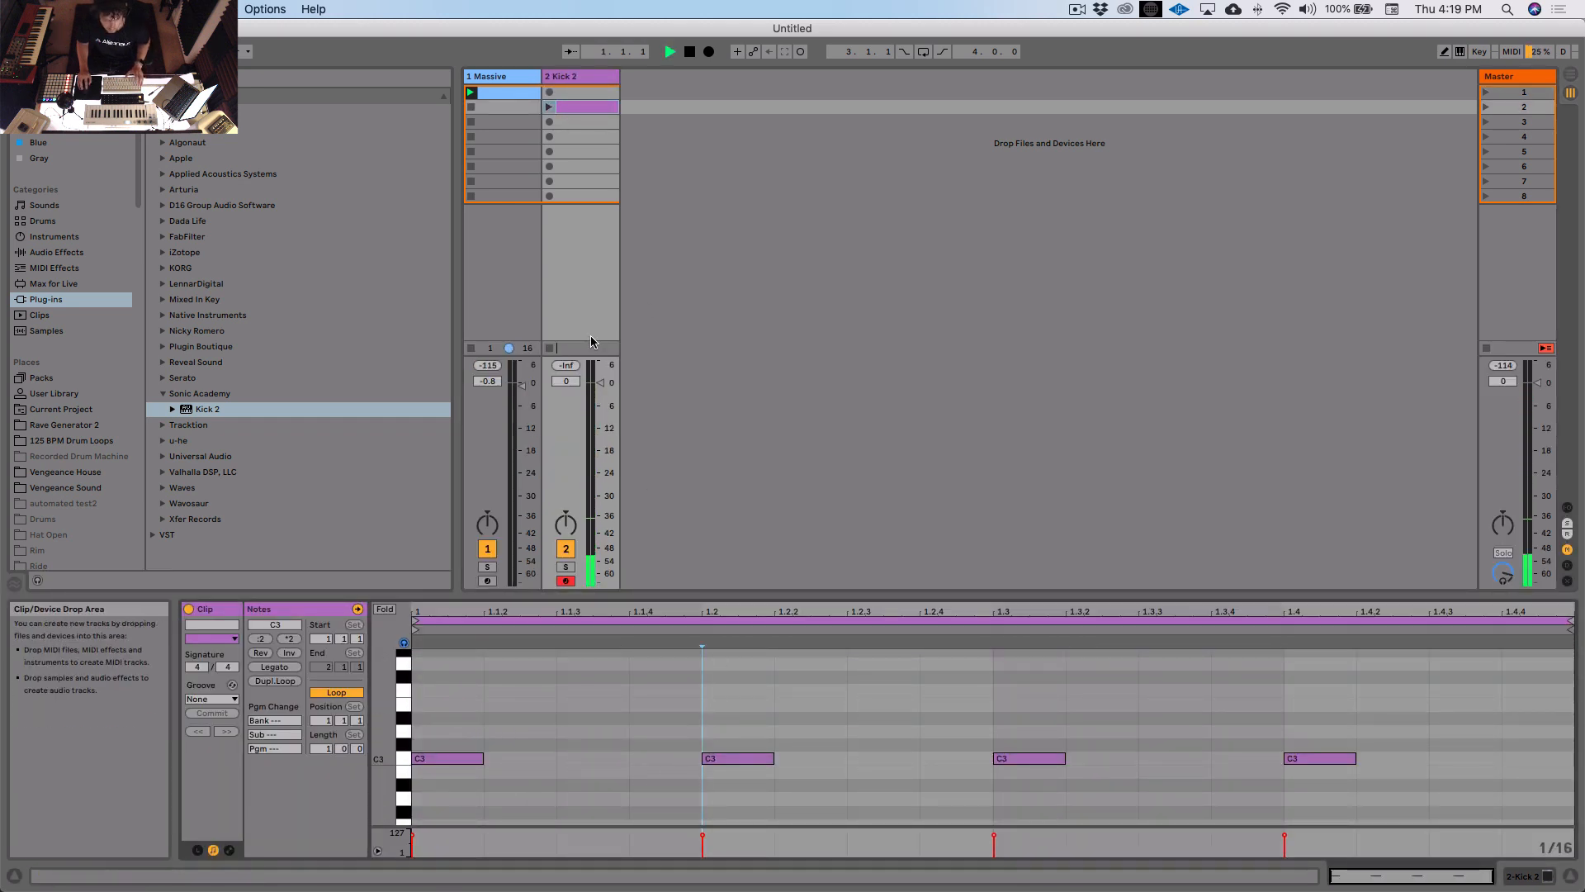
left_click(505, 93)
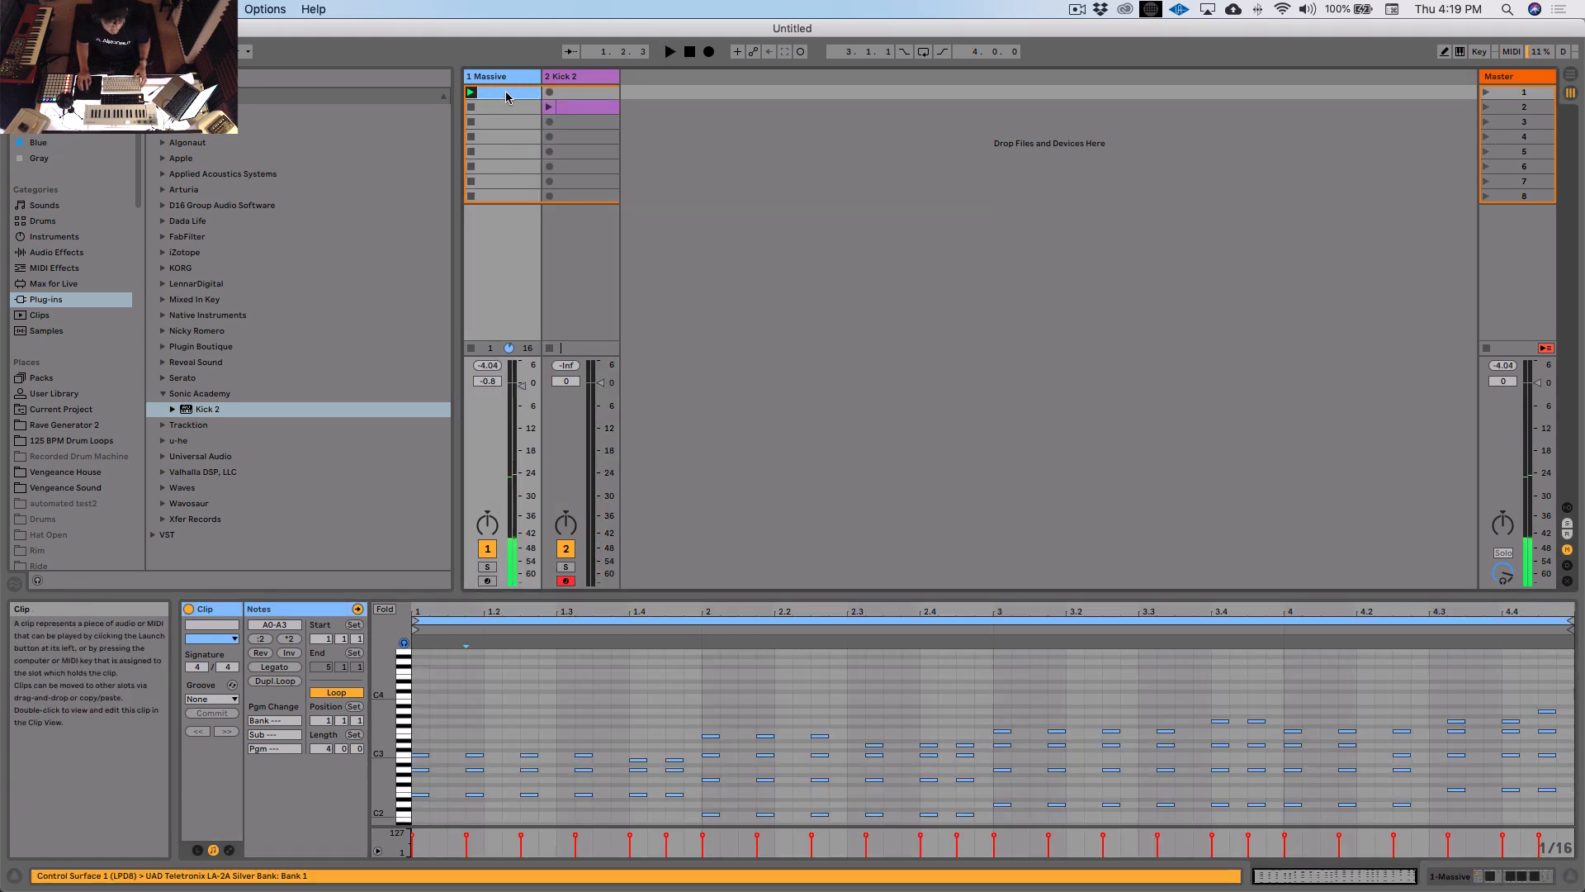
key("super+d")
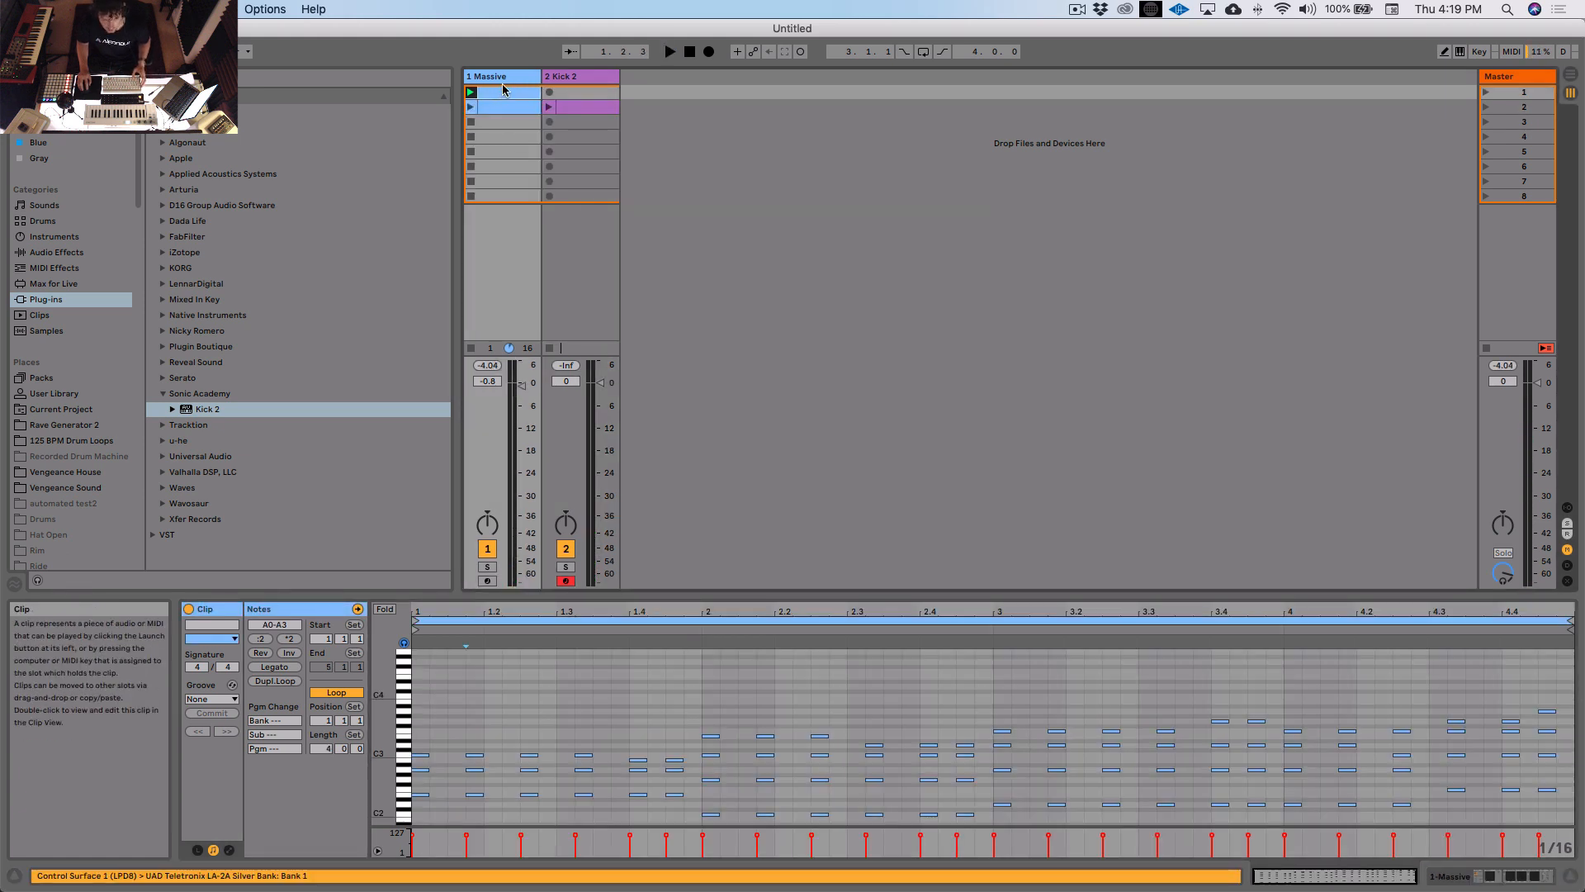
Step: Add a Compressor to the end of the Massive track's device chain and enable its sidechain with 2-Kick 2 as the audio source
key("shift+Tab")
left_click(69, 253)
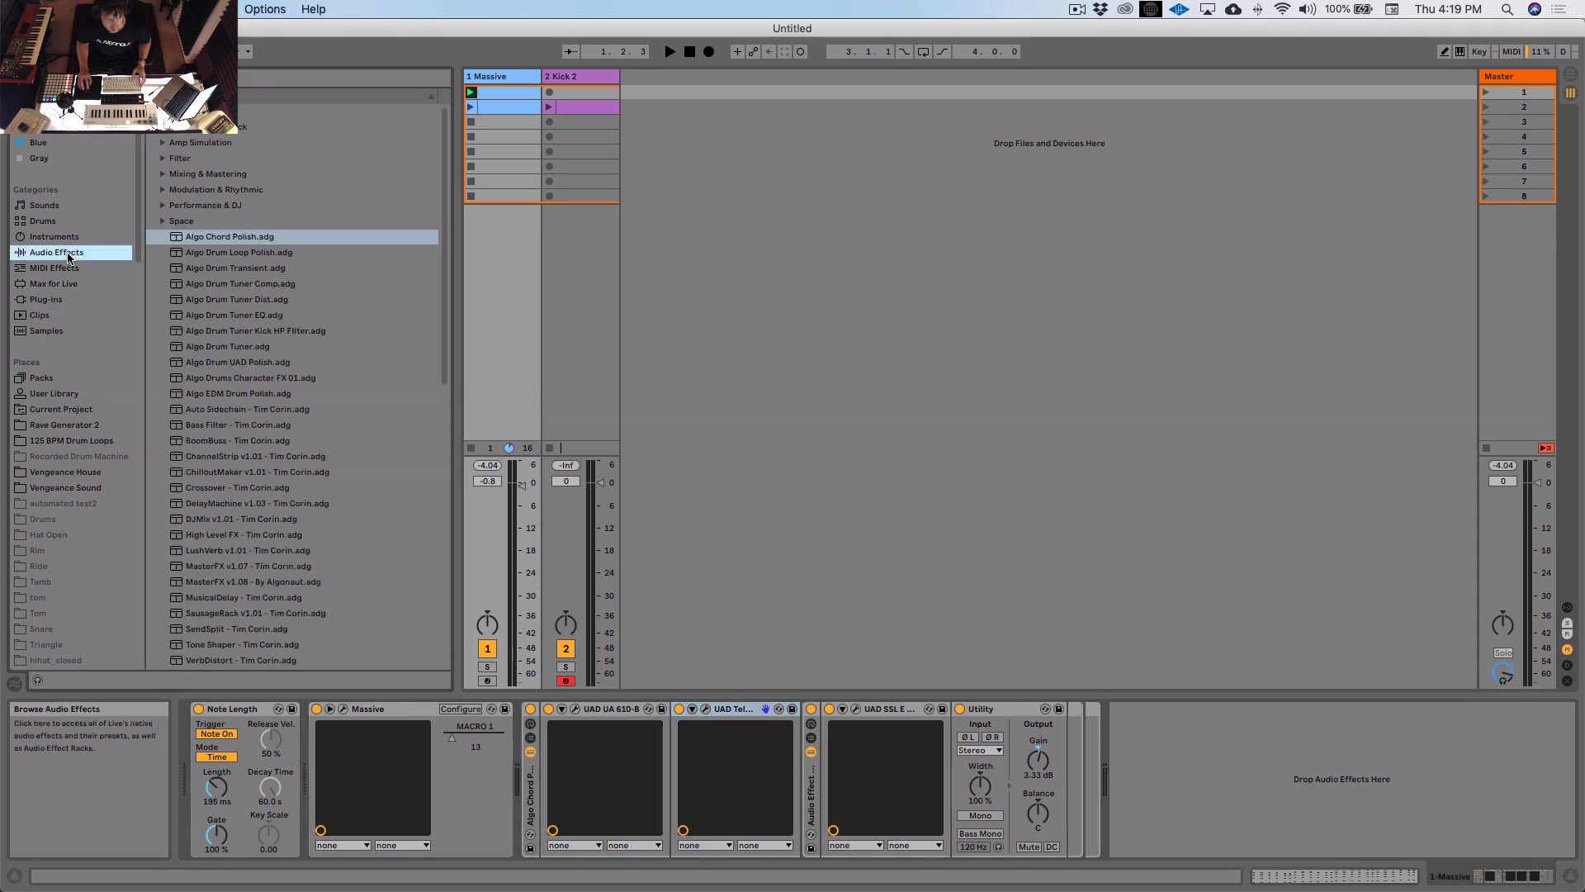
left_click(71, 238)
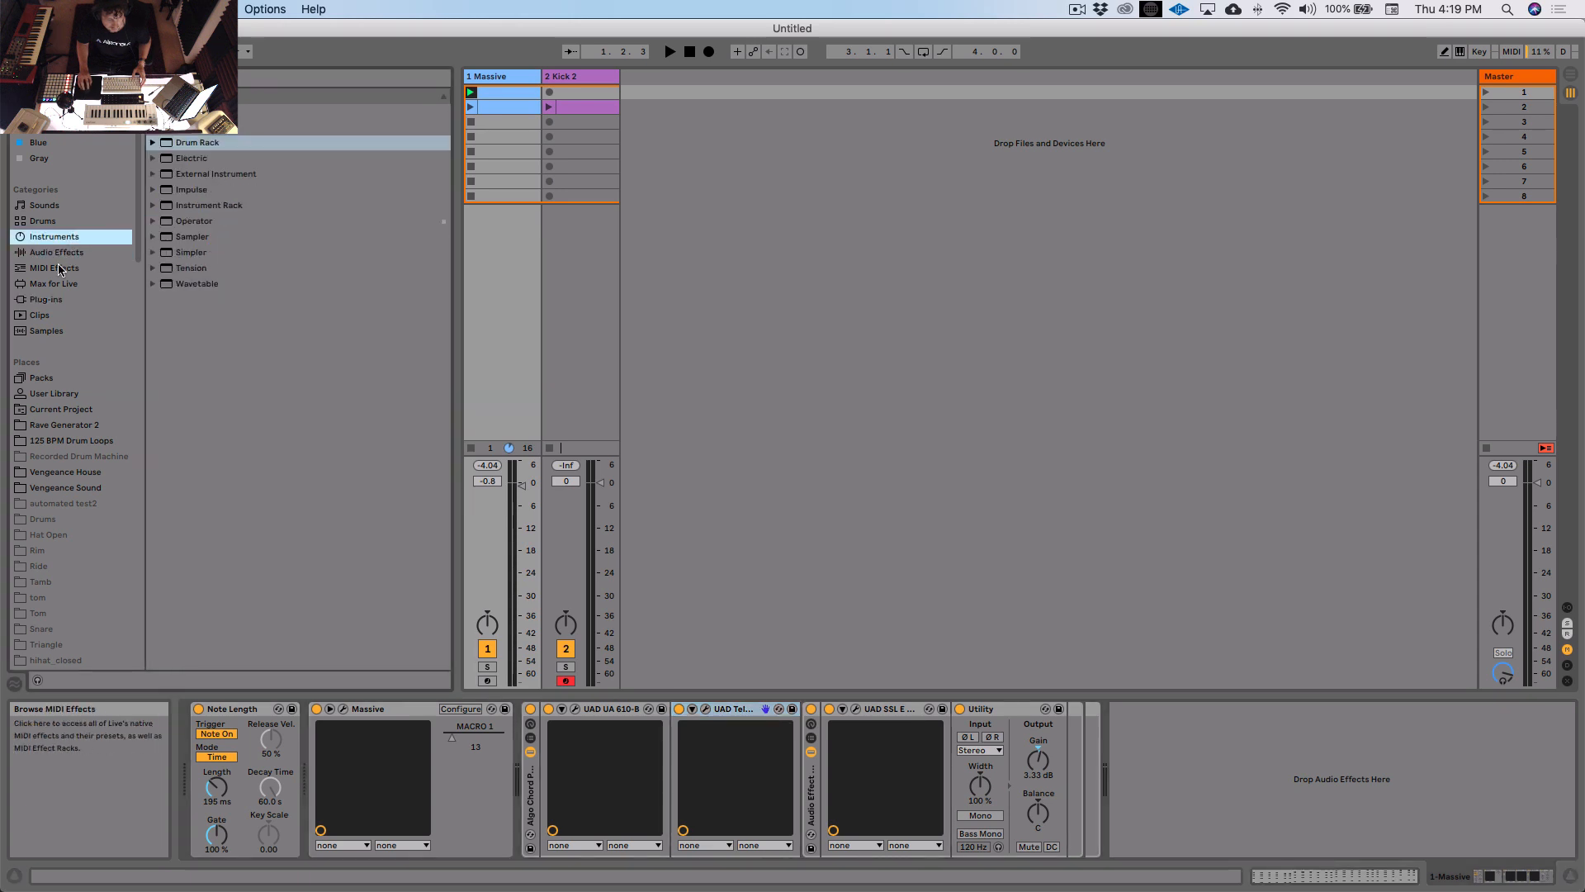
left_click(58, 252)
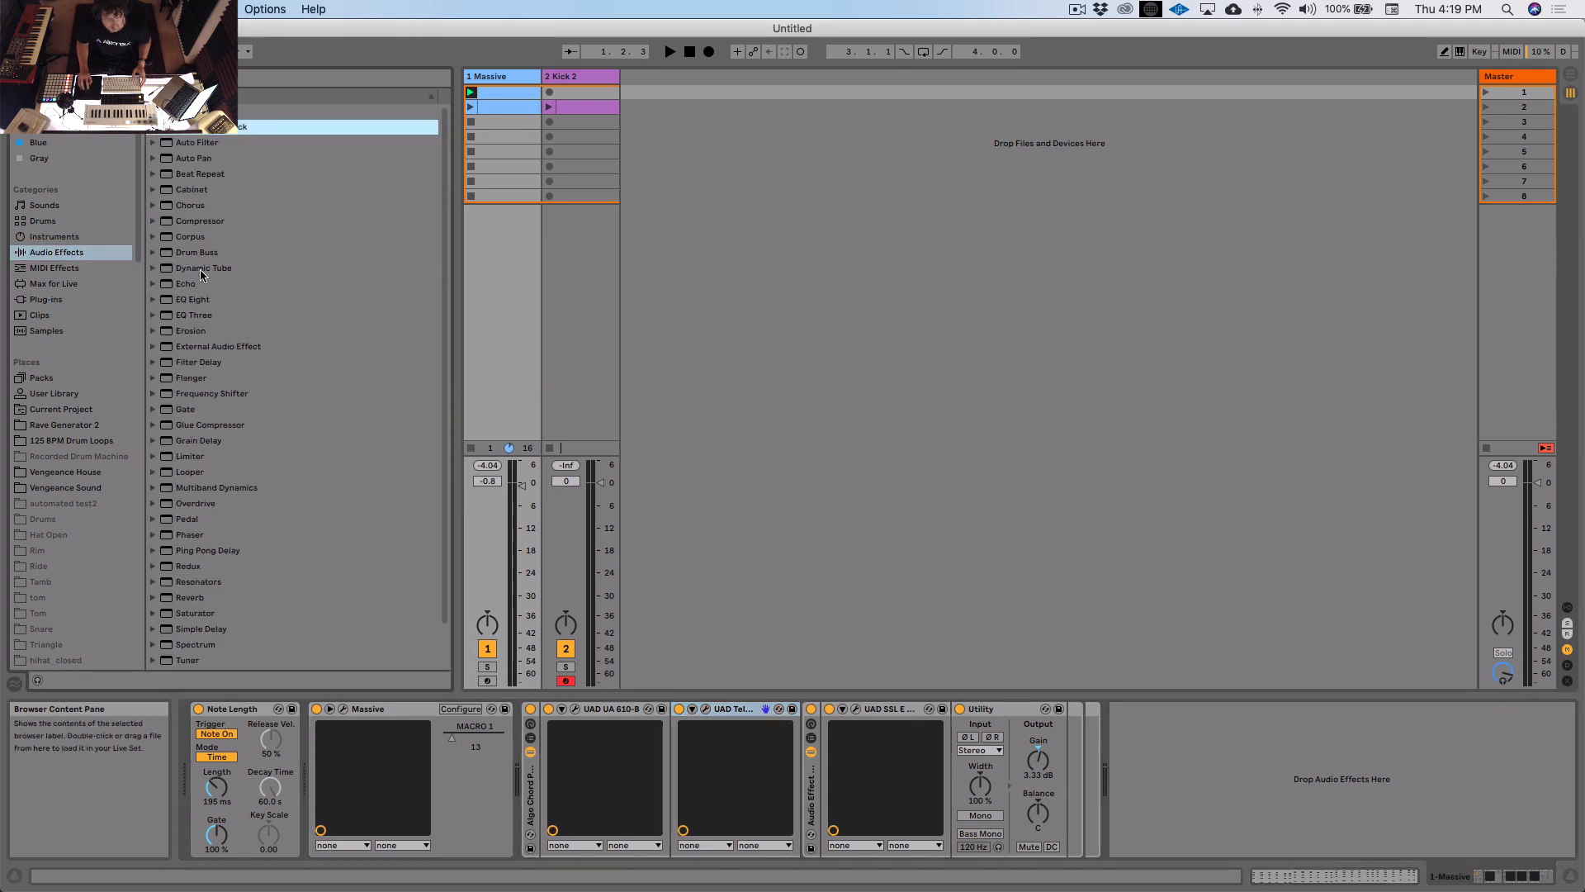
left_click_drag(200, 221, 1342, 779)
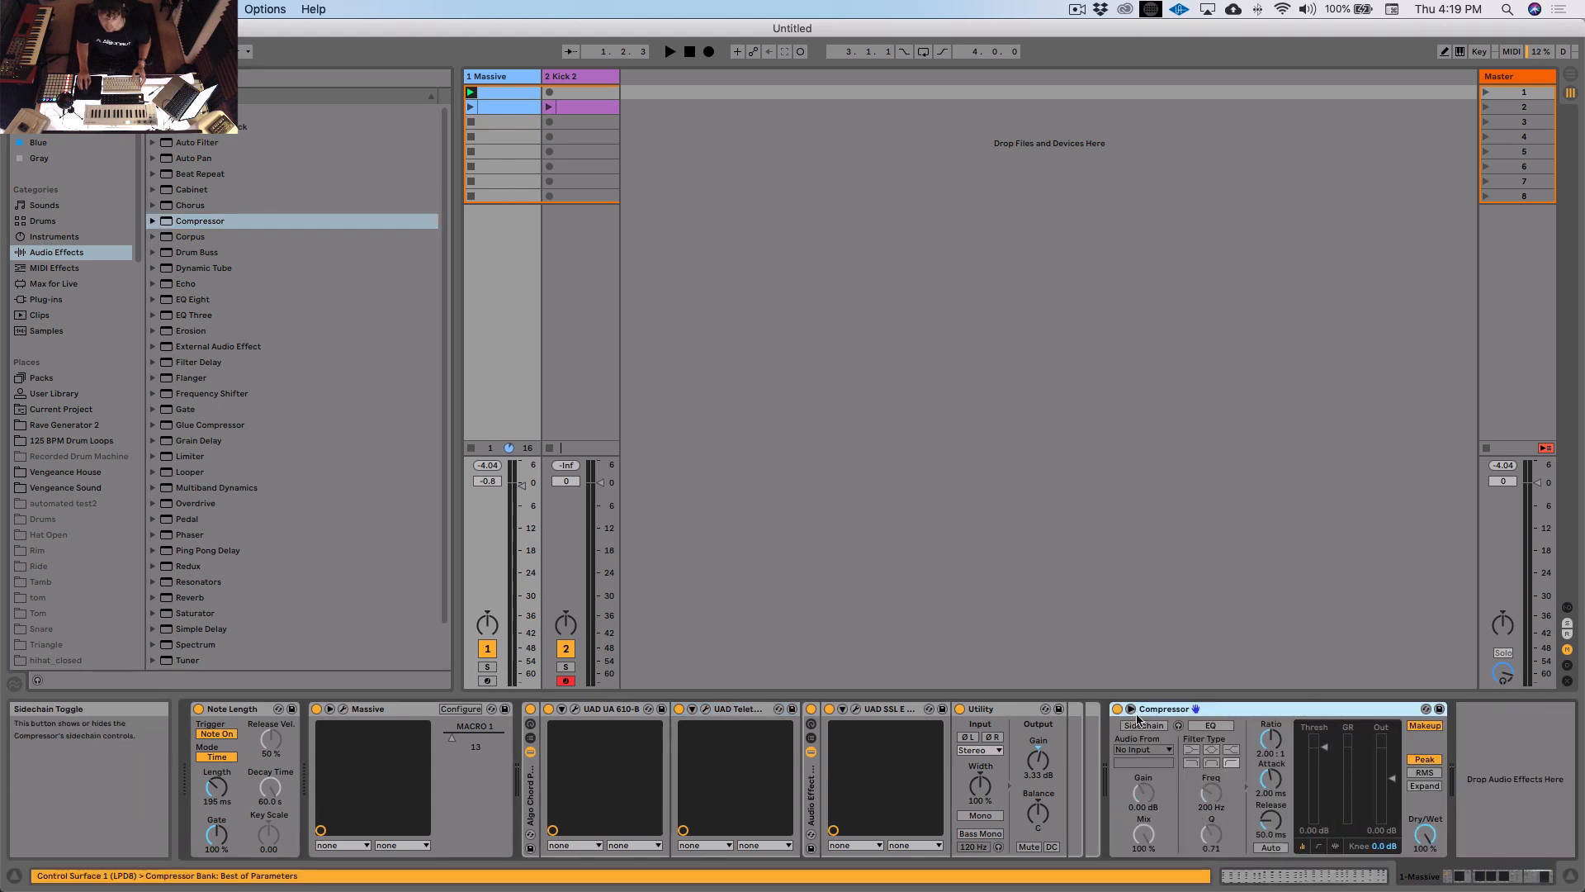
left_click(1141, 724)
left_click(1143, 749)
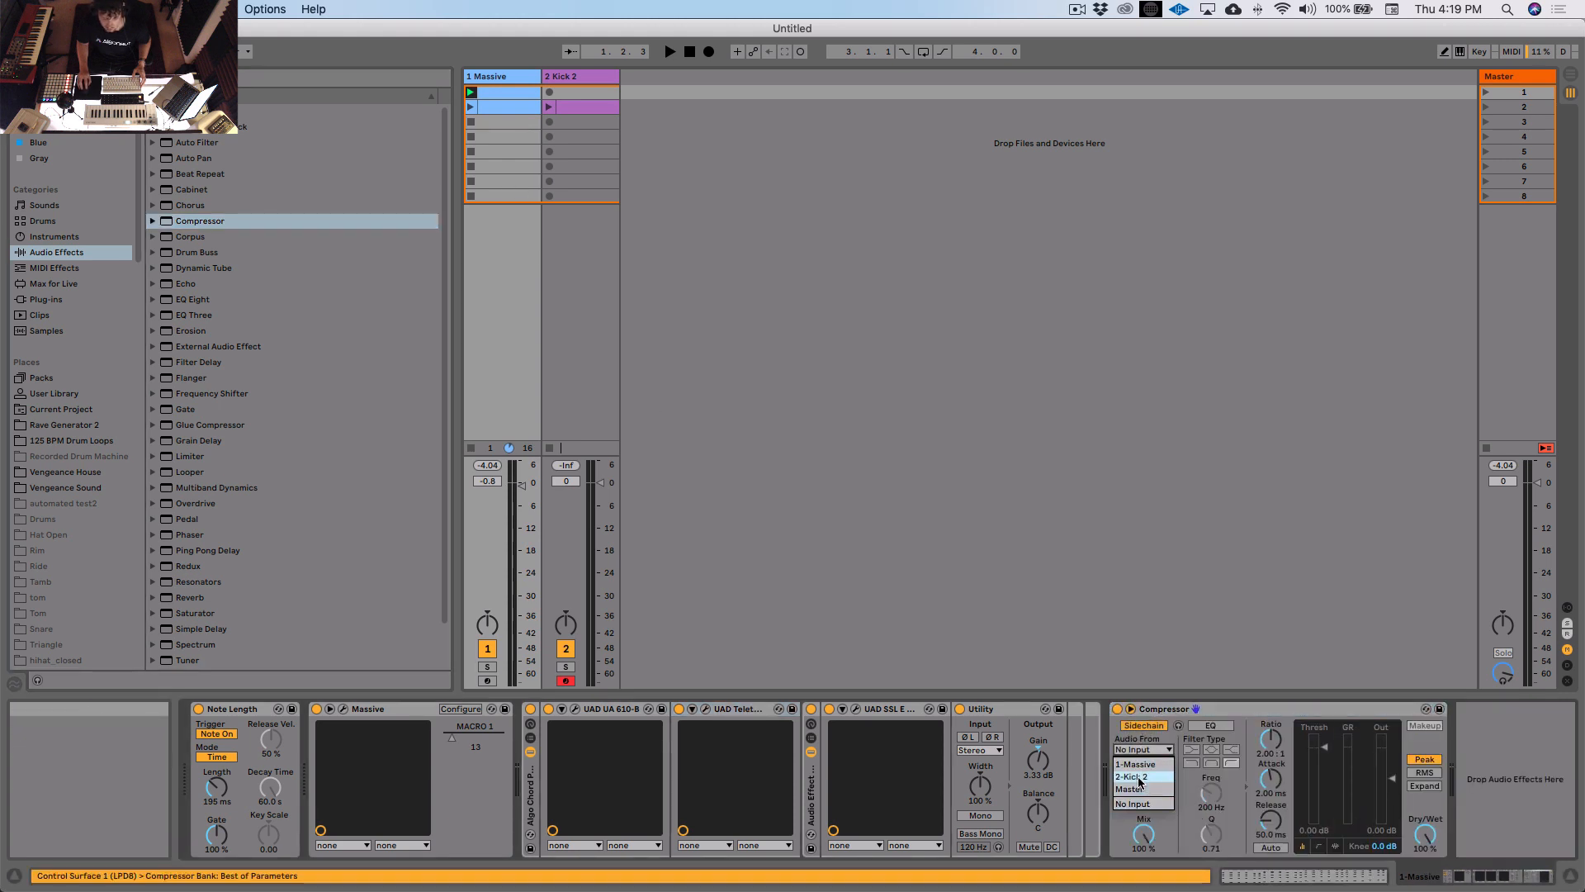
left_click(1141, 777)
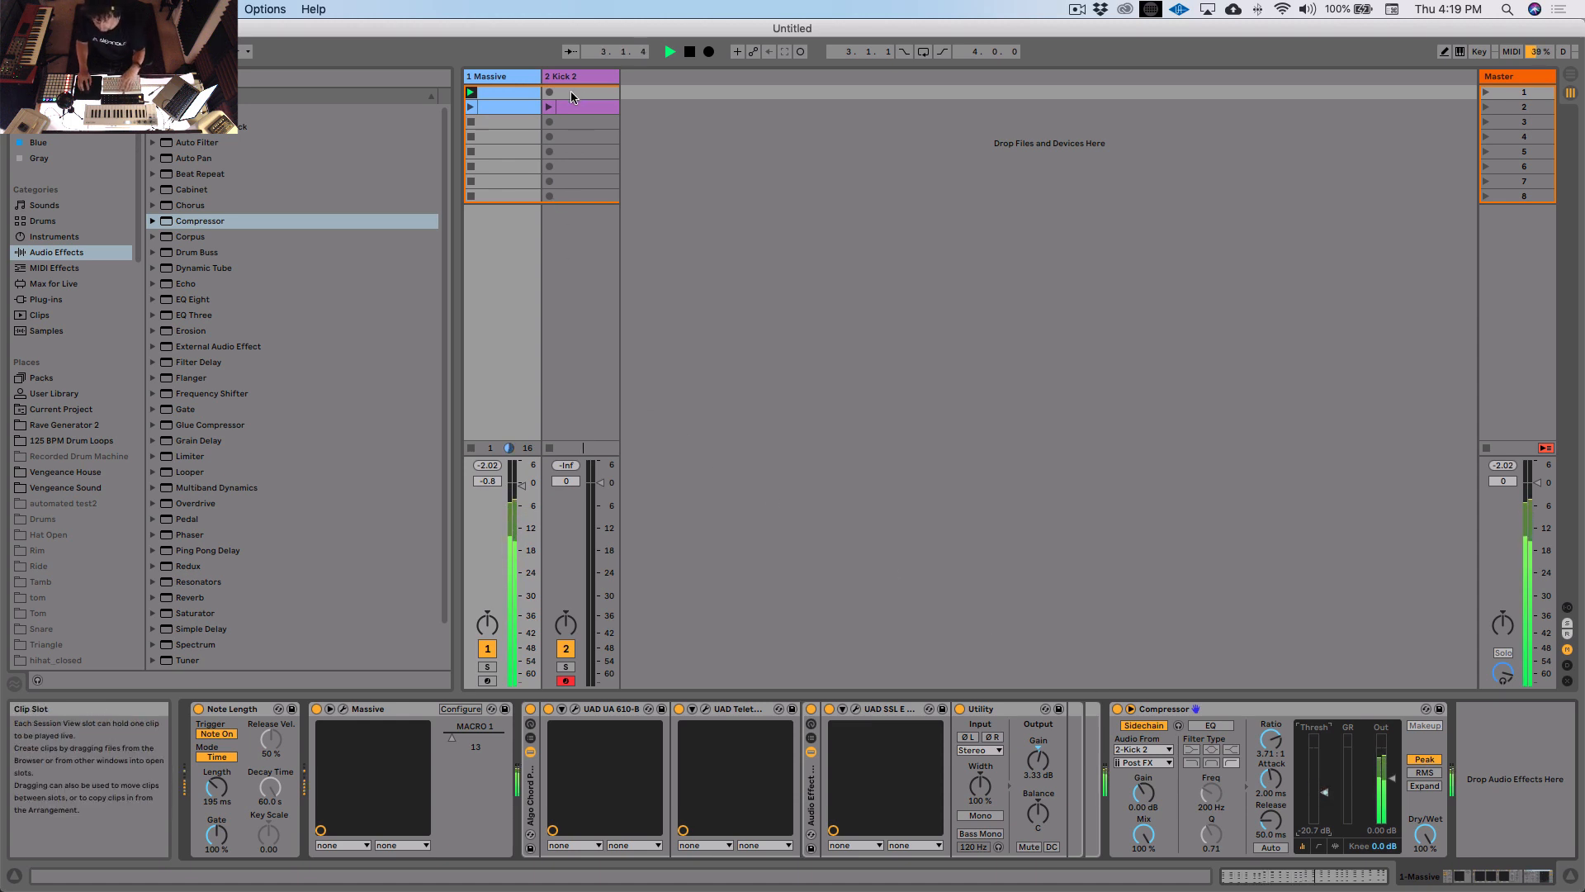
Step: MIDI-map the Uplift, Wide Delay, Low Filter and Noise Ramp macros of the master track's MasterFX rack to channel 2 CC 1 through 4
left_click(1531, 75)
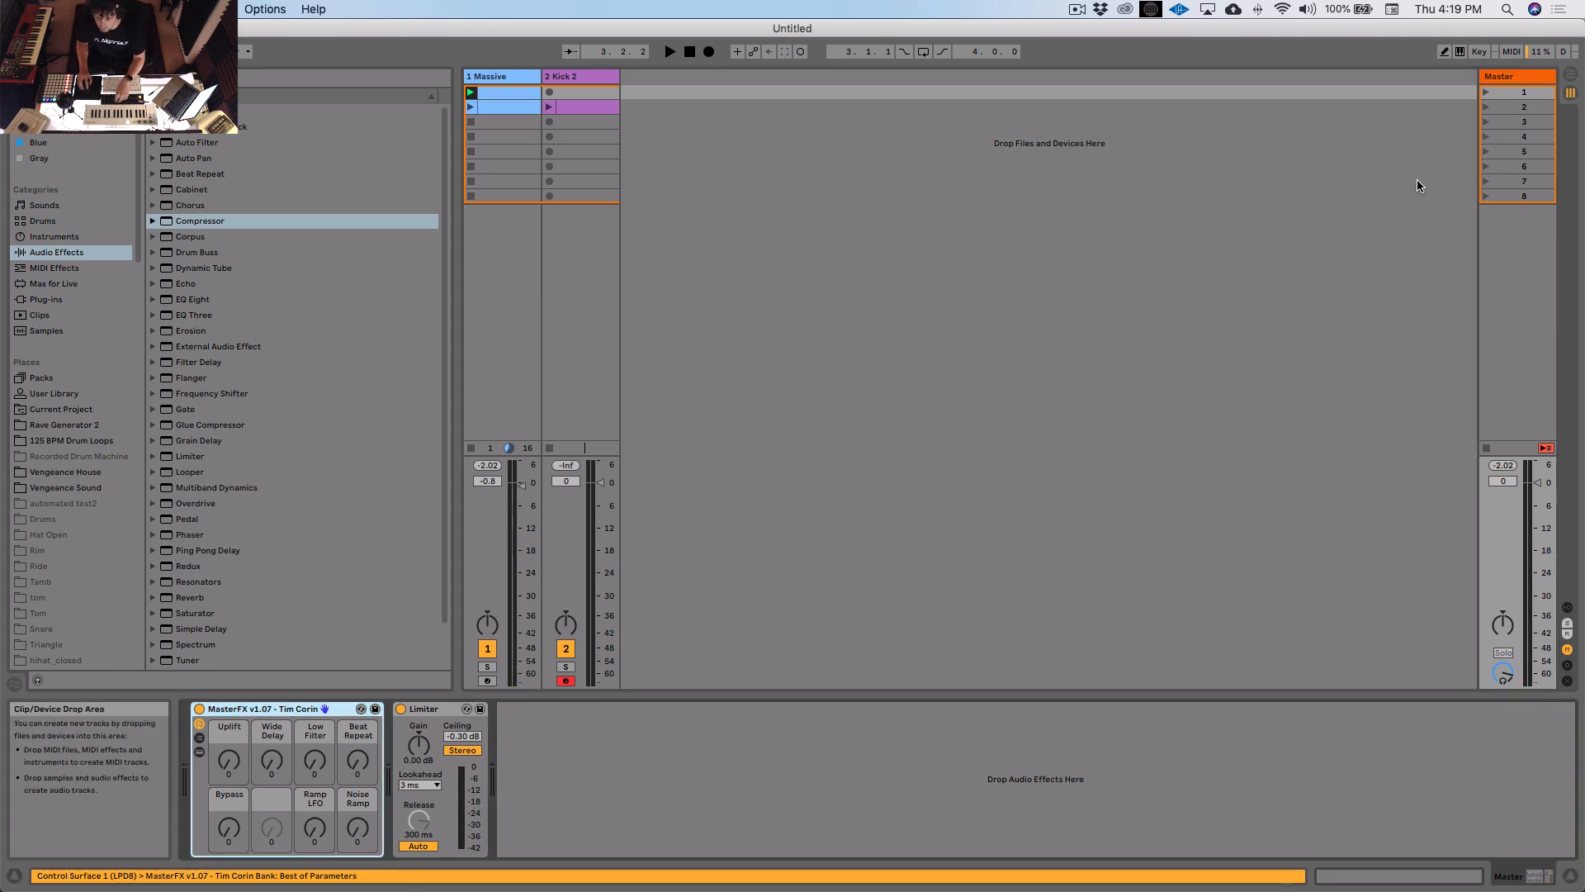
left_click(1512, 51)
left_click(224, 761)
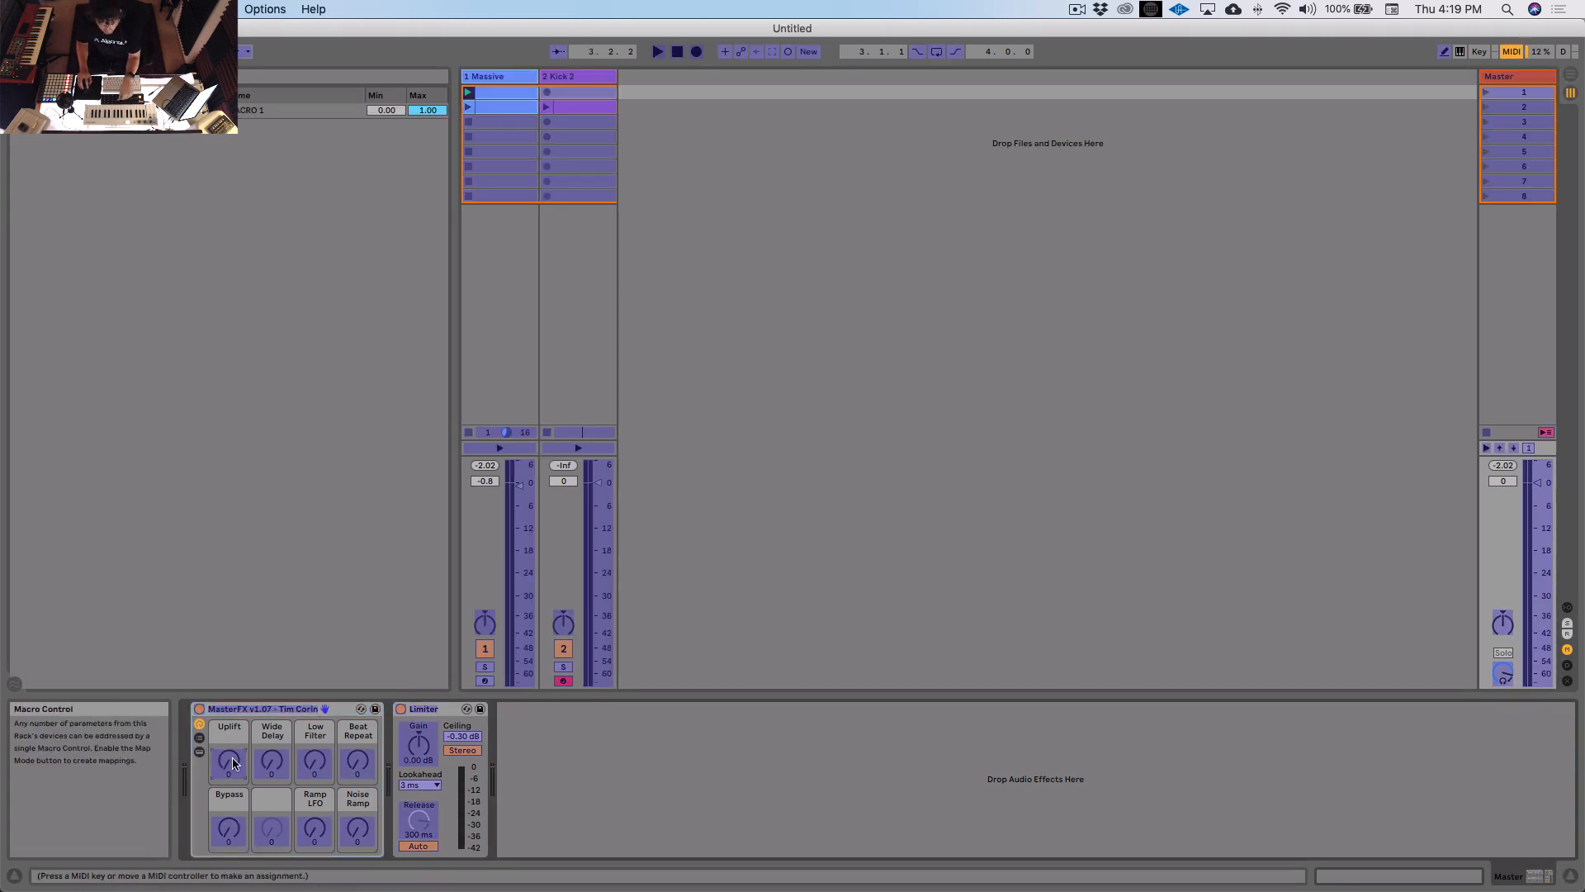
left_click(270, 761)
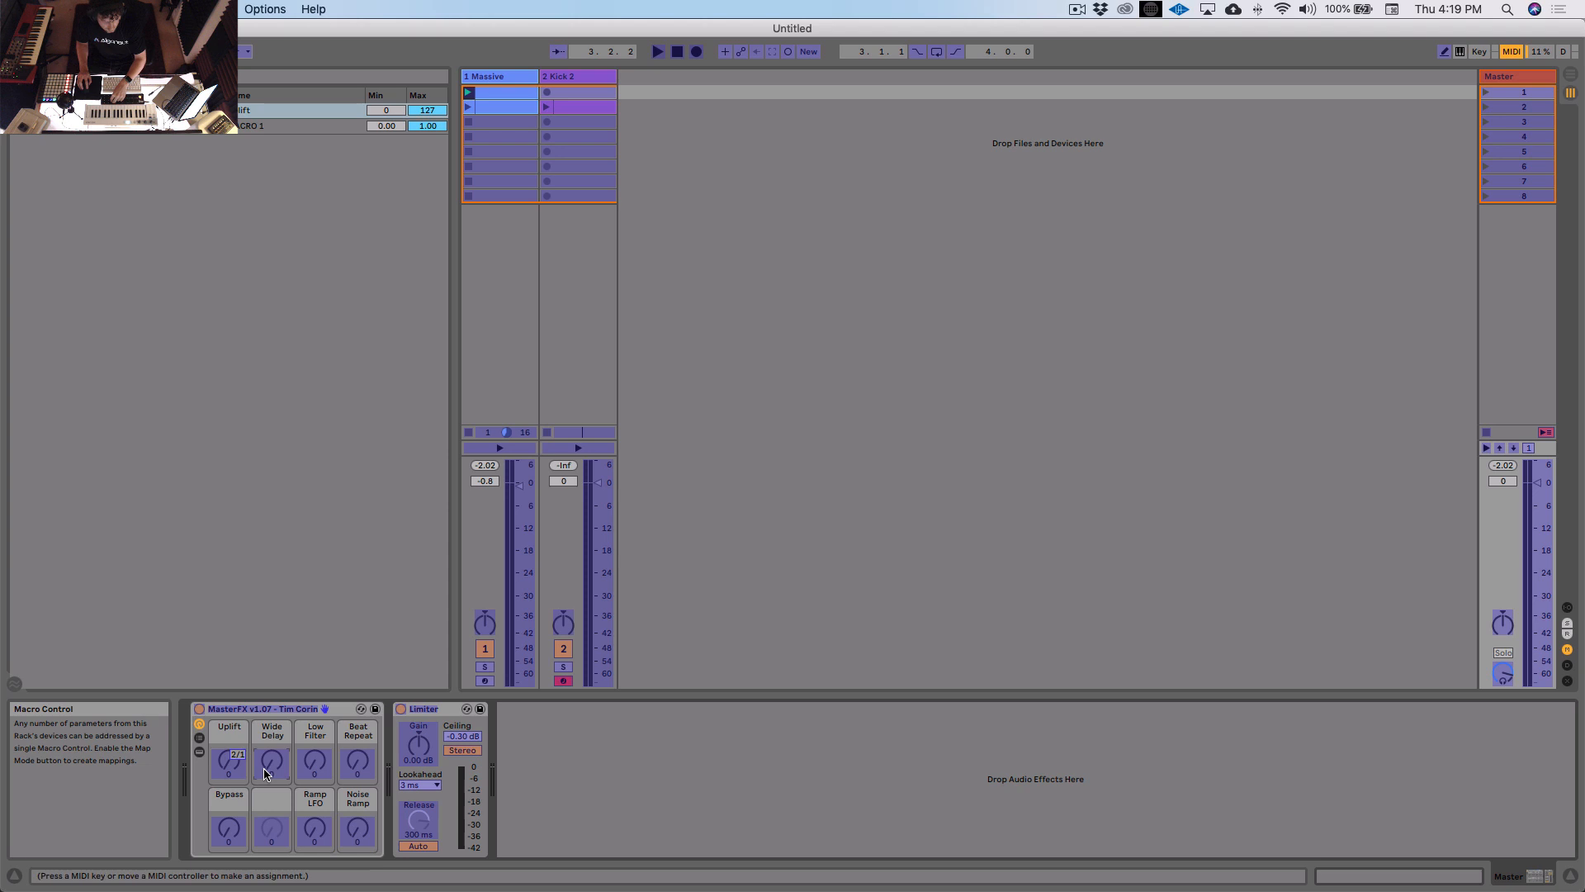
left_click(320, 764)
left_click(368, 834)
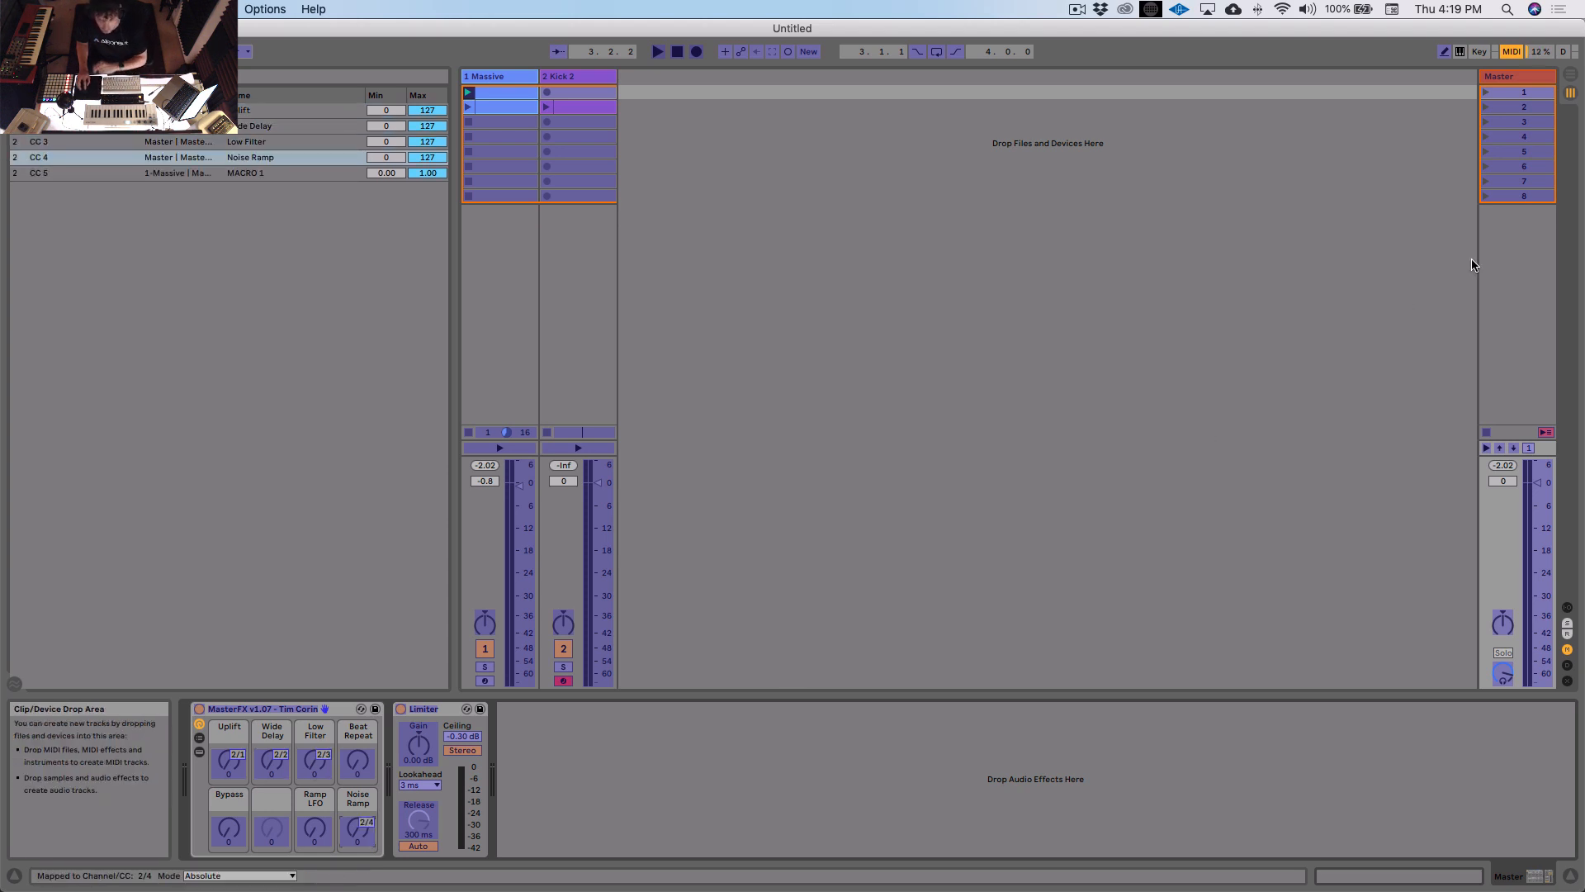
left_click(1512, 52)
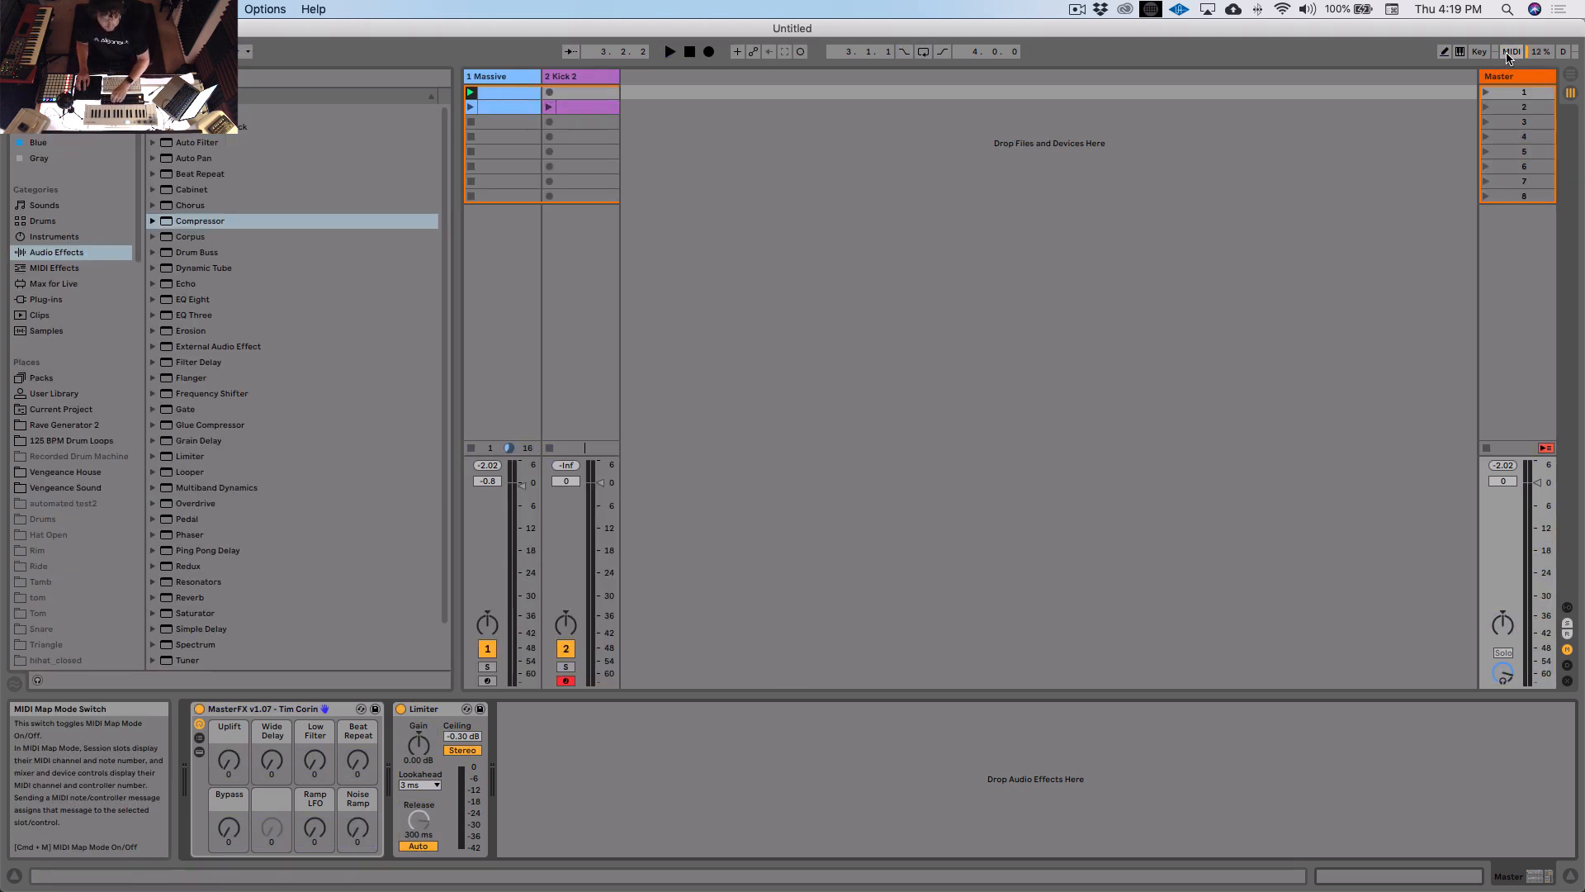
Step: Audition the Massive chords and the kick with the master track's MasterFX rack in view
left_click(493, 77)
key("space")
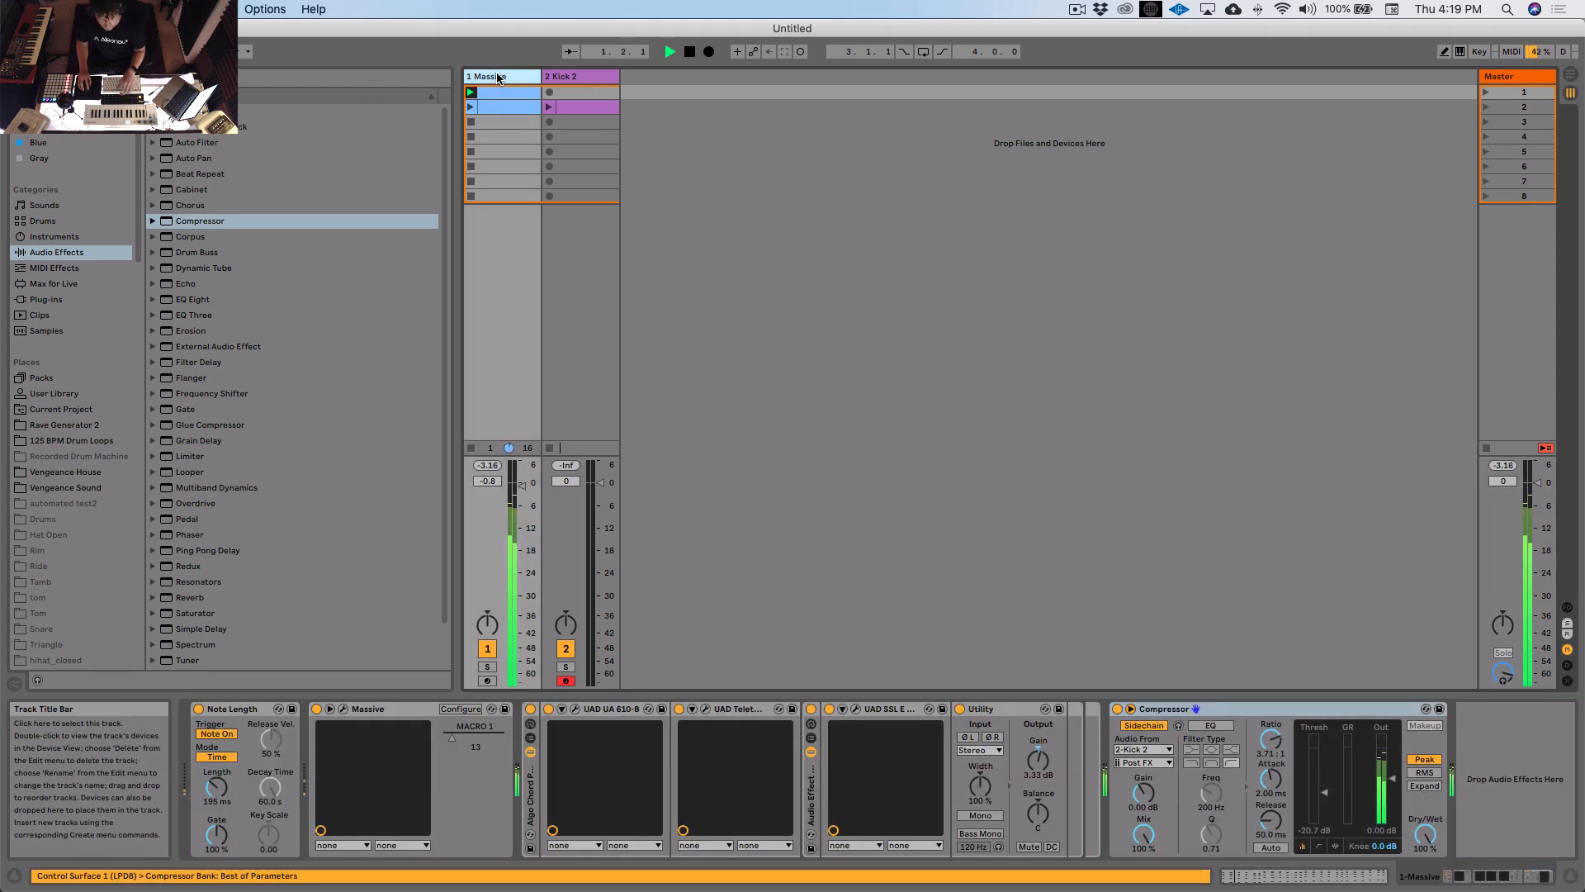
key("space")
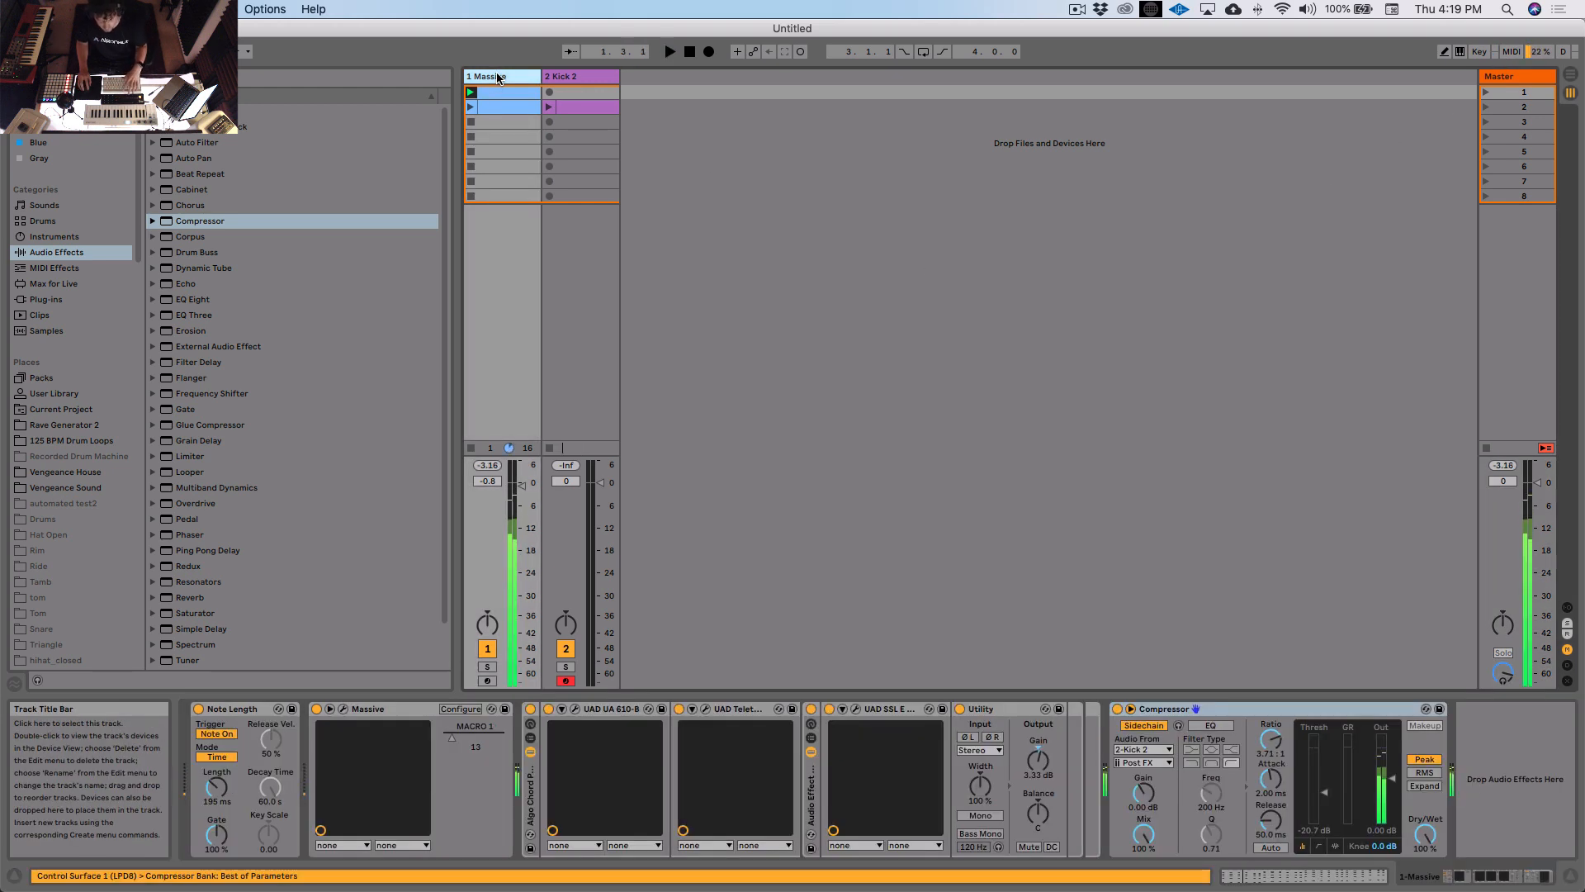
left_click(1531, 78)
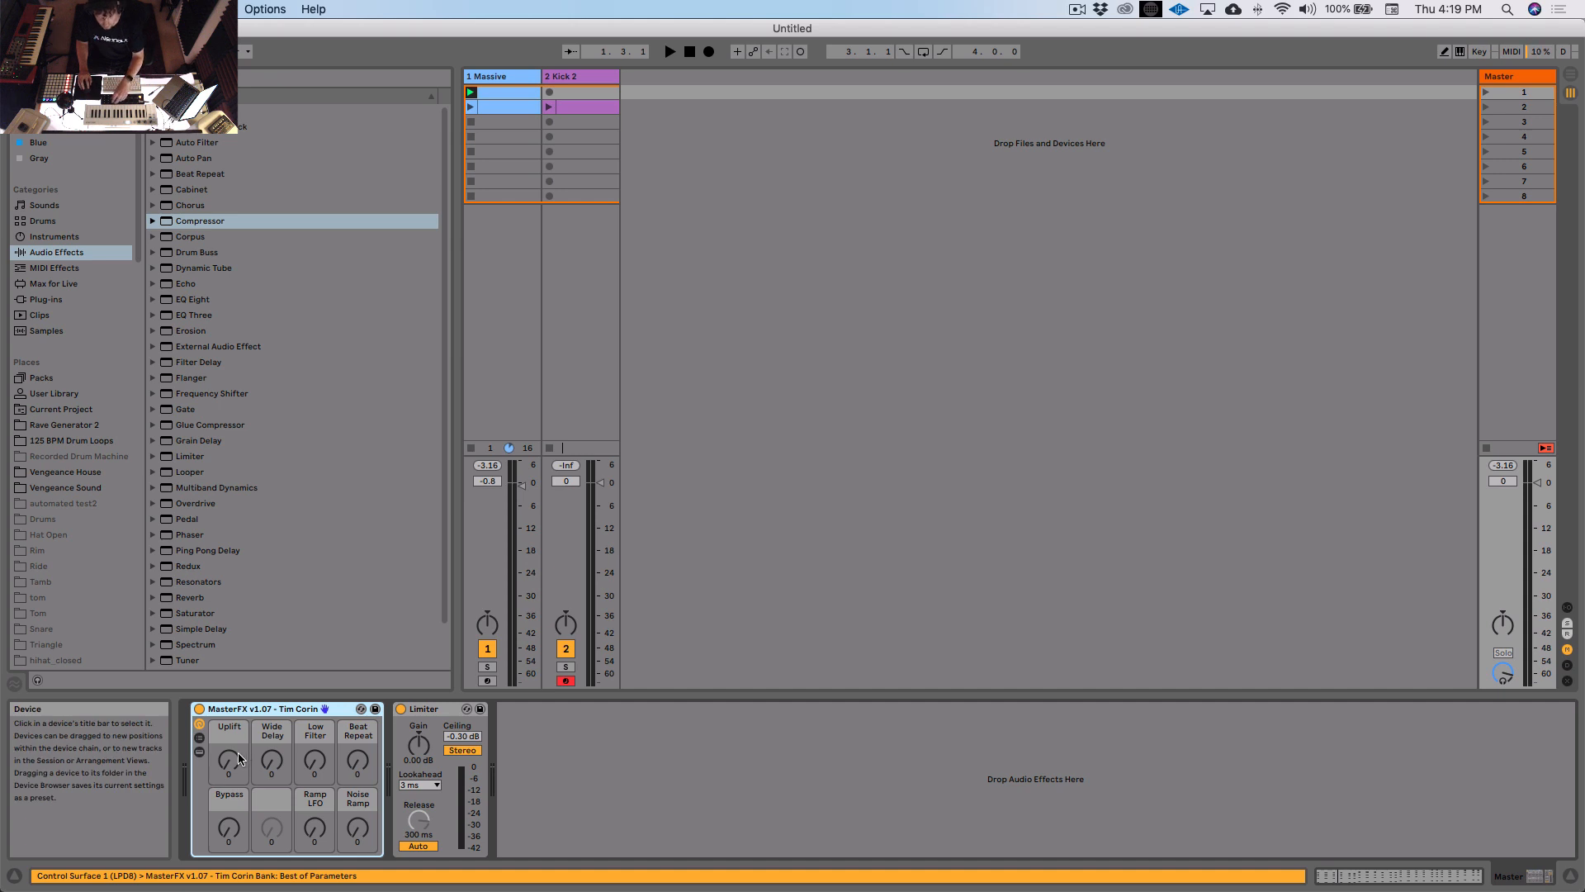
key("space")
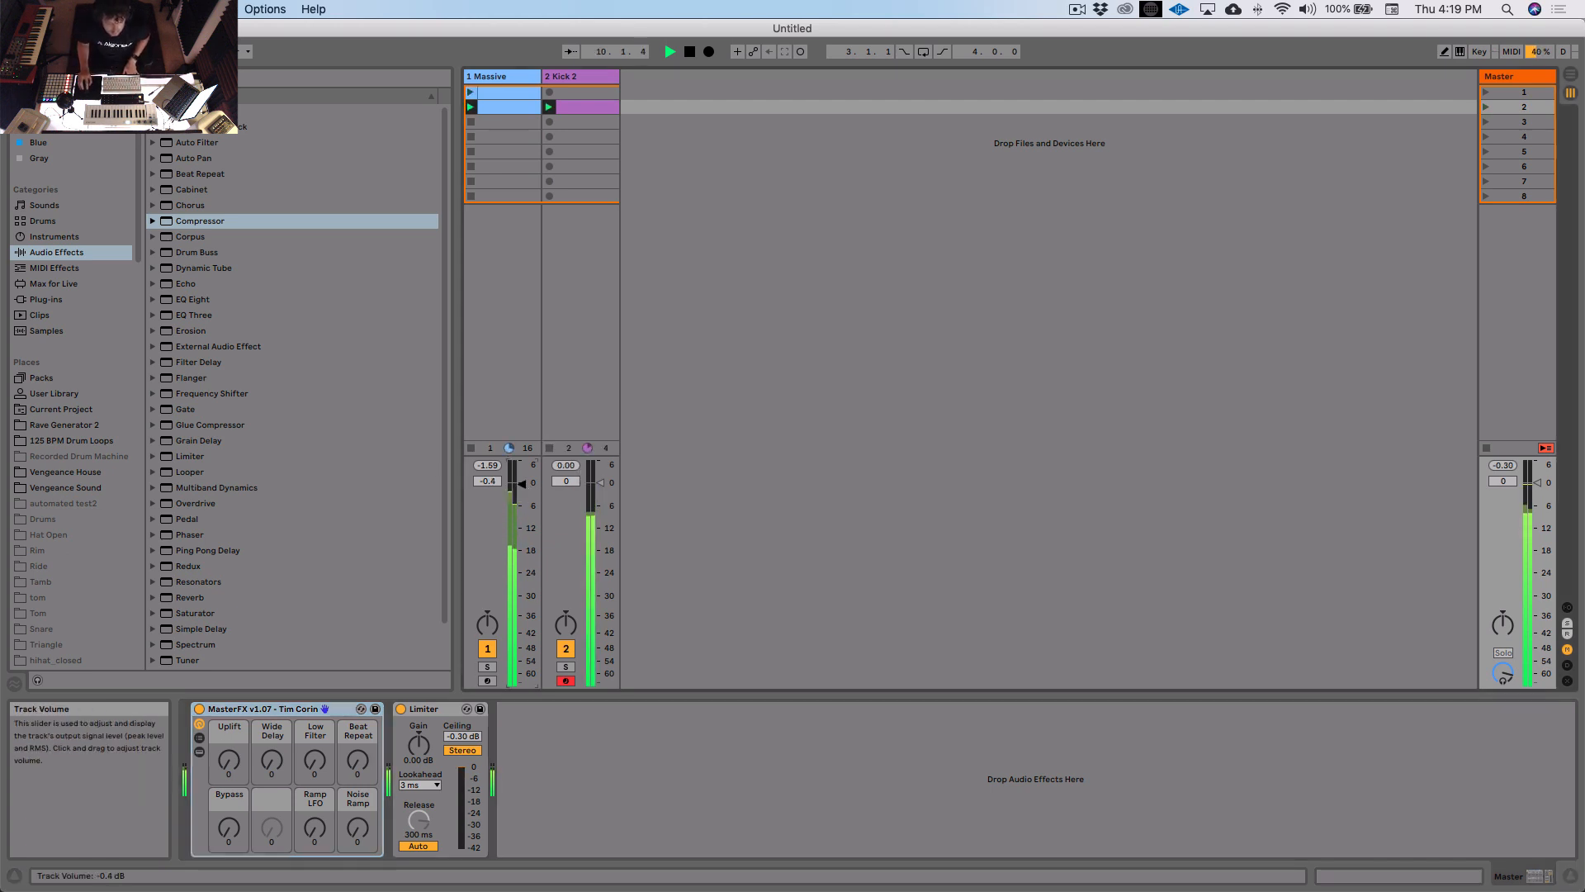
Step: Ease the sidechain Compressor on the Massive chord track to a ratio of 2.74:1 and a threshold of about -18.7 dB during playback
left_click(498, 79)
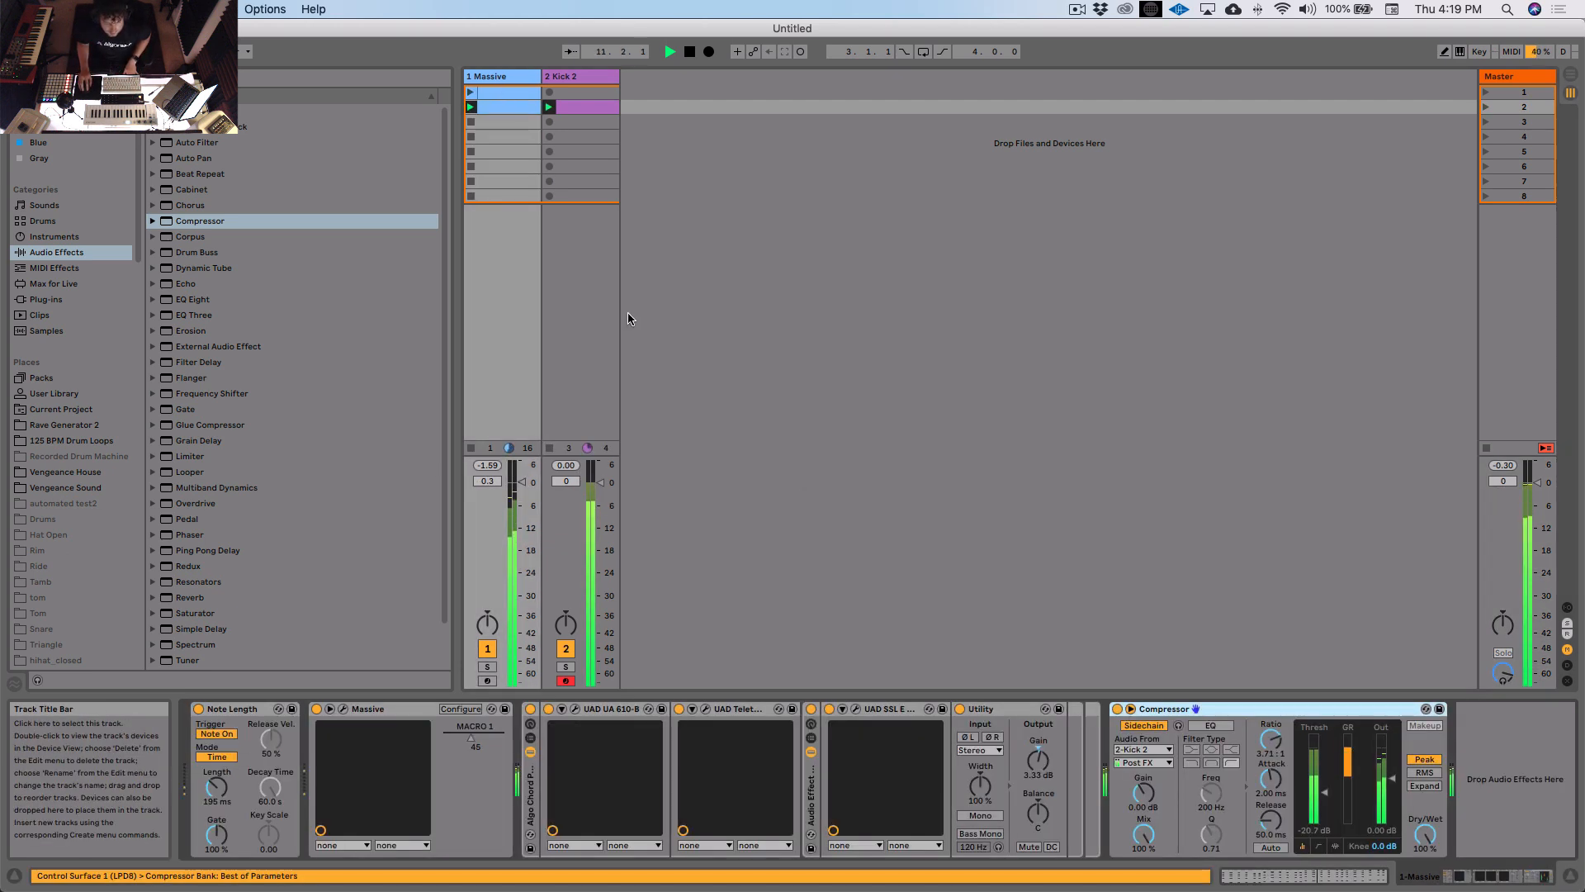
left_click_drag(1271, 740, 1324, 789)
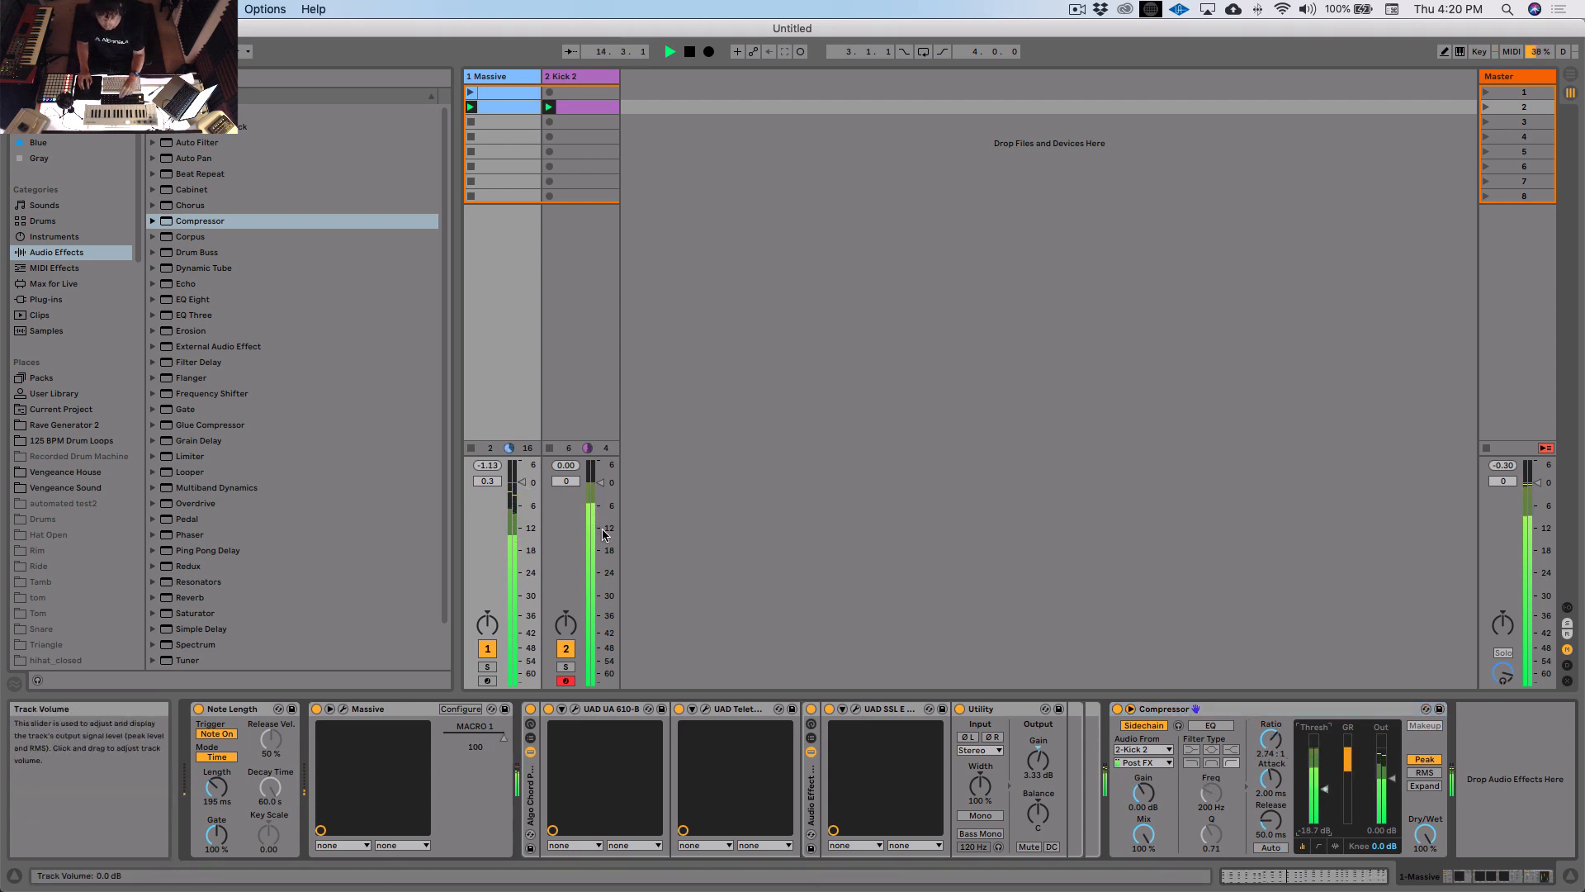
left_click(522, 482)
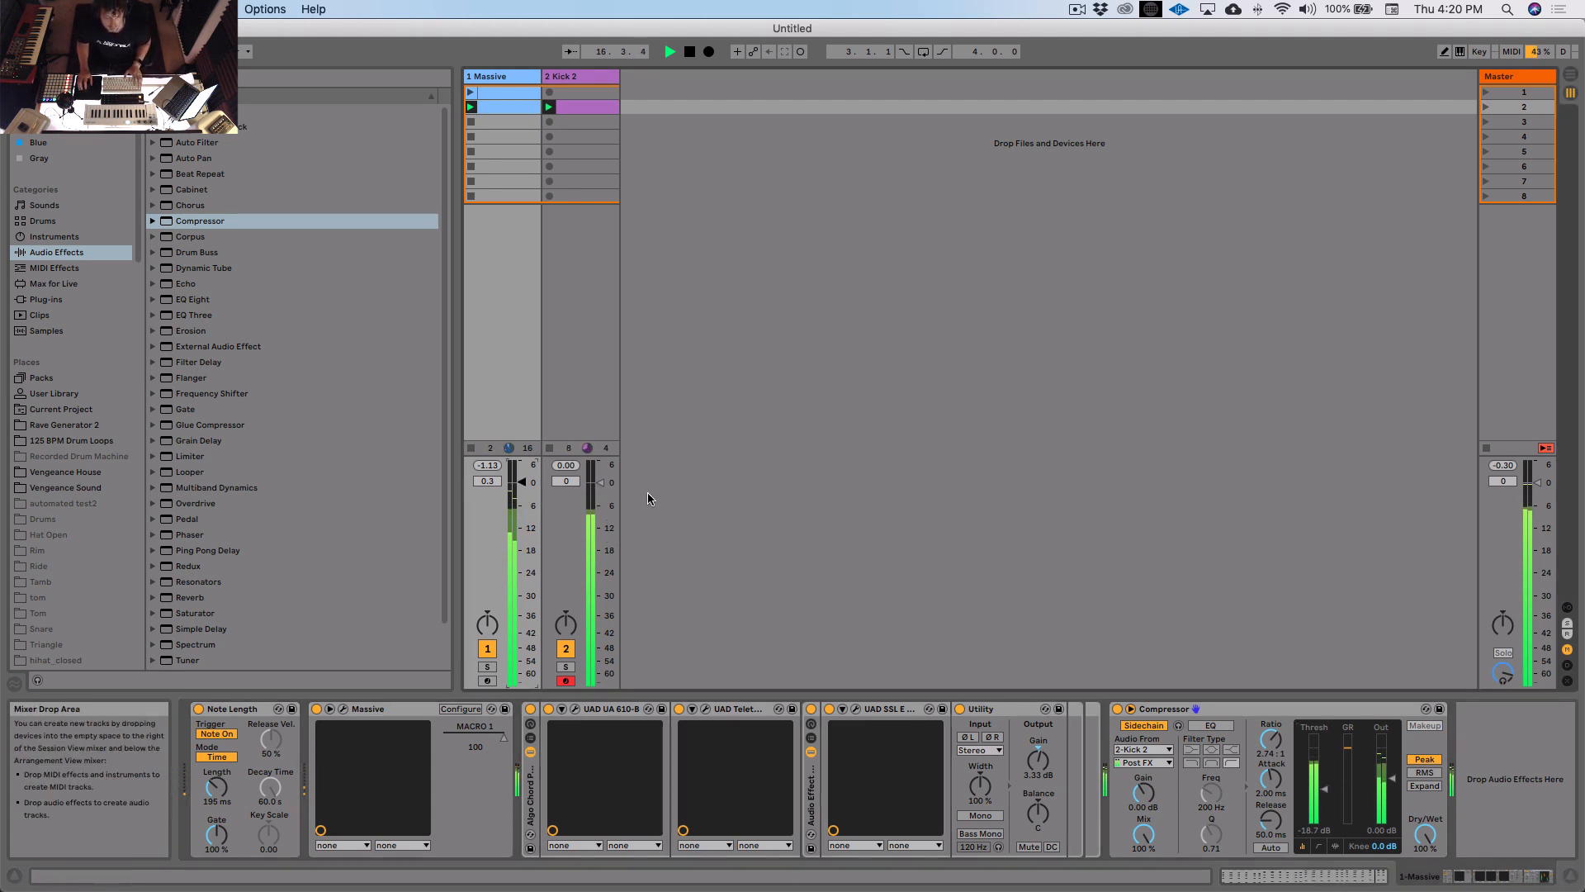
key("space")
Step: Add a MIDI track after Kick 2 and load the Native Instruments Massive plug-in onto it
left_click(581, 77)
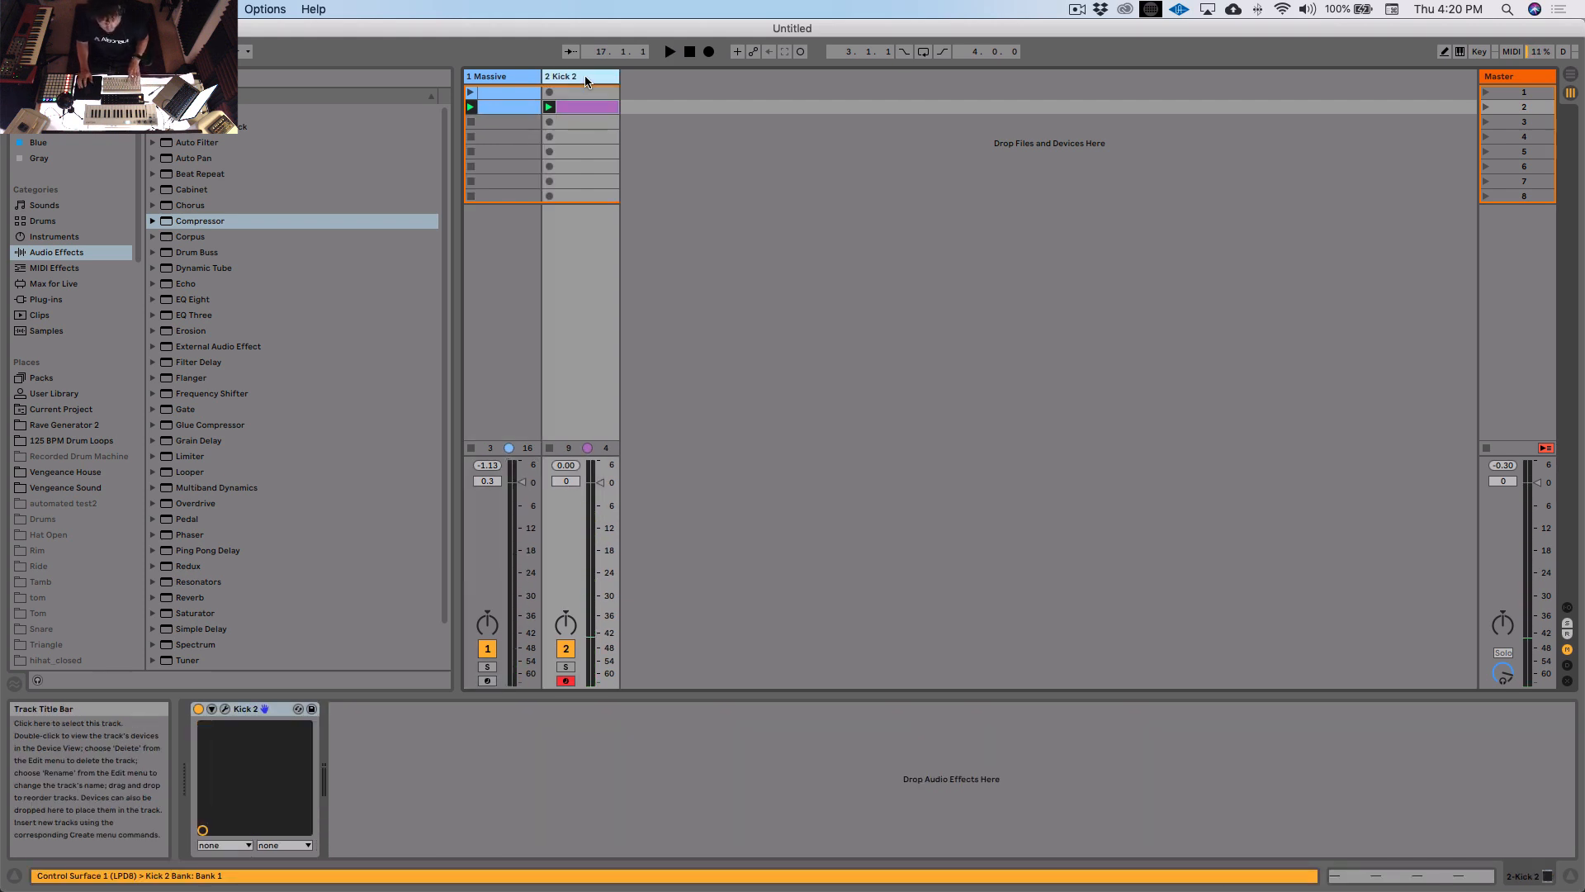
key("super+shift+t")
left_click(46, 299)
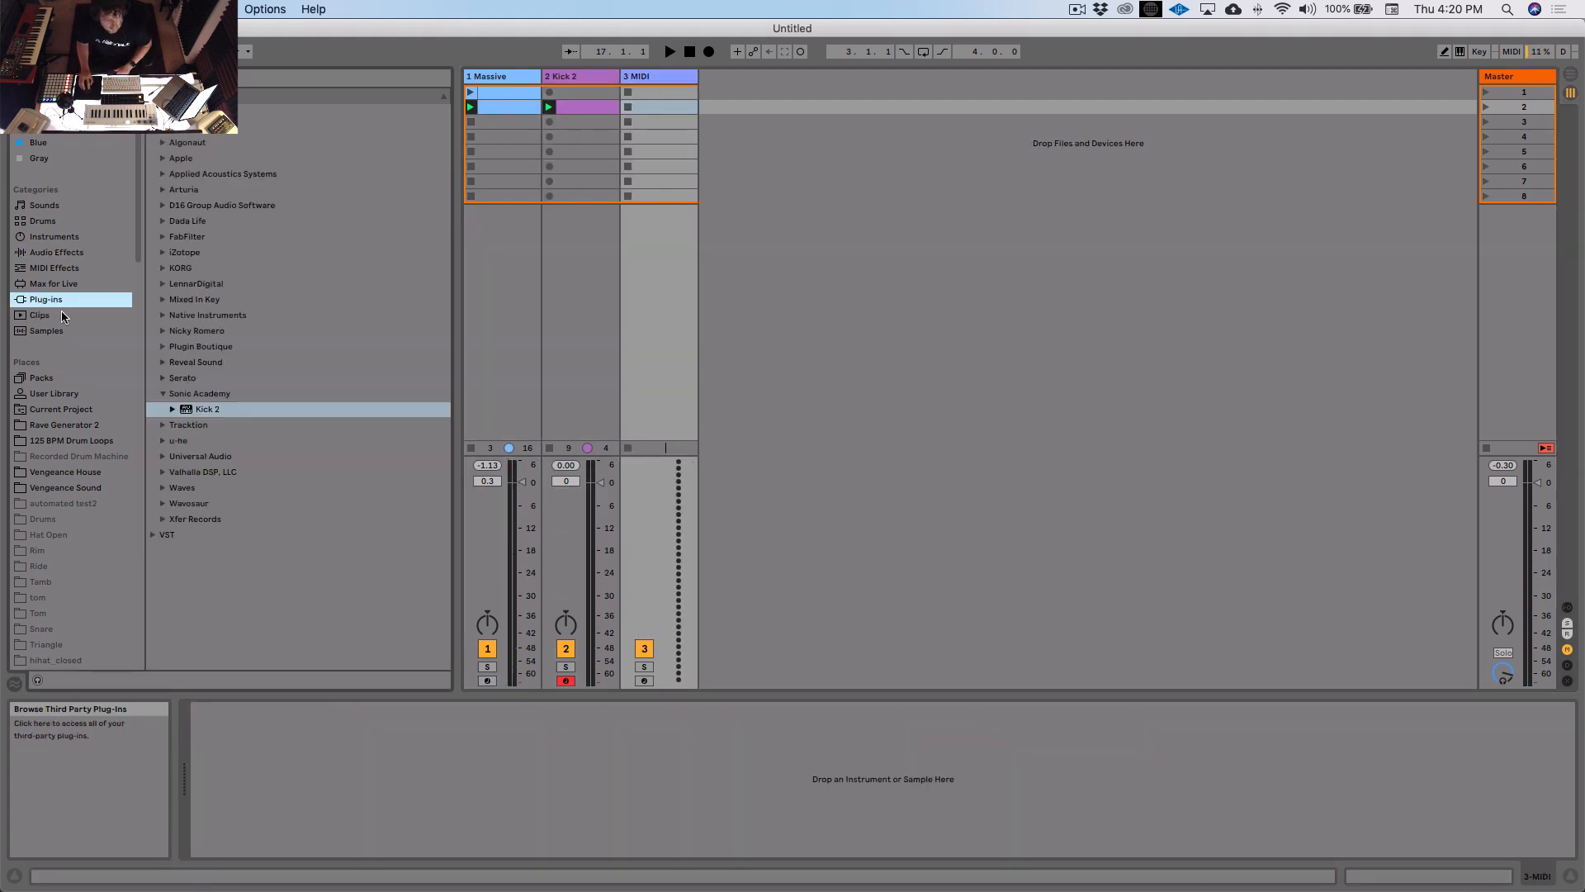
left_click(164, 393)
left_click(163, 314)
scroll(272, 476, "down", 3)
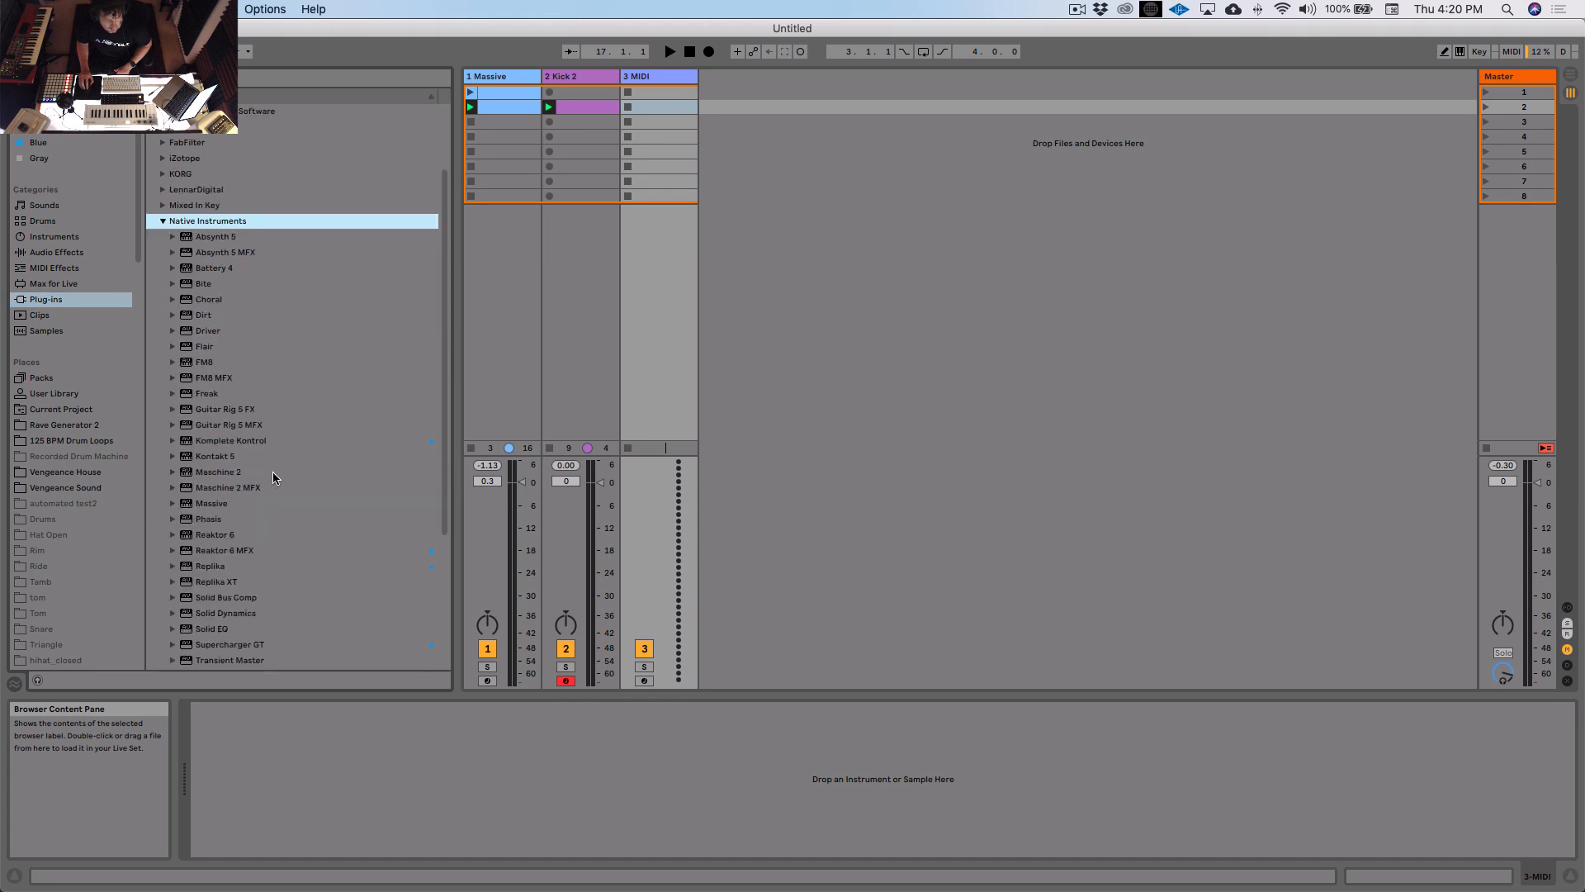
left_click_drag(205, 507, 658, 315)
Step: Load the sound Simple EDM Bass.nmsv from the Epic EDM Chords folder into the new Massive instance and close its window
left_click(916, 221)
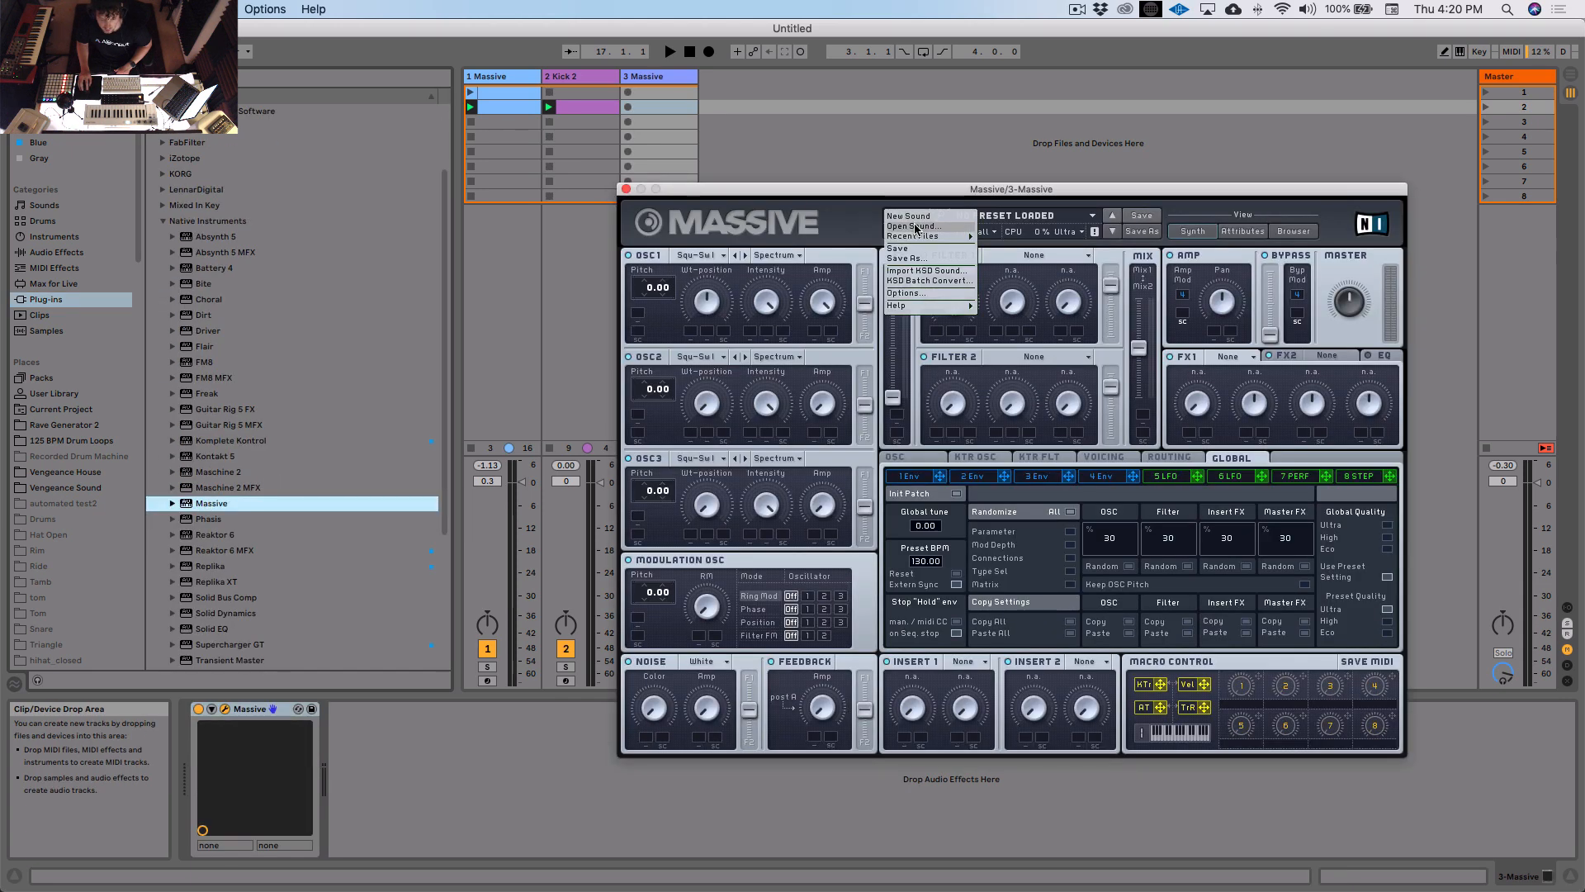
left_click(912, 226)
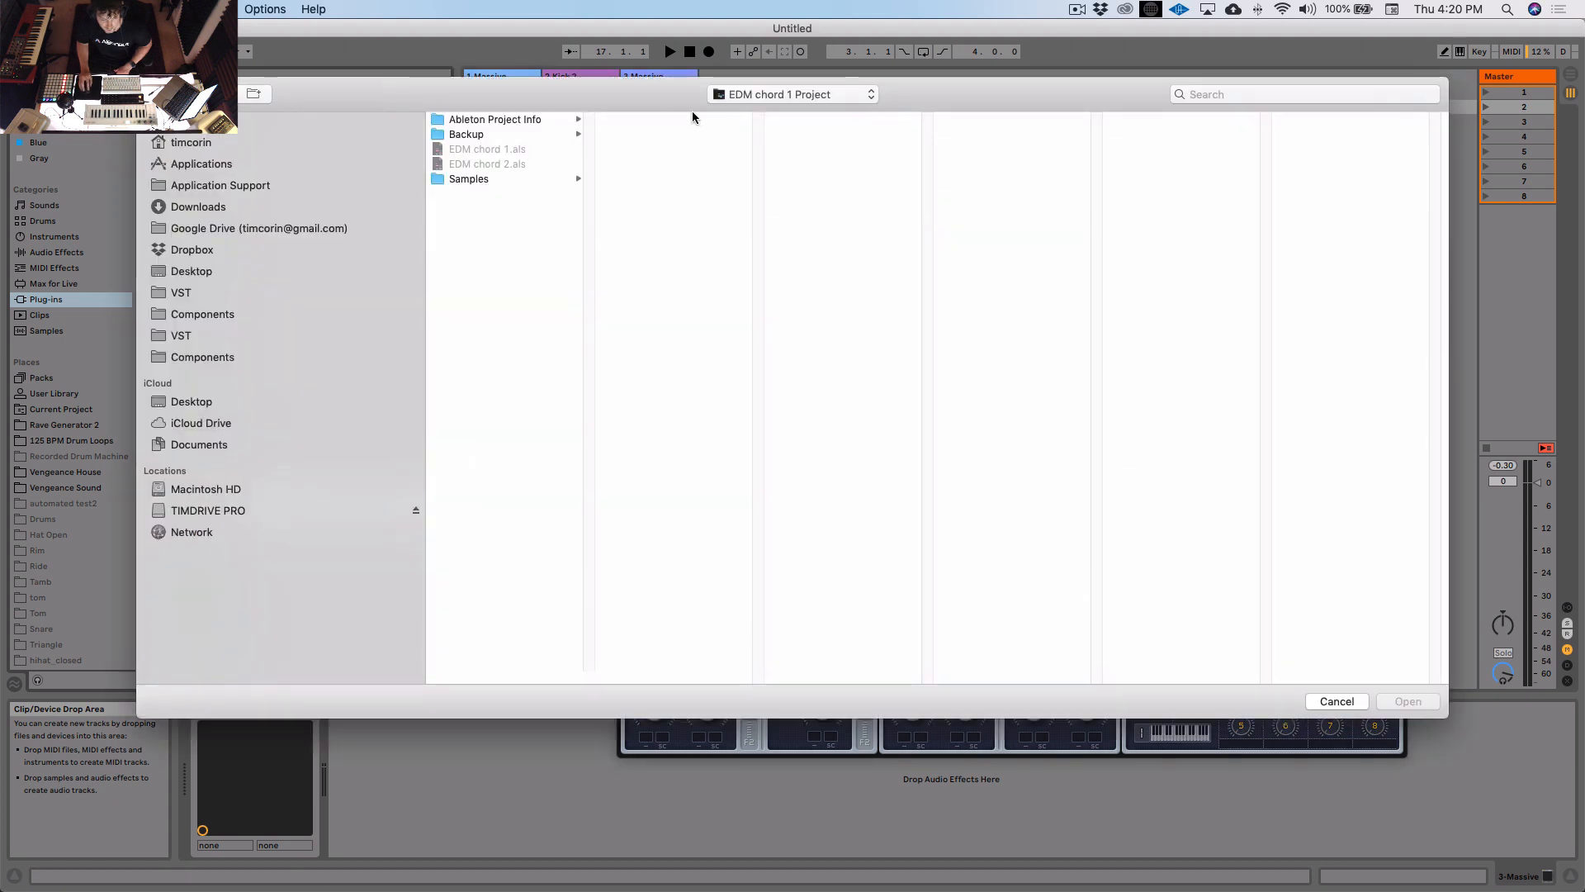
left_click(744, 98)
left_click(756, 113)
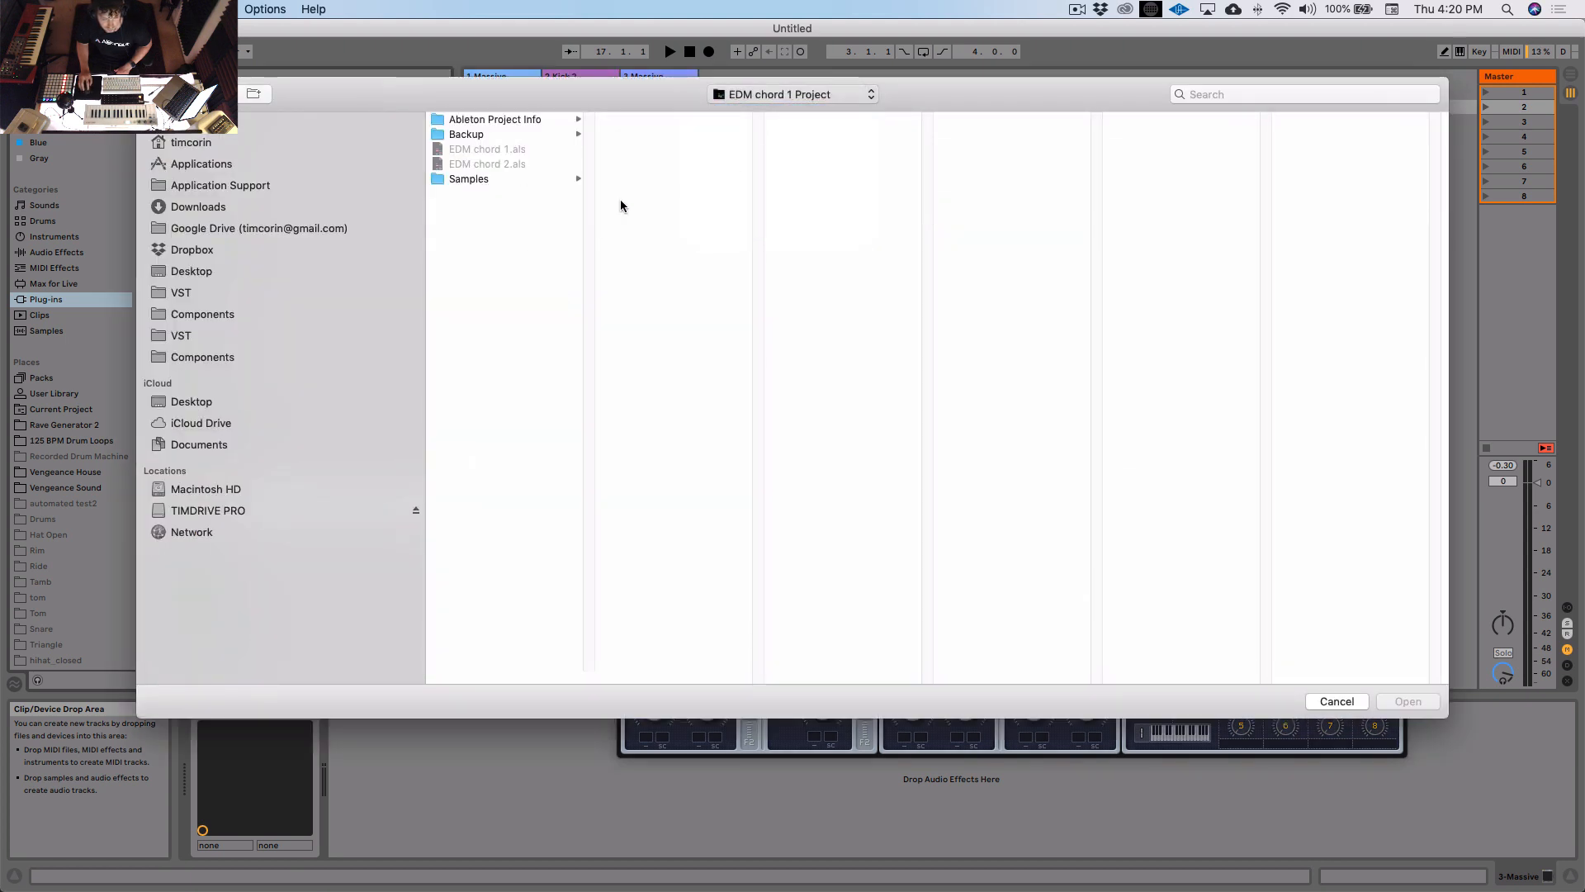
left_click(643, 135)
left_click(1397, 701)
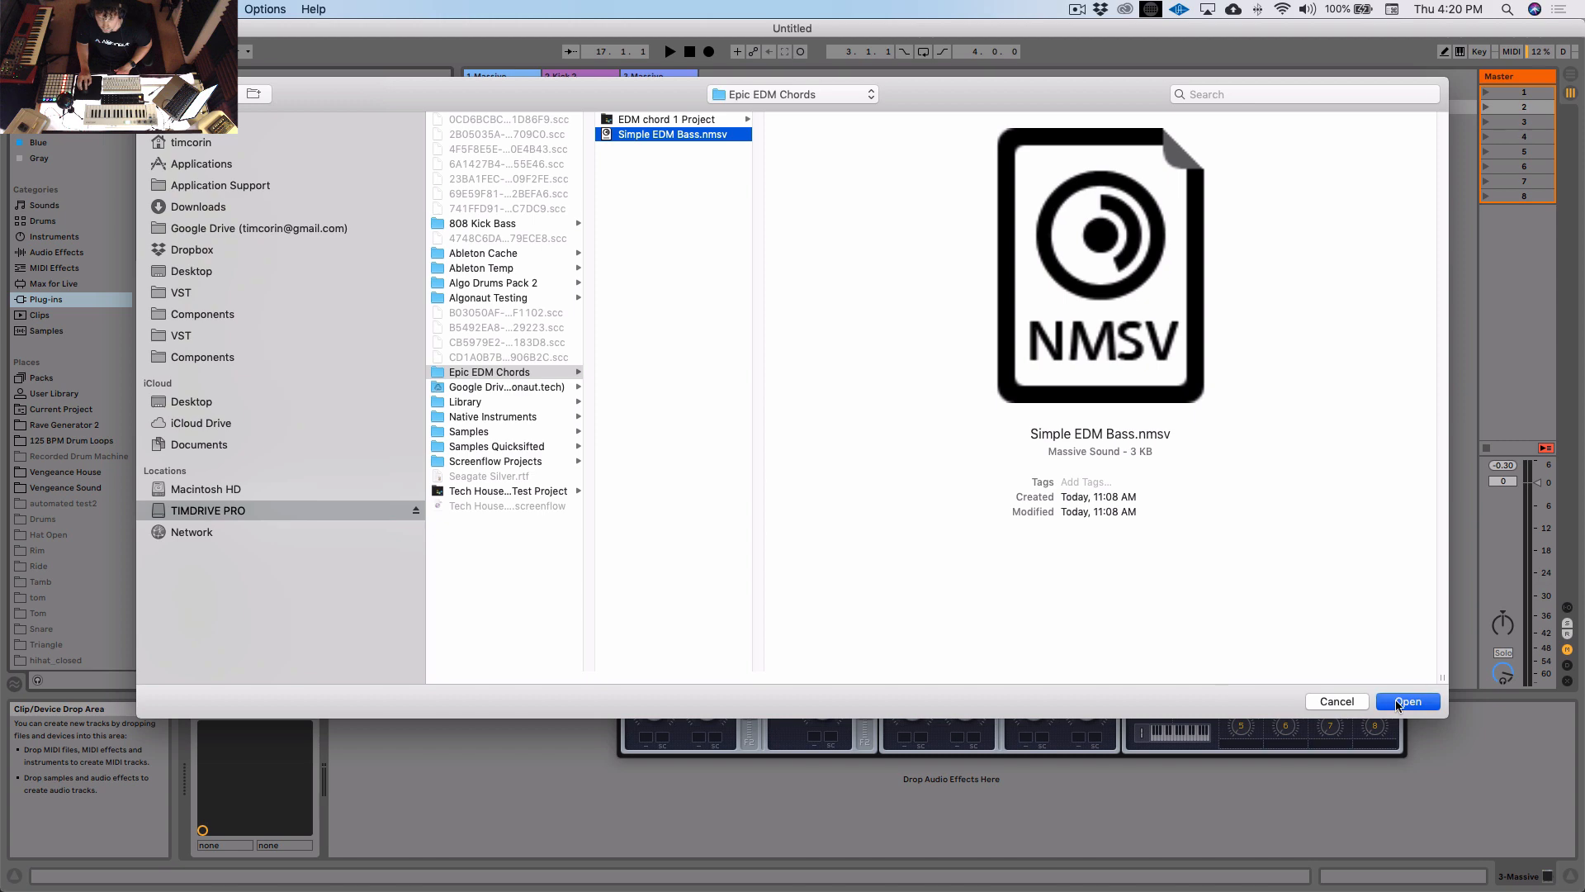
left_click_drag(1106, 192, 1108, 191)
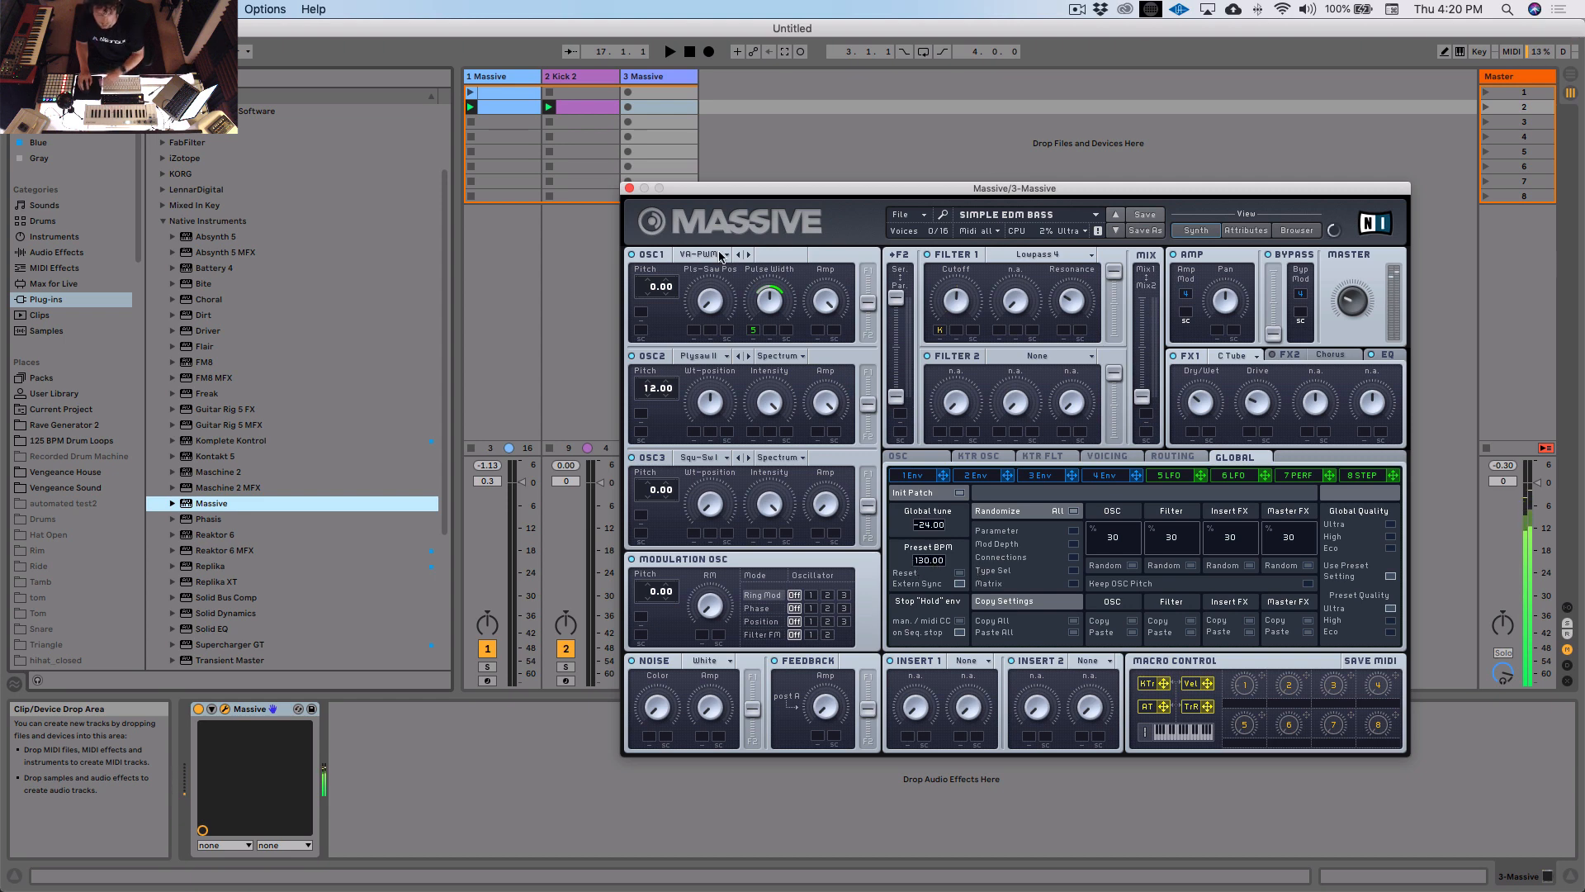
left_click(629, 188)
Step: Open the chord clip in the first slot of the Massive chord track and deactivate it
left_click(499, 91)
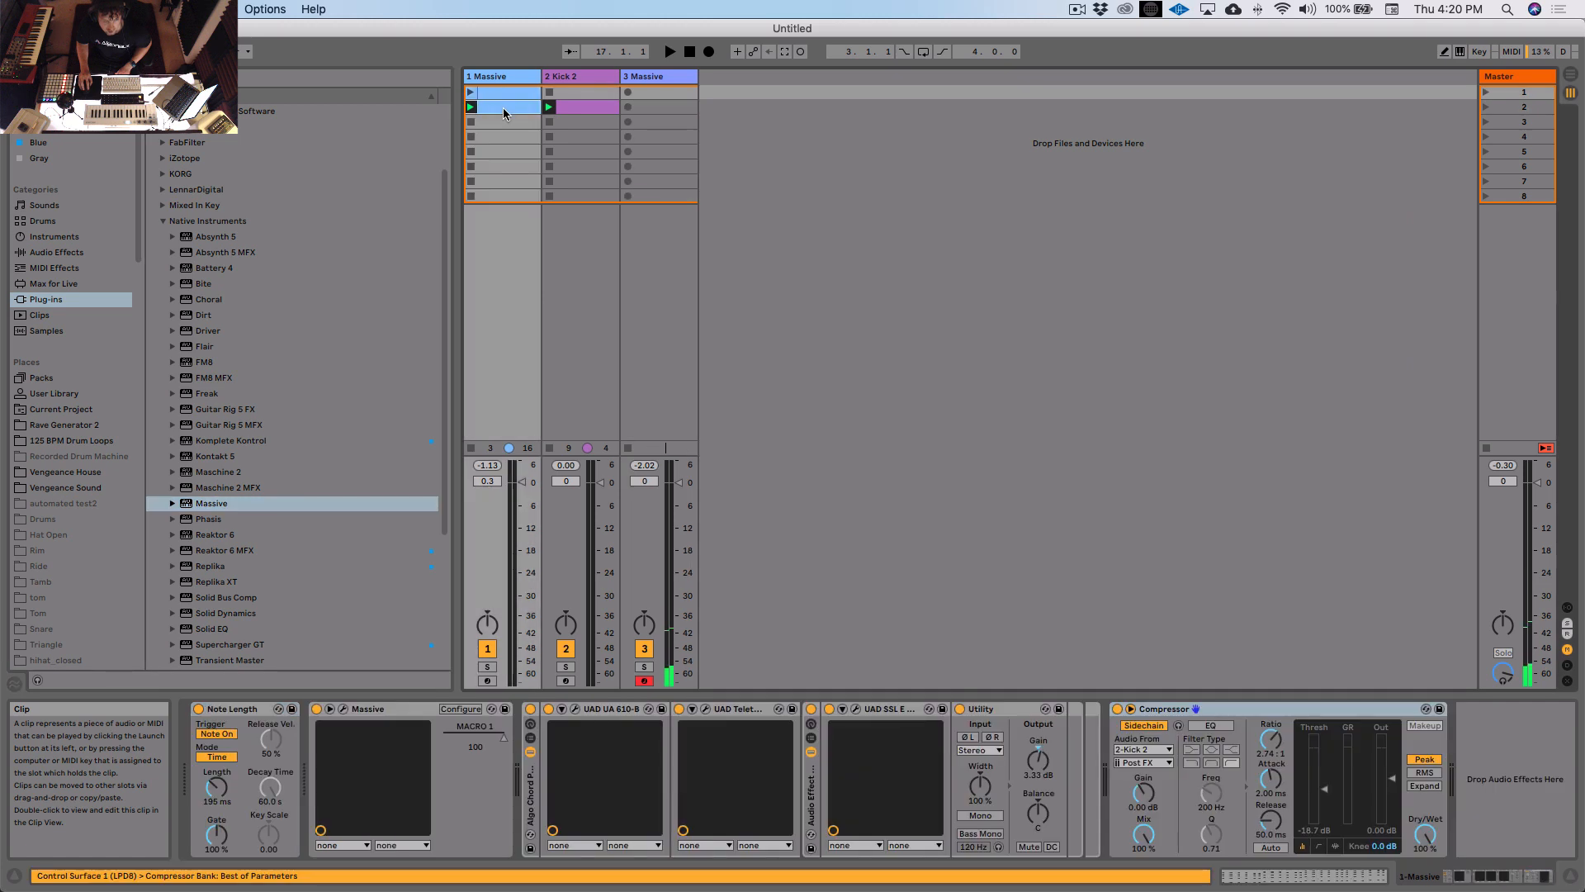
left_click(502, 108)
double_click(499, 94)
left_click_drag(720, 589, 737, 314)
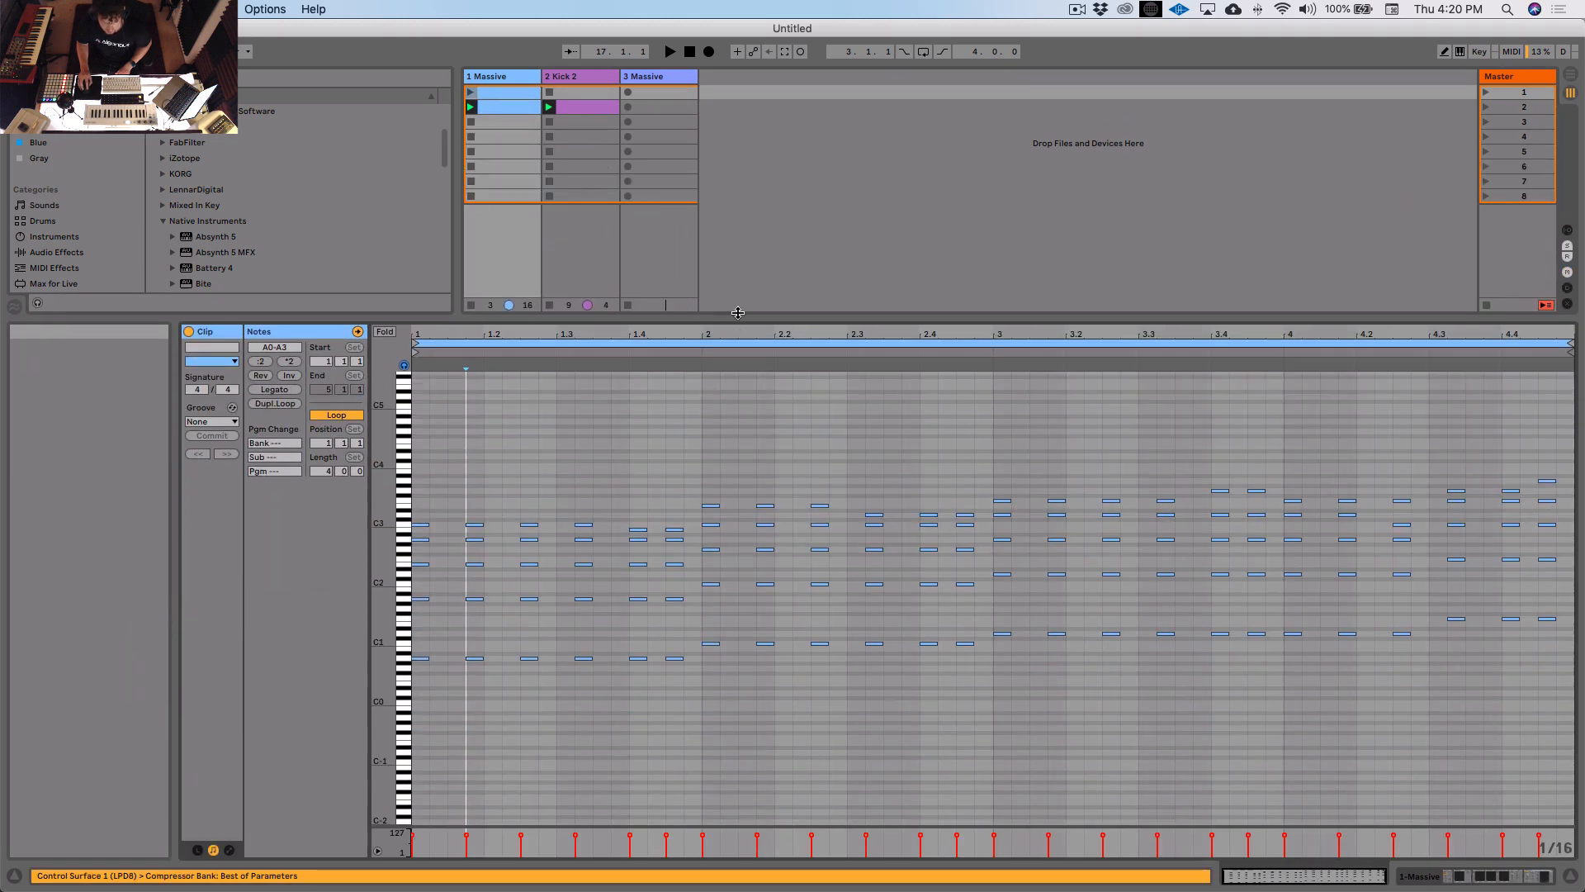
left_click(739, 465)
key("super+a")
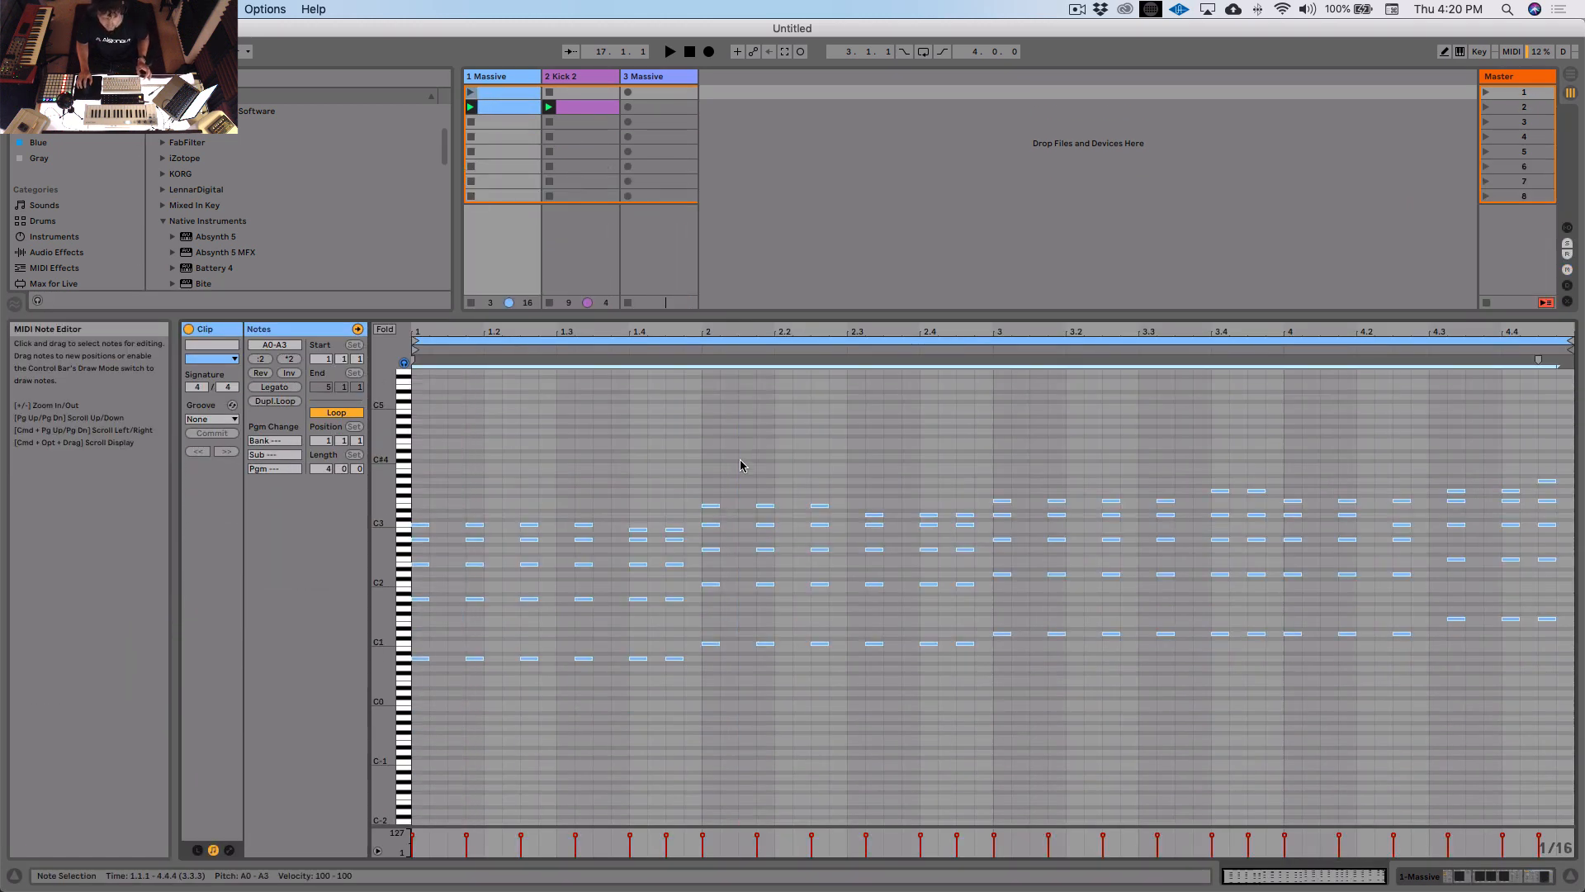
left_click(504, 108)
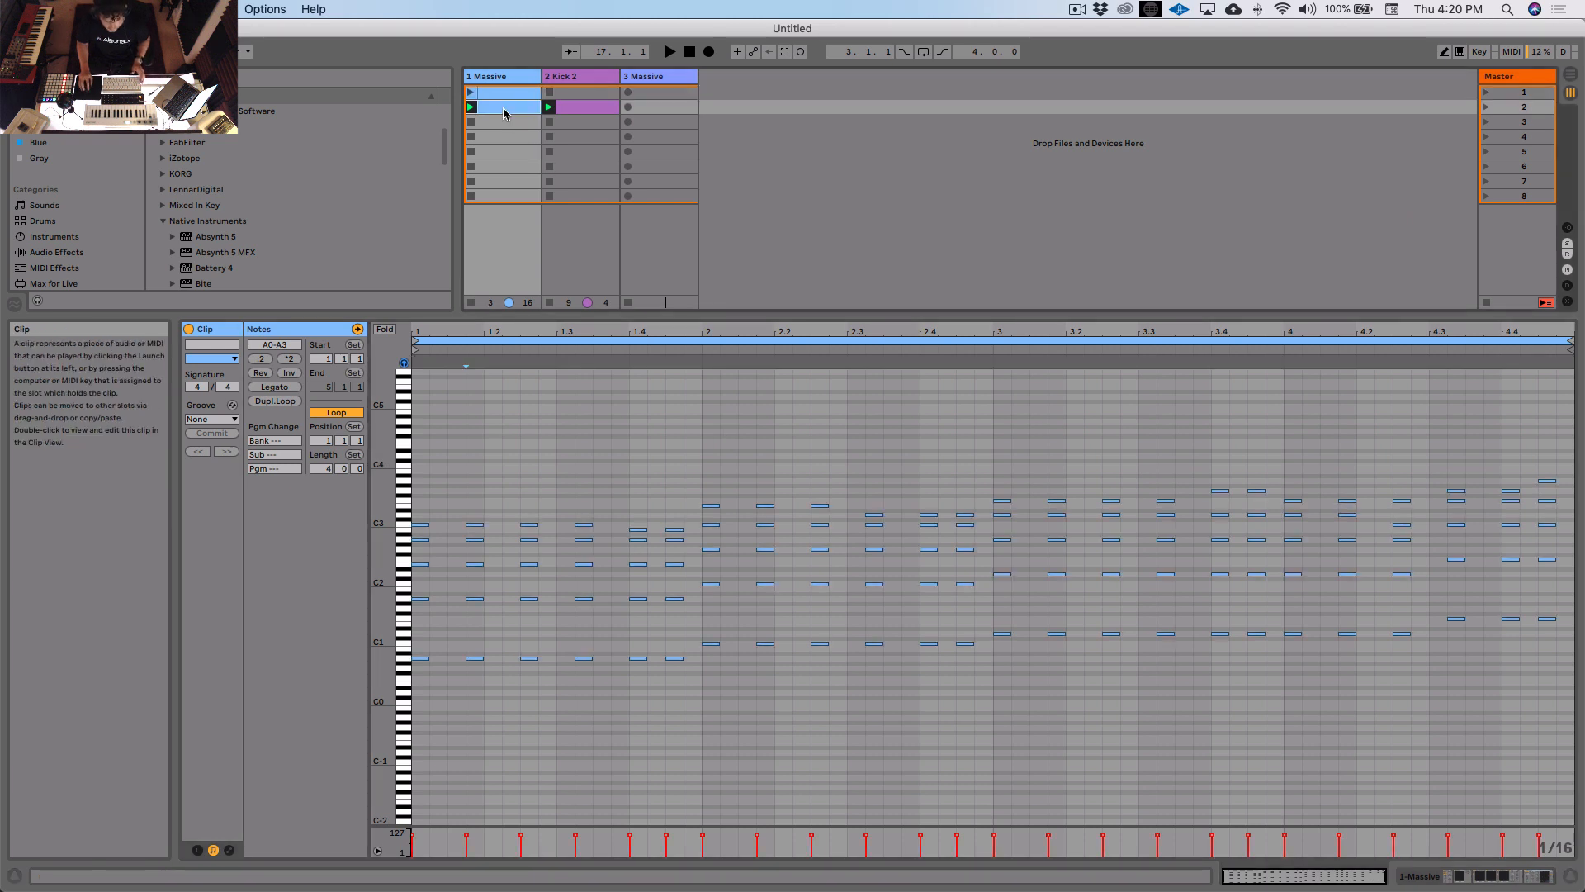
left_click(499, 97)
key("0")
left_click(583, 457)
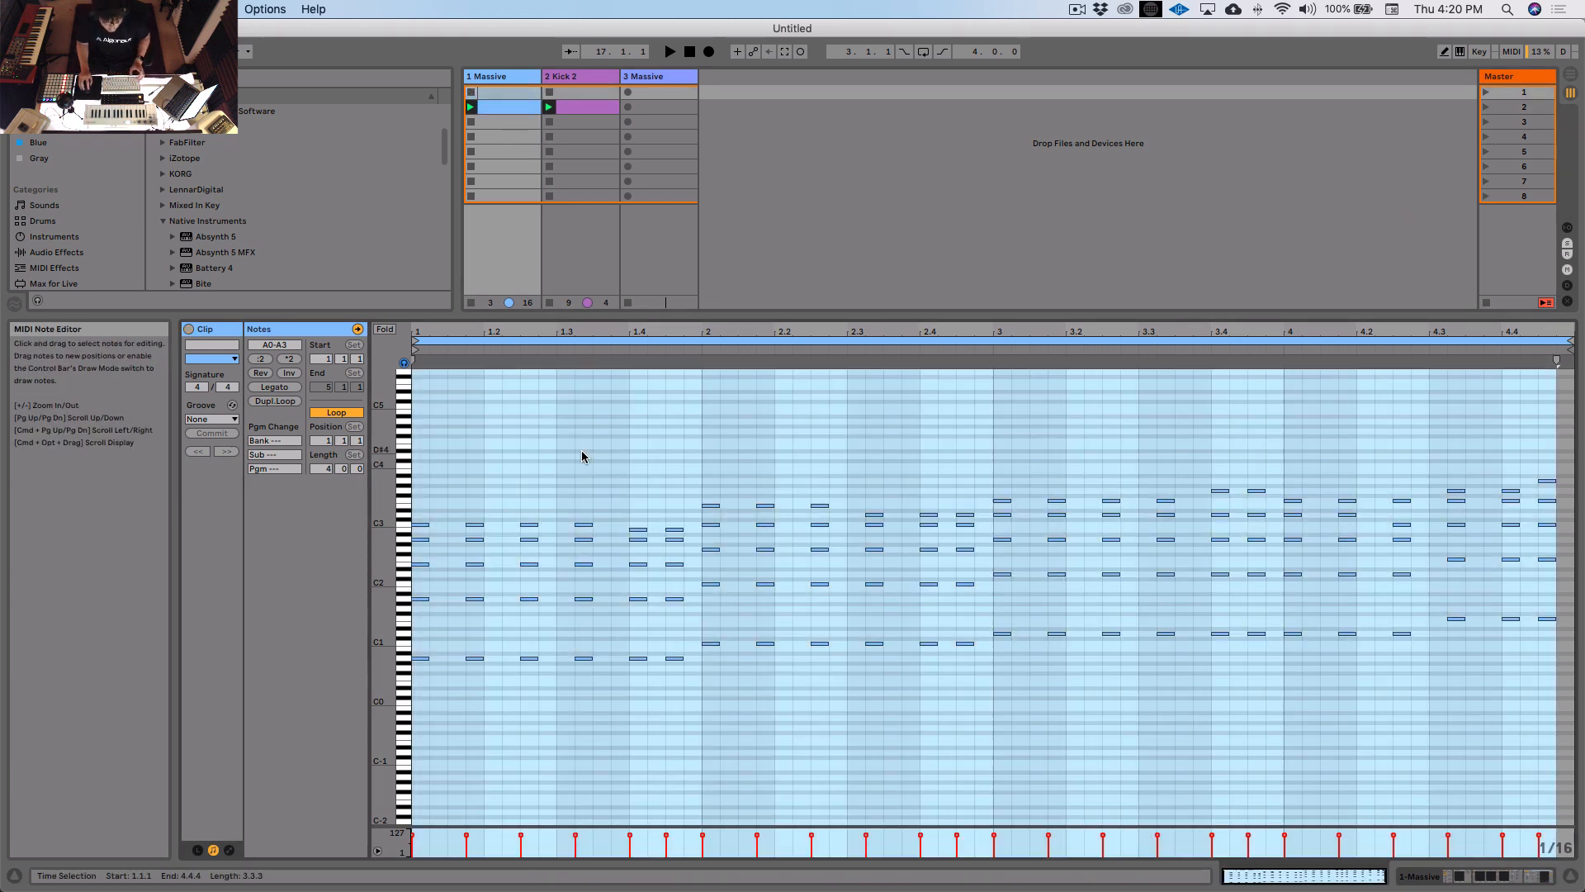
key("super+a")
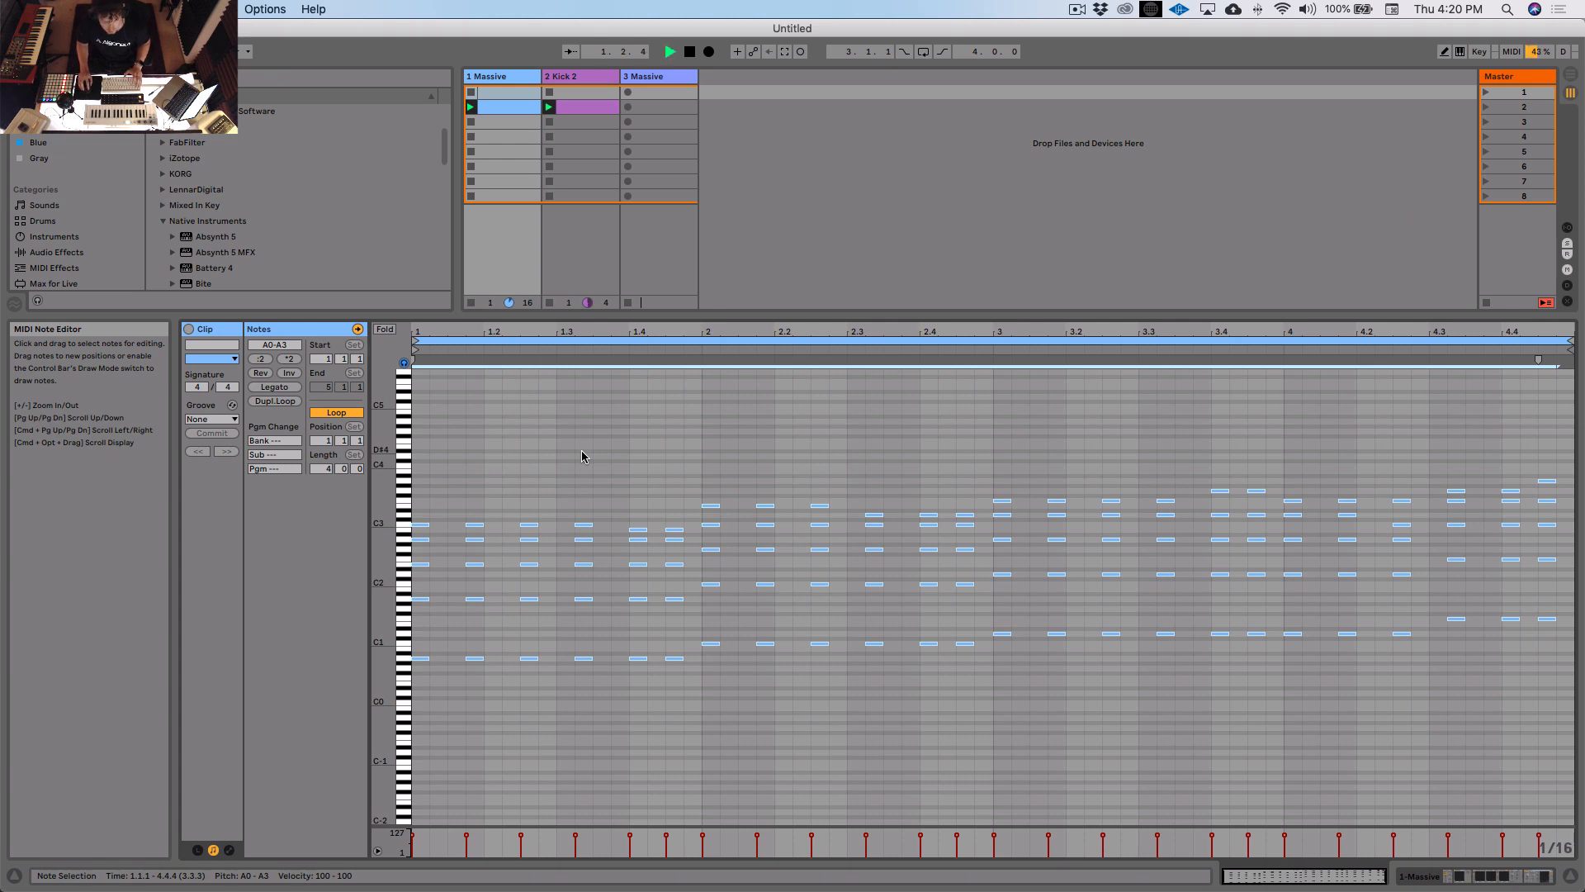
Step: Transpose all notes of the chord clip in the second slot up two semitones and play it back
left_click_drag(570, 315, 570, 488)
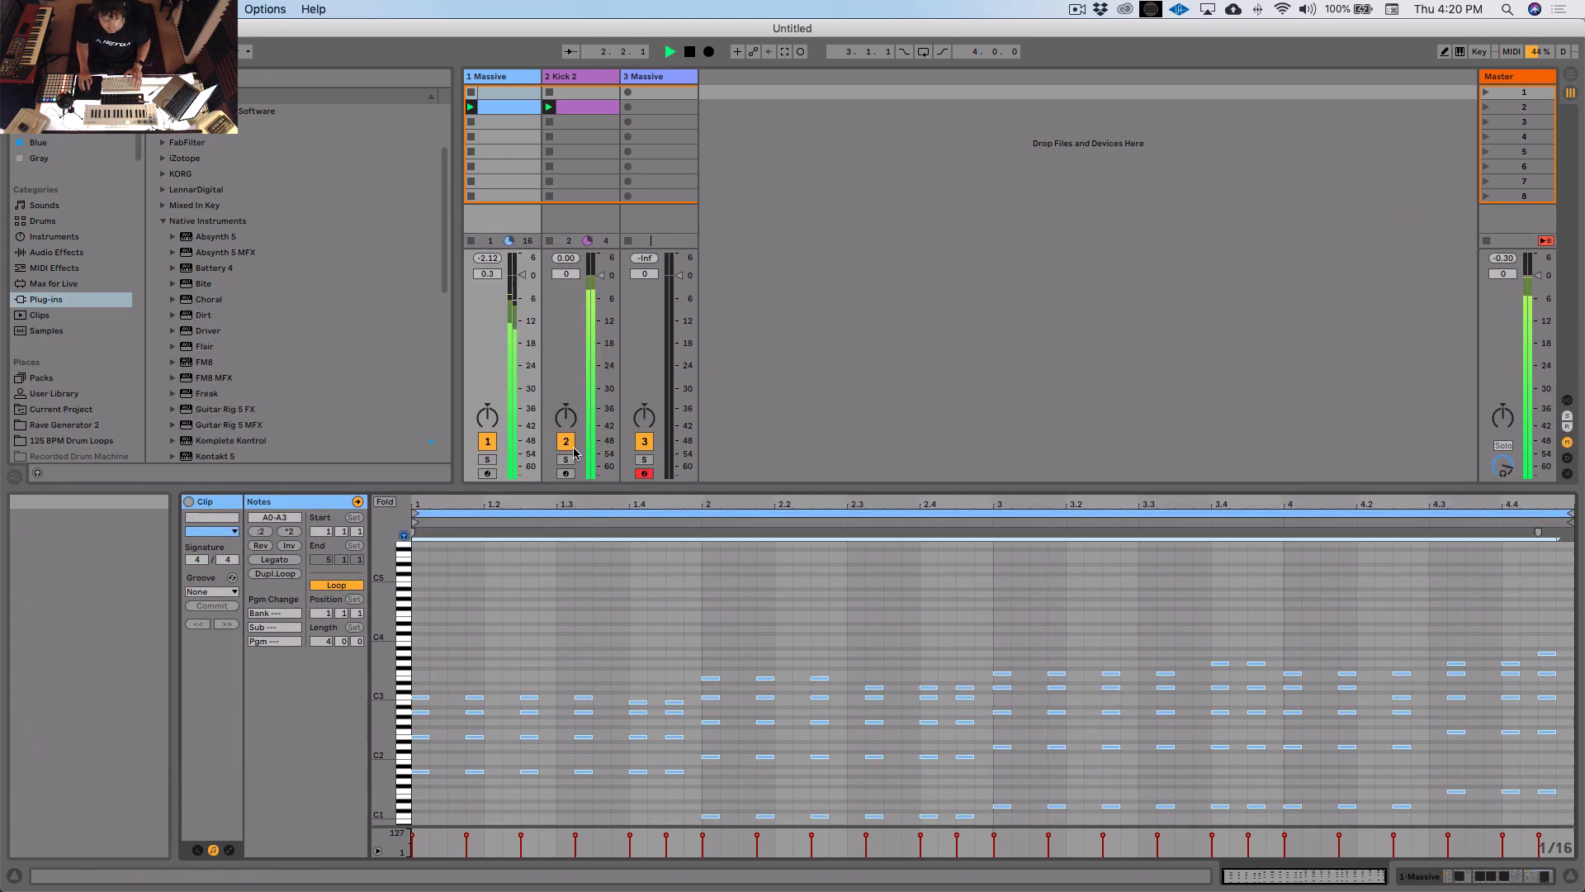
left_click(499, 108)
left_click_drag(958, 487, 953, 320)
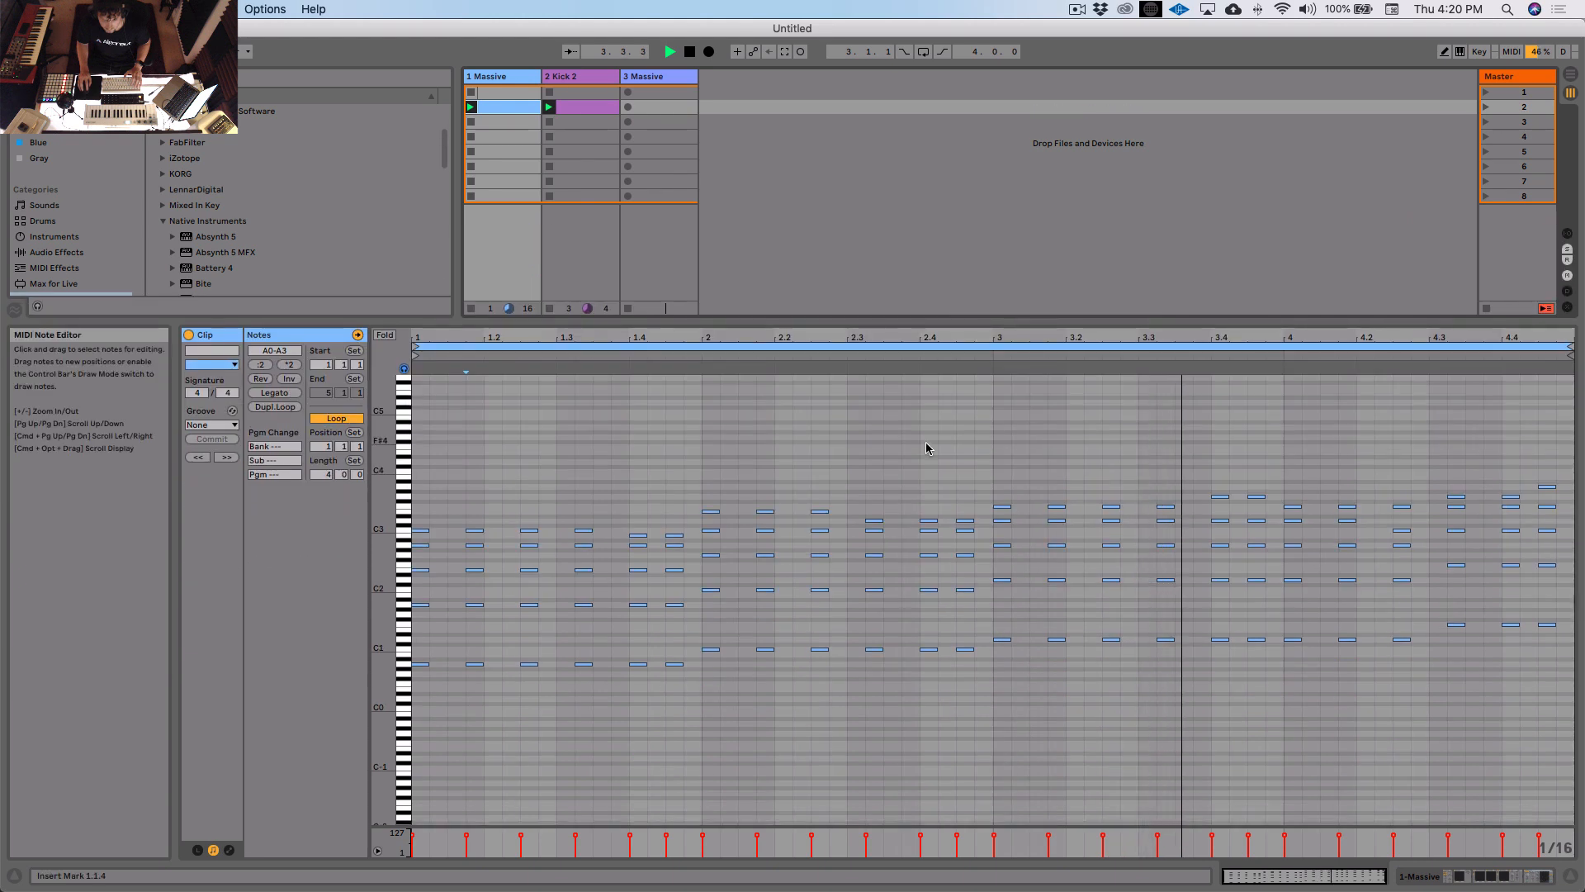
left_click(926, 448)
key("super+a")
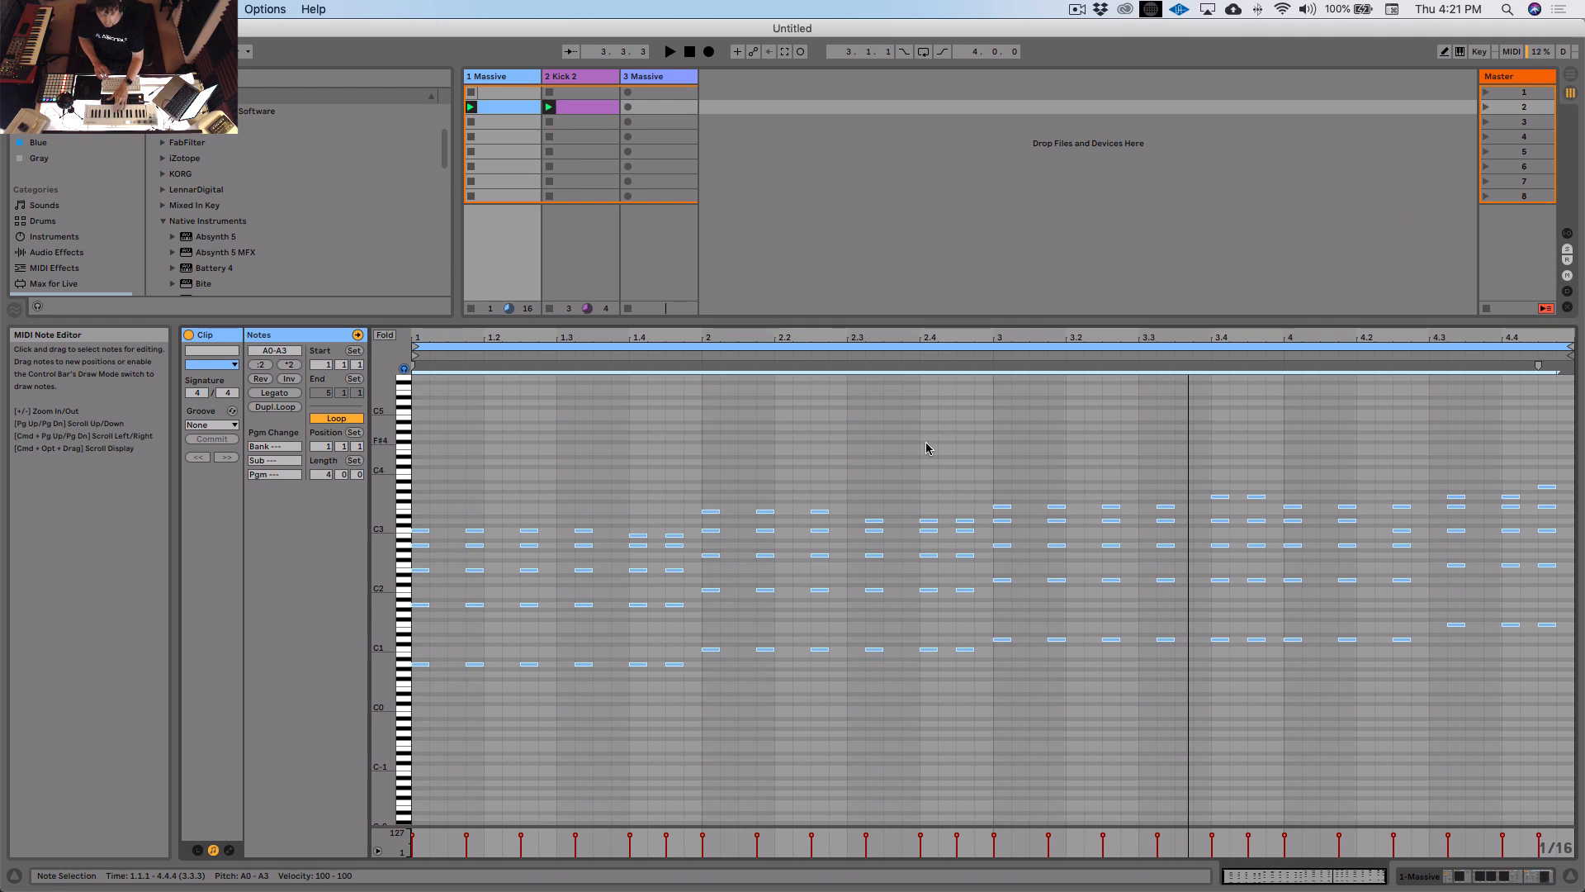
key("Up")
key("Up")
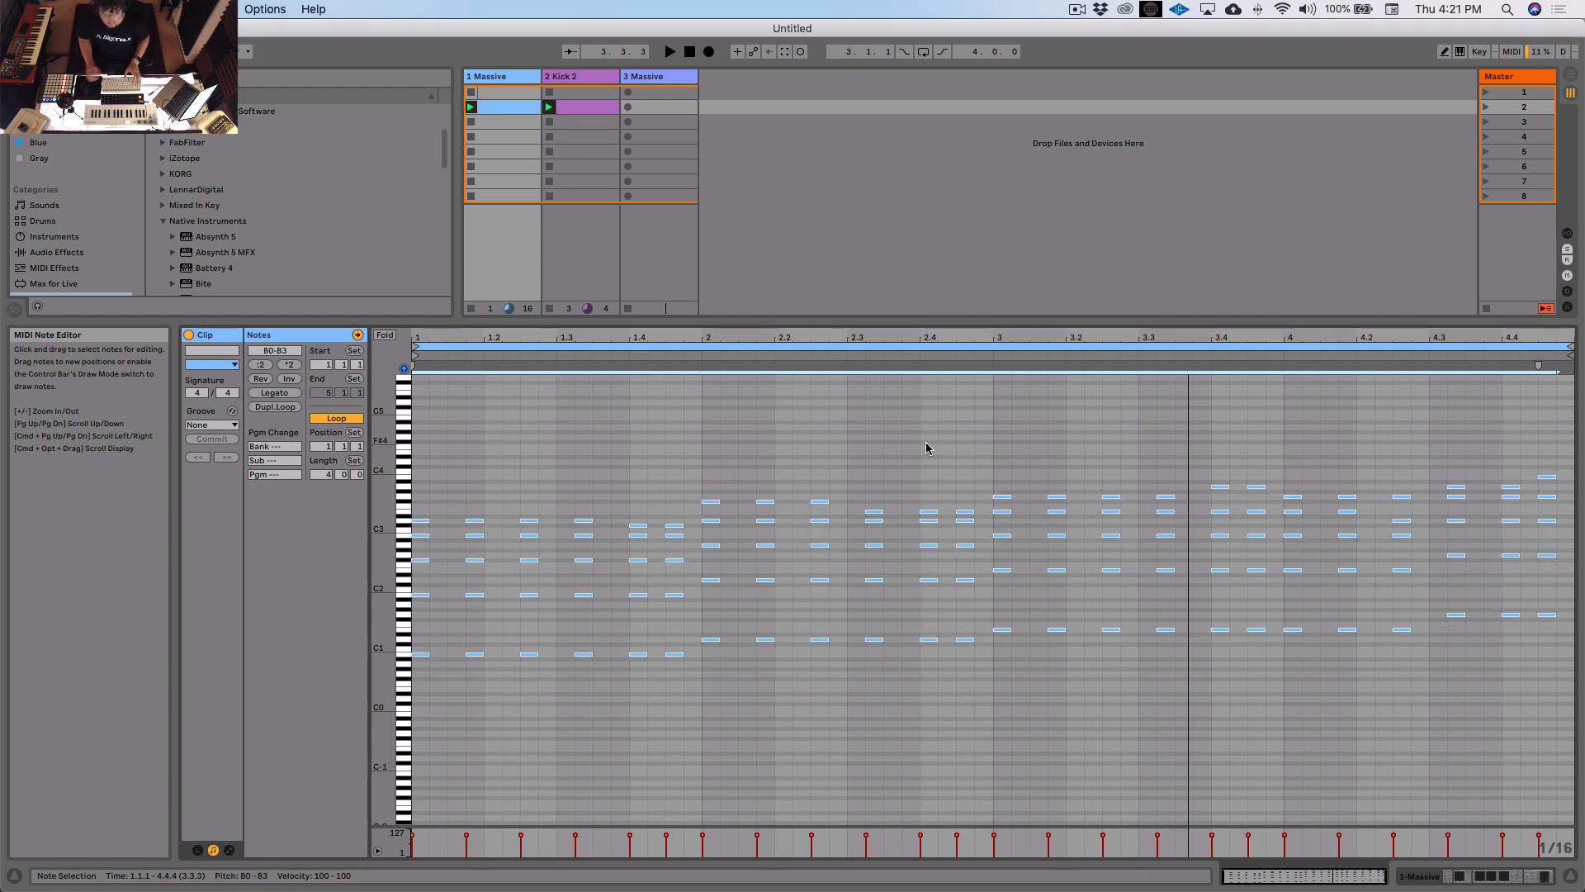
key("space")
left_click(927, 449)
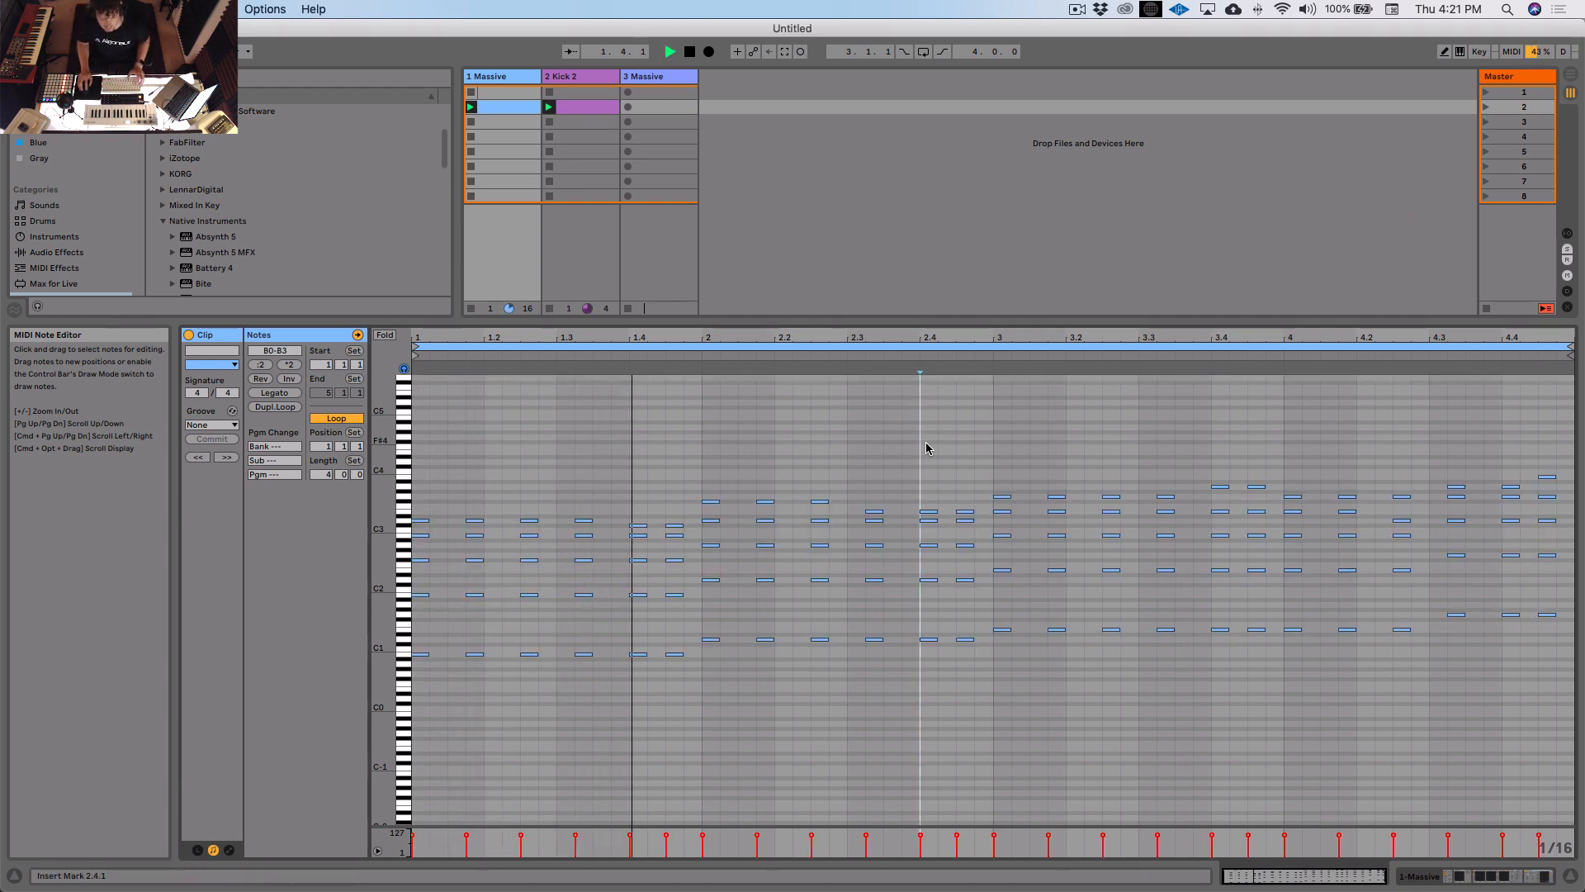
left_click(994, 455)
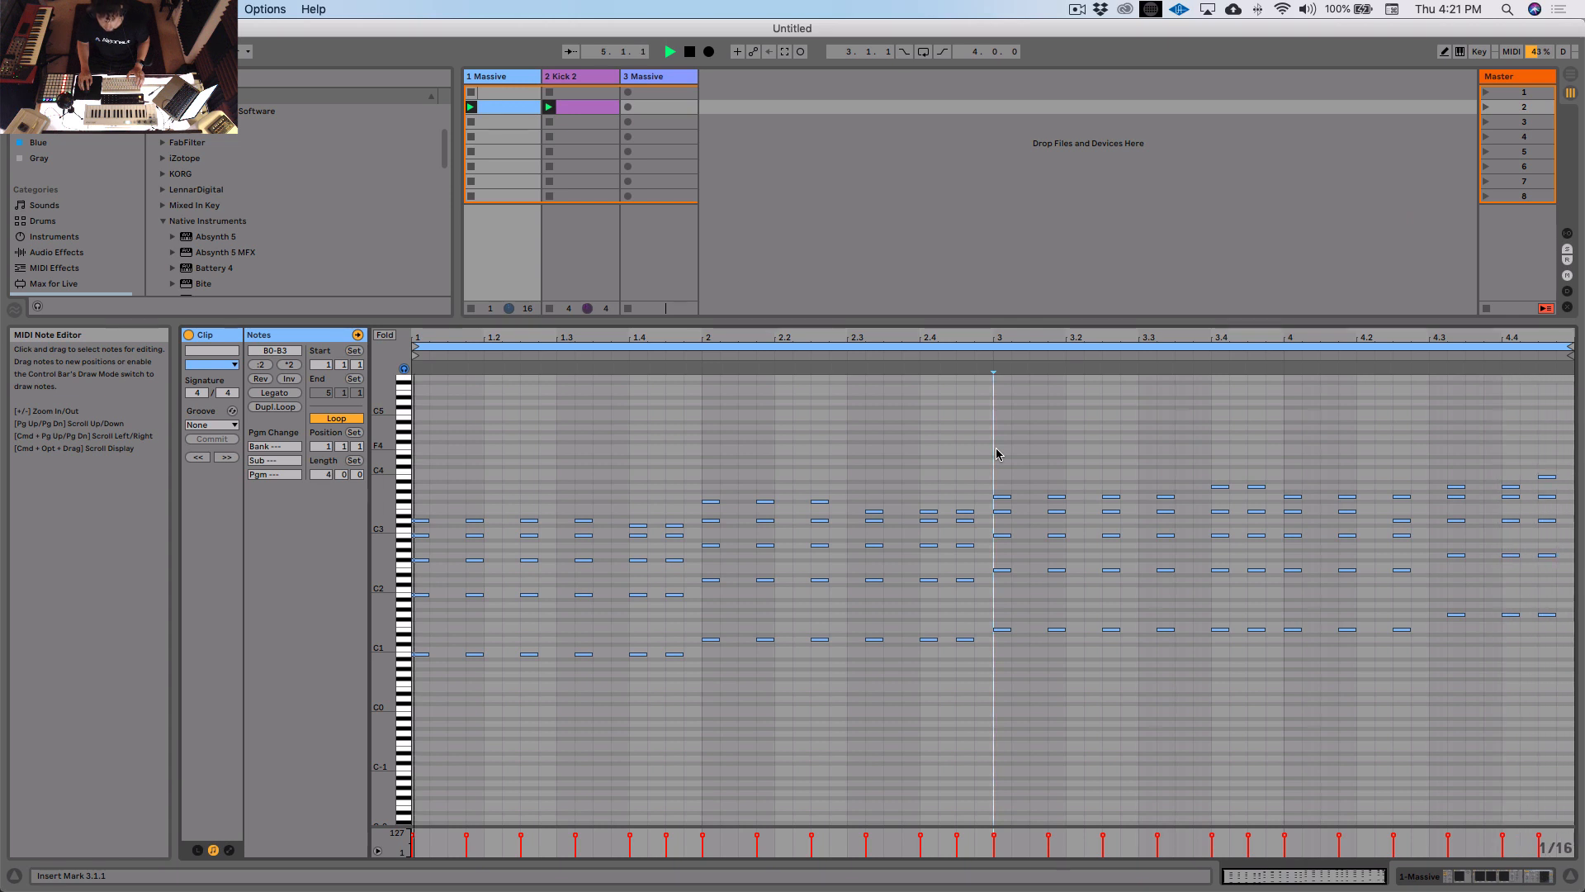
Step: Move the Kick 2 track ahead of the Massive chord track
left_click_drag(875, 321, 874, 417)
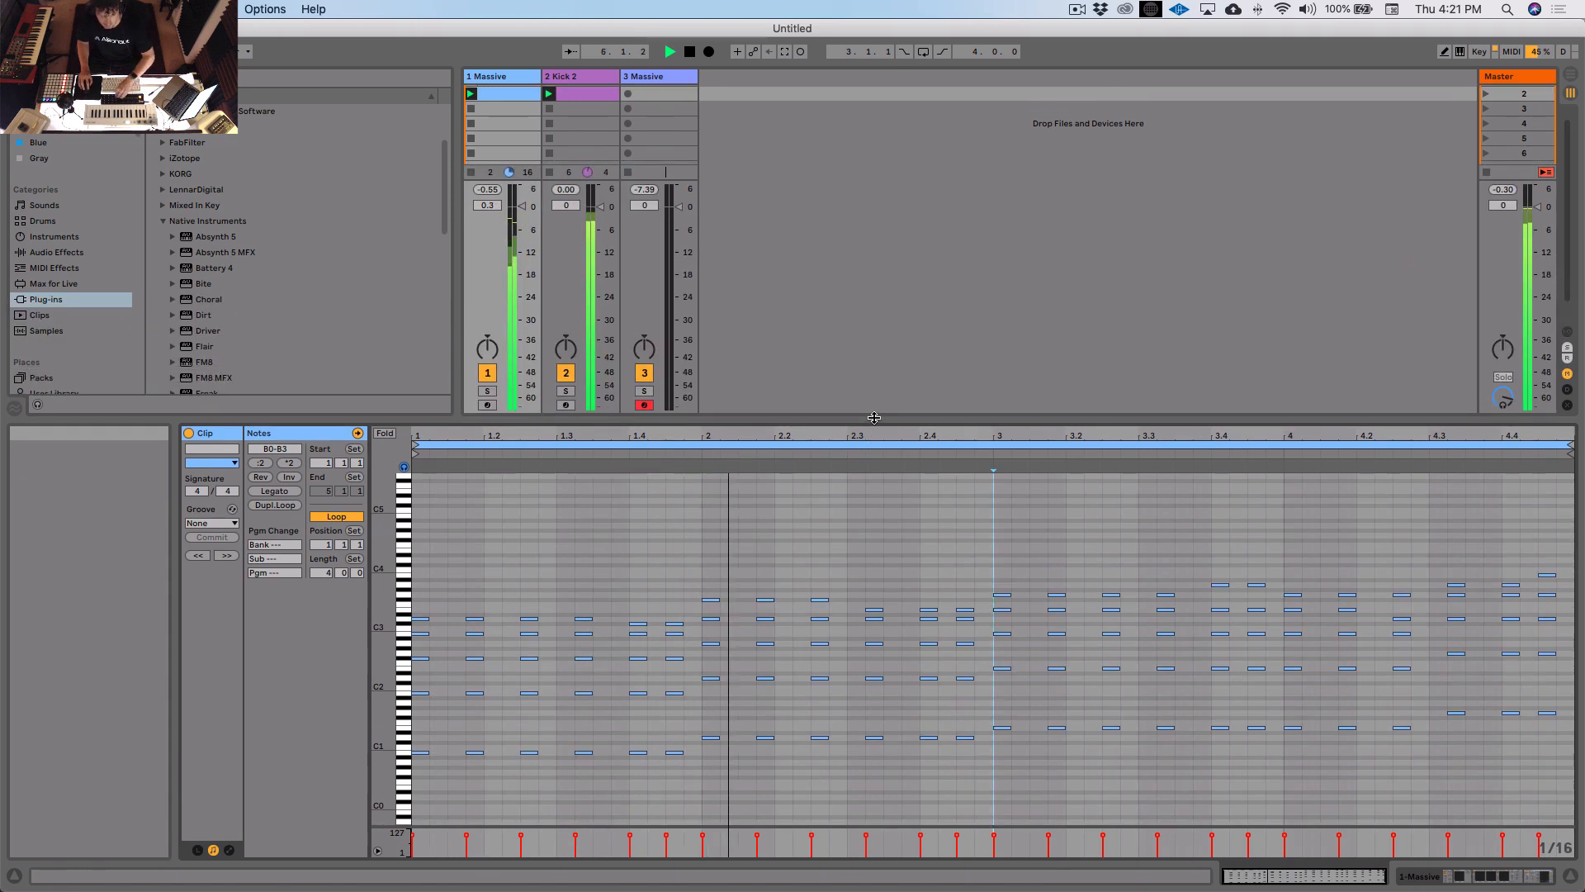
left_click(580, 93)
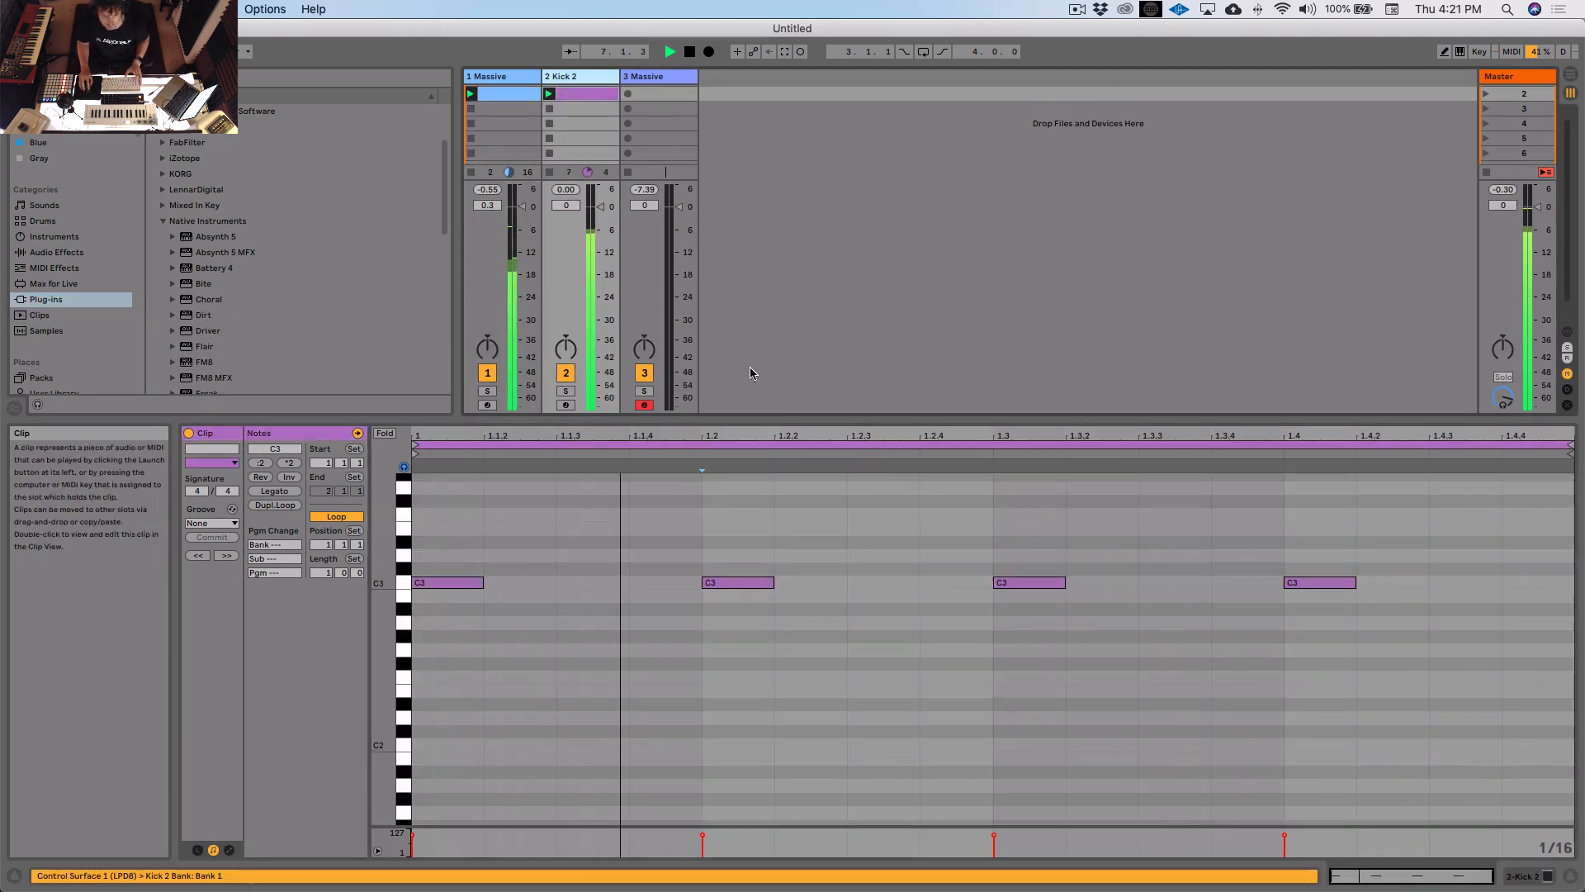
left_click_drag(751, 418, 747, 666)
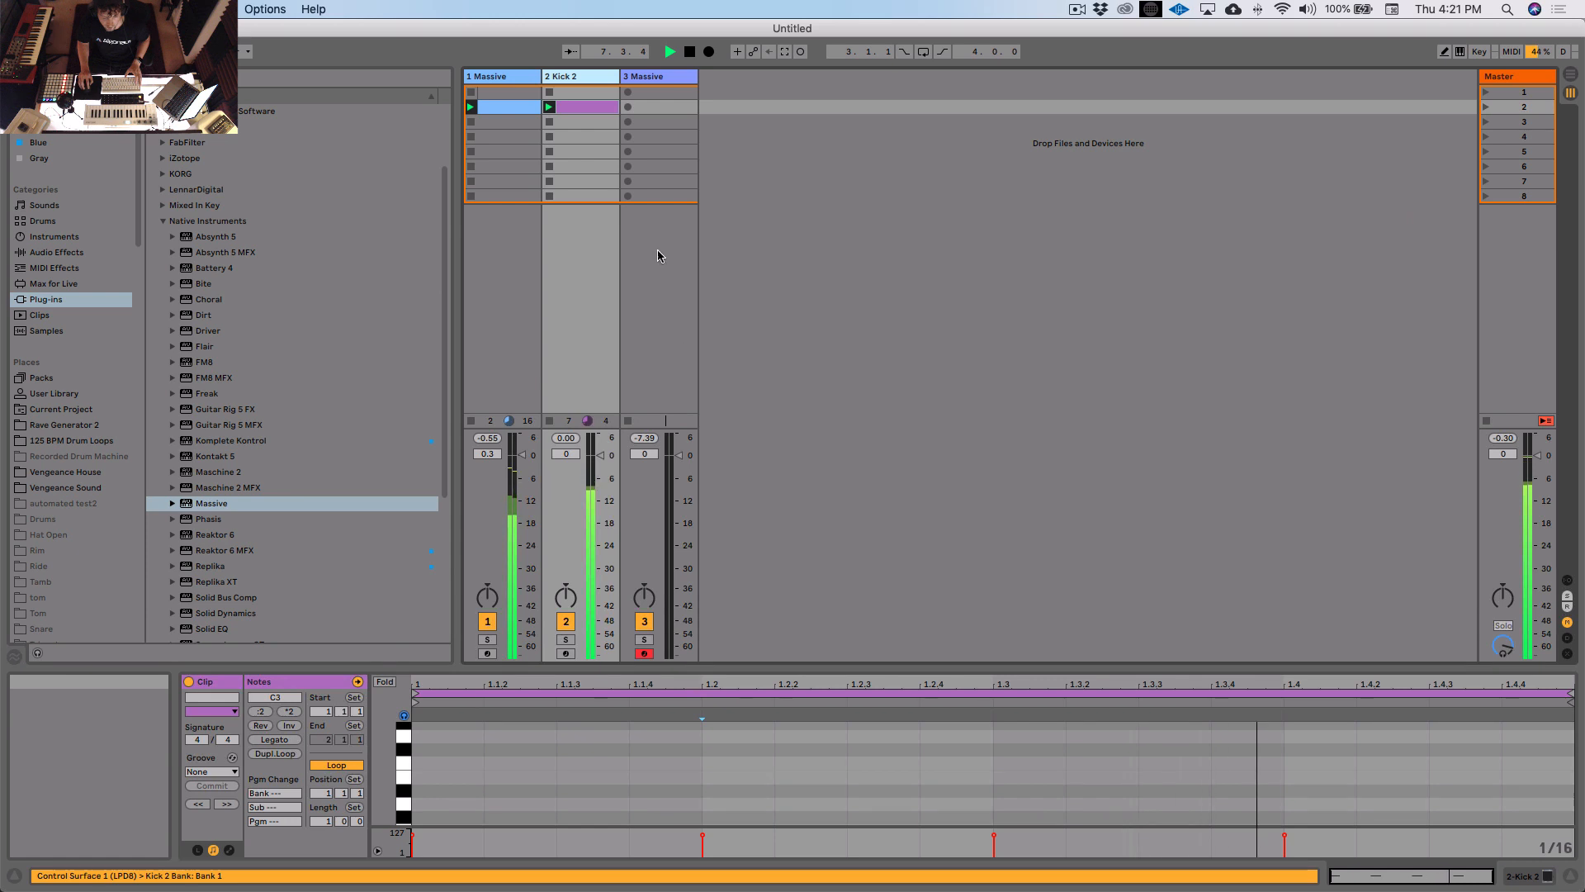
left_click(663, 76)
left_click(586, 95)
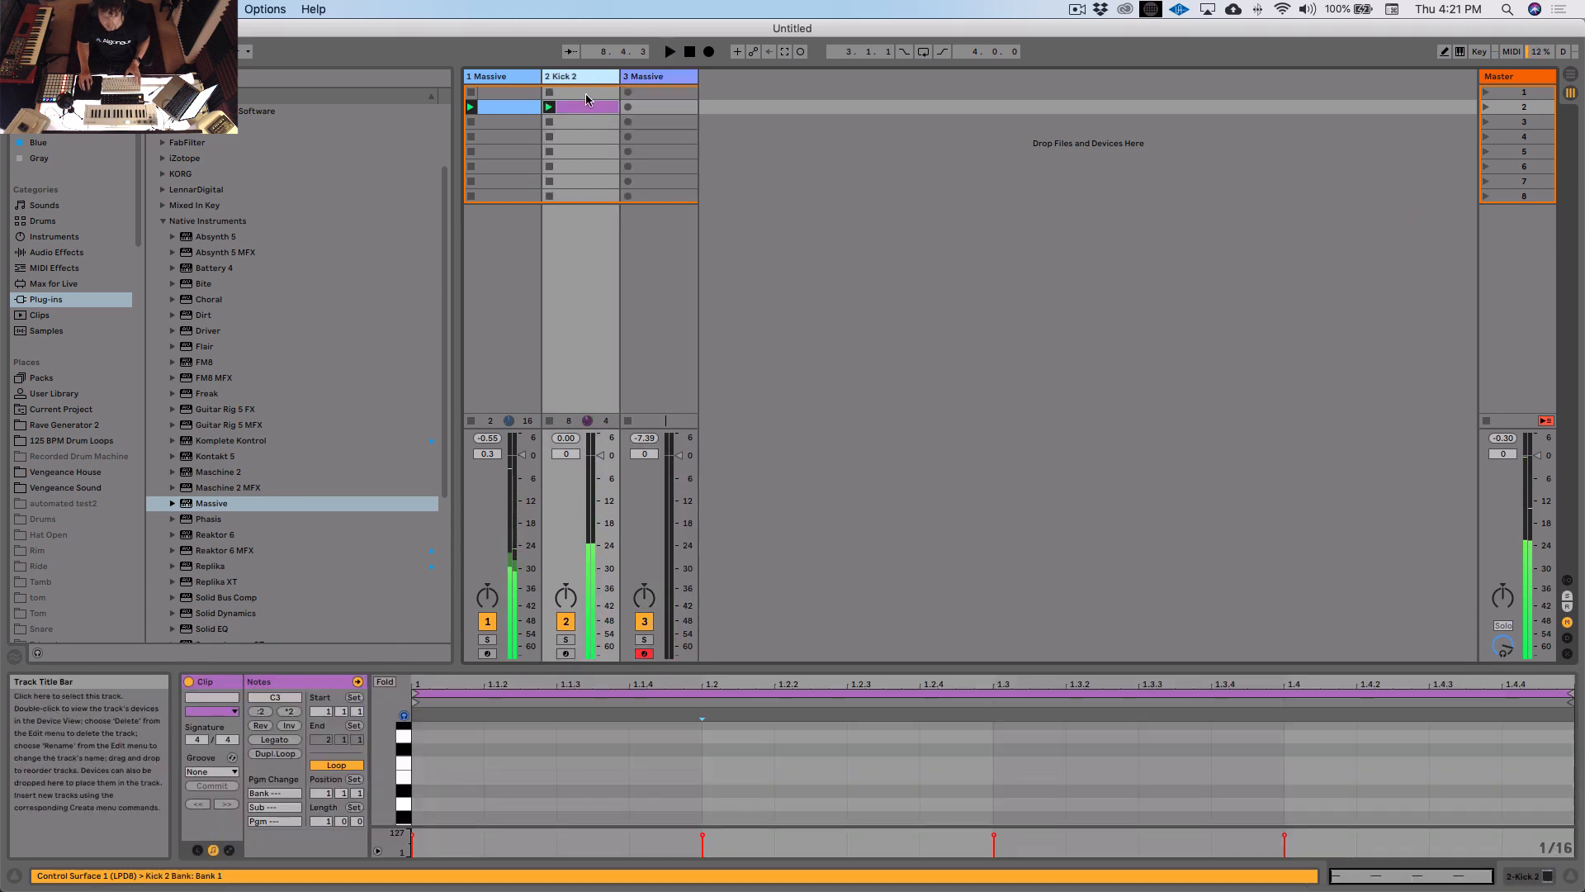
left_click_drag(582, 76, 495, 76)
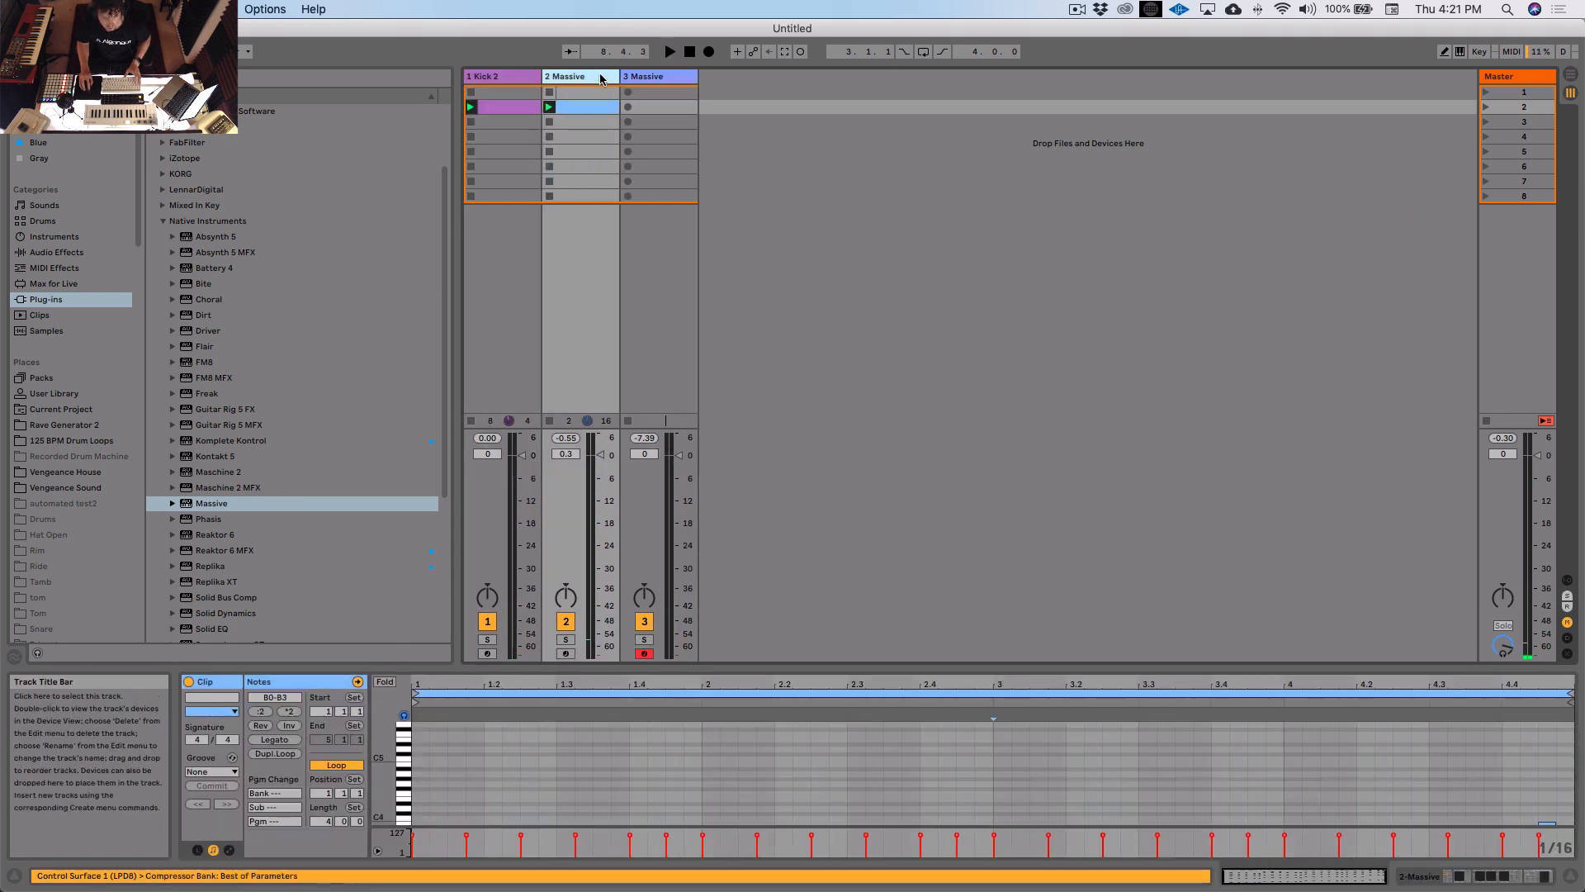
Step: Copy the chord clip from the Massive chord track into the second slot of the Massive bass track and recolour it darker blue
left_click(663, 78)
left_click(588, 77)
left_click(643, 77)
left_click(588, 107)
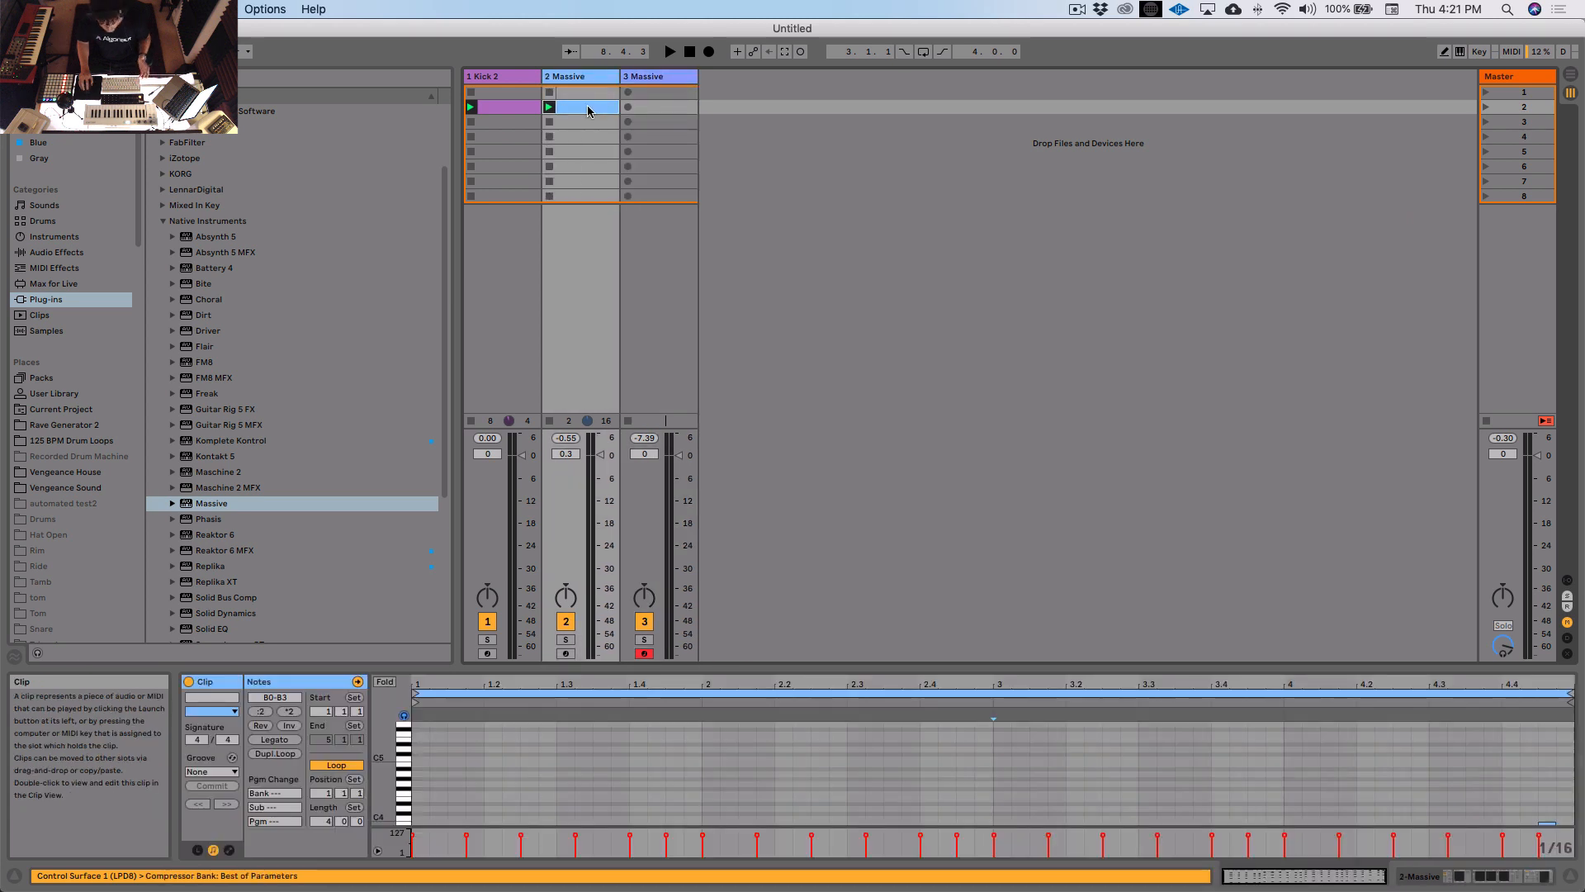
double_click(653, 78)
double_click(589, 108)
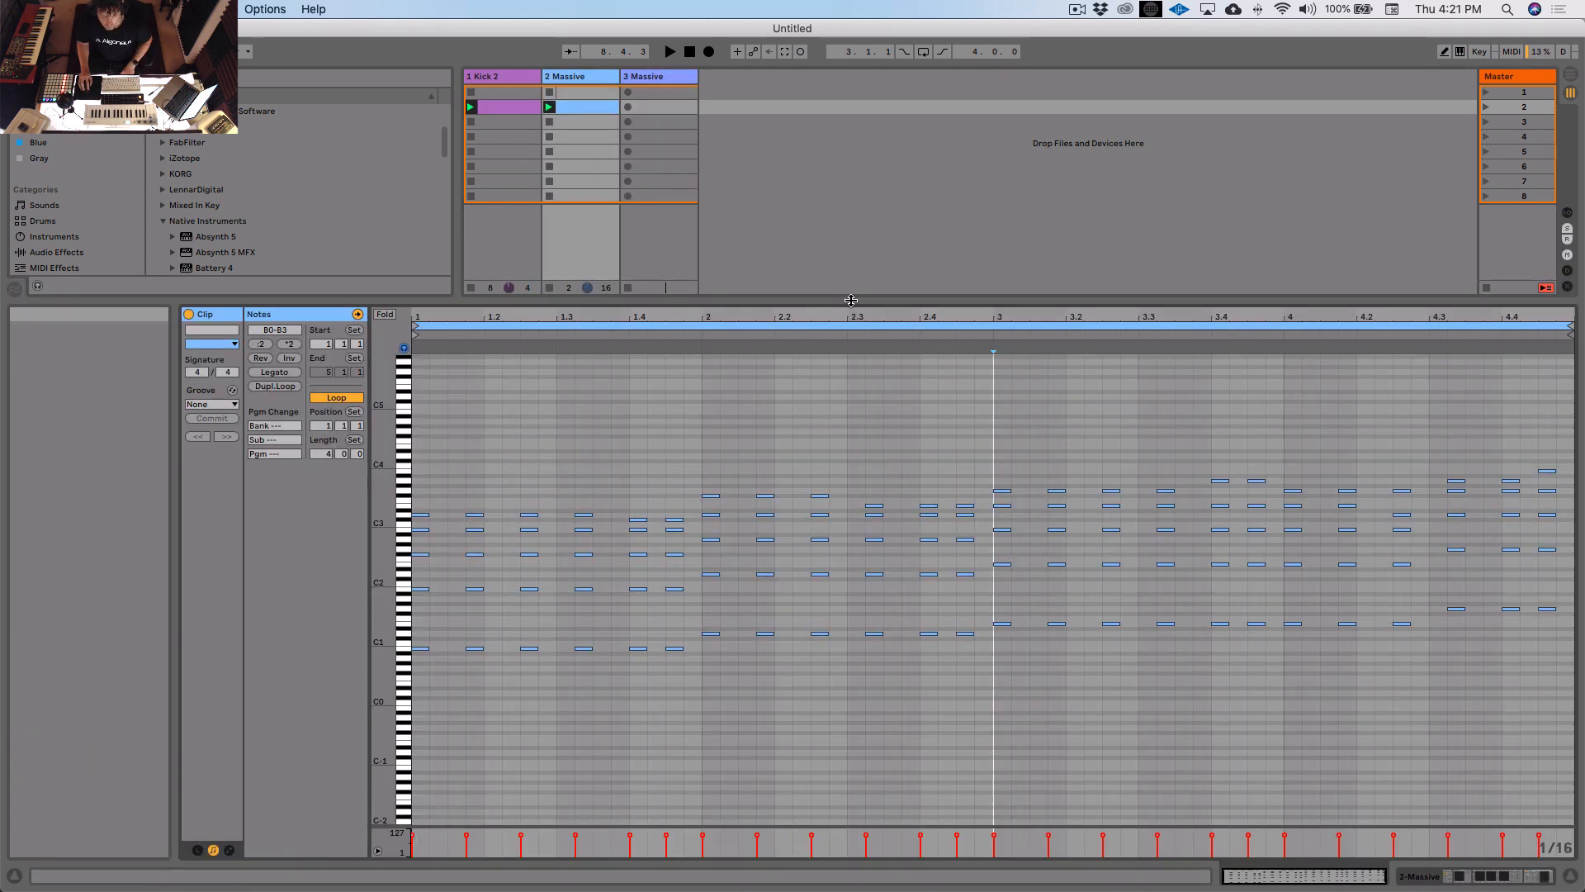
scroll(857, 475, "up", 3)
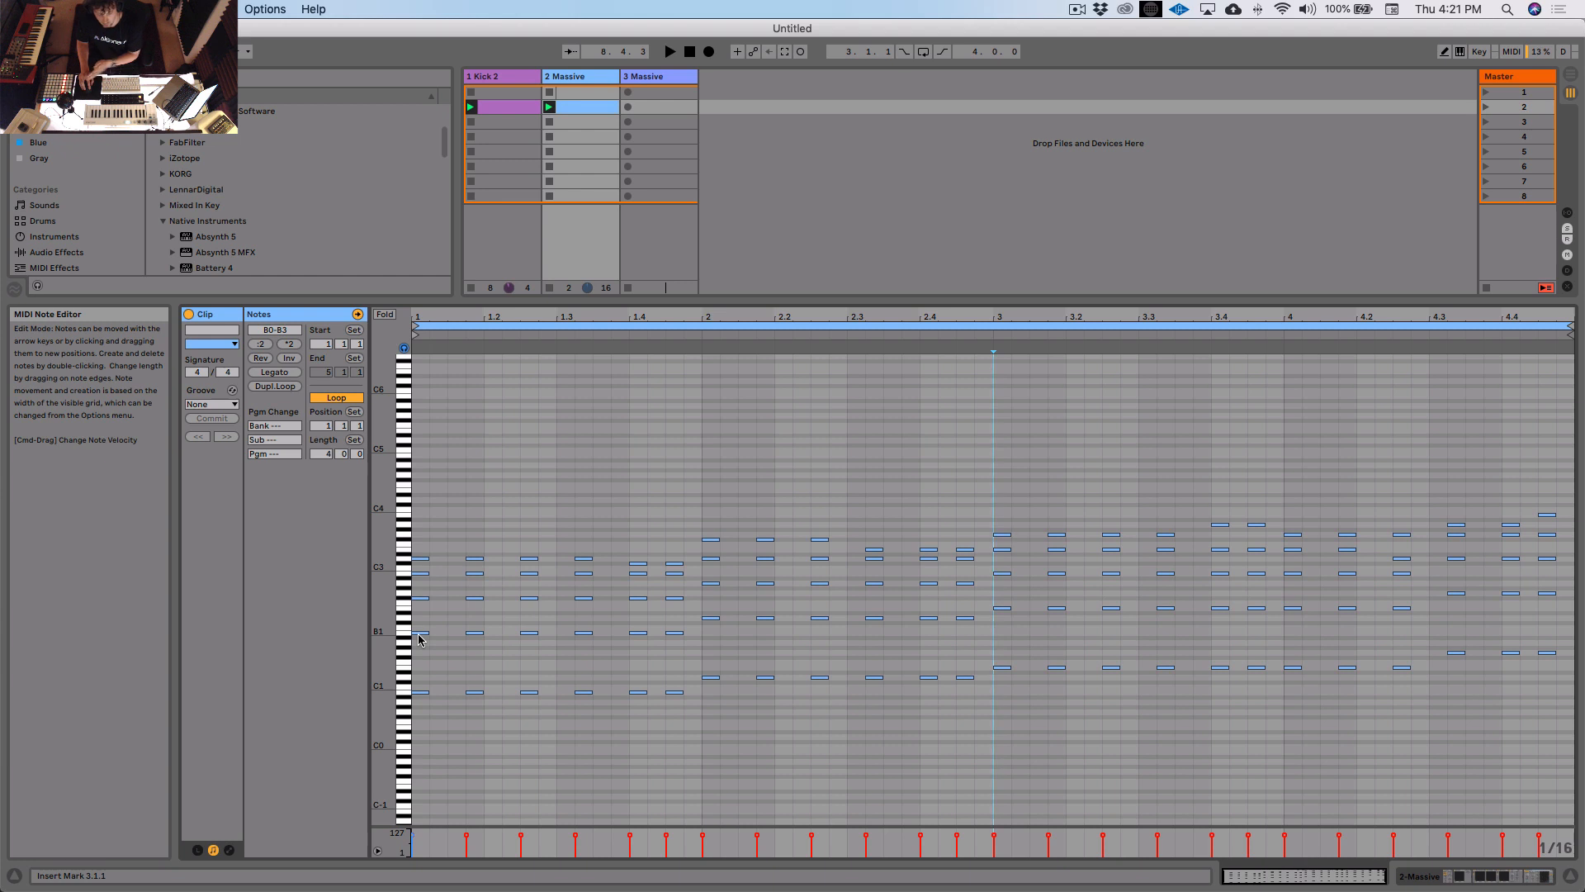
left_click(602, 110)
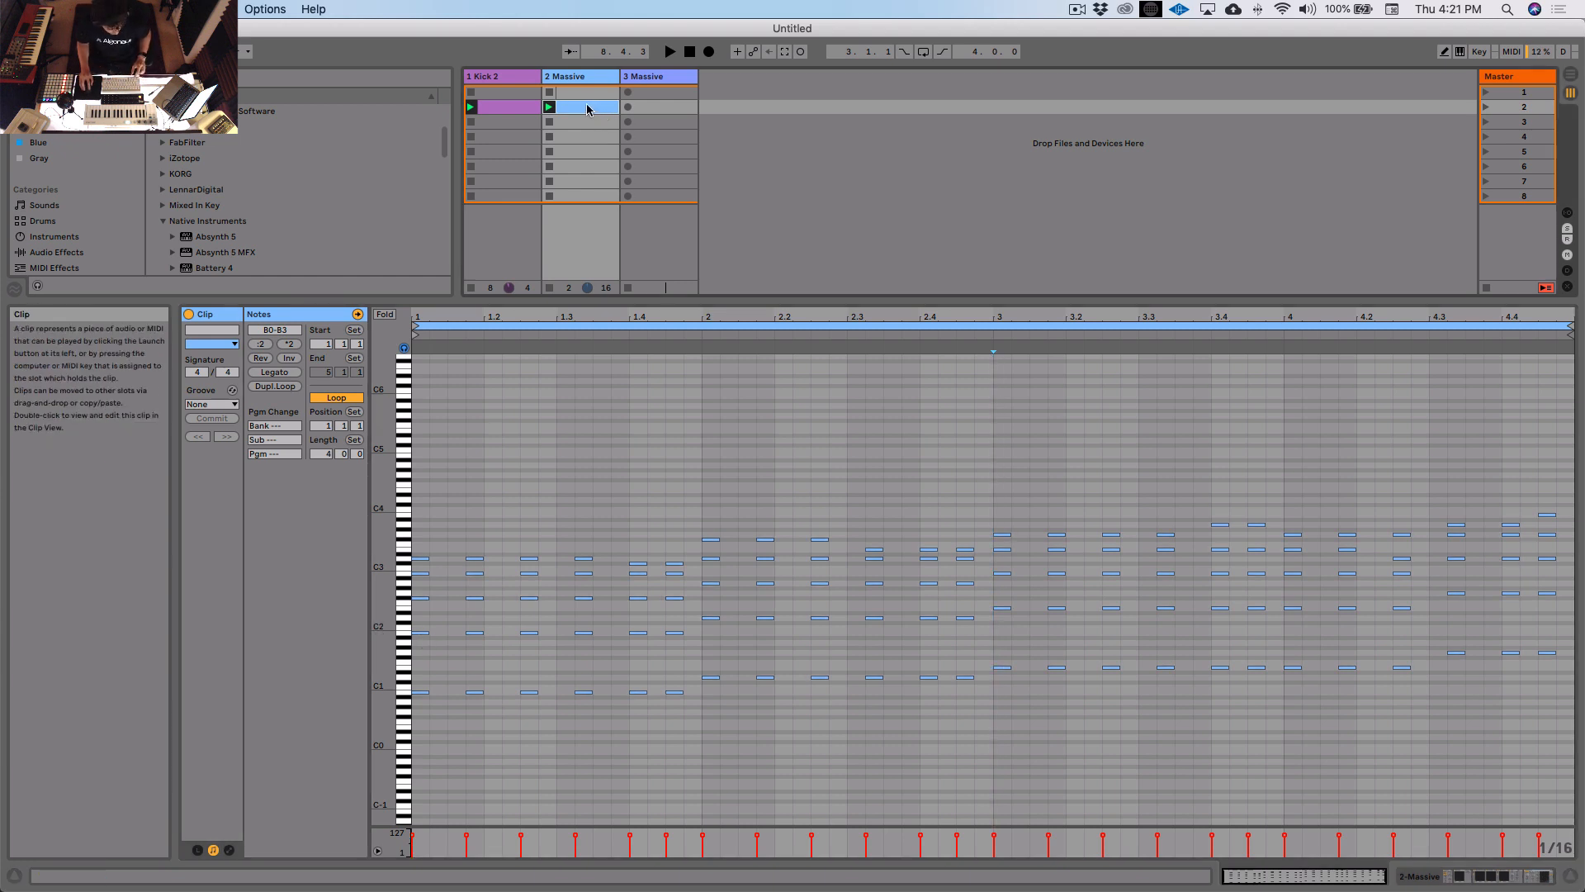
left_click_drag(602, 110, 640, 108)
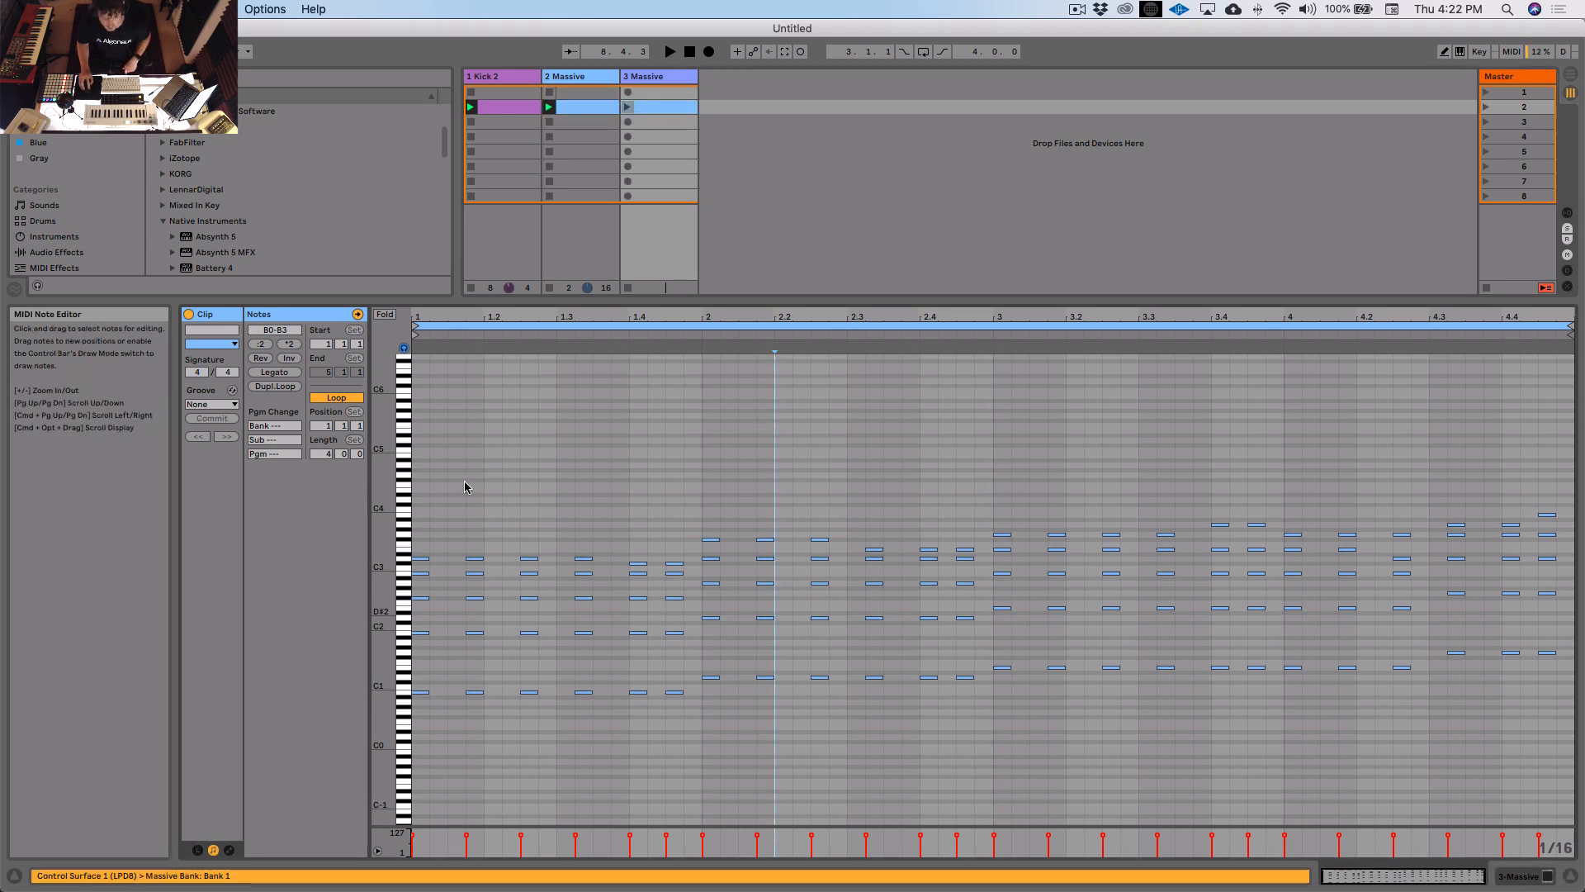
right_click(665, 108)
left_click(790, 340)
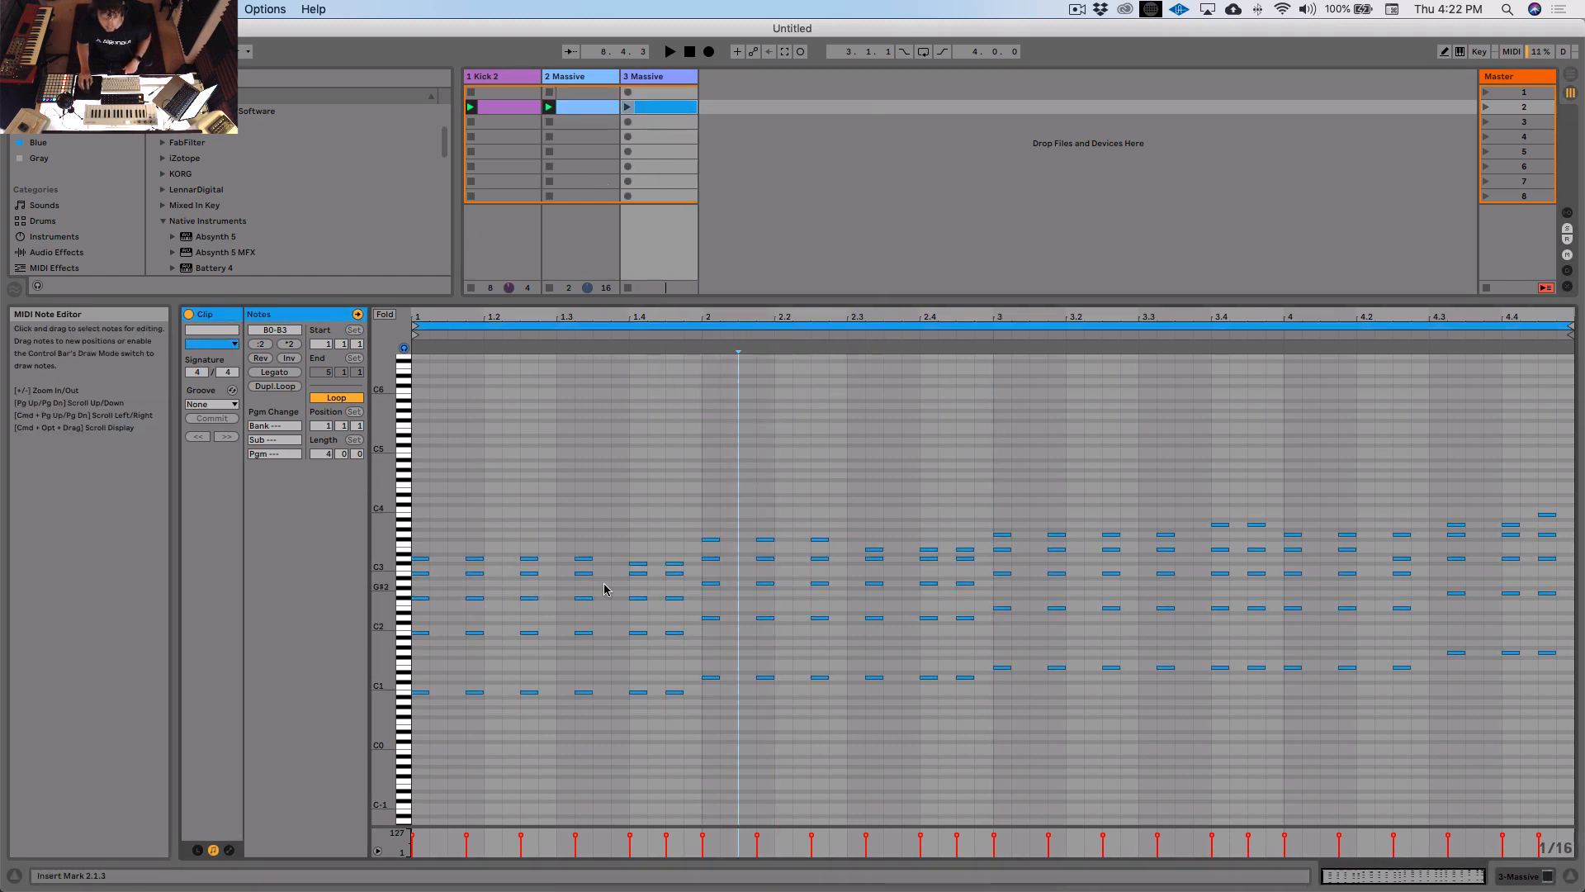
Step: Delete all the upper chord notes from the bass clip, keeping only the lowest line of notes
mouse_move(418, 386)
left_mouse_down()
mouse_move(456, 503)
mouse_move(852, 597)
mouse_move(1557, 639)
left_mouse_up()
key("Delete")
left_click(1158, 640)
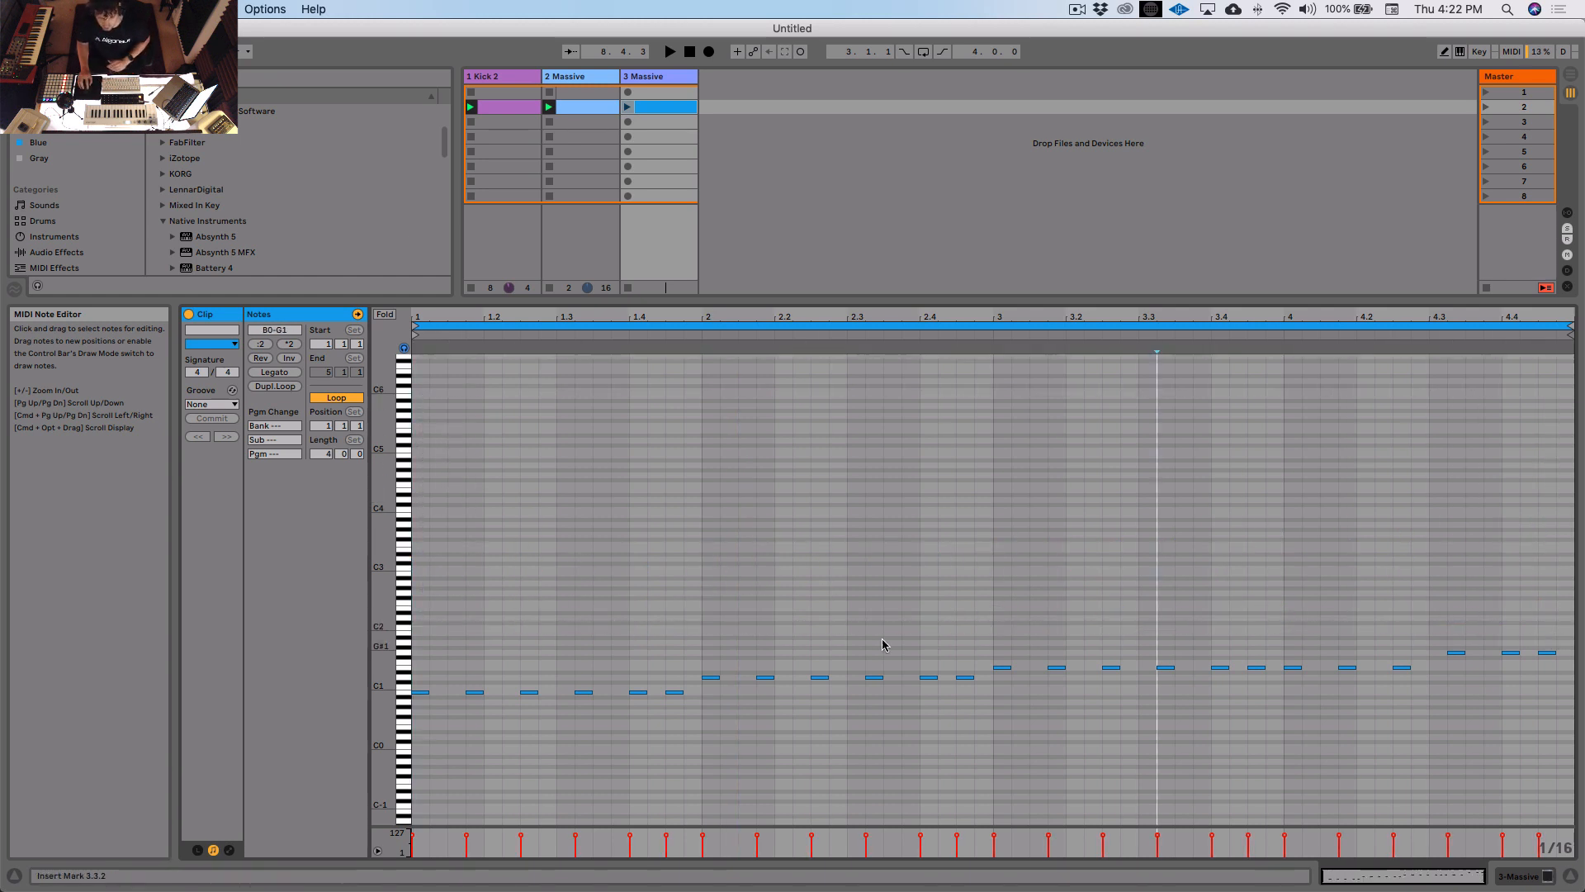
left_click(813, 621)
left_click(702, 593)
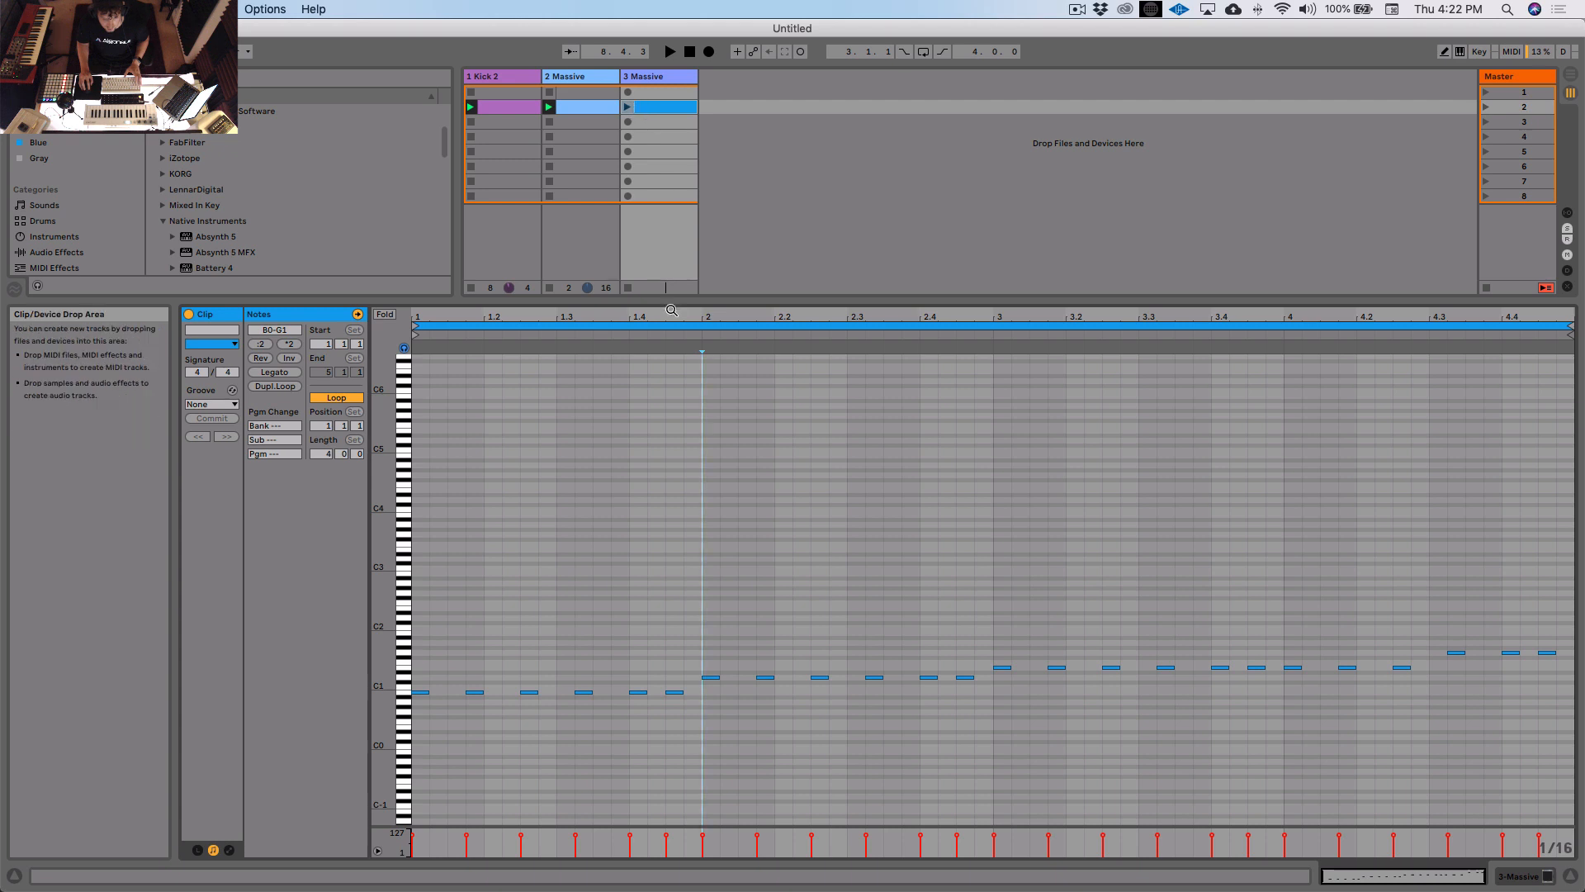
Step: Solo the Massive bass track and play its clip briefly on its own
left_click_drag(670, 300, 670, 603)
left_click(644, 576)
left_click(628, 107)
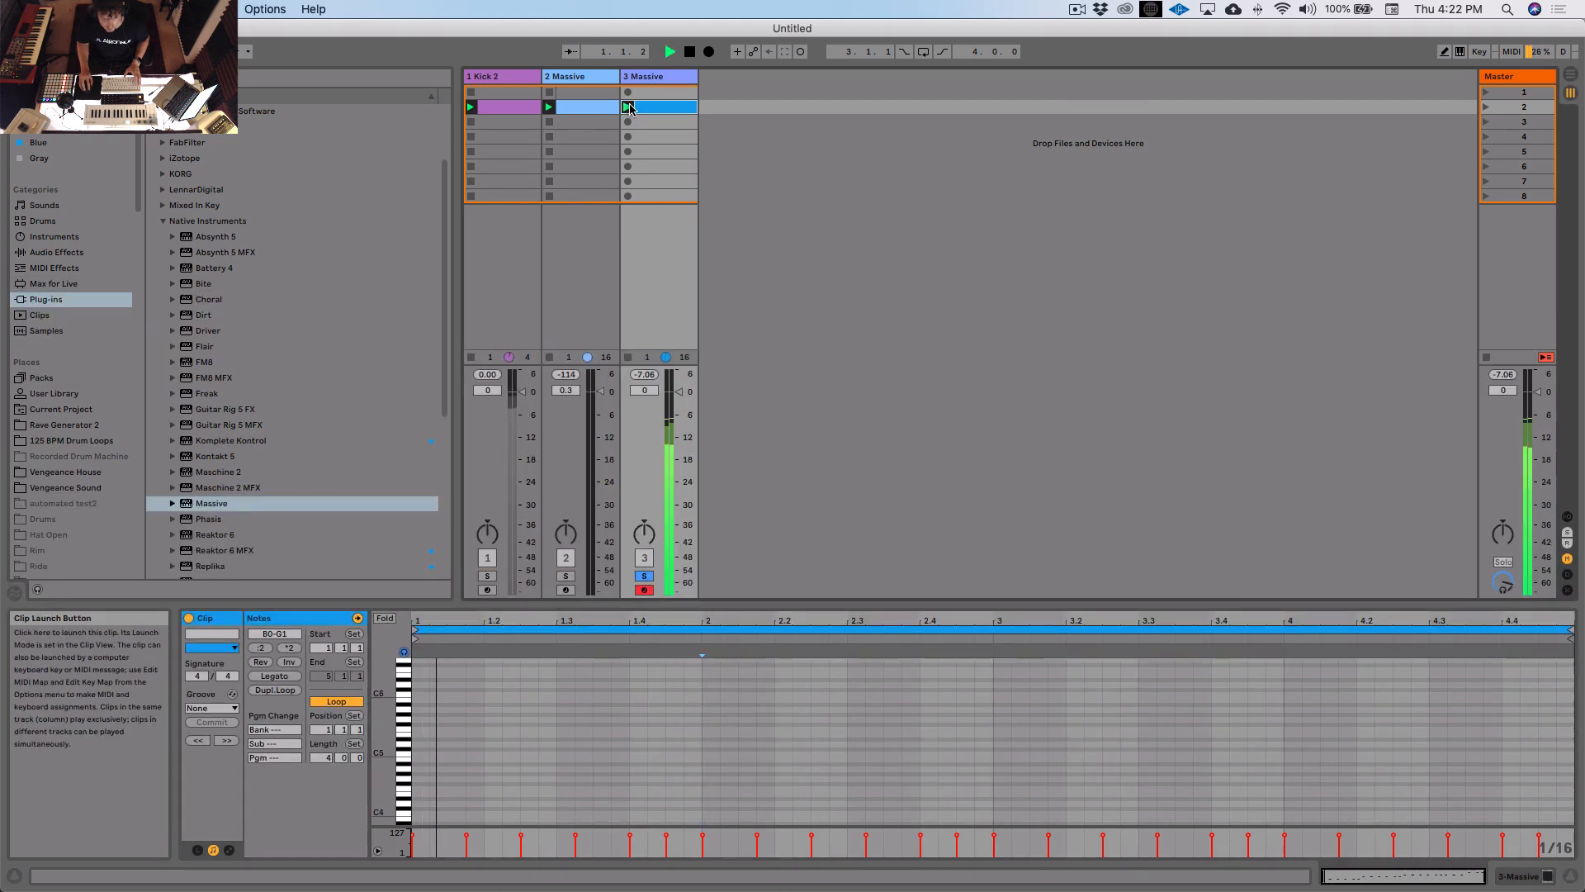
key("space")
Step: Transpose all notes of the bass clip up two octaves and play it back
left_click_drag(737, 604, 740, 339)
left_click(743, 453)
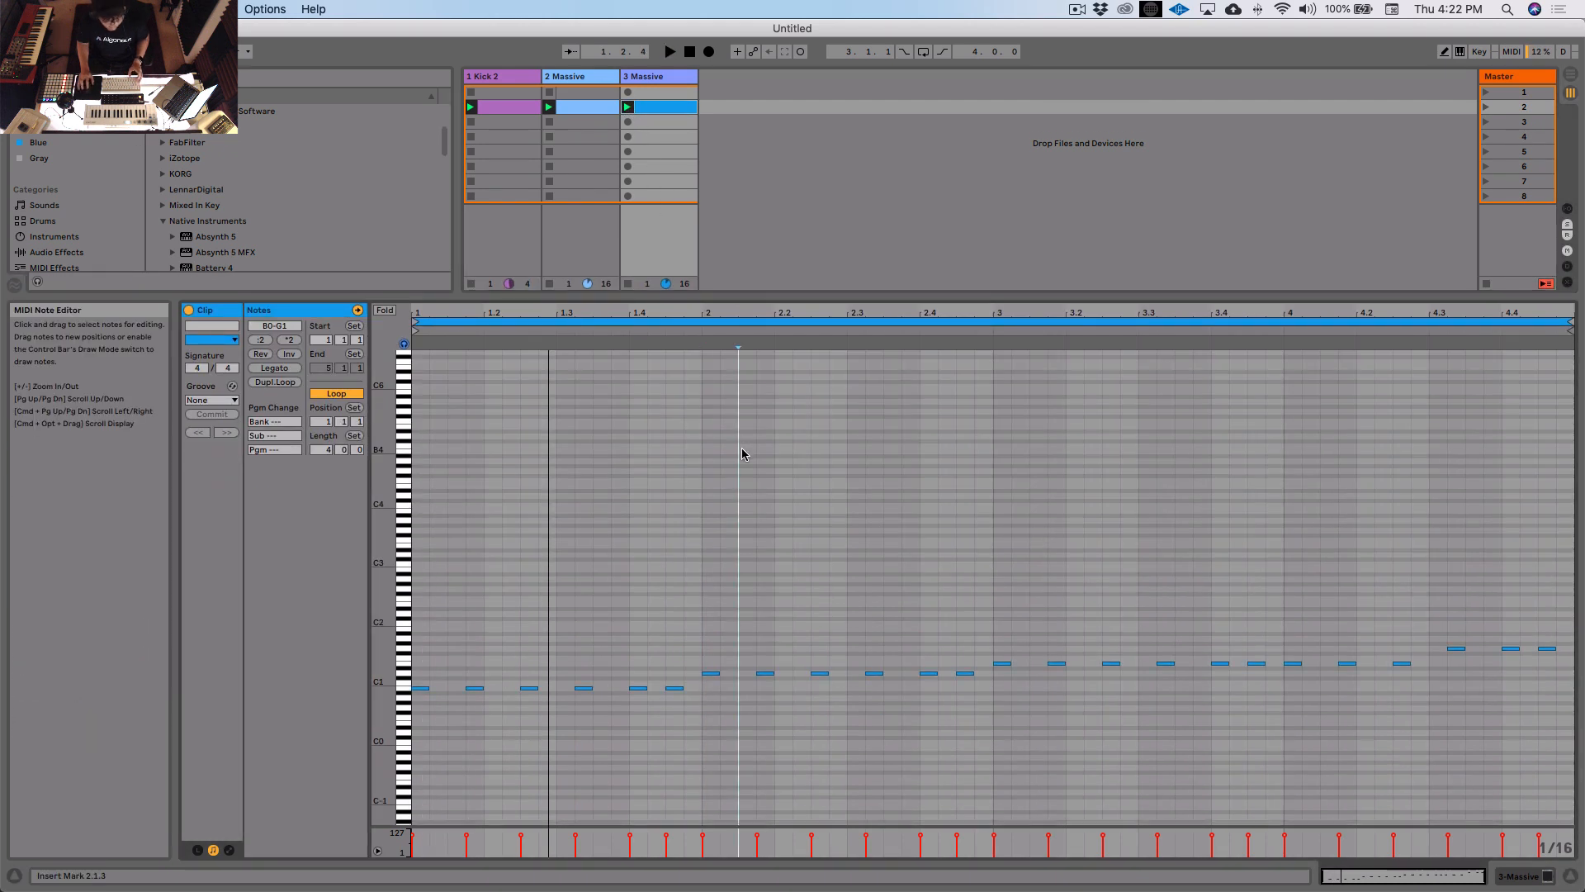
key("super+a")
key("shift+Up")
key("shift+Up")
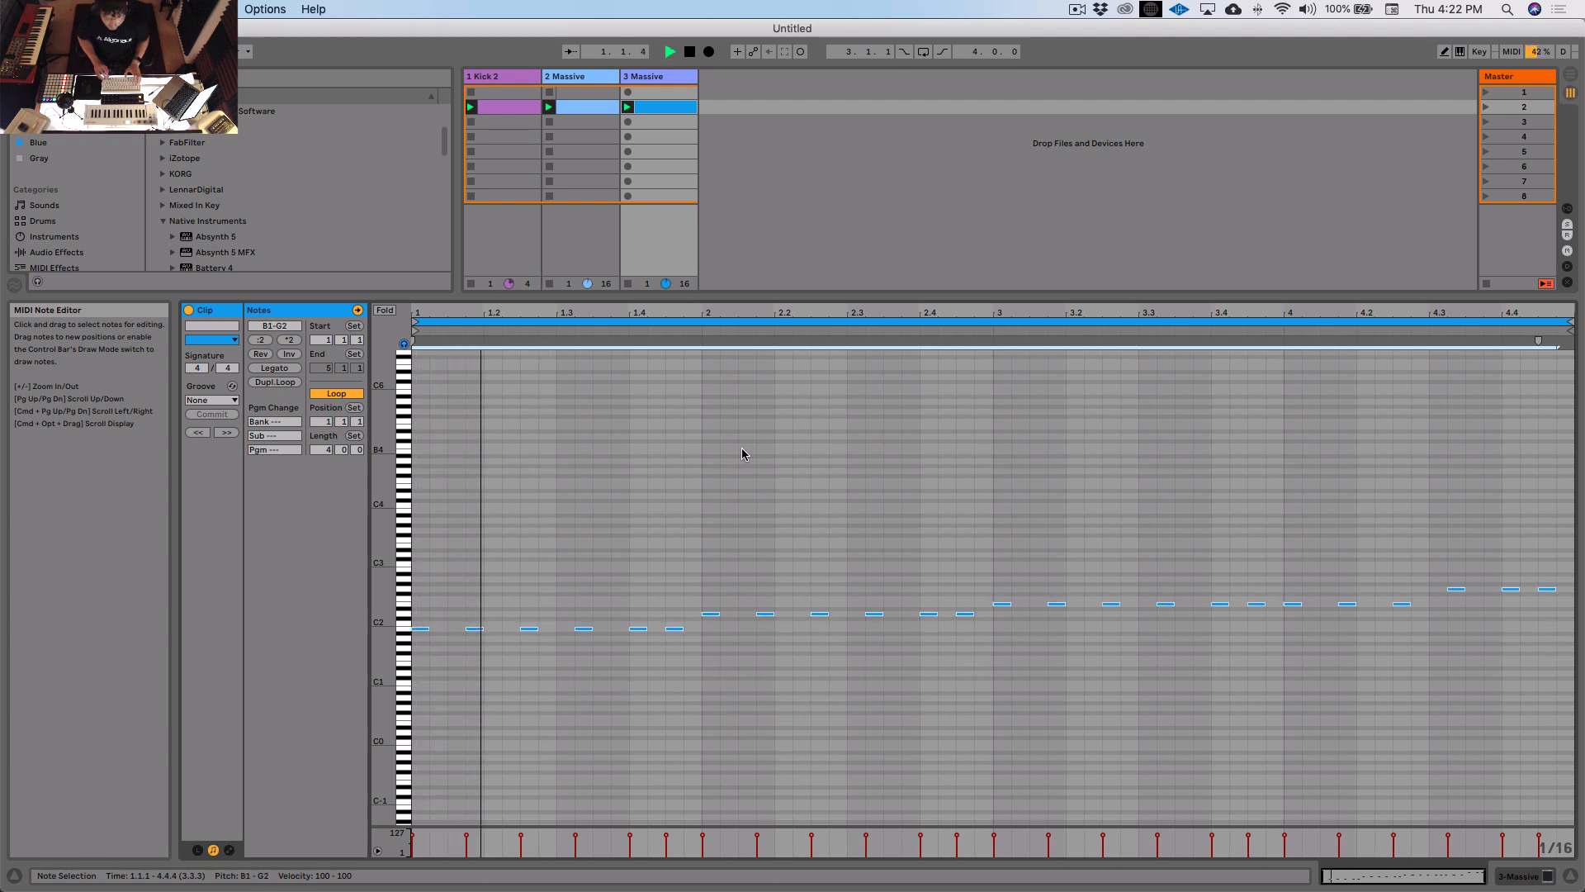
key("space")
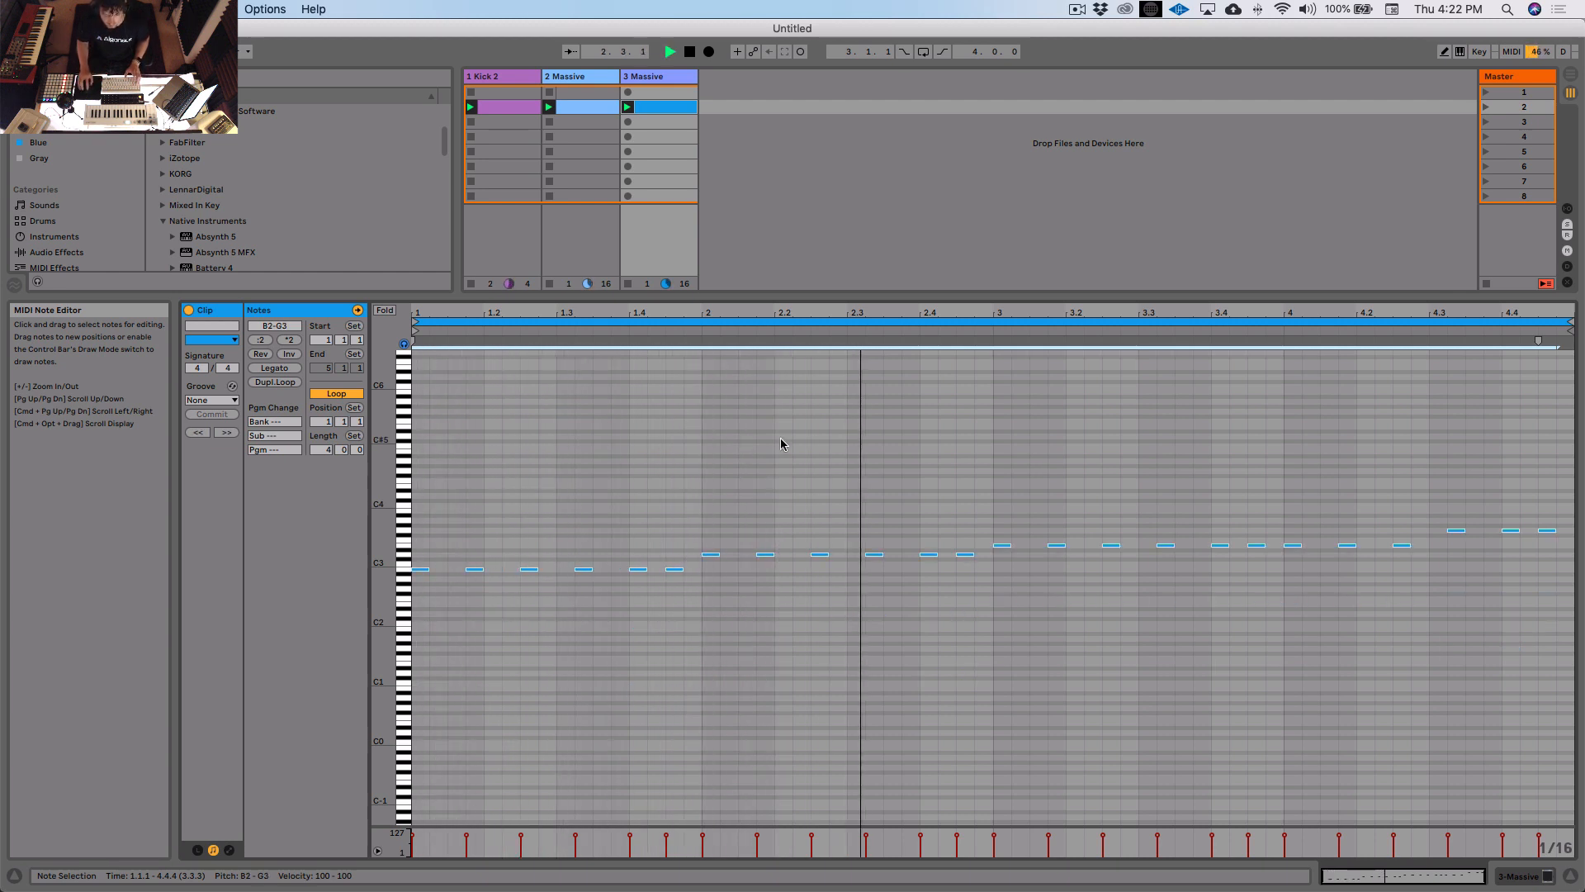
Step: Unsolo the bass track, play it together with the kick and chords, and set its volume to 0.7 dB
left_click_drag(957, 298, 954, 603)
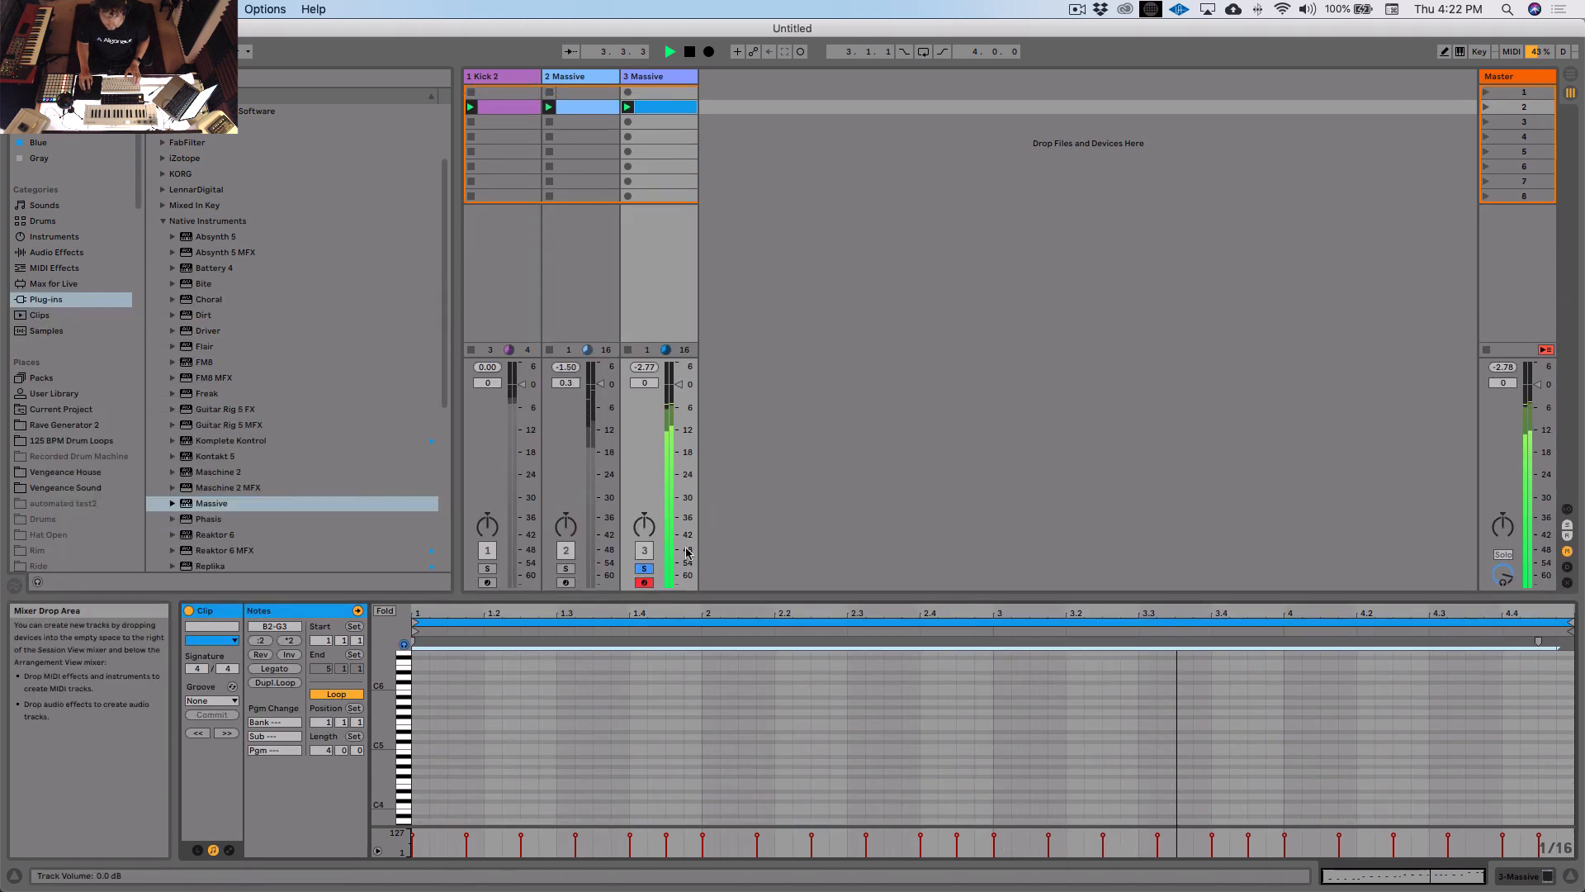
key("space")
left_click(644, 569)
key("space")
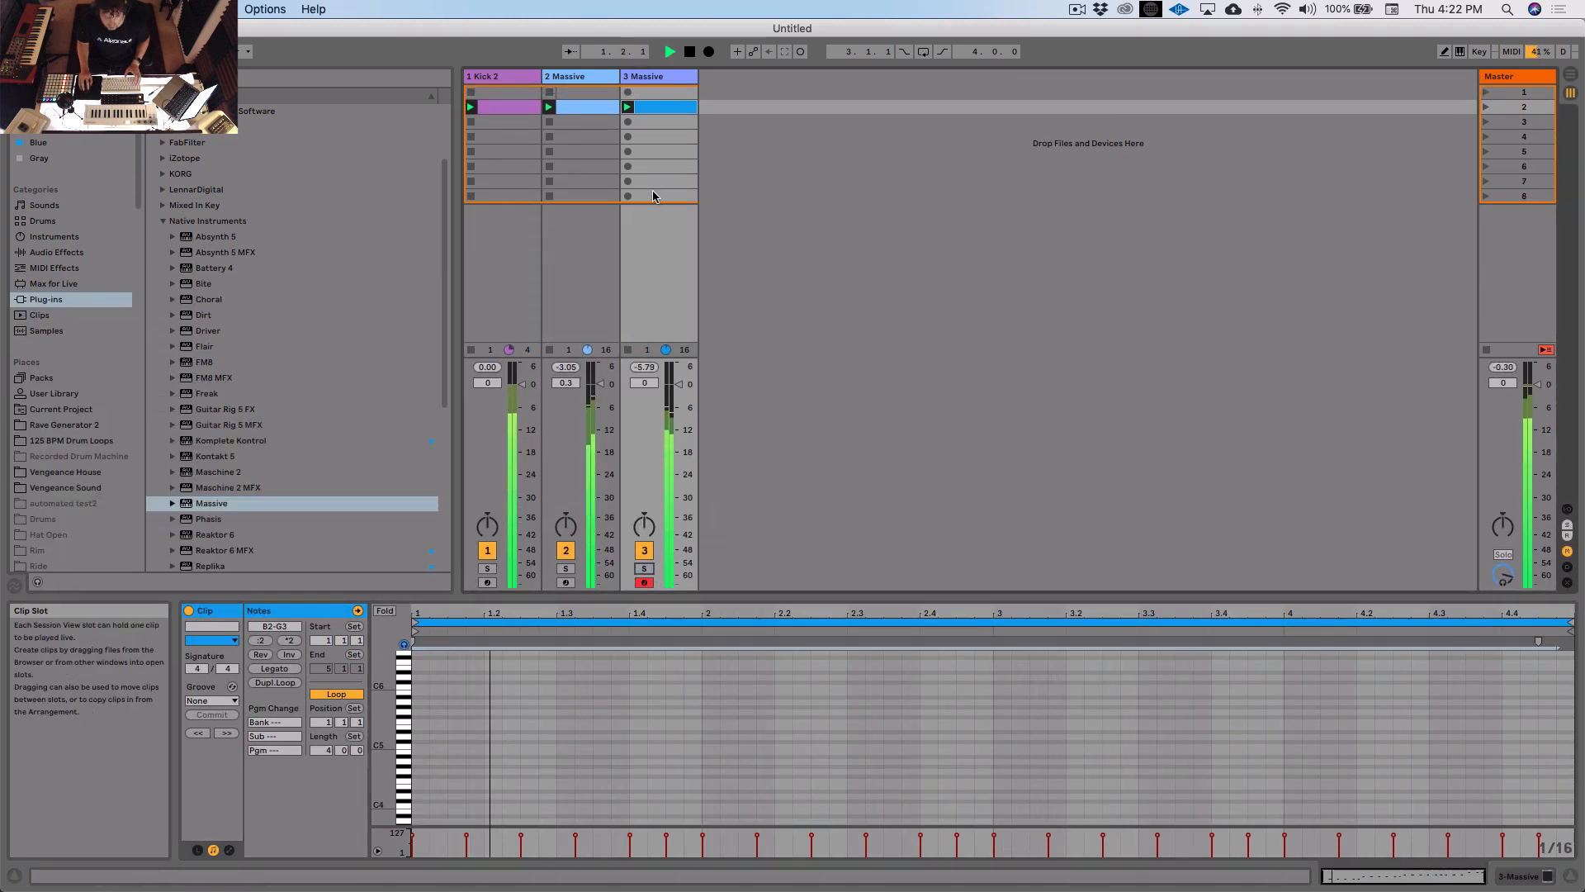
left_click_drag(678, 384, 678, 382)
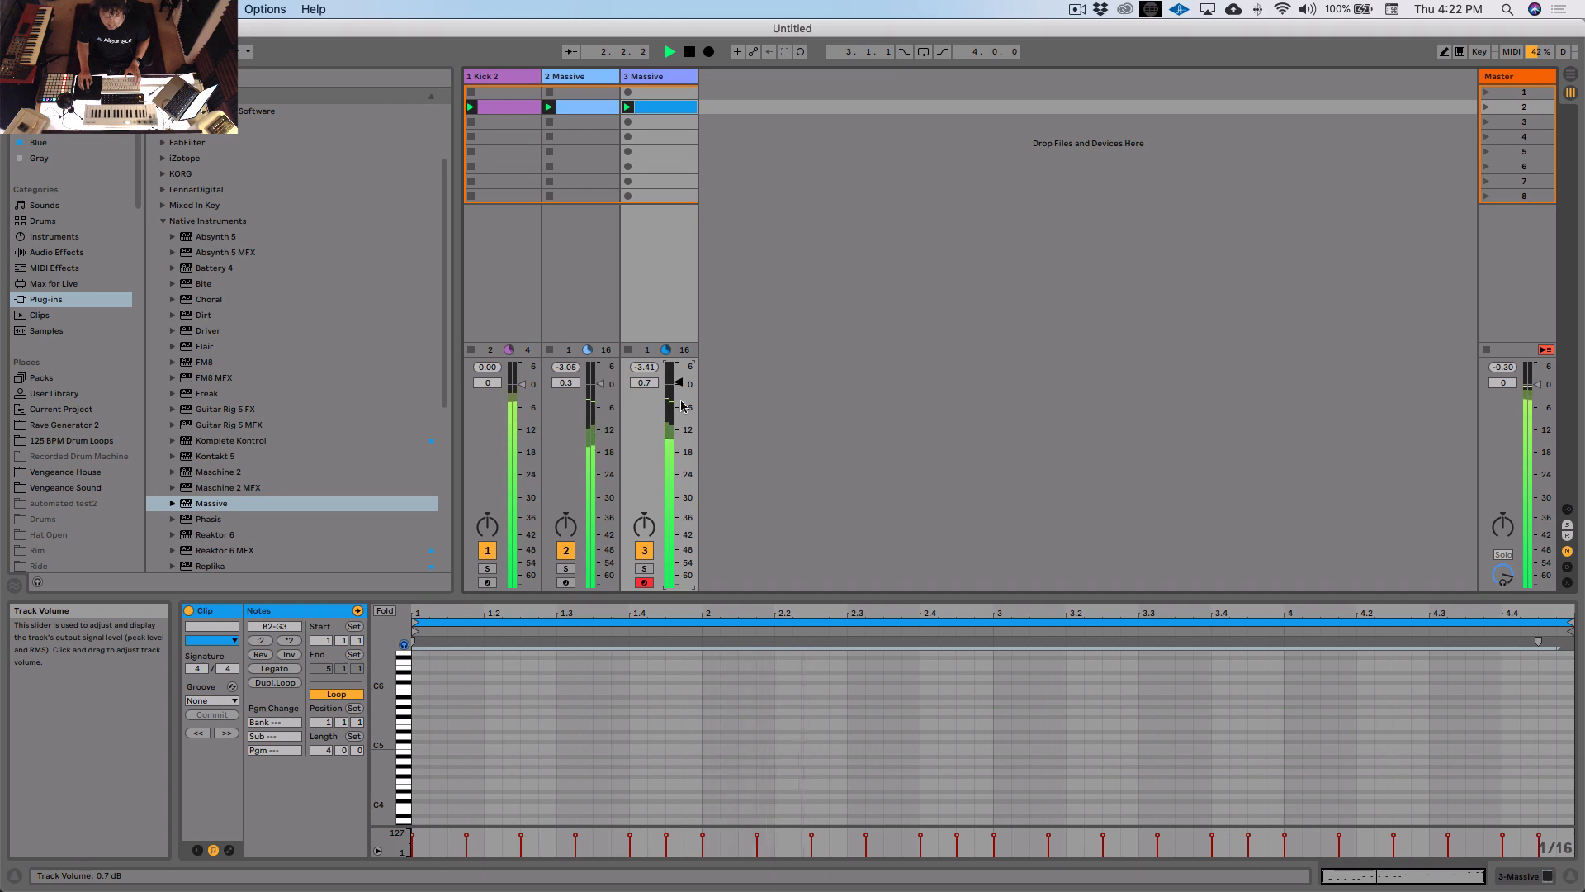
Step: Lengthen the release of envelope 4 in the bass track's Massive, close the plug-in window and stop playback
double_click(658, 78)
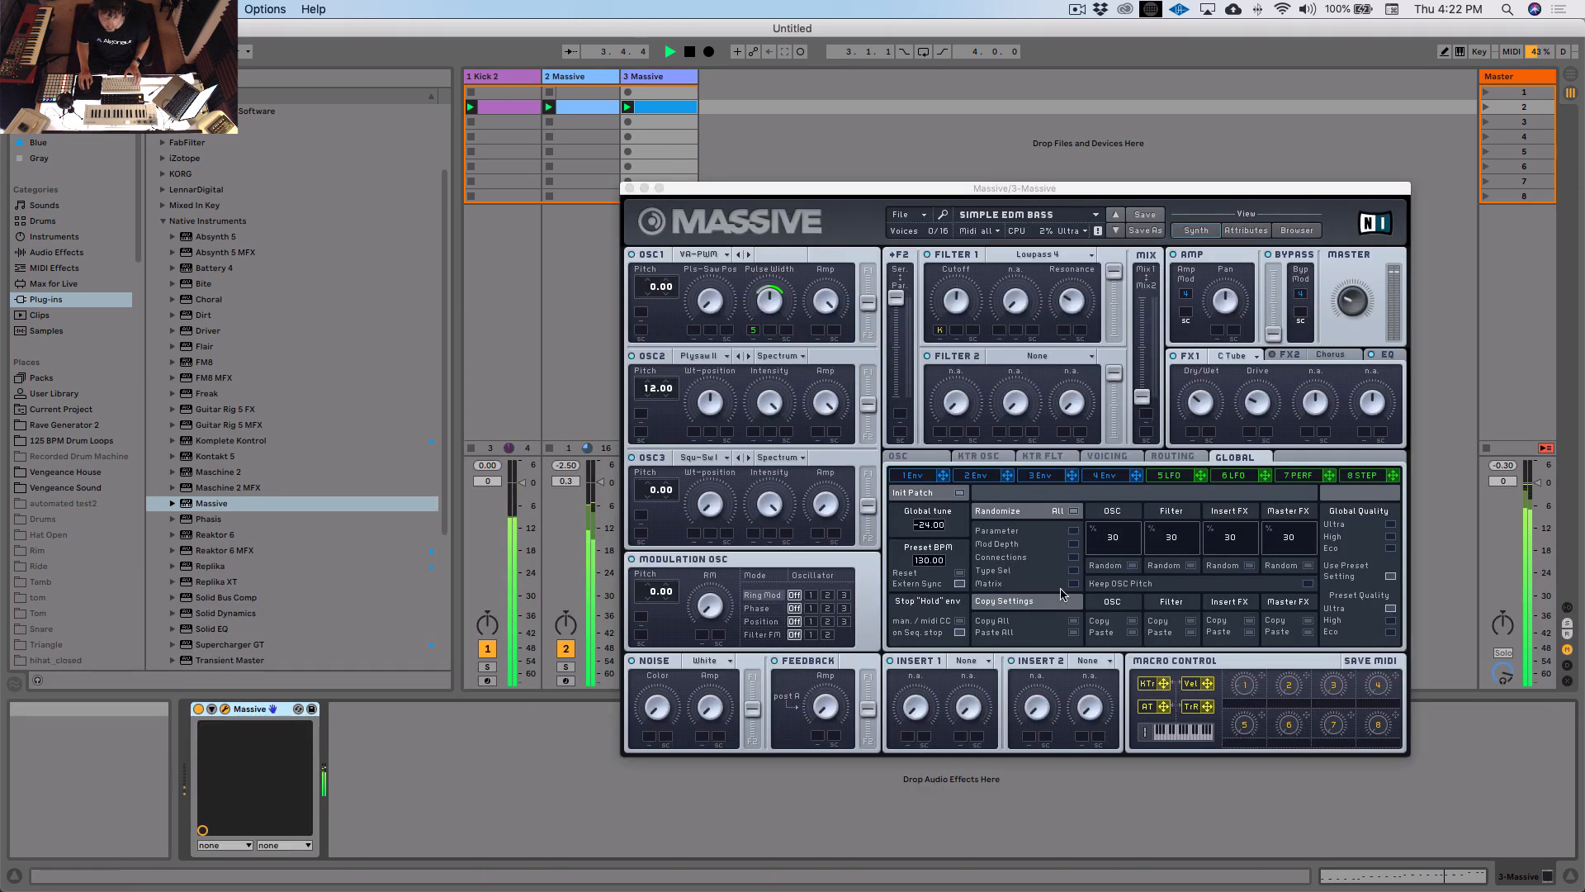
left_click(1109, 475)
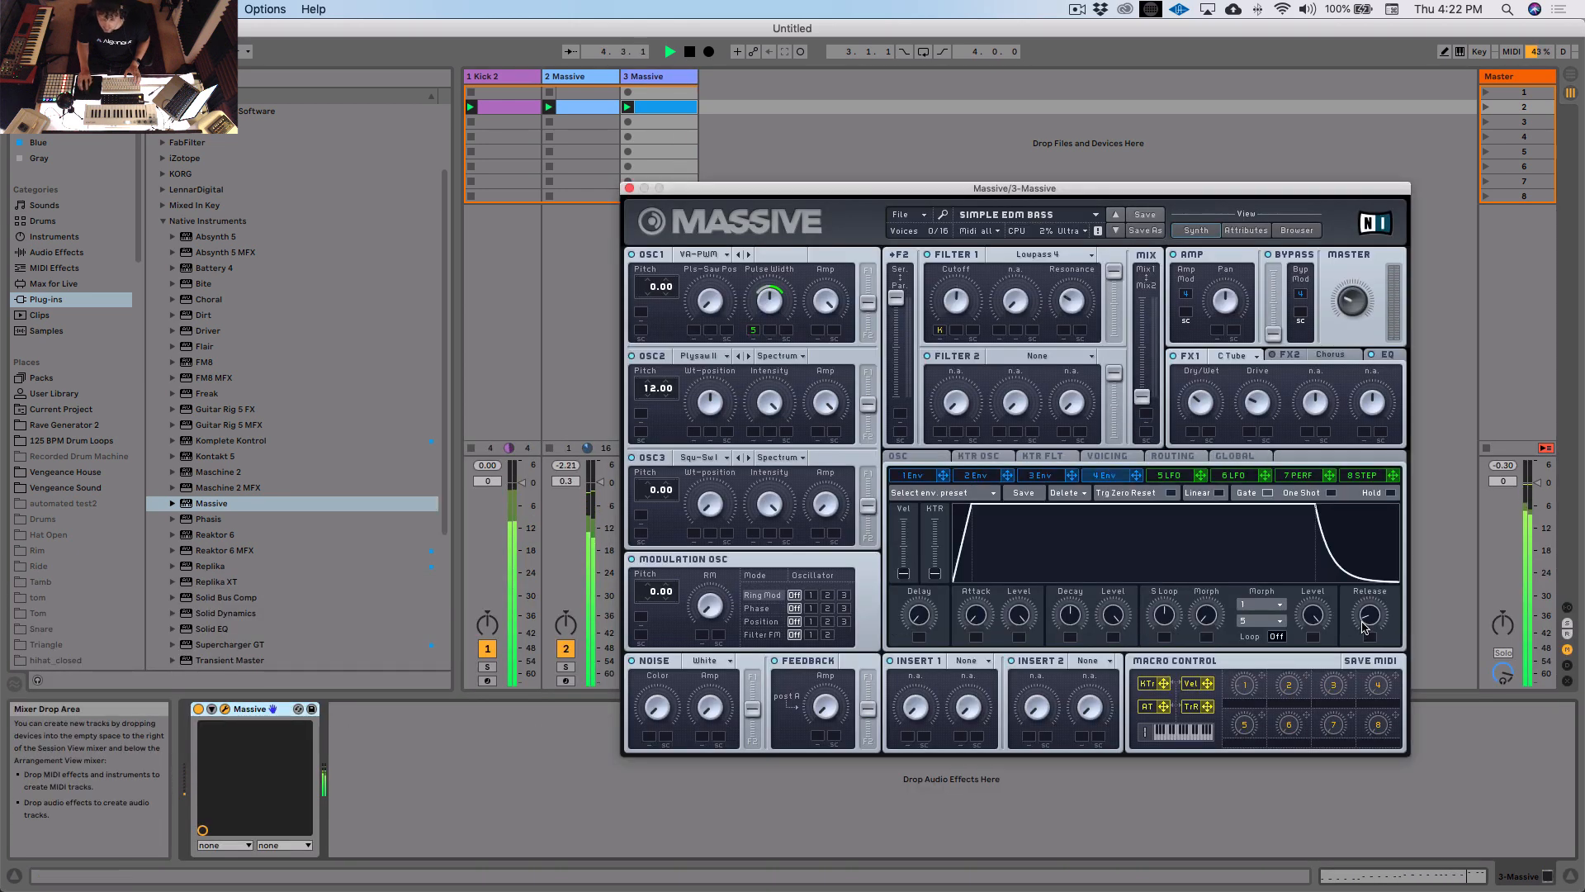
left_click_drag(1374, 618, 1377, 580)
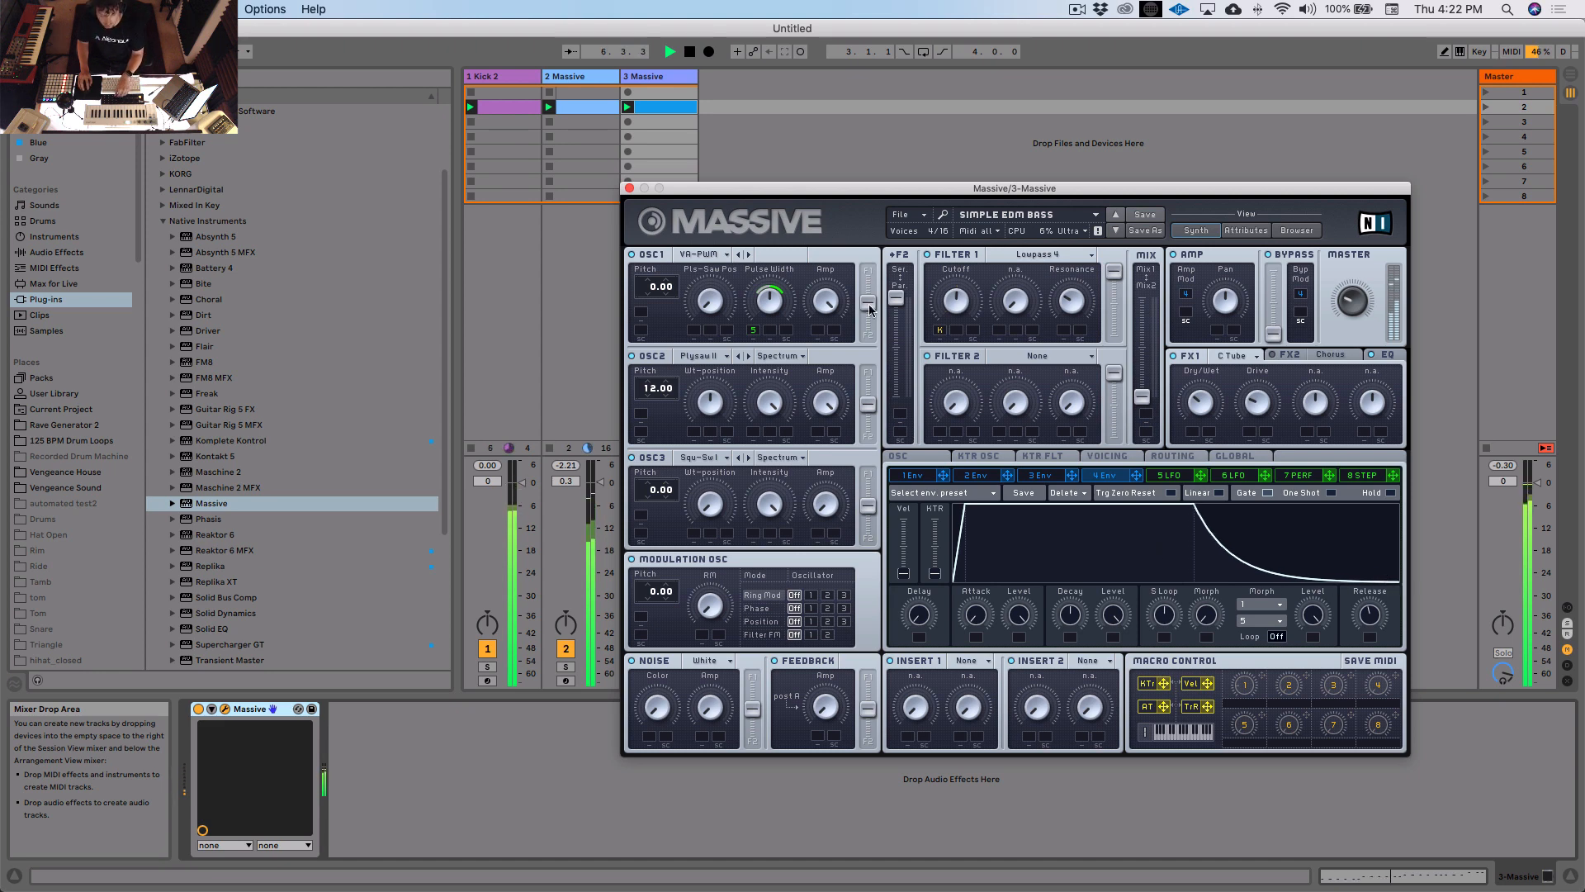
left_click(630, 189)
key("space")
Step: Turn the repeated notes of the bass clip into sustained notes starting at 1, 2, 3, 4 and 4.3
double_click(653, 108)
left_click_drag(775, 596, 777, 343)
left_click_drag(428, 618, 1573, 578)
double_click(1439, 578)
left_click(1520, 535)
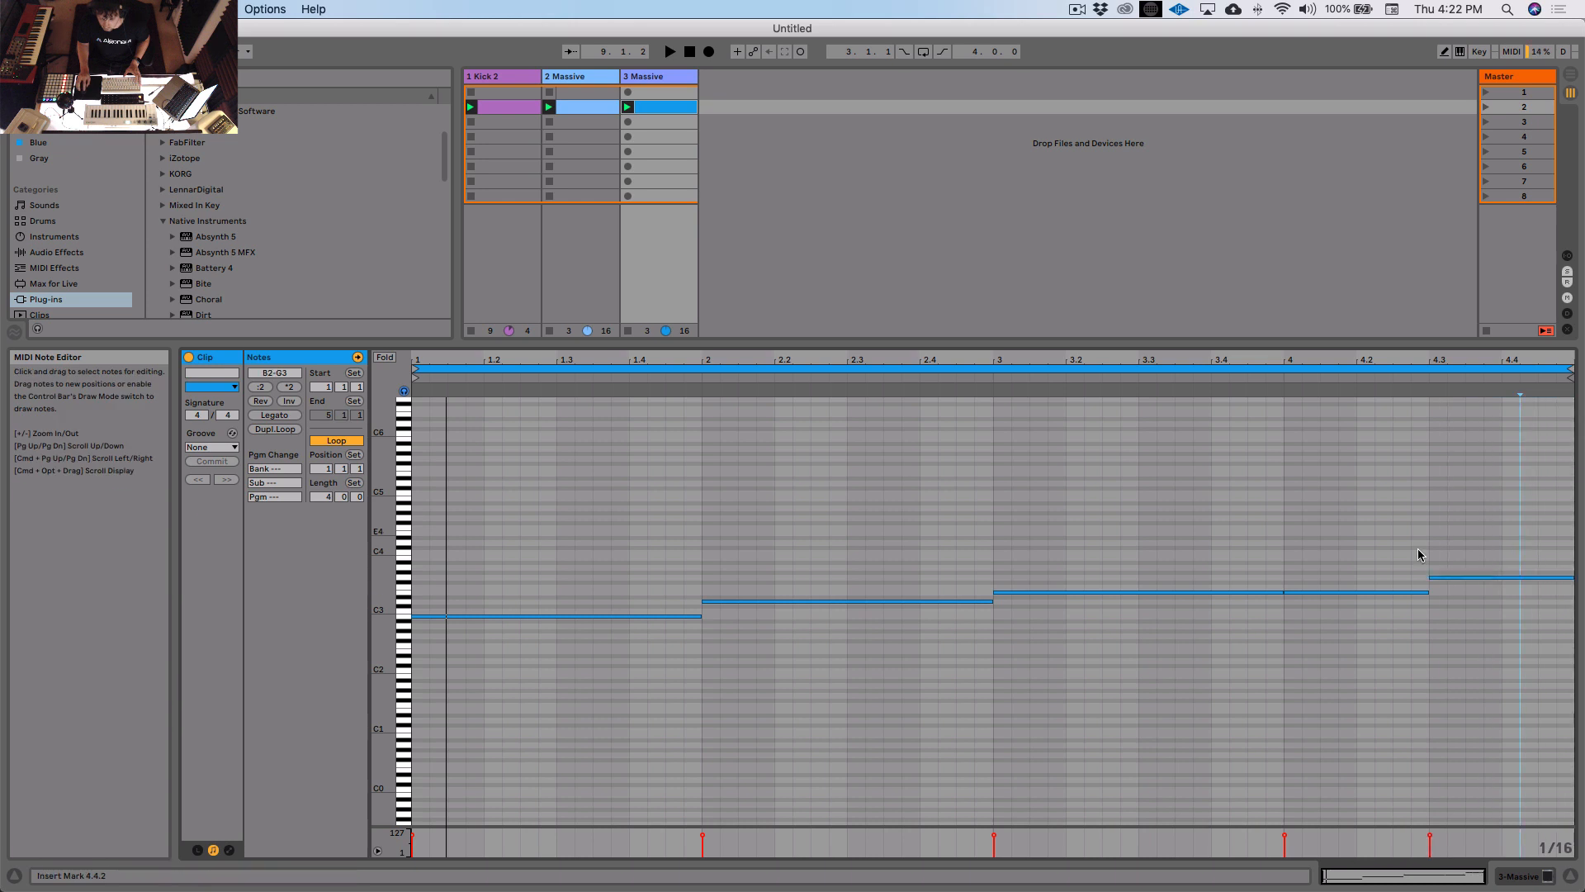
Step: Transpose all the sustained bass notes down one octave and play the loop
left_click_drag(786, 350, 785, 406)
left_click(726, 545)
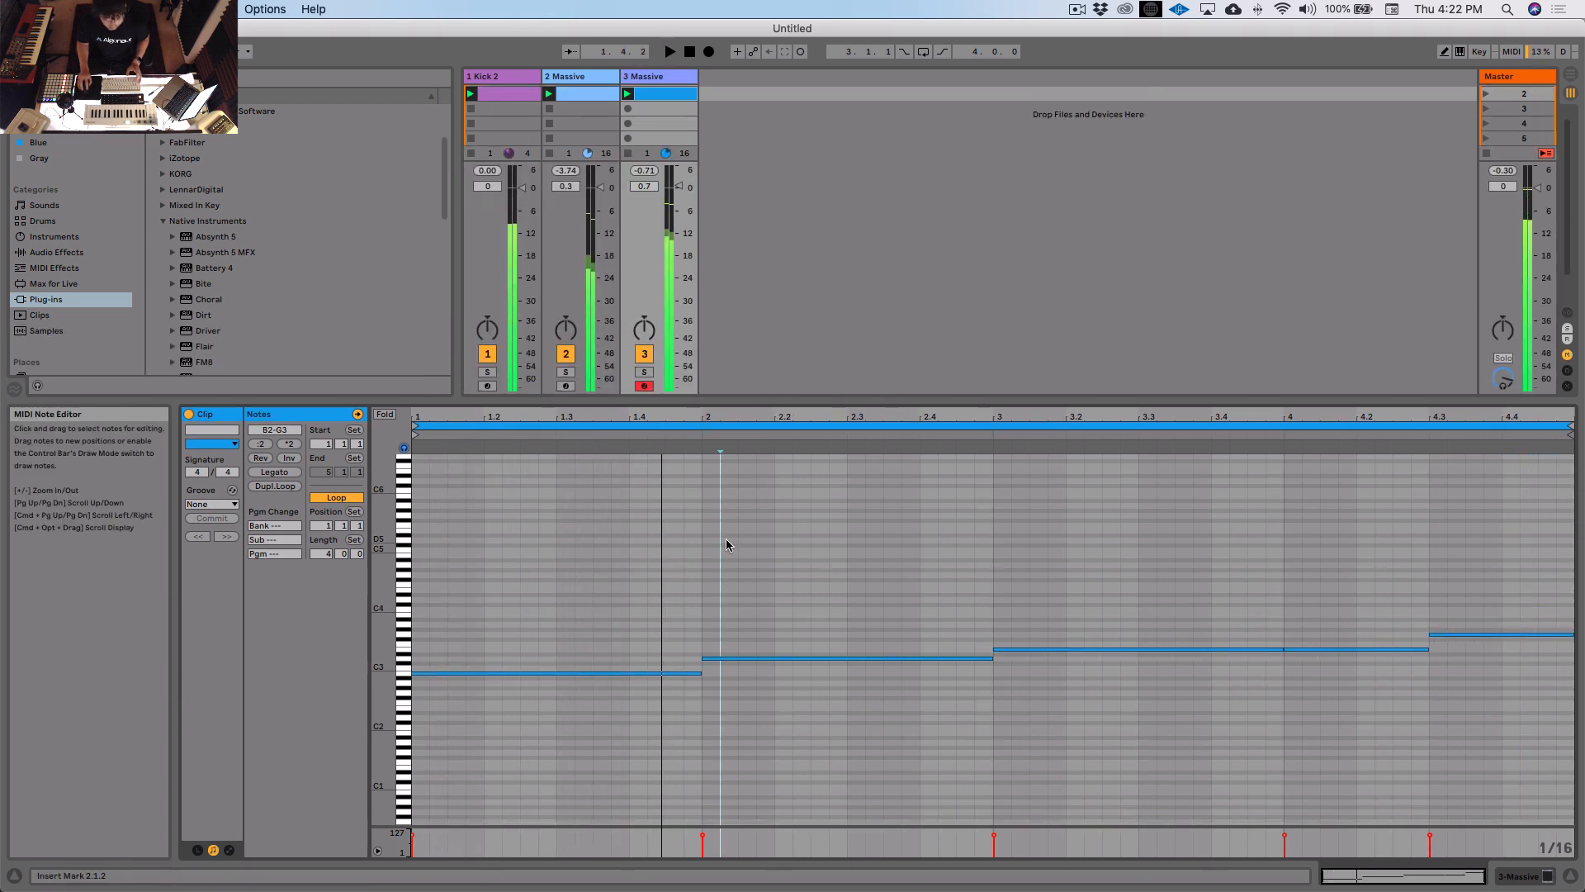
key("super+a")
key("shift+Down")
key("space")
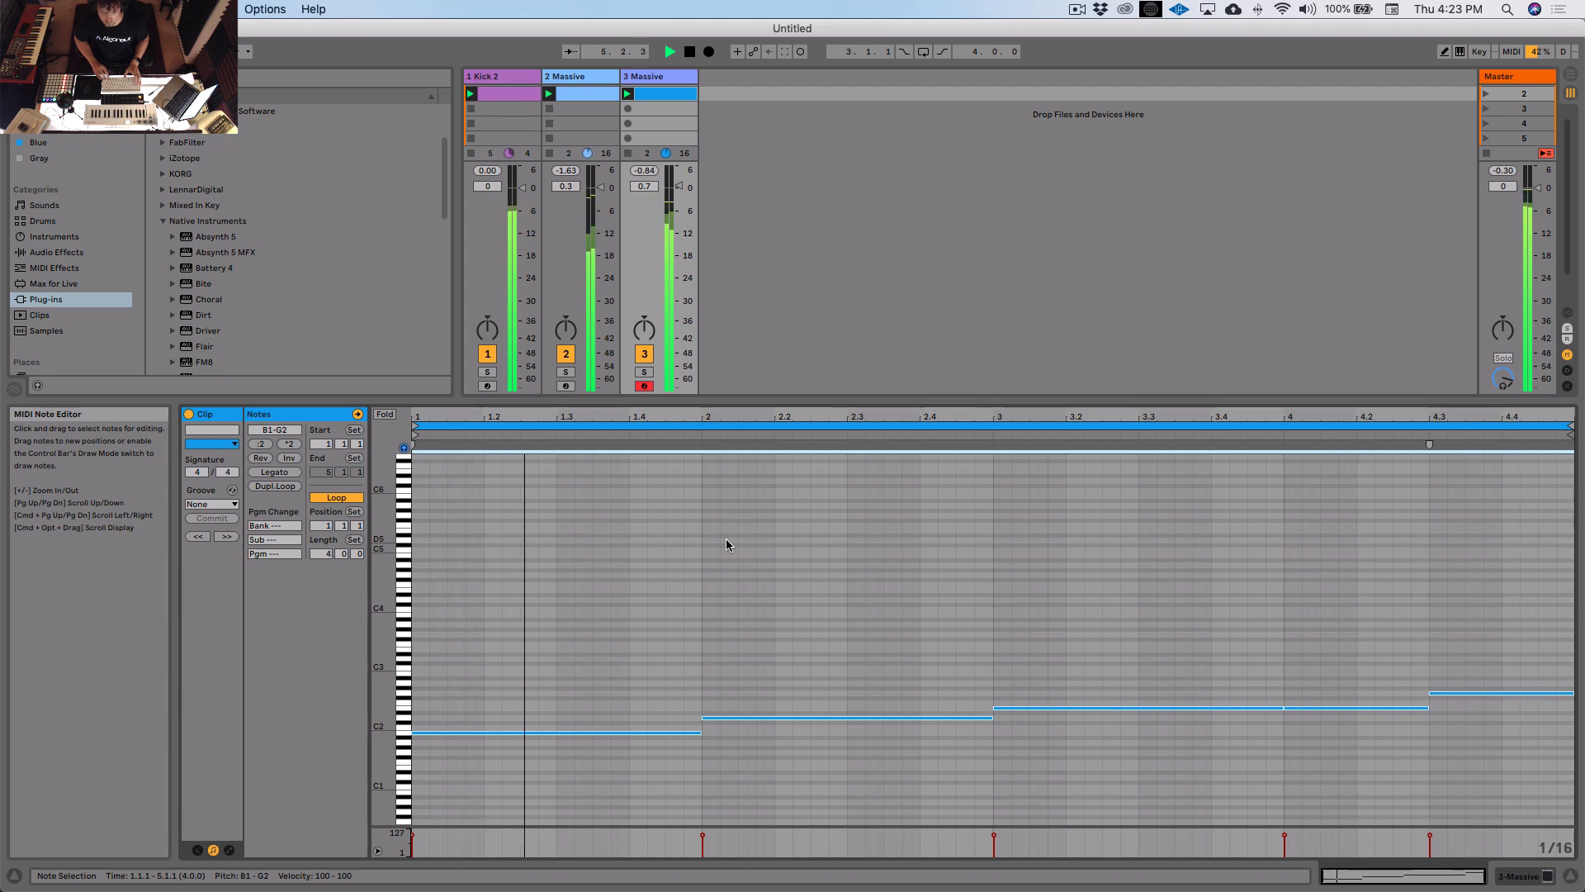
left_click(691, 617)
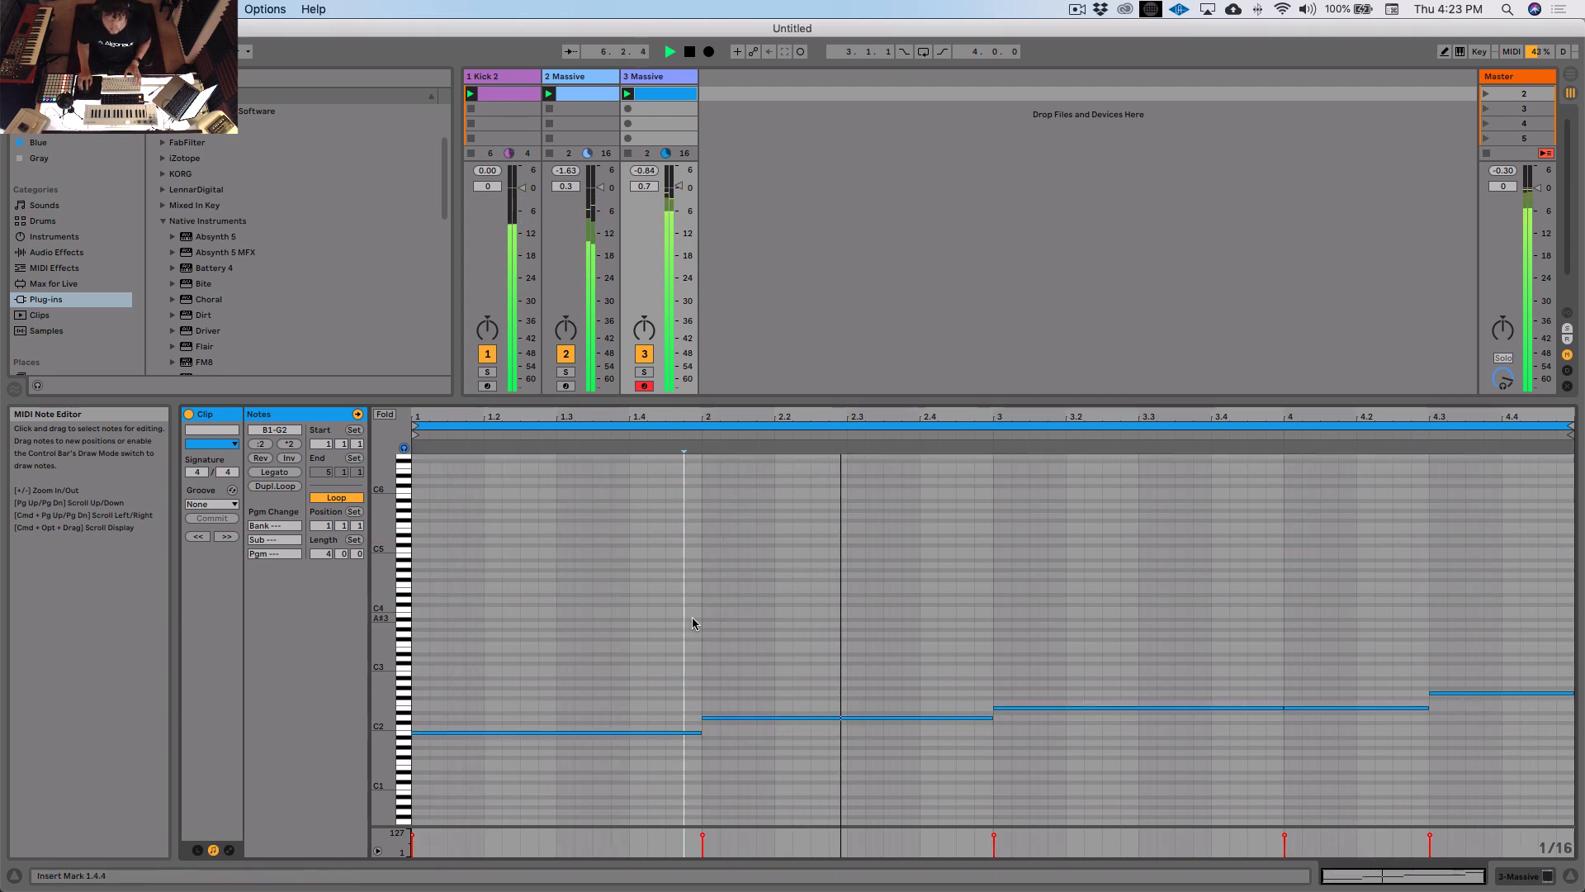
Step: Copy the Compressor sidechained to Kick 2 from the Massive chord track onto the Massive bass track and play it back
left_click(647, 75)
left_click(599, 192)
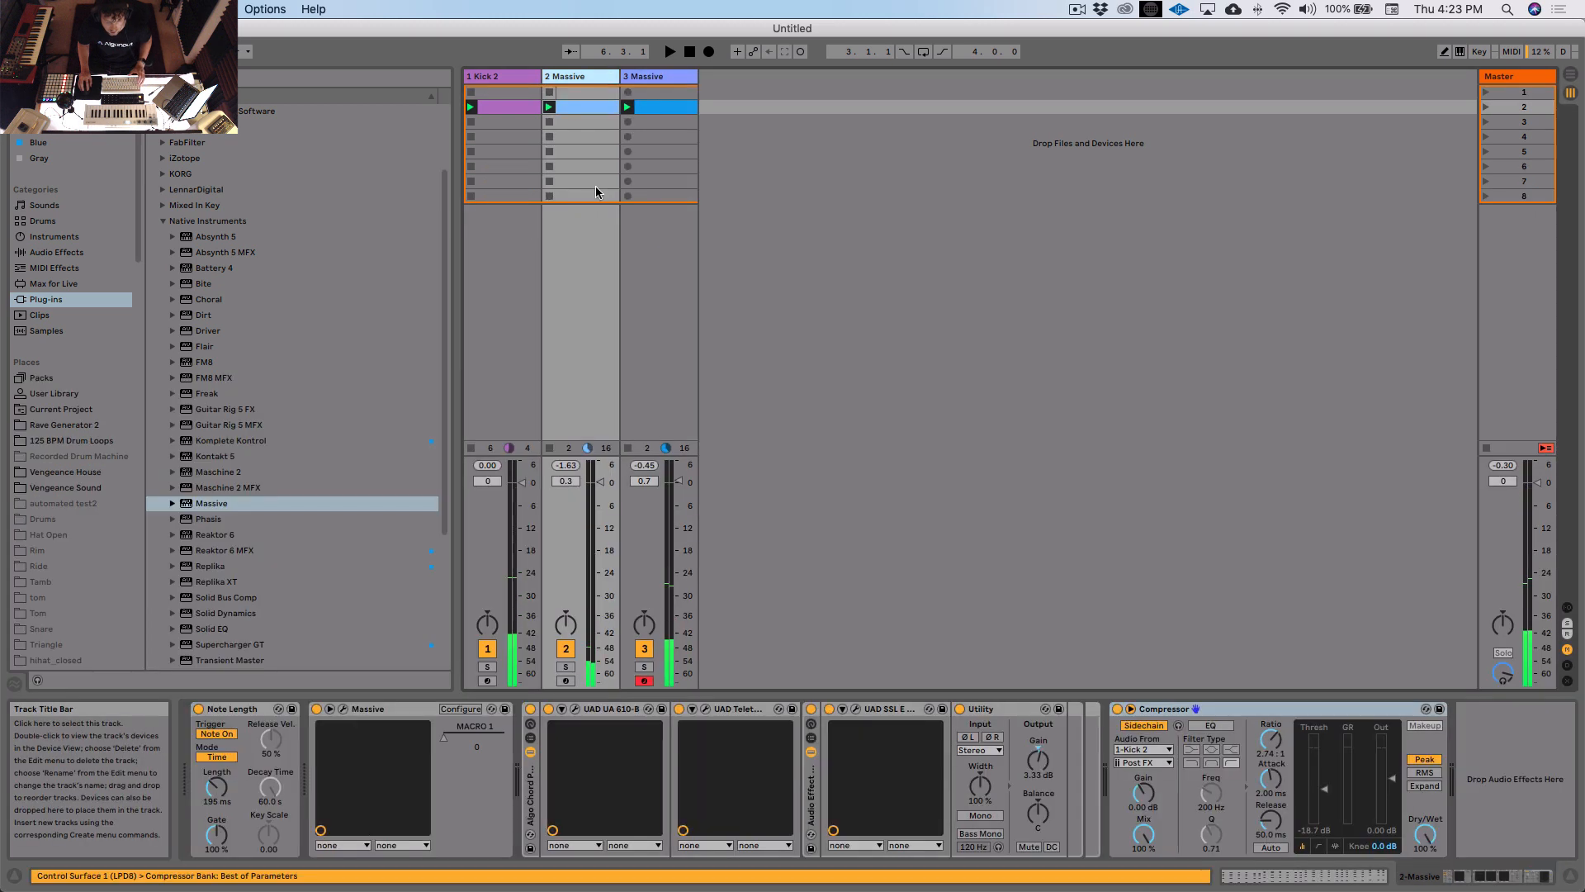
left_click(1283, 710)
left_click_drag(835, 479, 668, 319)
key("space")
left_click(546, 793)
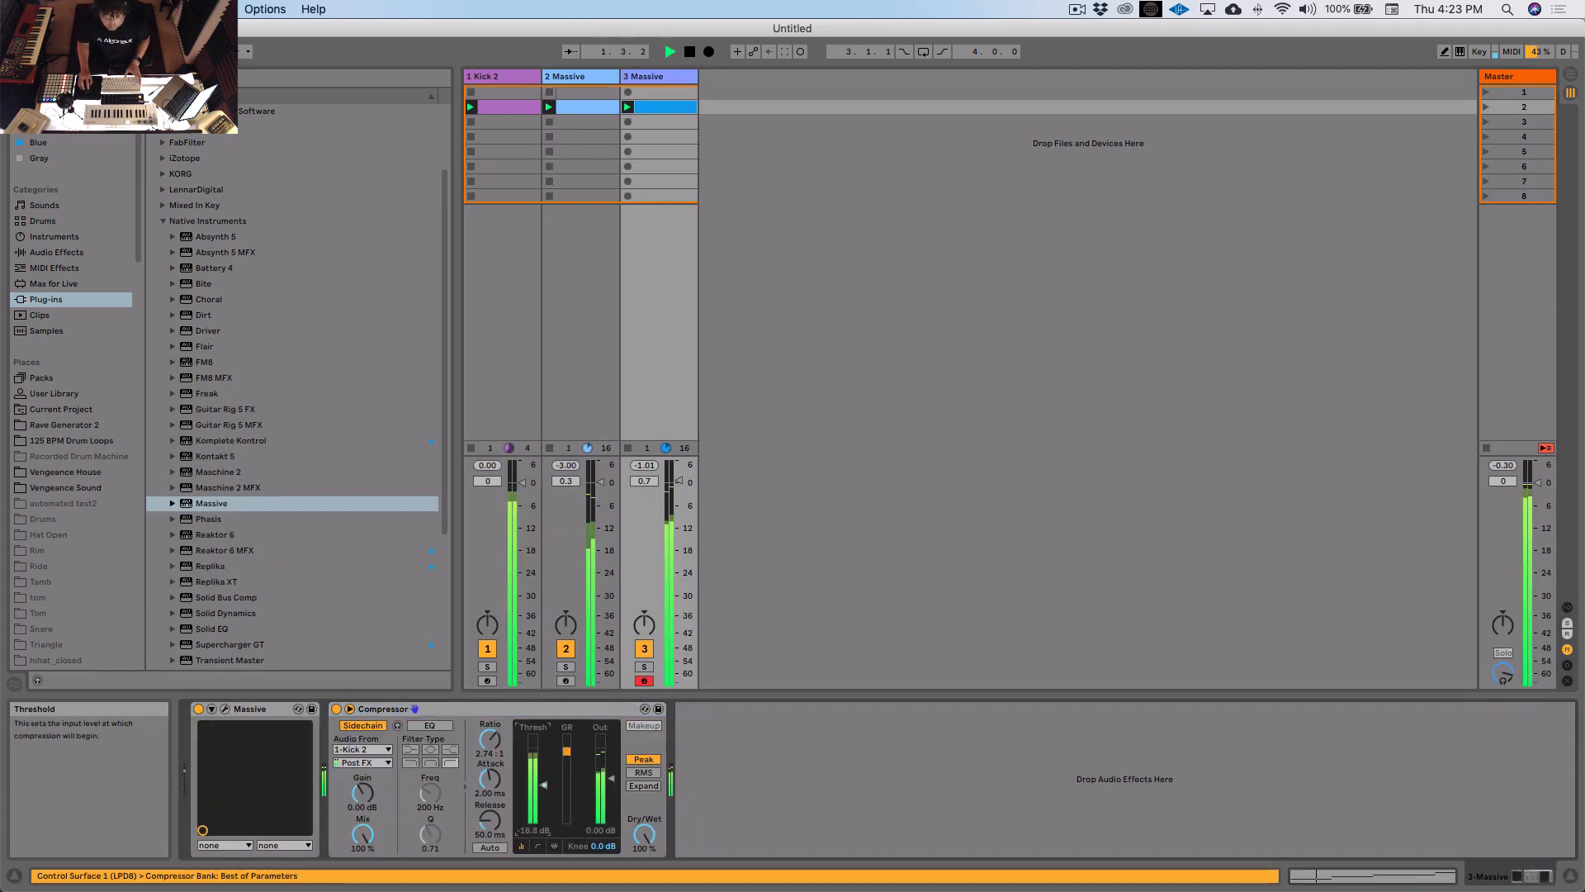
key("space")
Step: Transpose the first two notes of the bass clip up one octave and play the loop
double_click(659, 107)
left_click_drag(643, 690, 740, 786)
key("shift+Up")
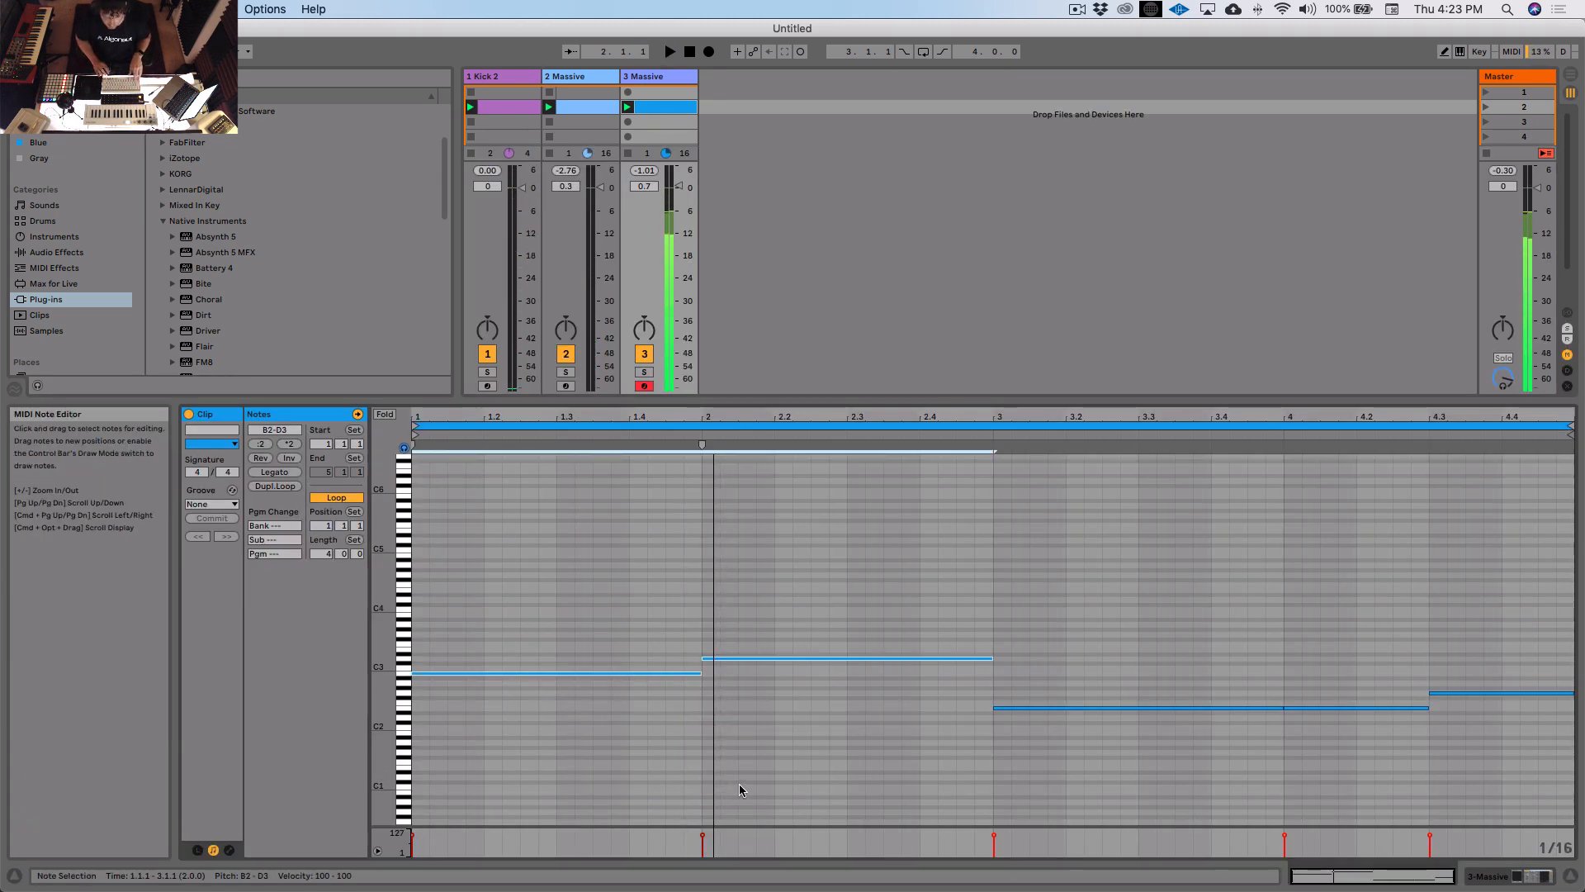
key("space")
left_click(740, 785)
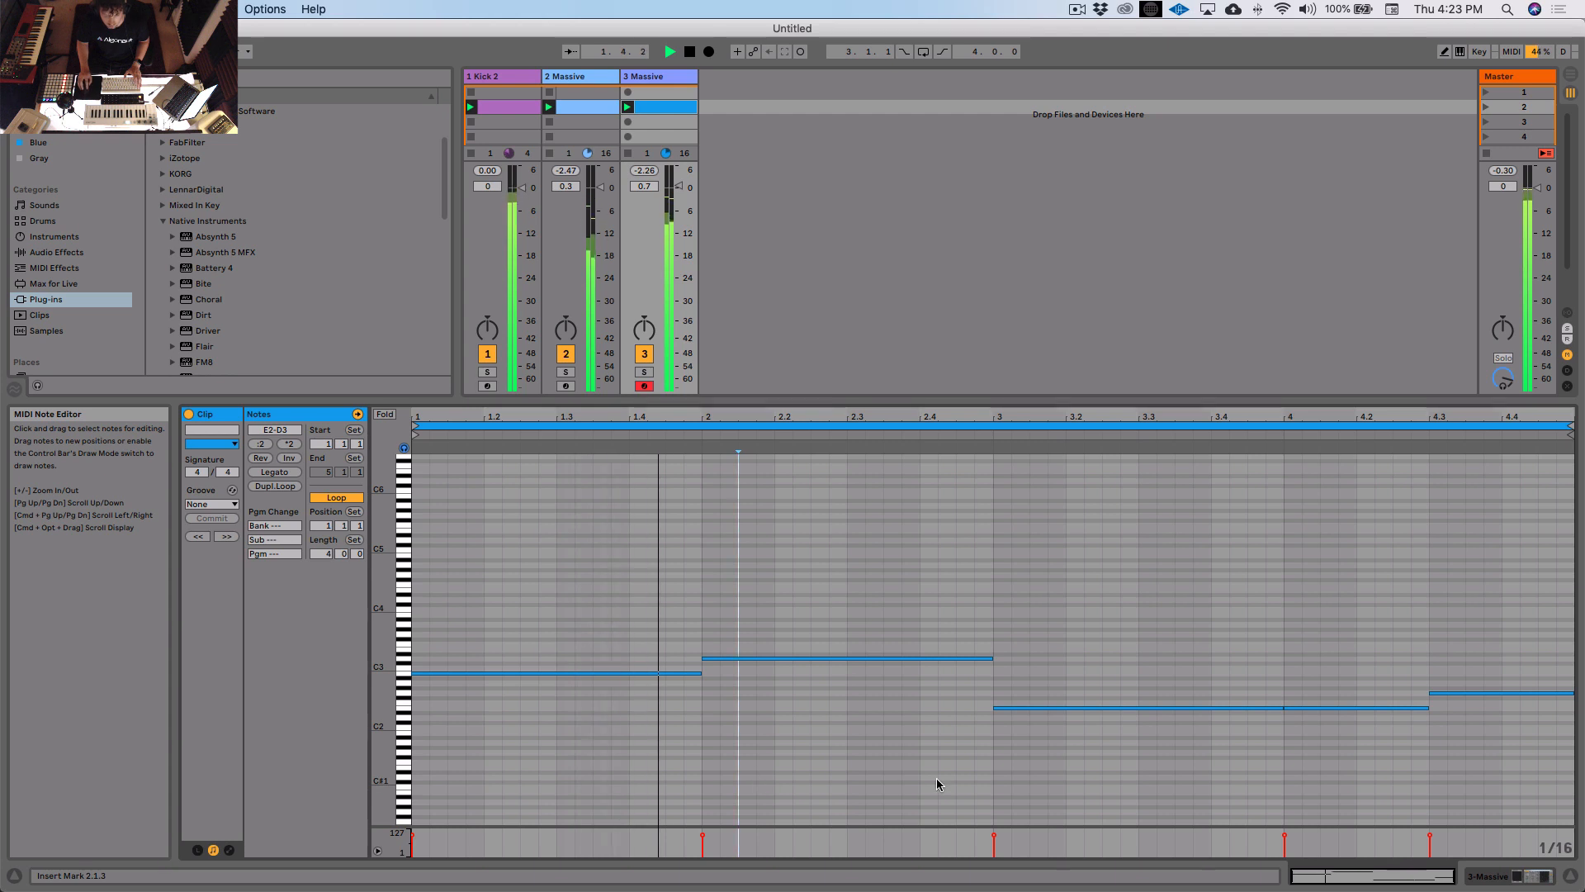
left_click(993, 777)
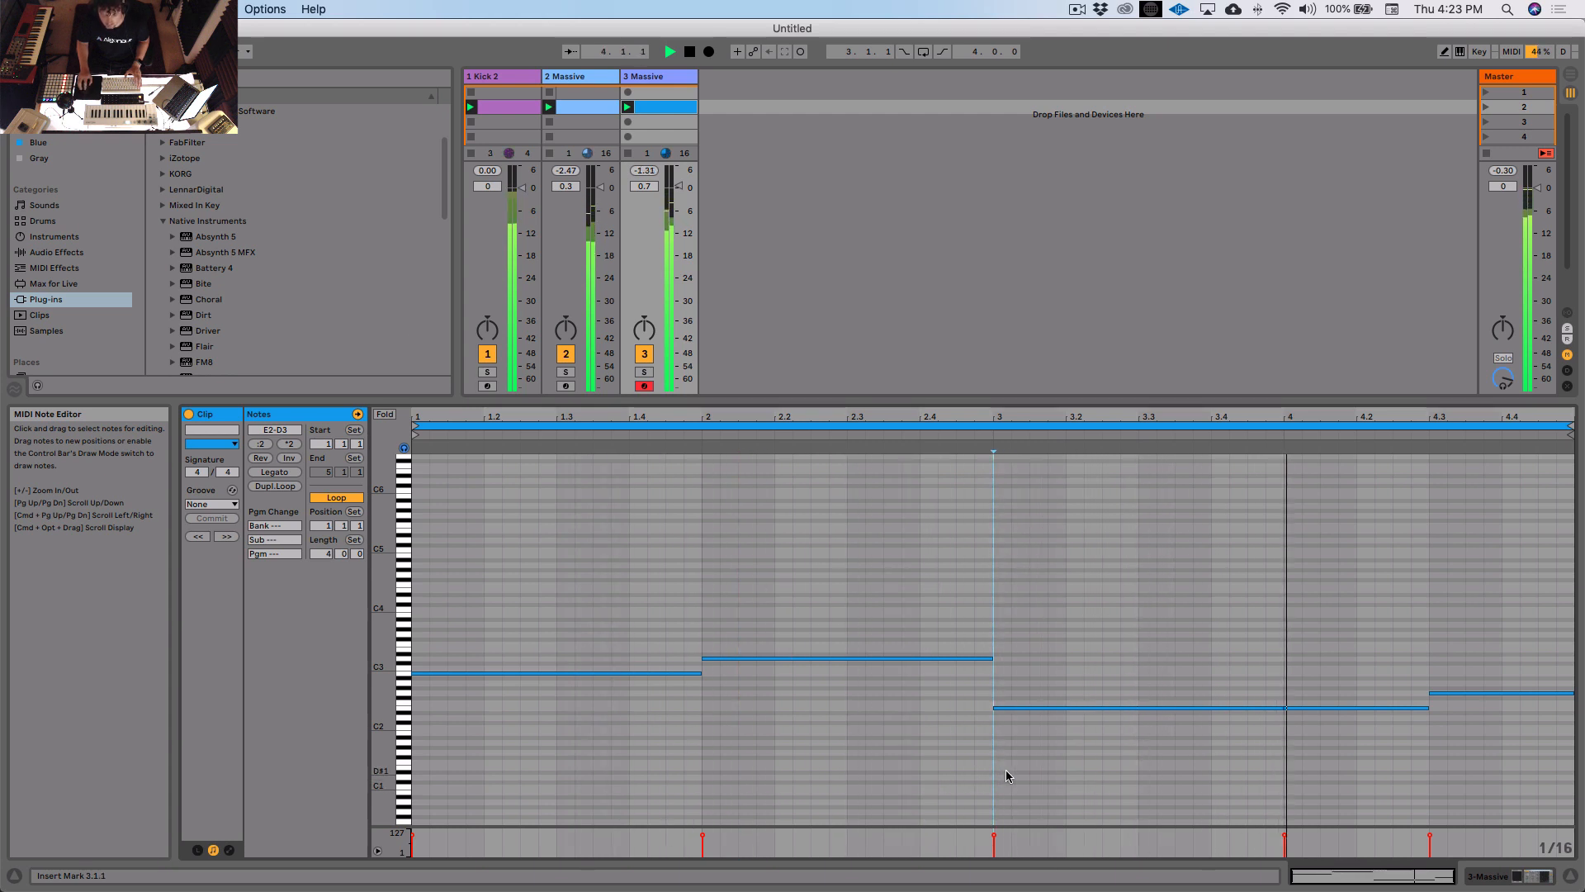
left_click(1005, 776)
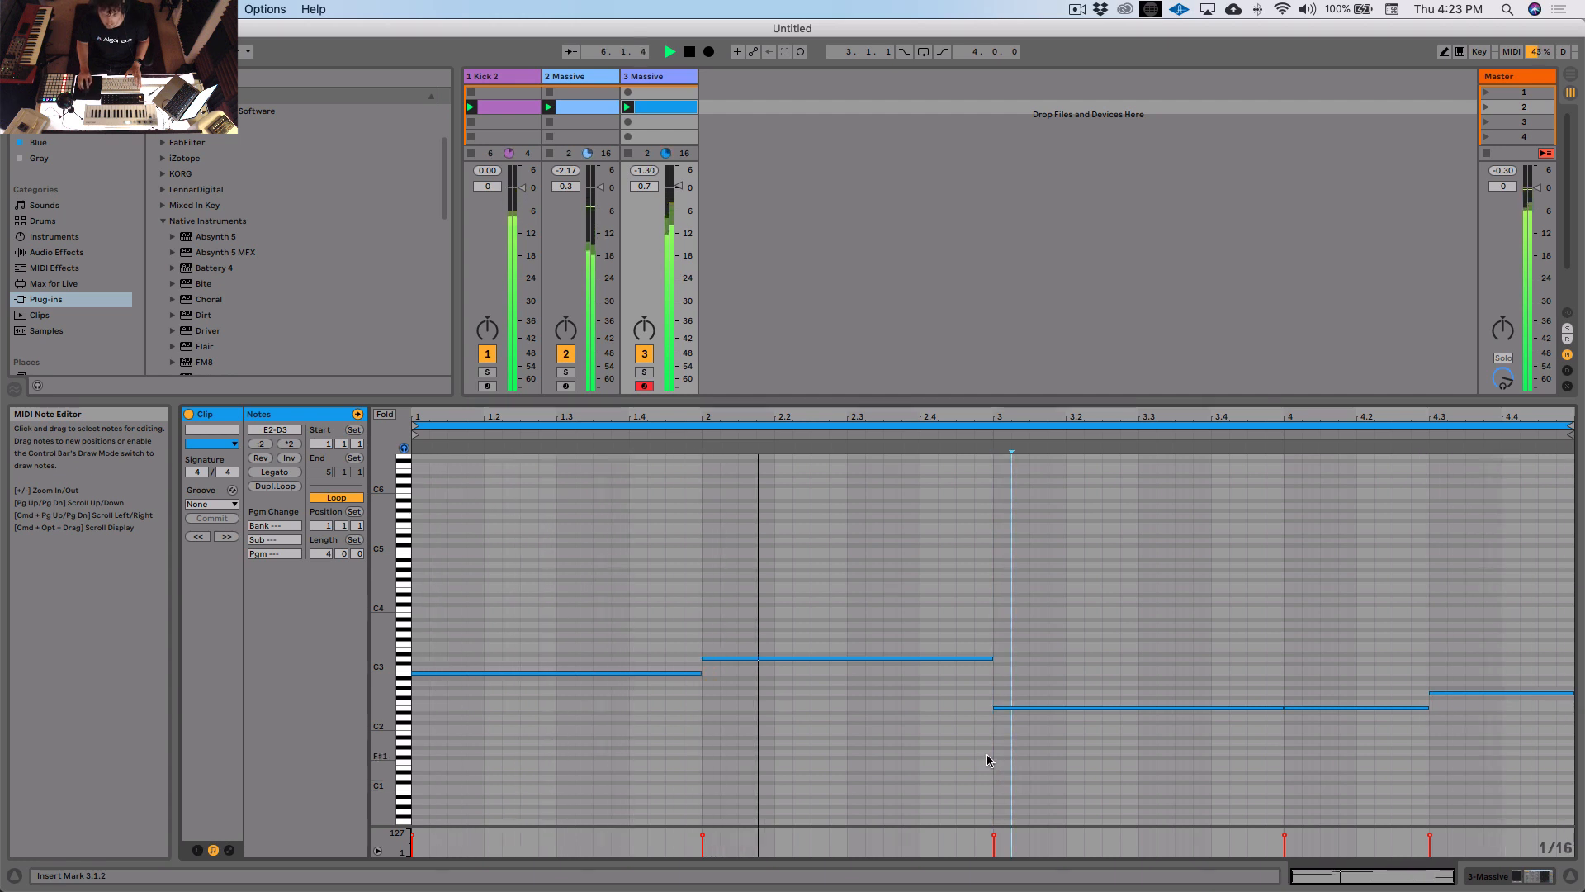
Step: Set the bass Compressor's threshold to -21.9 dB with a higher ratio, and lower the bass track volume to -1.7 dB
left_click_drag(930, 401, 930, 695)
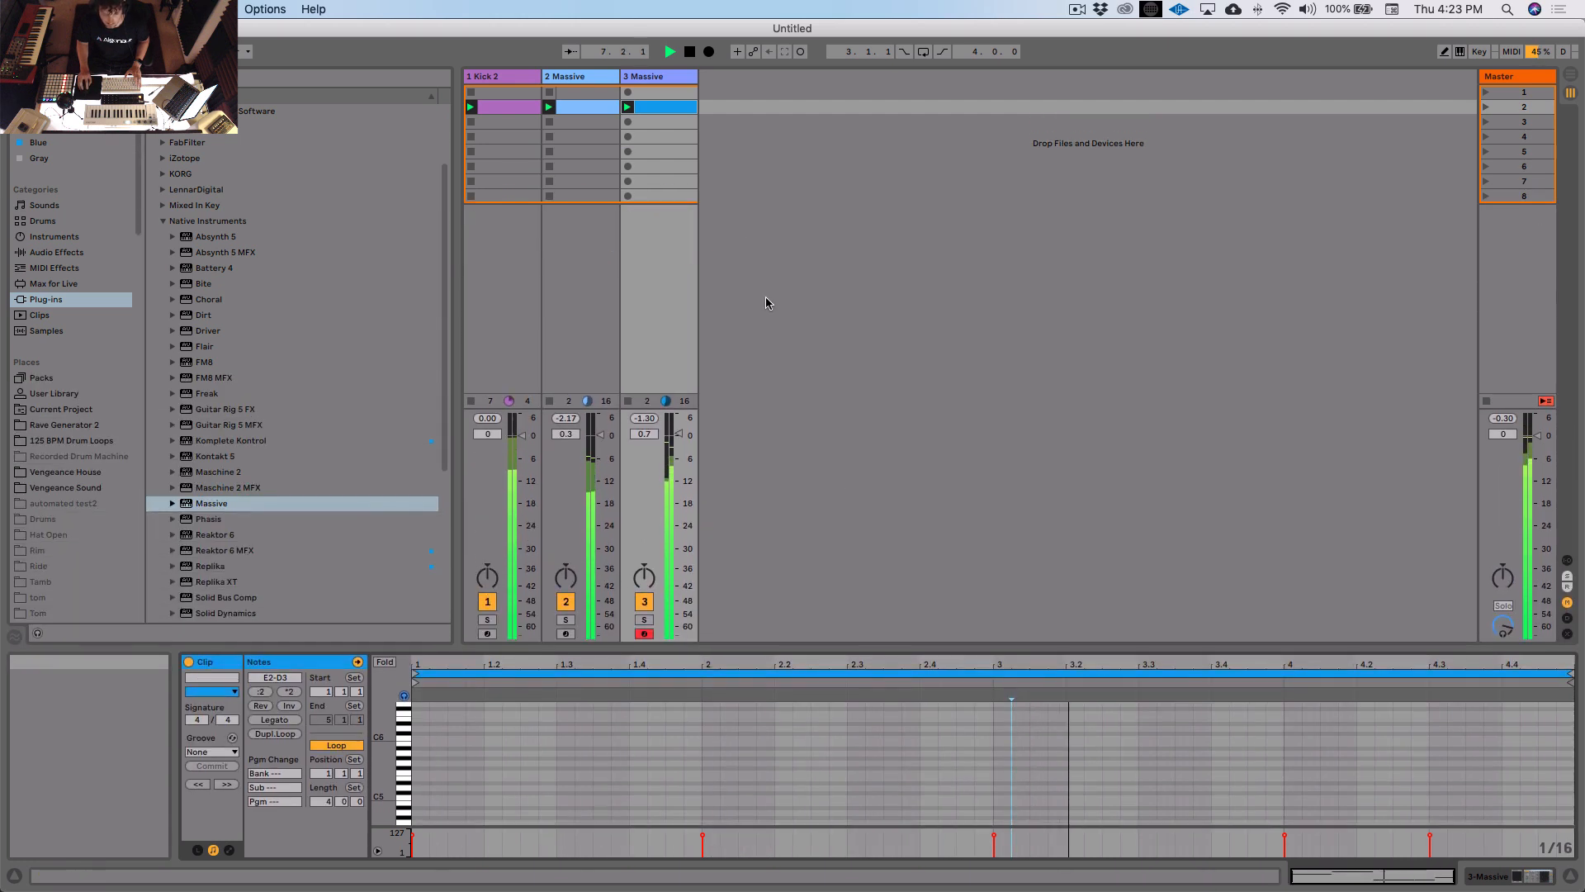
double_click(660, 76)
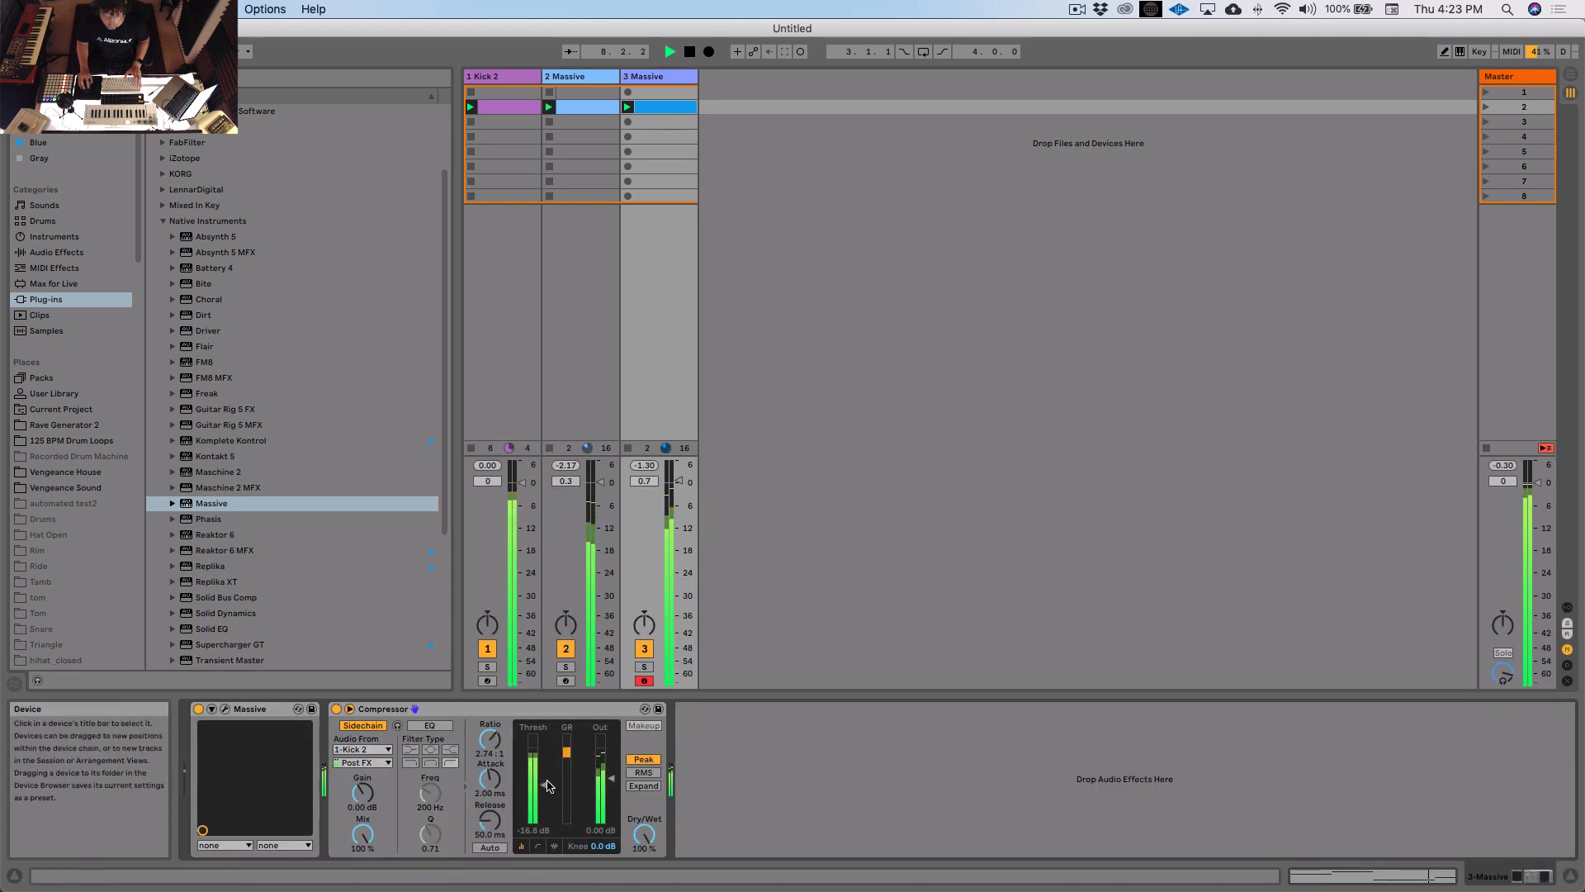
left_click_drag(539, 784, 539, 790)
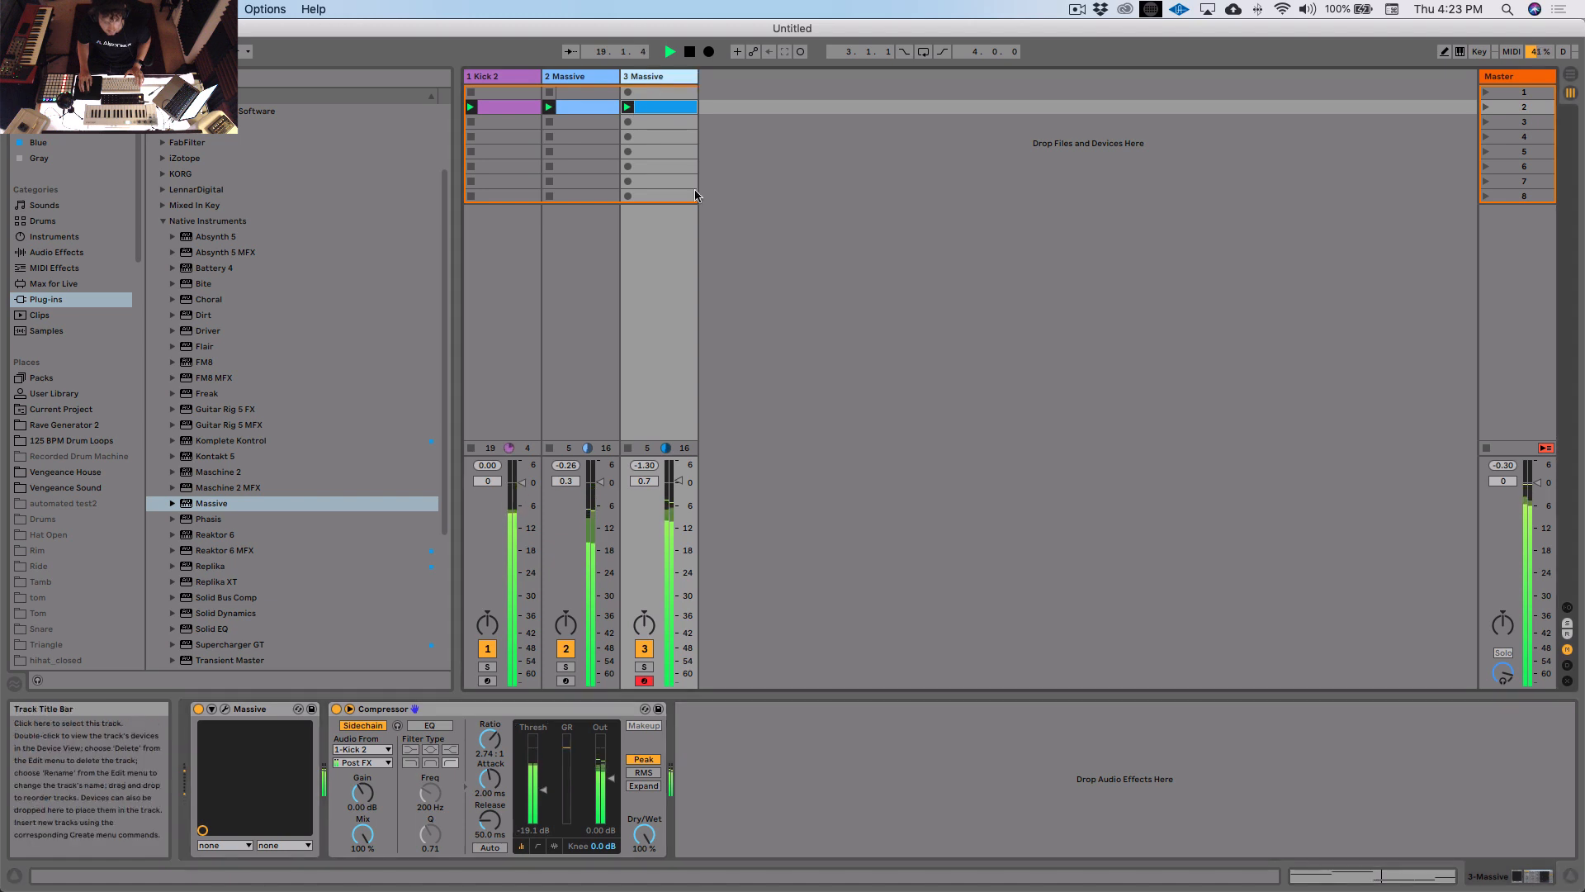
left_click_drag(544, 790, 543, 793)
left_click_drag(490, 739, 489, 731)
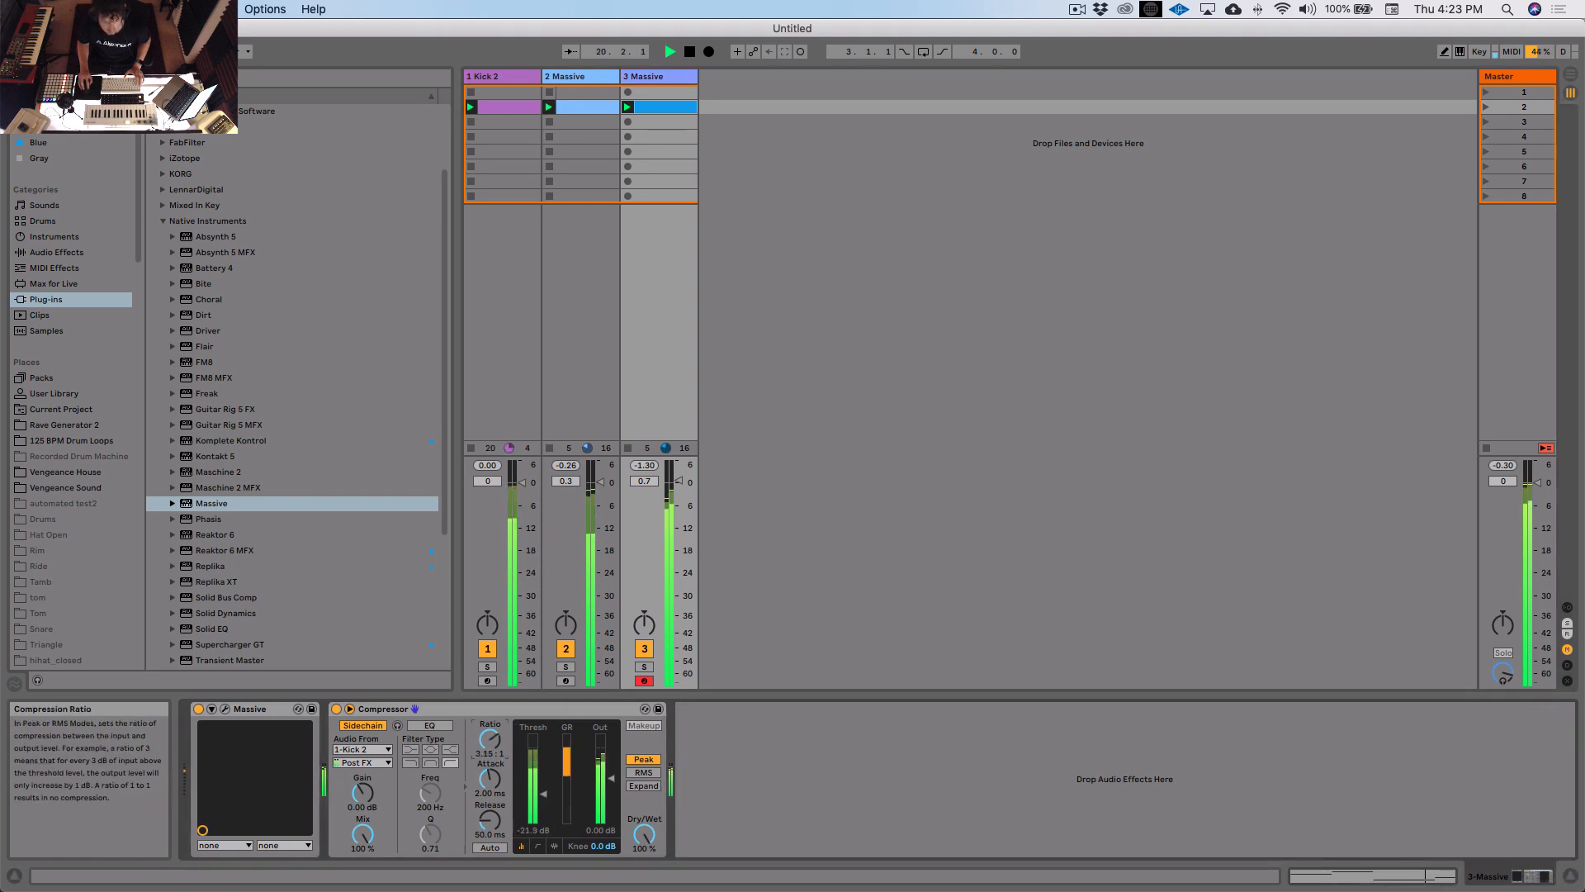
left_click_drag(678, 480, 678, 495)
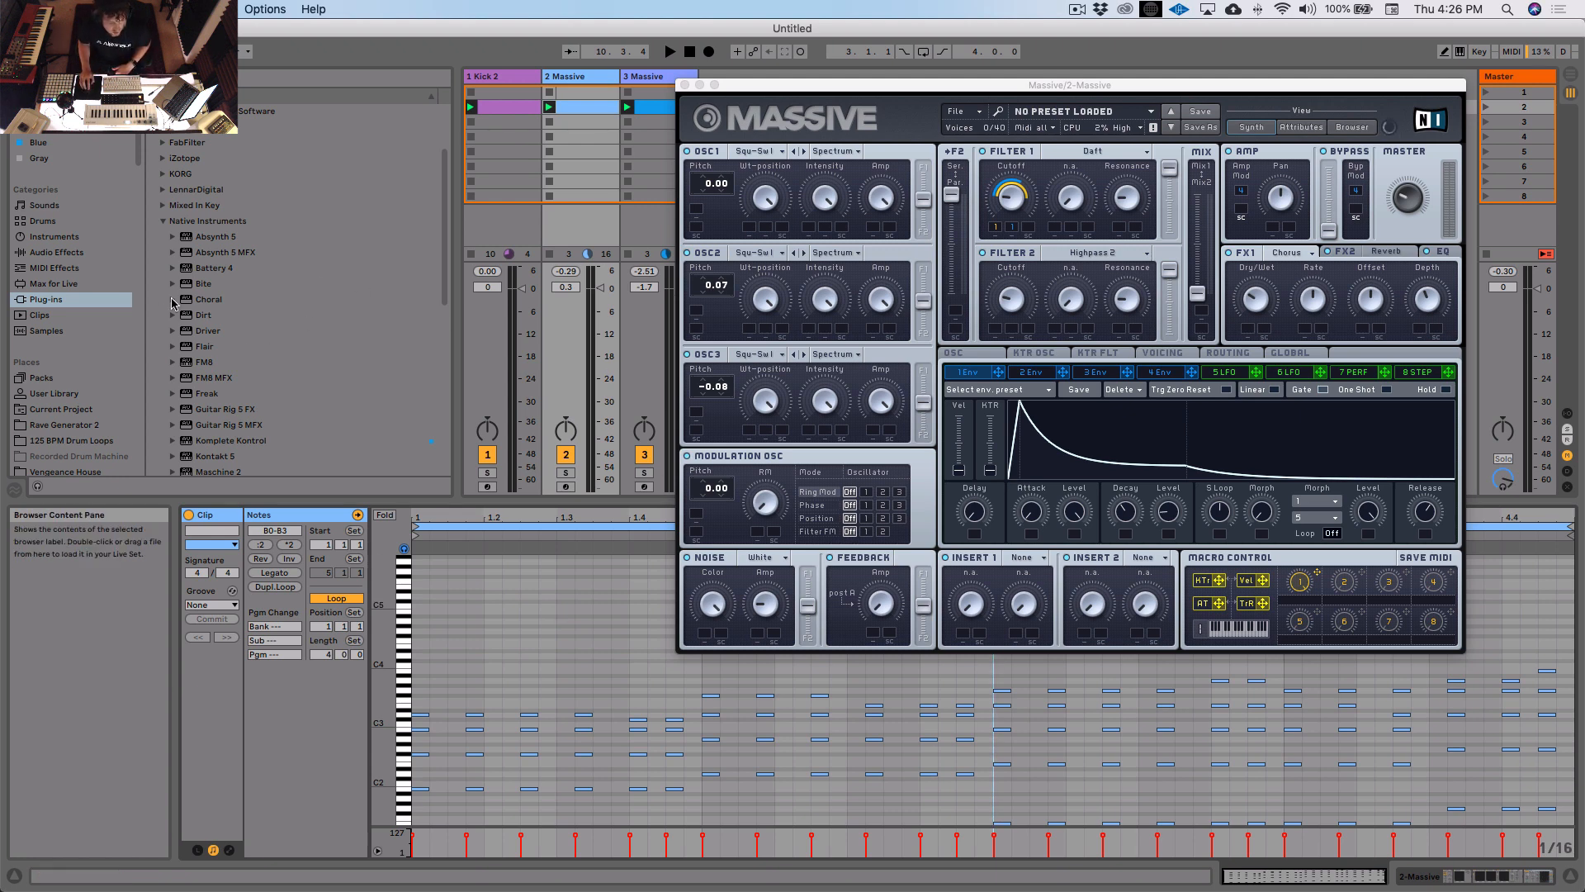
Step: Find Algonaut's Atlas plug-in, insert a new MIDI track after Kick 2 and load Atlas onto it
scroll(170, 304, "up", 4)
left_click(162, 143)
left_click(199, 160)
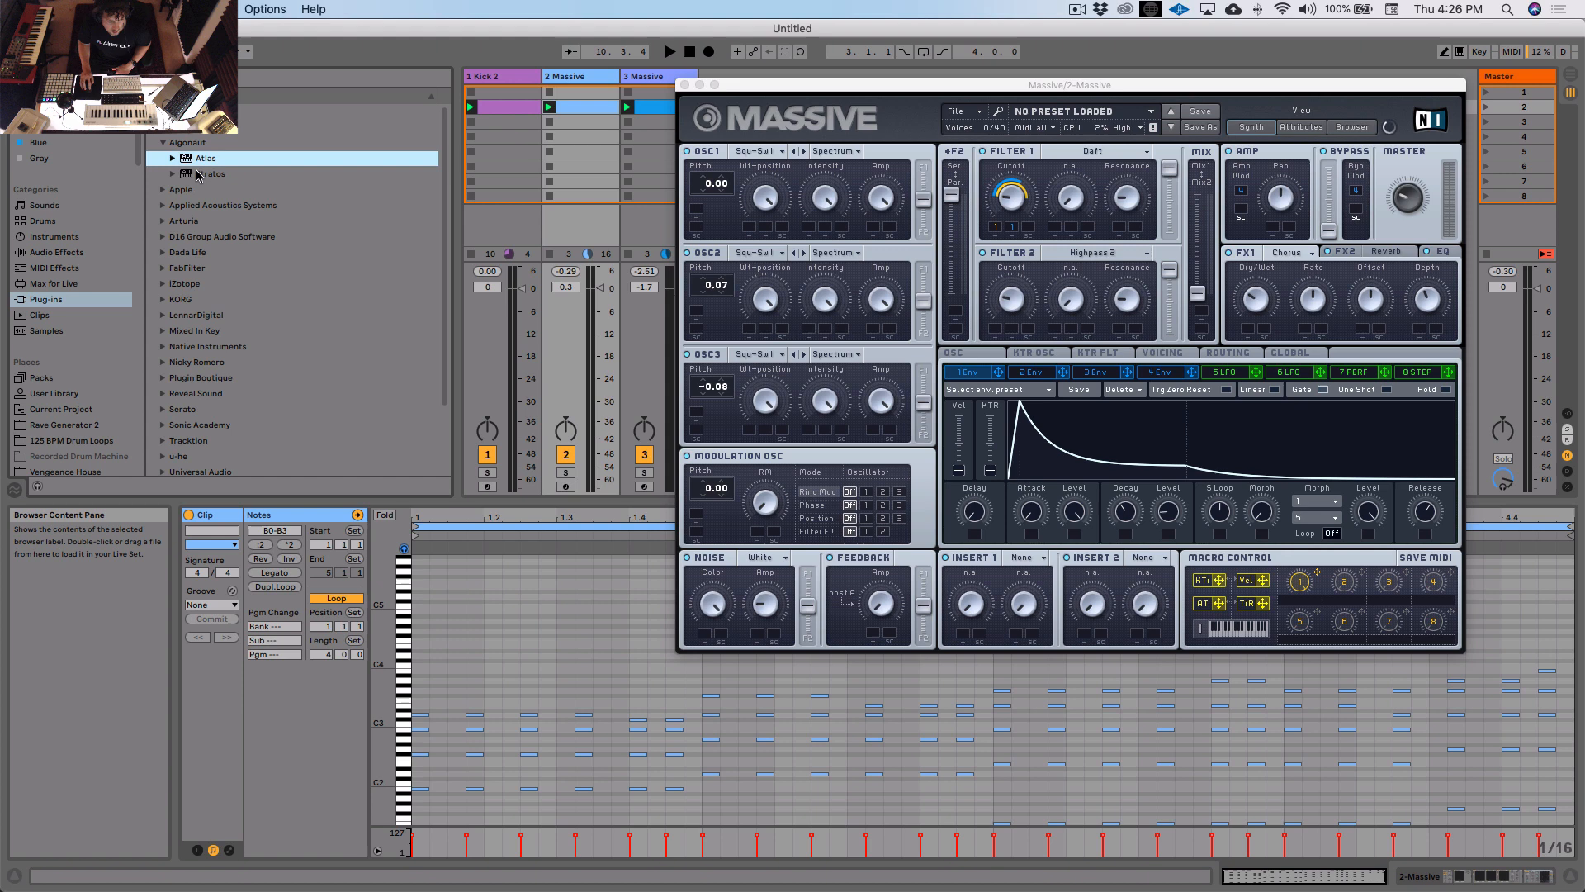
left_click(569, 76)
key("super+t")
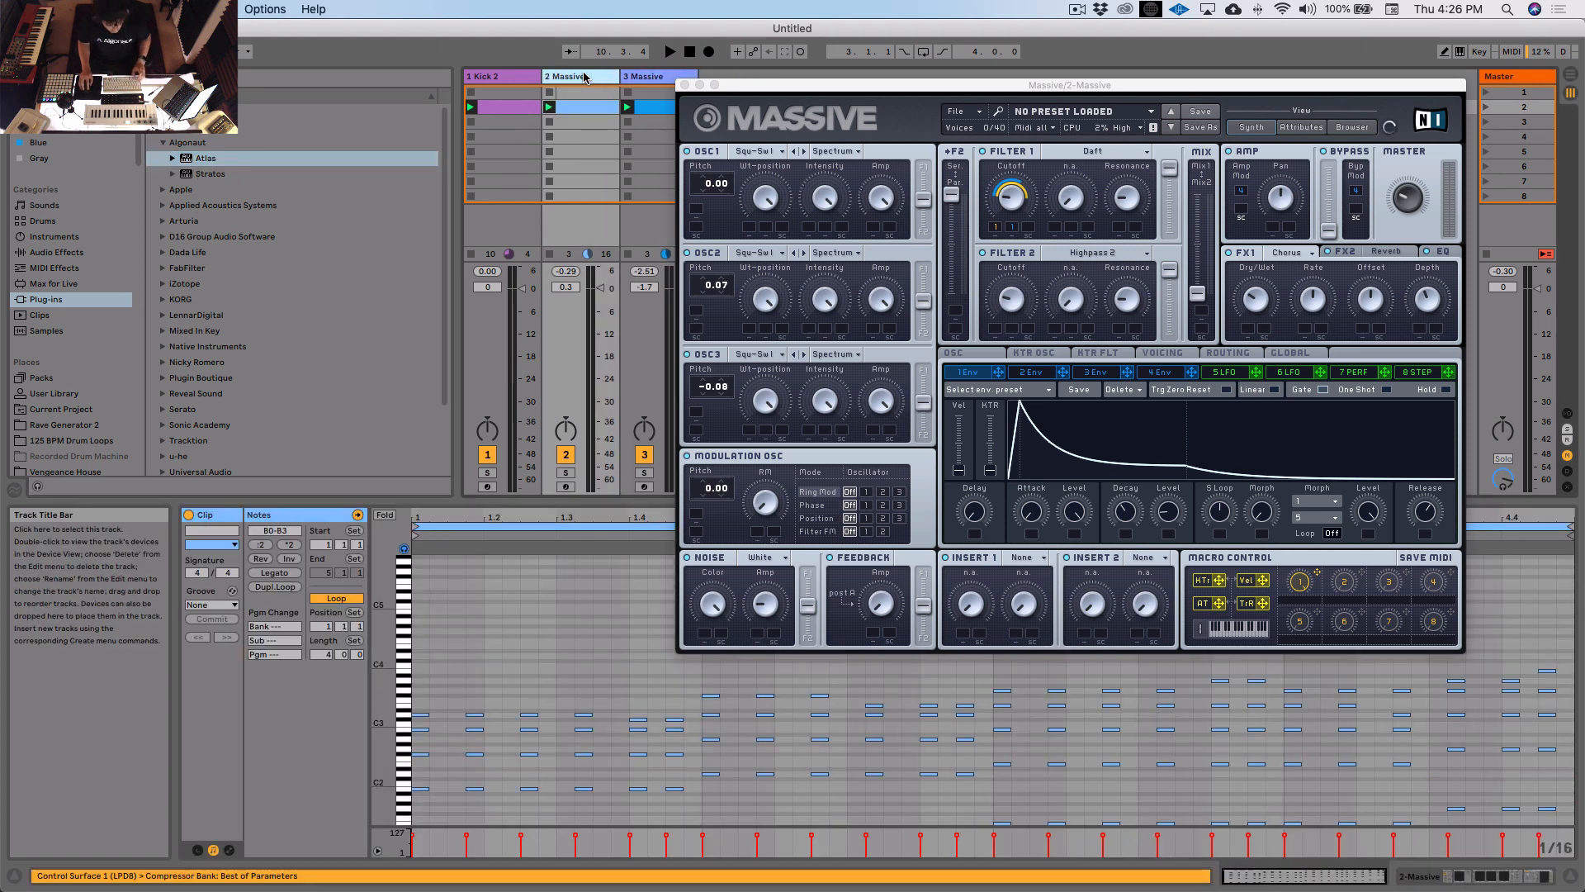
left_click(520, 77)
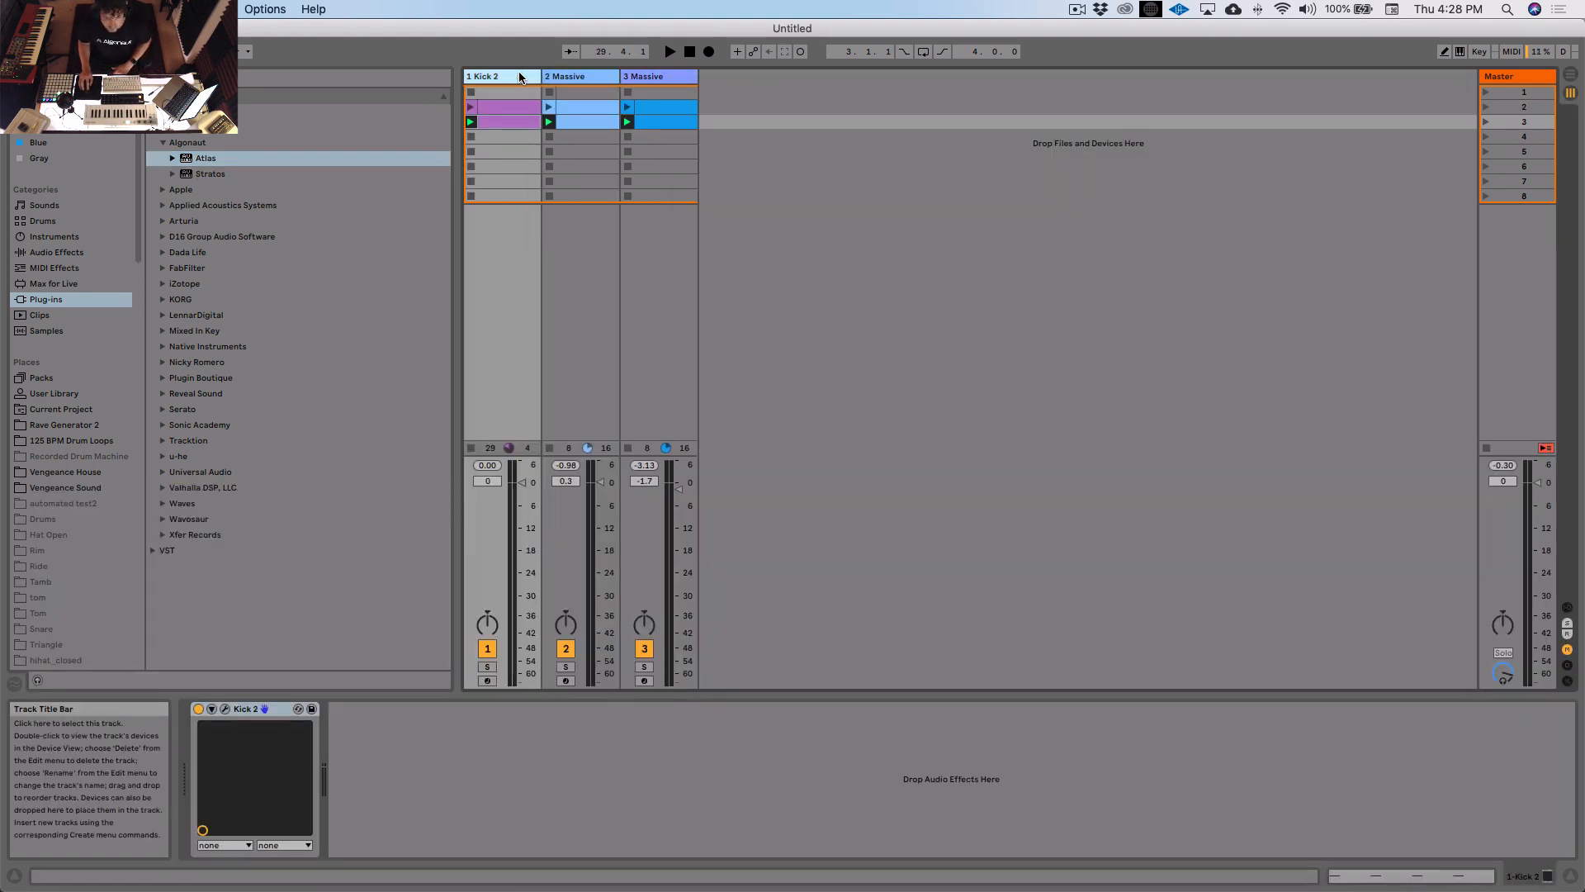
key("super+shift+t")
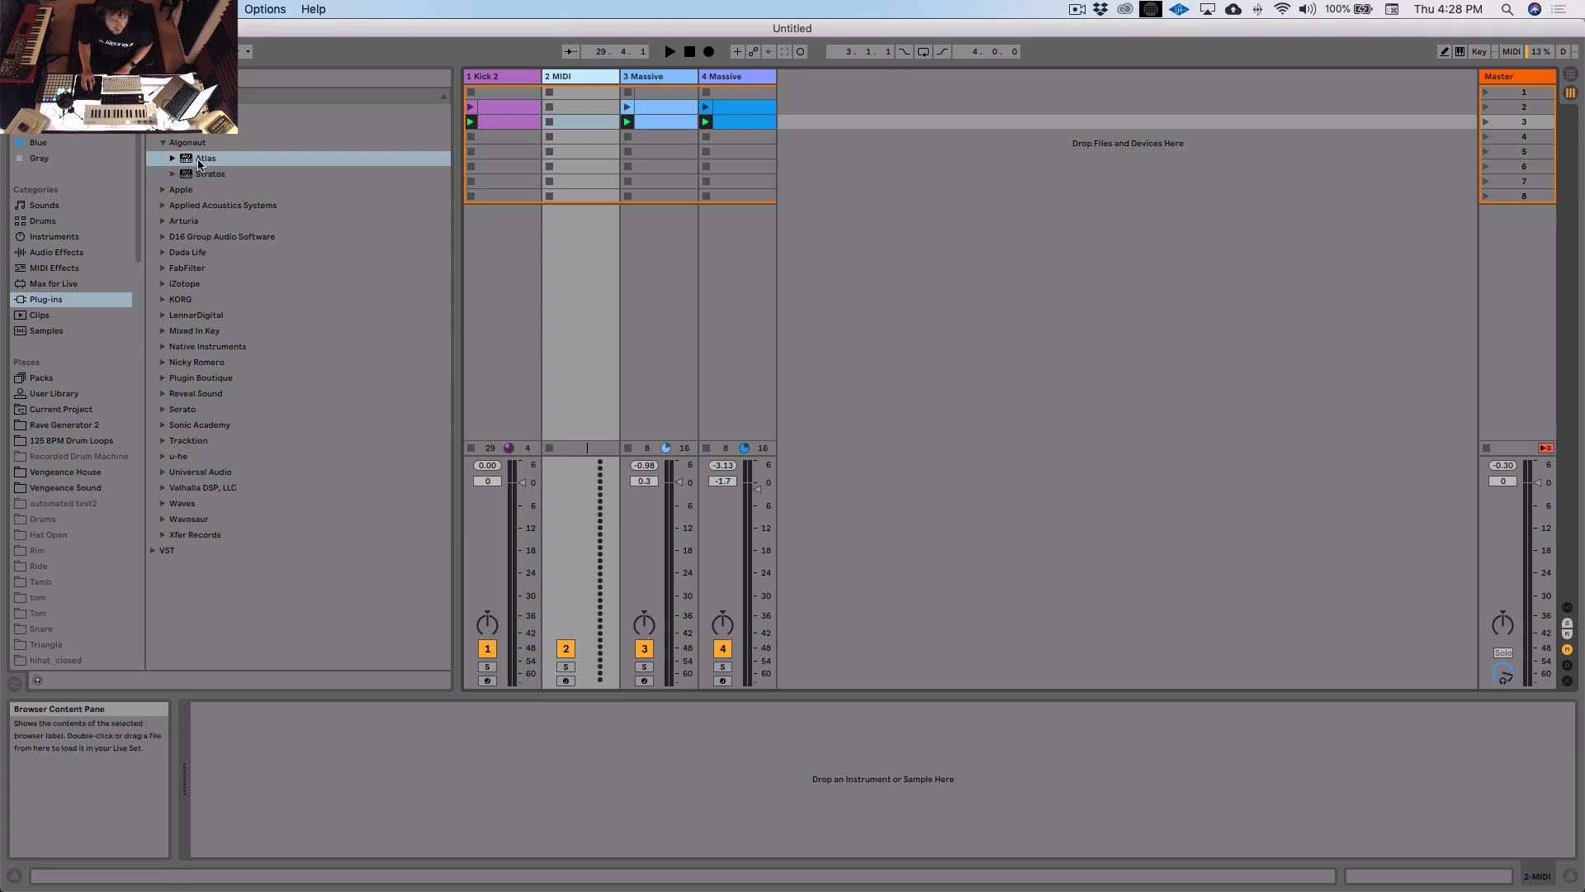
left_click_drag(198, 163, 269, 194)
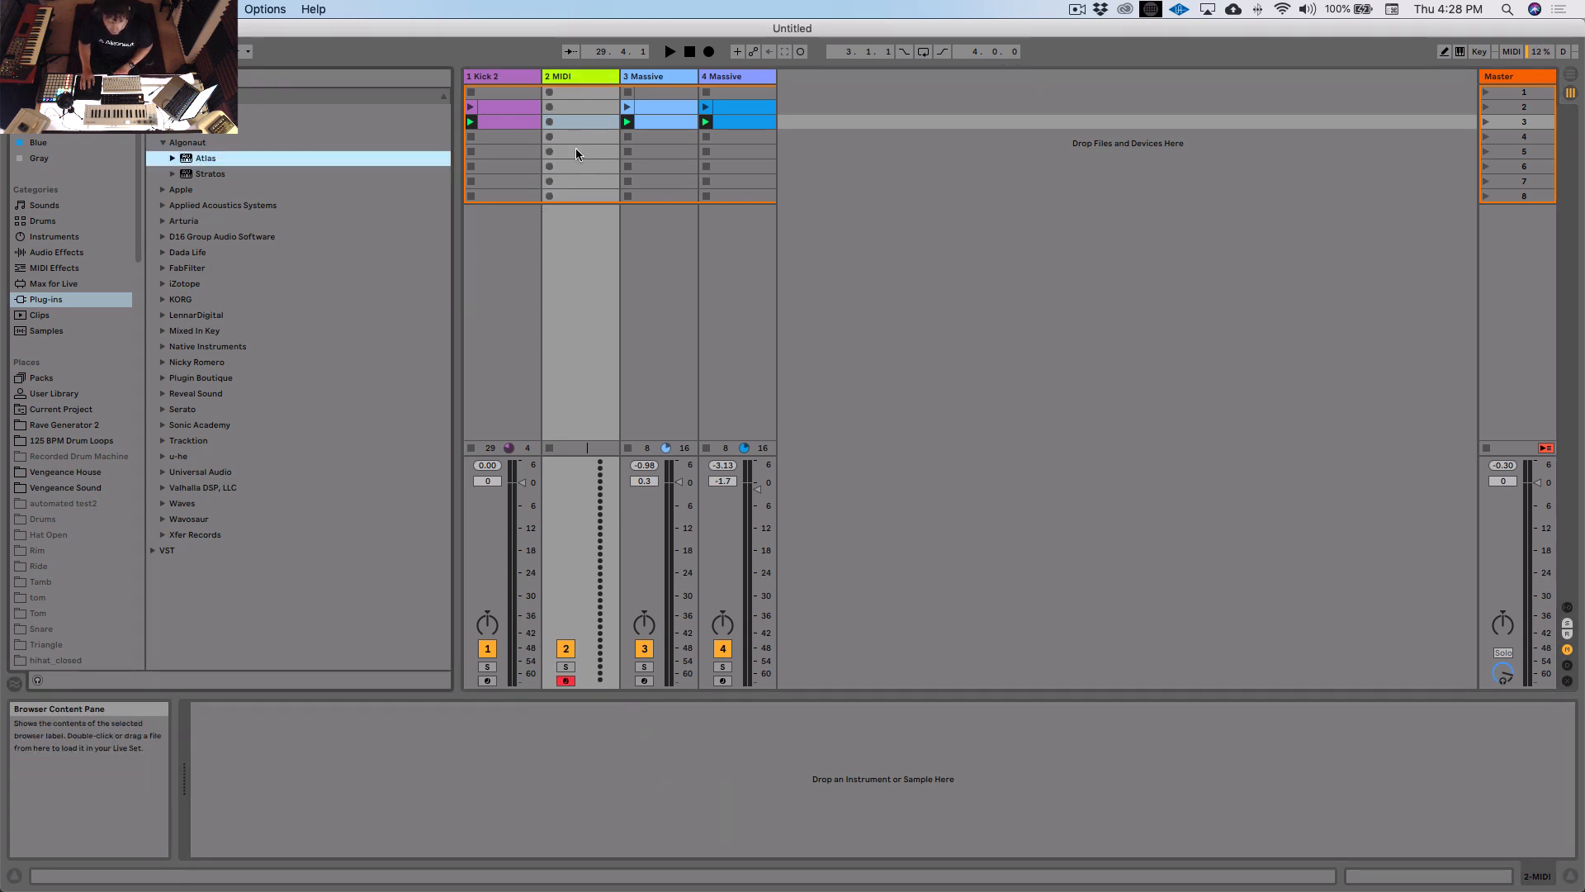
left_click_drag(576, 153, 577, 153)
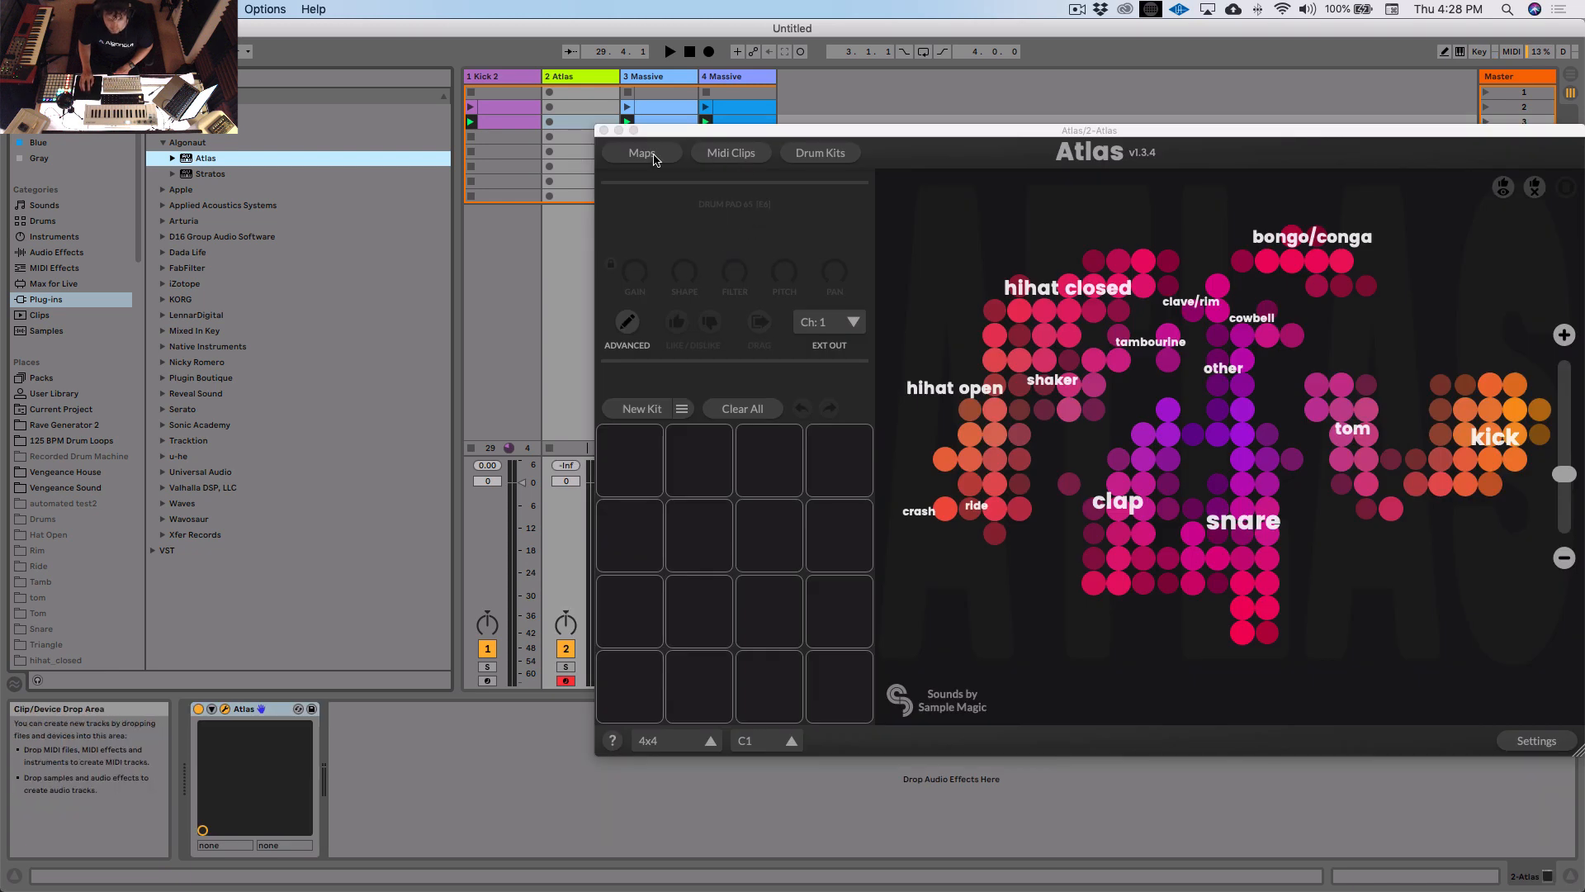
Step: Generate an Atlas drum kit from the Veng Deep House 1/2 map and mute its kick, tom and adjacent "other" pads
left_click(655, 157)
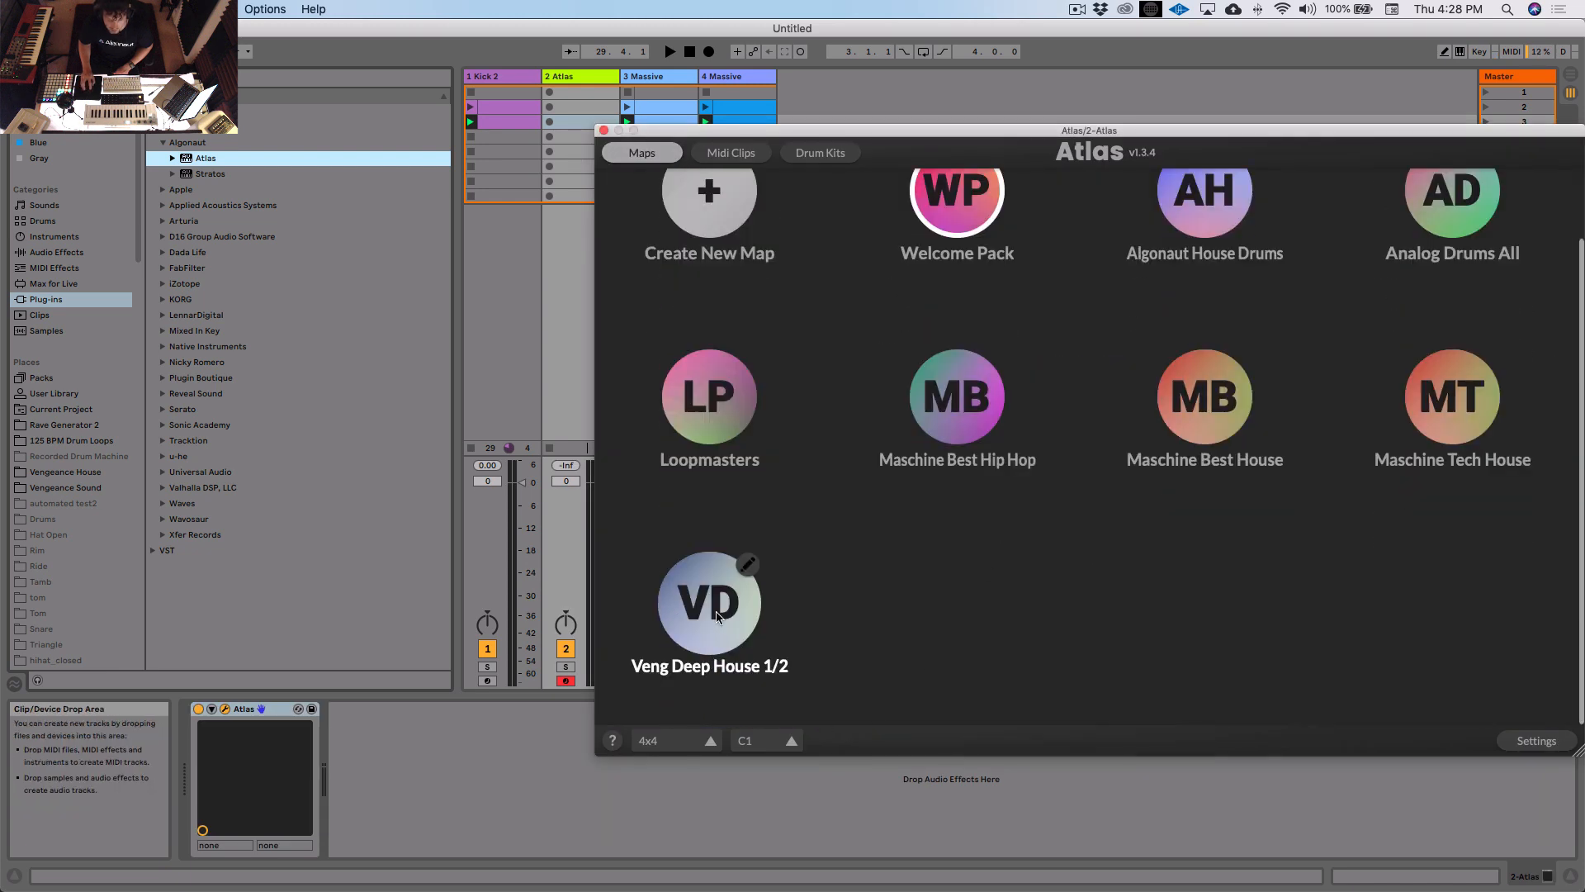
left_click(717, 616)
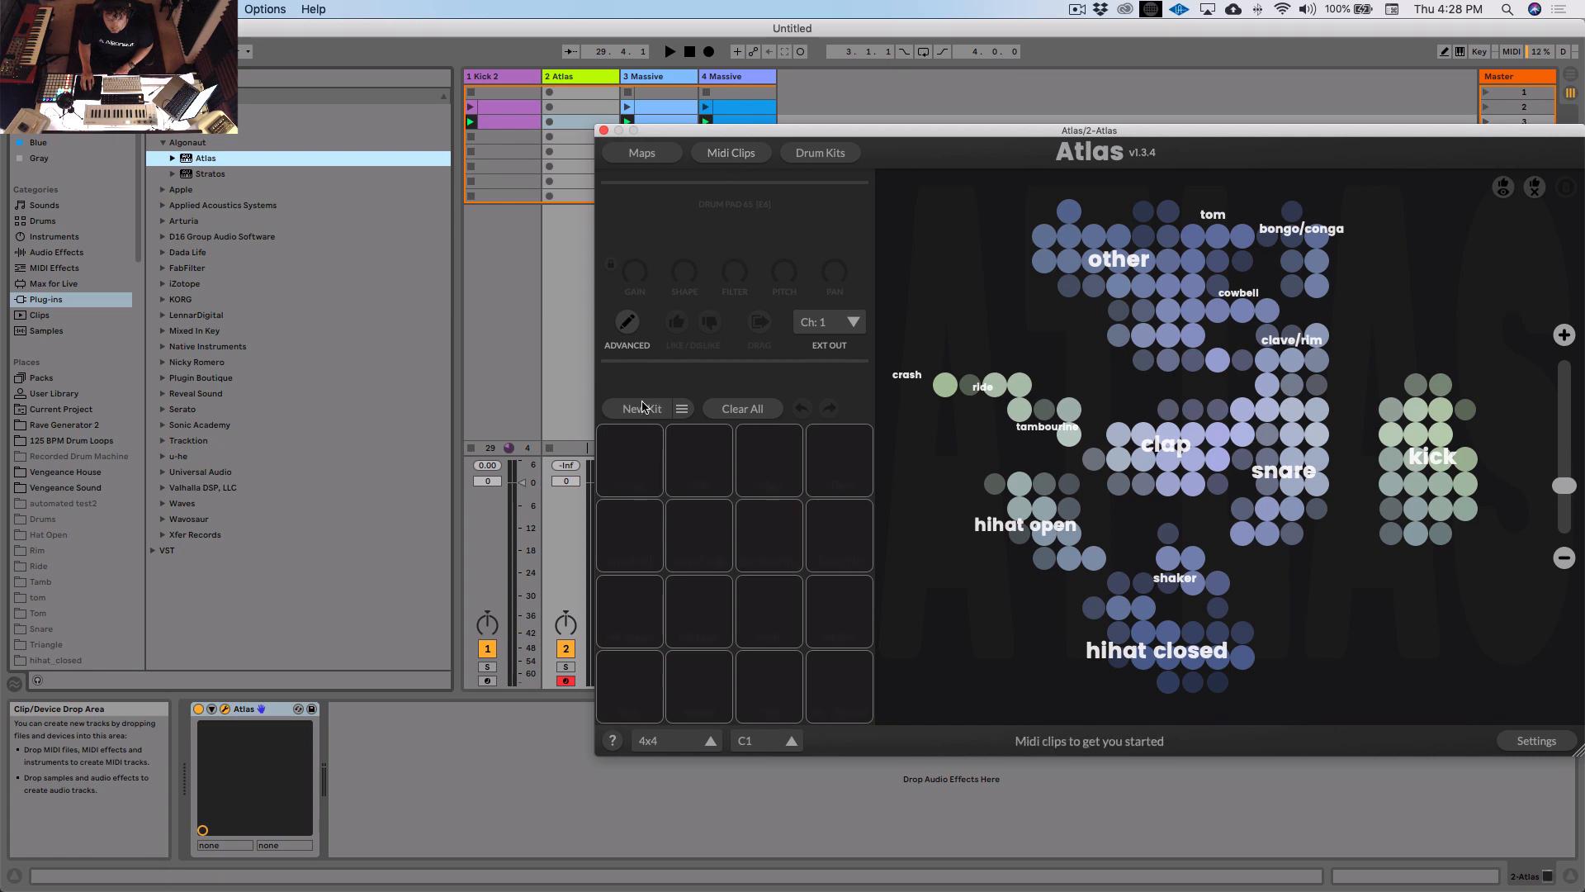
left_click(642, 407)
left_click(775, 618)
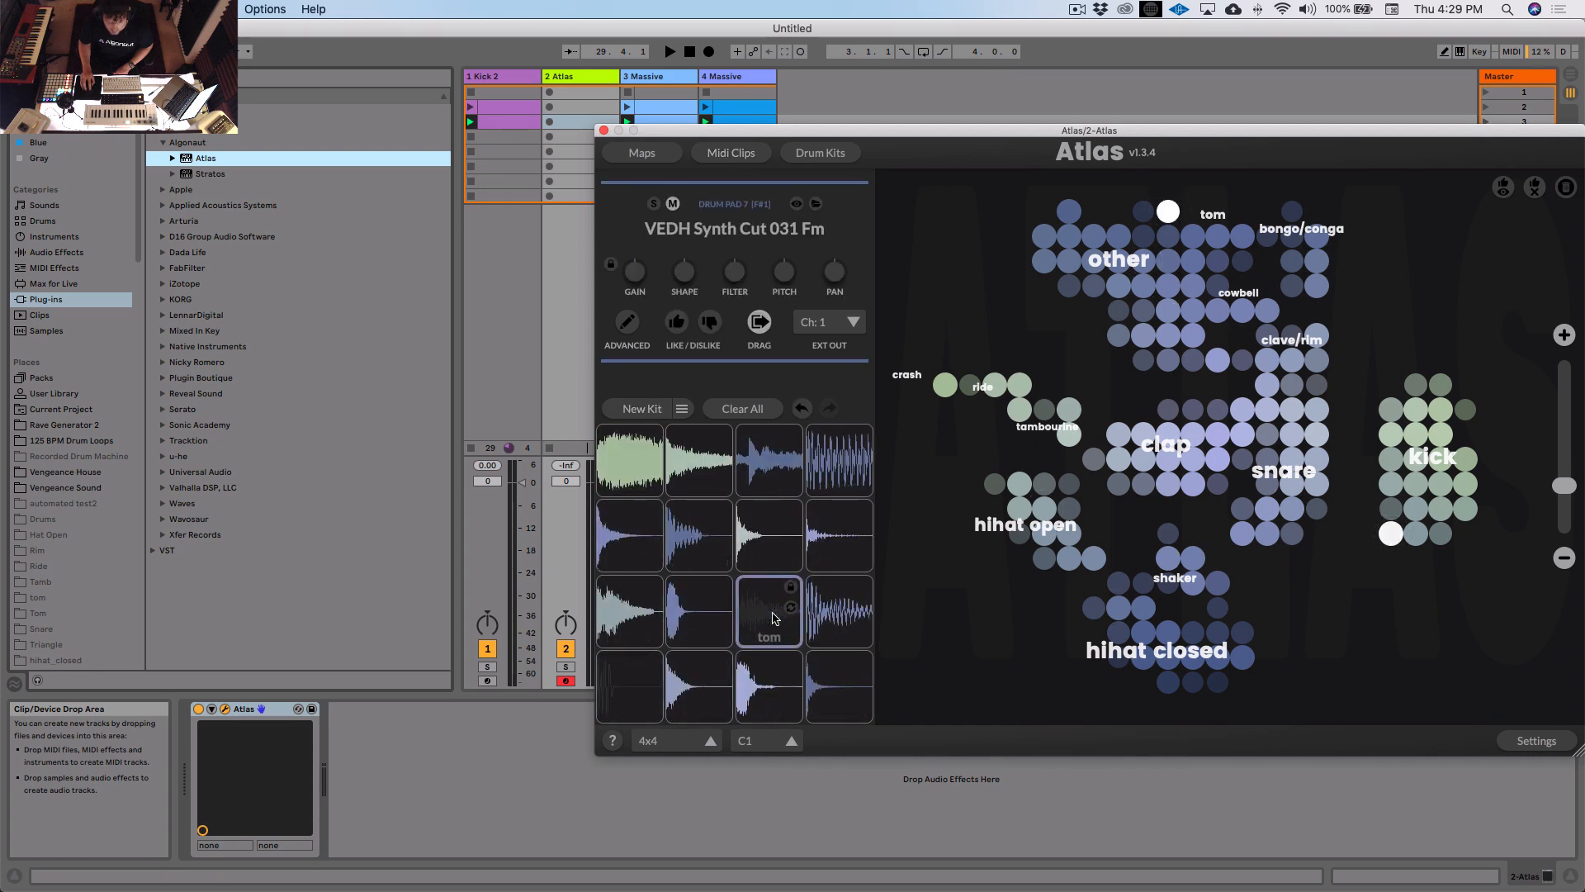
left_click(791, 607)
Step: Place the bundled House 1 MIDI clip in the Atlas track's third clip slot and close the plug-in window
left_click(731, 152)
left_click_drag(743, 131, 1028, 91)
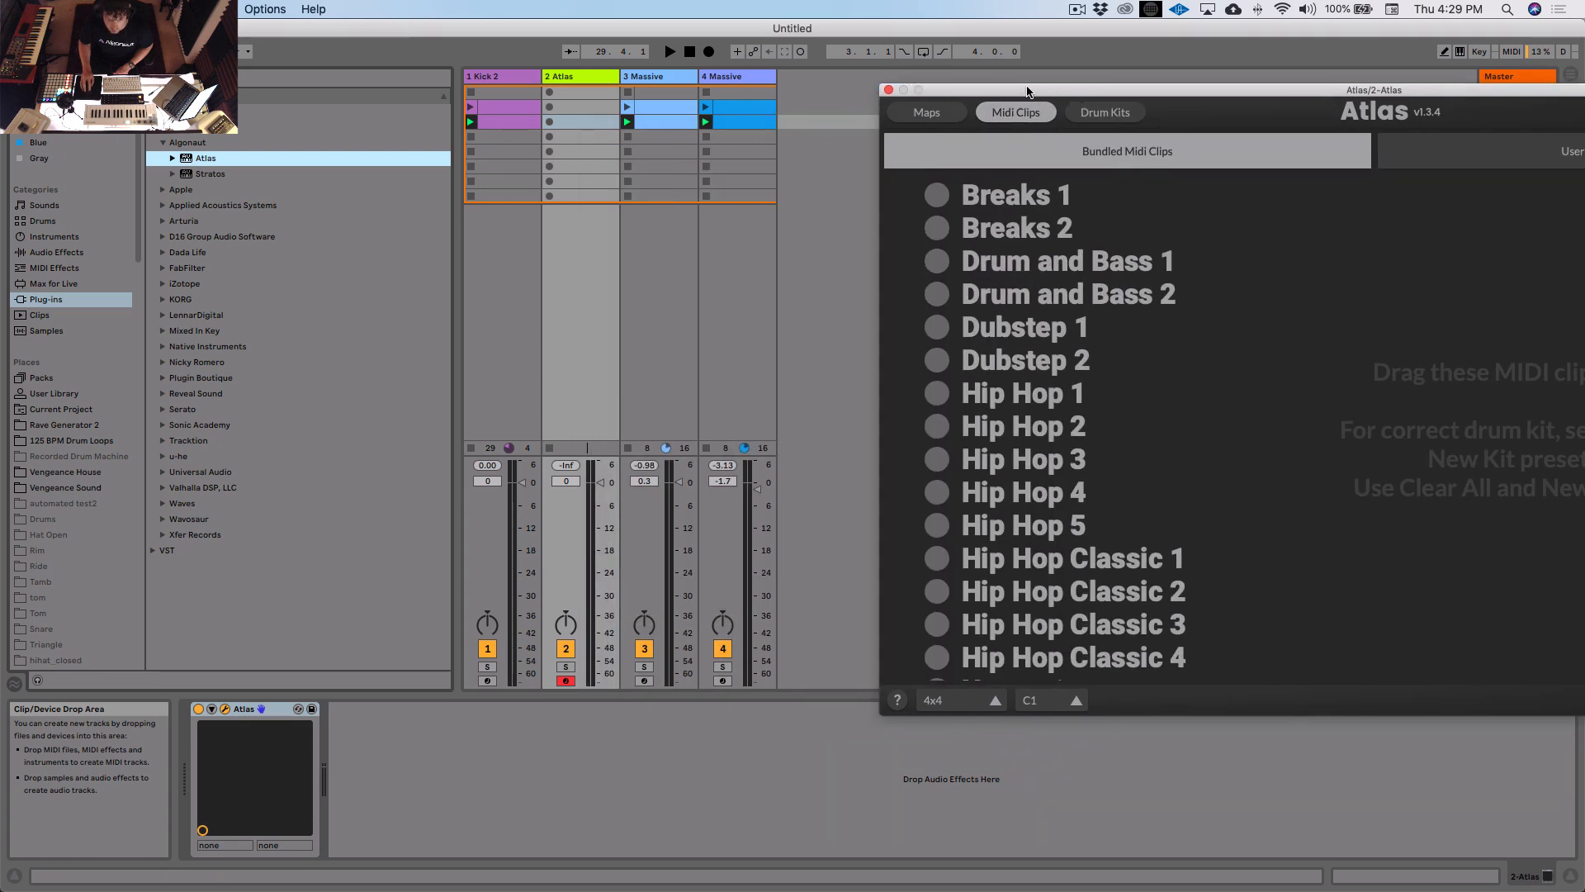
scroll(1107, 545, "down", 5)
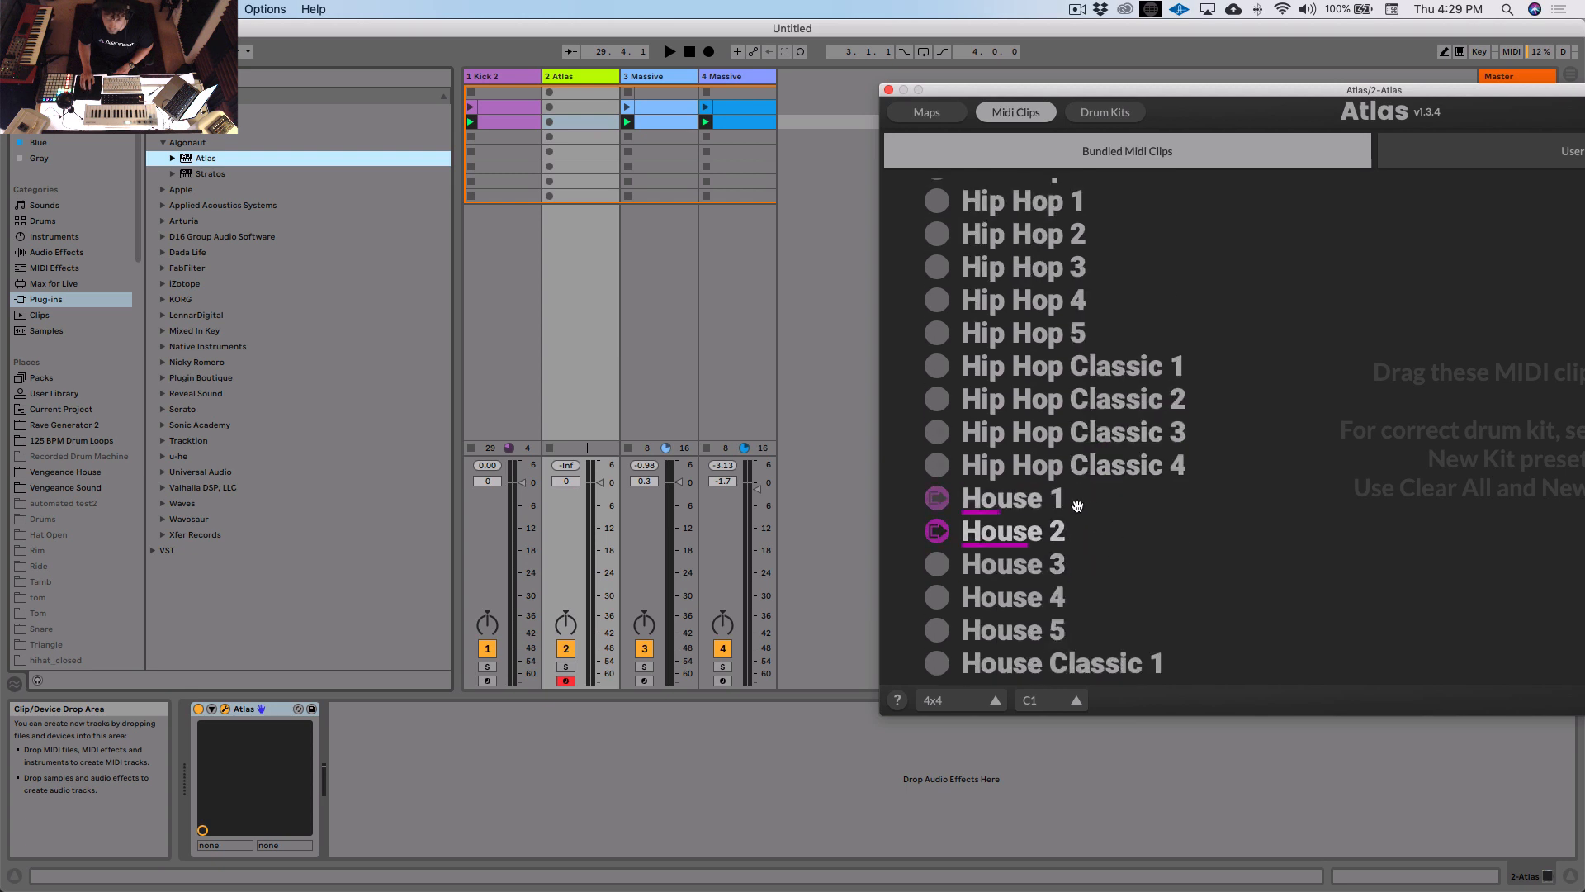
left_click_drag(1078, 505, 578, 123)
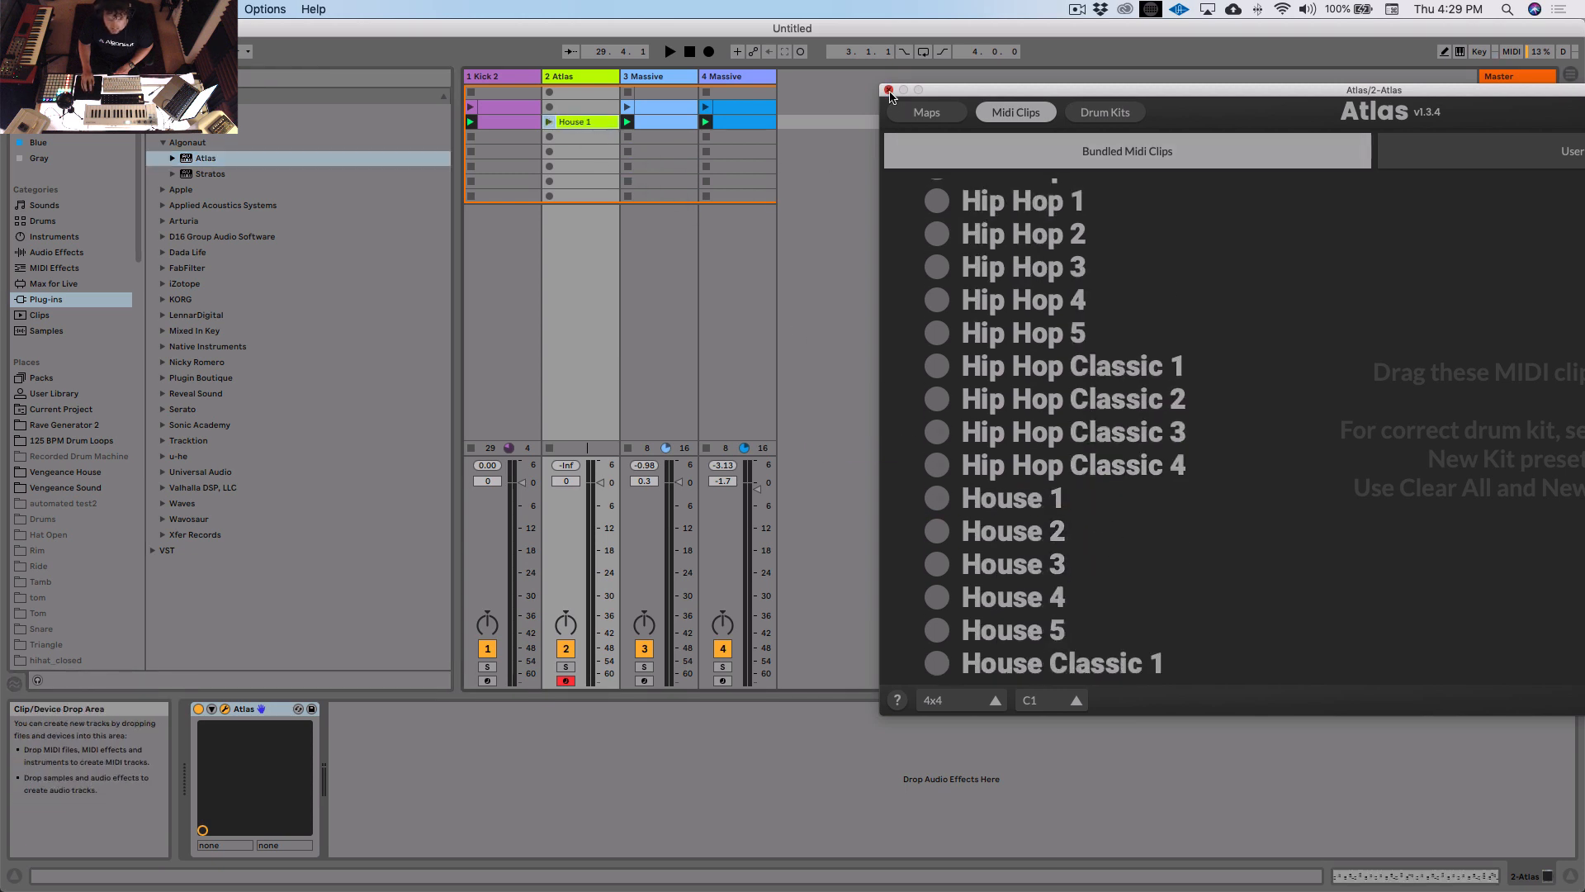
left_click(889, 90)
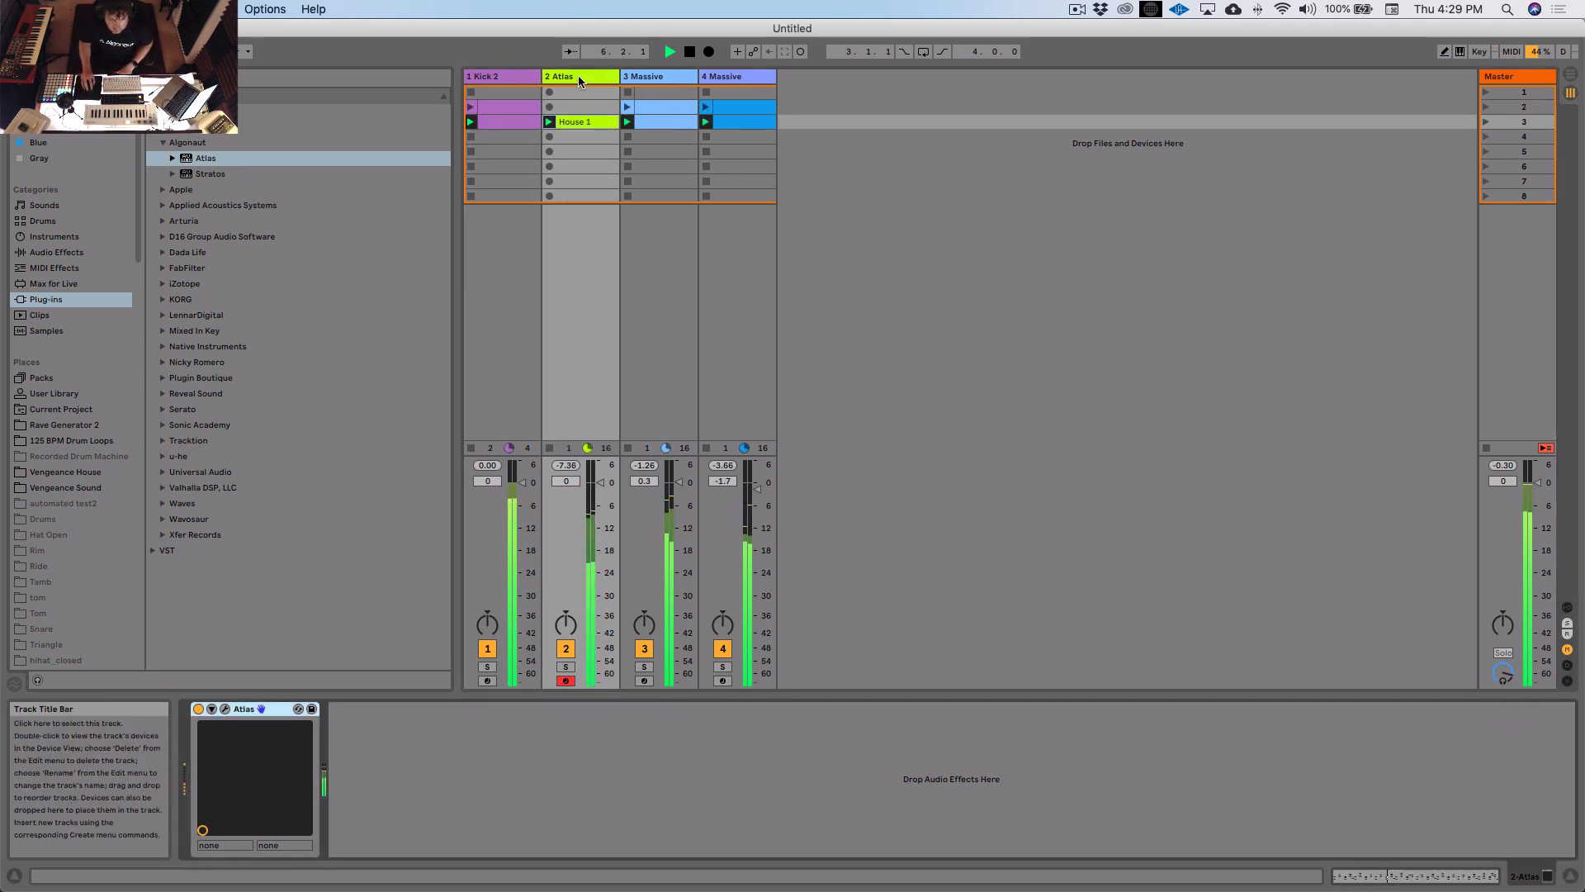
Step: Generate another Atlas drum kit during playback and swap the clap and snare pads
left_click(226, 709)
left_click(728, 112)
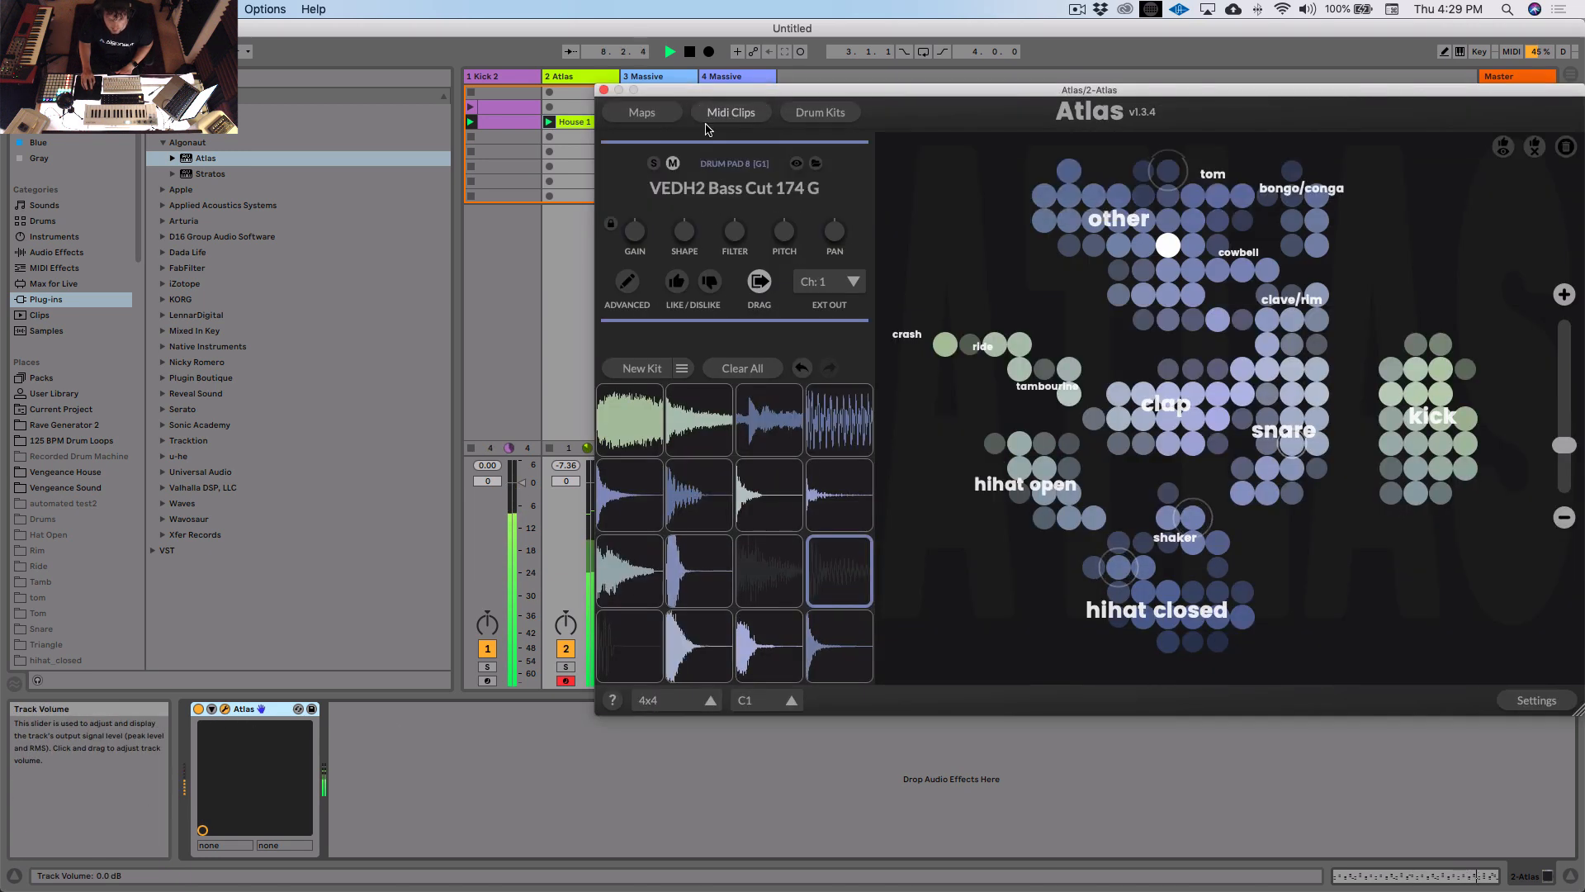
left_click(627, 372)
left_click(639, 368)
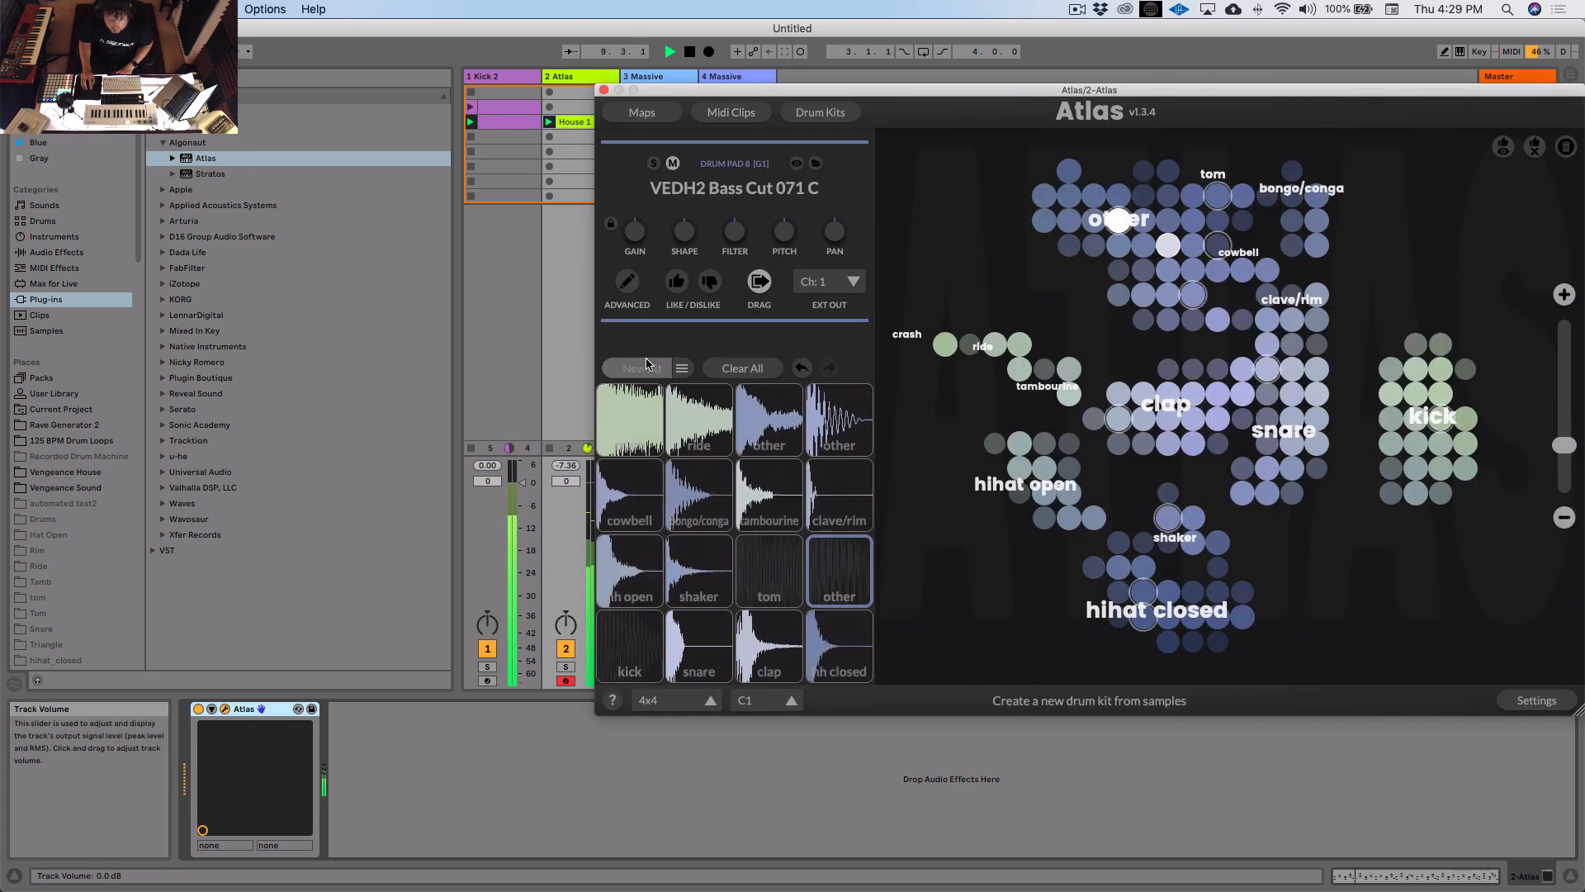
left_click(762, 657)
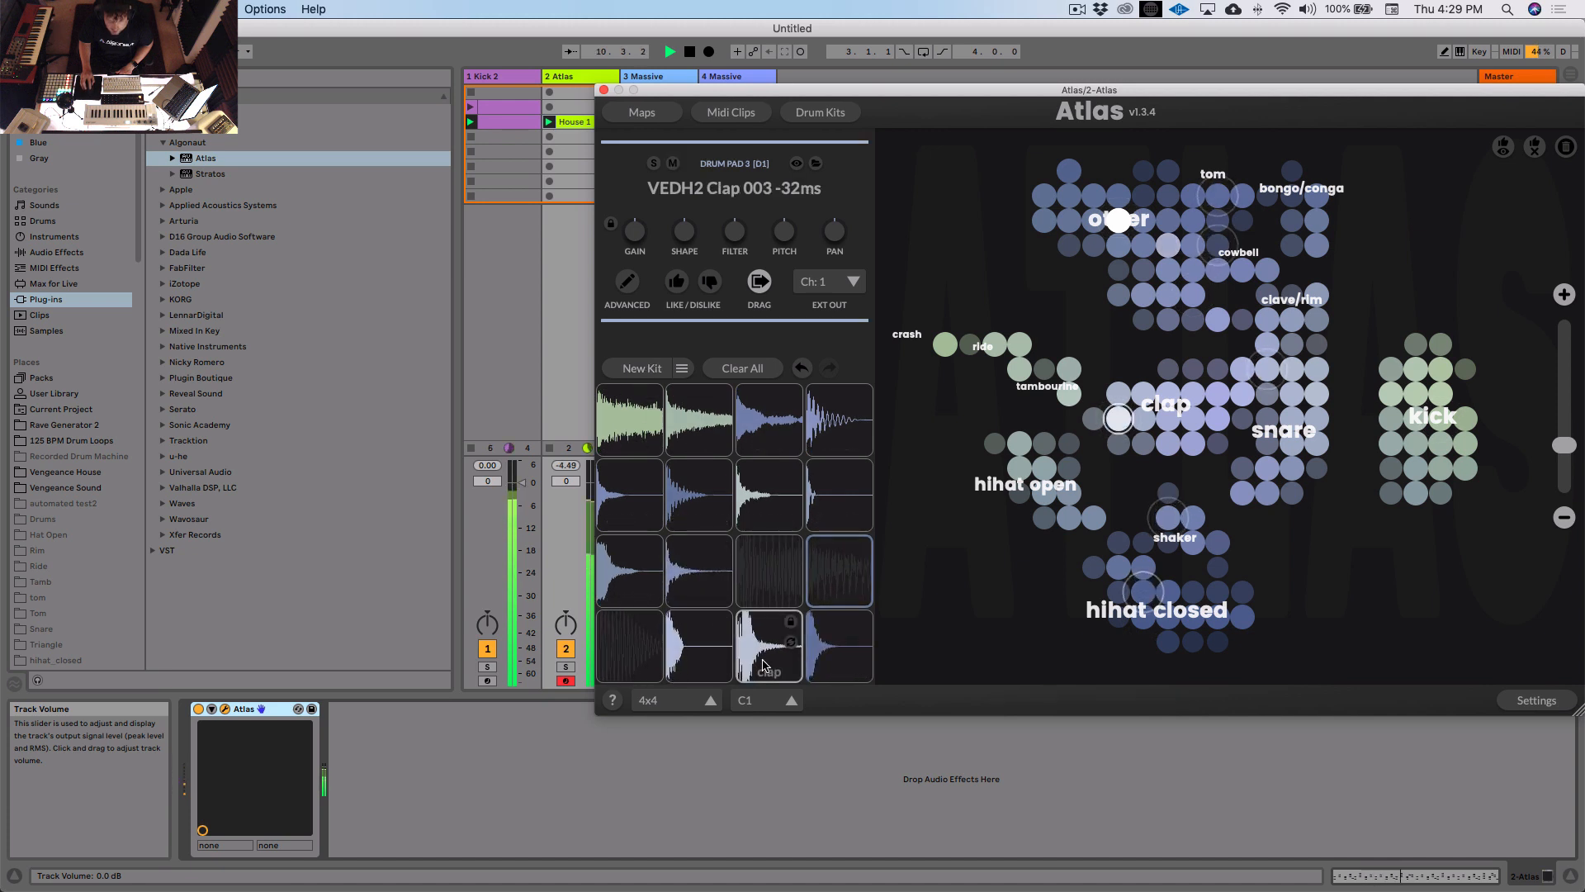
left_click_drag(762, 657, 734, 679)
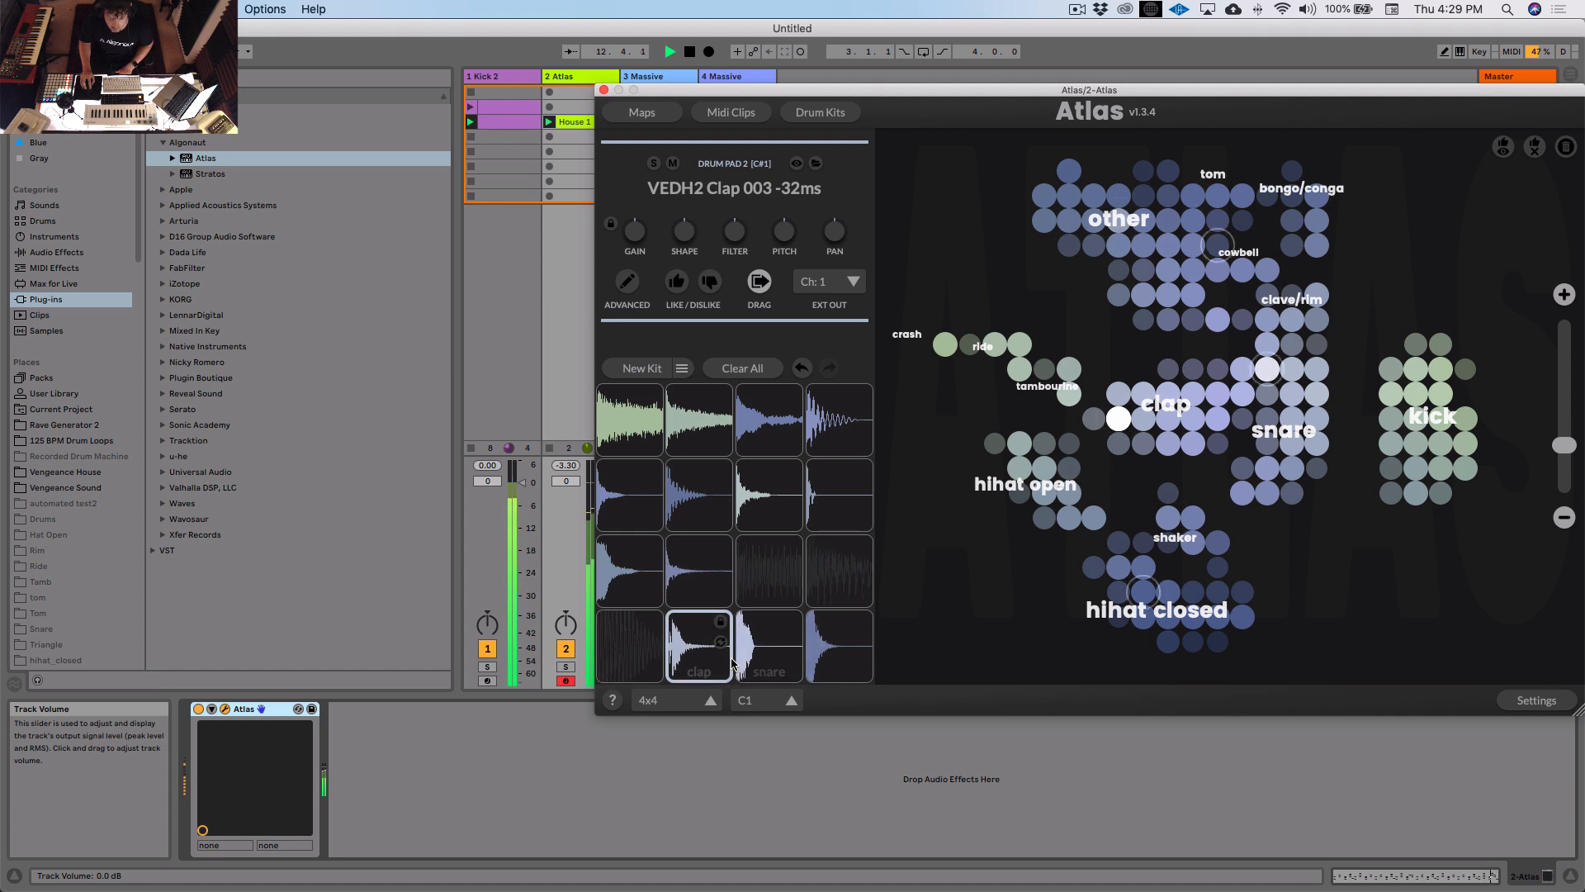
Step: Generate further Atlas kits during playback, then raise the Atlas track volume to 1.4 dB
left_click(641, 371)
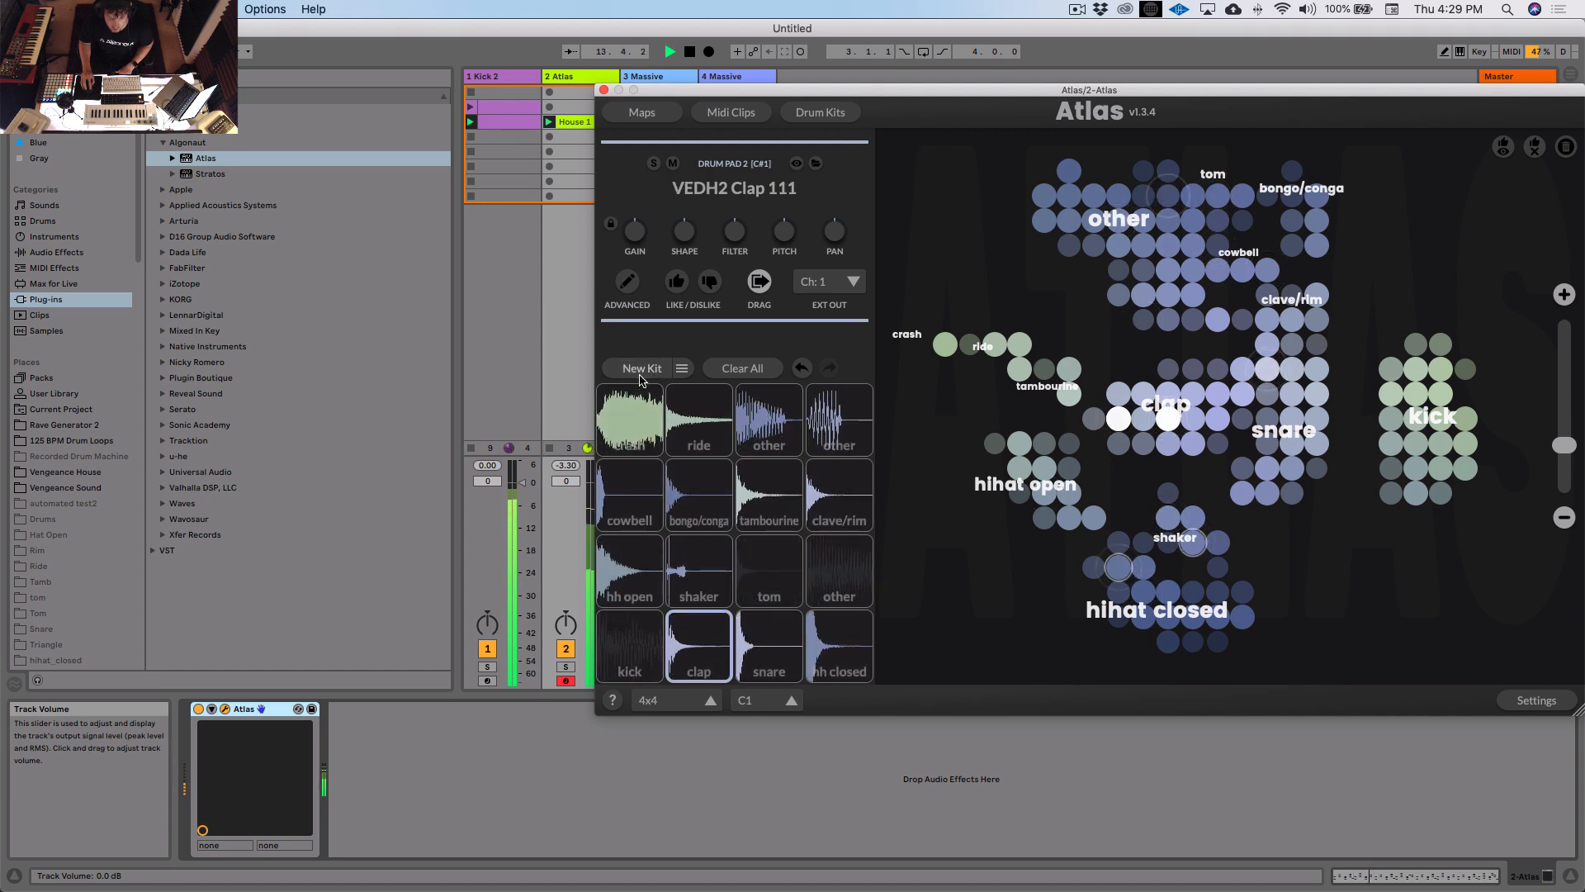
left_click(640, 376)
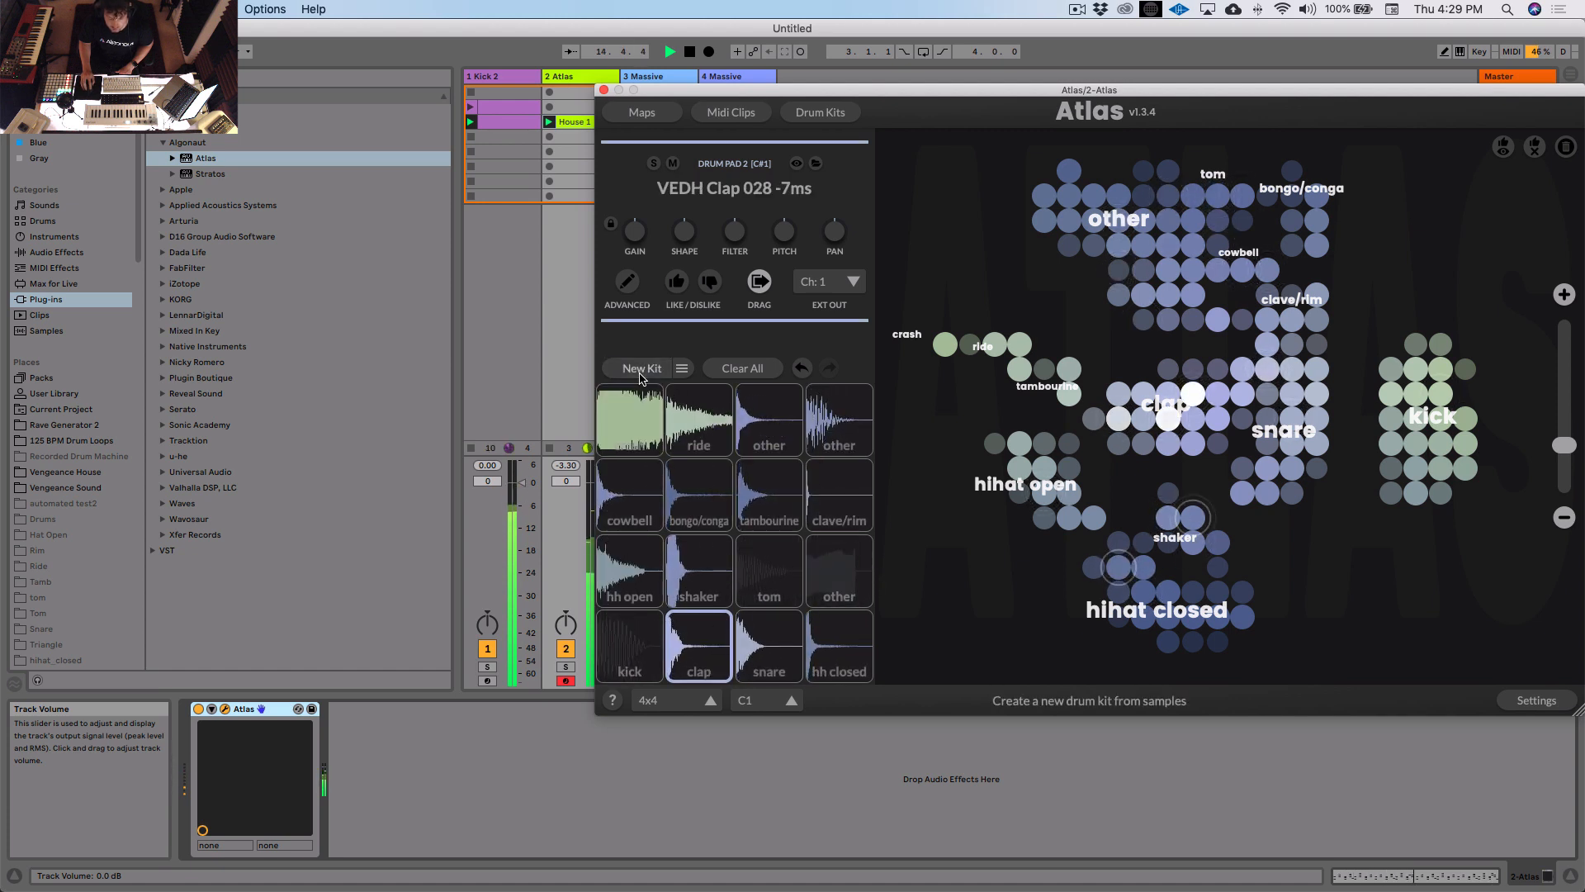
left_click(603, 90)
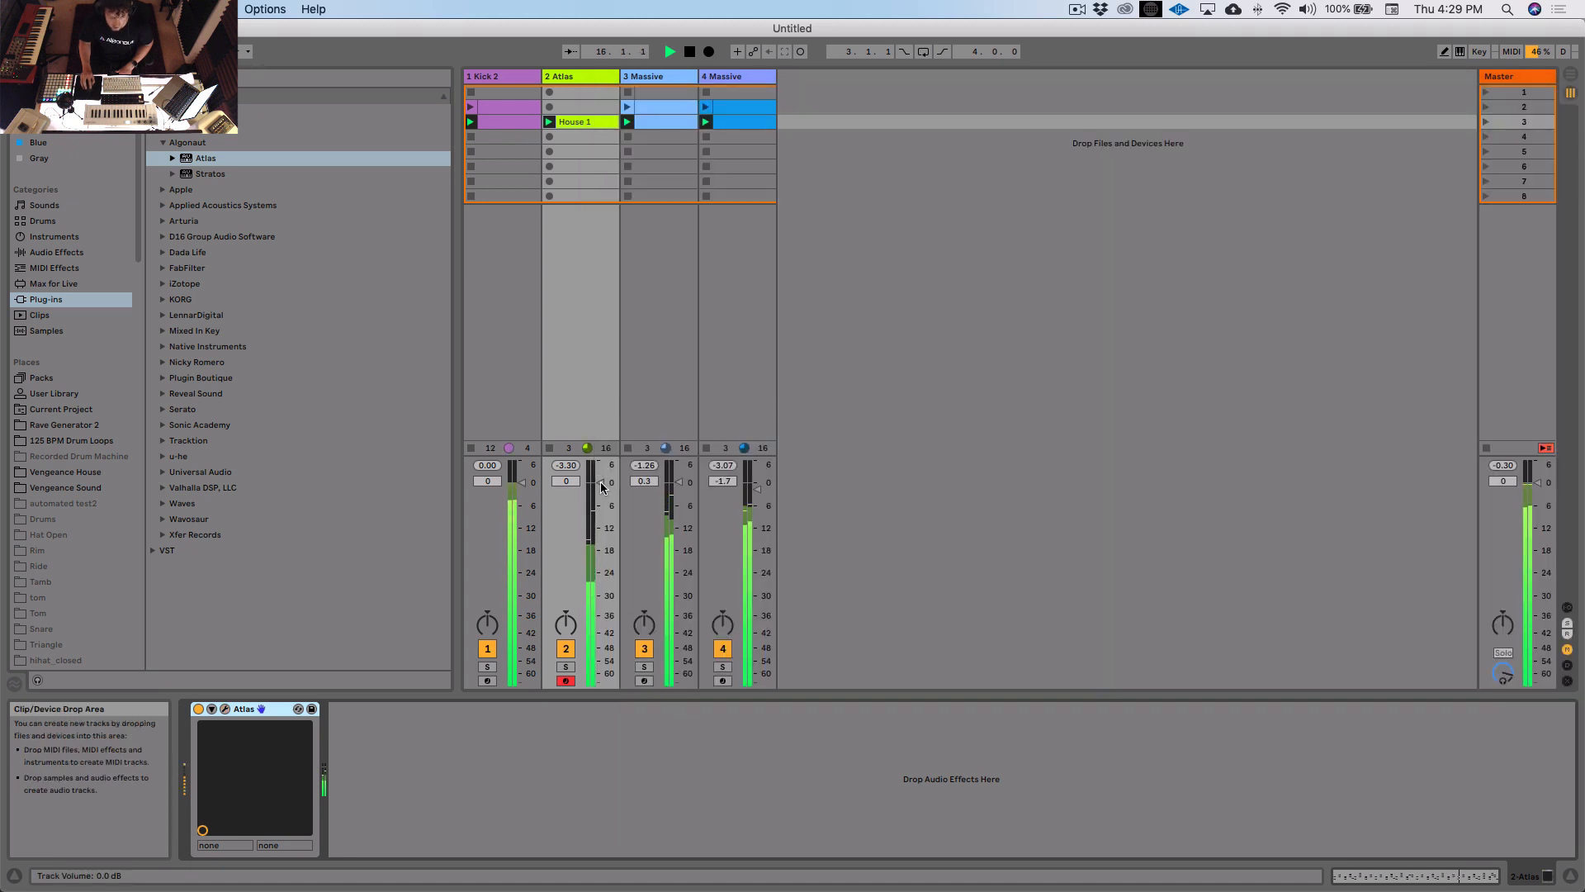
left_click_drag(600, 482, 600, 479)
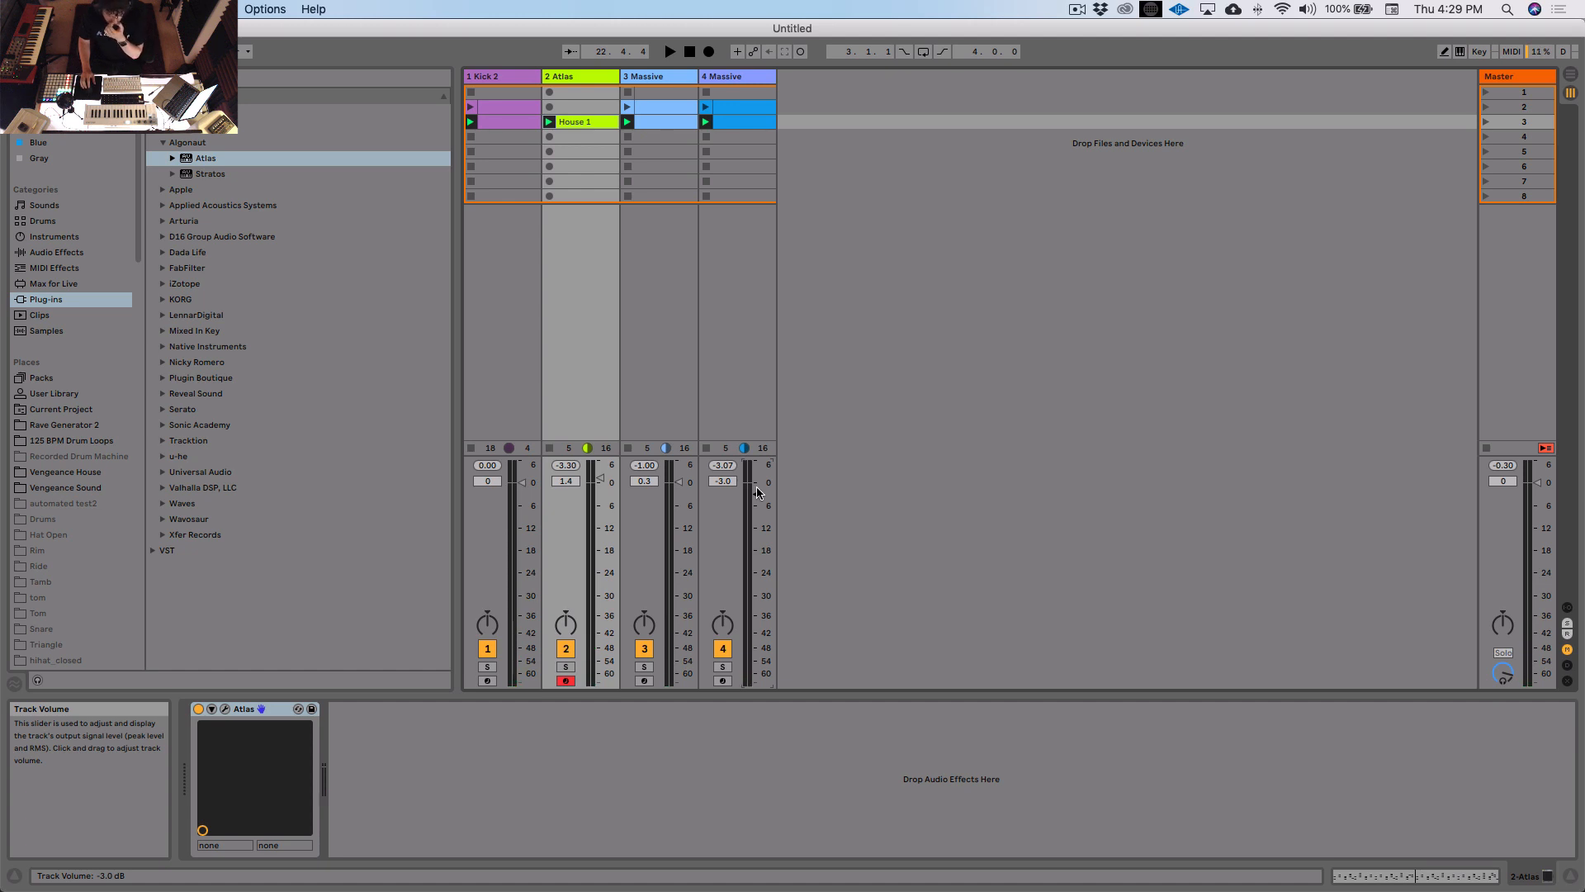
Step: Review the House 1 drum clip, the Massive chord track's plug-in and its chord clip notes
left_click(578, 123)
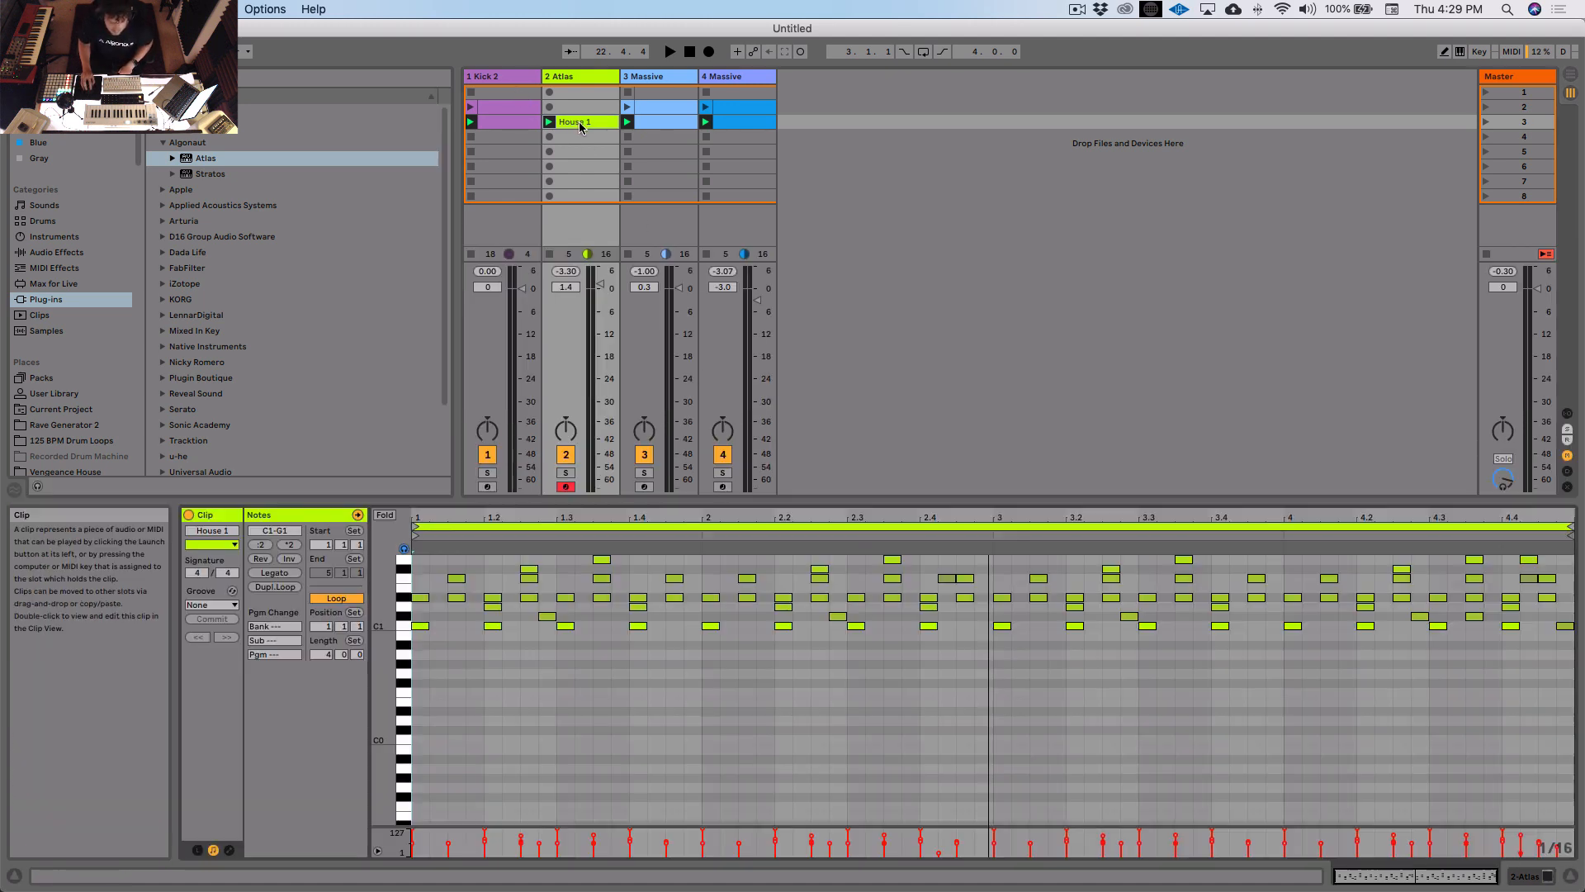
left_click(661, 77)
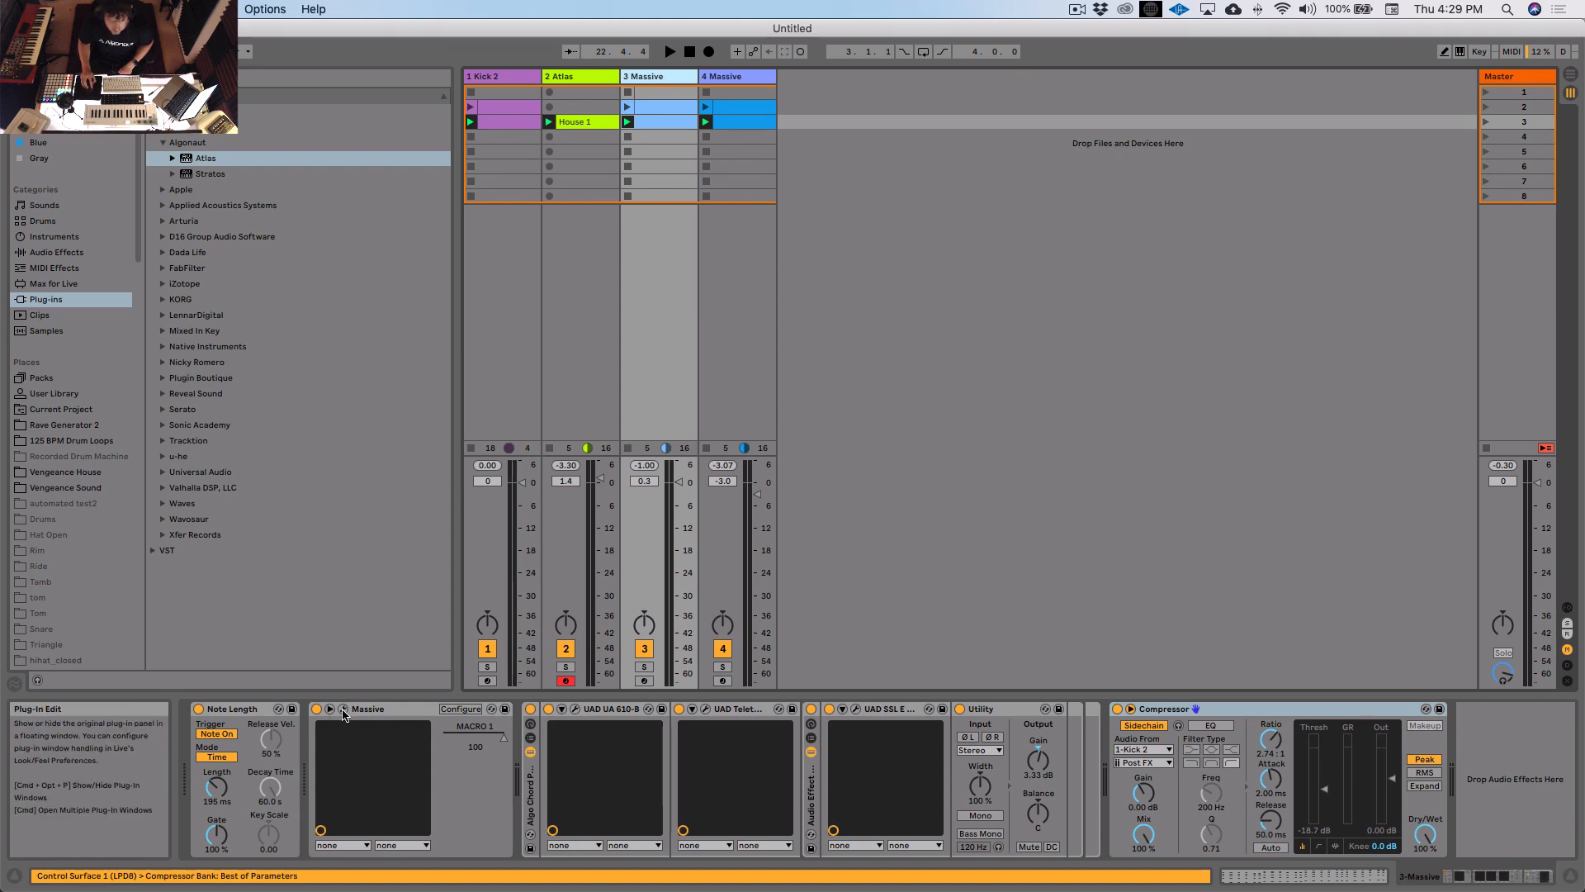
left_click(342, 709)
left_click(685, 85)
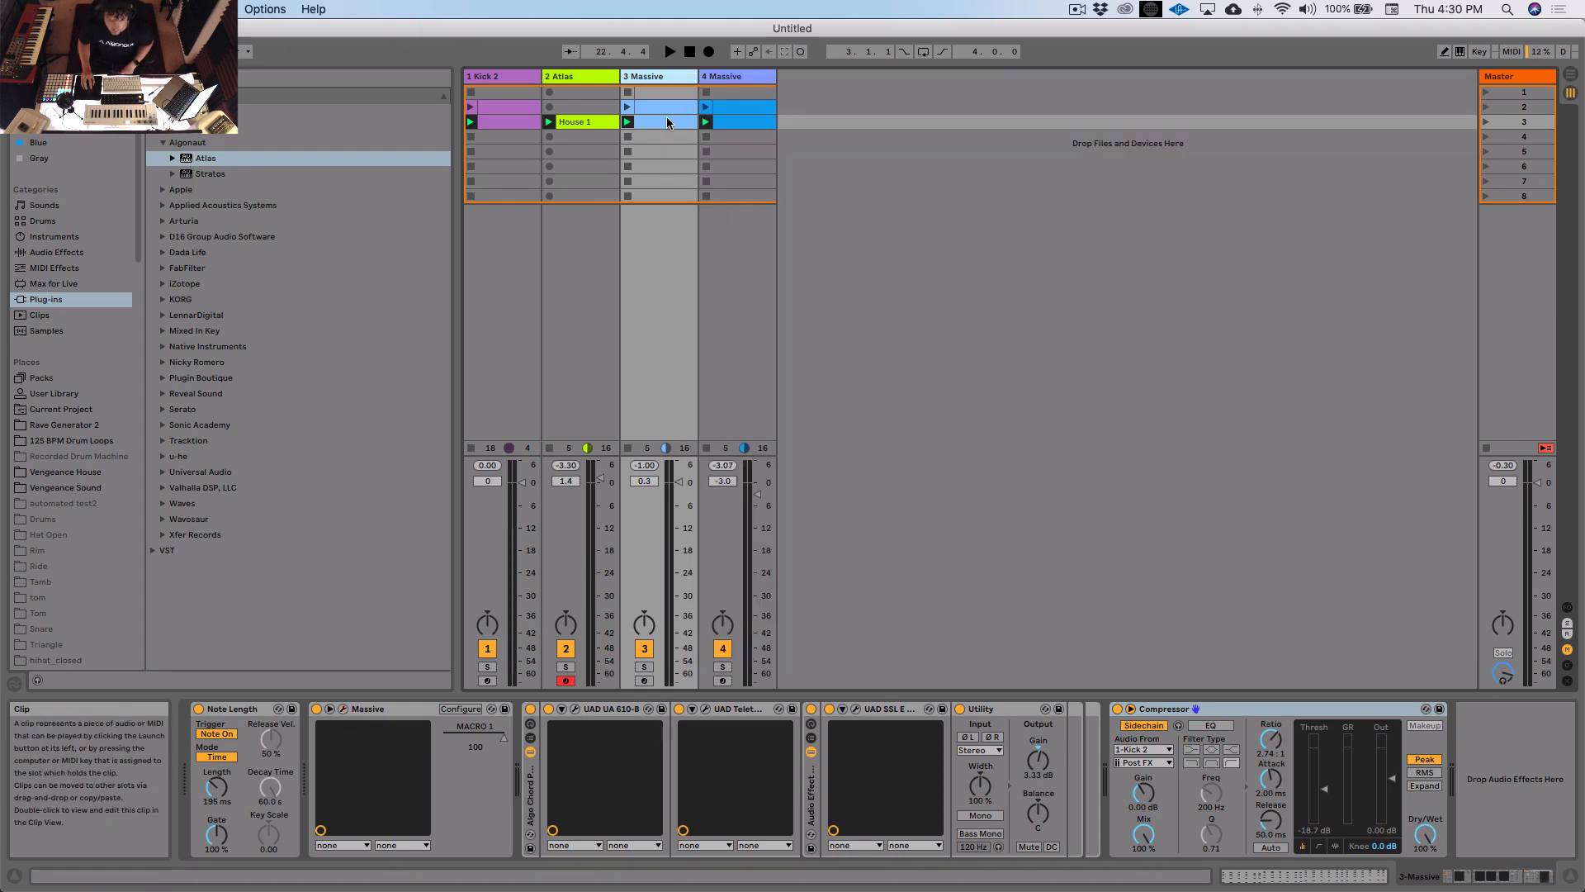
double_click(664, 121)
scroll(741, 654, "down", 3)
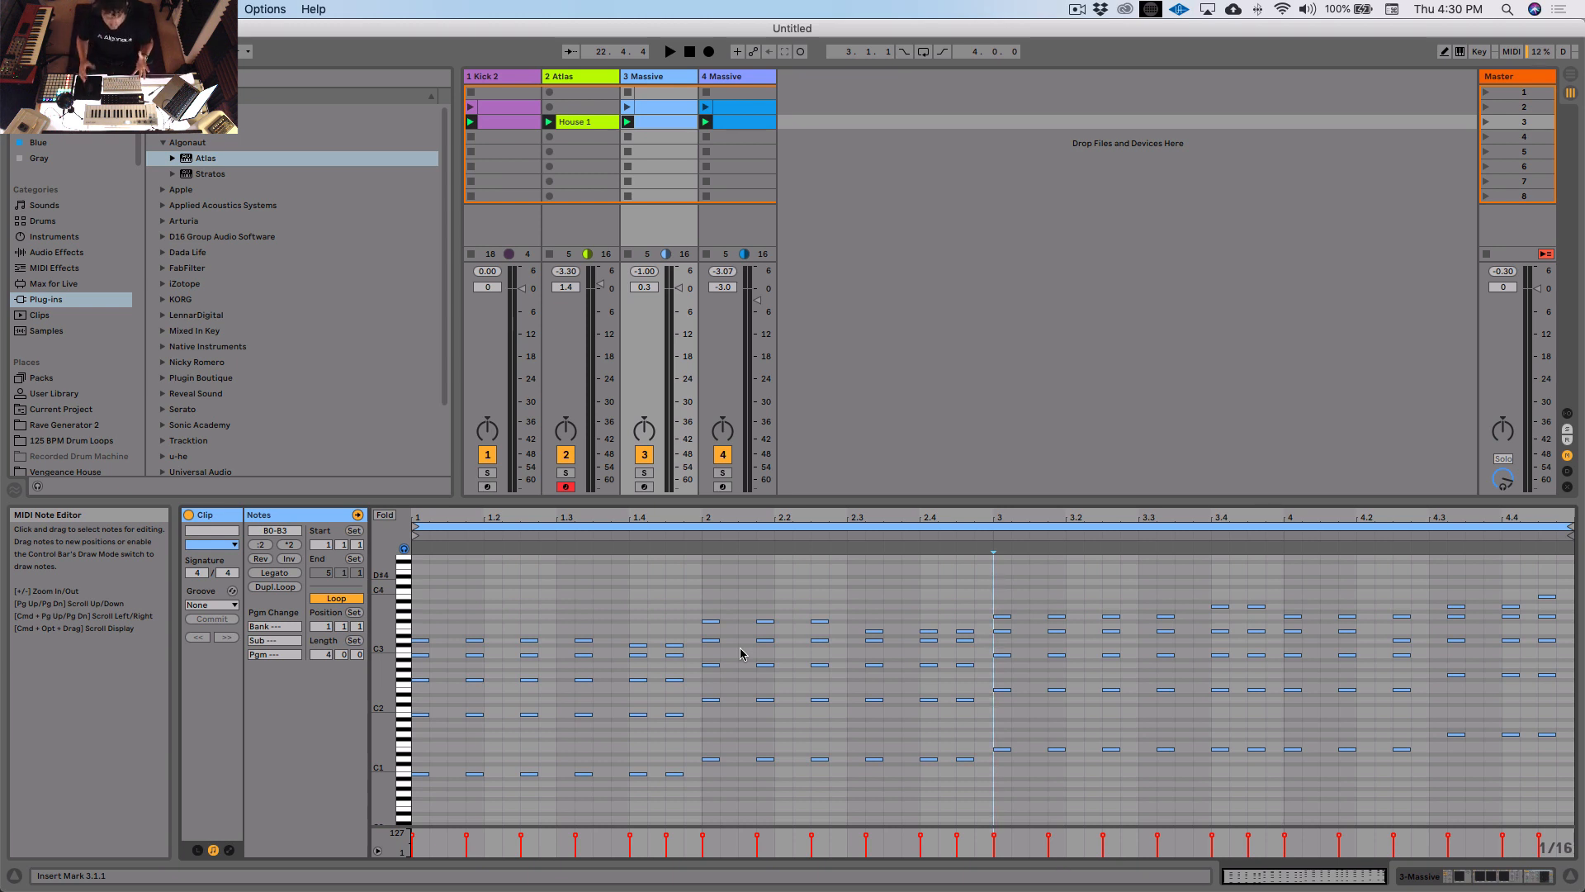
Step: Insert an audio track after the Massive bass track and audition the Massive chord track in solo
left_click(715, 77)
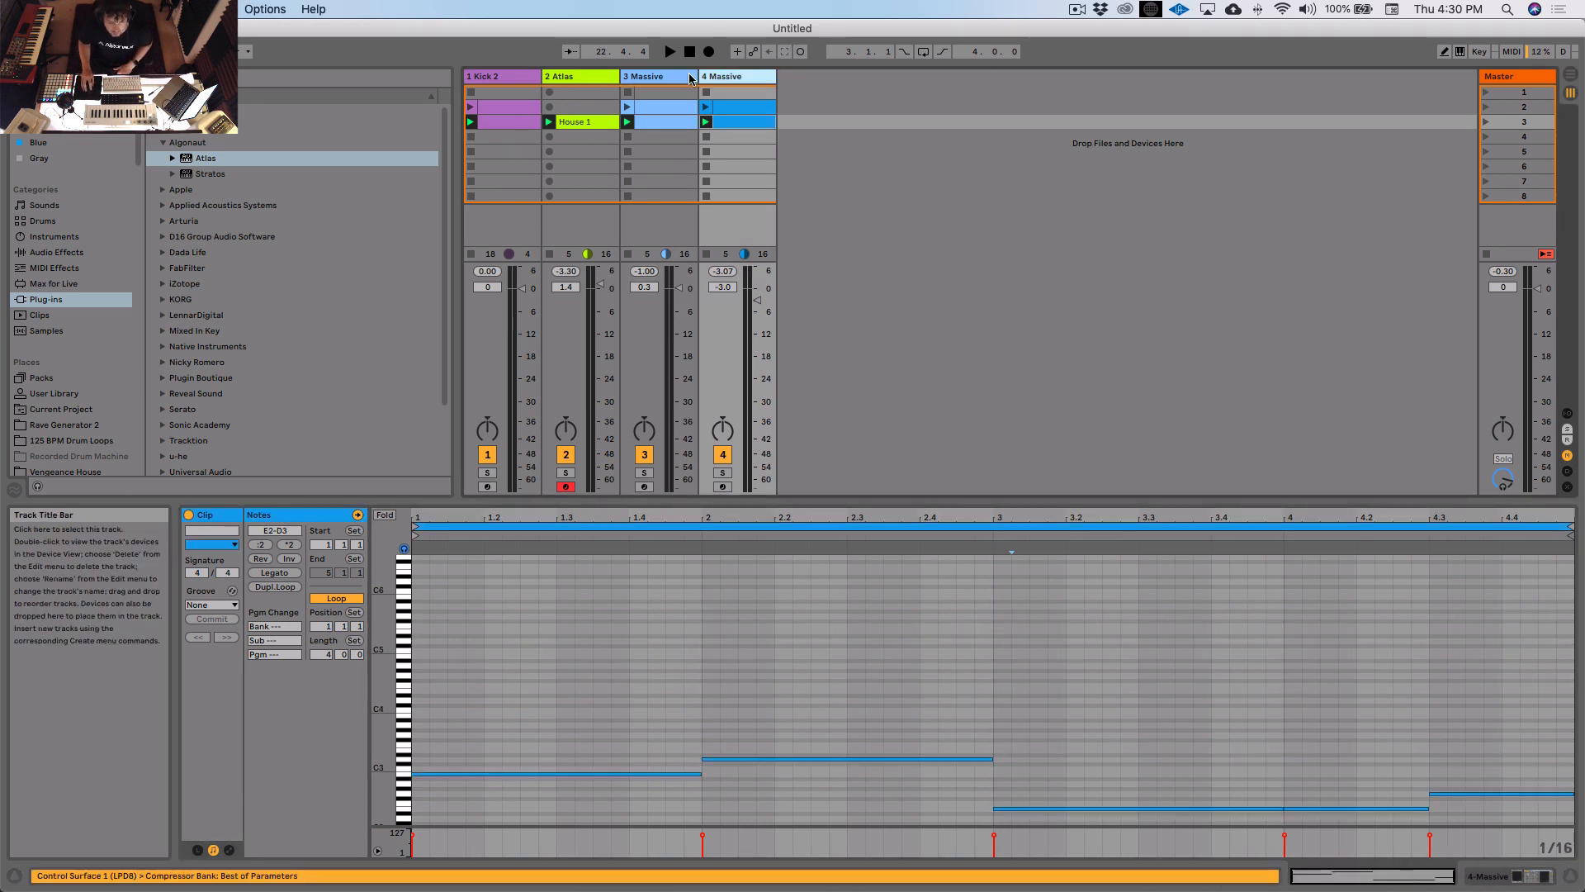
key("super+t")
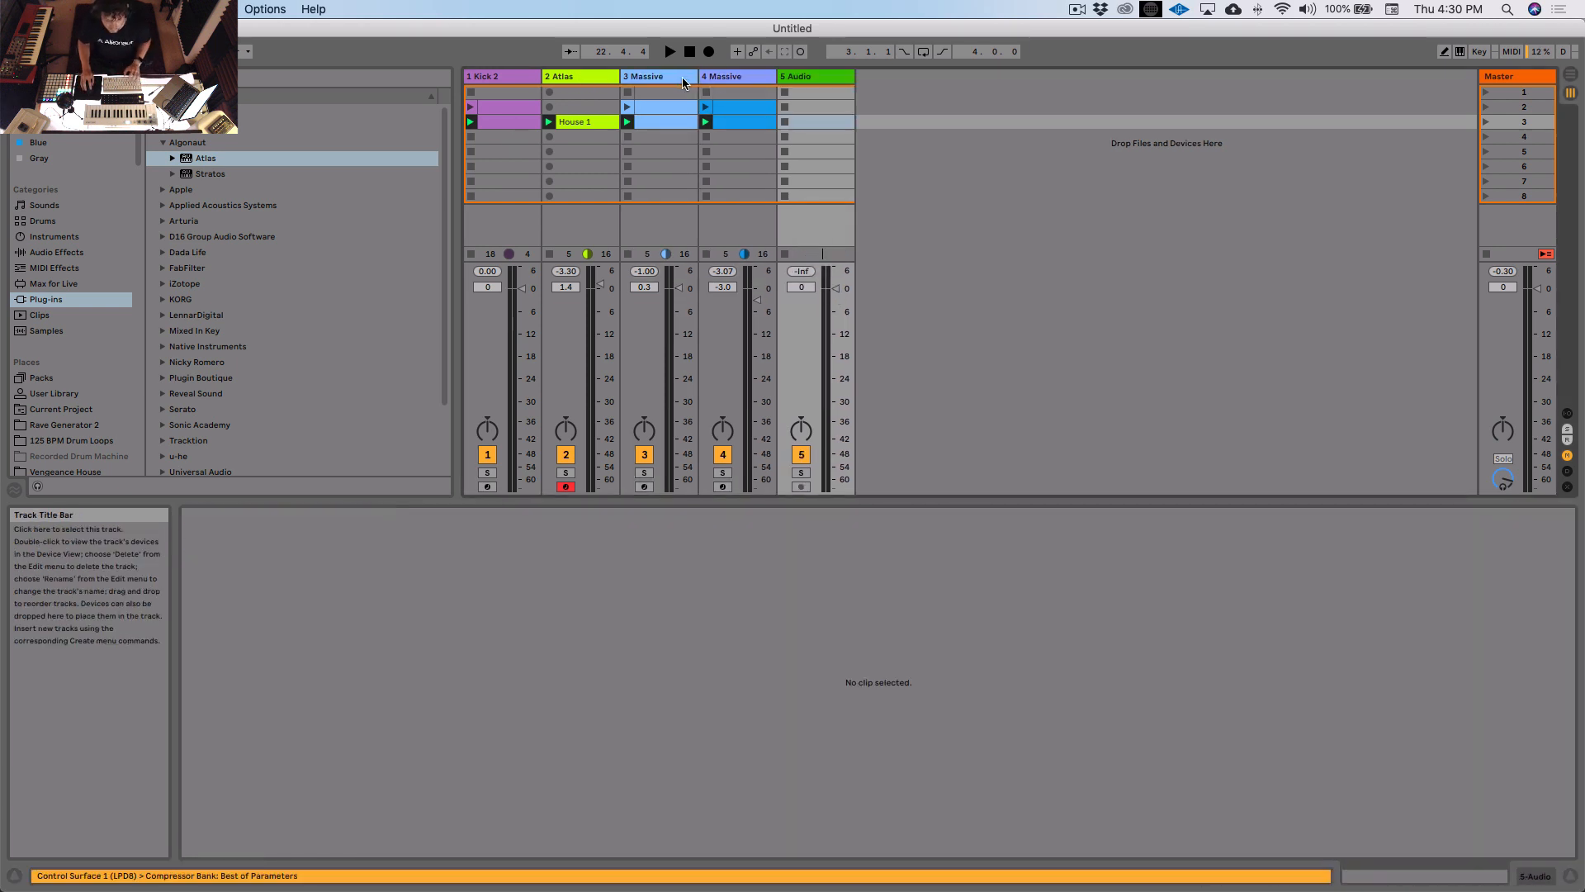
left_click(678, 81)
key("space")
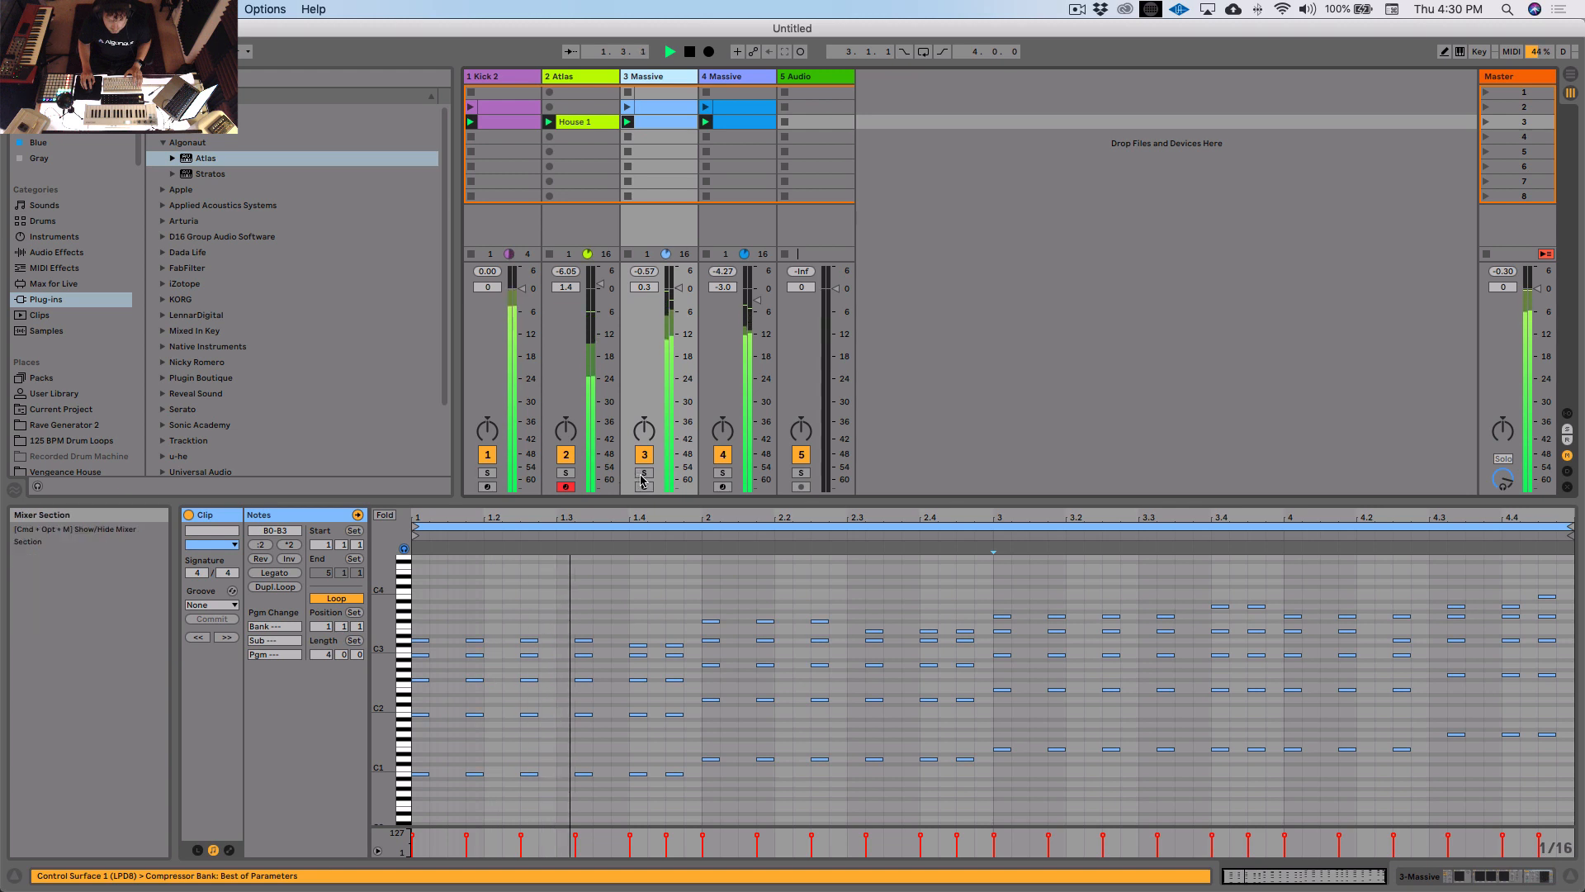
left_click(644, 472)
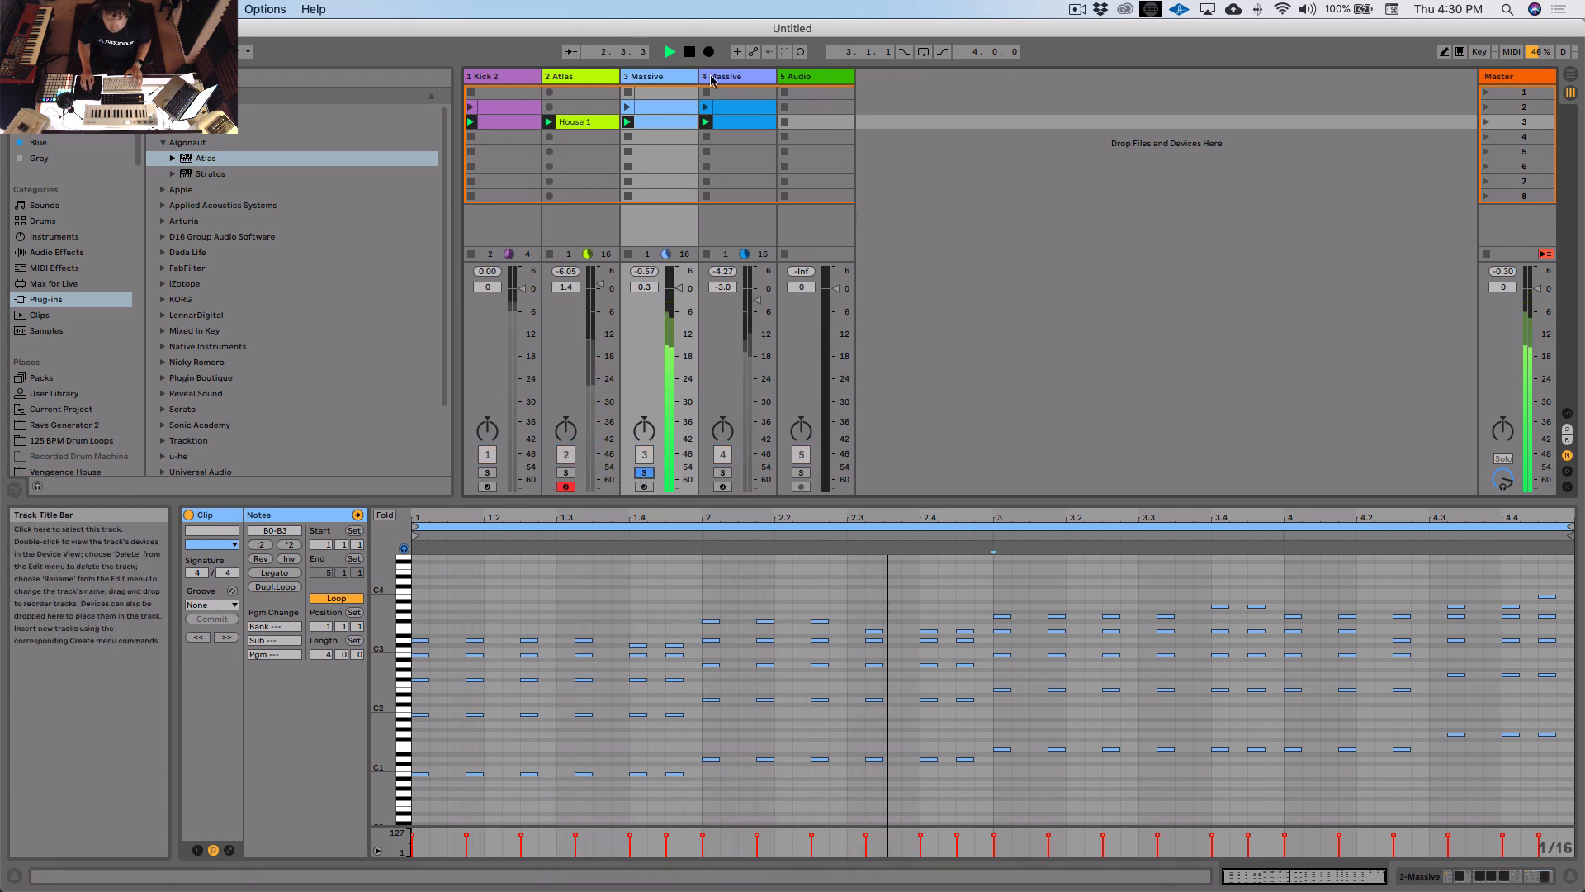
key("space")
Step: Move the sidechained Compressor from the Massive chord track to the new audio track and route the chord track's output to 5-Audio
key("shift+Tab")
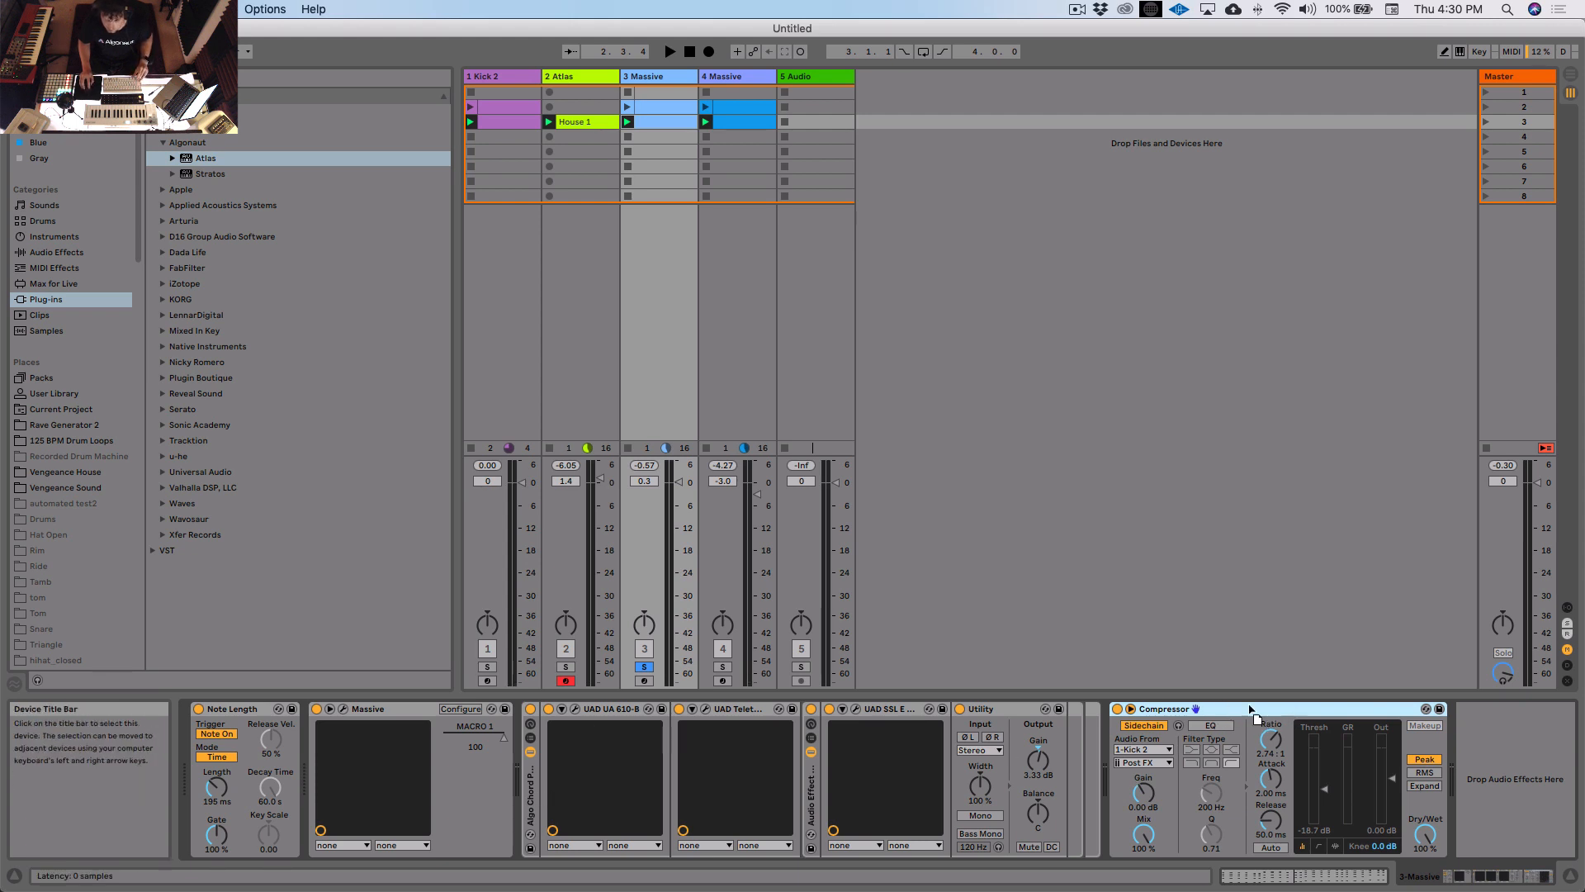
left_click(822, 297)
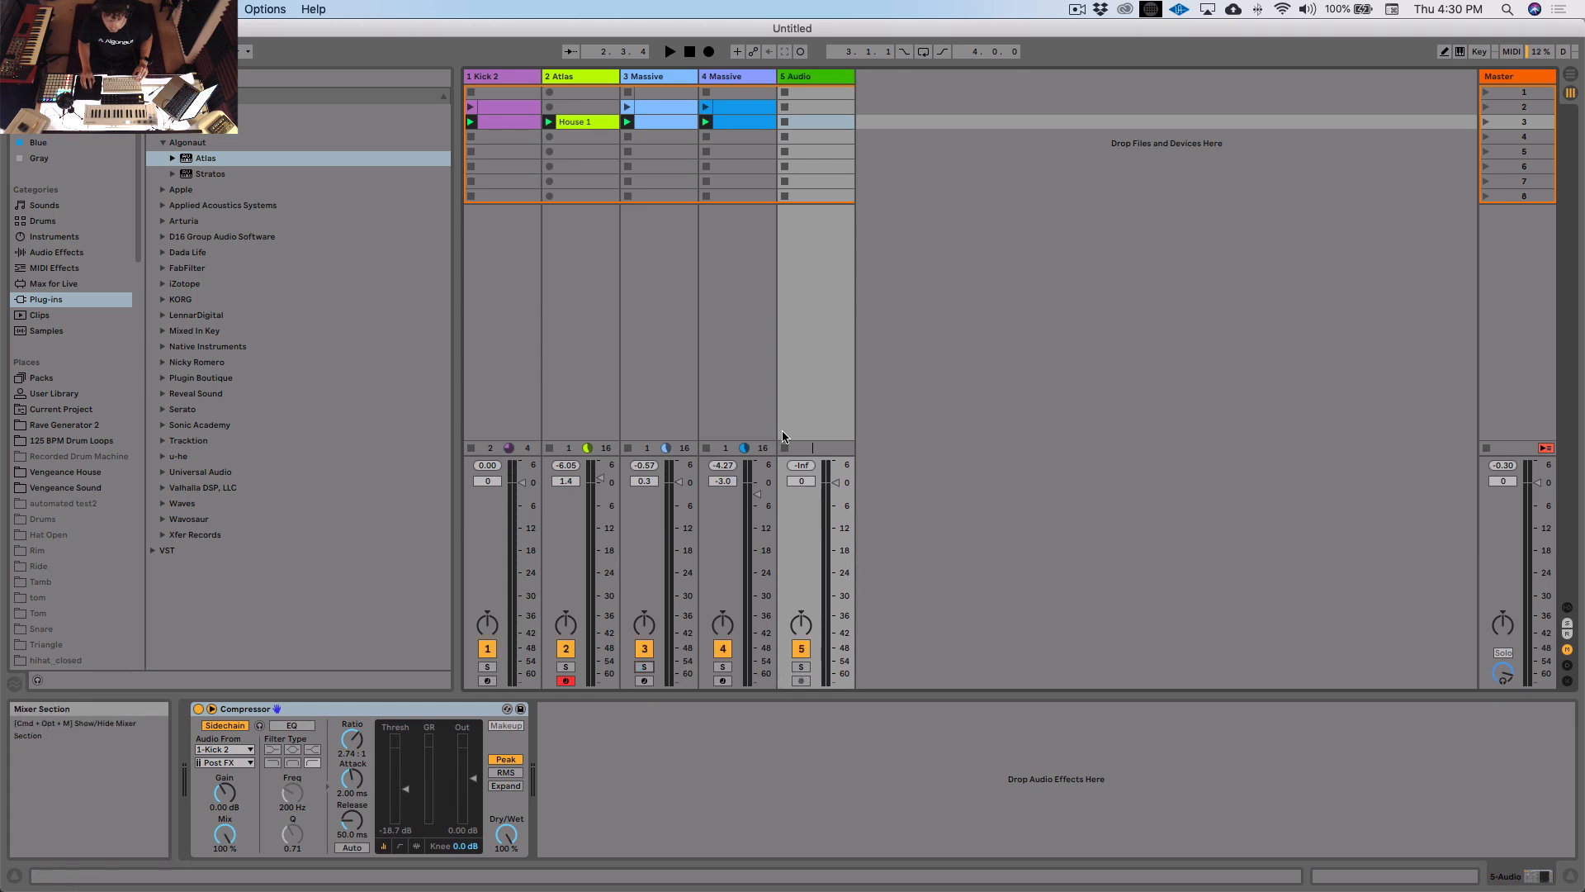
left_click(1568, 609)
left_click(653, 369)
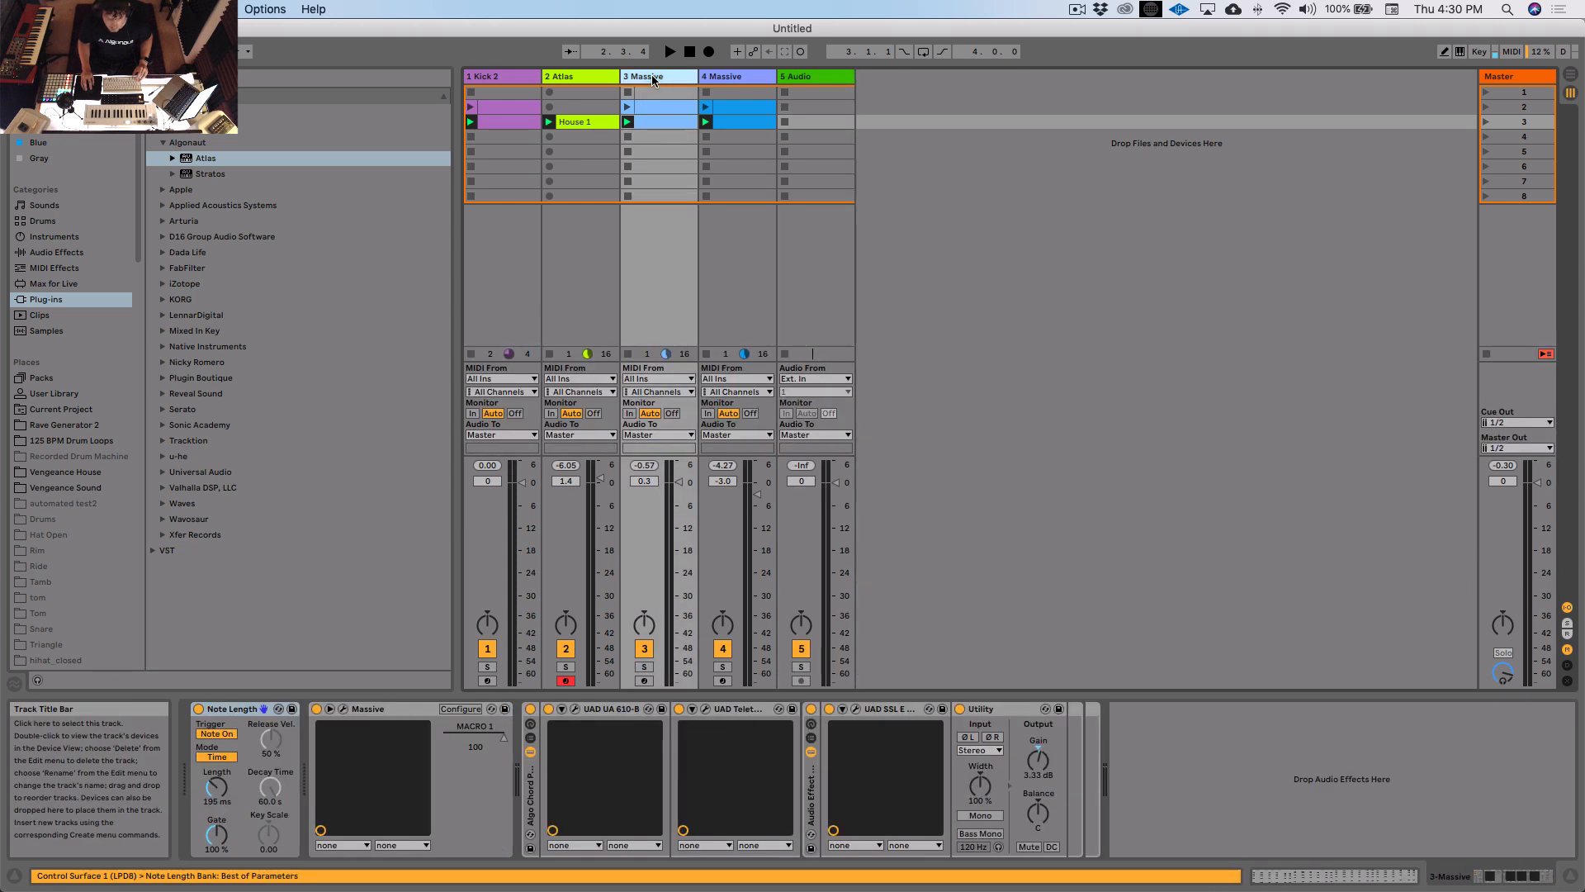
left_click(658, 434)
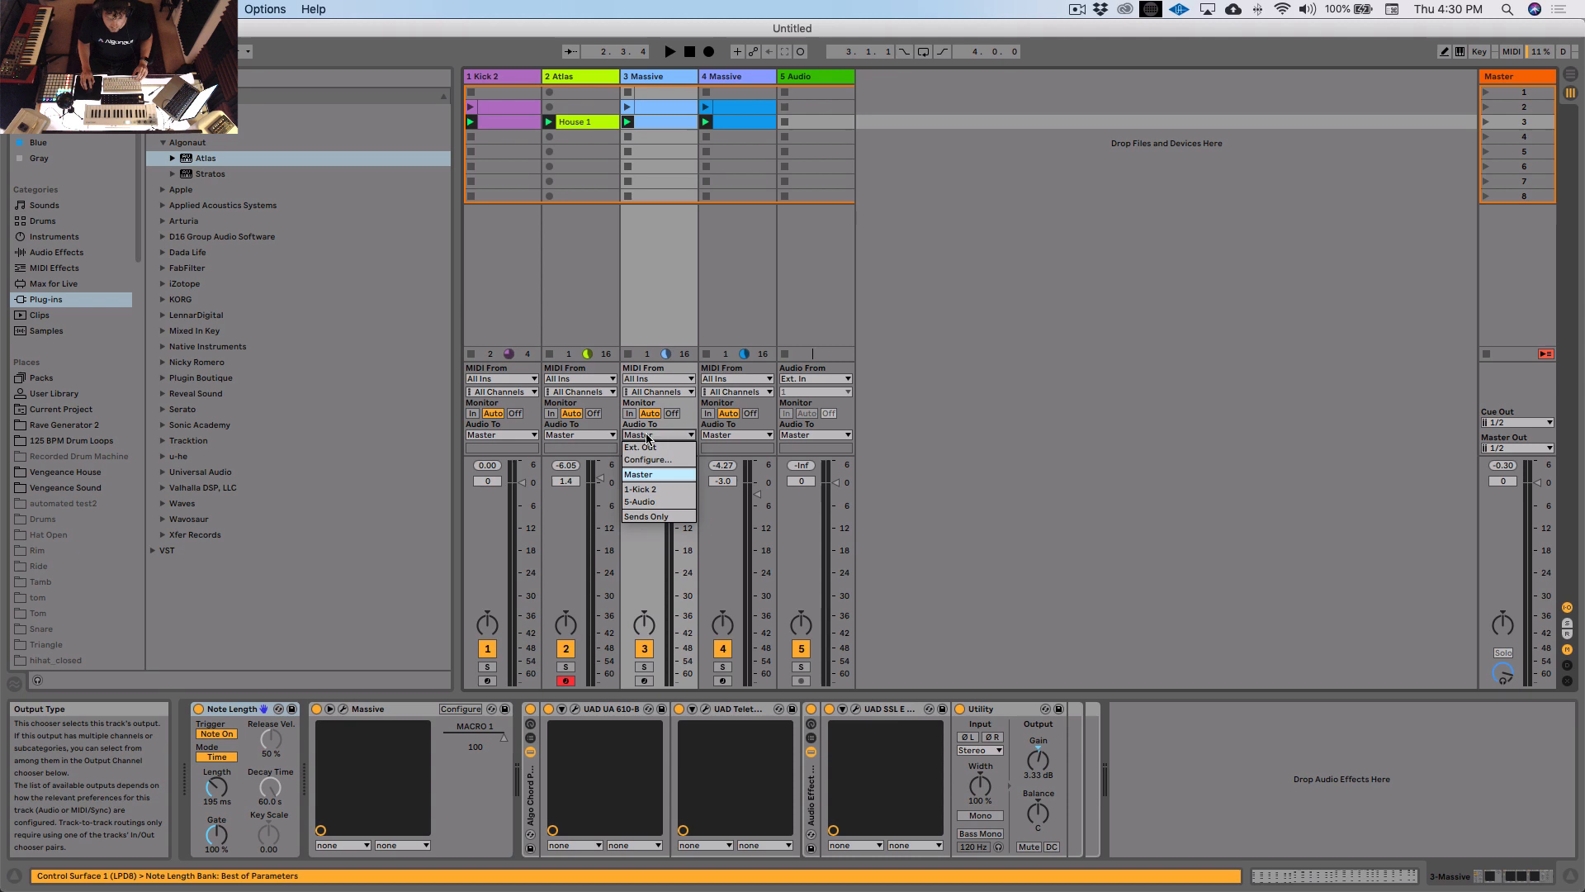
left_click(648, 508)
Step: Set the new audio track's monitoring to In and solo it during playback
left_click(818, 76)
left_click(787, 412)
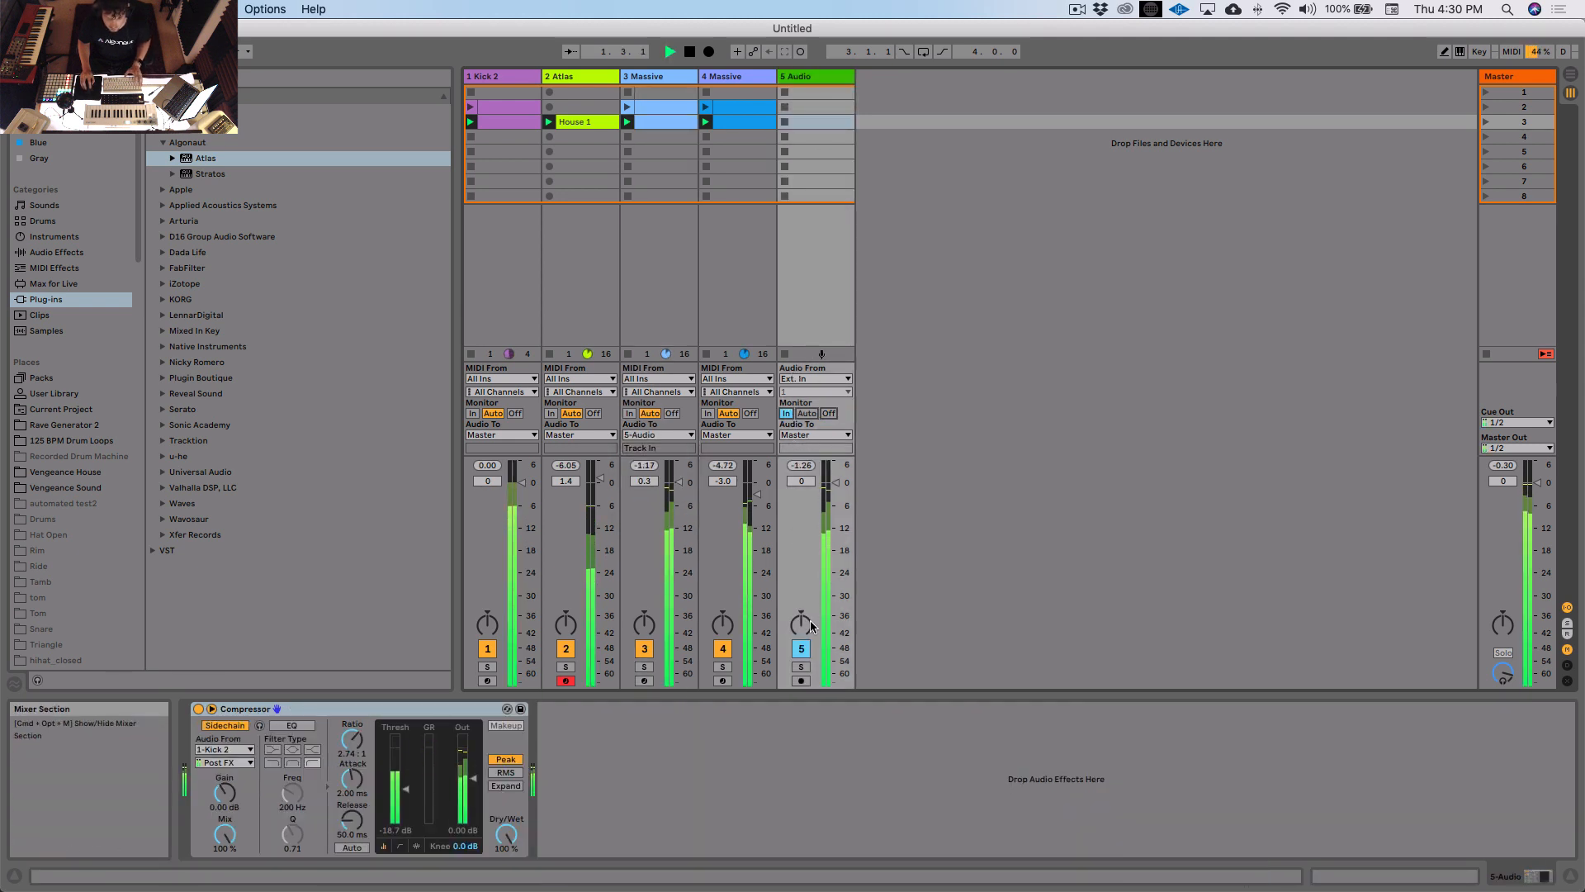
left_click(801, 666)
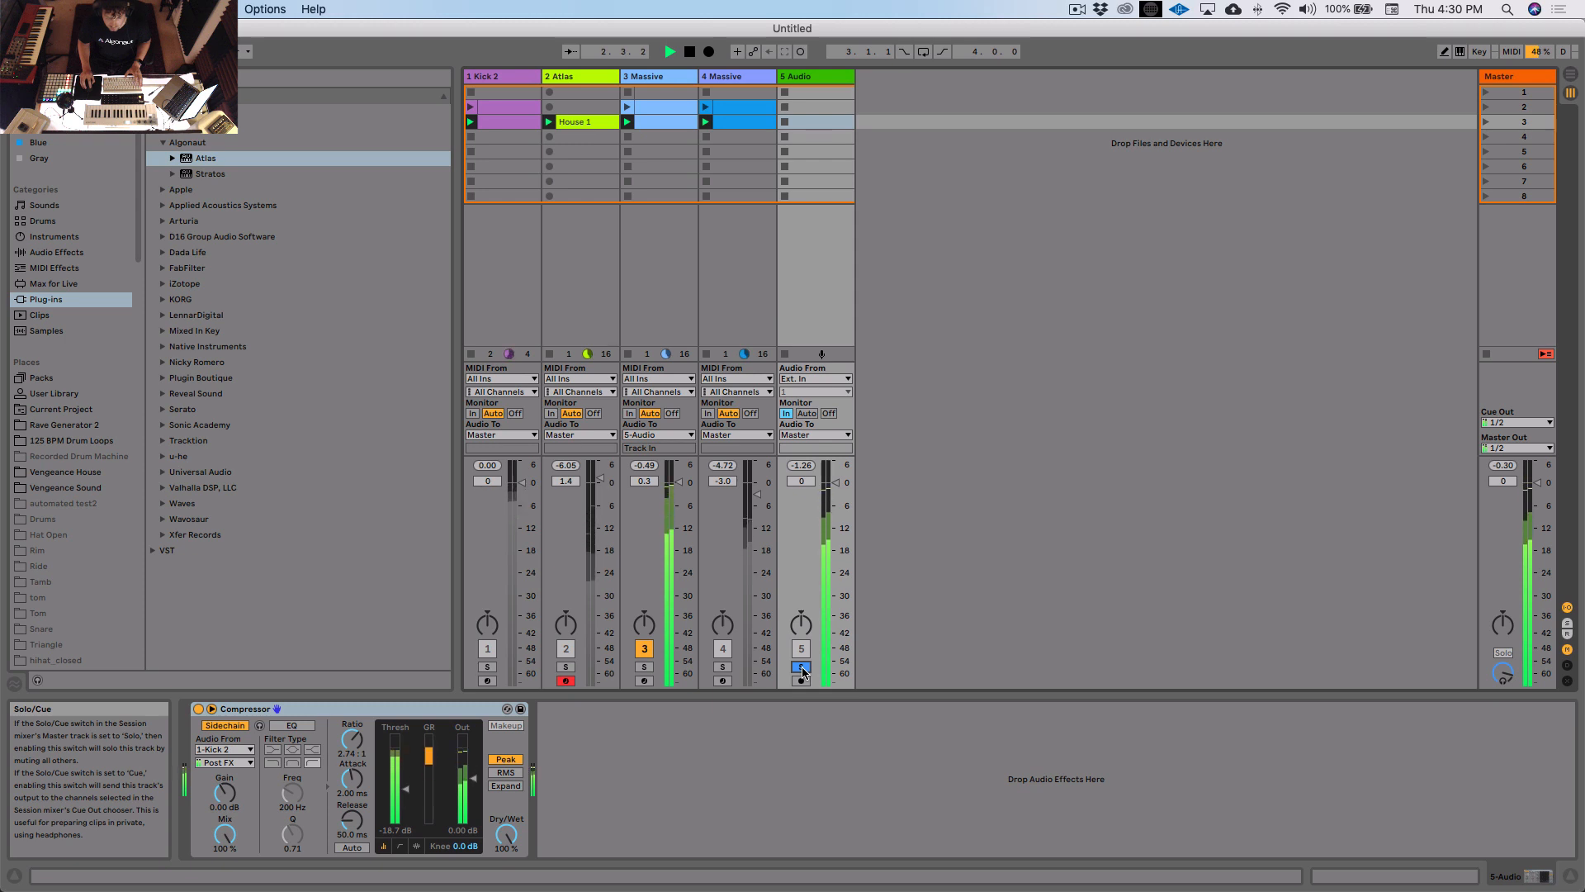
Step: Unsolo and arm the 5 Audio track, record the routed chords into its scene 3 slot, and open the recorded clip
key("space")
left_click(801, 666)
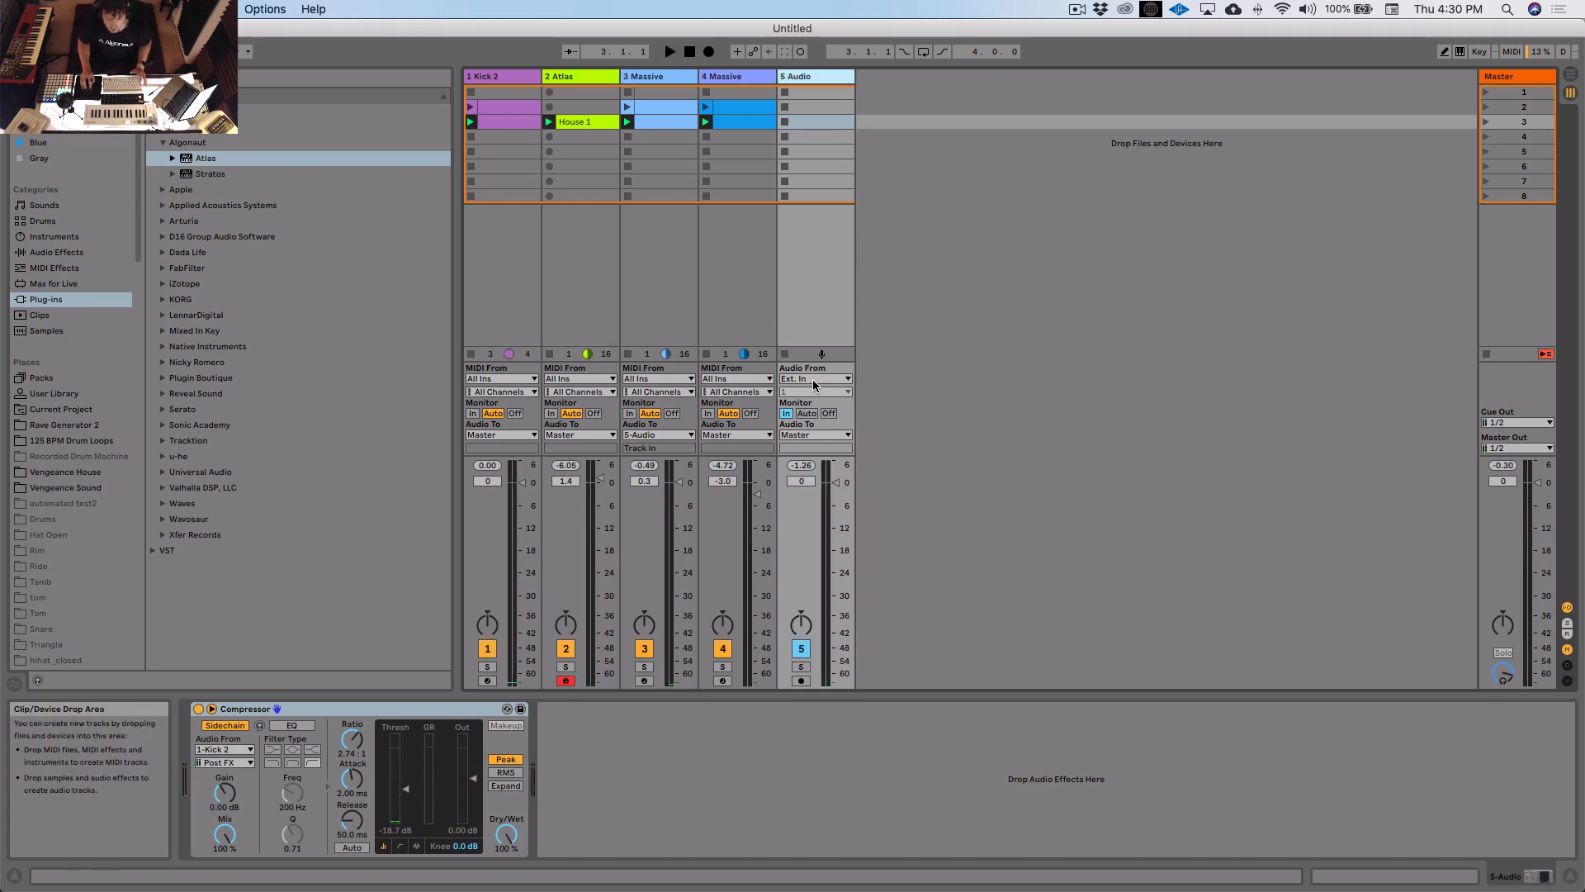
left_click(801, 681)
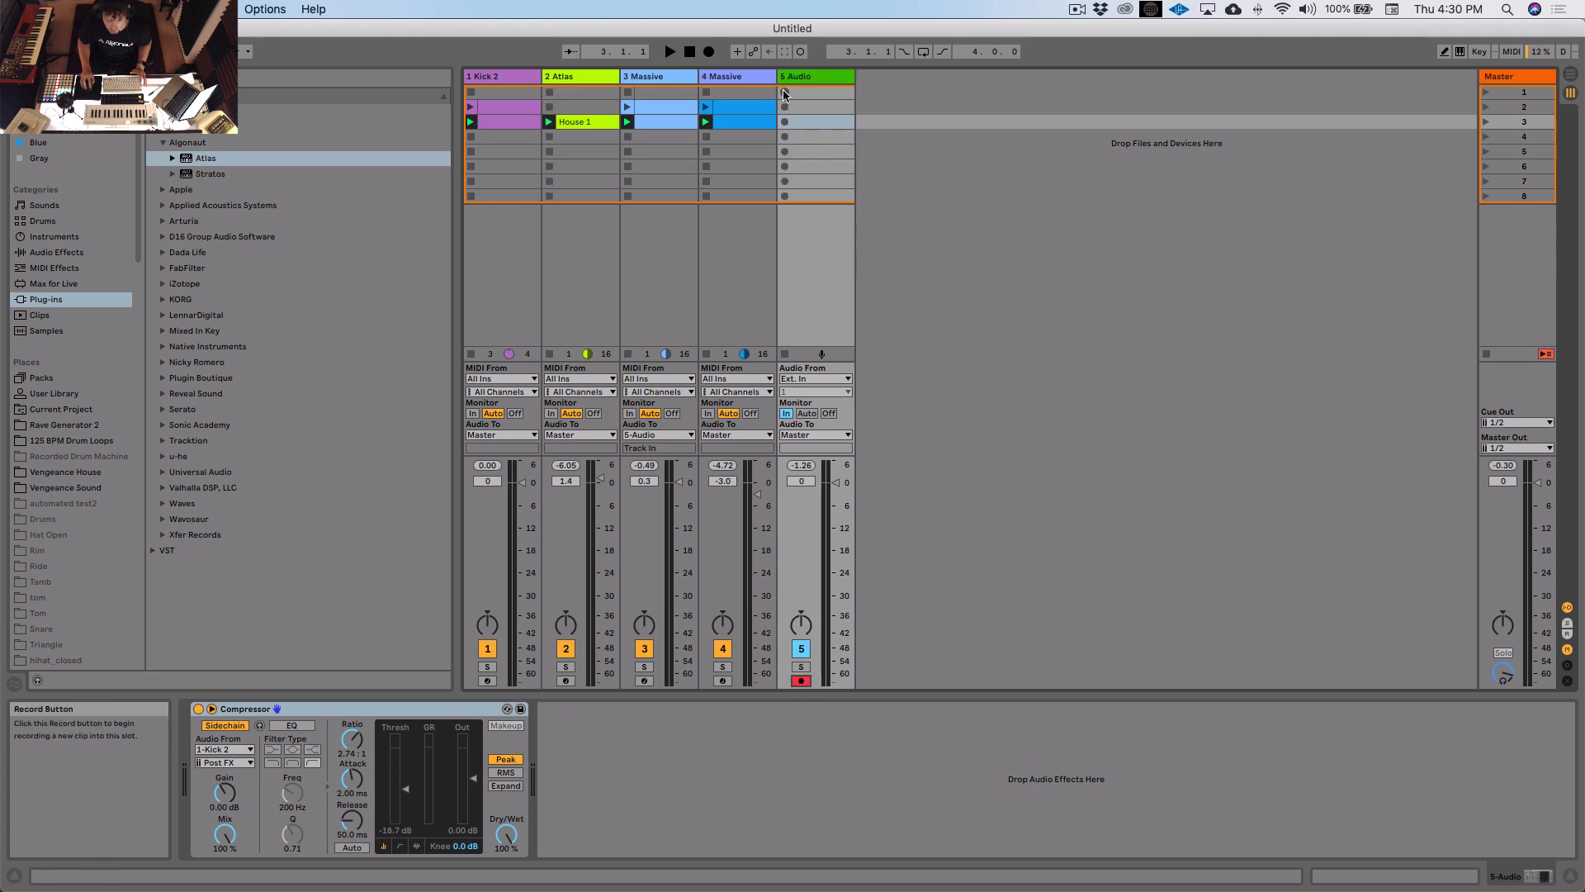
left_click(785, 91)
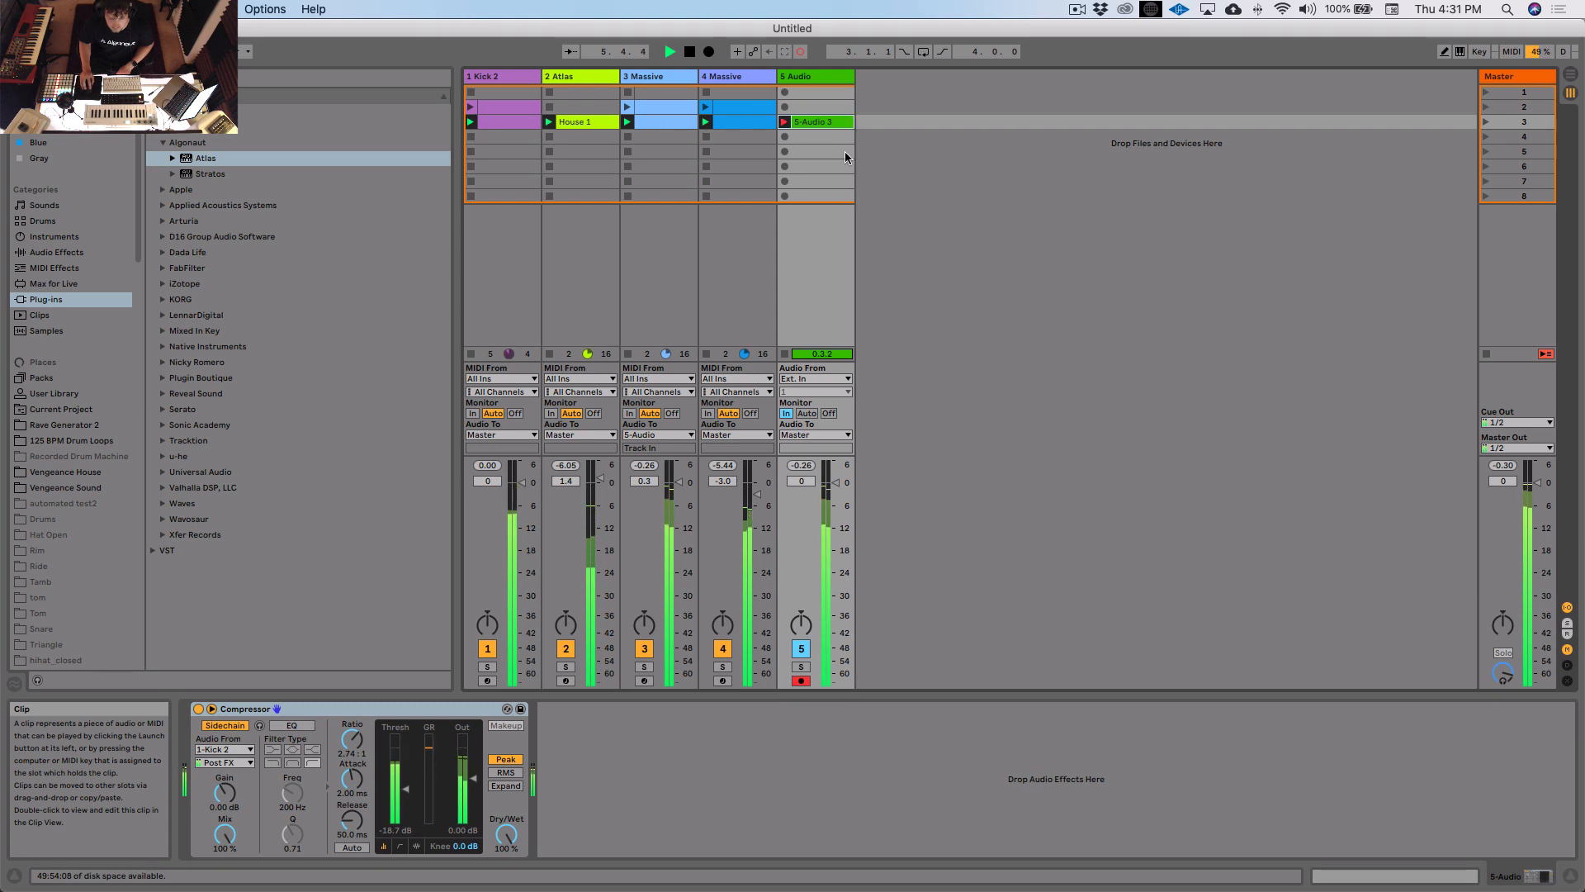
double_click(813, 122)
key("space")
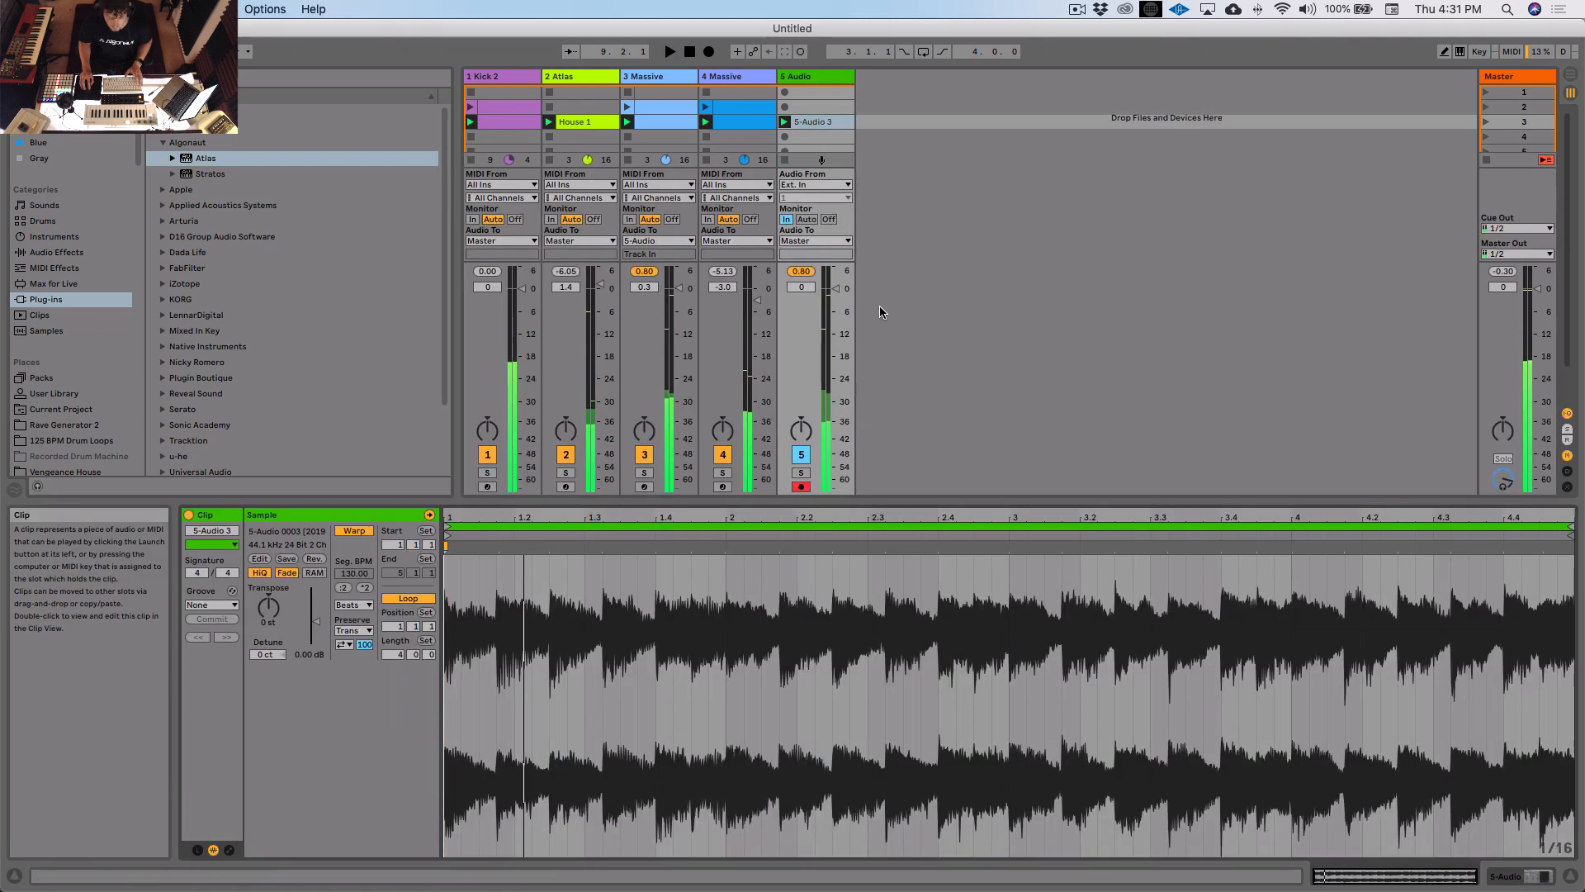
Step: Set the 5 Audio track's monitoring to Auto and audition its recorded clip in solo
left_click(806, 218)
key("space")
left_click(801, 472)
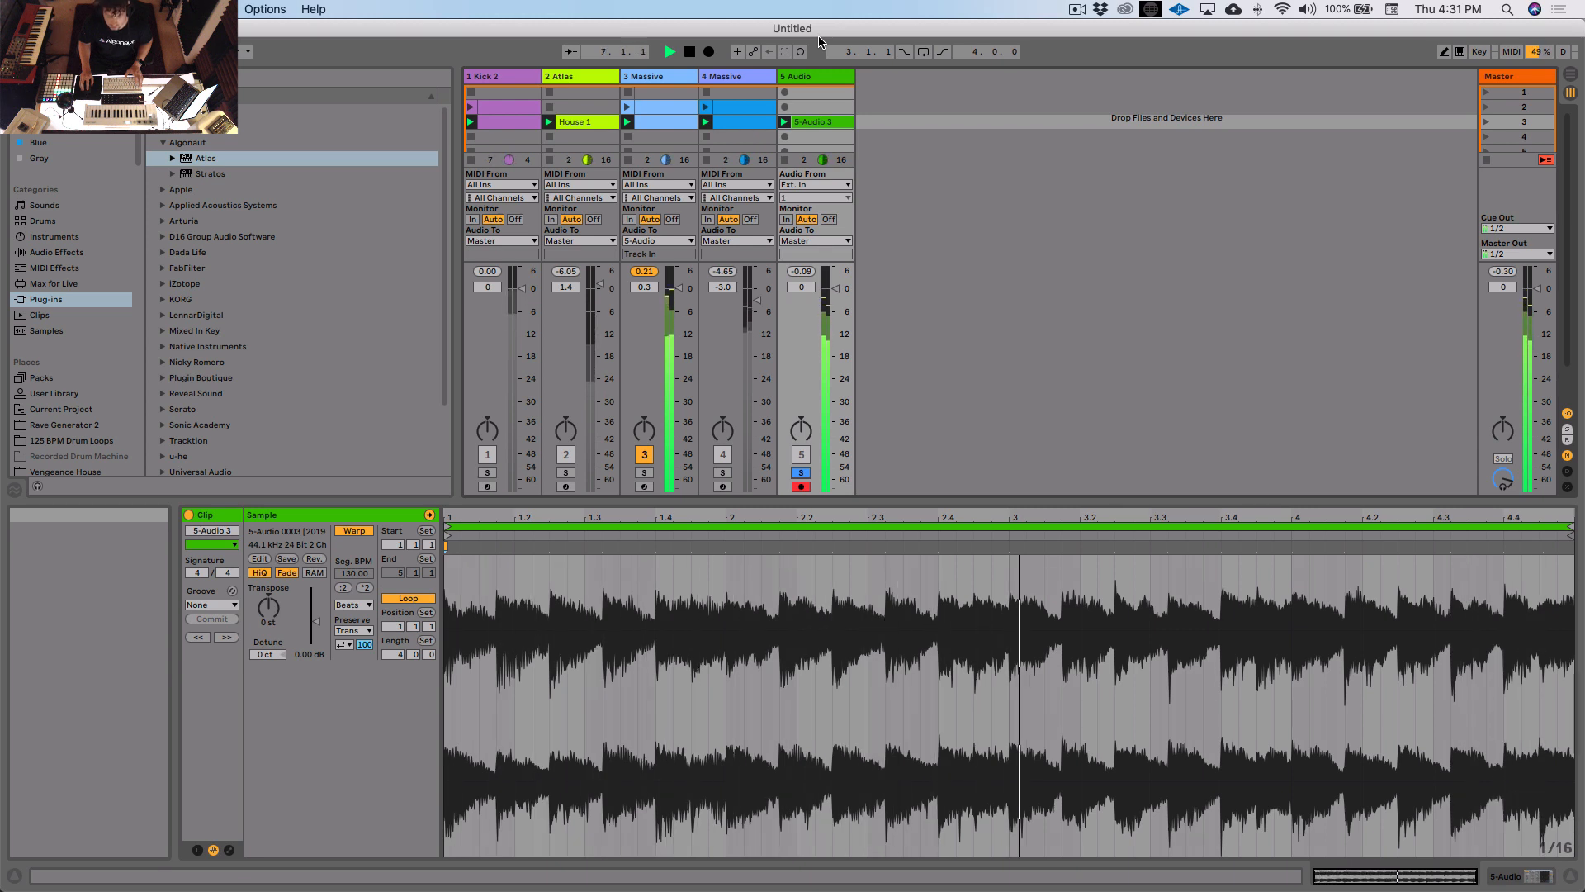
key("space")
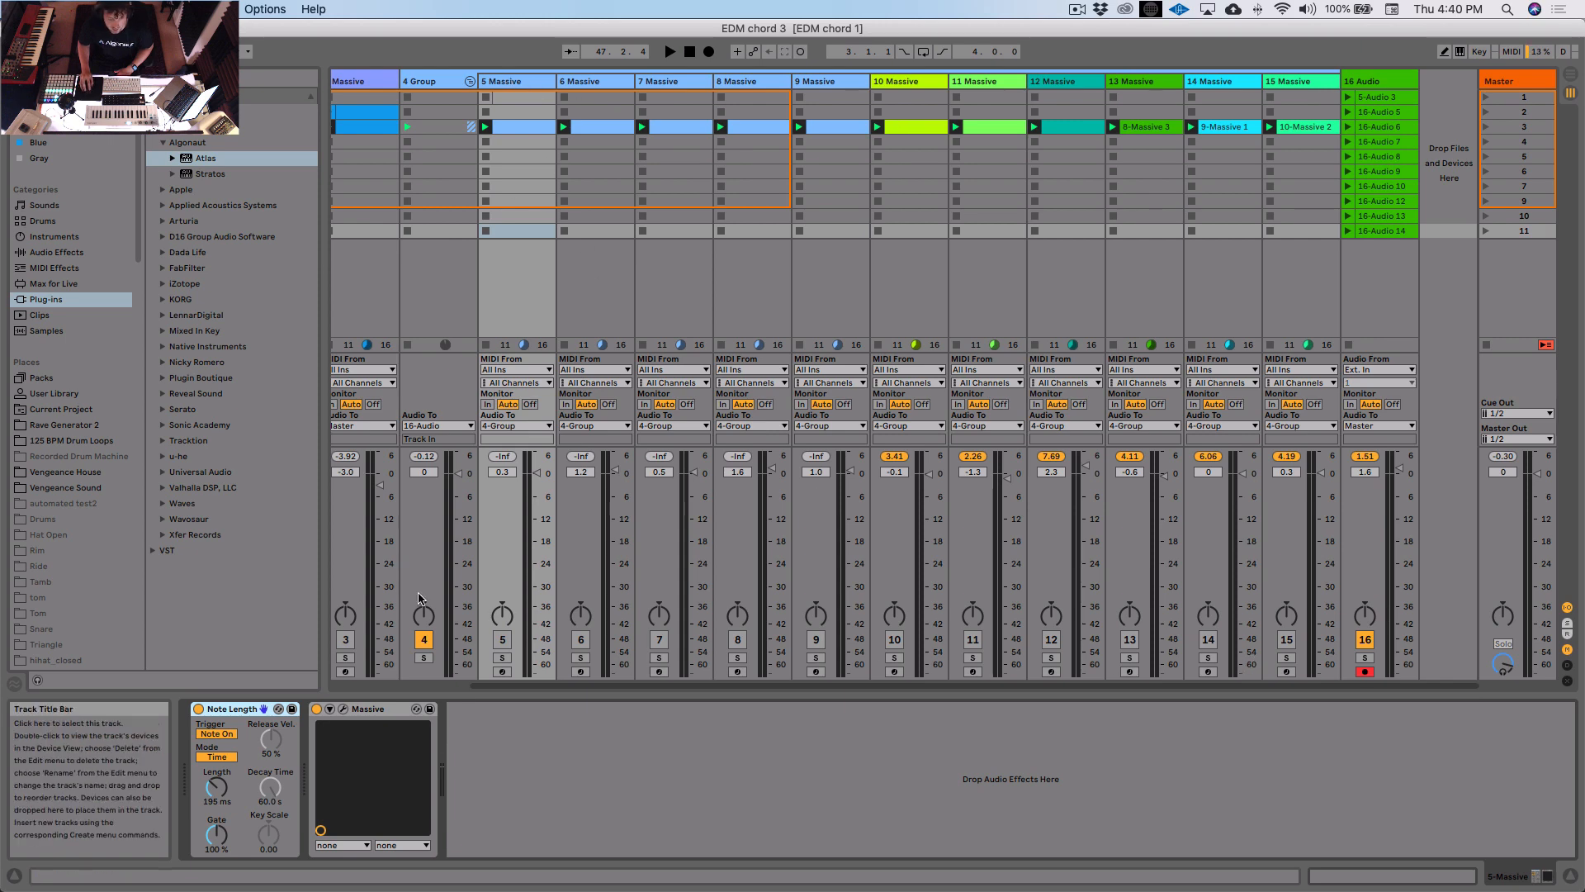
Step: Review the 5 Massive track's plug-in and MIDI clip notes, and the 16-Audio 6 clip's waveform
left_click(344, 709)
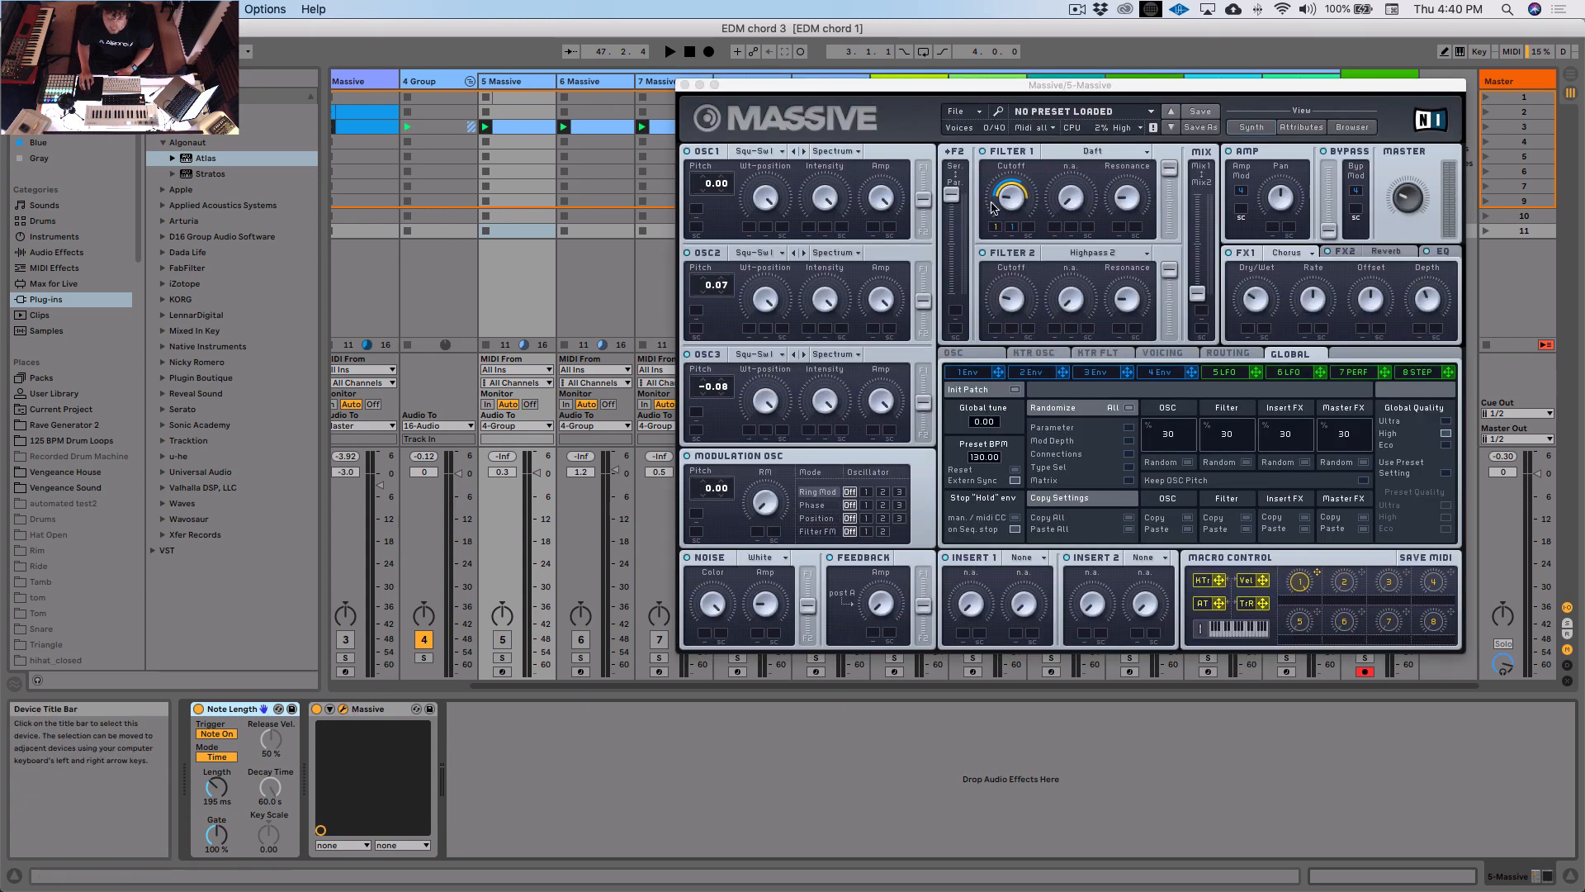
left_click(686, 85)
left_click(540, 127)
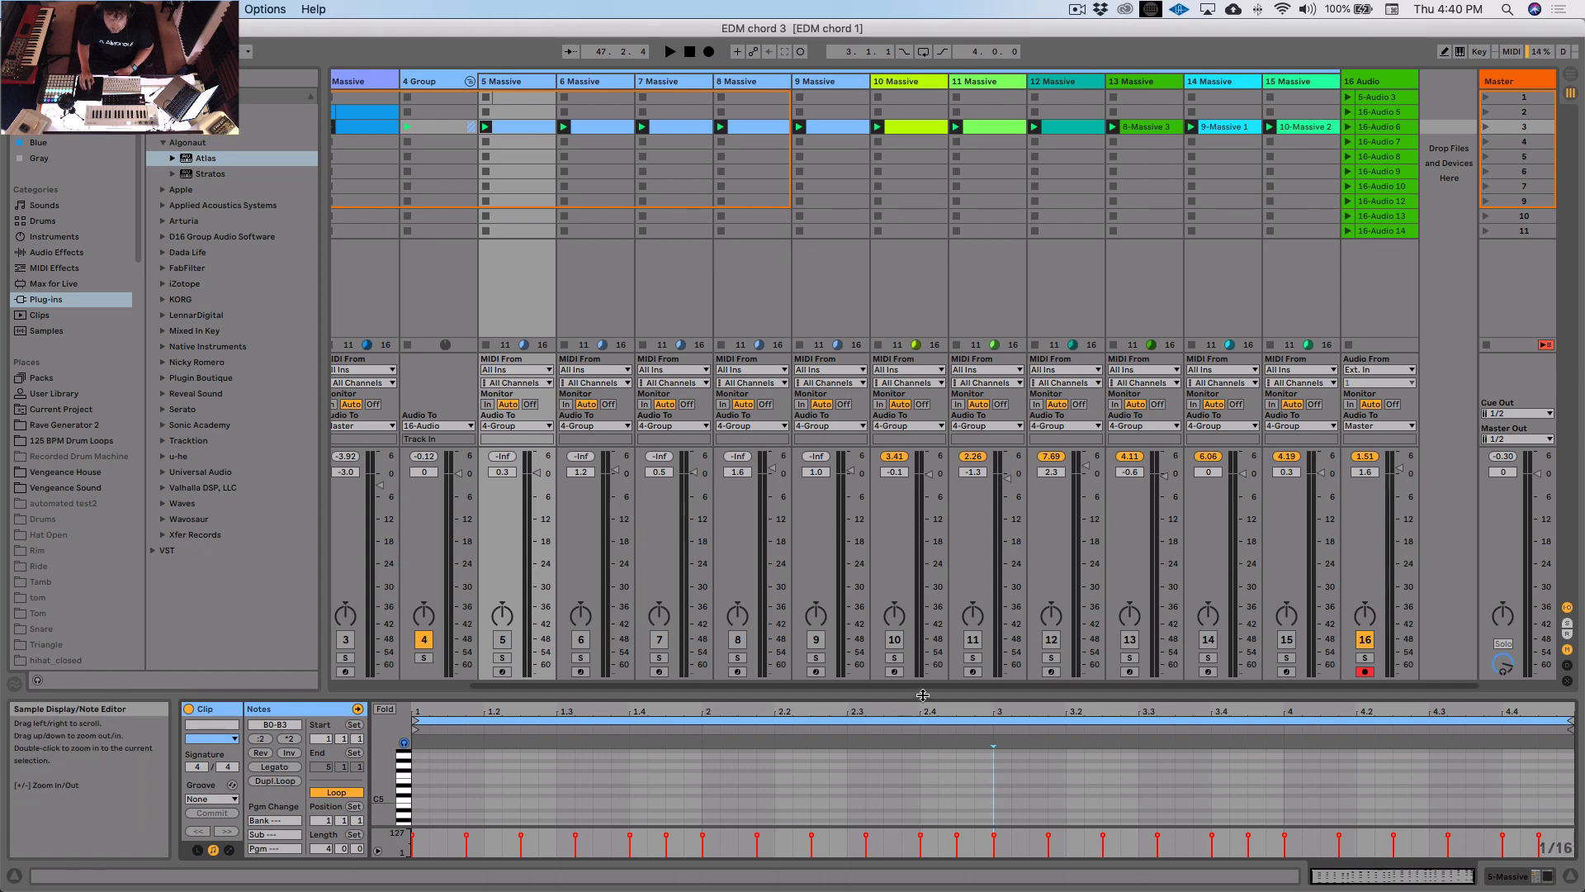
left_click_drag(922, 695, 999, 595)
left_click(1380, 126)
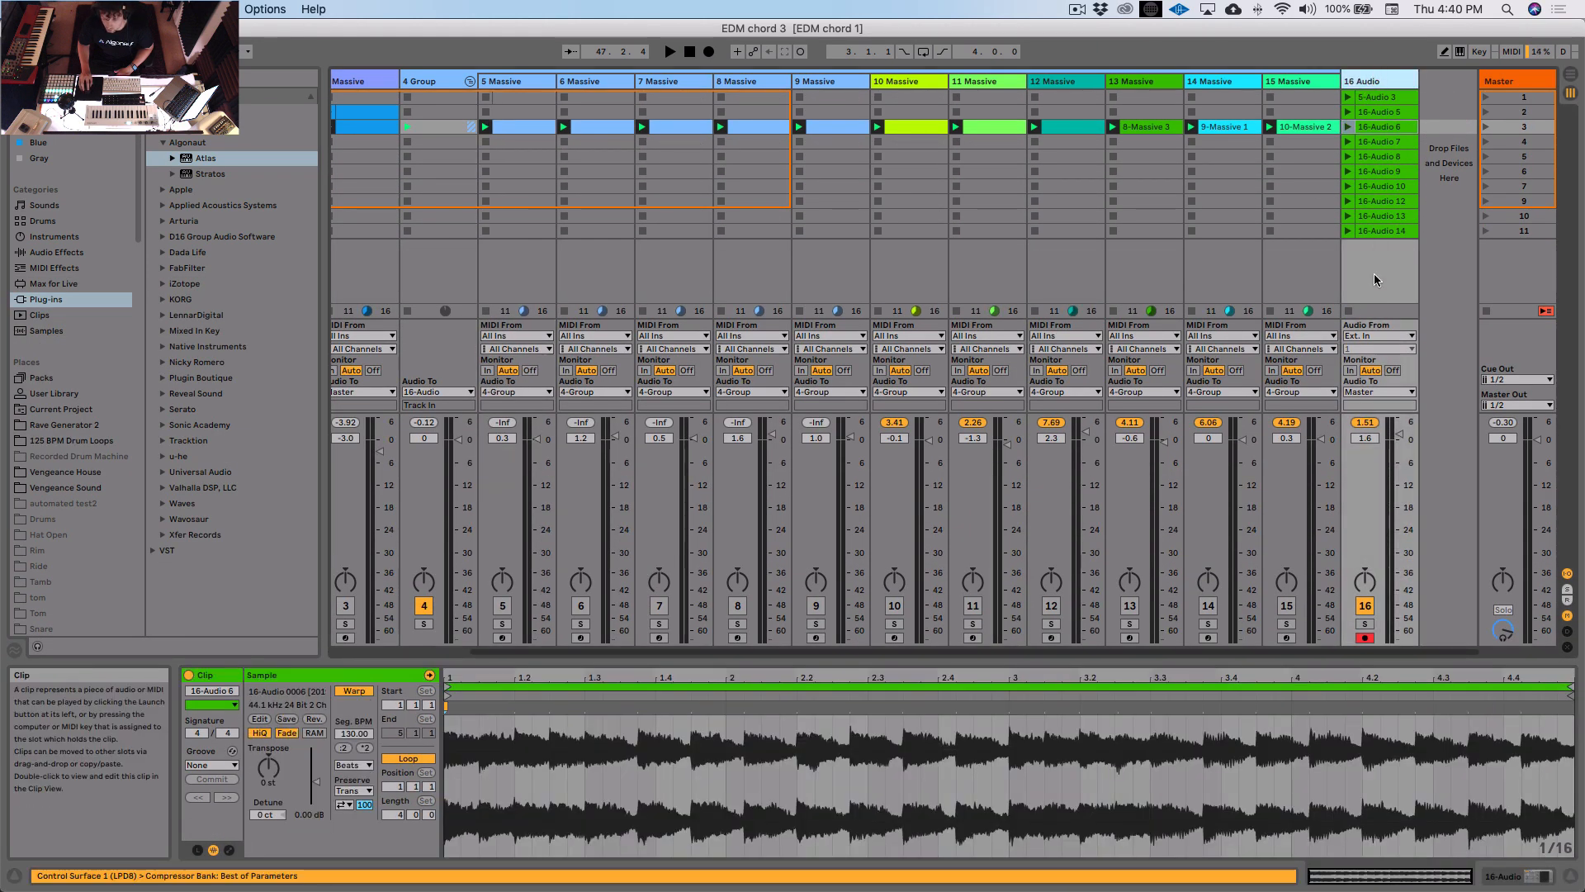
Step: Audition the recorded chord layers on the 16 Audio track one after another, from 5-Audio 3 through 16-Audio 14
left_click(1349, 99)
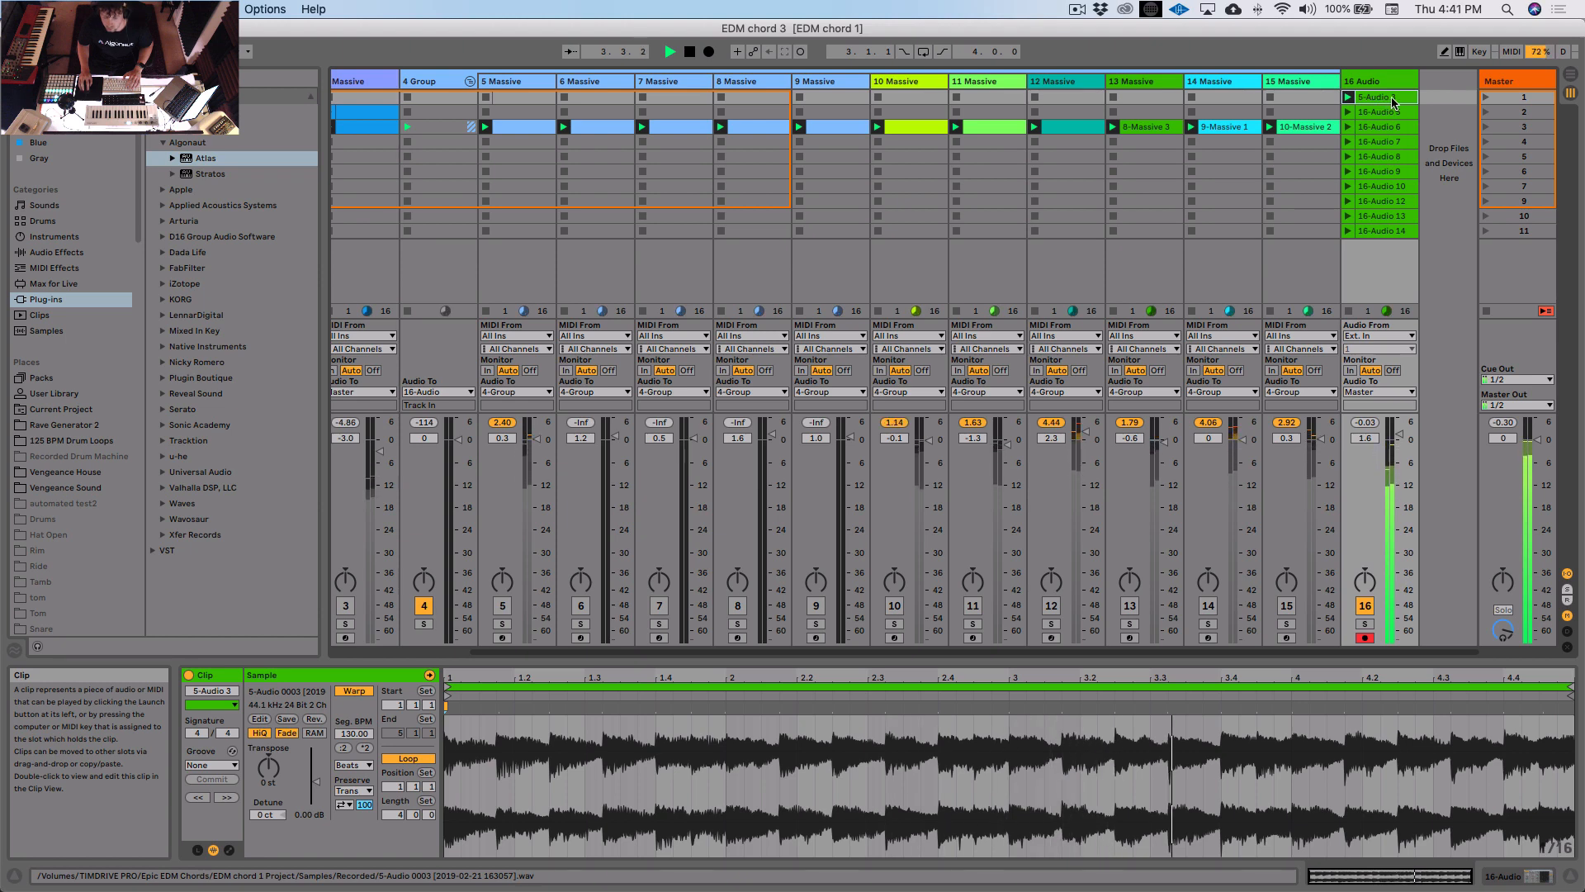
left_click(1375, 112)
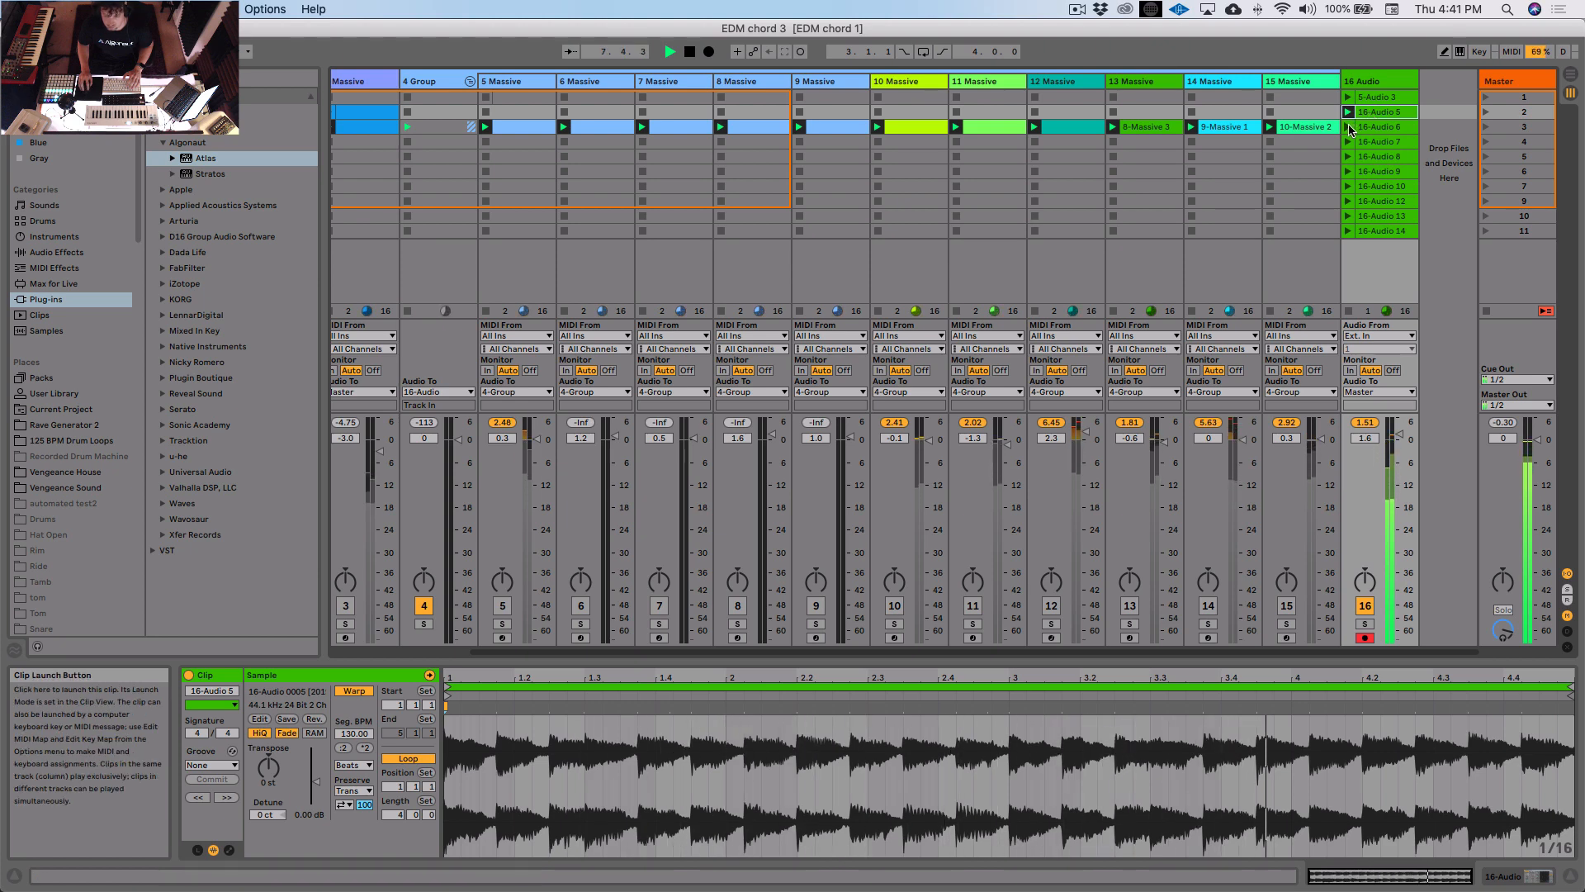
left_click(1349, 127)
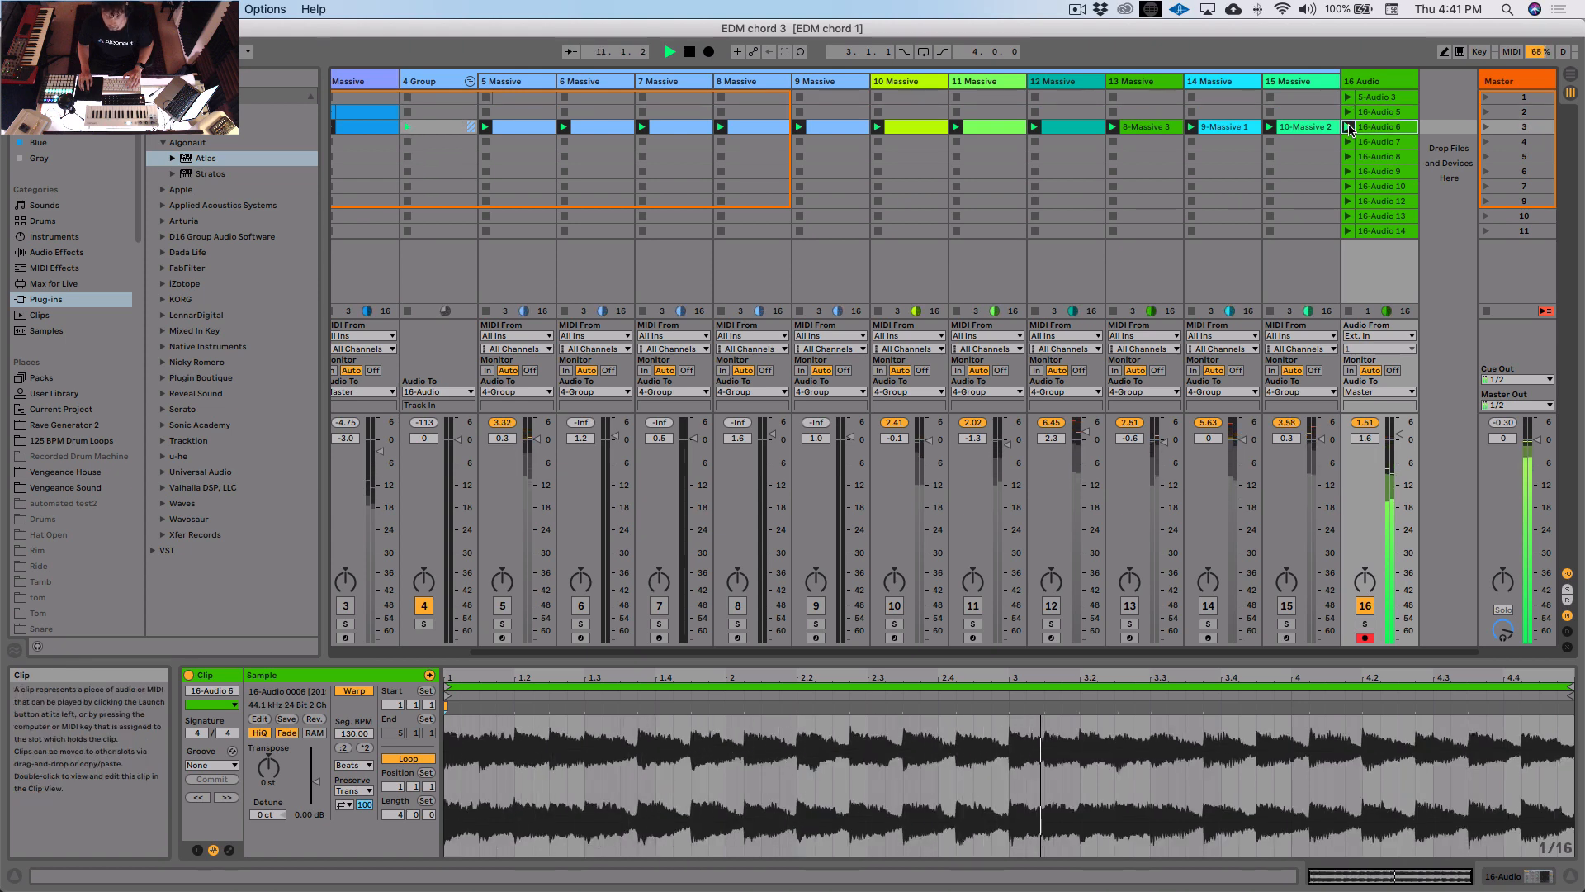
left_click(1348, 142)
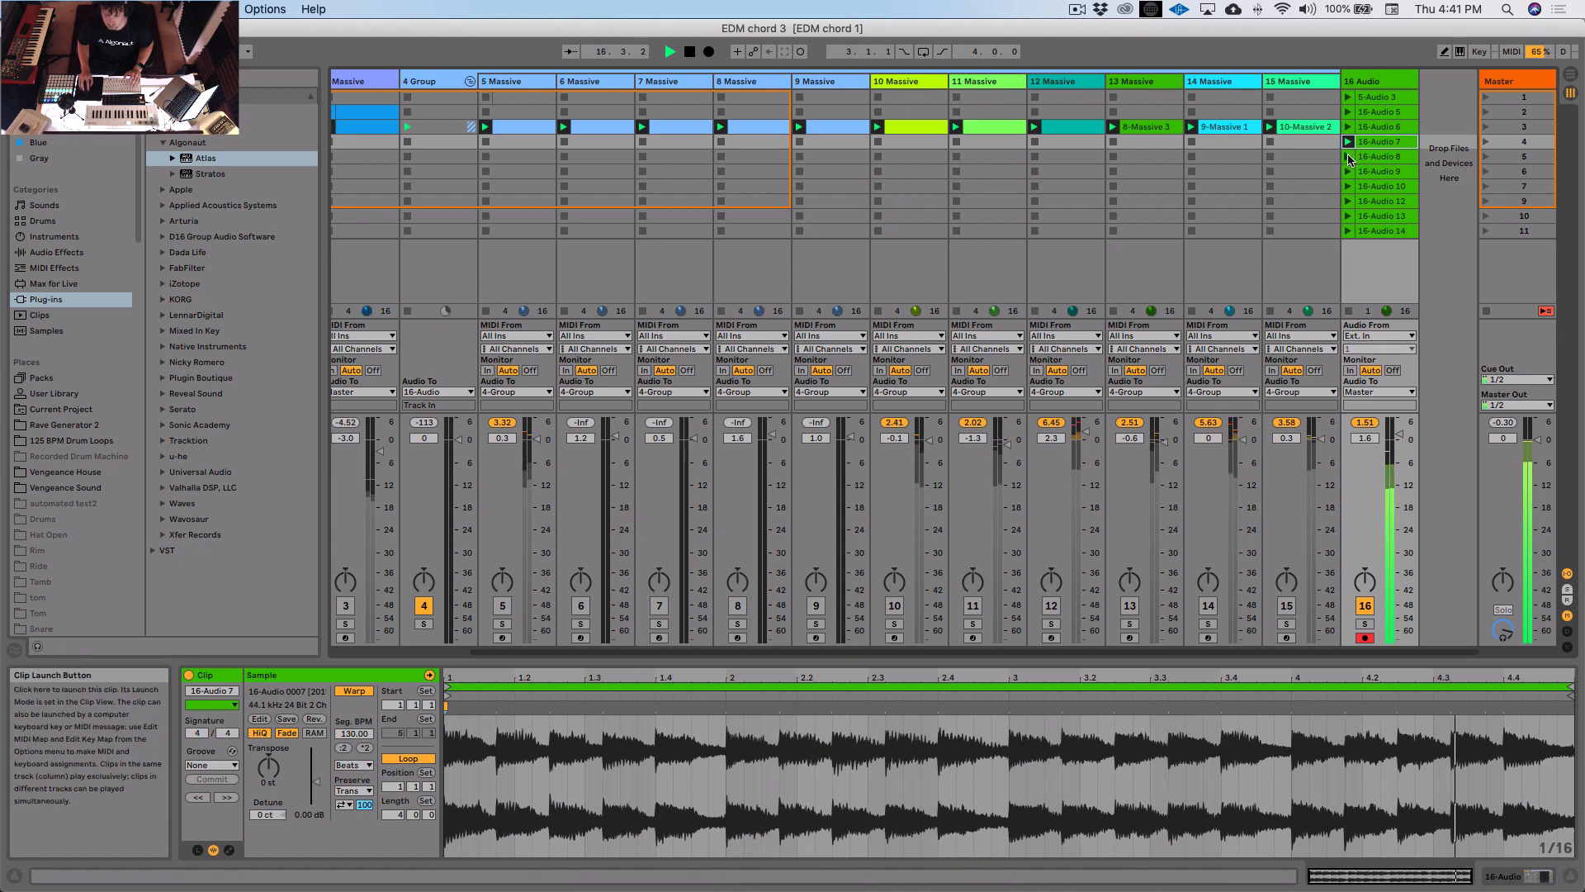
left_click(1349, 157)
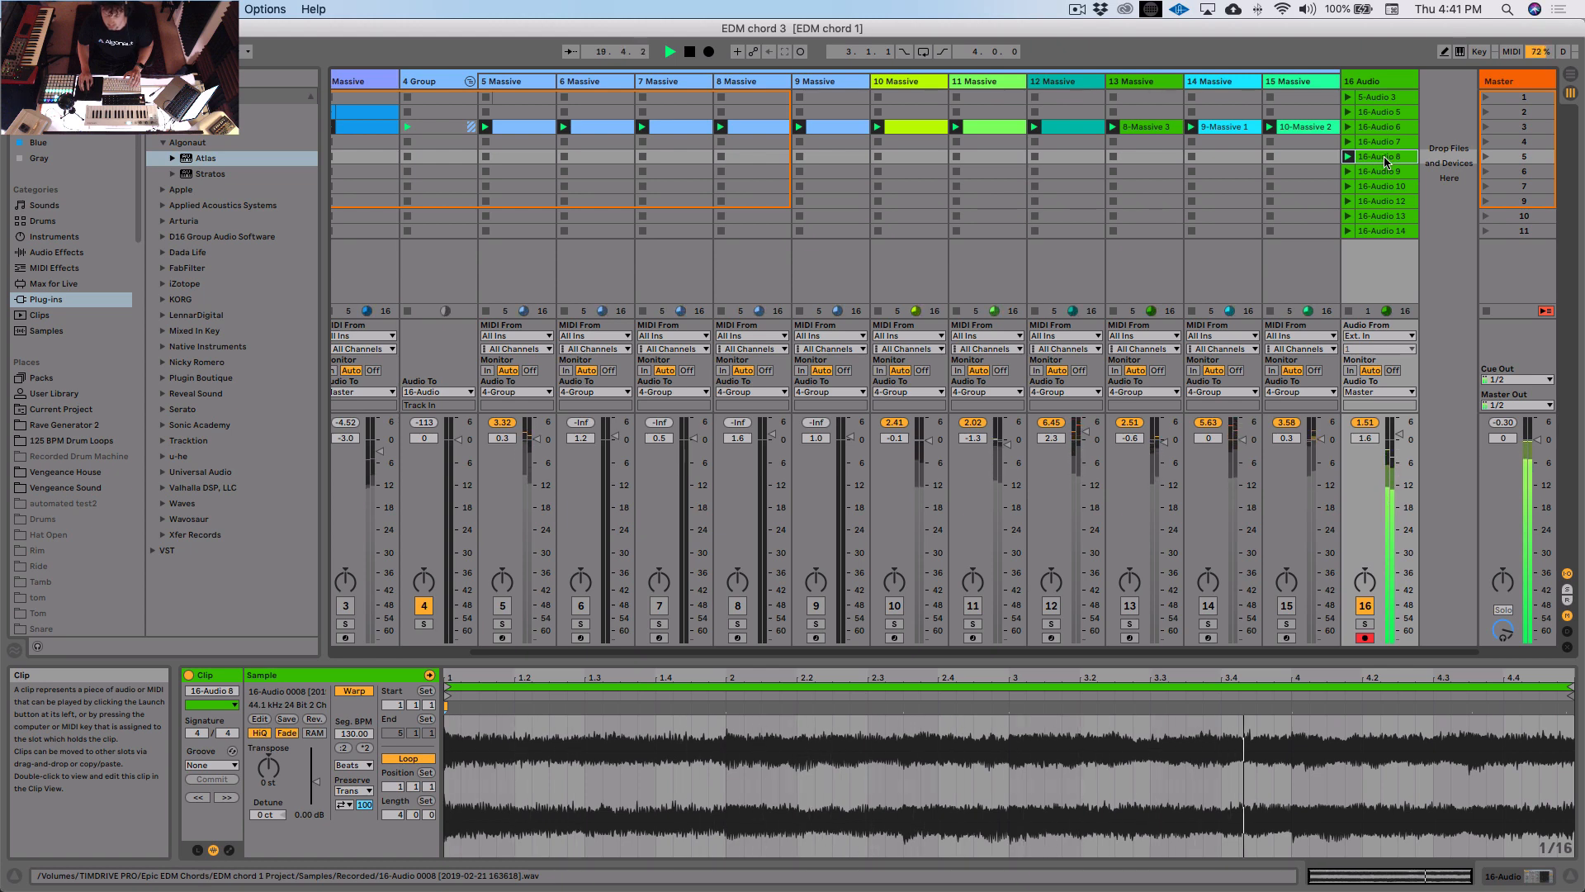
left_click(1374, 172)
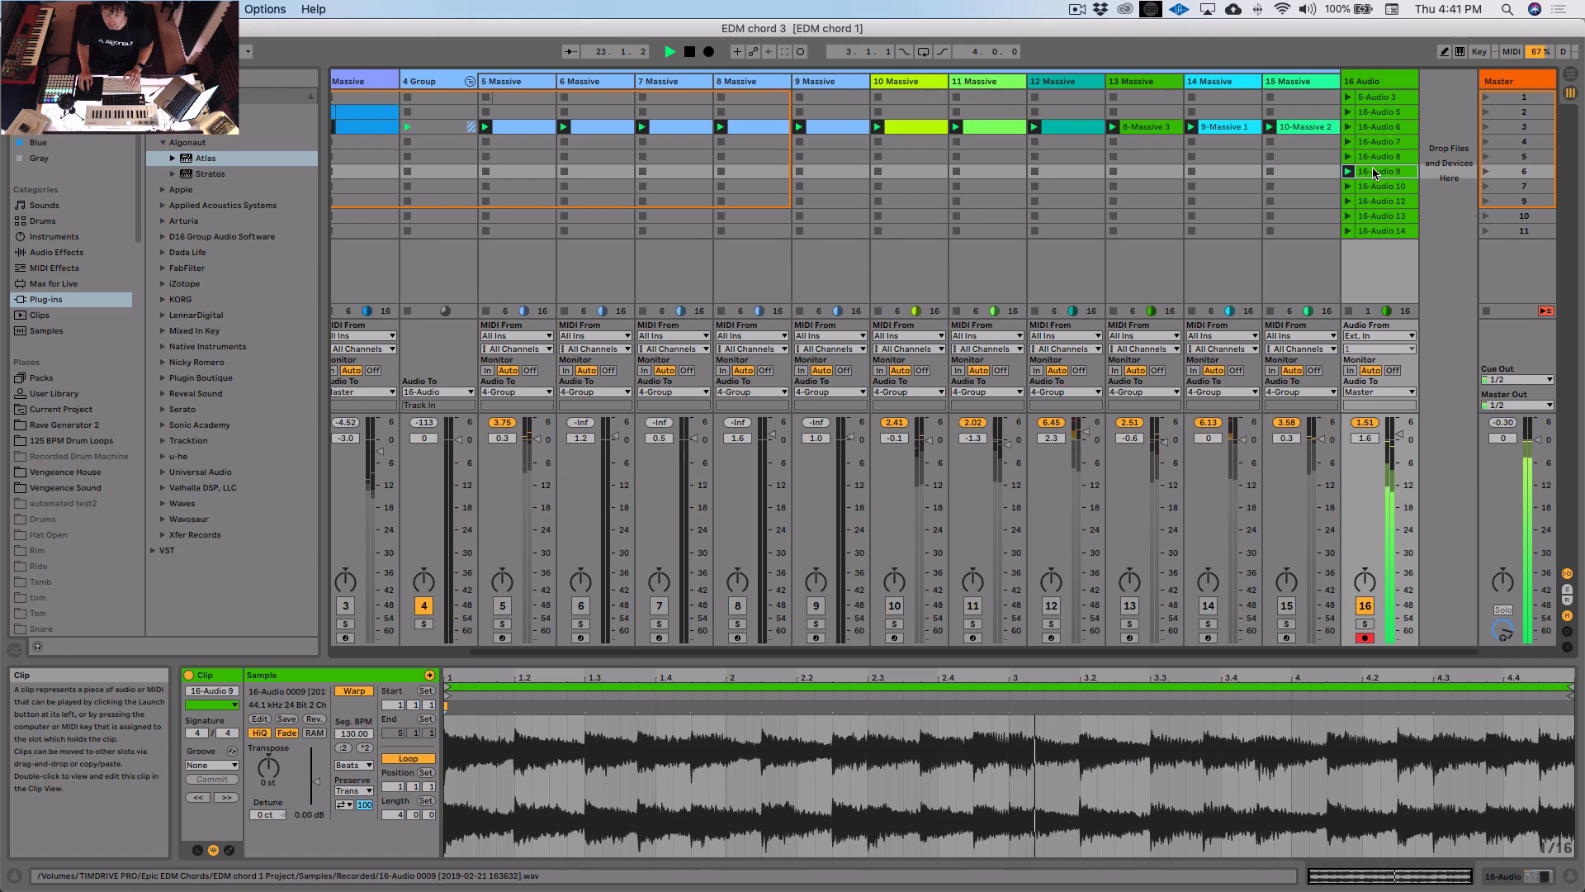
left_click(1351, 187)
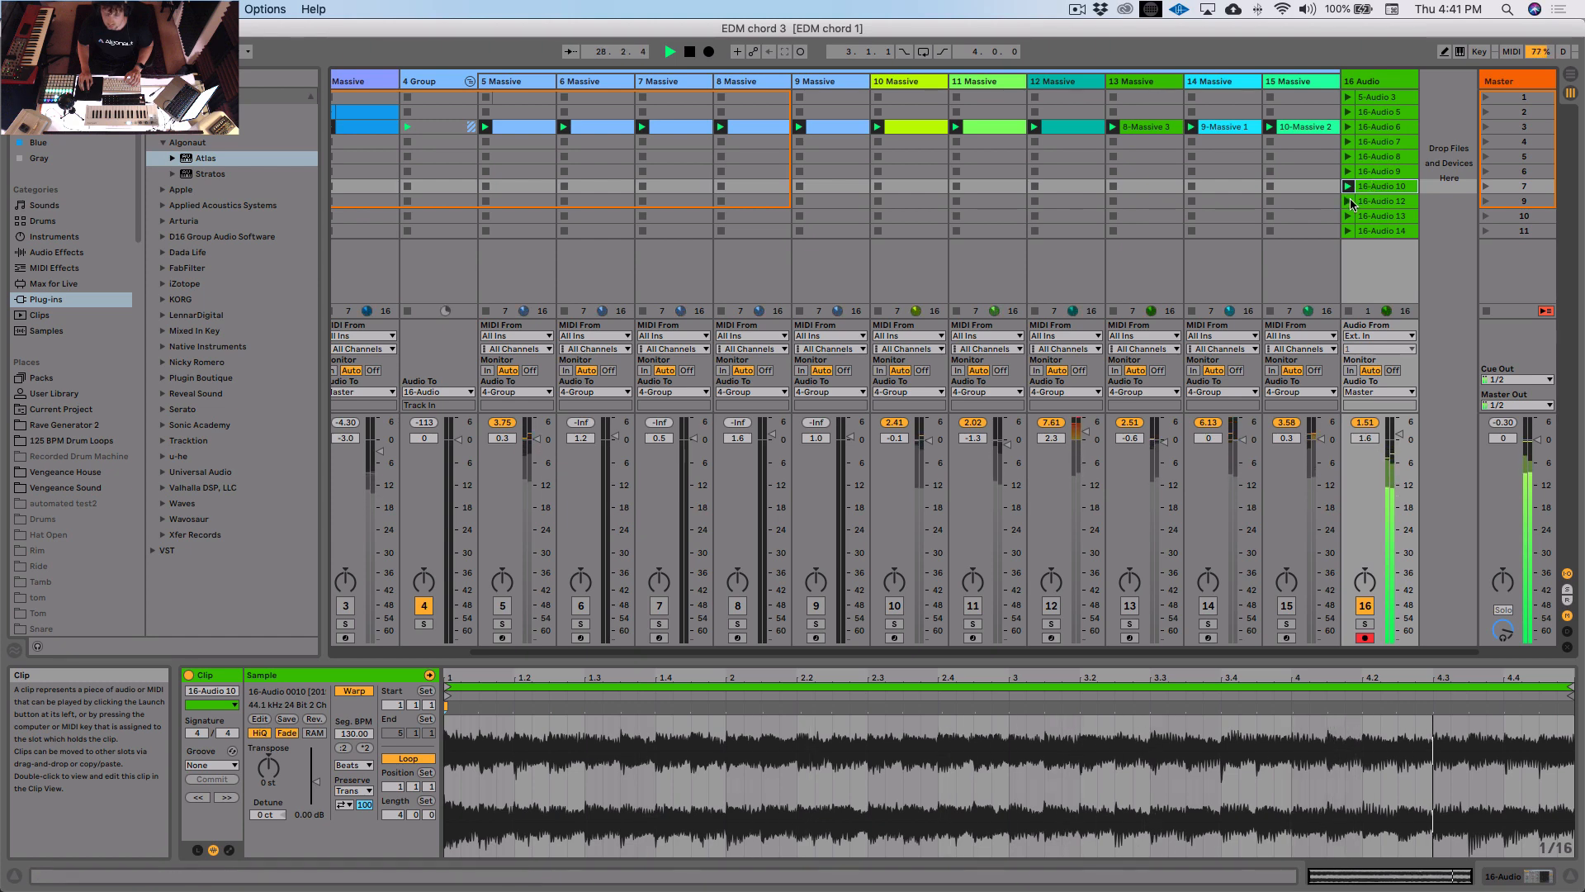
left_click(1374, 201)
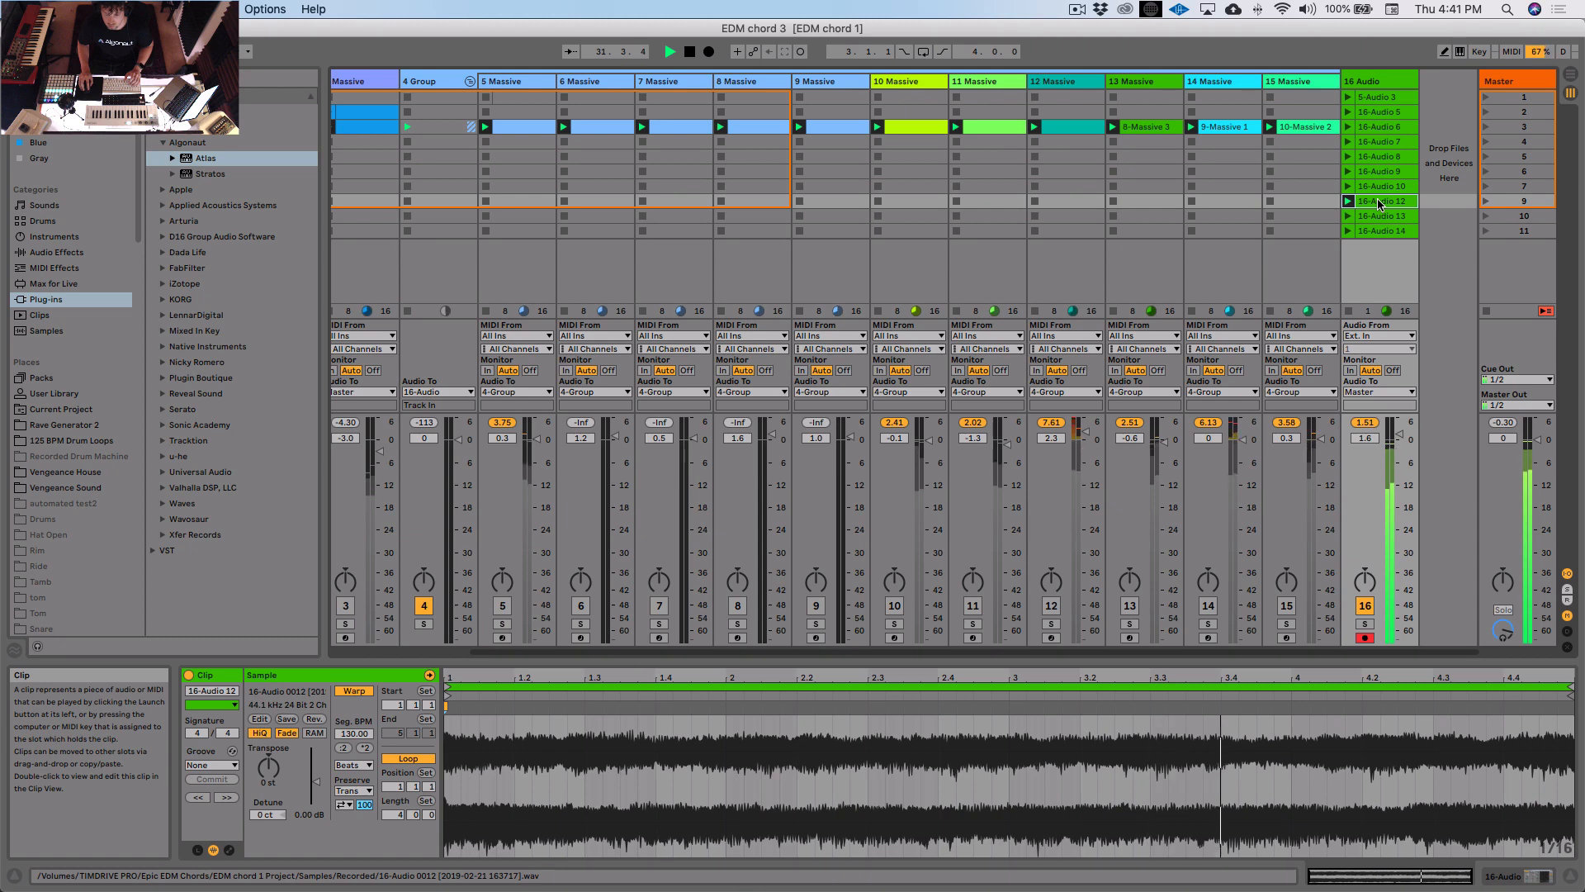
left_click(1349, 216)
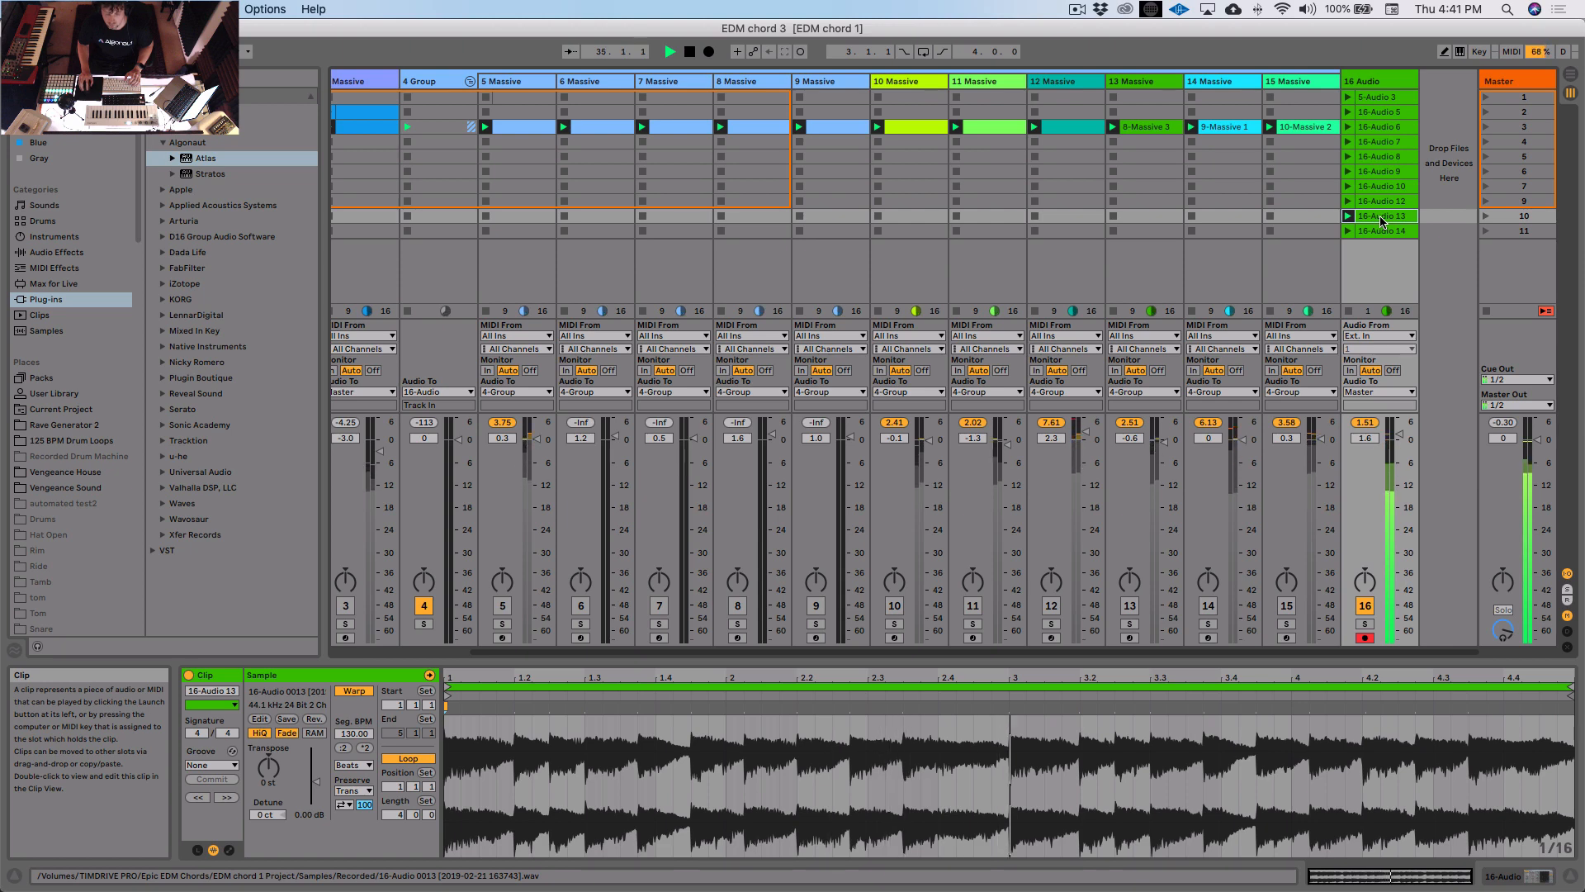
left_click(1348, 231)
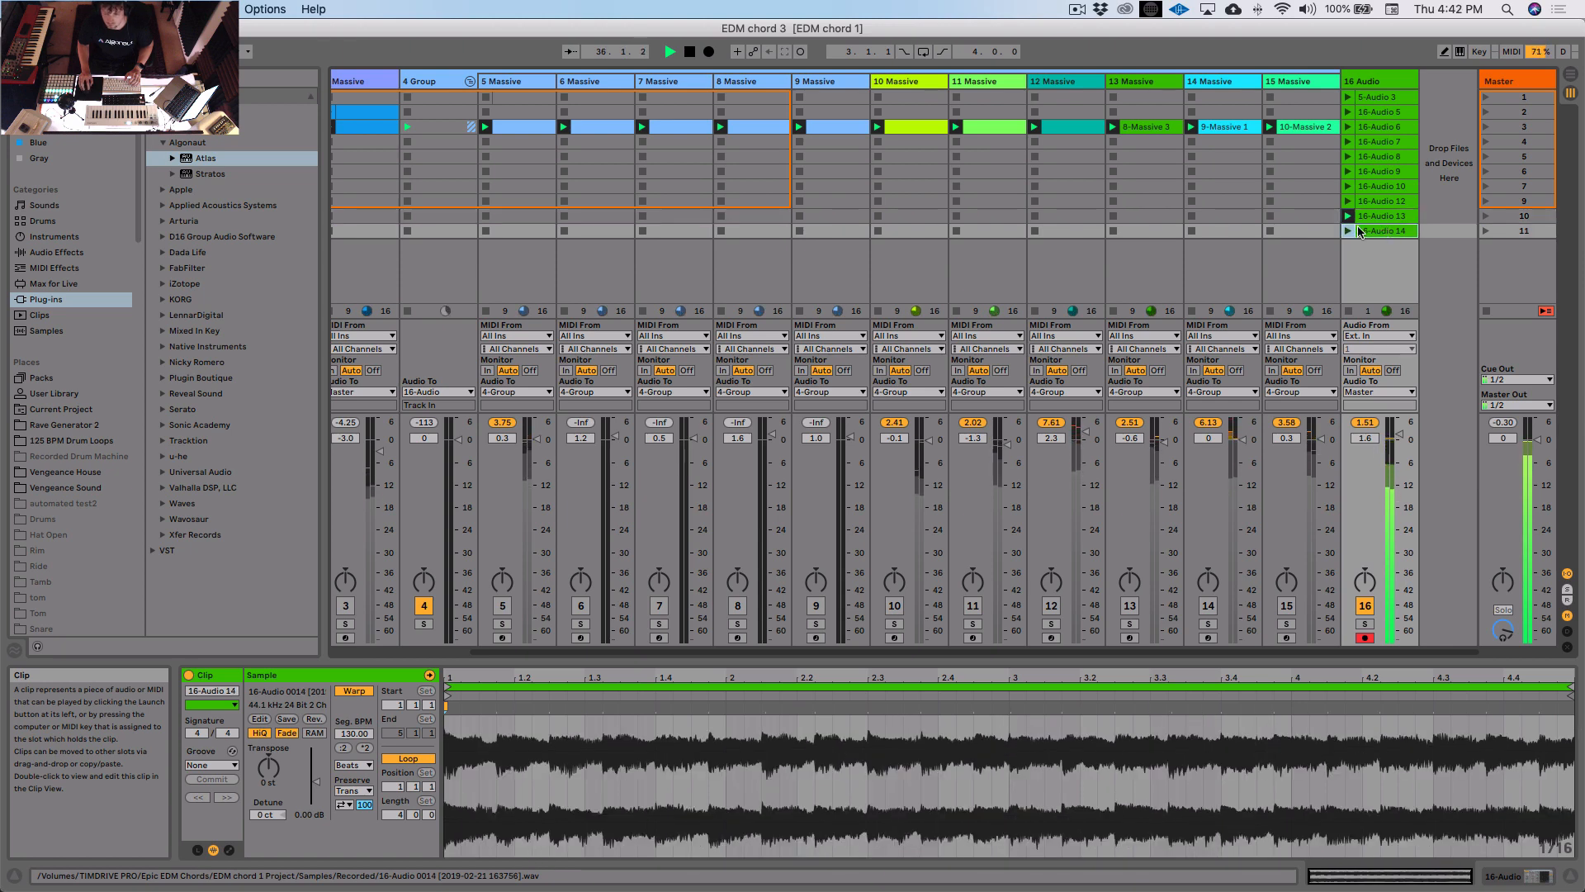